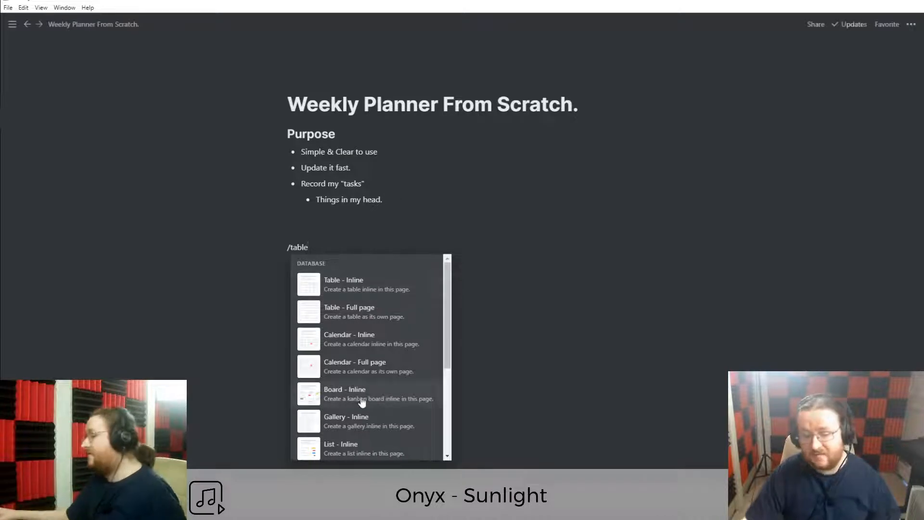
Create a full-page table database titled 'Weekly Planner' and delete its three blank starter rows.
scroll(364, 380, "down", 1)
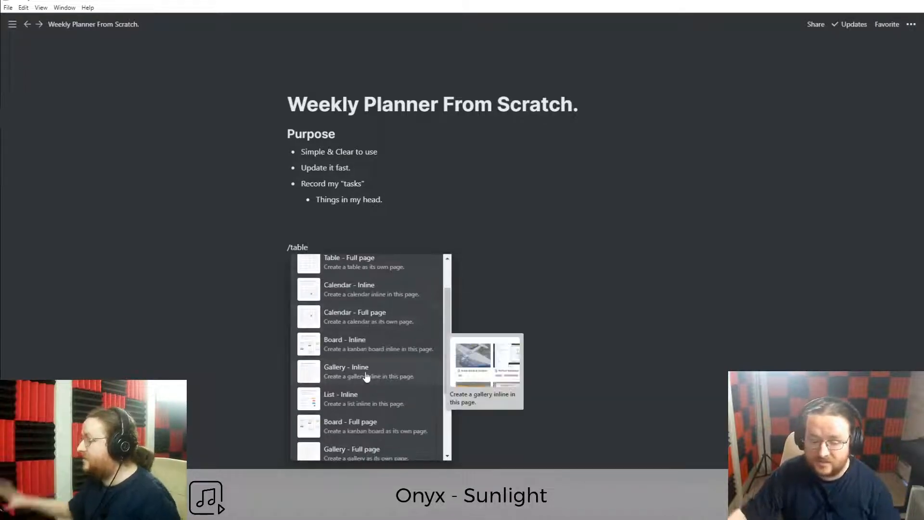
scroll(367, 374, "up", 1)
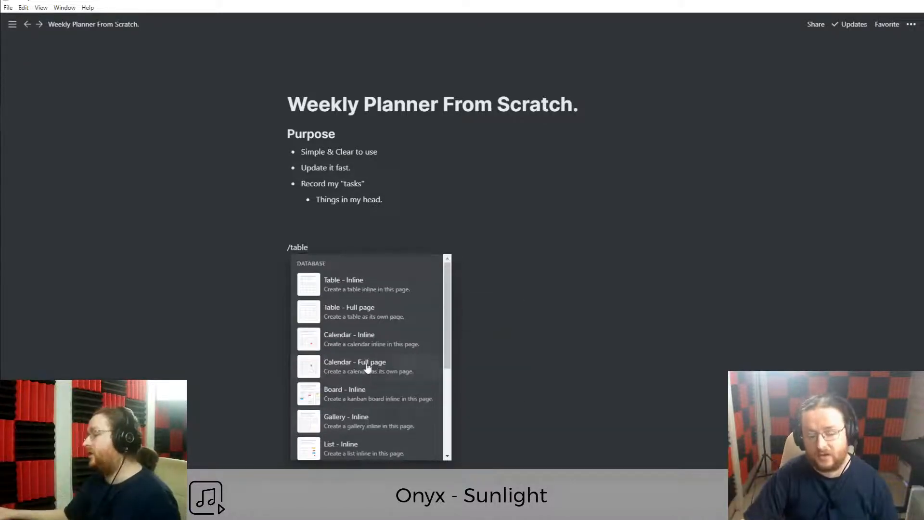
left_click(359, 313)
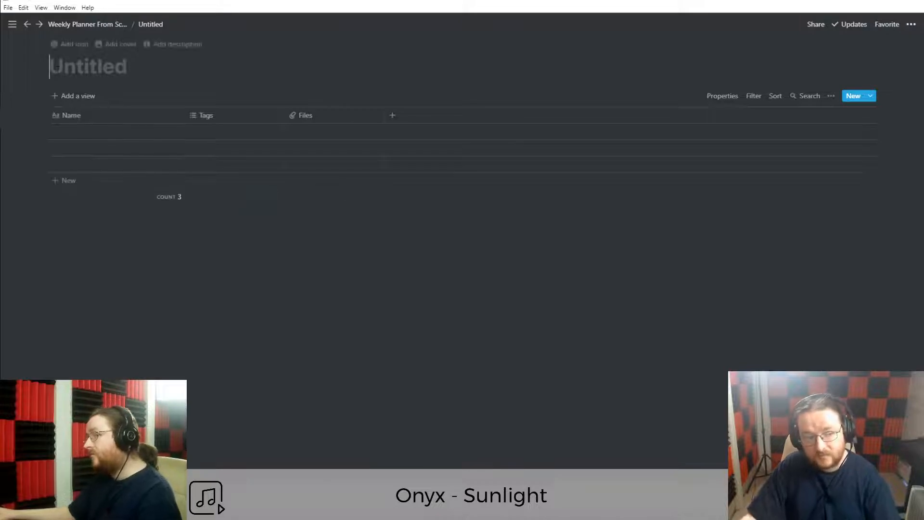
type("Wee")
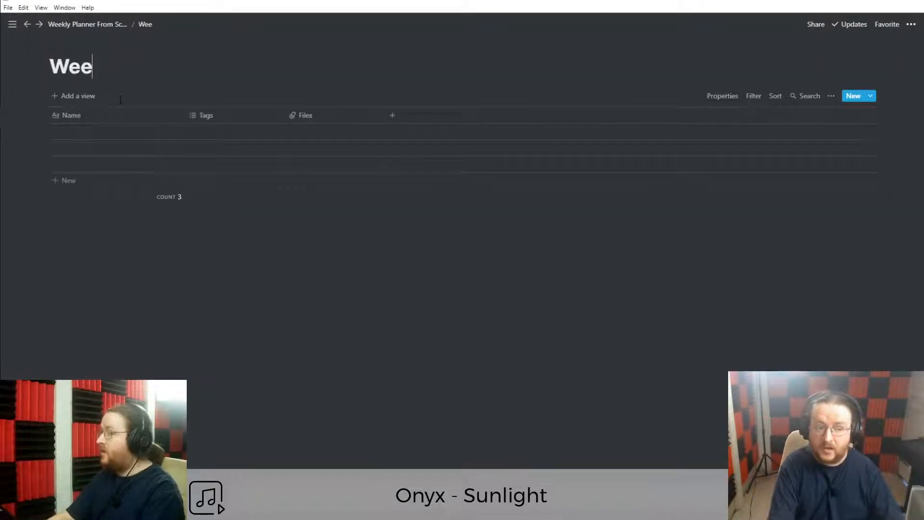
type("kly Planner")
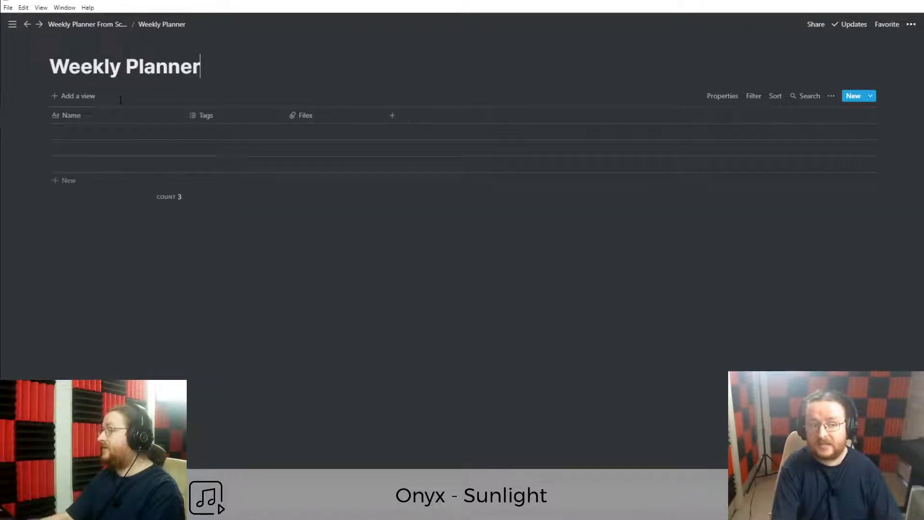
left_click_drag(87, 129, 249, 169)
key("Delete")
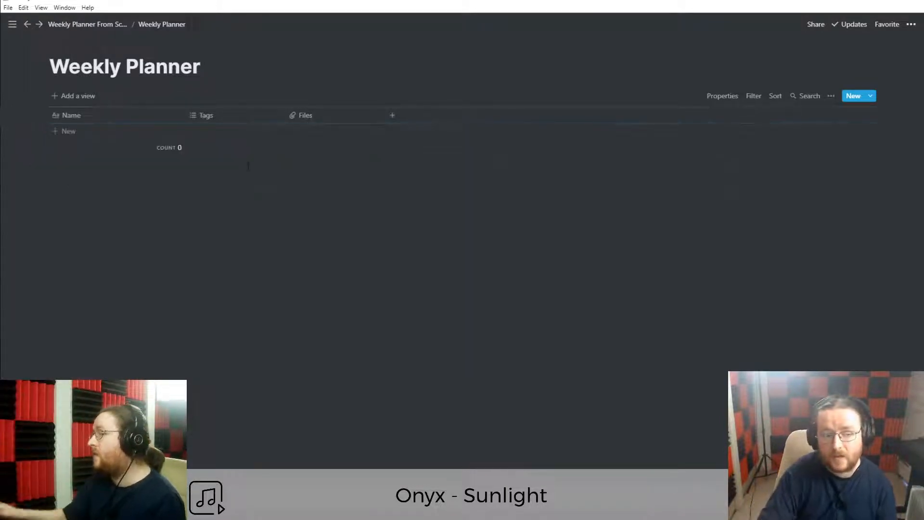
Rename the Name column to 'Week'.
left_click(101, 118)
type("Week")
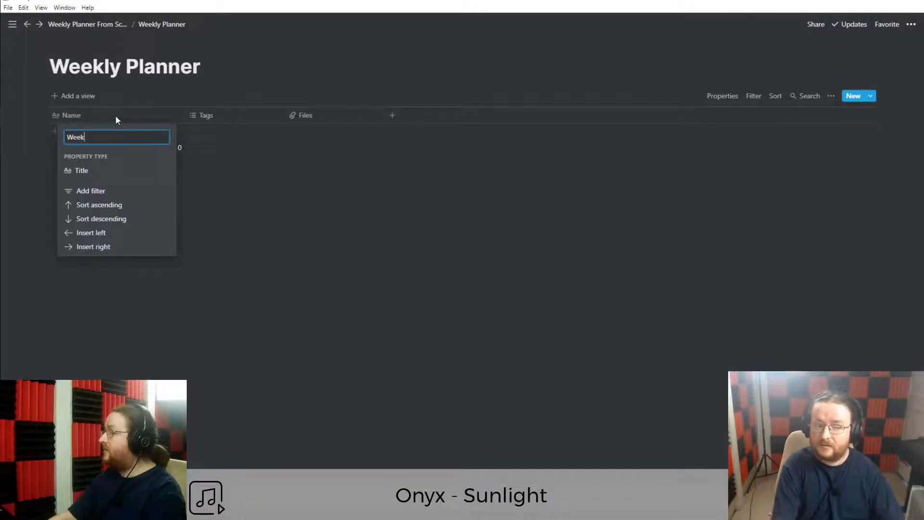
key("Return")
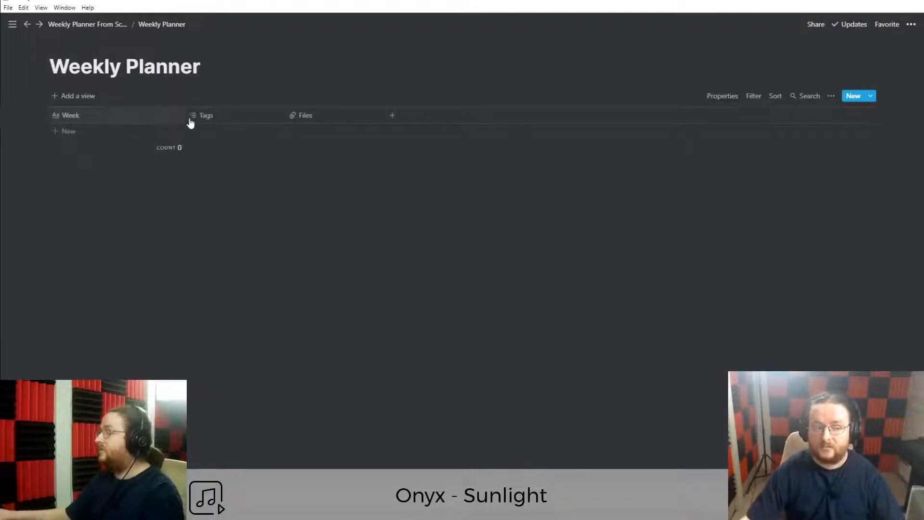
left_click(101, 118)
left_click(202, 114)
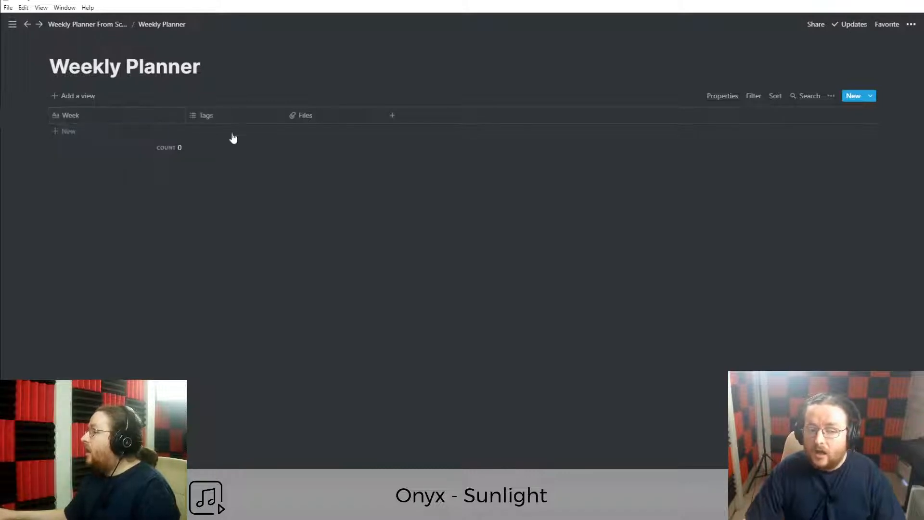
left_click(219, 118)
Change the Tags column to a Date property named 'Date Beginning'.
left_click(153, 167)
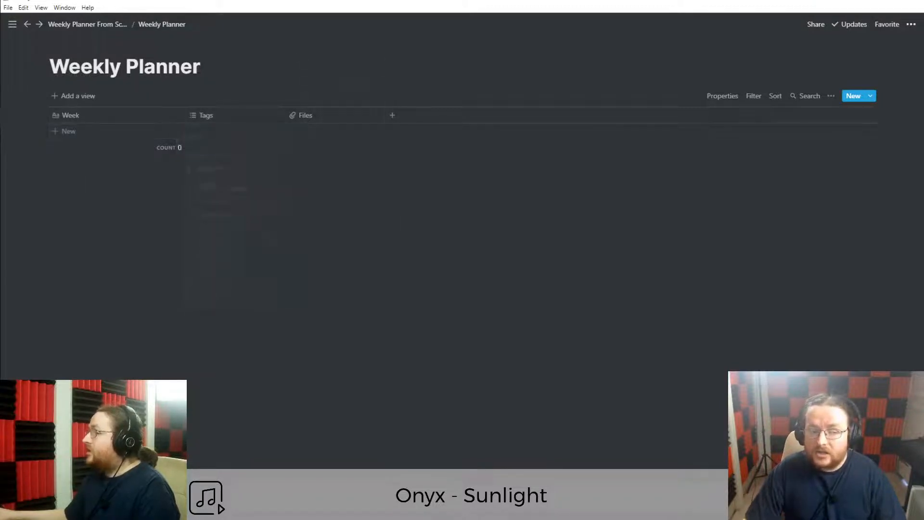
left_click(223, 118)
mouse_move(224, 174)
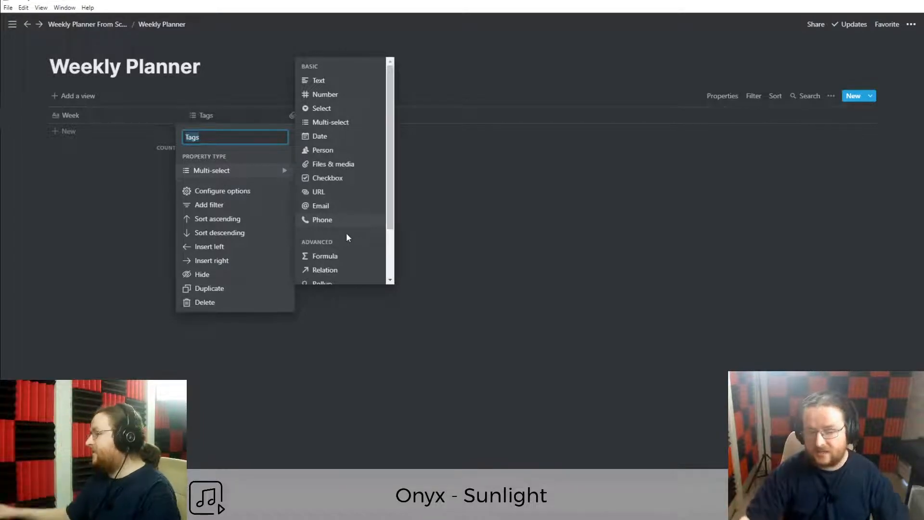
left_click(307, 138)
left_click(205, 120)
type("Date Beginning")
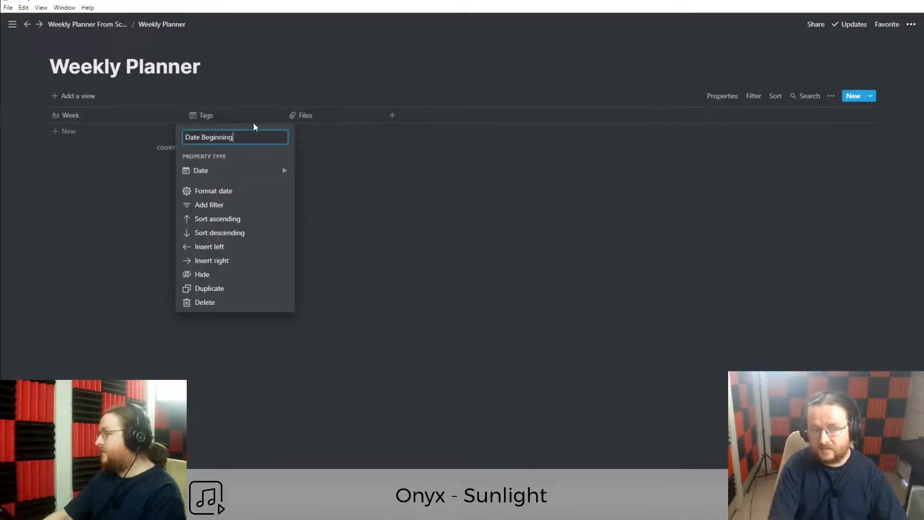
key("Return")
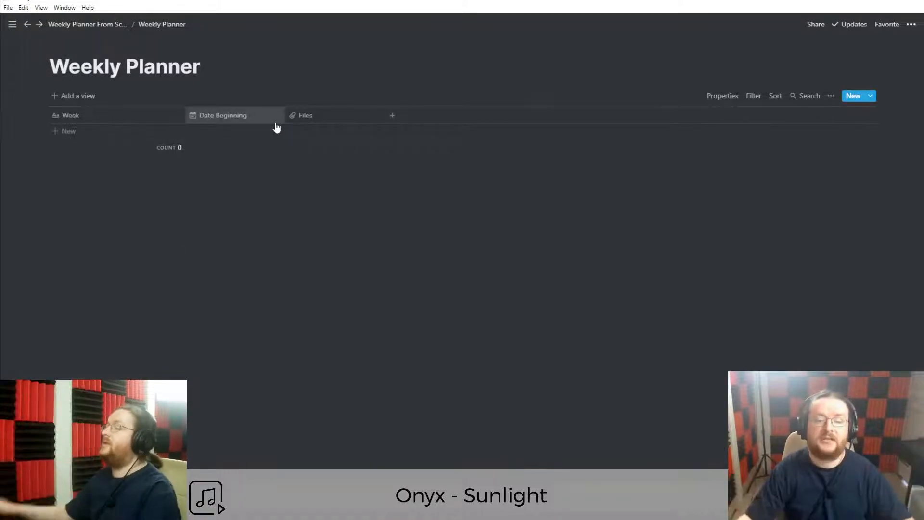
Change the Files column to a Text property named 'Main Focus'.
left_click(318, 117)
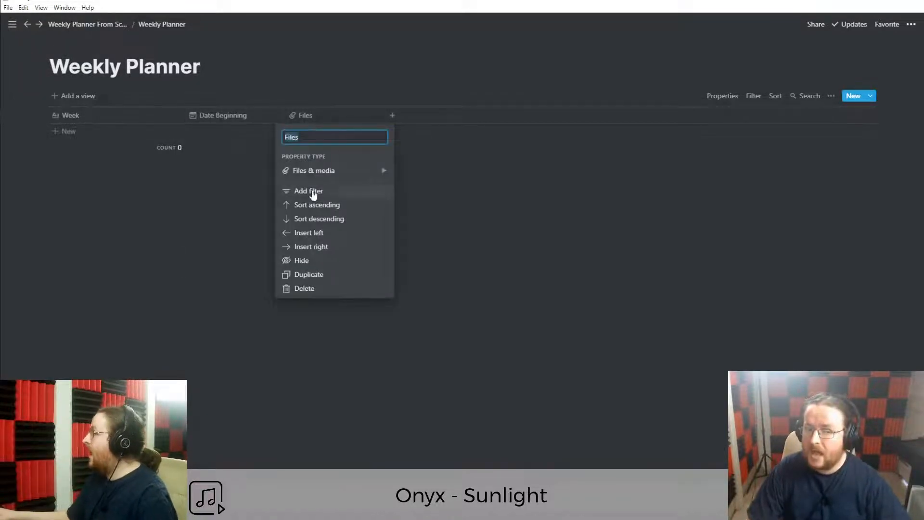
mouse_move(324, 176)
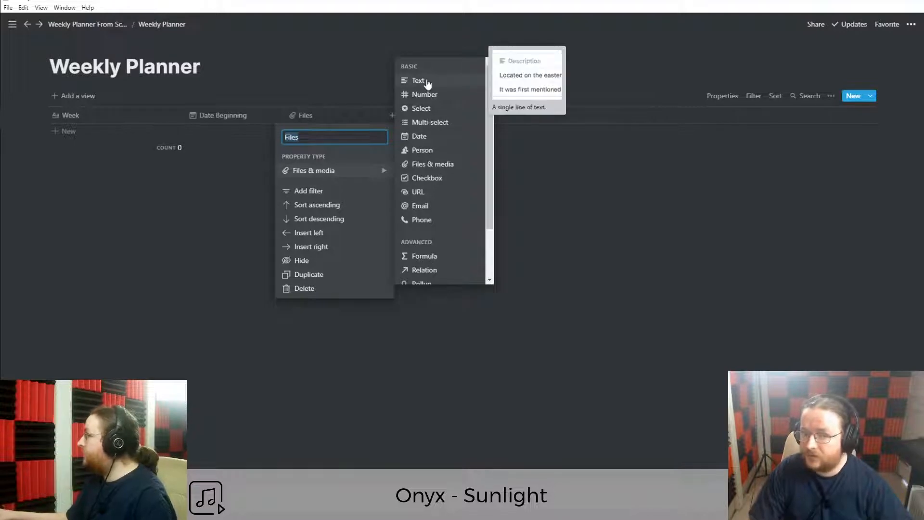
left_click(428, 83)
left_click(322, 117)
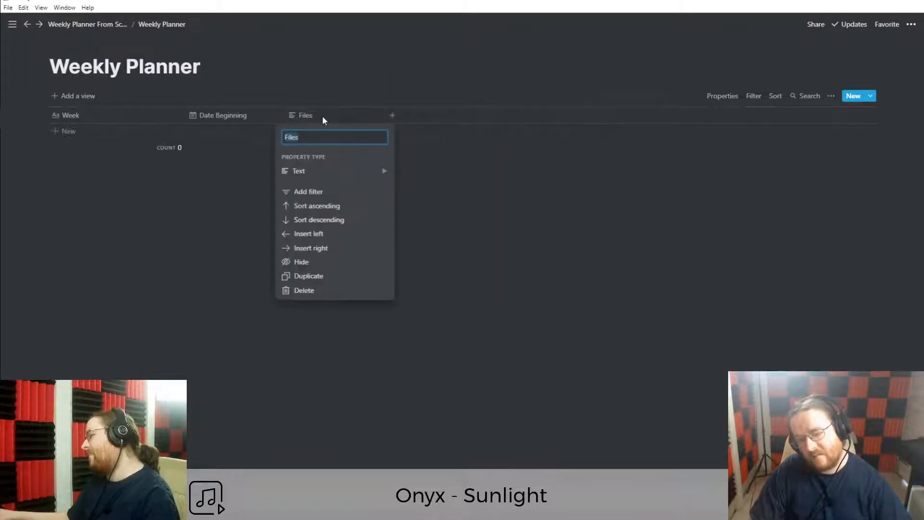
type("Main F")
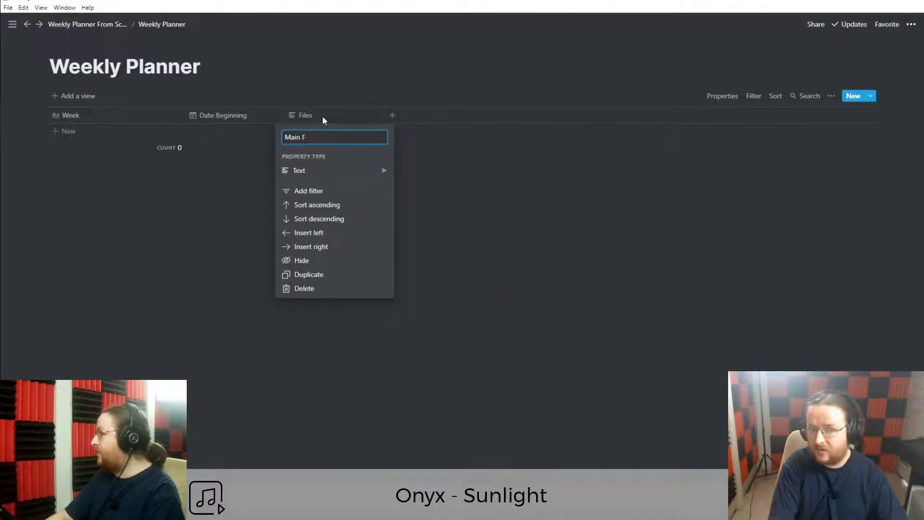
type("ocus")
key("Return")
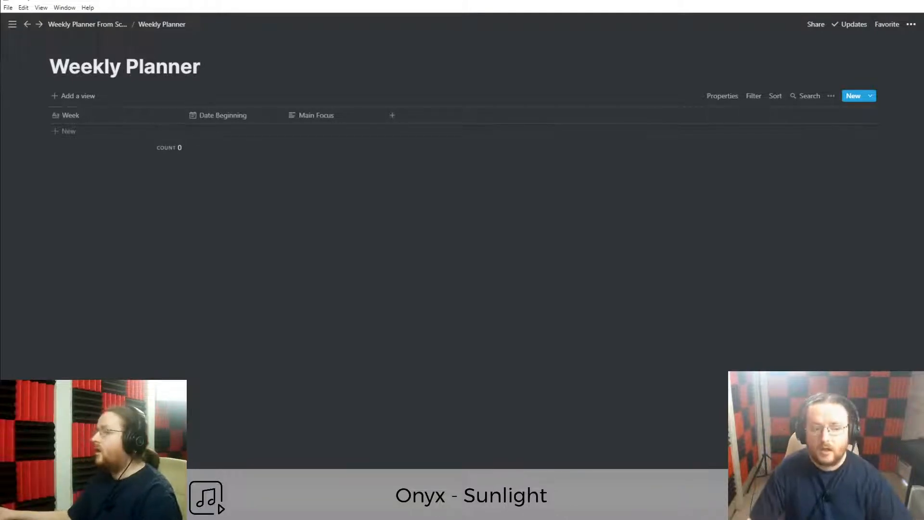
left_click(327, 117)
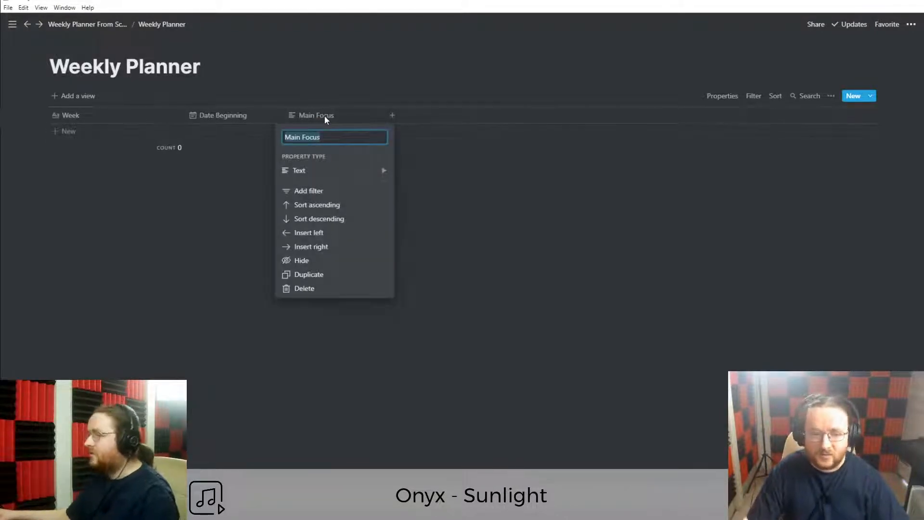
Add a new Weekly Planner row with the Week entry '18th - 24th'.
left_click(324, 116)
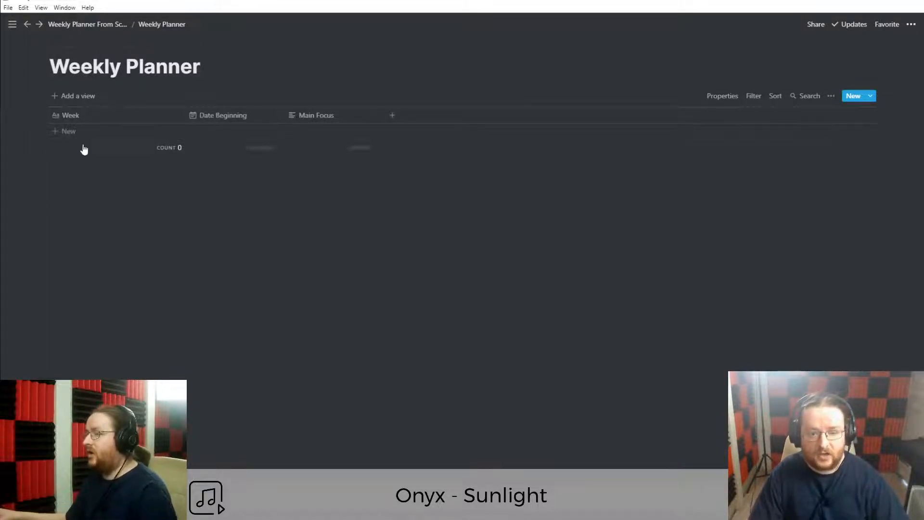
left_click(67, 132)
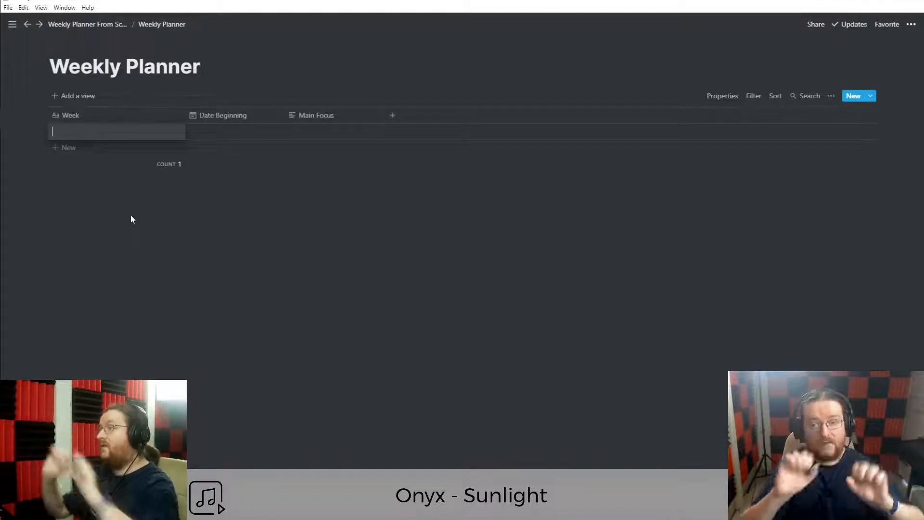
key("Escape")
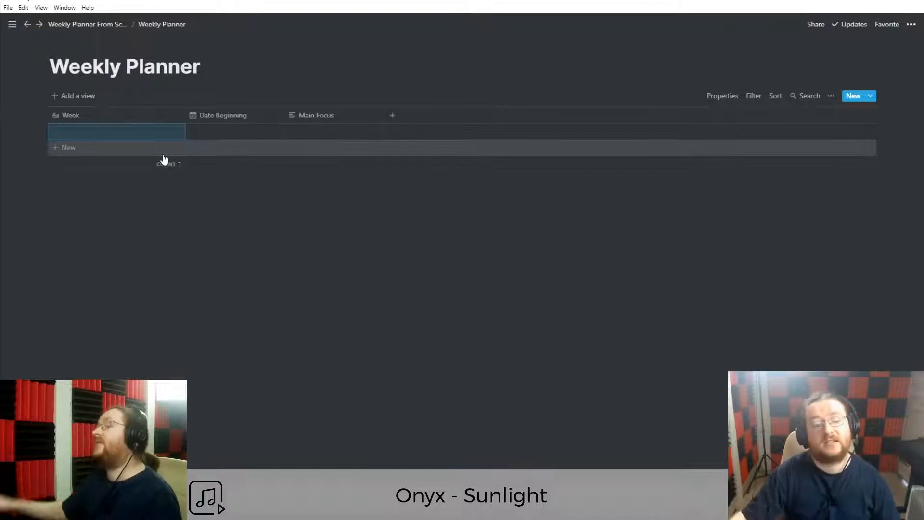
left_click(62, 133)
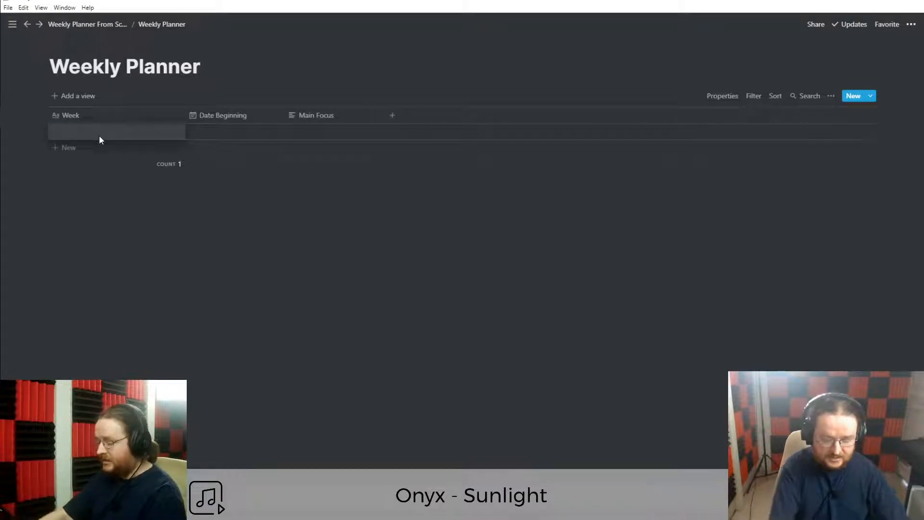
type("18/")
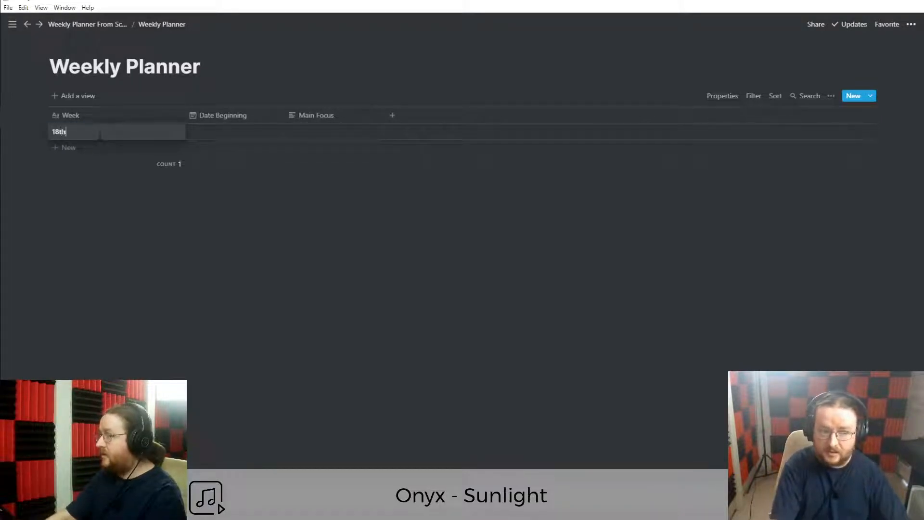
key("BackSpace")
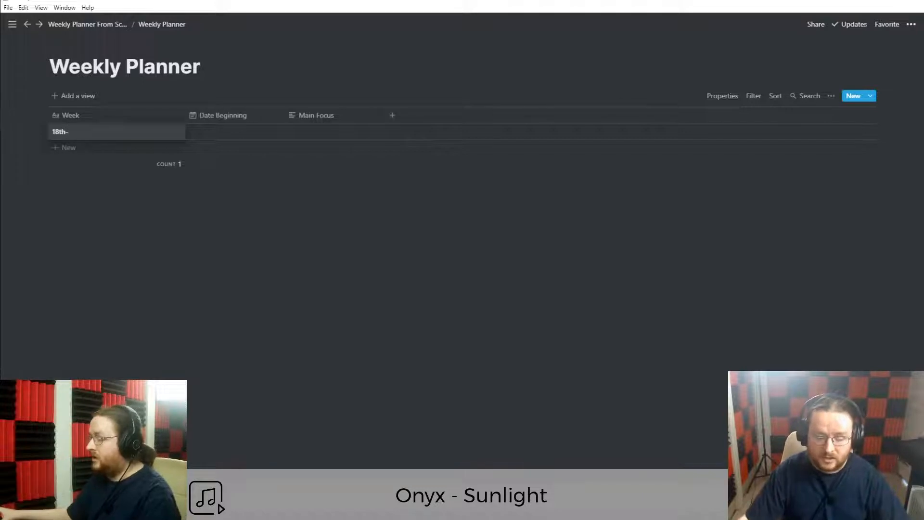
key("super+alt+d")
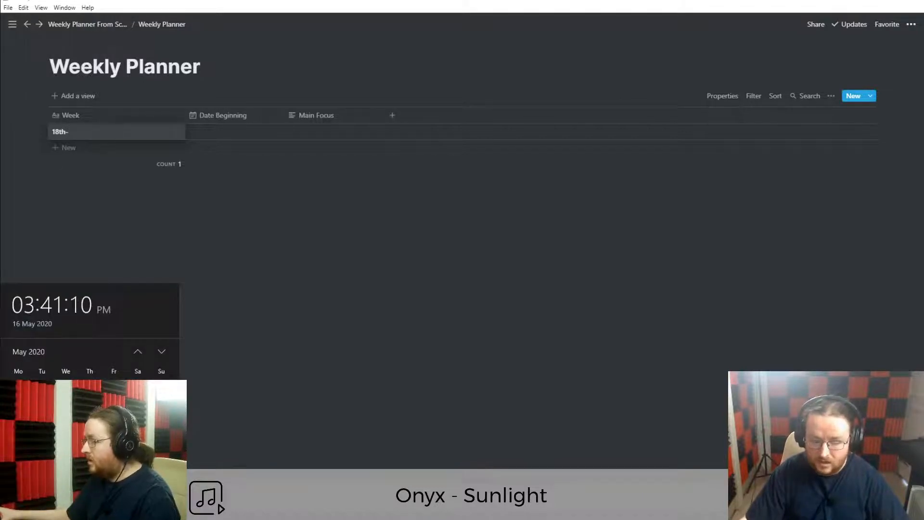
left_click(85, 133)
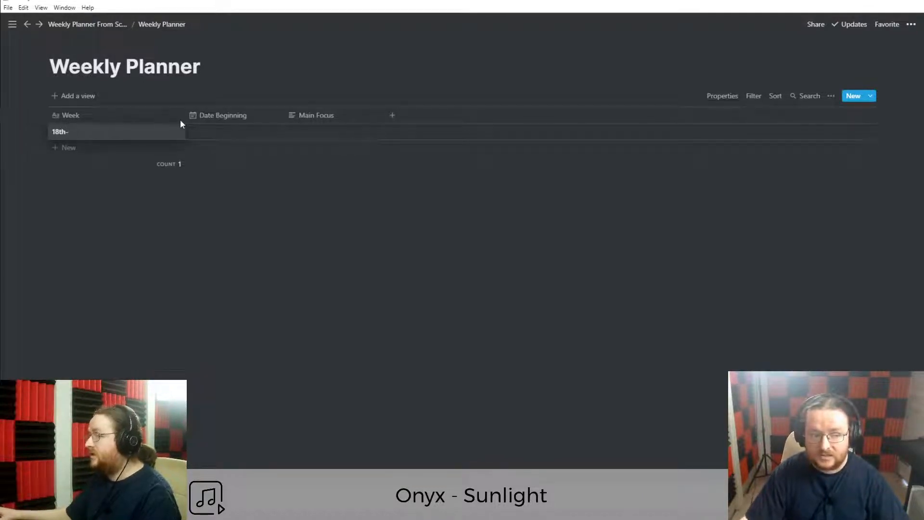
key("BackSpace")
type("- 24th")
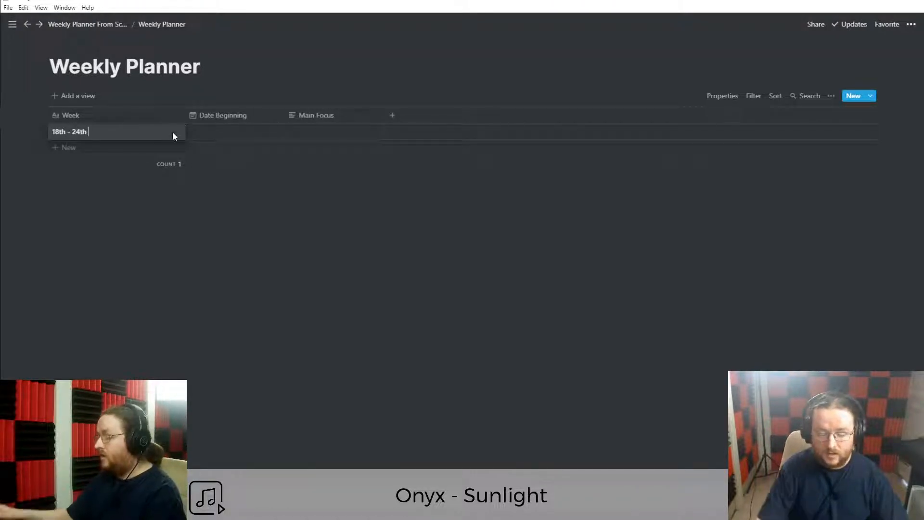
key("Return")
left_click(2, 501)
left_click(2, 500)
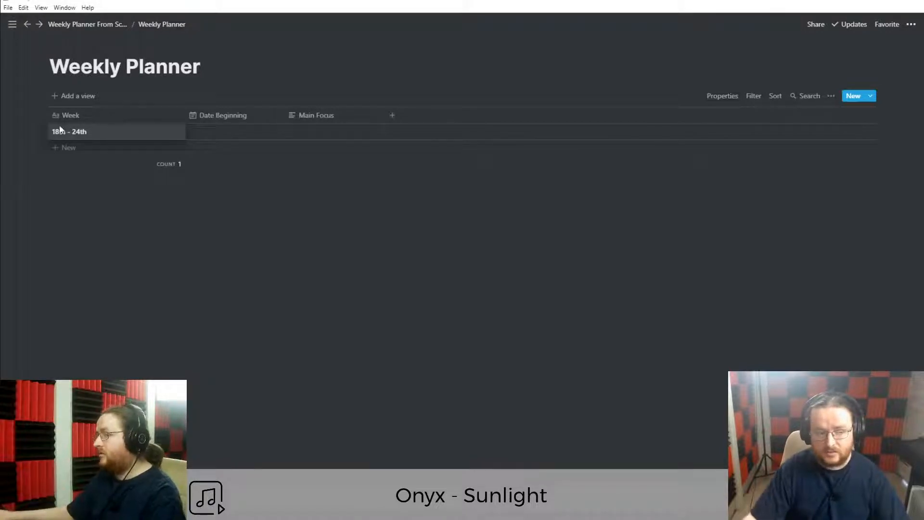
Complete the Week entry as 'May 18th - 24th 2020' and delete the stray empty row.
left_click(86, 126)
type("May")
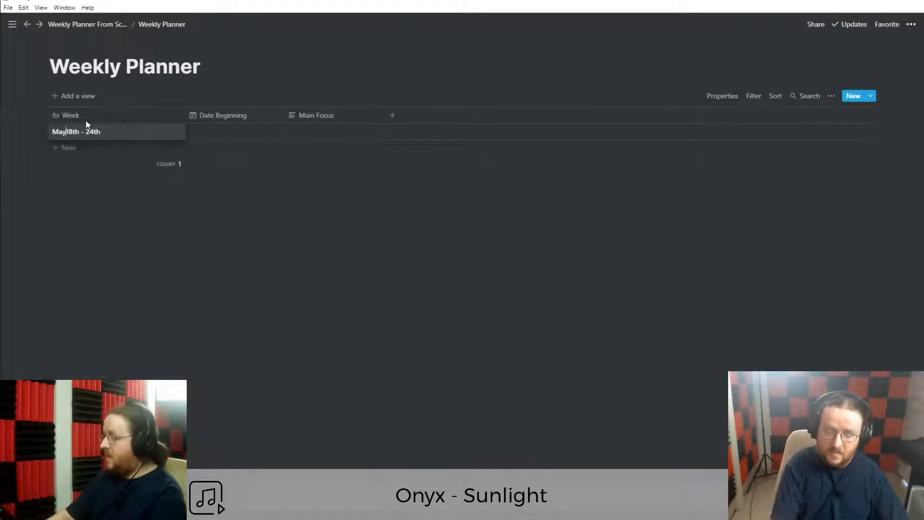
left_click(120, 127)
type("20")
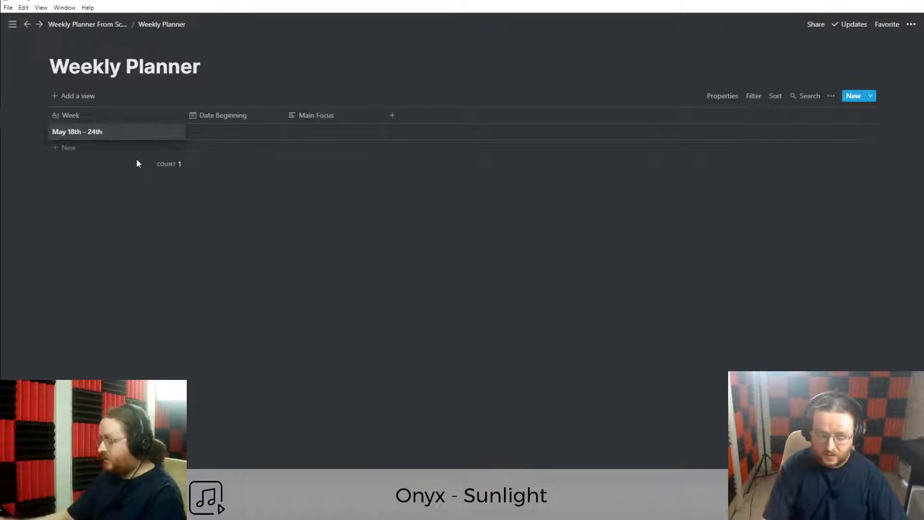
type("20")
left_click(137, 157)
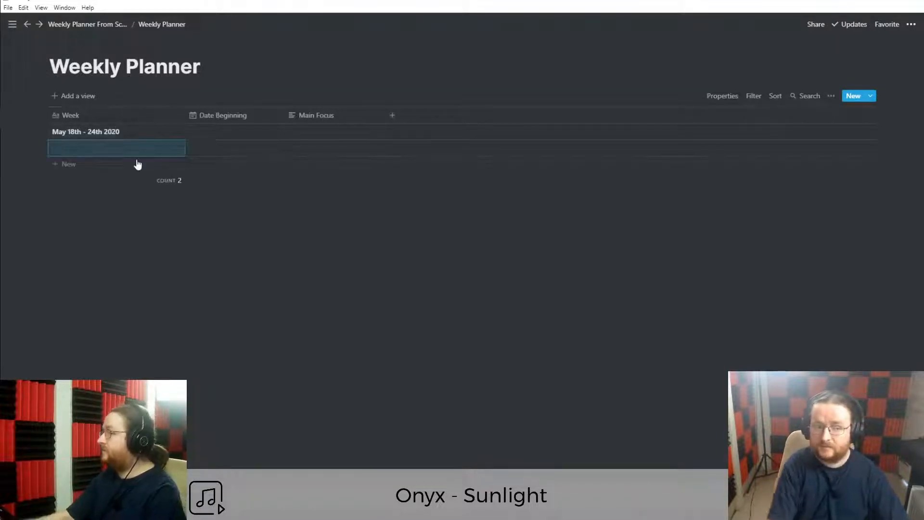
left_click(41, 150)
key("Delete")
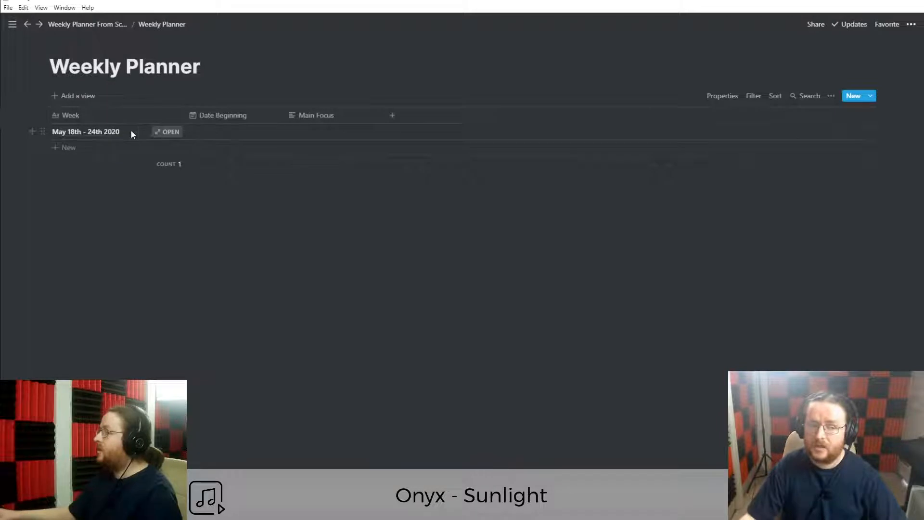
Open the 'May 18th - 24th 2020' entry as a full page and add an empty block below its properties.
left_click(169, 132)
left_click(259, 60)
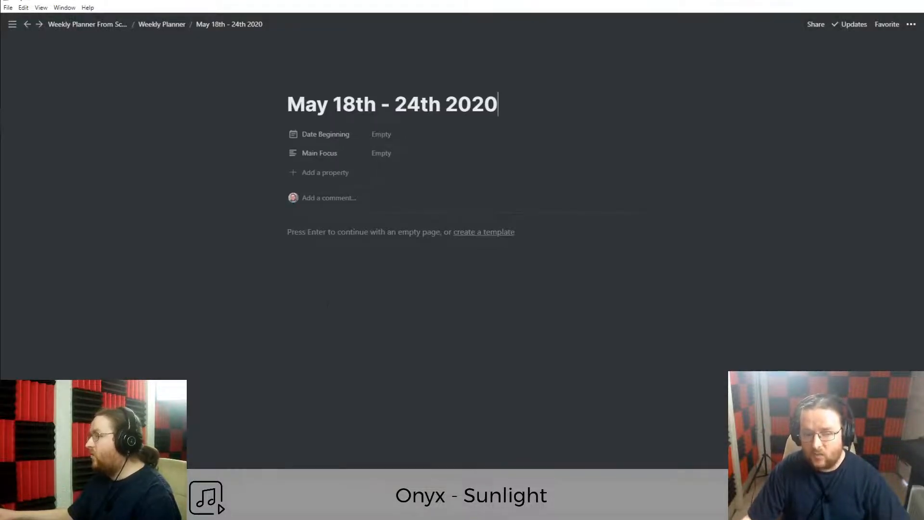
triple_click(459, 104)
triple_click(448, 104)
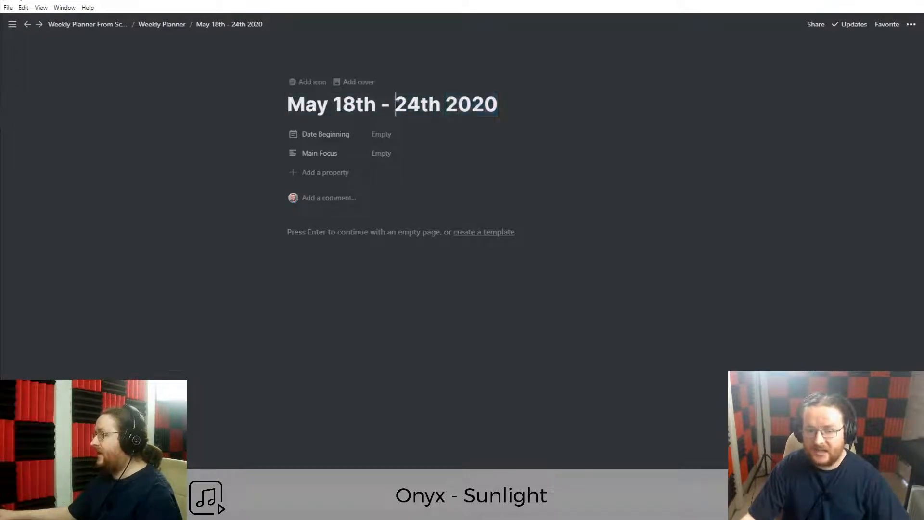
left_click(449, 104)
triple_click(407, 104)
left_click(407, 104)
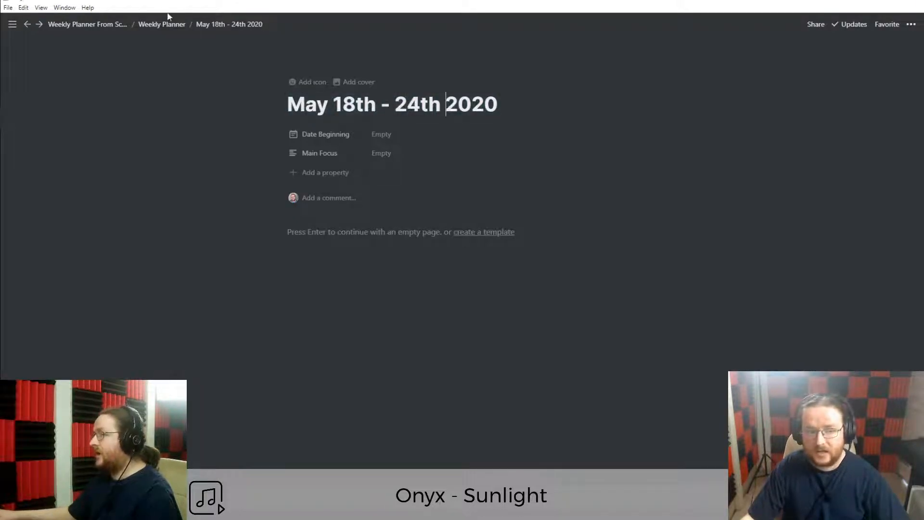
left_click(162, 25)
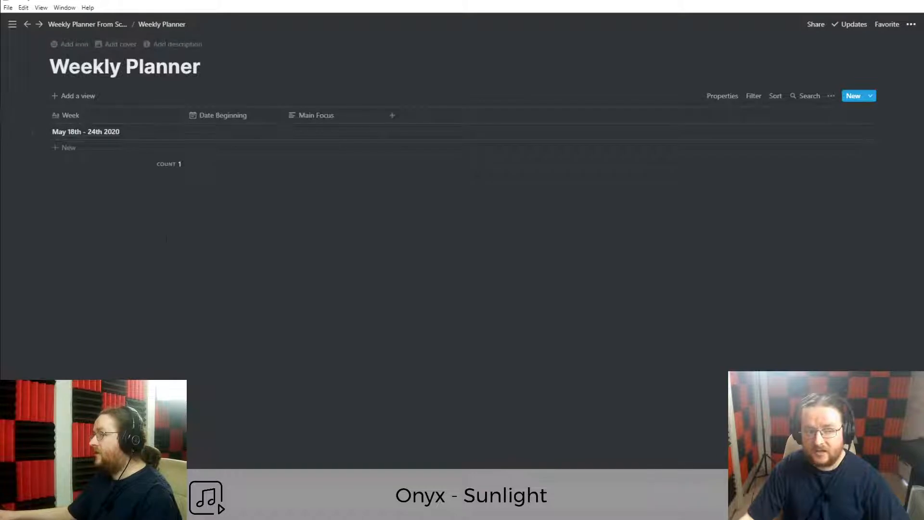
mouse_move(138, 131)
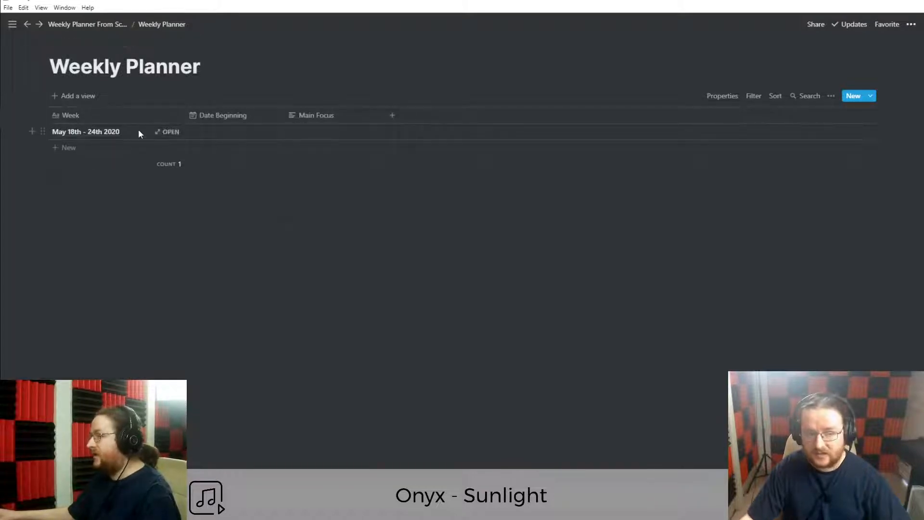
left_click(168, 133)
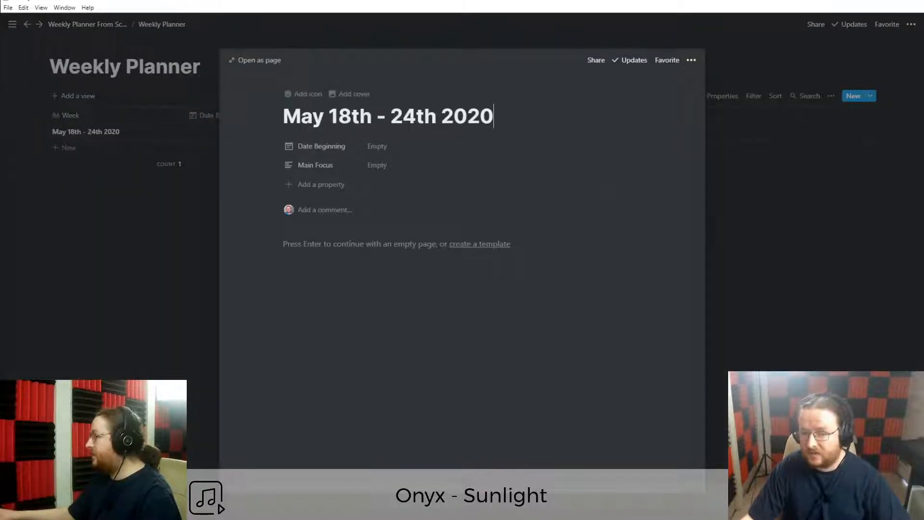
left_click(253, 61)
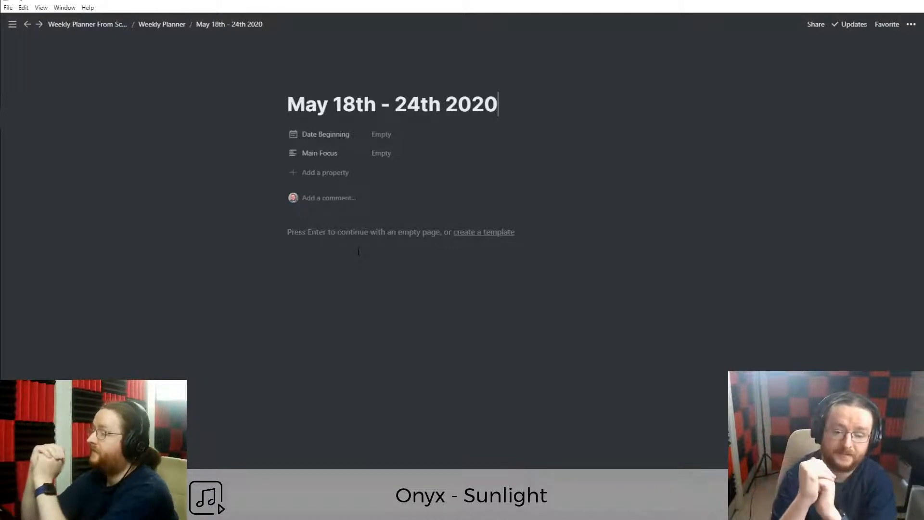
key("Return")
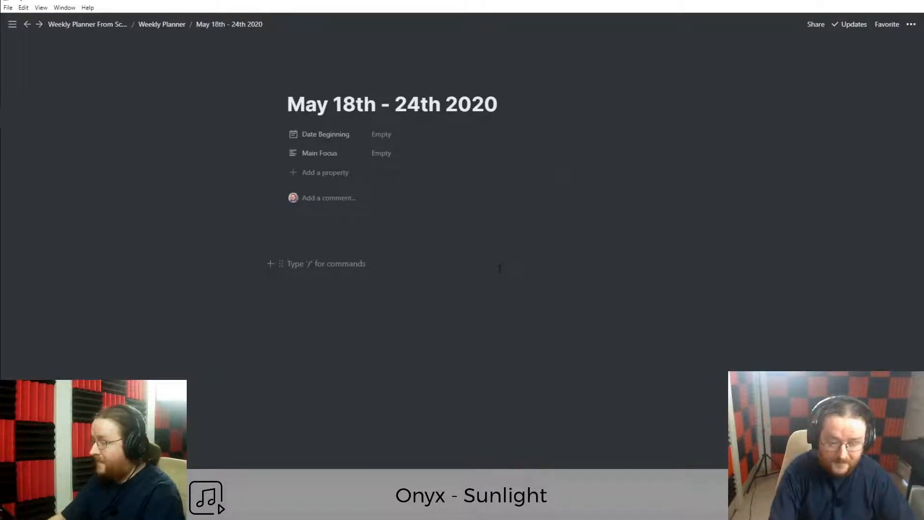
Write 'Weekly Reset' as a Heading 2 using '##' and add an empty line below it.
type("##")
key("BackSpace")
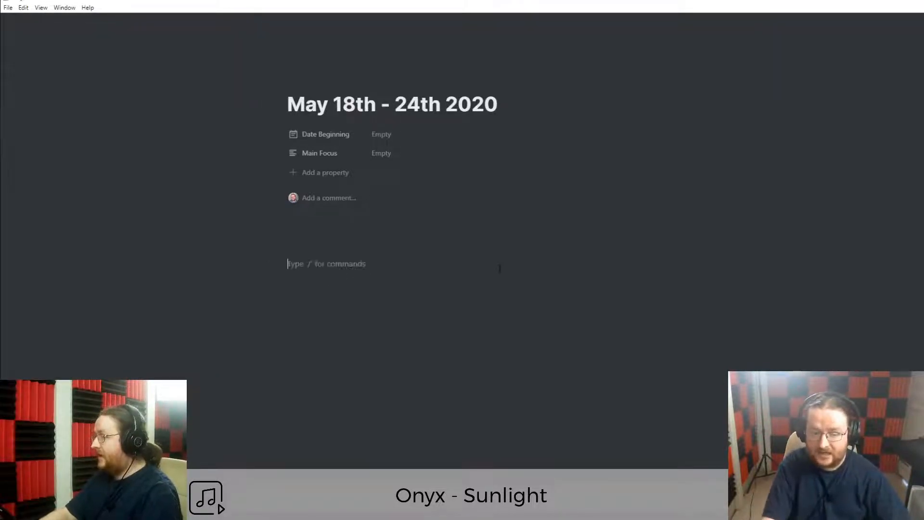
type("##")
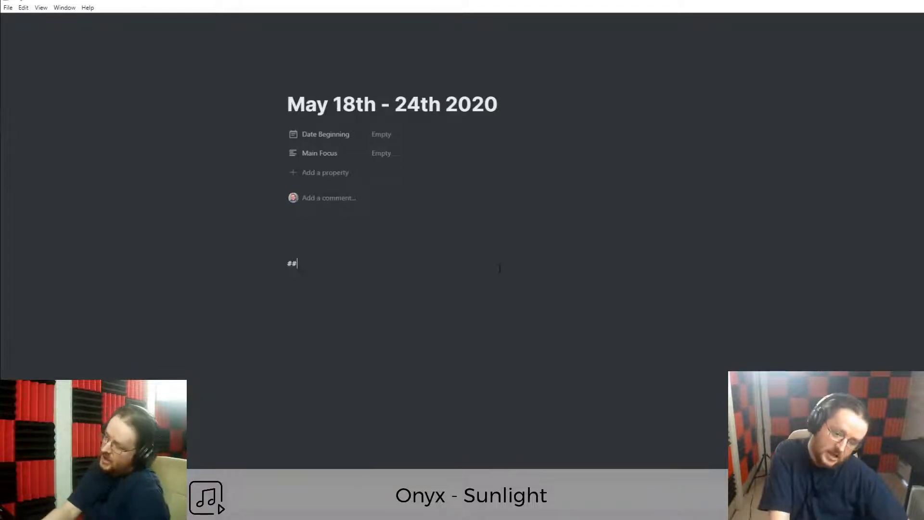
key("BackSpace")
type("##")
key("BackSpace")
type("###")
key("BackSpace")
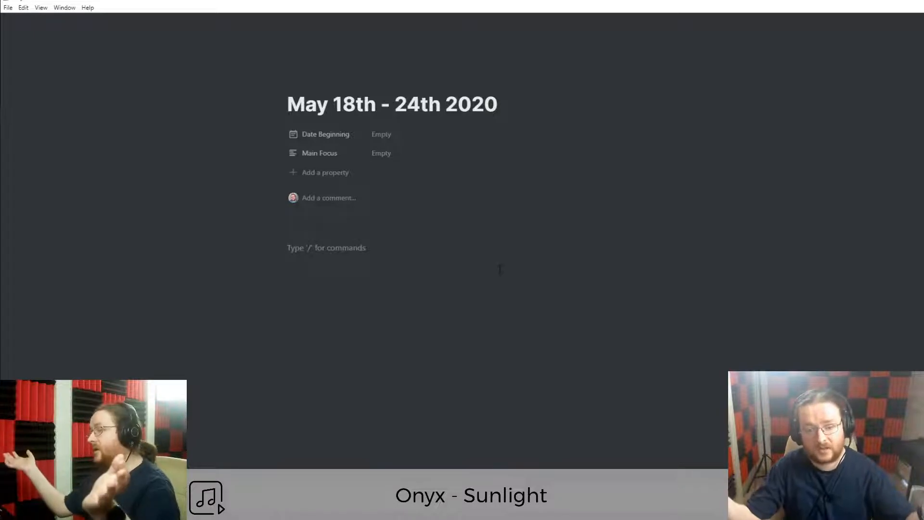
type("##")
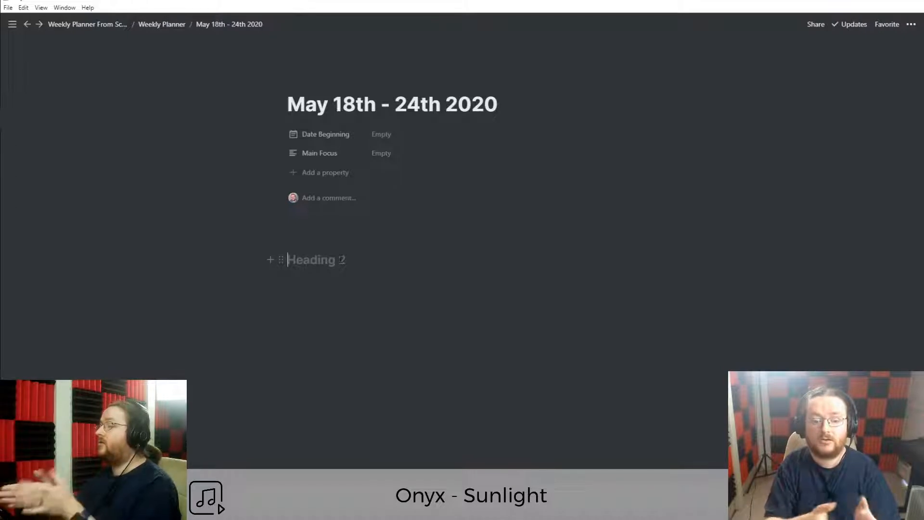
type("Weekly Reset")
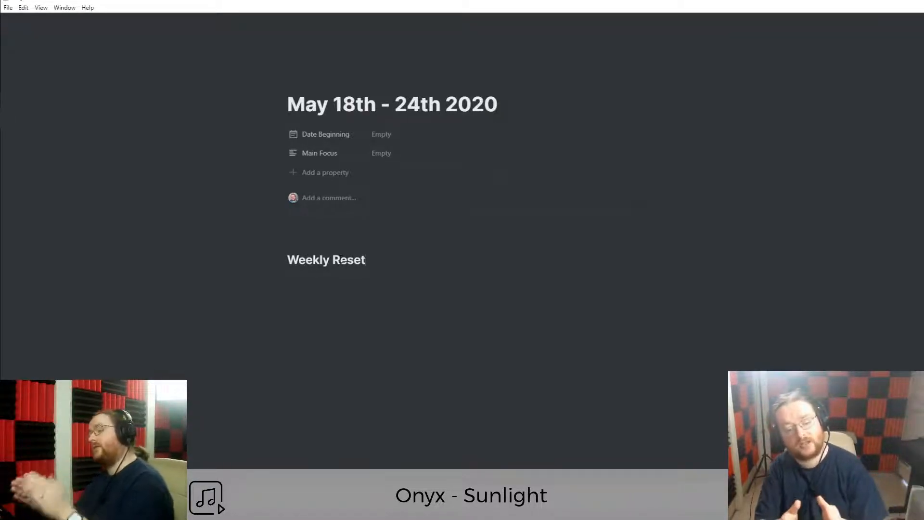
key("Return")
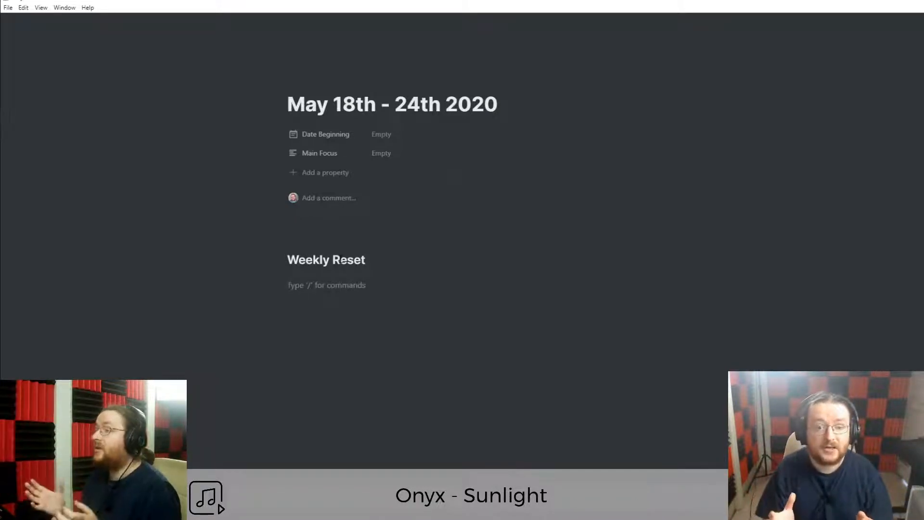
Insert an inline board via /board and title it 'Weekly Reset'.
type("/")
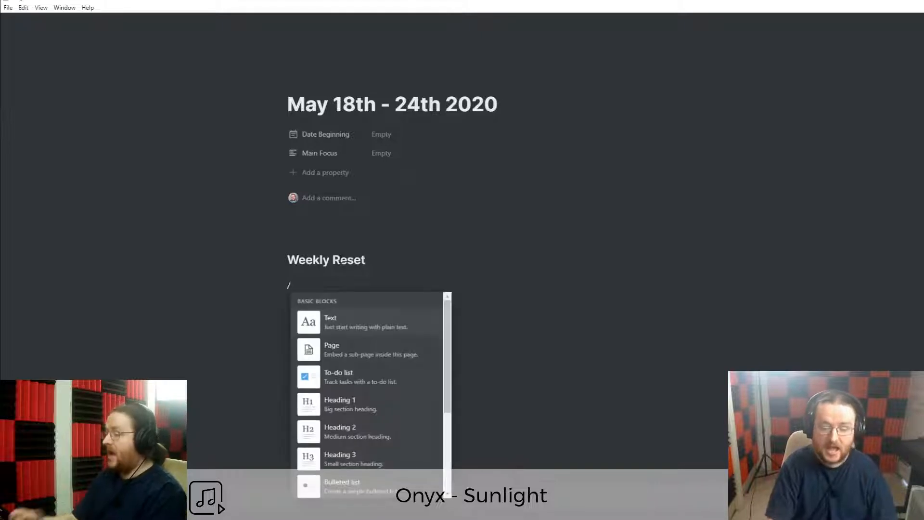
type("ard")
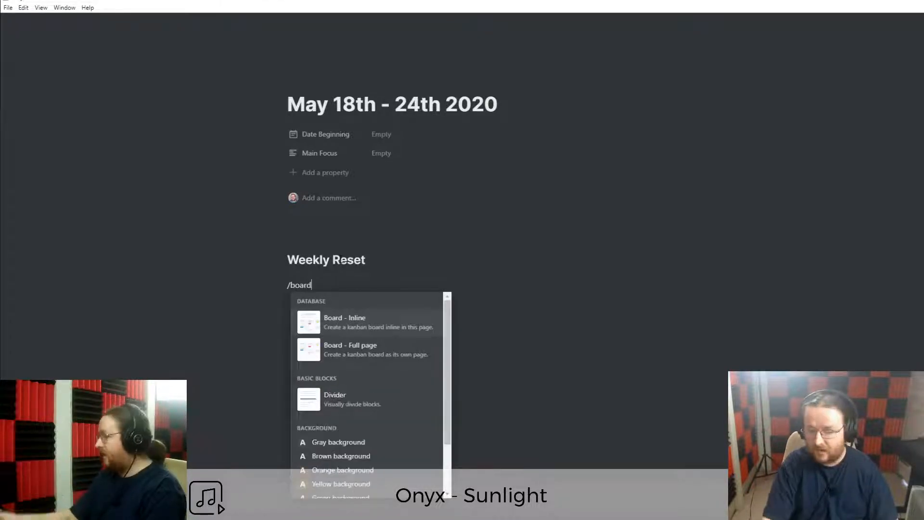
left_click(332, 322)
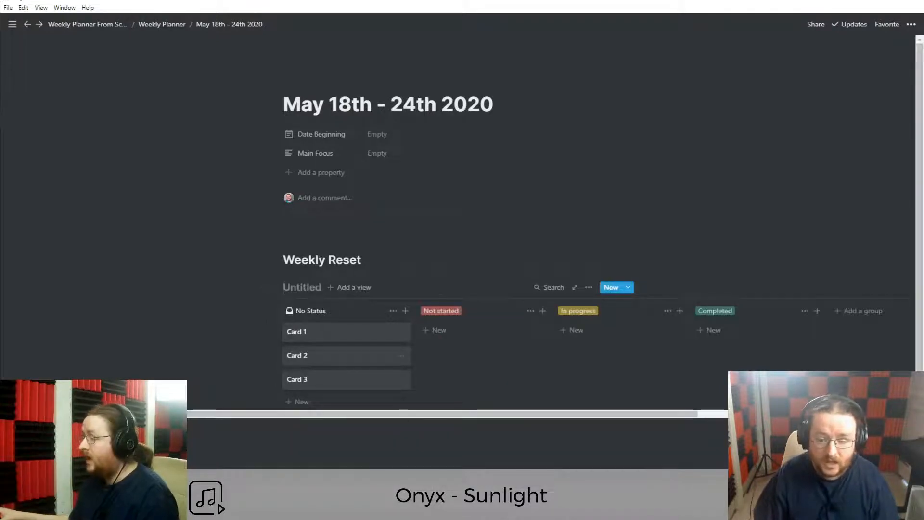
type("Weekly R")
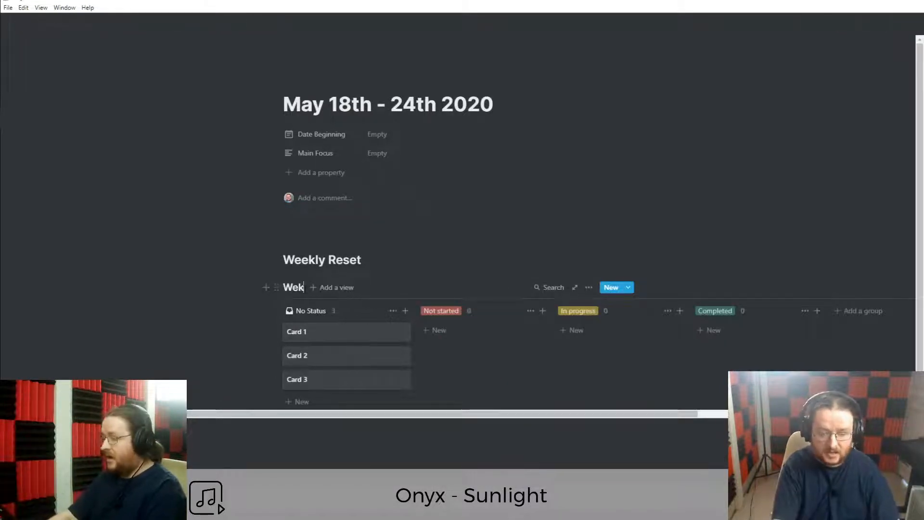
key("BackSpace")
key("BackSpace")
key("BackSpace")
key("BackSpace")
key("BackSpace")
key("BackSpace")
type("ekly Reset")
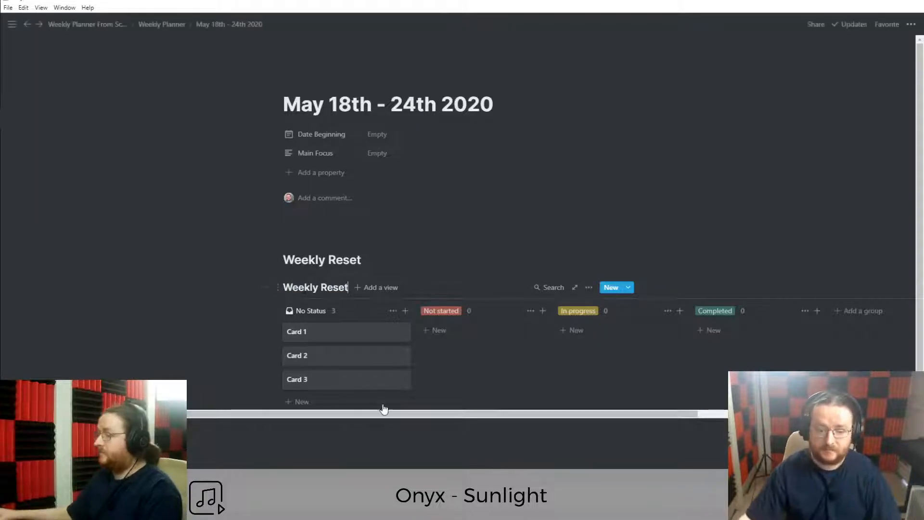
left_click(375, 434)
Delete the board's three sample cards.
left_click_drag(228, 333, 391, 385)
key("Delete")
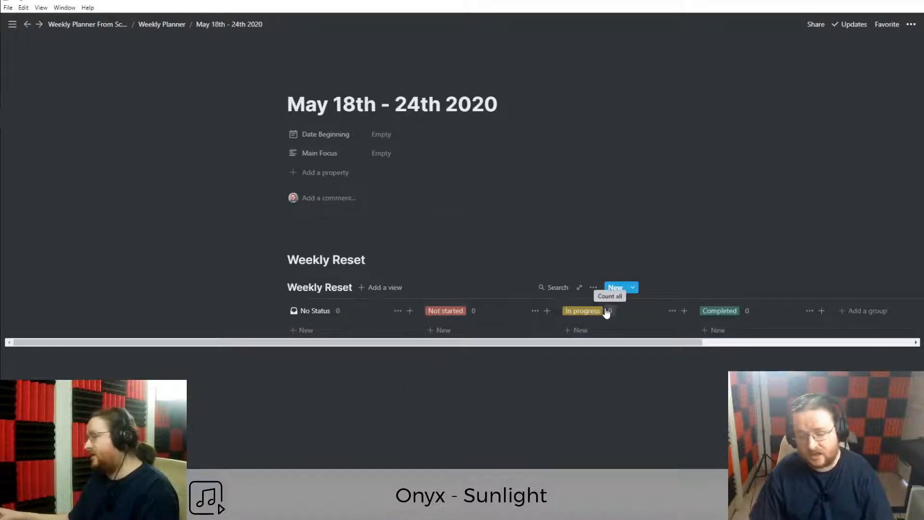
left_click_drag(537, 344, 491, 345)
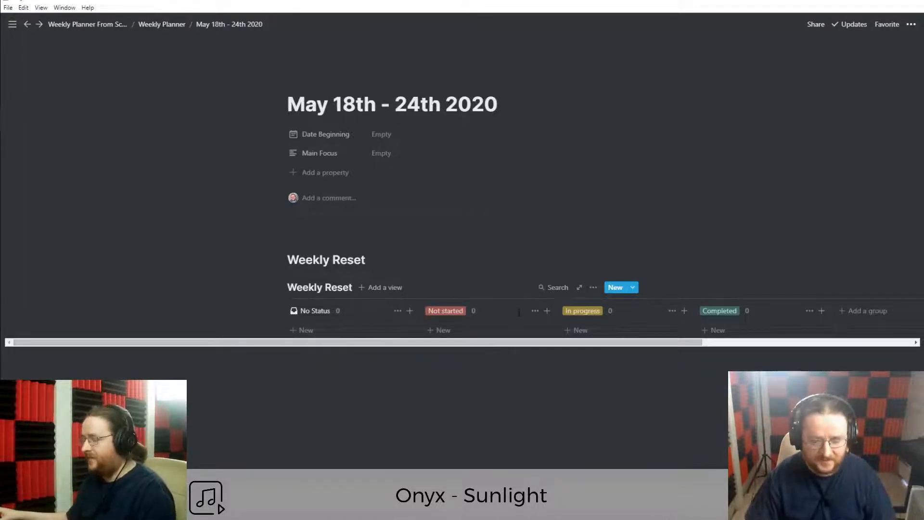
Rename the Not started, In progress and Completed groups to Monday, Tuesday, Wednesday, and add a No Status card.
left_click(447, 312)
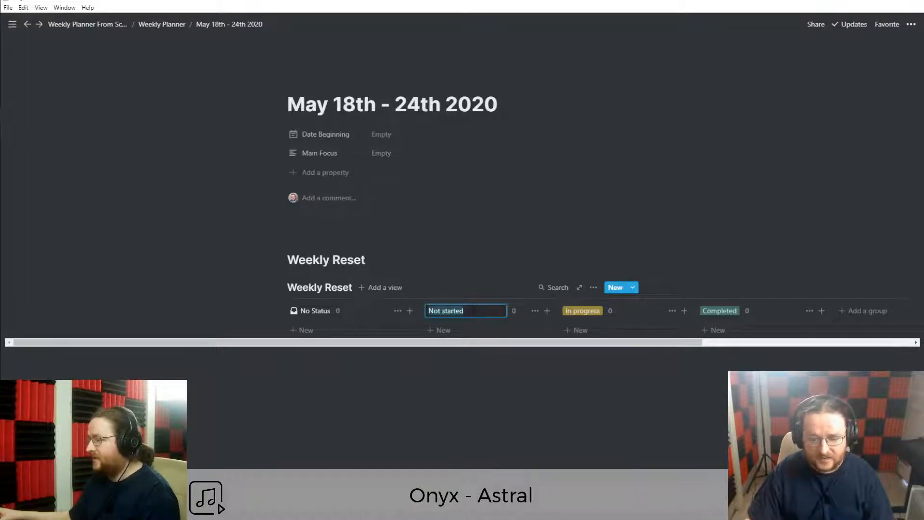
type("Mon")
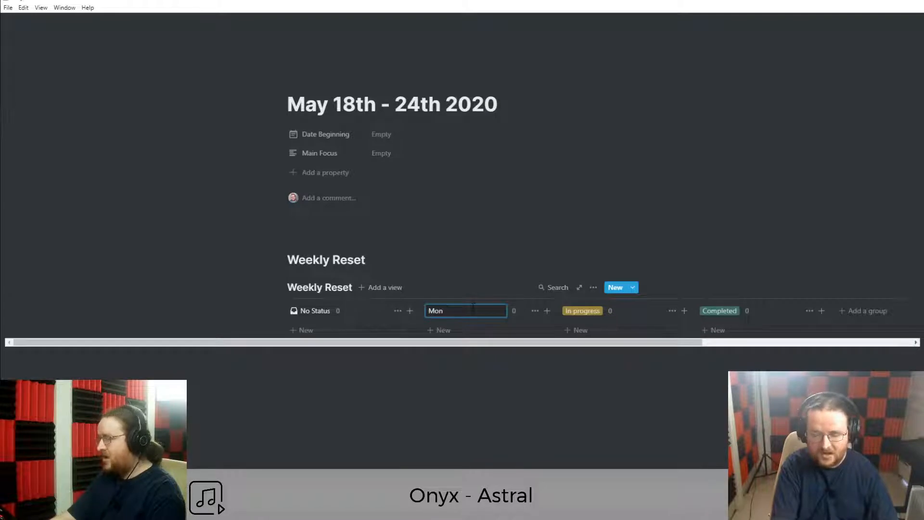
type("day")
key("Return")
left_click(583, 311)
type("T")
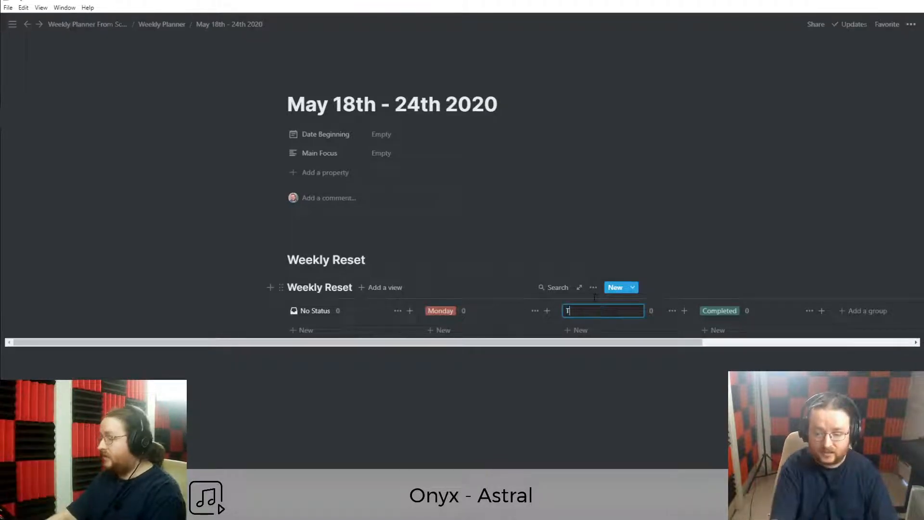
type("uesday")
key("Return")
left_click(707, 306)
type("Wednesday")
key("Return")
left_click(303, 330)
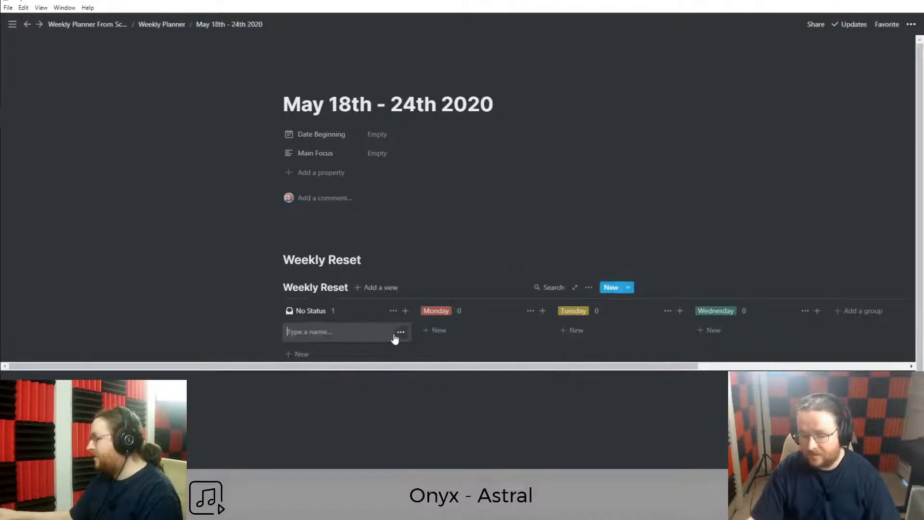
Open the new card as a full page and rename its Status property to 'Day'.
left_click(400, 332)
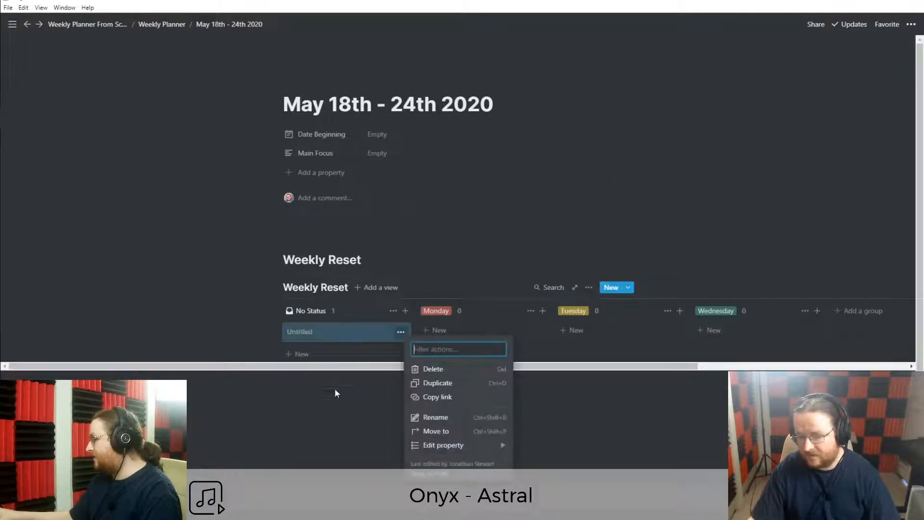
key("Escape")
left_click(309, 333)
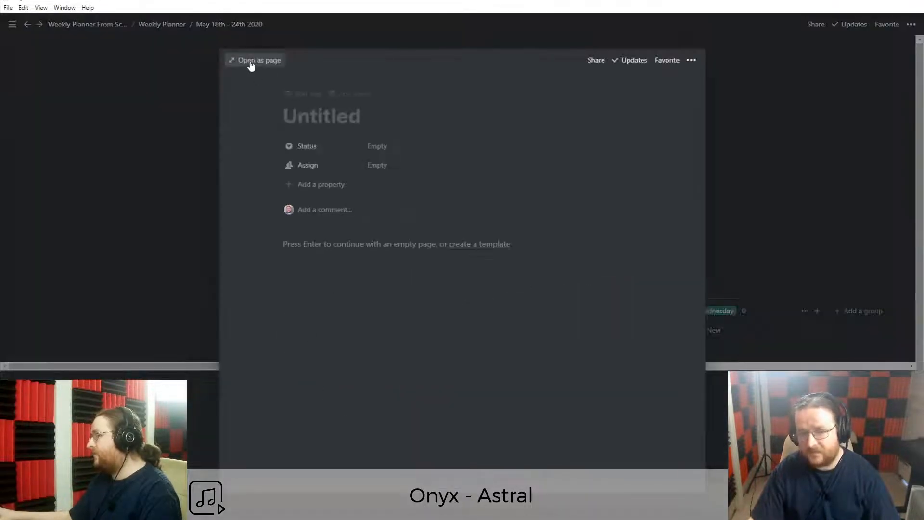
left_click(255, 60)
left_click(312, 135)
type("Day")
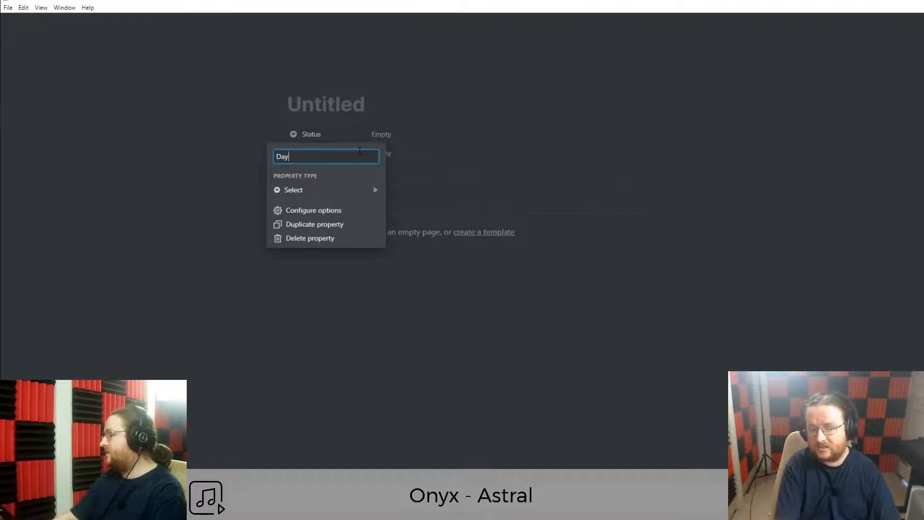
key("Return")
Add Thursday, Friday and Weekend as Day options.
left_click(399, 137)
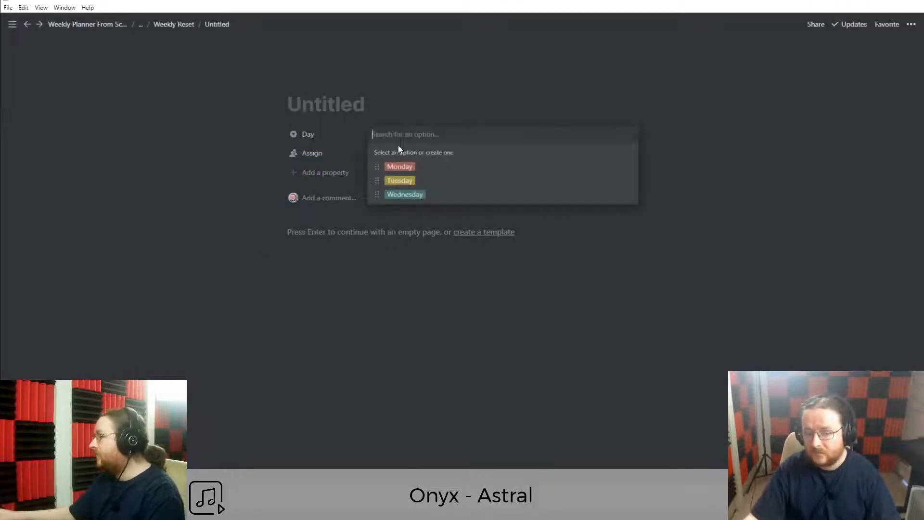
type("Thursday")
key("Return")
left_click(401, 140)
type("Friday")
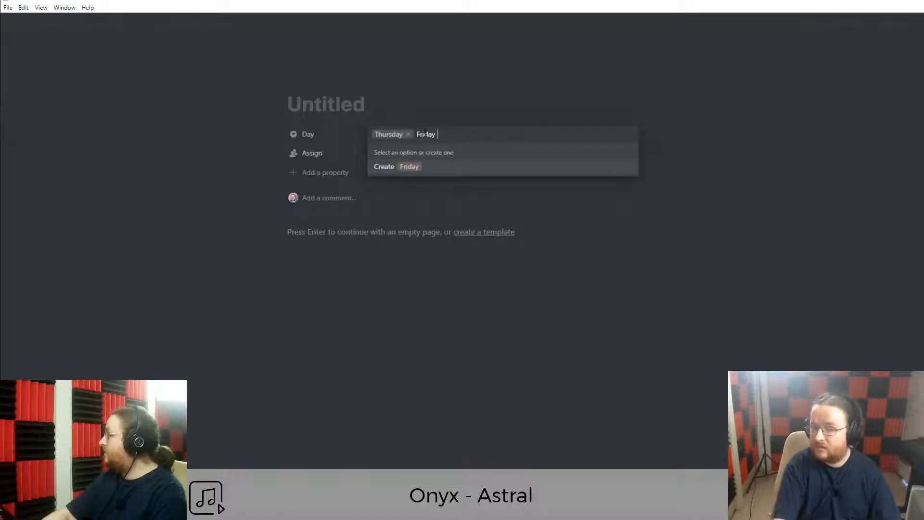
key("Return")
left_click(426, 136)
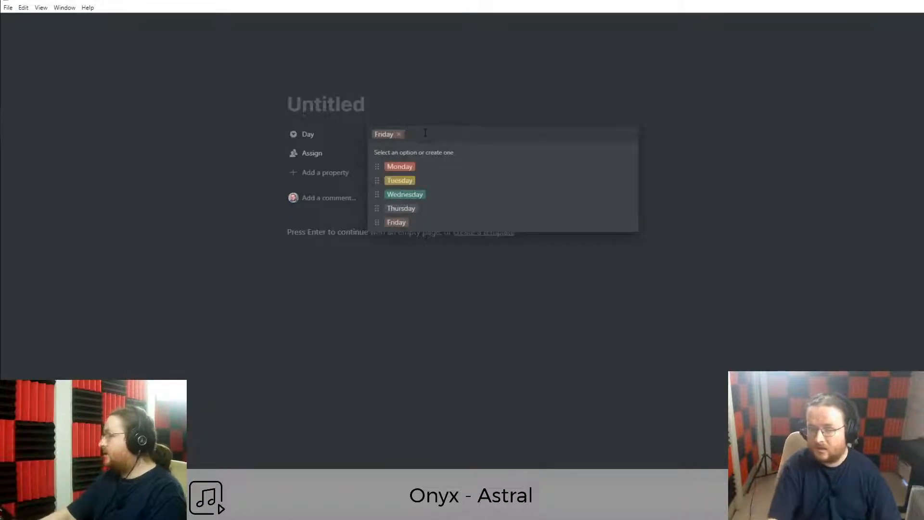
type("Week")
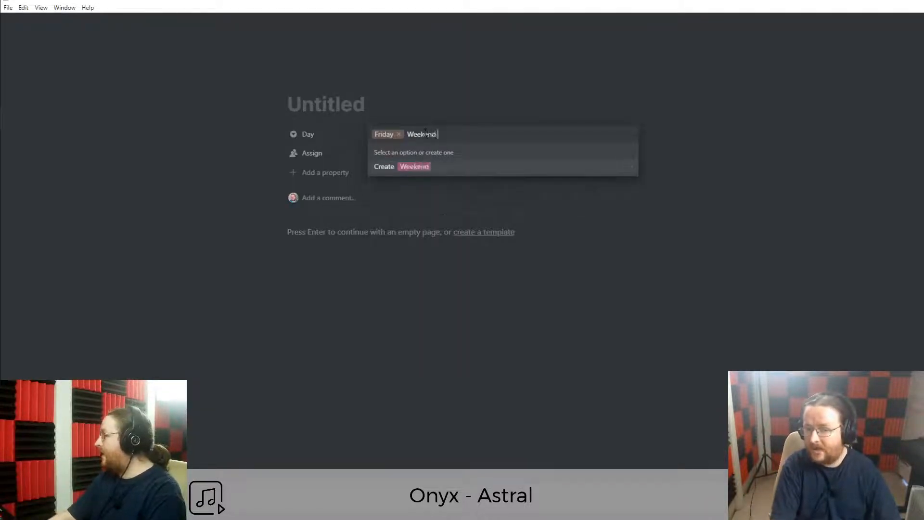
type("end")
key("Return")
Delete the Assign property and return to the Weekly Reset board.
left_click(277, 153)
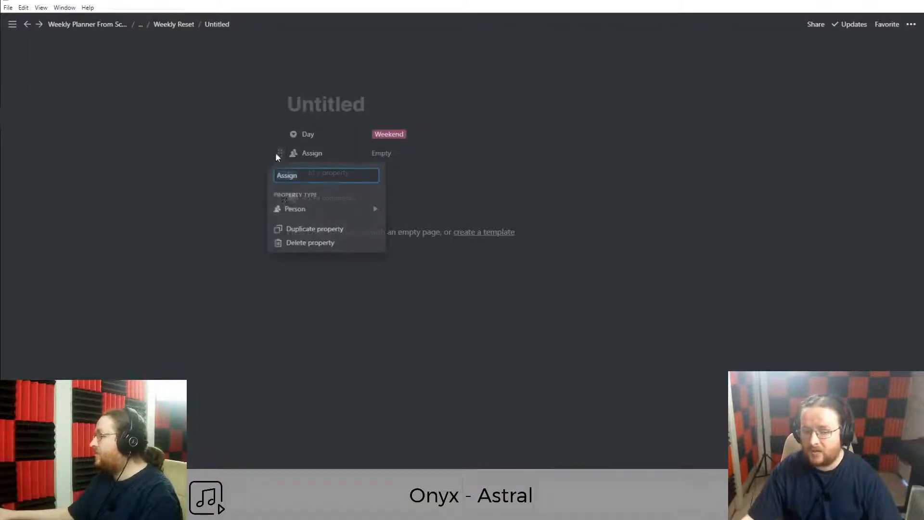
left_click(305, 243)
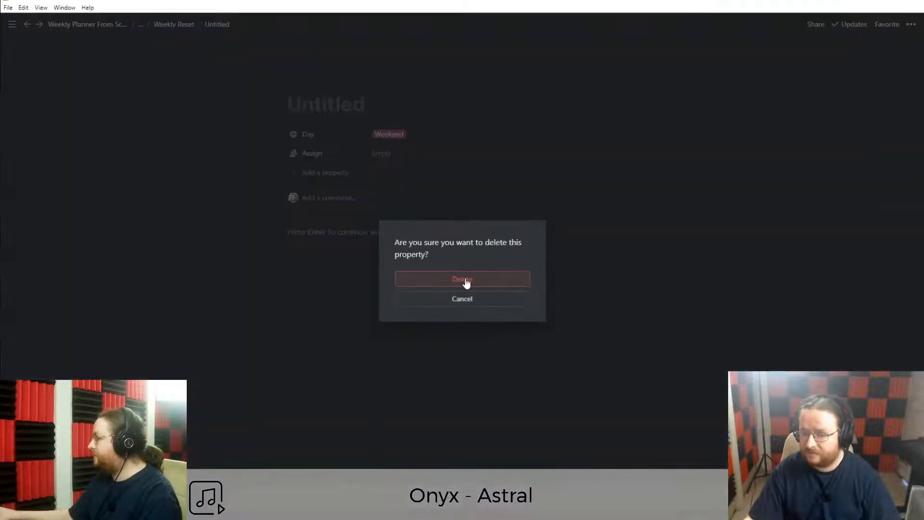
left_click(465, 281)
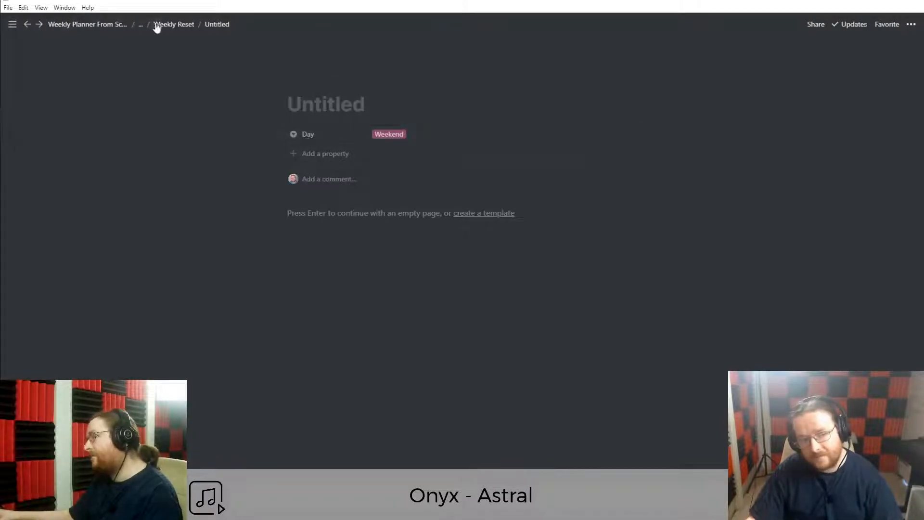
left_click(172, 27)
Switch the 'May 18th - 24th 2020' page to full width.
left_click_drag(890, 140, 104, 141)
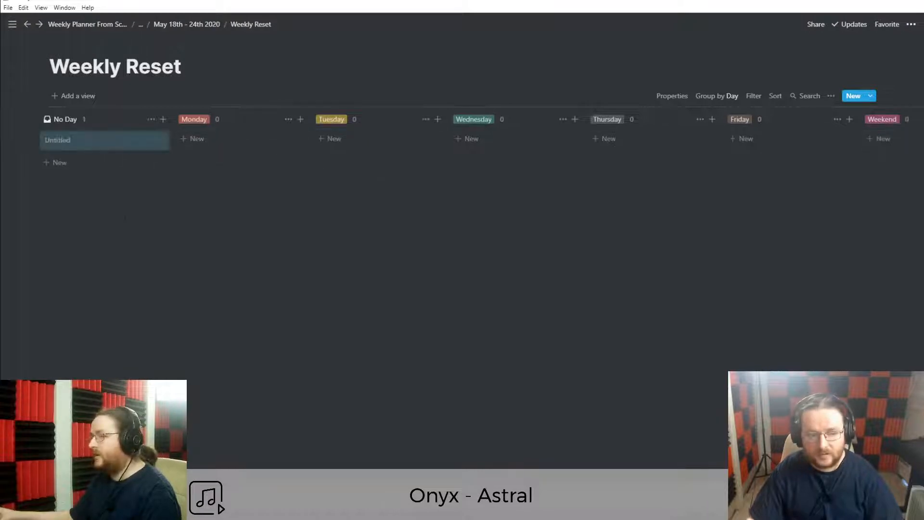
left_click(192, 24)
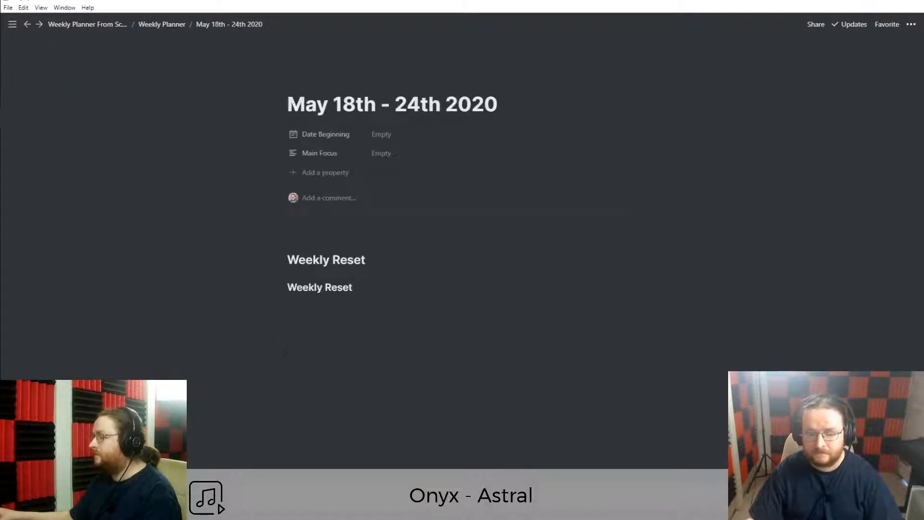
left_click_drag(439, 359, 502, 357)
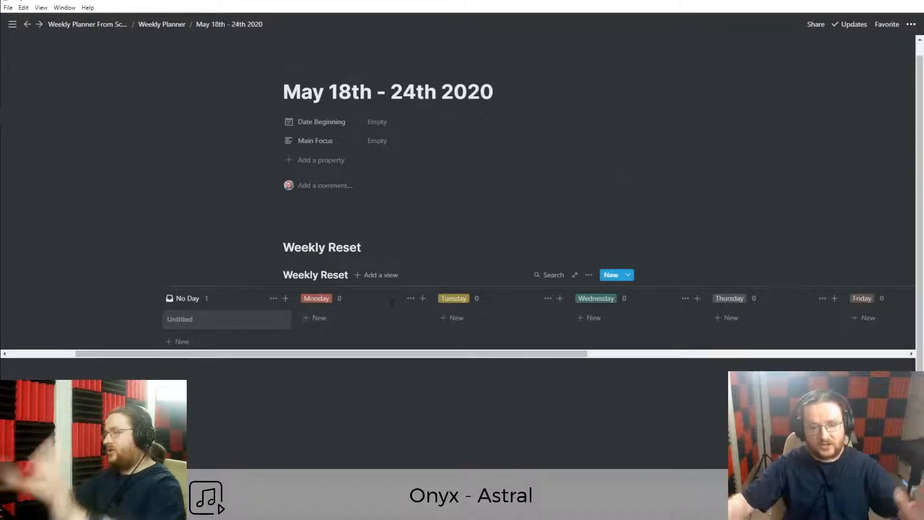
left_click(912, 25)
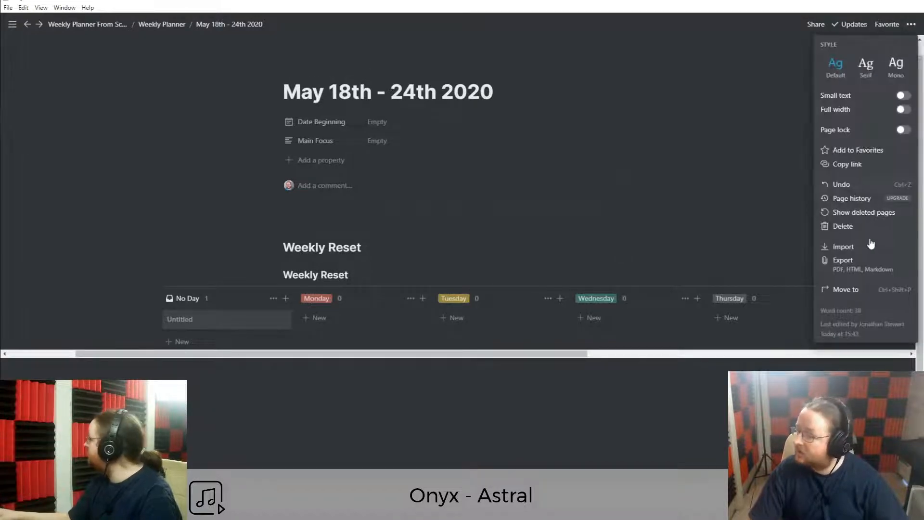
left_click(903, 110)
left_click_drag(274, 356, 164, 357)
Set the Weekly Reset board's card size to Small and delete the Untitled card.
left_click(822, 275)
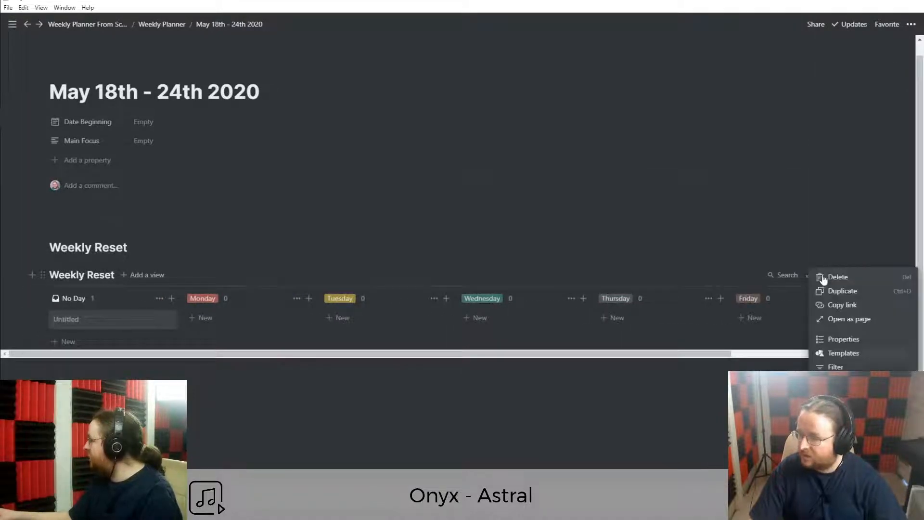
left_click(843, 339)
key("Escape")
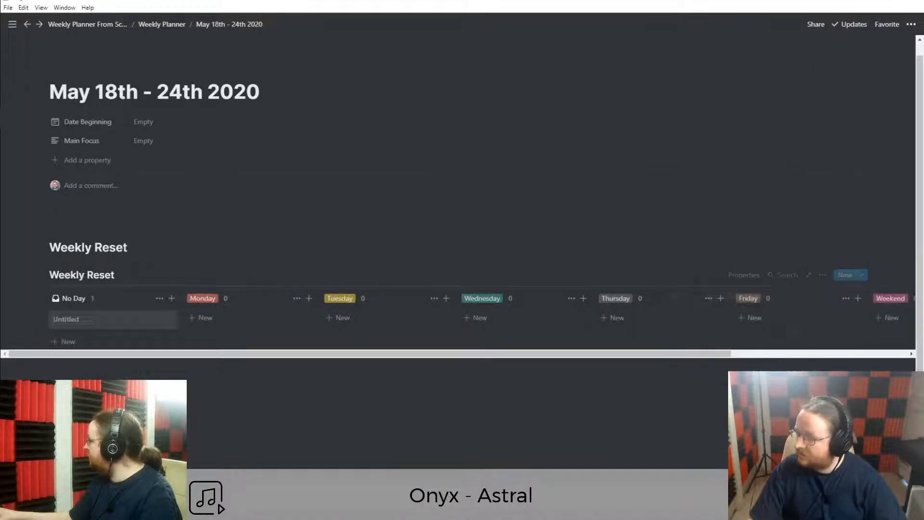
left_click(823, 275)
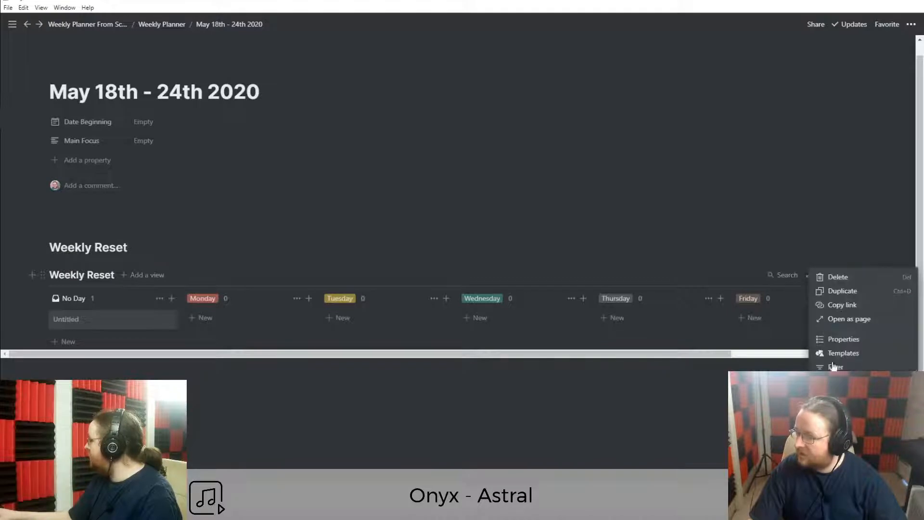
left_click(841, 340)
left_click(799, 330)
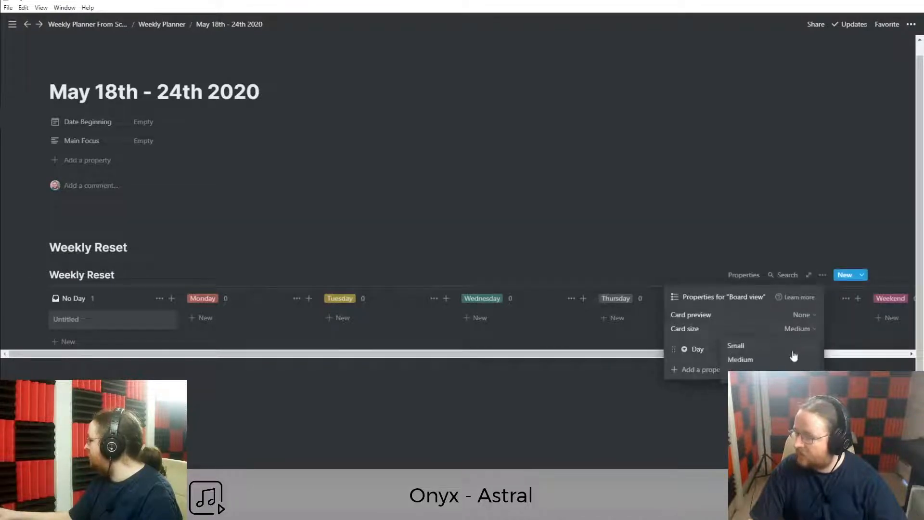
left_click(735, 346)
key("Escape")
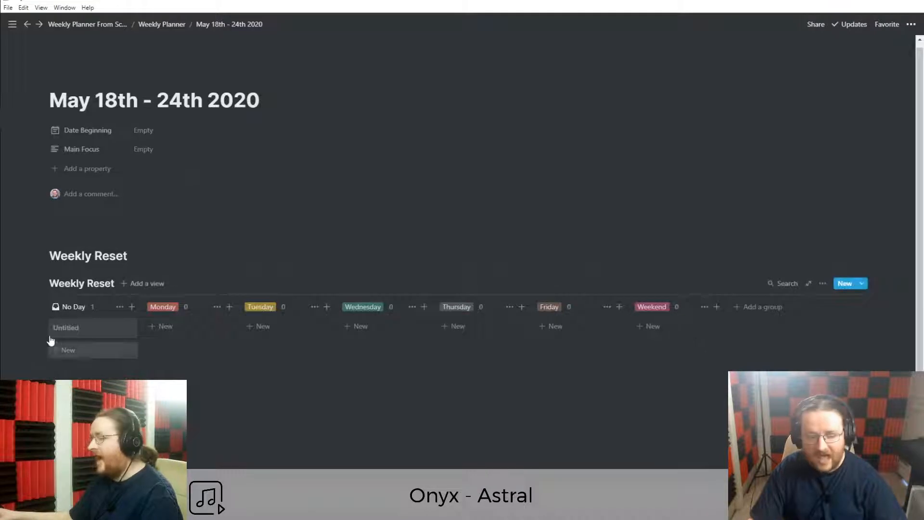
right_click(110, 330)
left_click(140, 360)
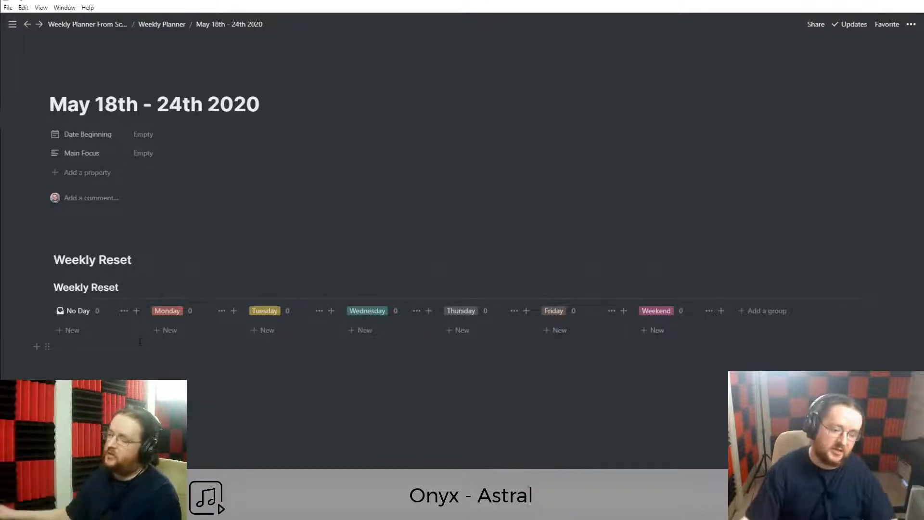
Add cards 'Shoot Youtube Video', 'Contact Bank' and 'Complete Client Work' under No Day.
left_click(109, 337)
type("Shoot Youtube Video")
key("Return")
left_click(62, 356)
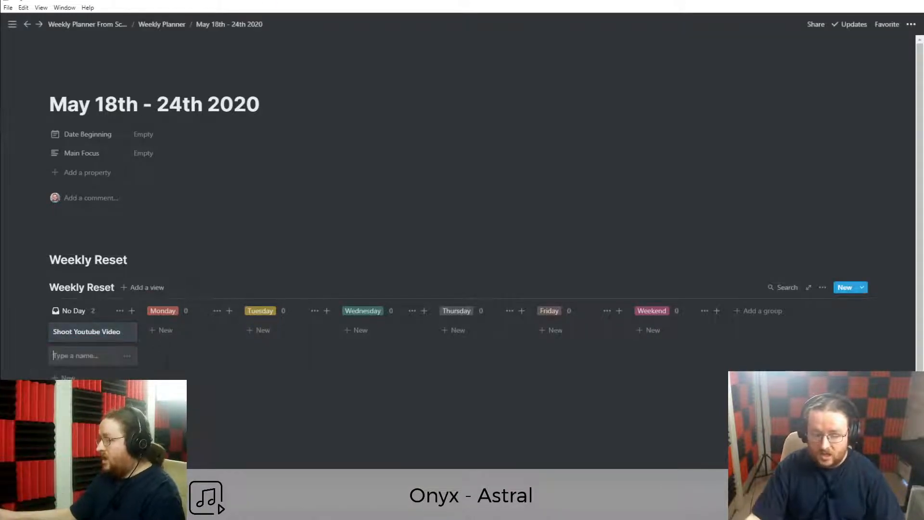
type("Contat")
key("ctrl+BackSpace")
type("Contact Bank")
key("Return")
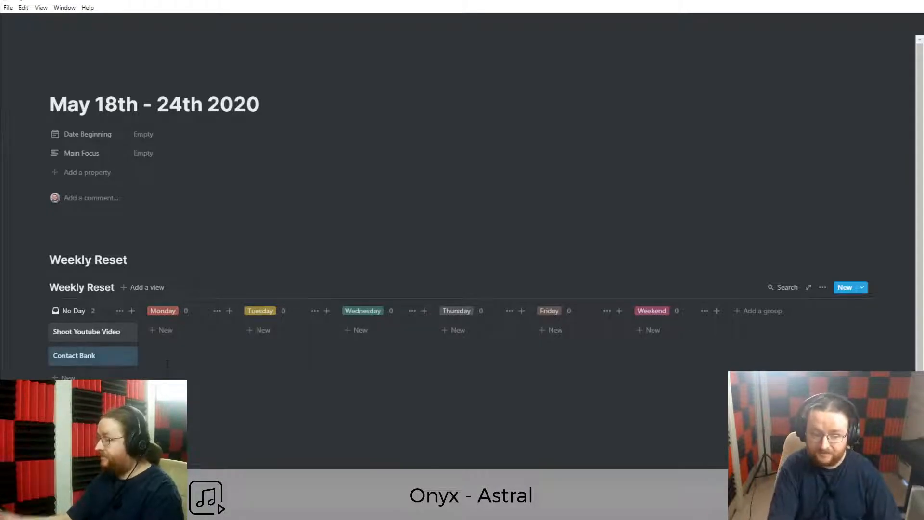
type("Complete Client work")
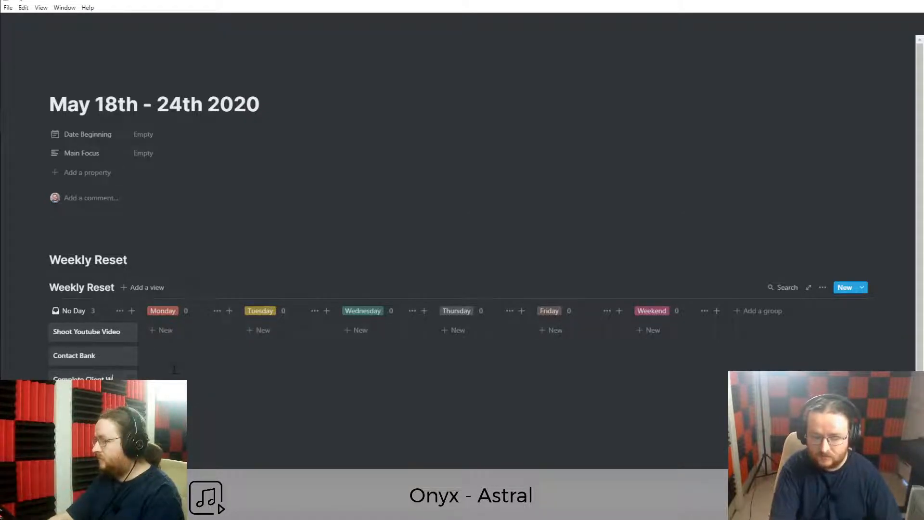
key("Escape")
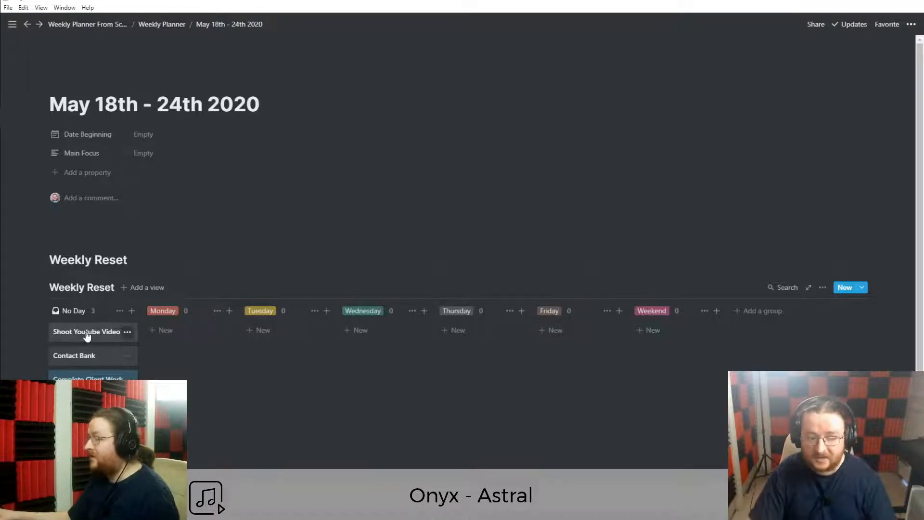
Move Shoot Youtube Video to Monday, Contact Bank to Wednesday, Complete Client Work to Thursday.
left_click_drag(77, 336, 154, 340)
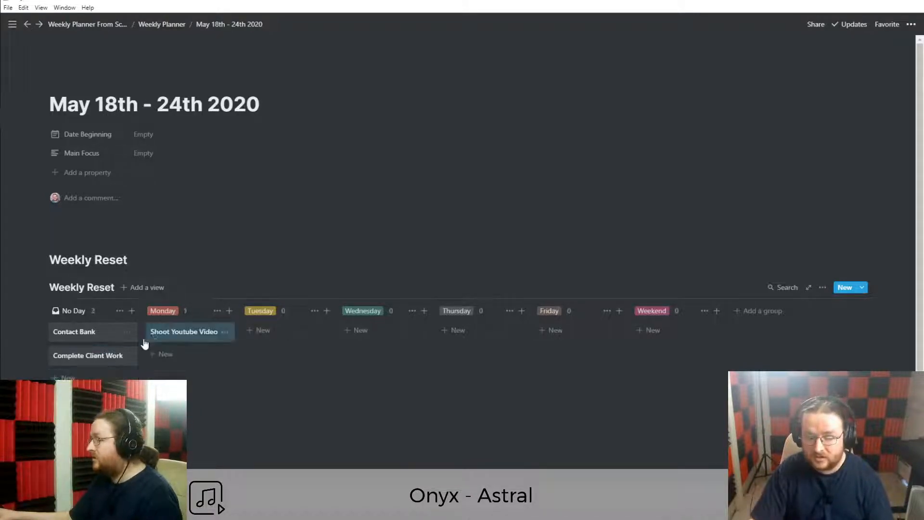
left_click_drag(74, 334, 375, 330)
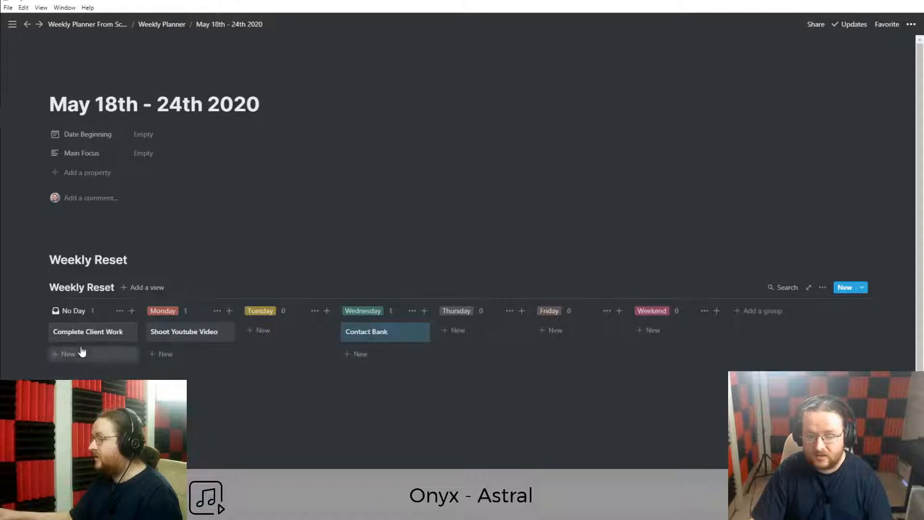
left_click_drag(117, 342, 470, 334)
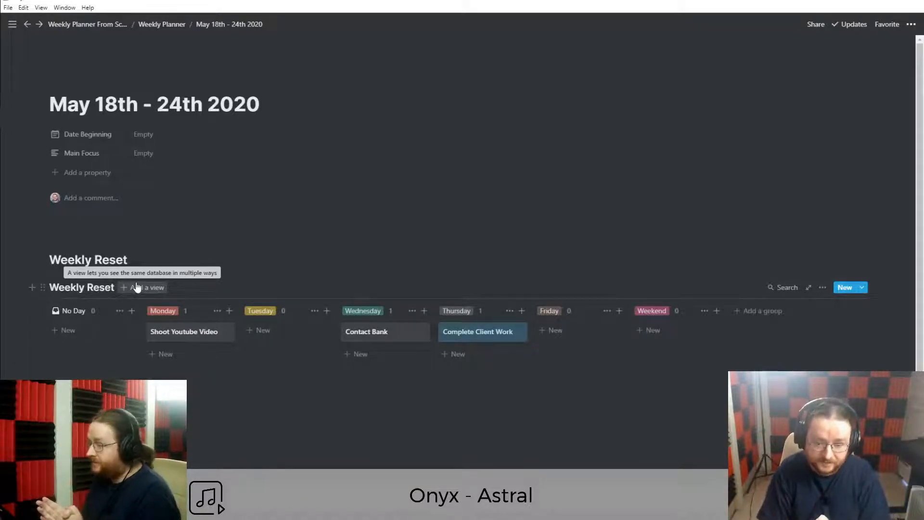
left_click(128, 232)
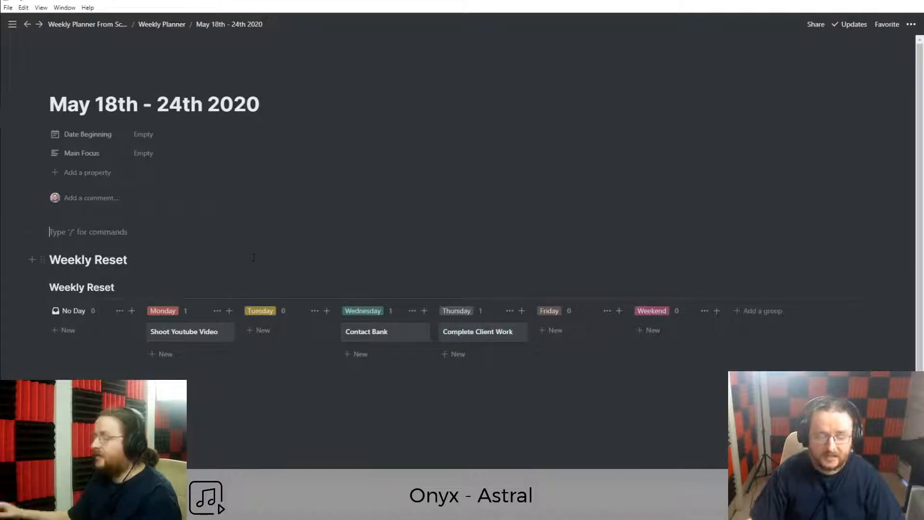
Add a 'Weekly Focus' Heading 2 above the Weekly Reset heading.
key("BackSpace")
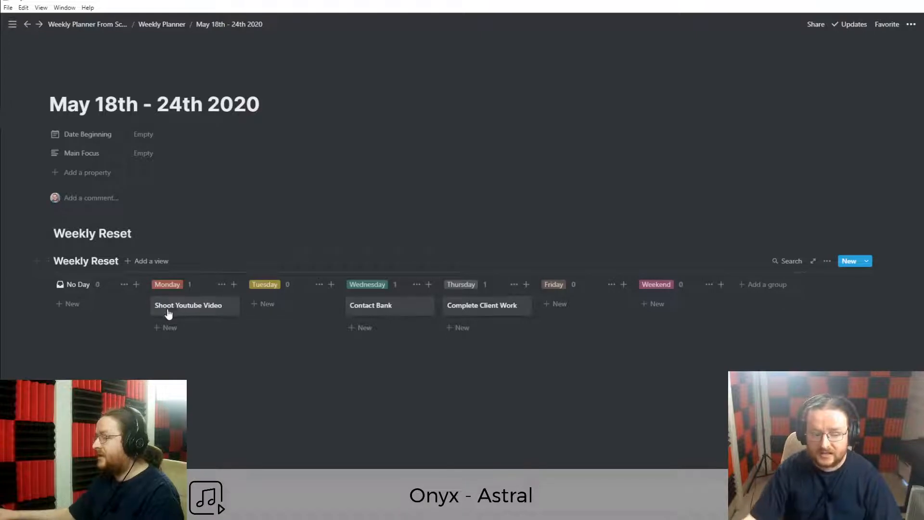
left_click(55, 234)
key("Return")
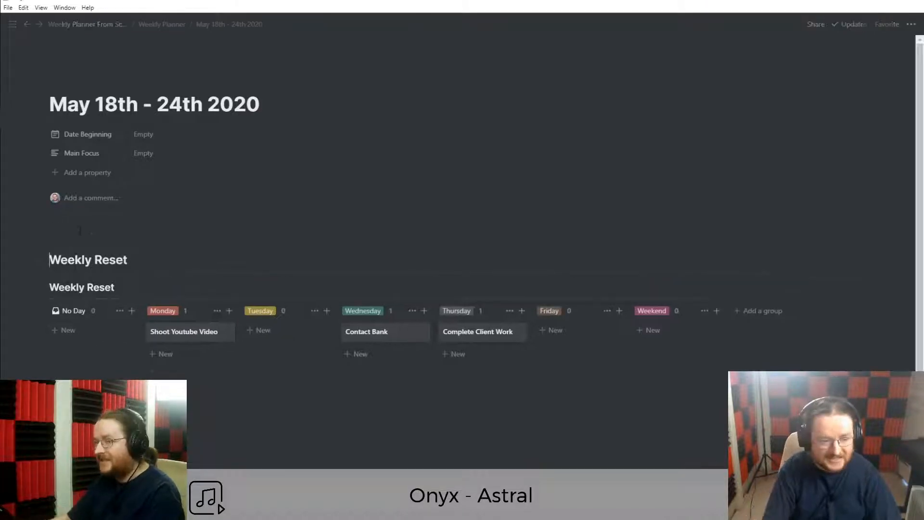
key("Return")
key("Return")
key("Up")
key("Up")
key("Up")
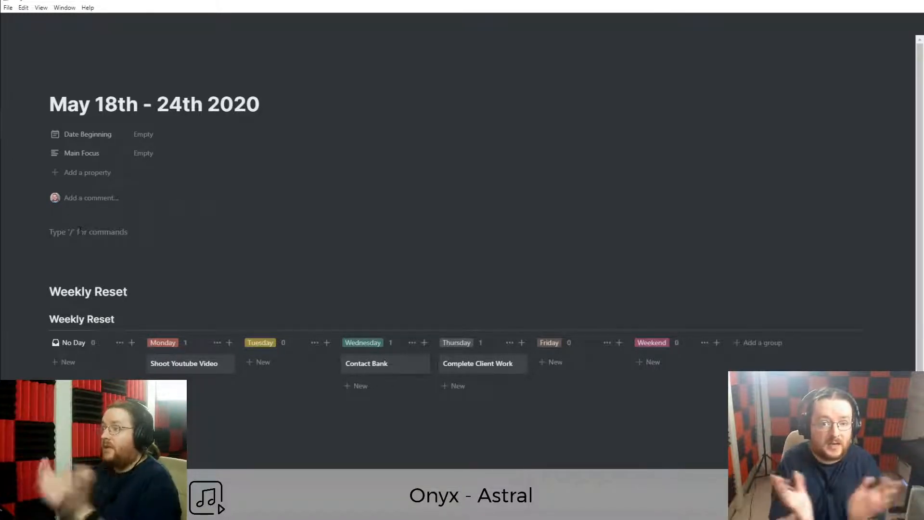
type("###")
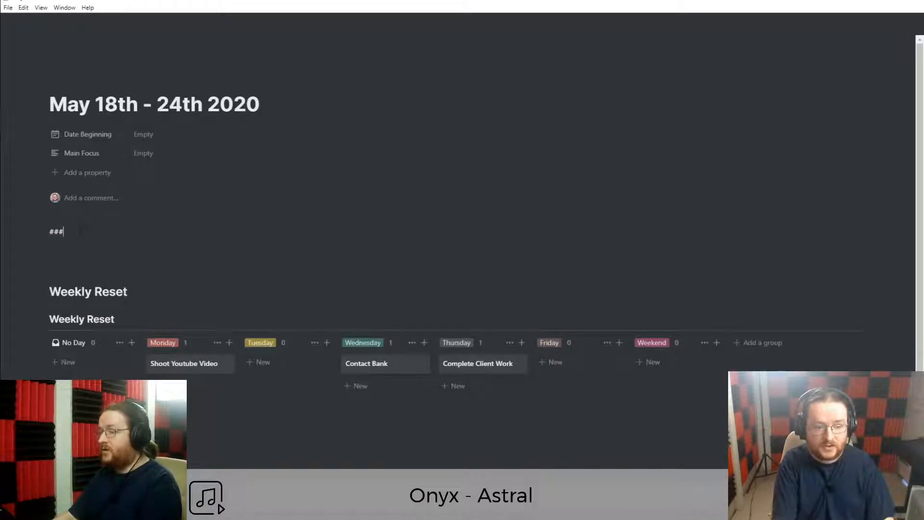
key("BackSpace")
type("## F")
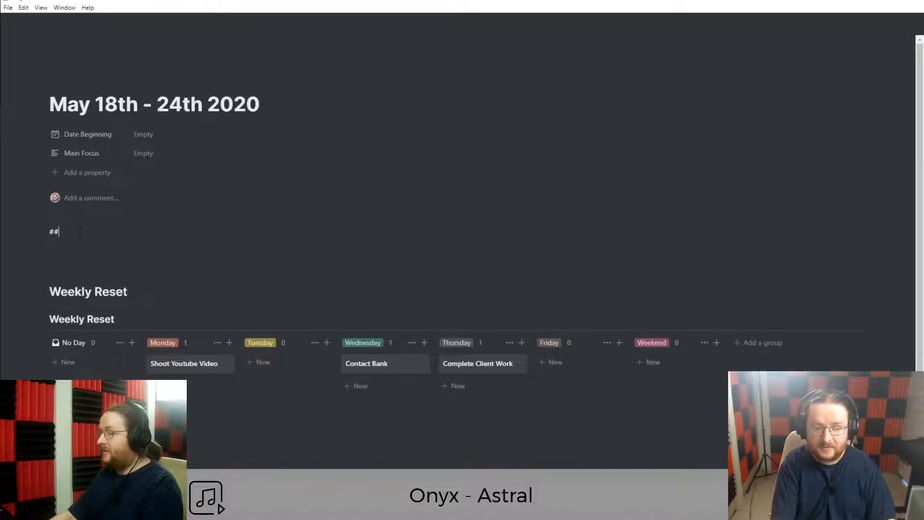
type("ocus")
key("BackSpace")
key("BackSpace")
key("BackSpace")
key("BackSpace")
key("BackSpace")
type("Week")
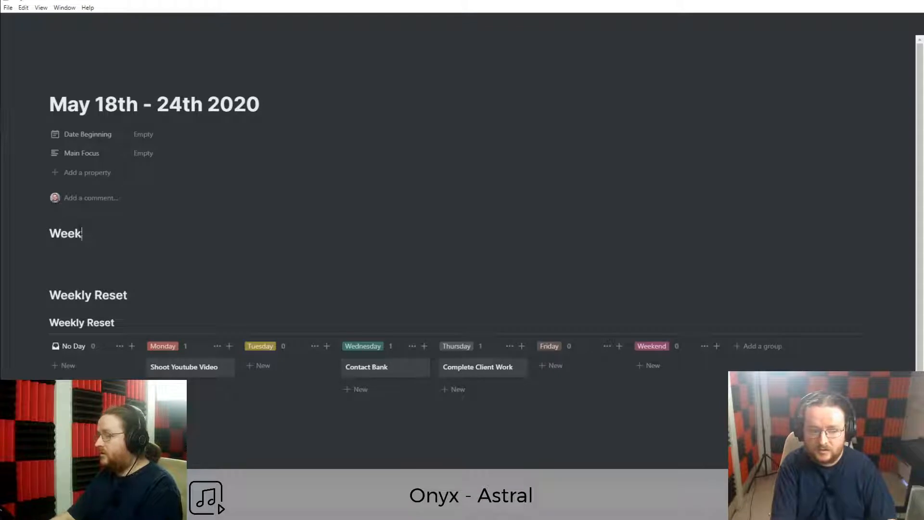
type("ly Focus")
Write 'Top 3 Things to do today.' under the heading and begin a /callout block below it.
key("Return")
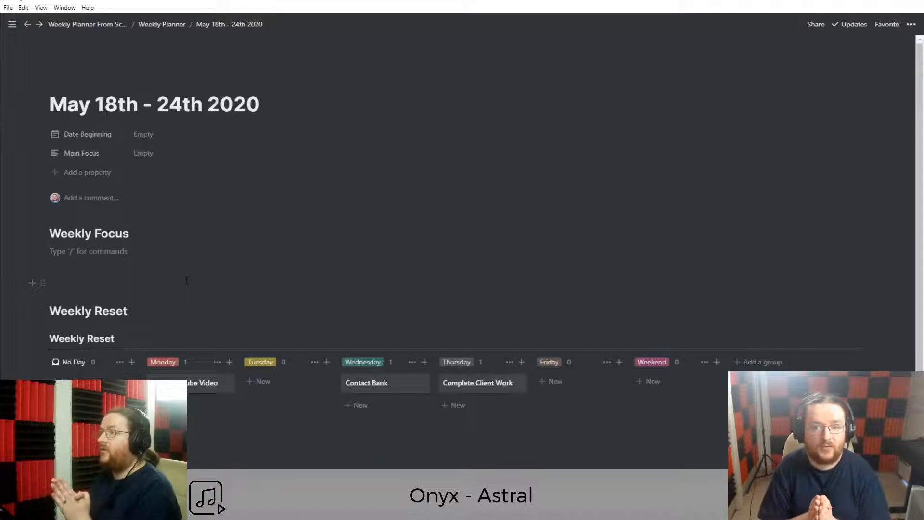
type("Top 3 Things to do today.")
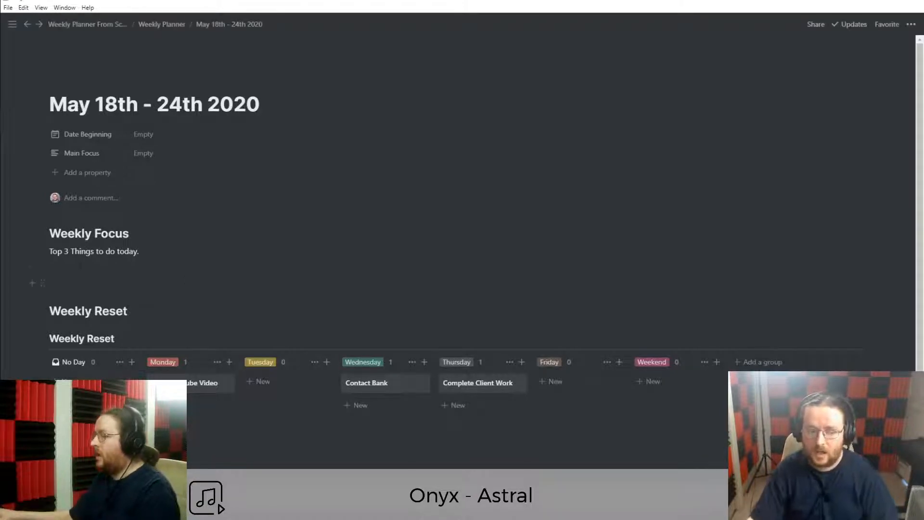
key("Return")
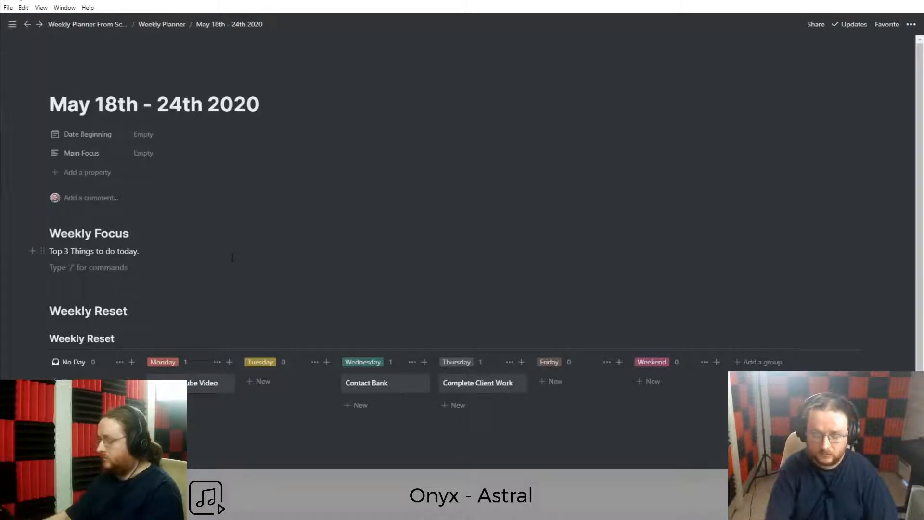
key("Return")
type("-")
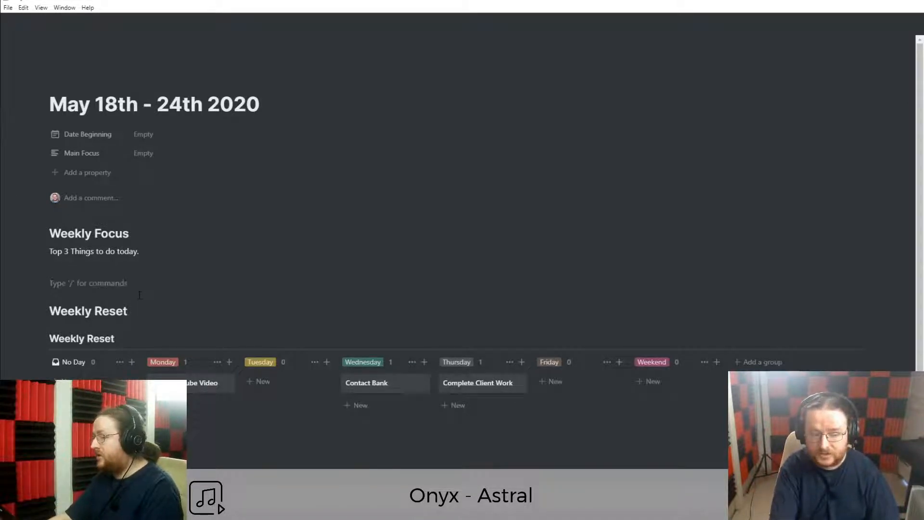
type("/callout")
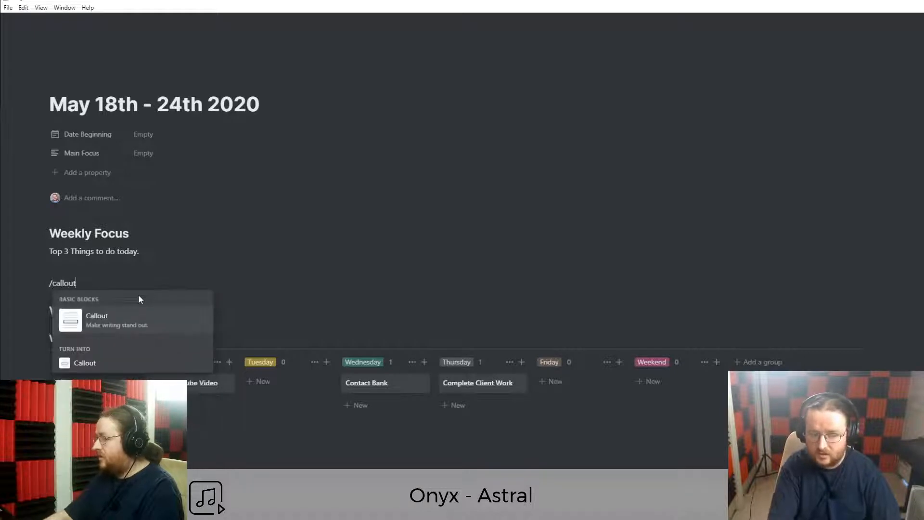
Insert a callout beside the Weekly Focus heading and duplicate it into three callouts.
left_click(130, 318)
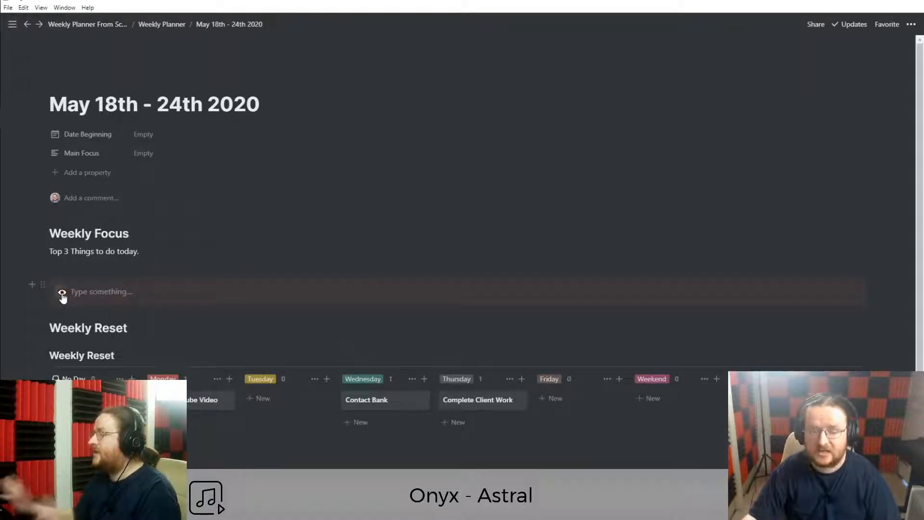
left_click_drag(43, 283, 901, 235)
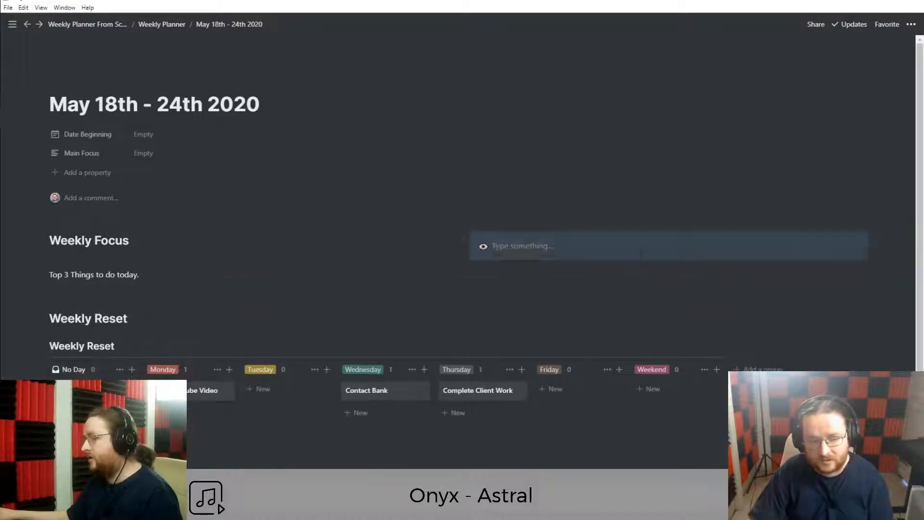
key("ctrl+d")
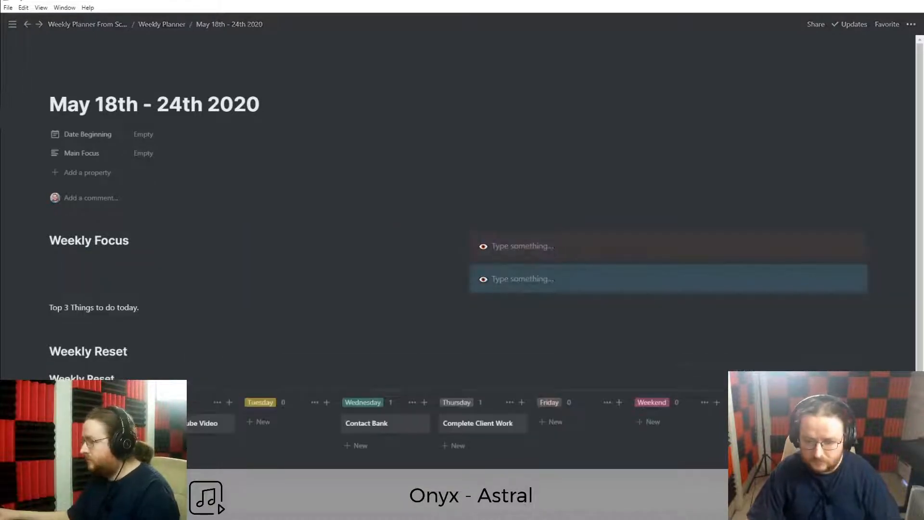
left_click(483, 247)
left_click(523, 245)
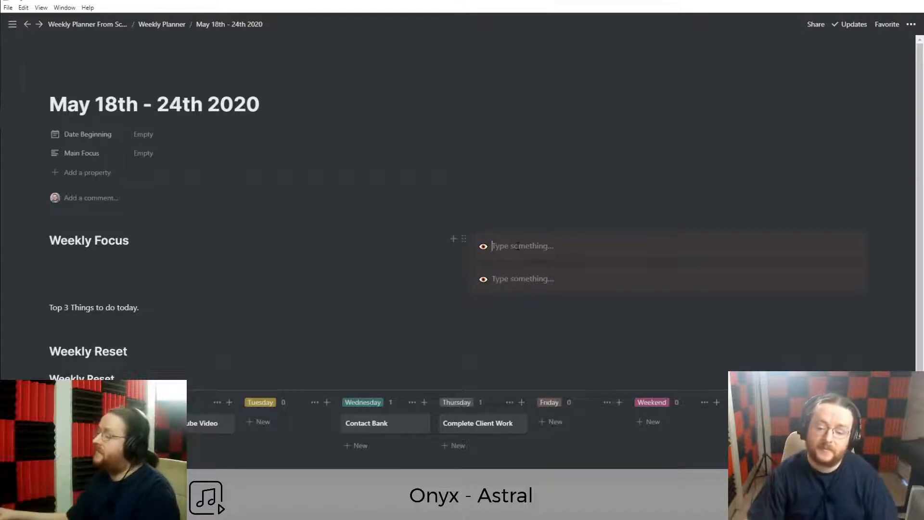
key("Escape")
key("ctrl+d")
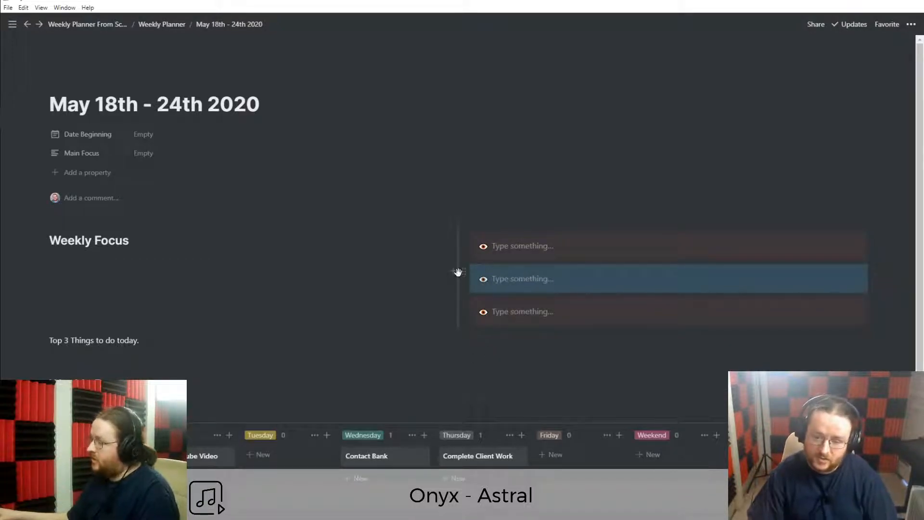
Spread the callouts across columns, keep Top 3 under the heading, and widen the Weekly Focus column.
left_click_drag(454, 298, 890, 246)
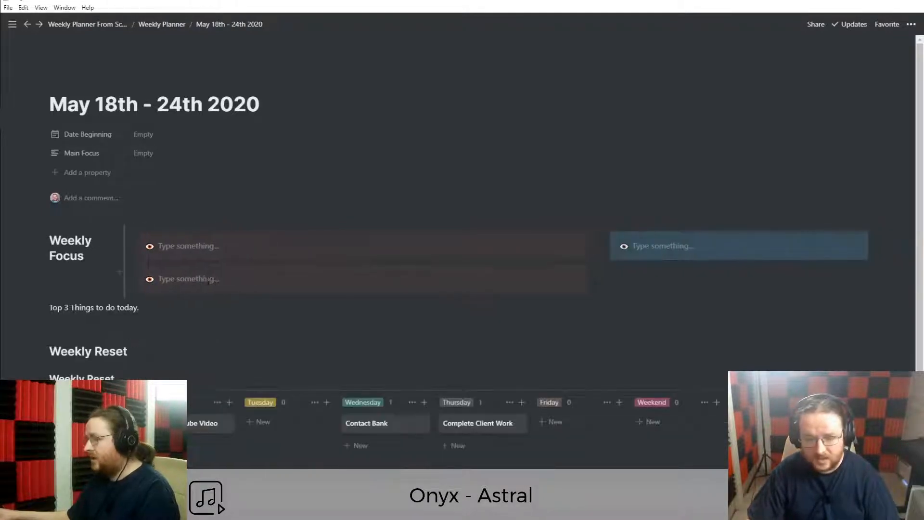
left_click_drag(132, 272, 908, 243)
left_click_drag(108, 258, 142, 260)
left_click_drag(41, 280, 48, 267)
left_click_drag(138, 274, 177, 272)
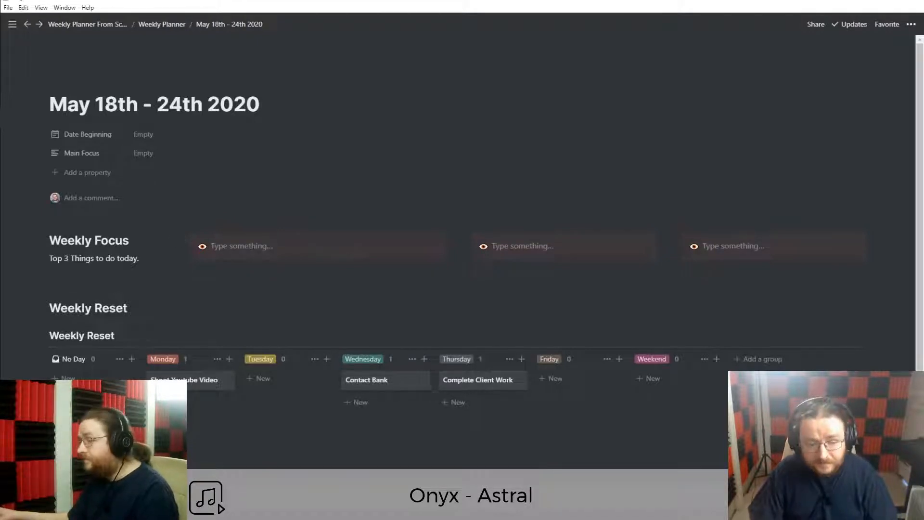
left_click_drag(180, 270, 227, 271)
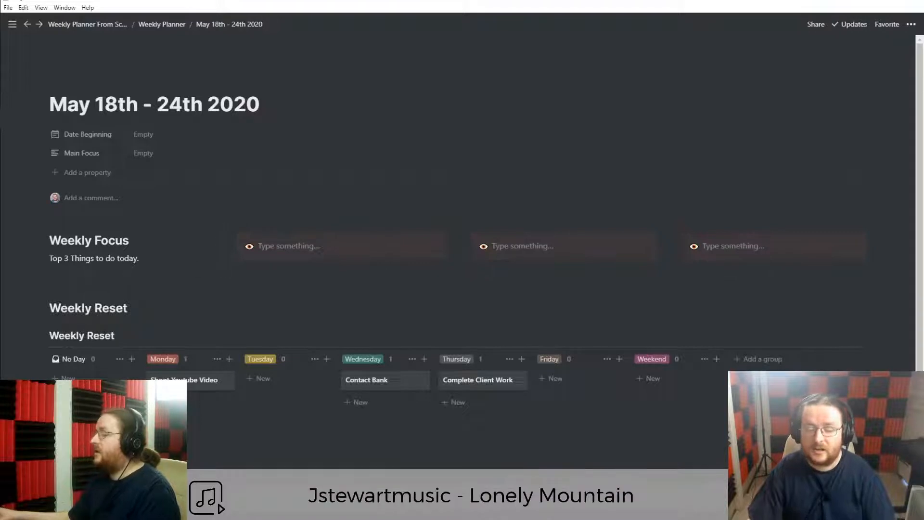
Add an empty line below the Top 3 text.
left_click(81, 280)
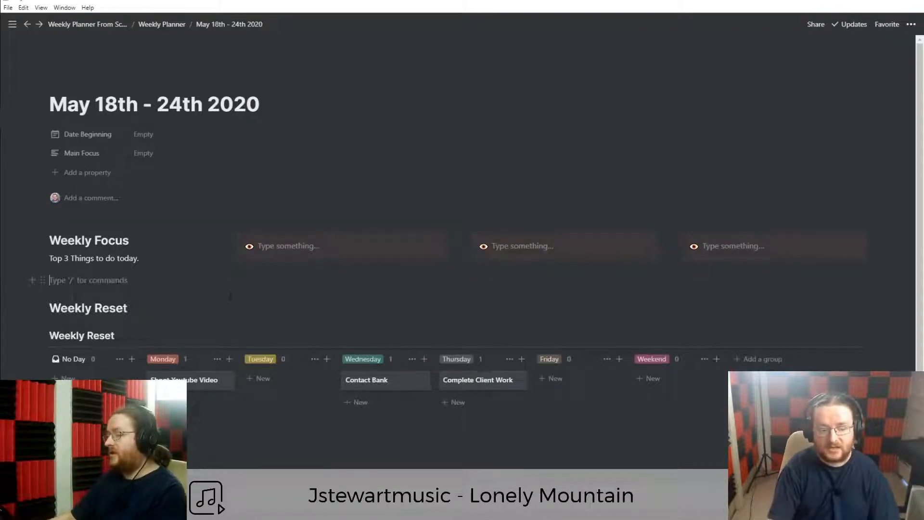
key("Return")
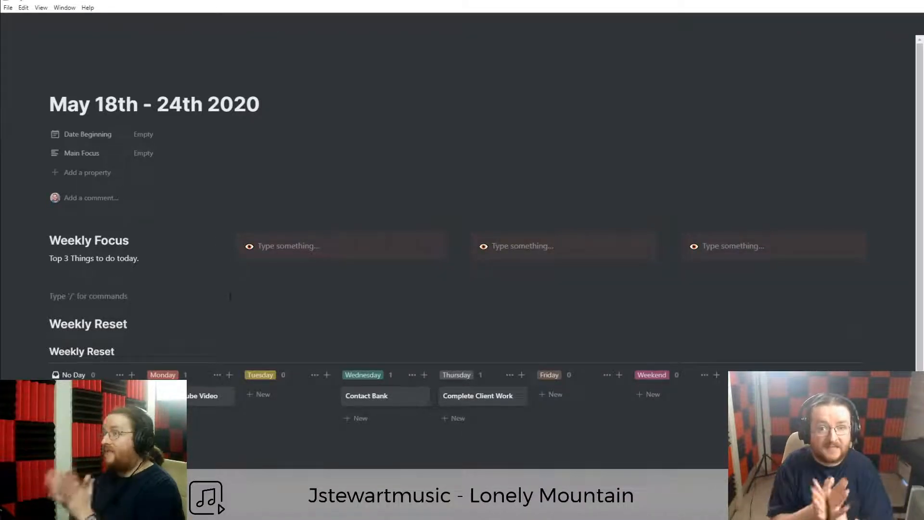
left_click(79, 280)
left_click(79, 296)
left_click(79, 280)
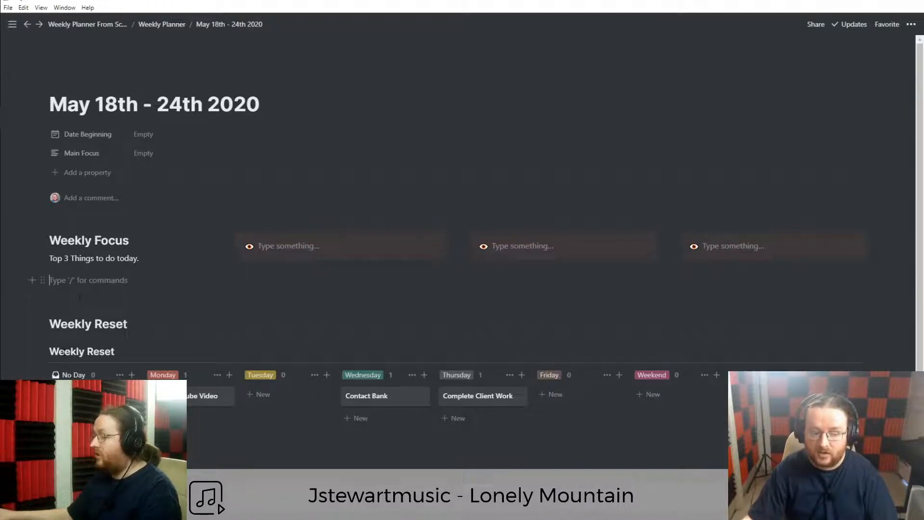
Delete the thin divider under the Weekly Reset heading.
left_click(43, 352)
key("Escape")
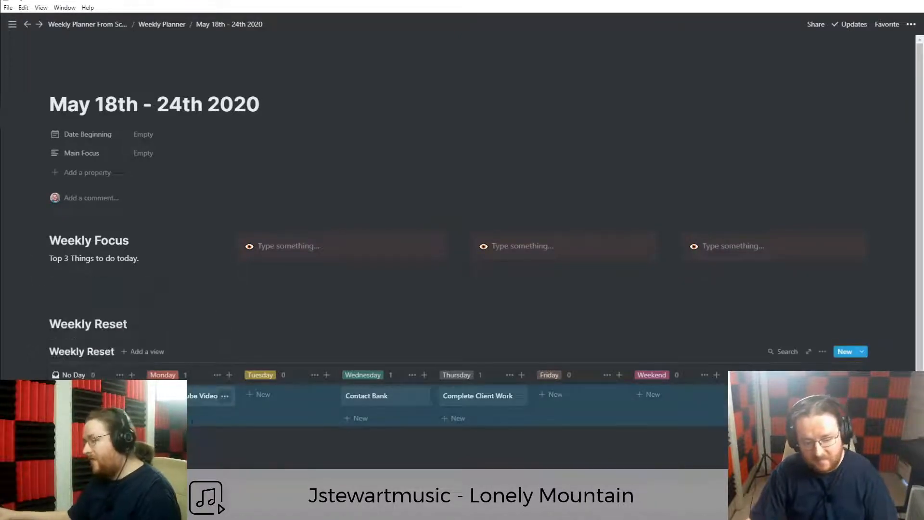
left_click(195, 445)
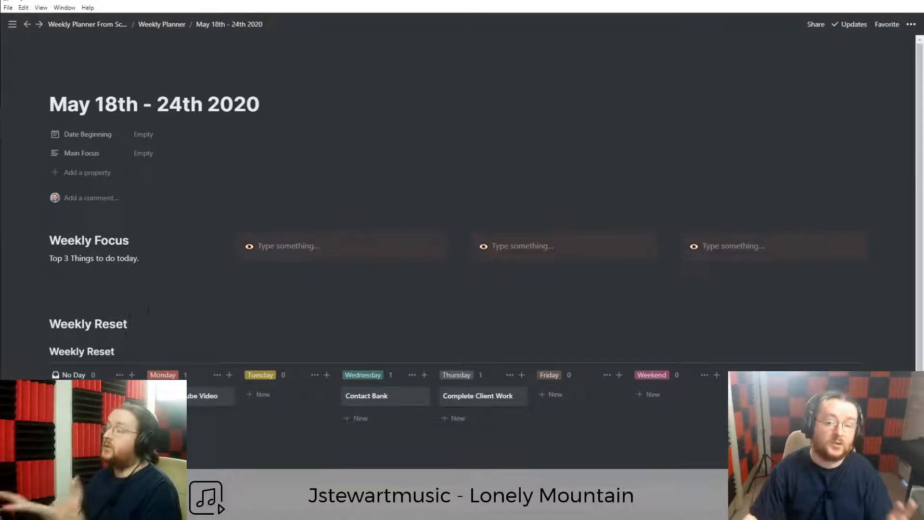
left_click(167, 338)
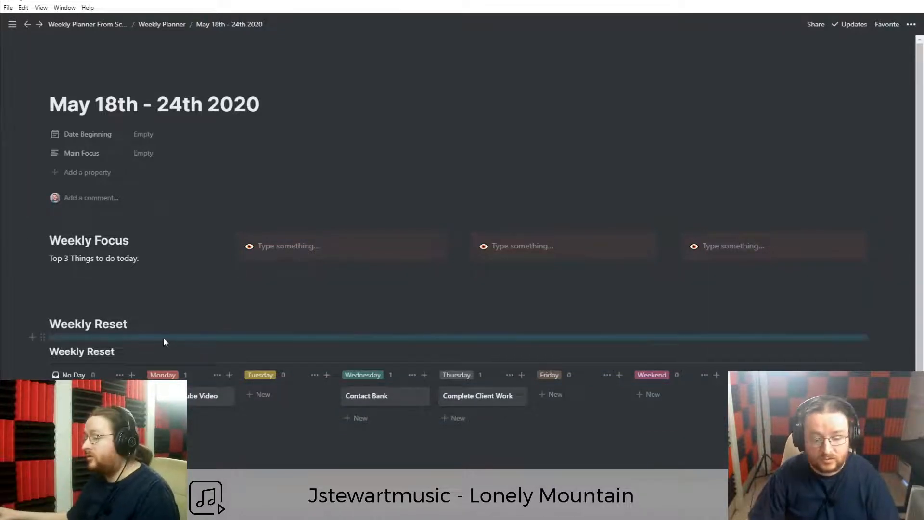
key("Delete")
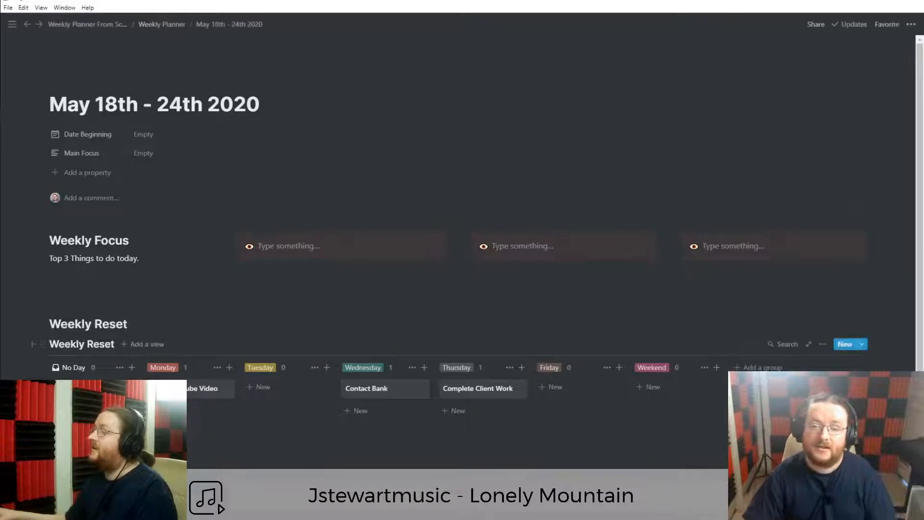
Leave an empty line beneath the Weekly Focus text.
left_click(90, 284)
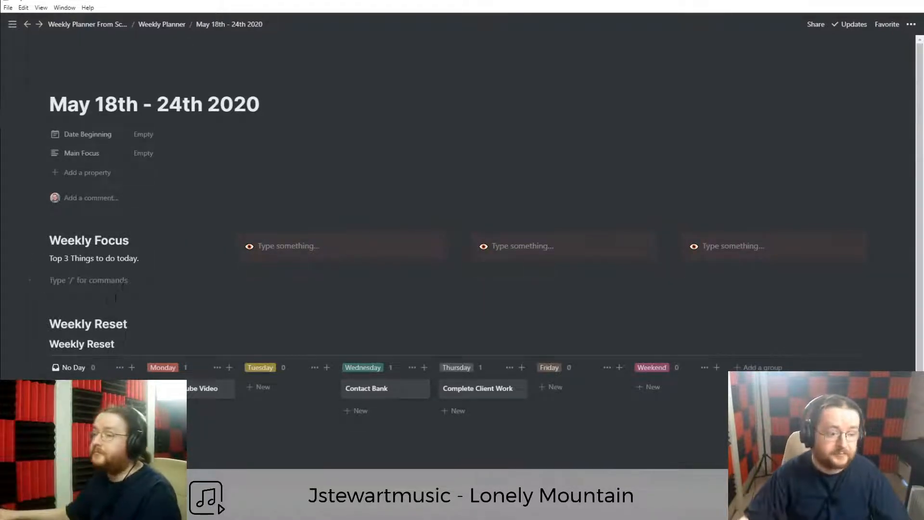
key("Return")
key("BackSpace")
key("Return")
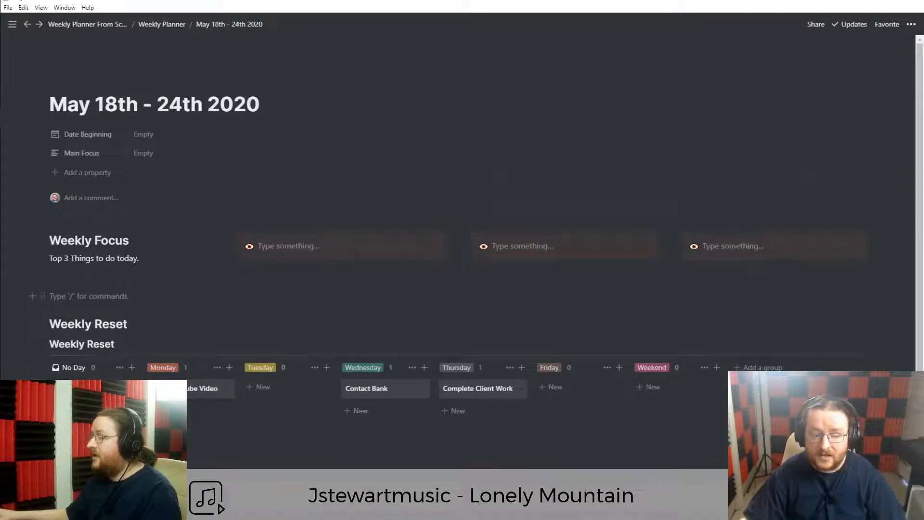
left_click(88, 281)
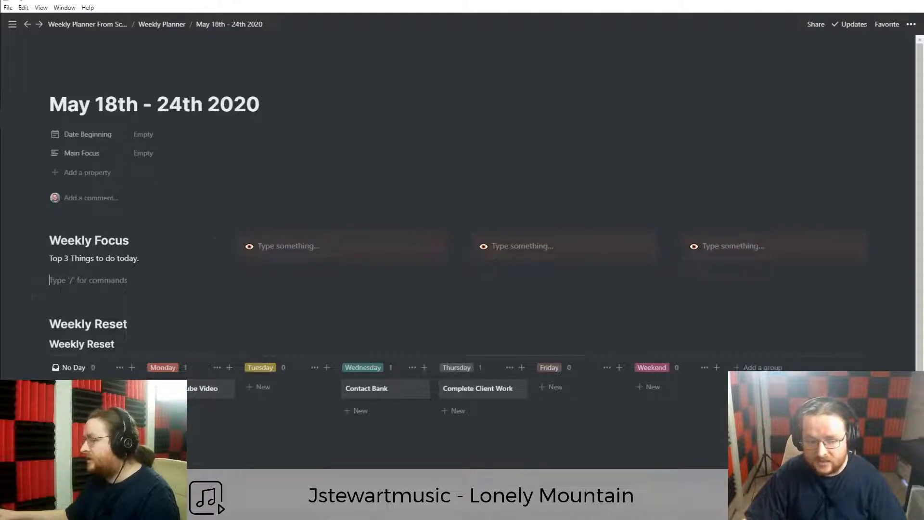
Delete the stray empty block between the callouts and open the first callout's emoji picker.
left_click_drag(46, 280, 671, 240)
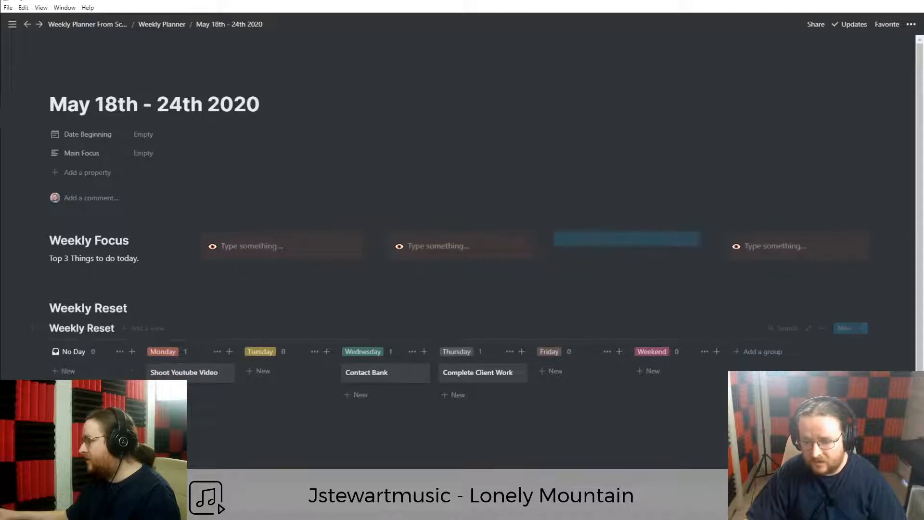
left_click(674, 239)
key("BackSpace")
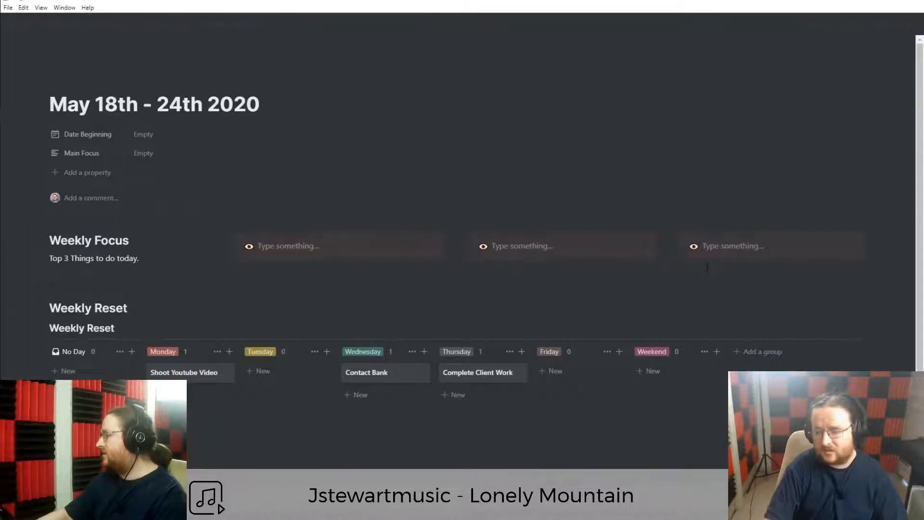
left_click(250, 247)
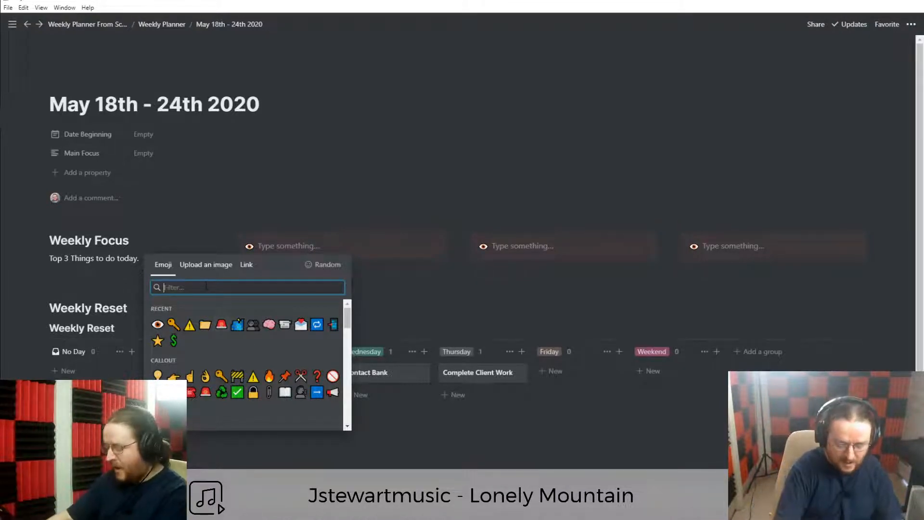
Search 'mag' and give the first callout the magnifying-glass icon.
type("MAg")
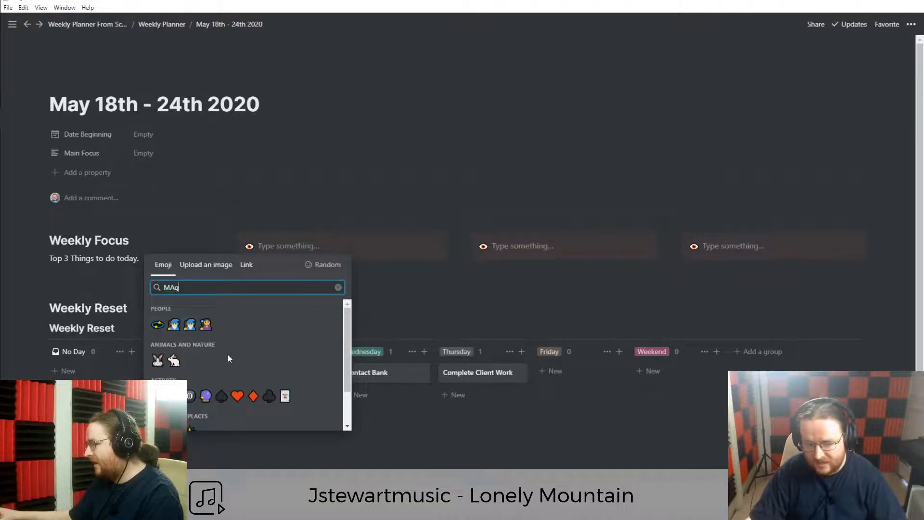
scroll(228, 354, "down", 1)
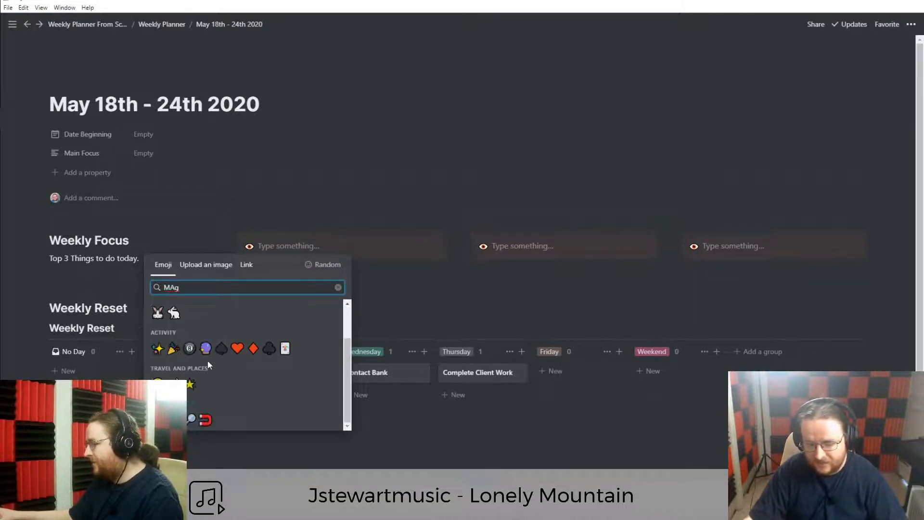
left_click(192, 419)
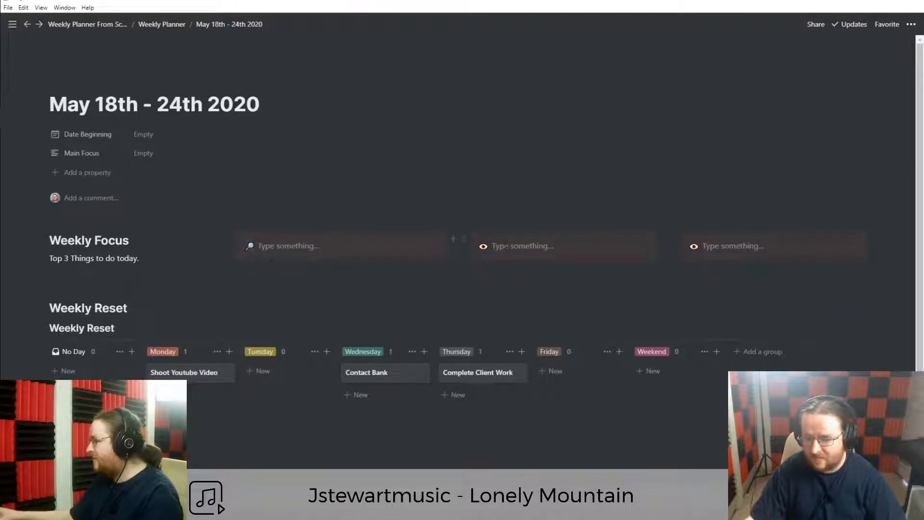
Delete the two eye-icon callouts and duplicate the magnifying-glass callout.
left_click(464, 239)
key("Delete")
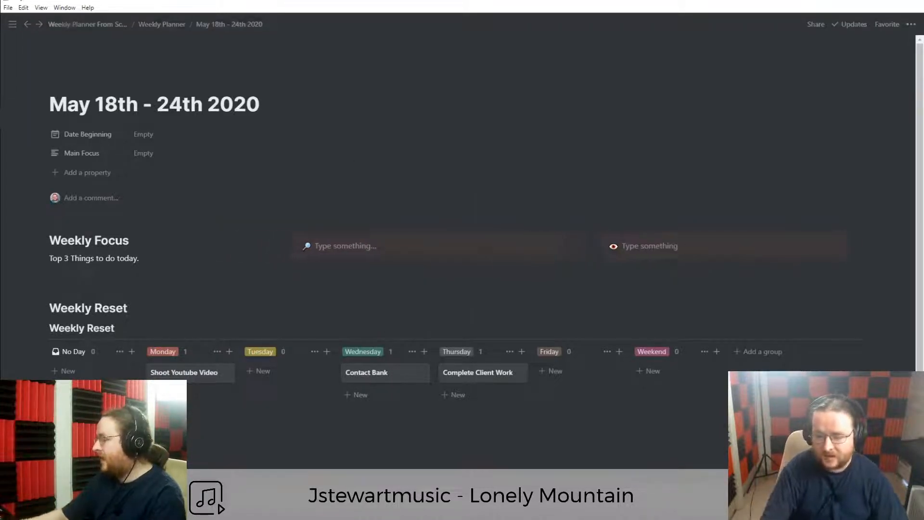
left_click(601, 239)
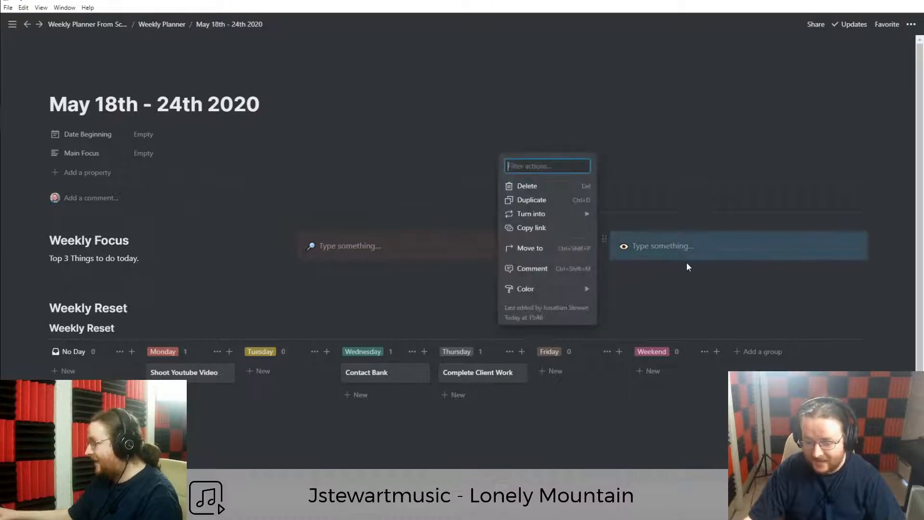
key("Delete")
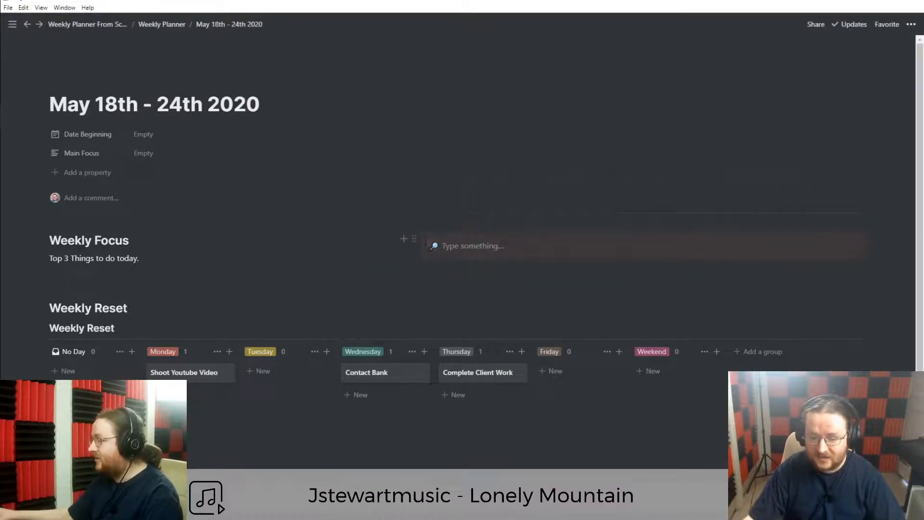
left_click(413, 239)
key("Escape")
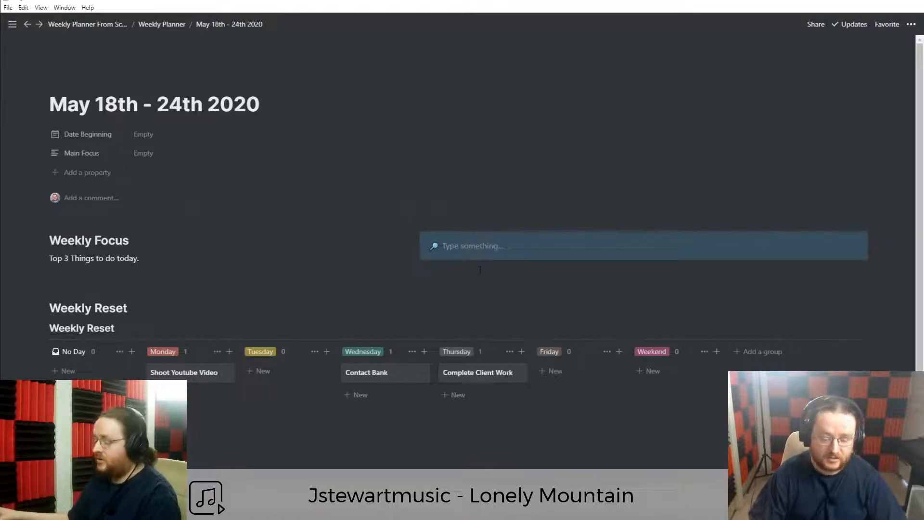
key("ctrl+d")
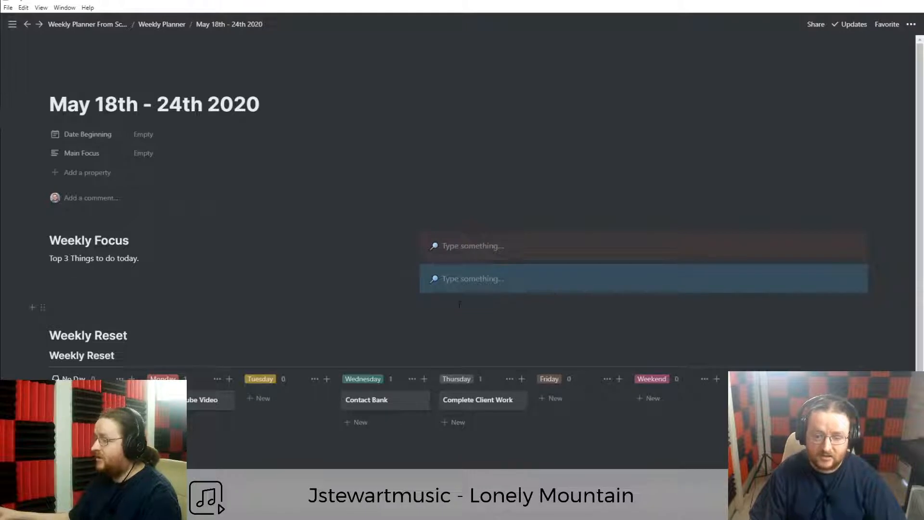
Make a third copy and arrange the three magnifying-glass callouts in evenly sized side-by-side columns.
key("ctrl+d")
left_click_drag(412, 269, 876, 246)
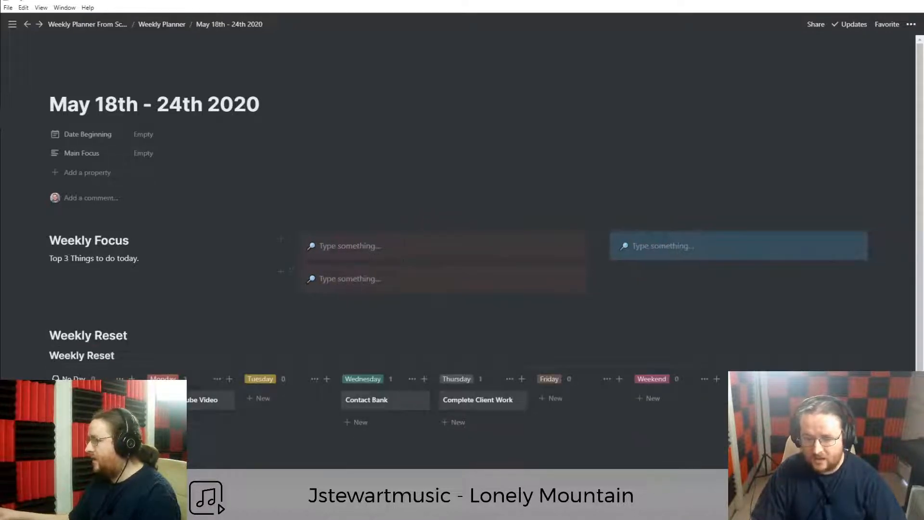
left_click_drag(289, 271, 874, 243)
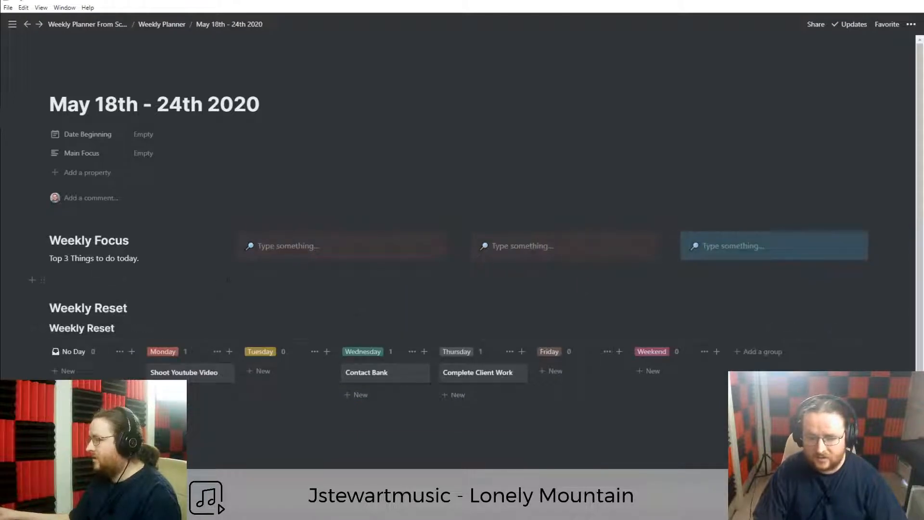
left_click_drag(224, 264, 181, 266)
left_click_drag(456, 267, 411, 268)
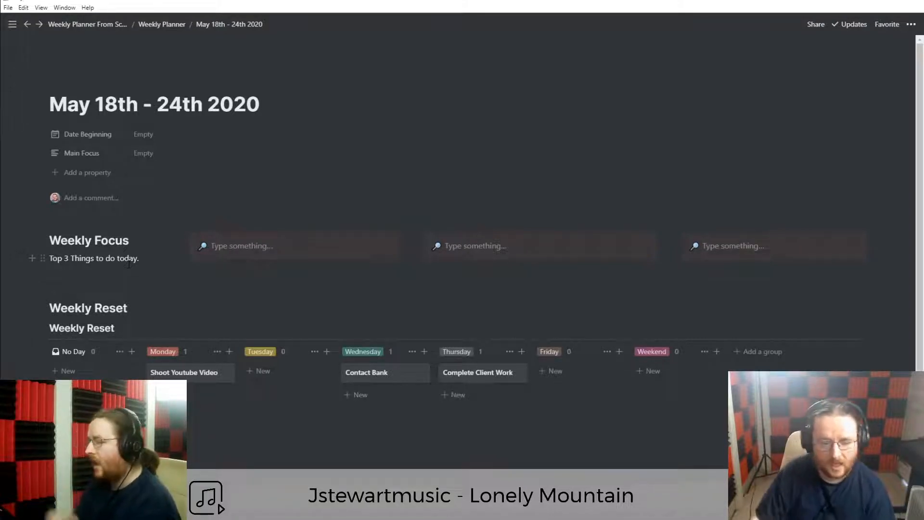
Fill the callouts with the Notion webinar, kids reward planner, and 'Release 1 New YouTube Video' goals.
left_click(248, 244)
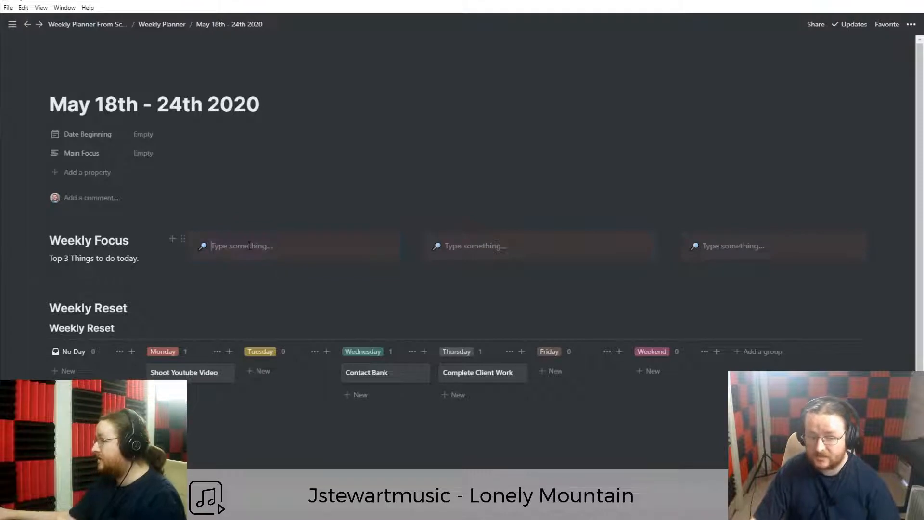
type("Get into a good")
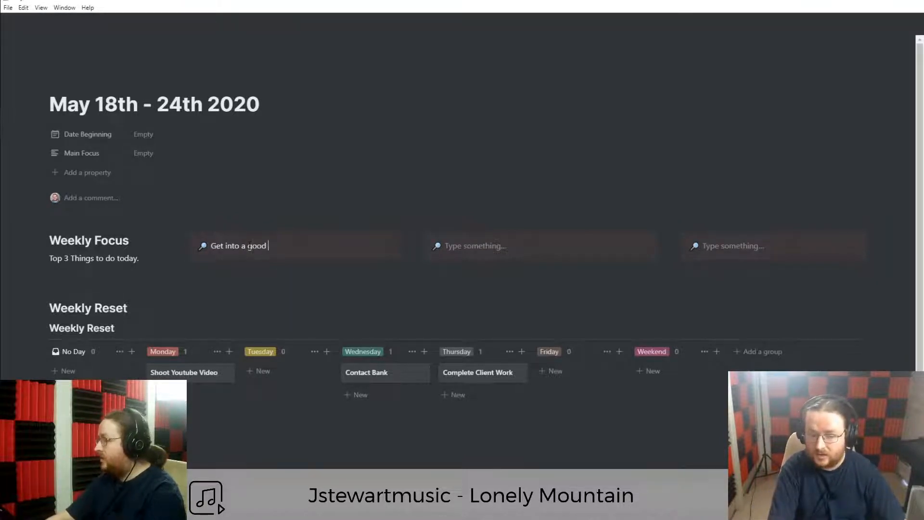
key("ctrl+a")
key("BackSpace")
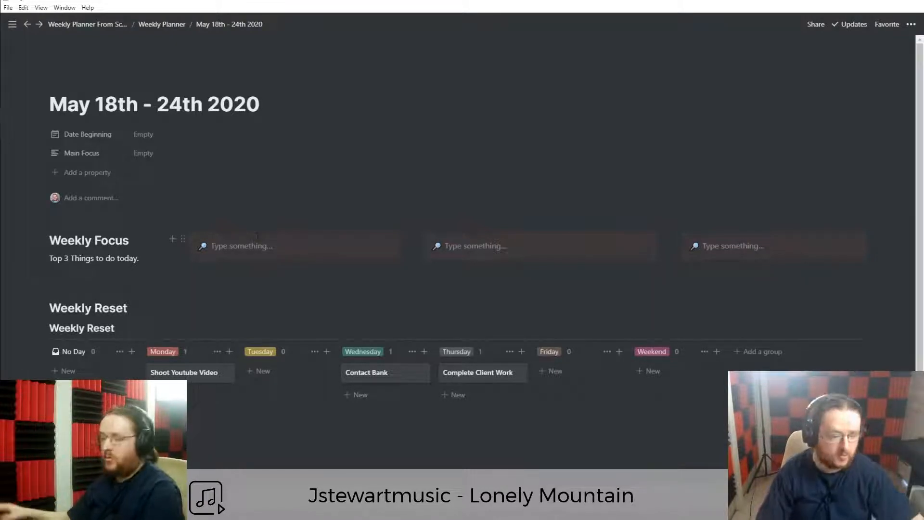
type("Do a Free Webinar on")
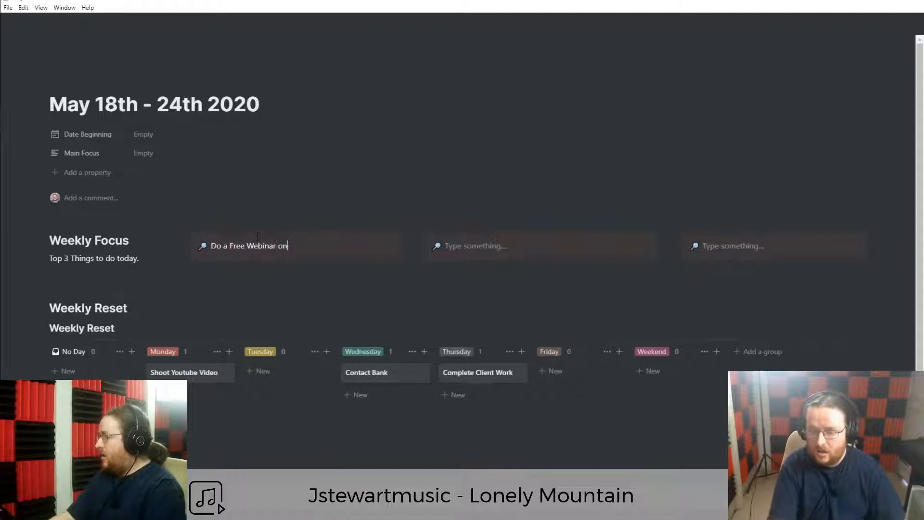
key("ctrl+a")
key("BackSpace")
type("We")
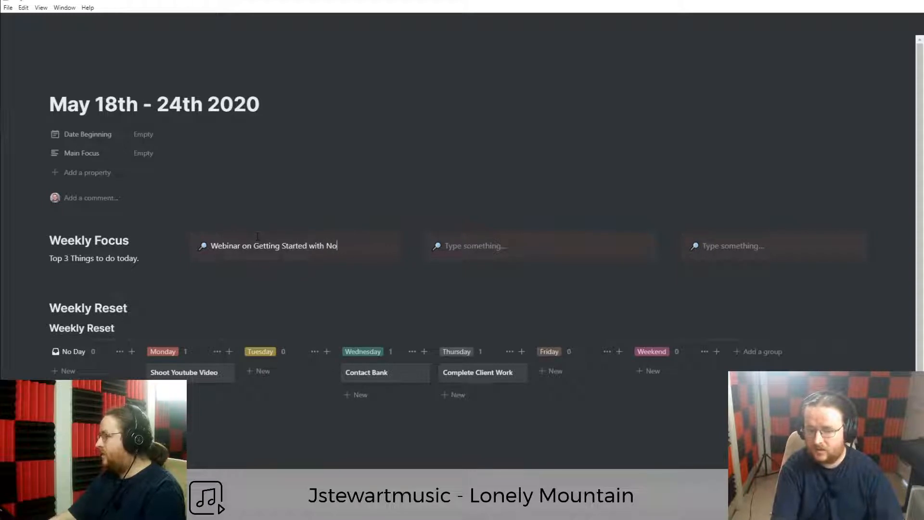
left_click(445, 247)
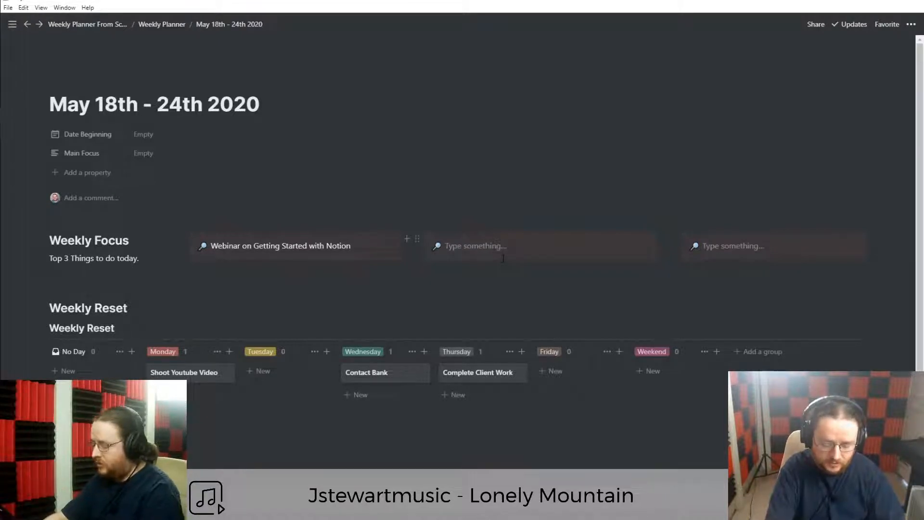
type("S")
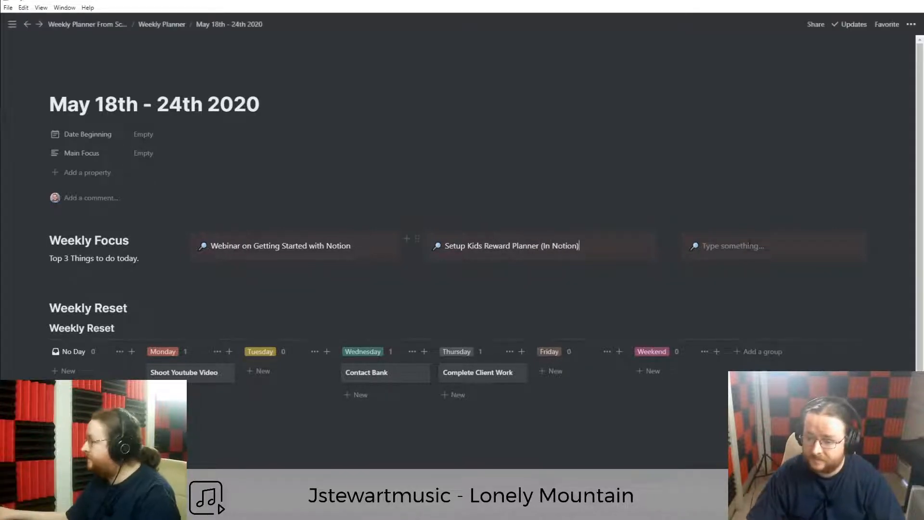
type("Release 1 New YouTube Video")
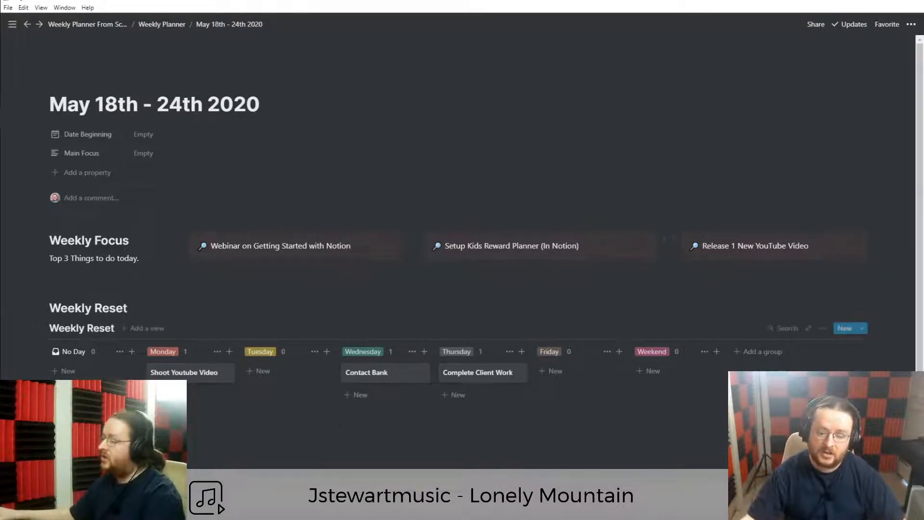
Under No Day, add Script Youtube Video, Take out the trash, Remove X from my system, and Send update email to newsletter.
left_click(82, 375)
type("Script")
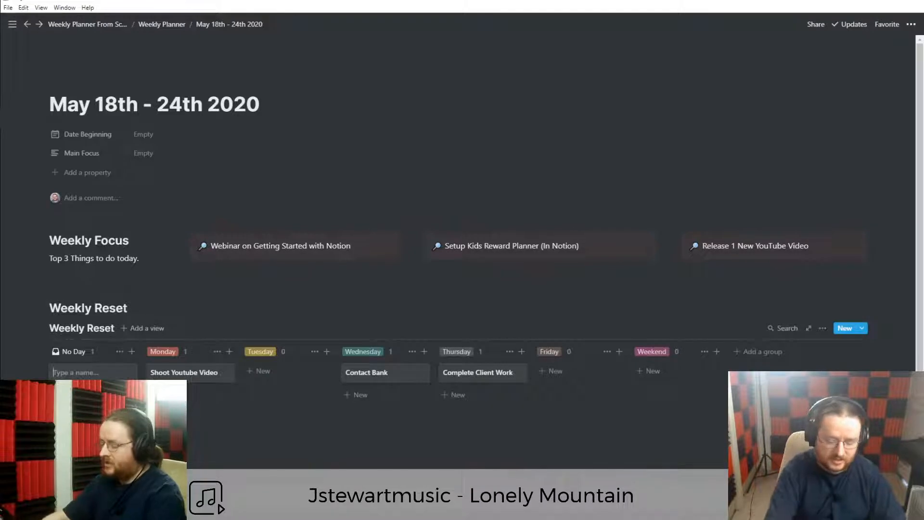
type(" Youtube Video")
key("Return")
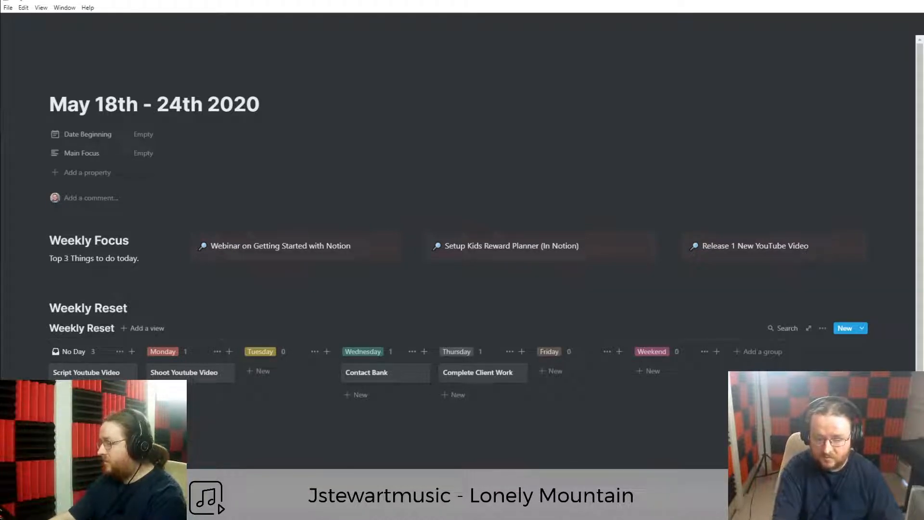
scroll(92, 433, "down", 1)
left_click(70, 404)
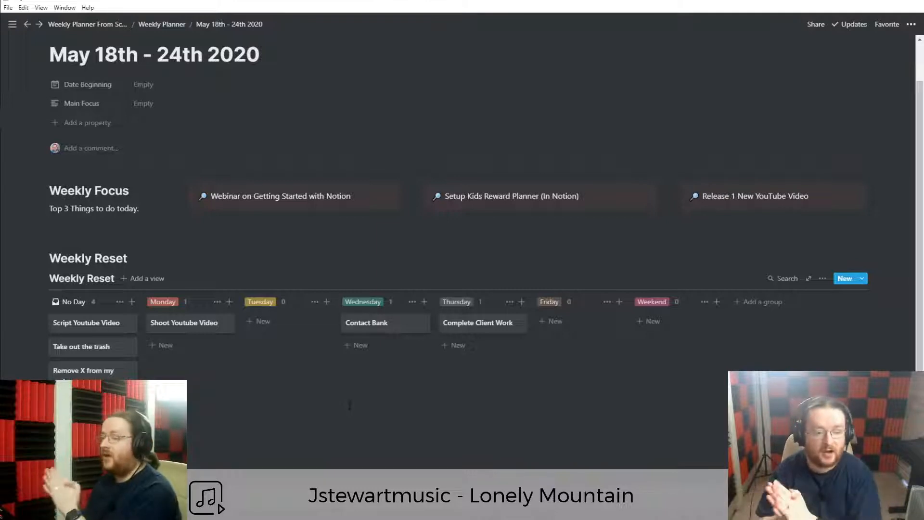
scroll(350, 406, "down", 1)
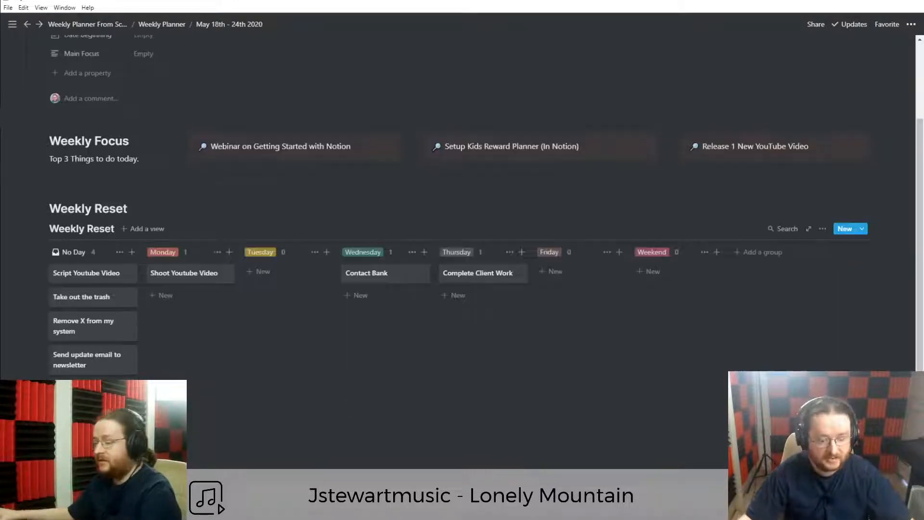
Drag the newsletter email and Remove X to Tuesday, Script Youtube Video to Friday, trash to Weekend.
left_click_drag(103, 361, 271, 260)
left_click_drag(115, 330, 209, 303)
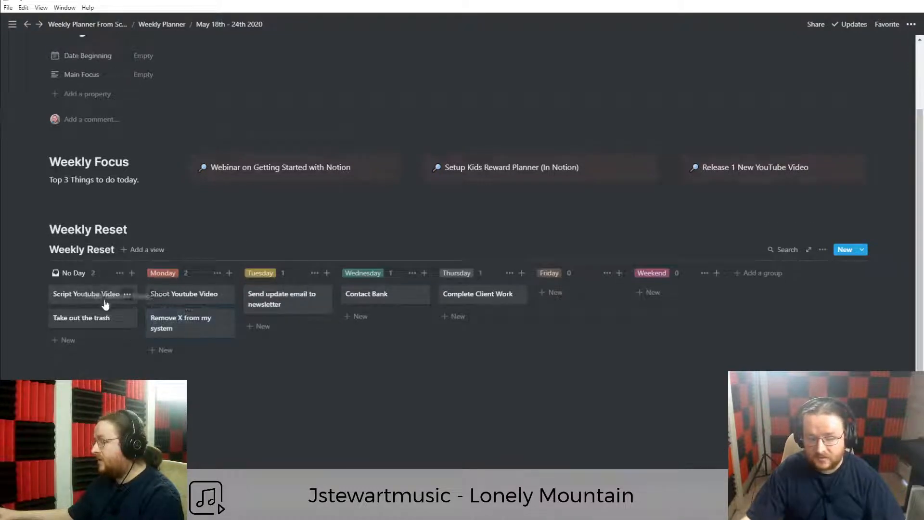
left_click_drag(290, 302, 477, 316)
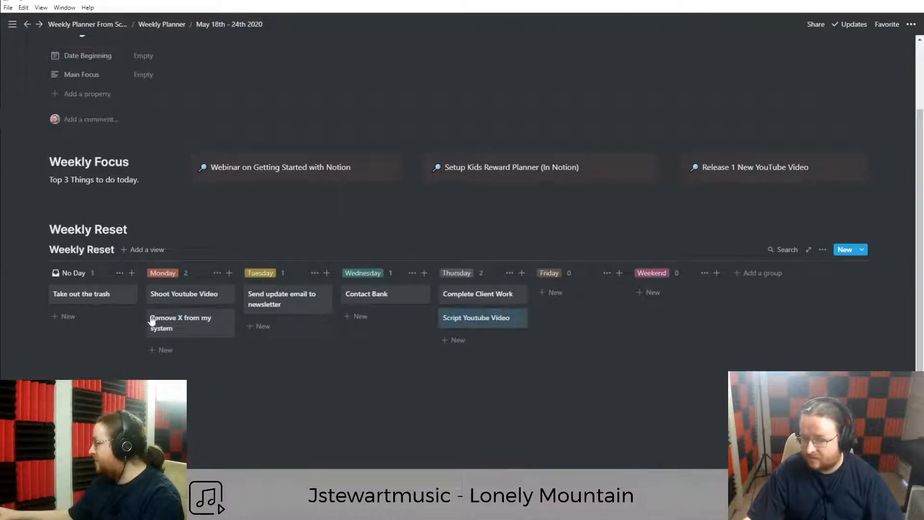
left_click_drag(60, 296, 364, 318)
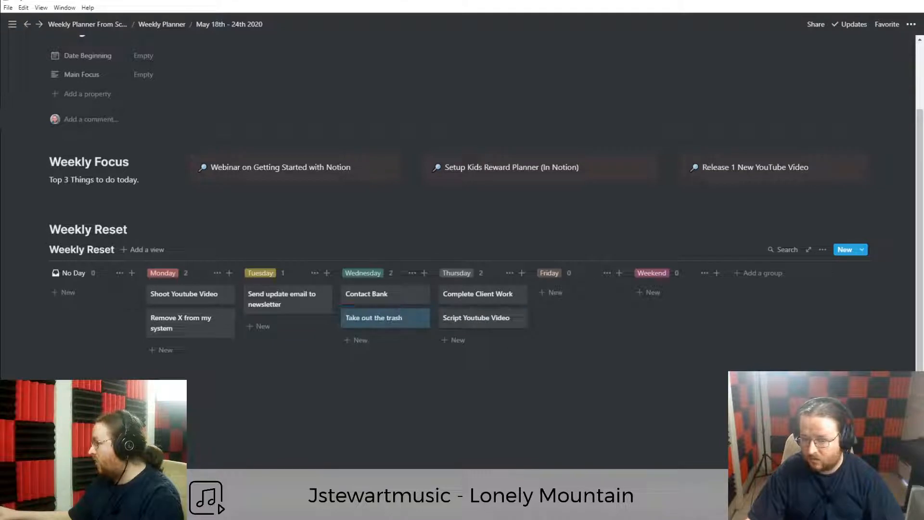
left_click_drag(503, 321, 573, 296)
left_click_drag(400, 319, 684, 296)
left_click_drag(192, 318, 250, 317)
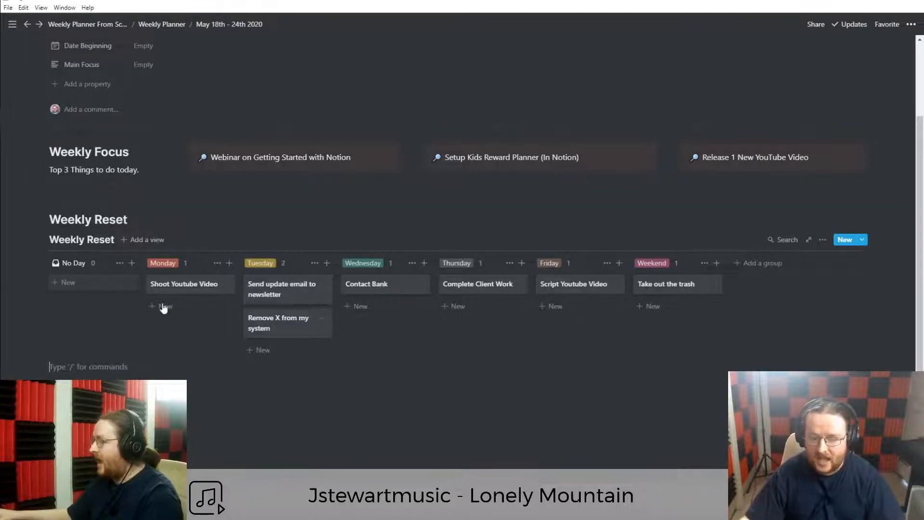
scroll(134, 300, "up", 1)
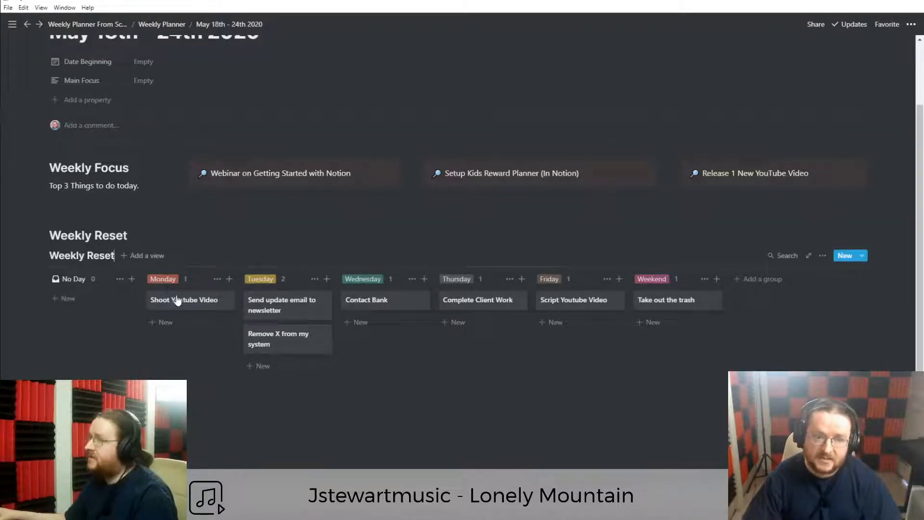
scroll(201, 323, "up", 1)
scroll(212, 347, "down", 1)
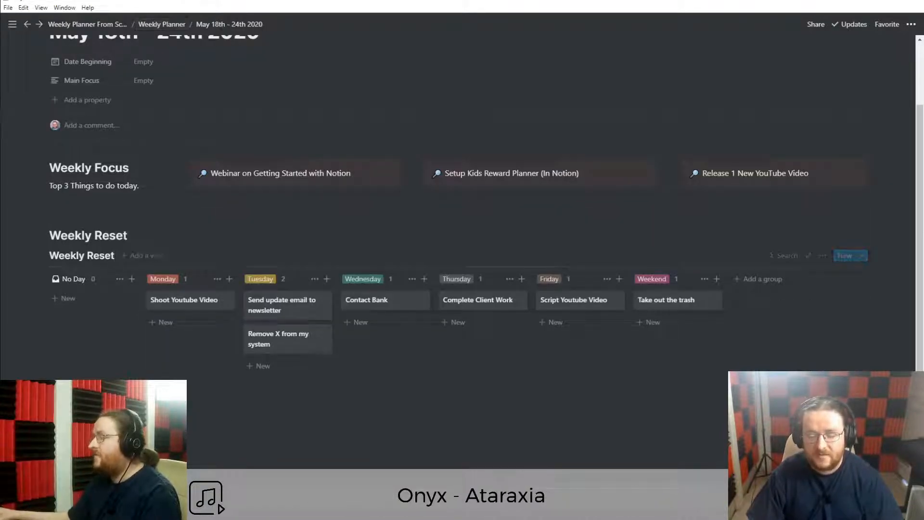
Return to the Weekly Planner database and add a new week row.
left_click(170, 24)
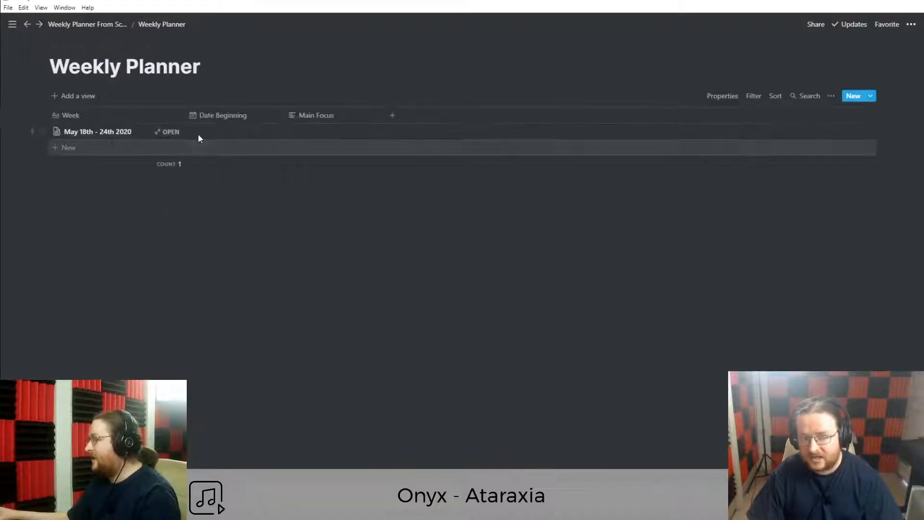
left_click(81, 152)
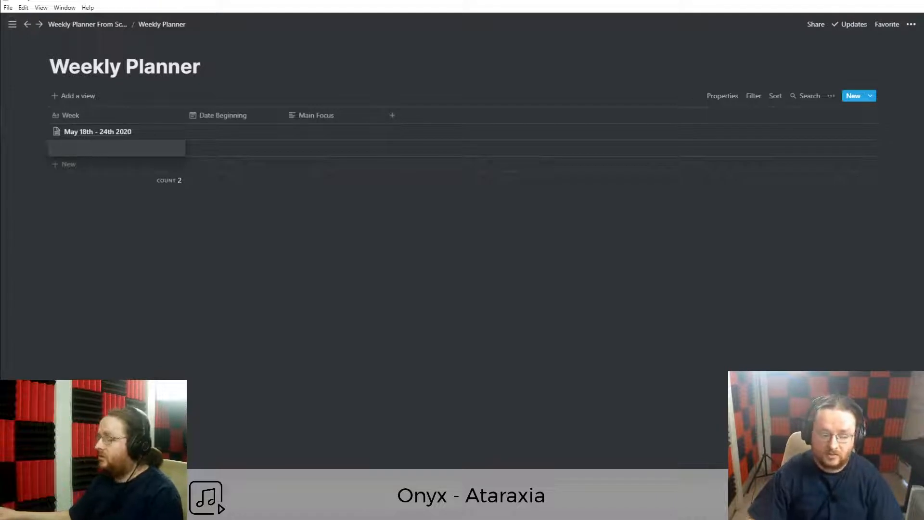
key("super+alt+d")
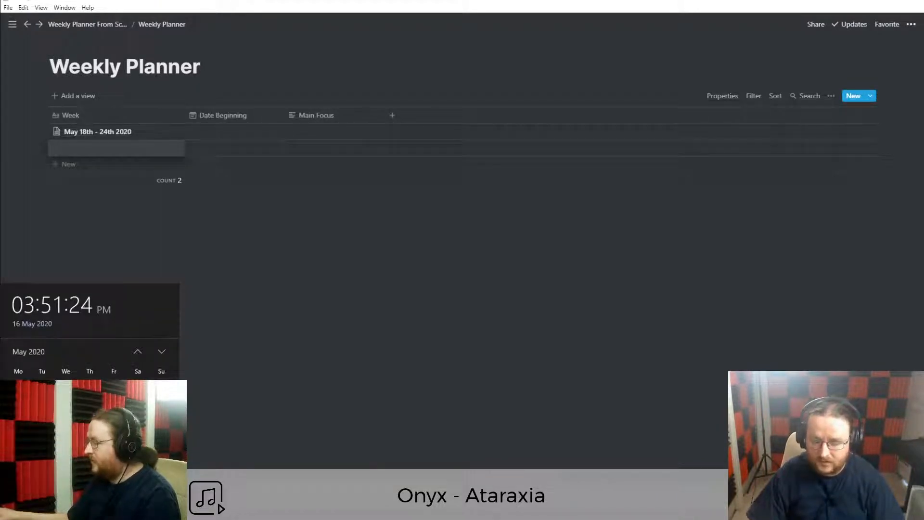
Title the new row 'May 25th - 31st 2020' and open its page.
left_click(114, 143)
left_click(117, 152)
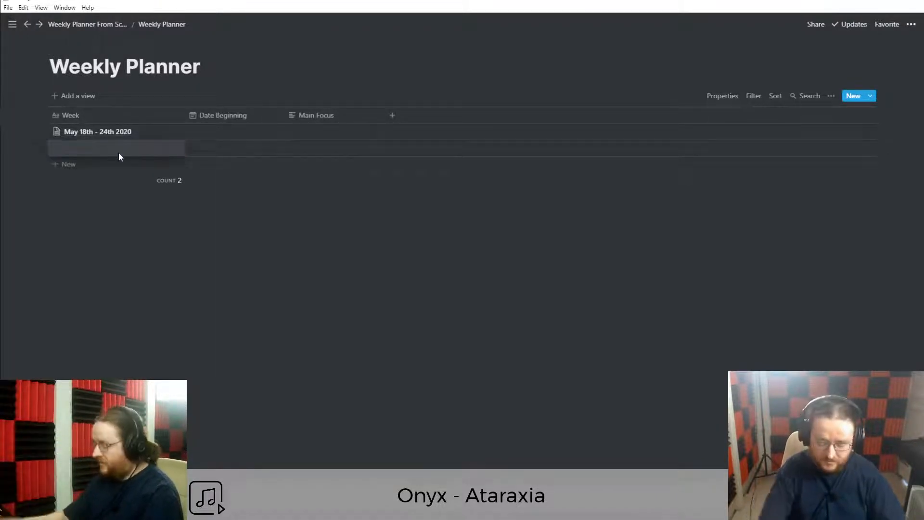
type("May 25th -")
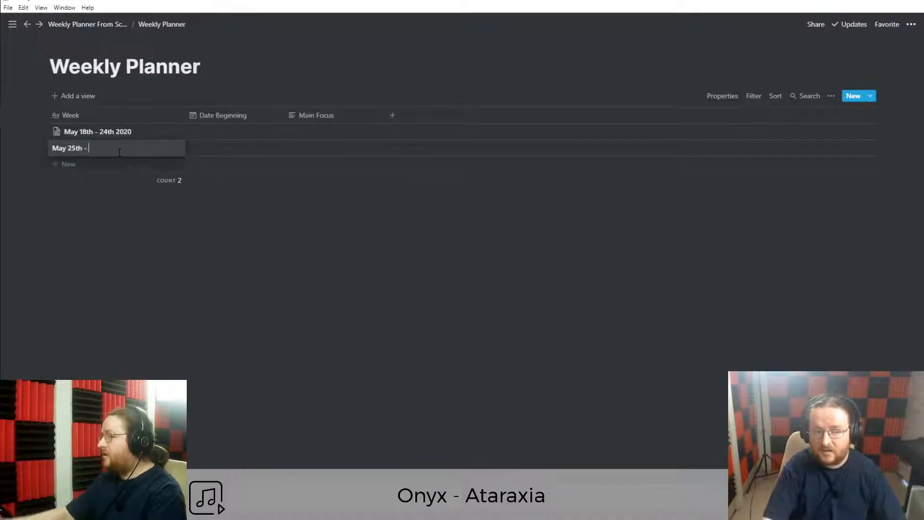
key("super+alt+d")
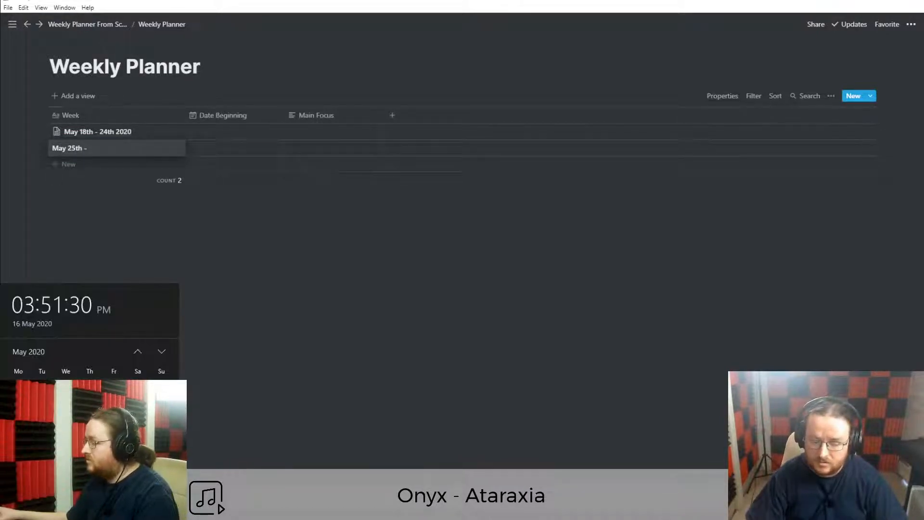
left_click(102, 148)
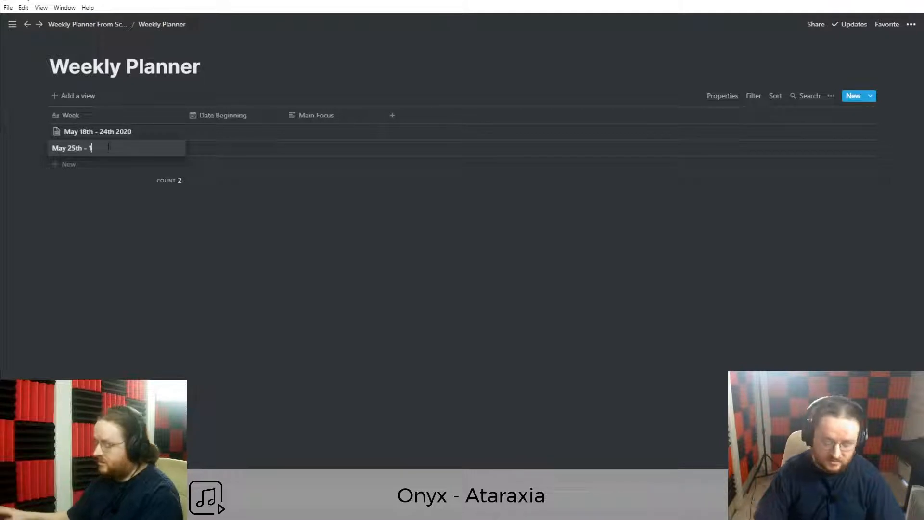
key("BackSpace")
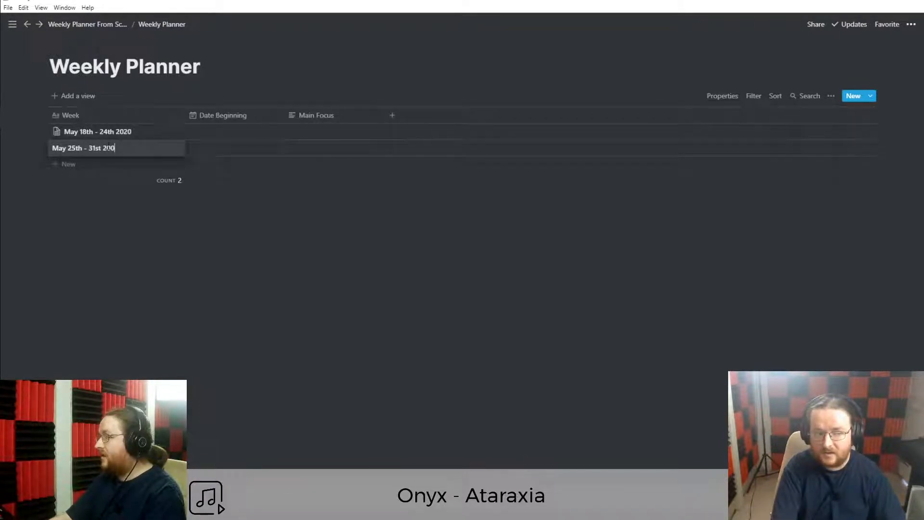
key("Escape")
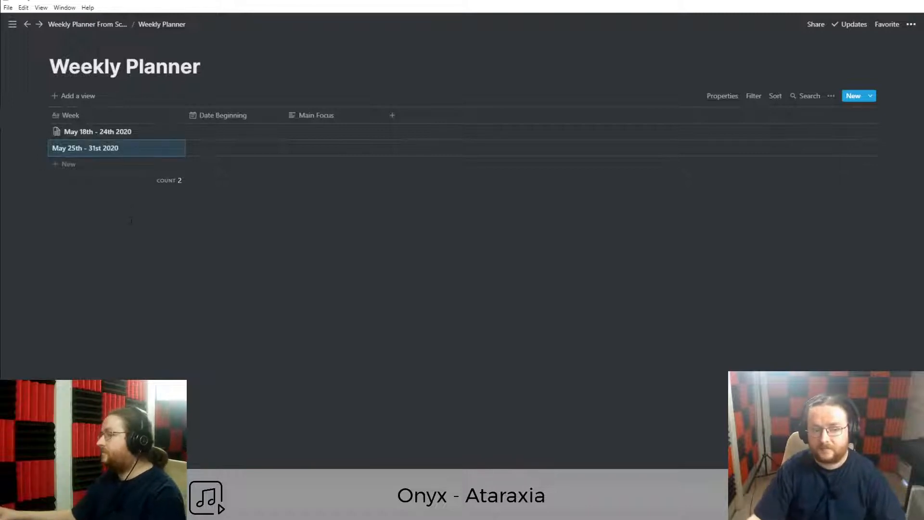
left_click(167, 149)
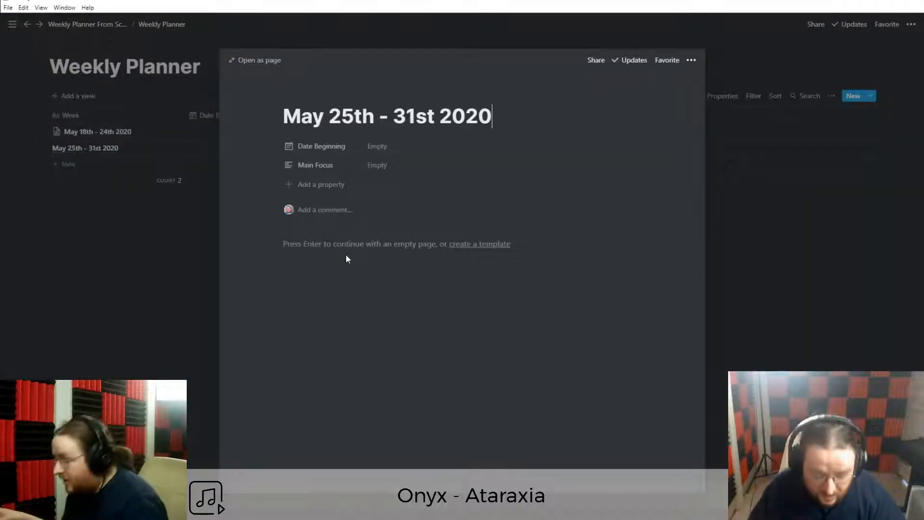
Select the Weekly Focus and Weekly Reset blocks on the May 18th - 24th 2020 page.
left_click(134, 240)
left_click(167, 132)
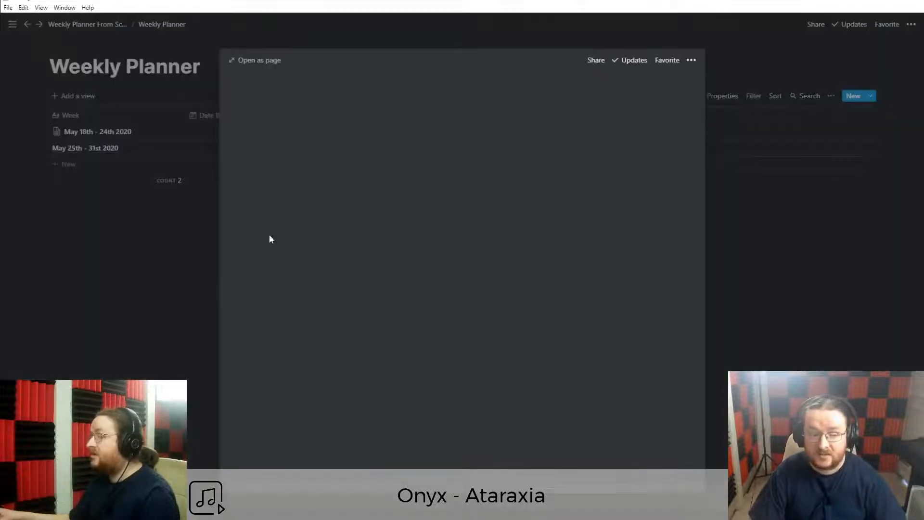
scroll(357, 395, "down", 2)
left_click_drag(256, 295, 367, 372)
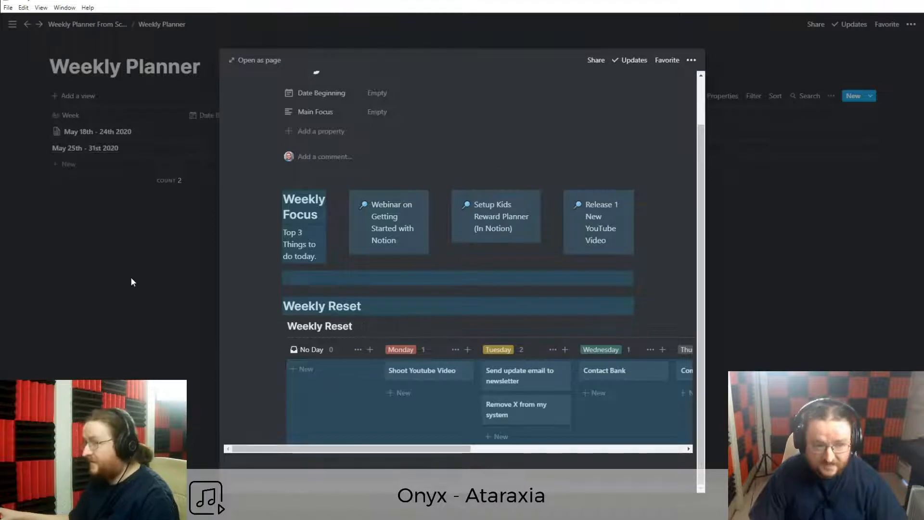
left_click(131, 277)
Paste those sections into the May 25th - 31st 2020 page and view it full-page.
left_click(162, 148)
key("Return")
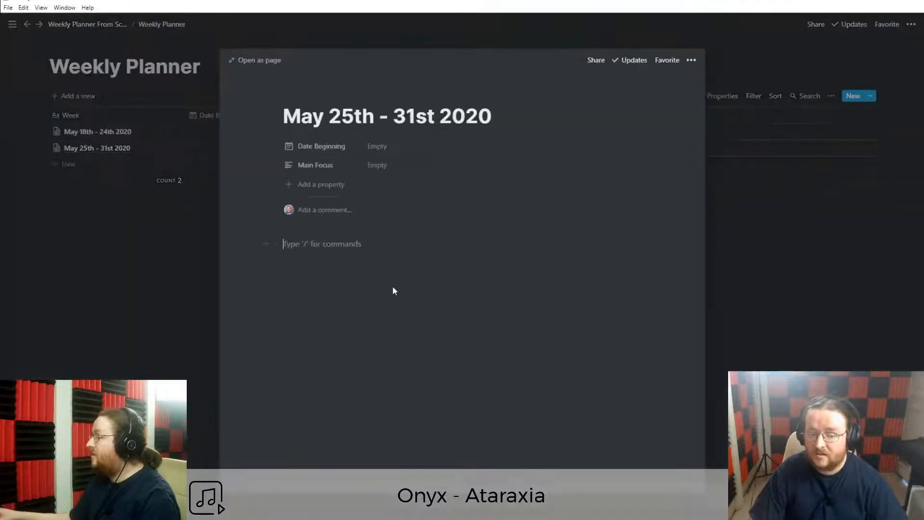
key("ctrl+v")
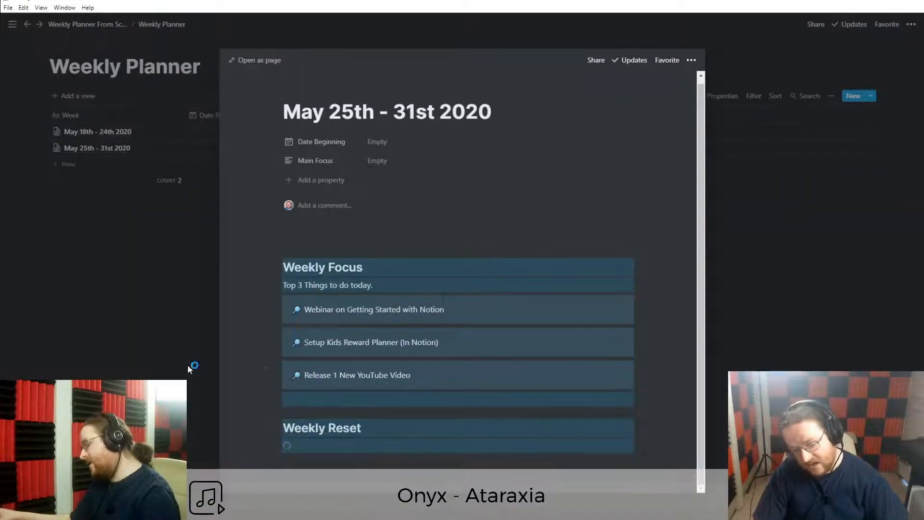
left_click(256, 62)
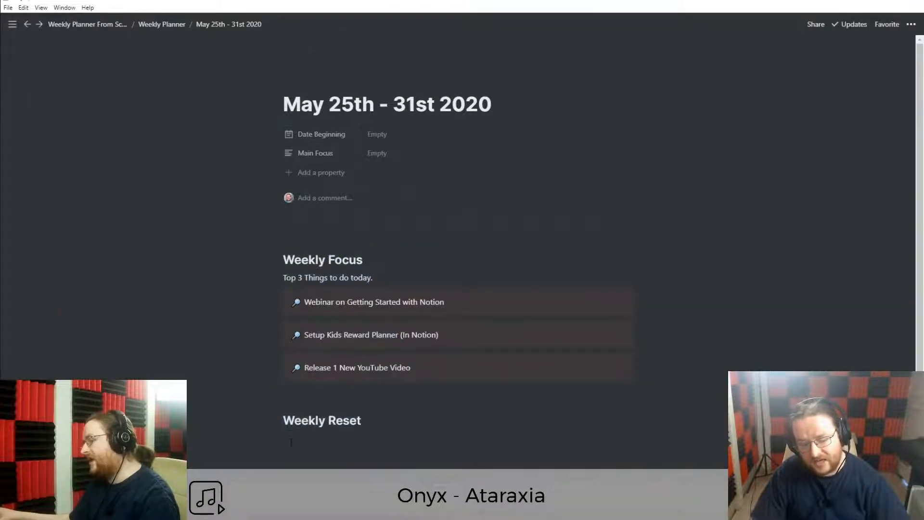
scroll(458, 241, "down", 2)
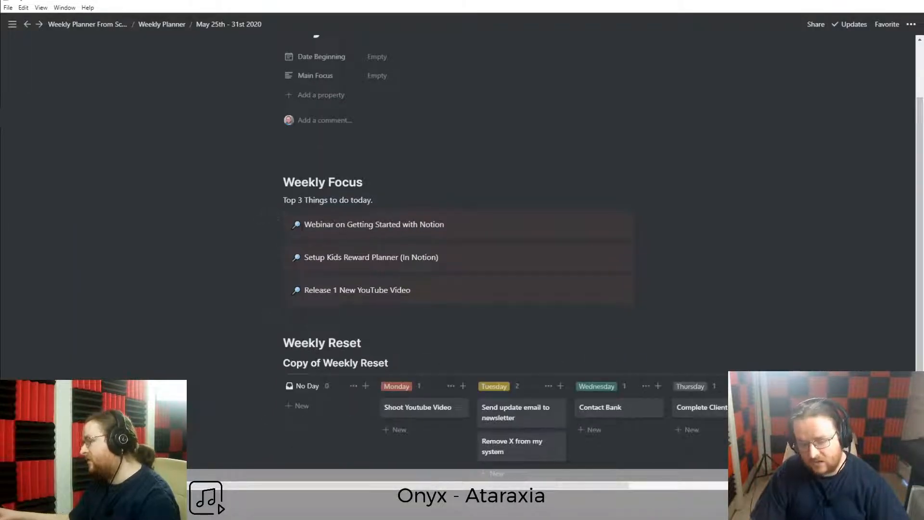
scroll(342, 164, "down", 1)
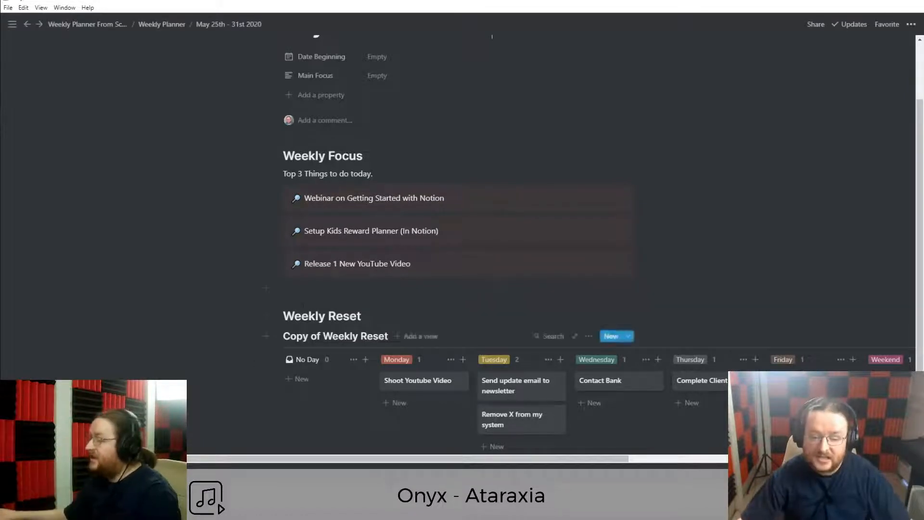
left_click(302, 314)
scroll(376, 308, "up", 2)
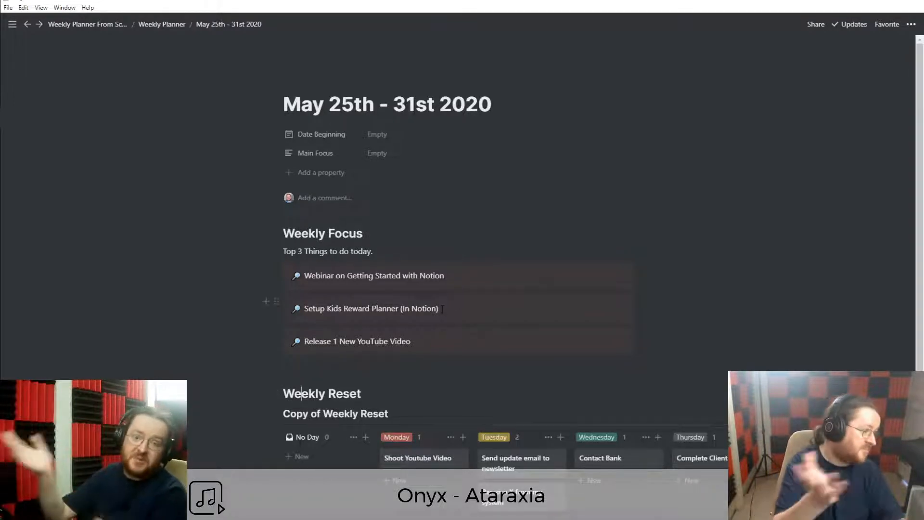
Delete all pasted content from the May 25th page and start a new Weekly Planner template.
left_click(365, 368)
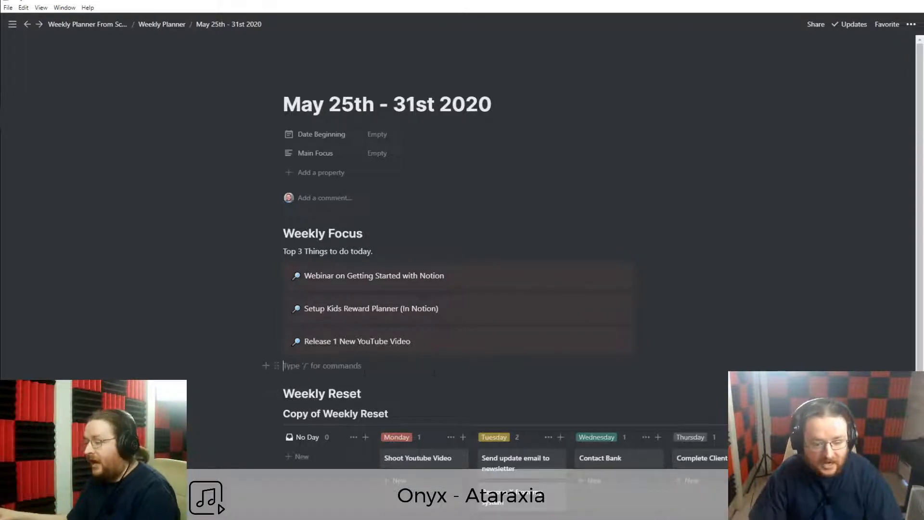
key("ctrl+a")
key("ctrl+a")
key("Delete")
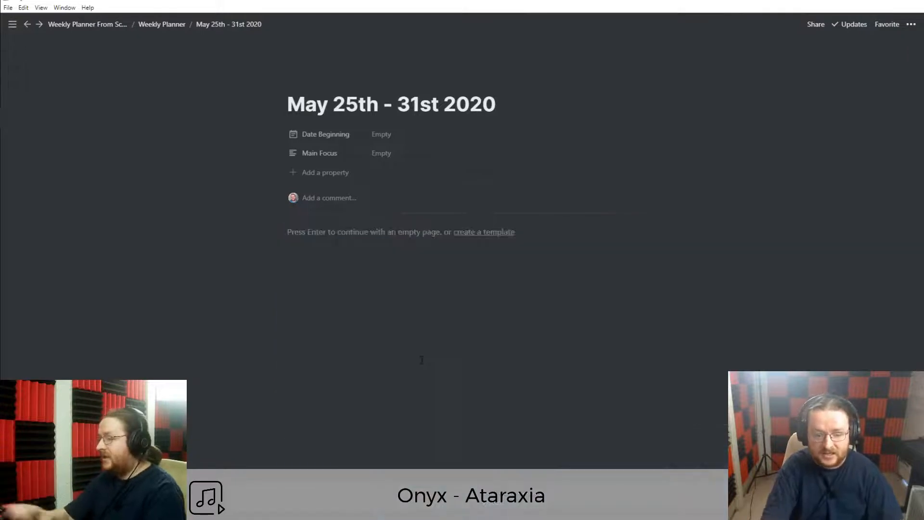
left_click(490, 233)
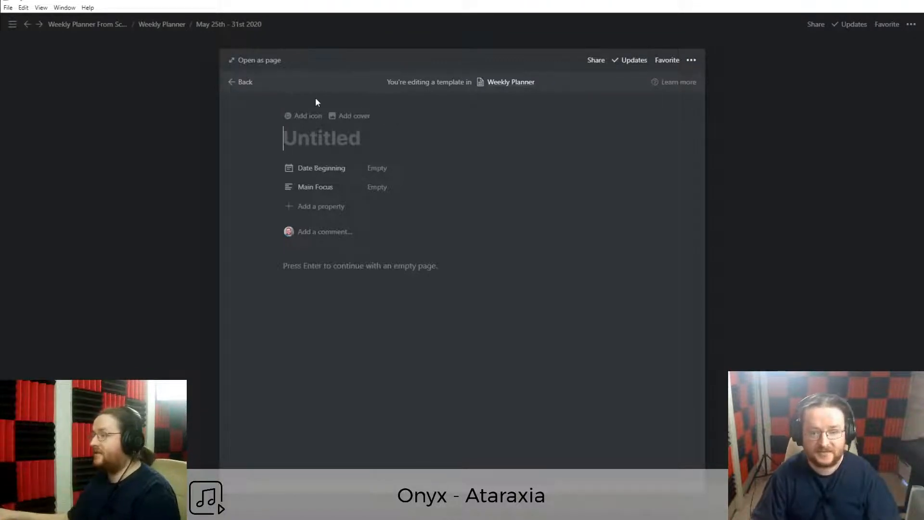
Paste the Weekly Focus and Weekly Reset sections into the full-page template and remove the empty top block.
left_click(262, 65)
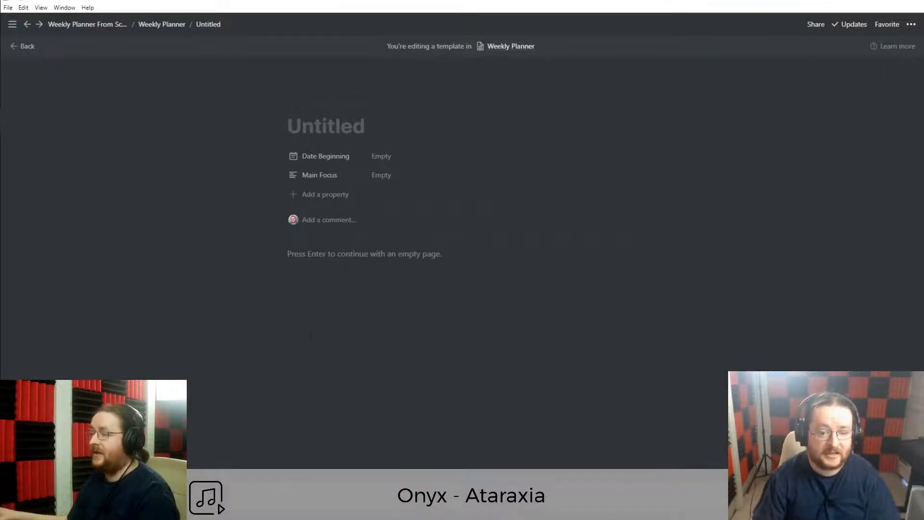
left_click(347, 260)
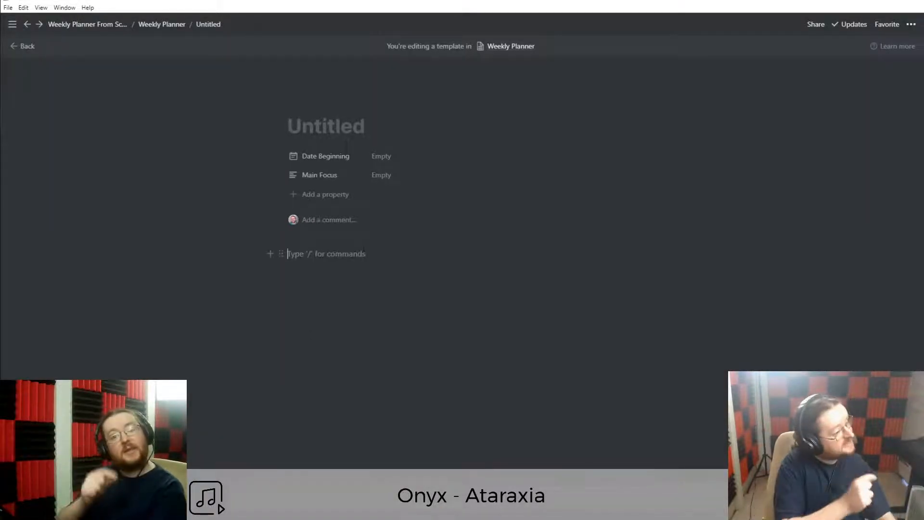
key("ctrl+v")
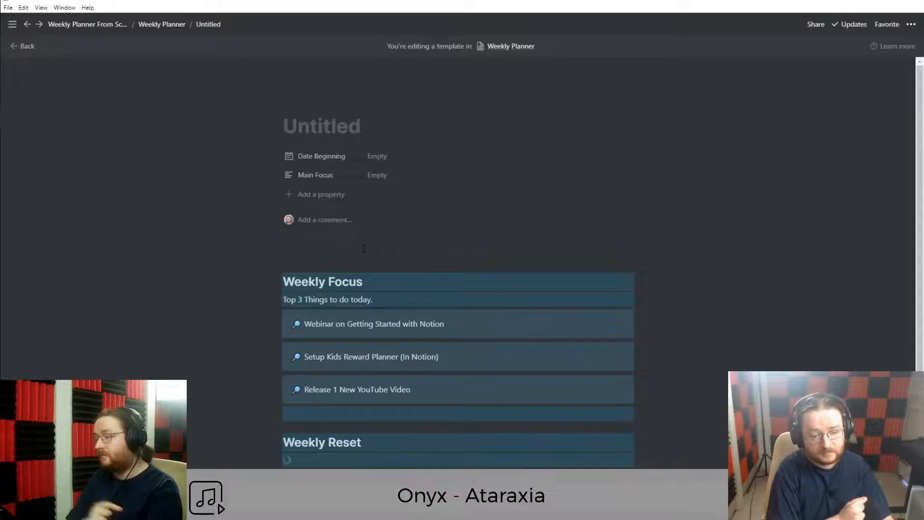
left_click(473, 266)
key("BackSpace")
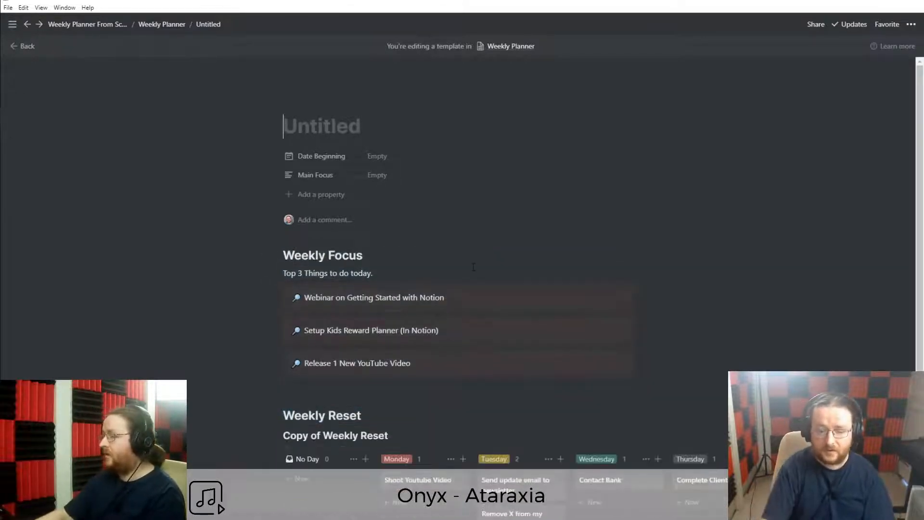
Delete all task cards from the copied Weekly Reset board.
scroll(474, 267, "down", 4)
left_click_drag(208, 286, 727, 340)
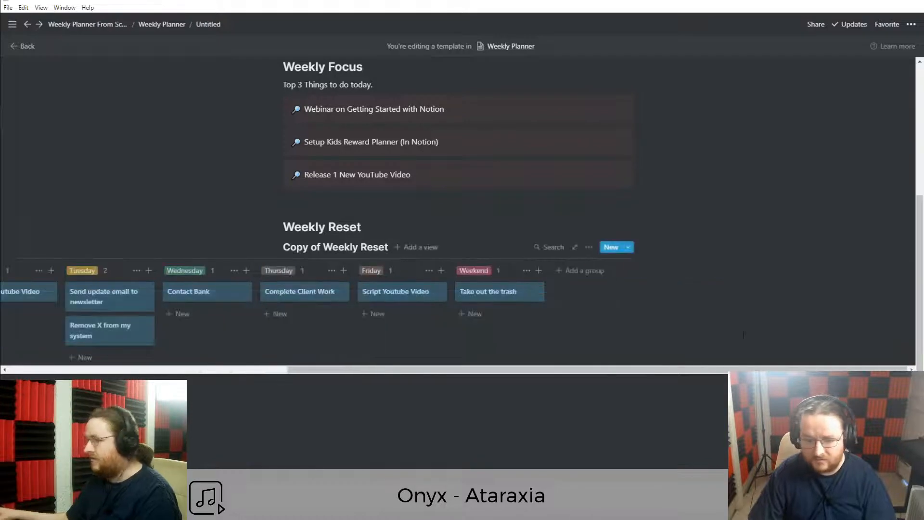
key("Delete")
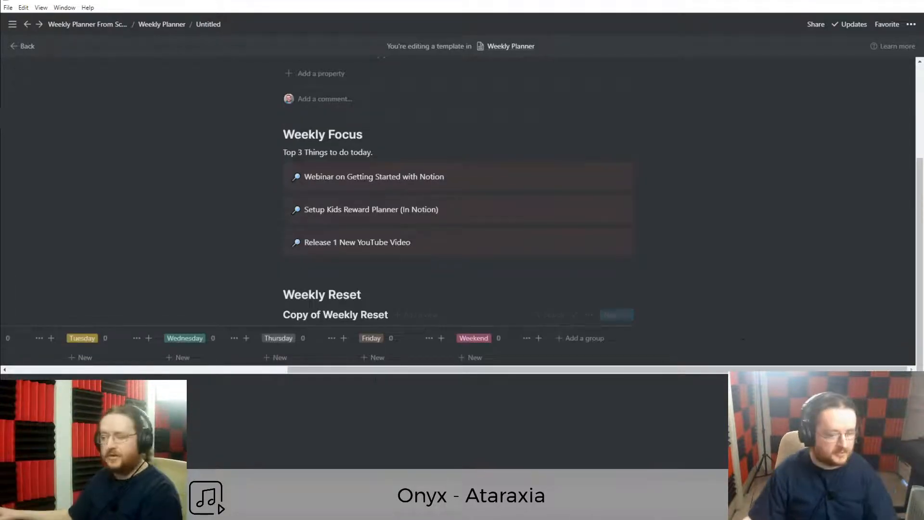
left_click_drag(368, 371, 228, 371)
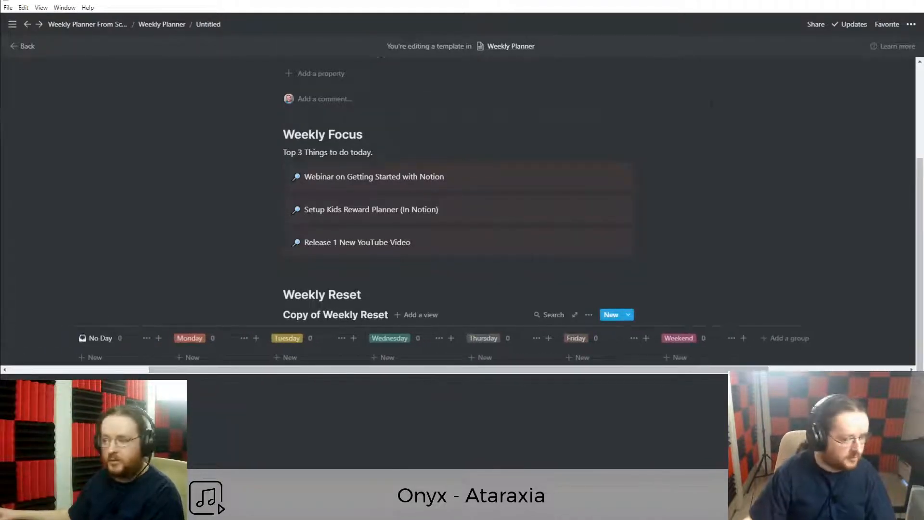
Make the template page full width.
left_click(912, 24)
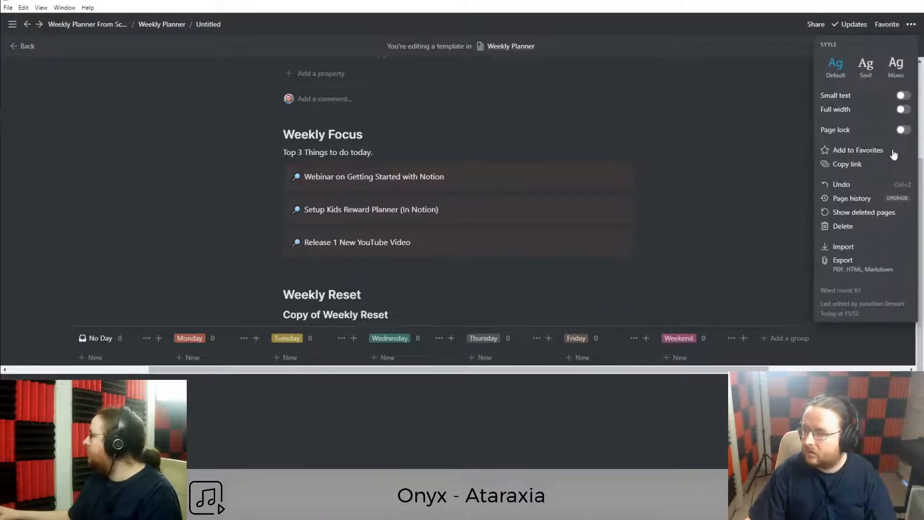
left_click(903, 110)
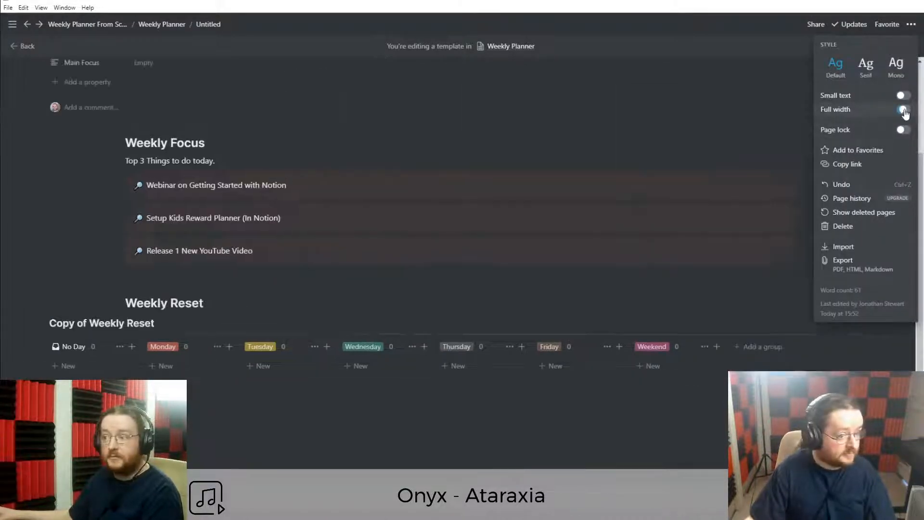
scroll(45, 272, "up", 2)
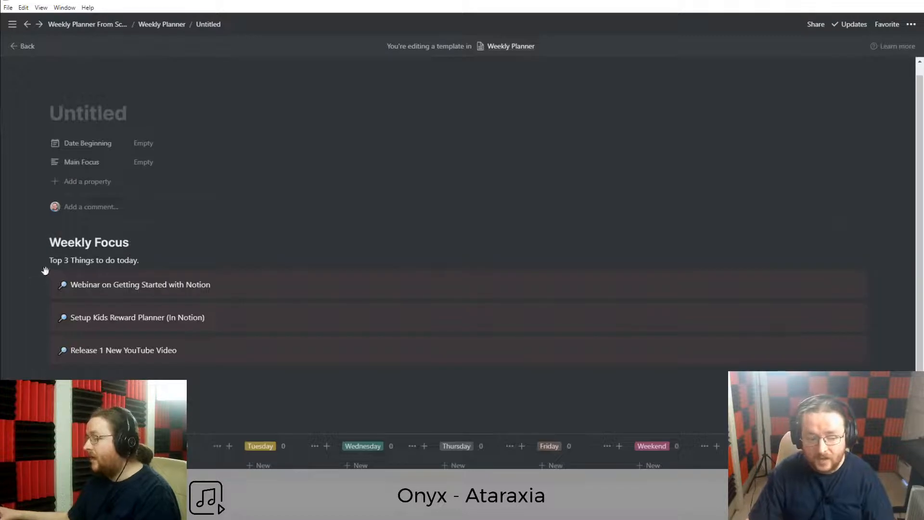
Put the three Weekly Focus goals in side-by-side columns, with the Top 3 line under the heading.
left_click_drag(43, 278, 898, 240)
left_click_drag(37, 300, 899, 251)
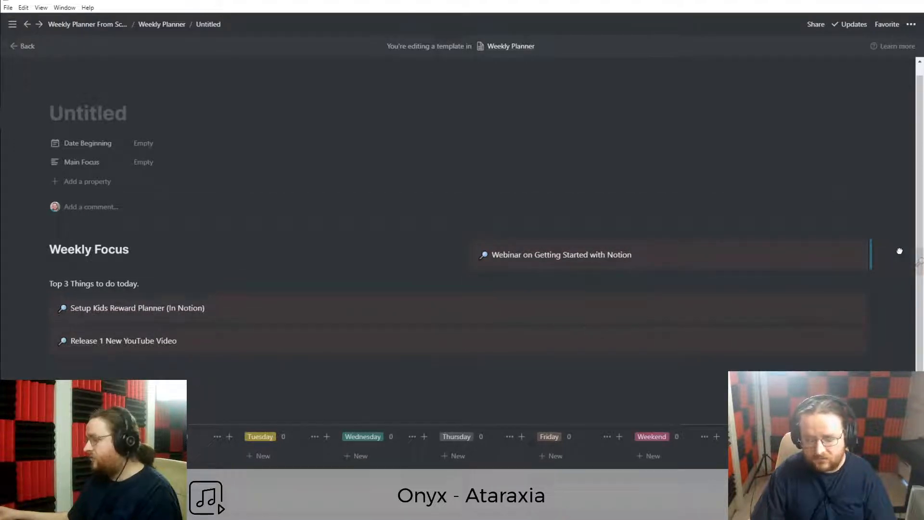
left_click_drag(532, 387, 531, 388)
left_click_drag(43, 302, 877, 254)
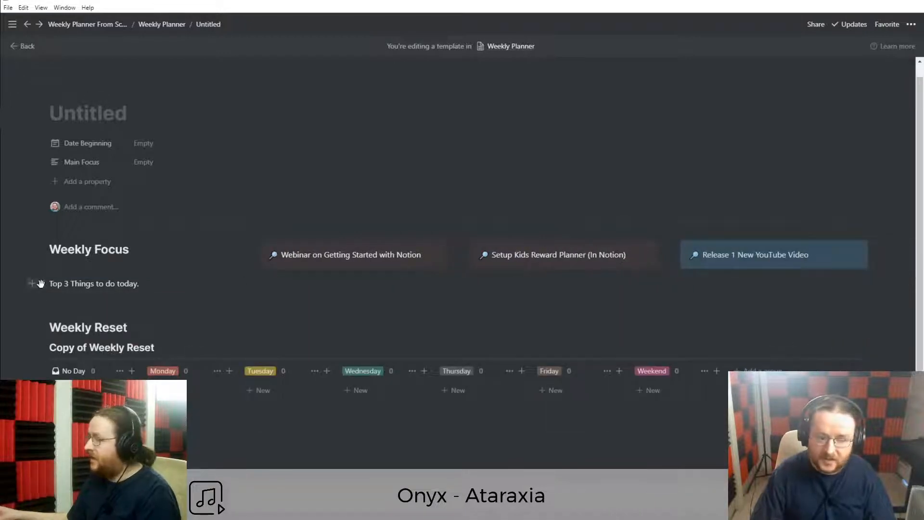
left_click_drag(38, 283, 59, 257)
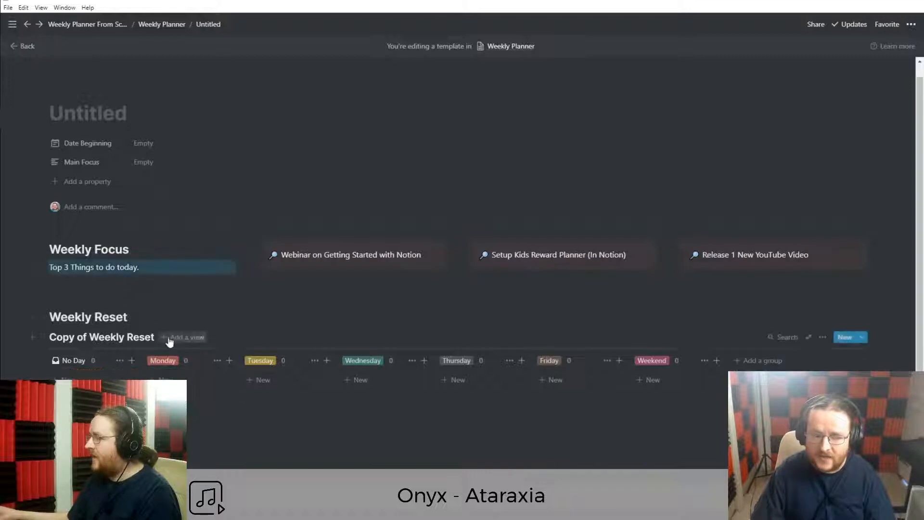
Title the template New Week, rename its board to Weekly Reset, and leave the editor.
left_click(115, 115)
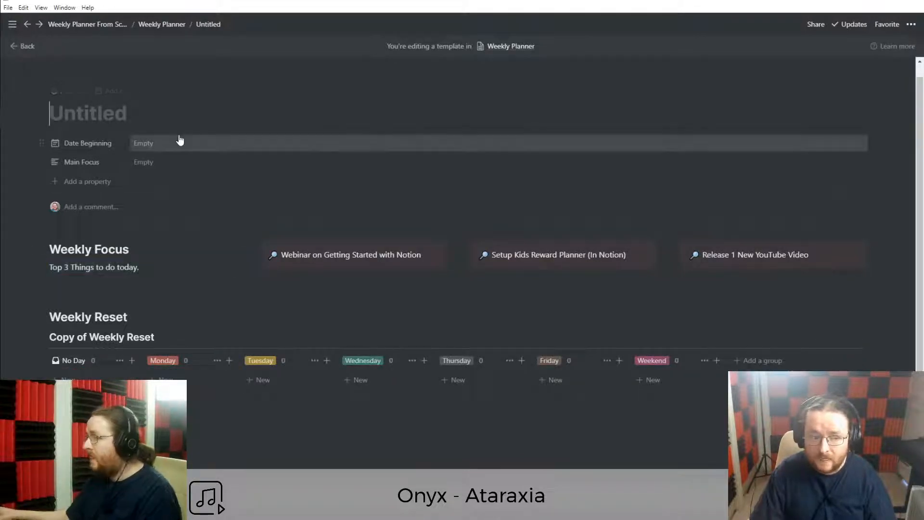
type("Weekly Focus")
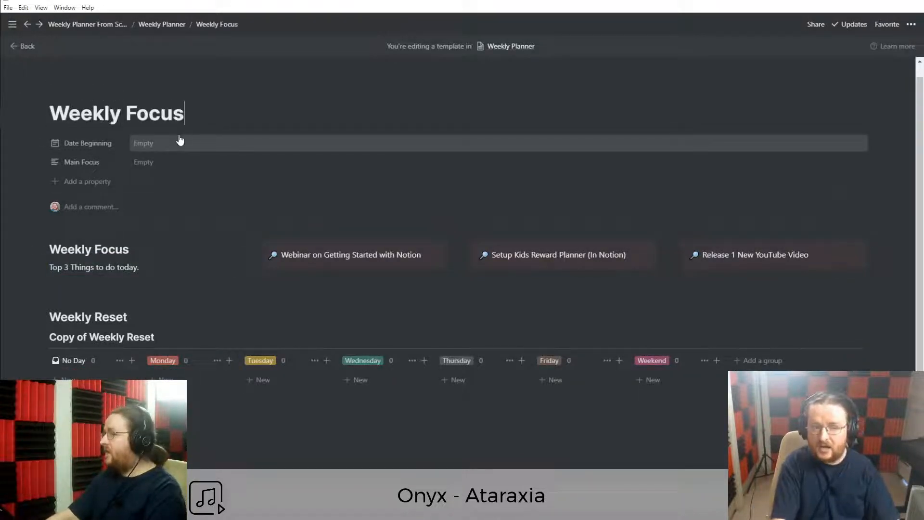
key("ctrl+BackSpace")
type("Plann")
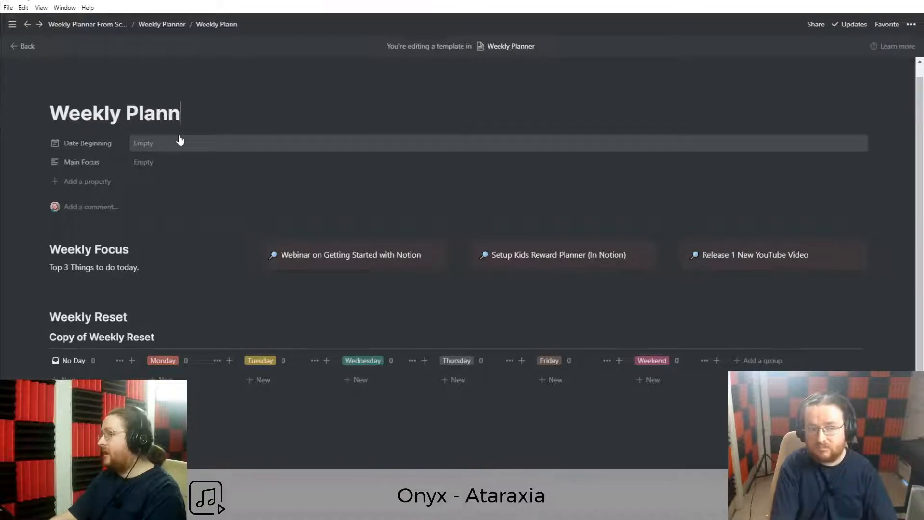
type("ing Dashboard")
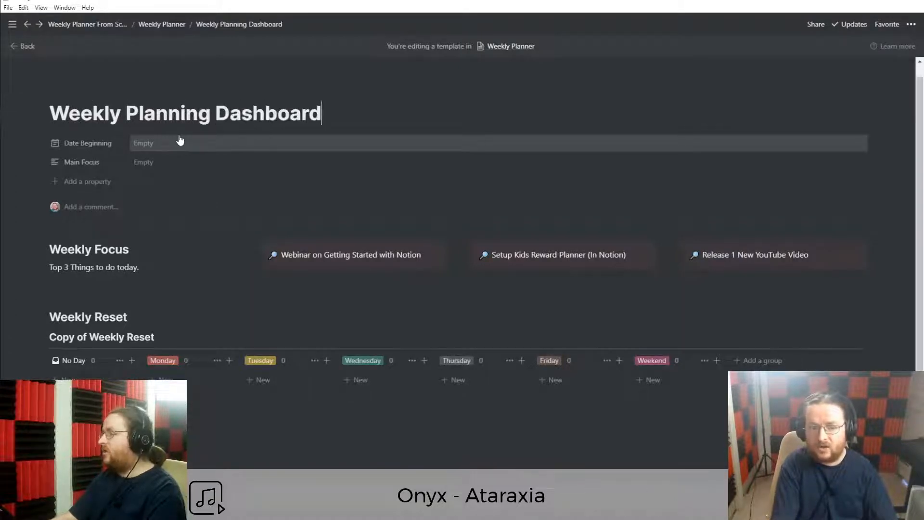
triple_click(185, 113)
type("New Week")
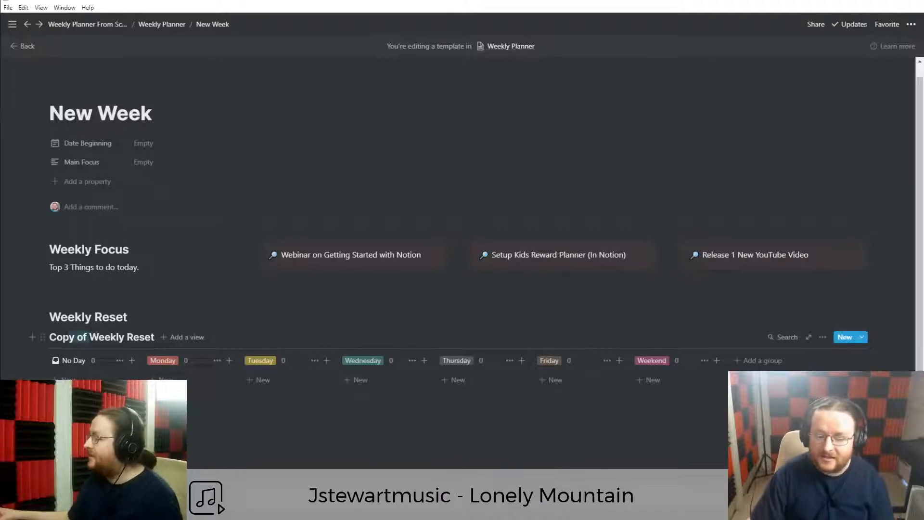
key("BackSpace")
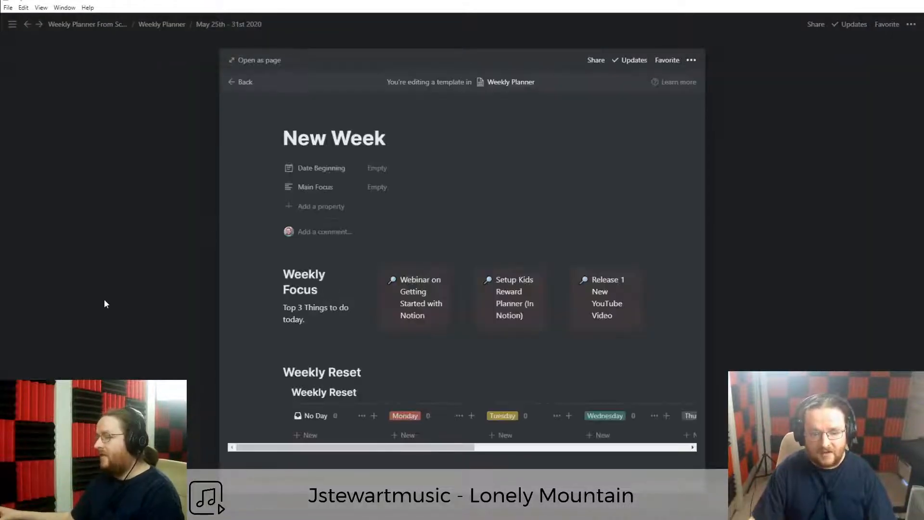
left_click(105, 302)
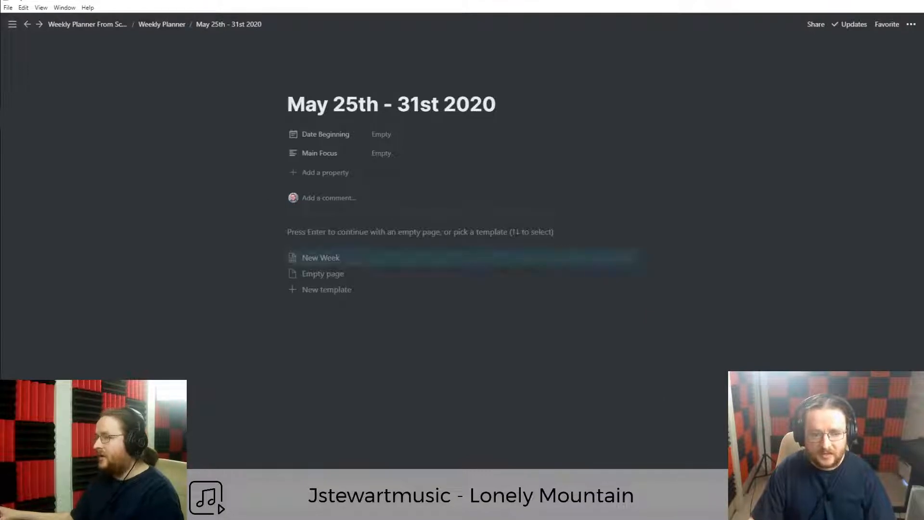
Delete the May 25th - 31st 2020 row from the Weekly Planner database.
left_click(162, 25)
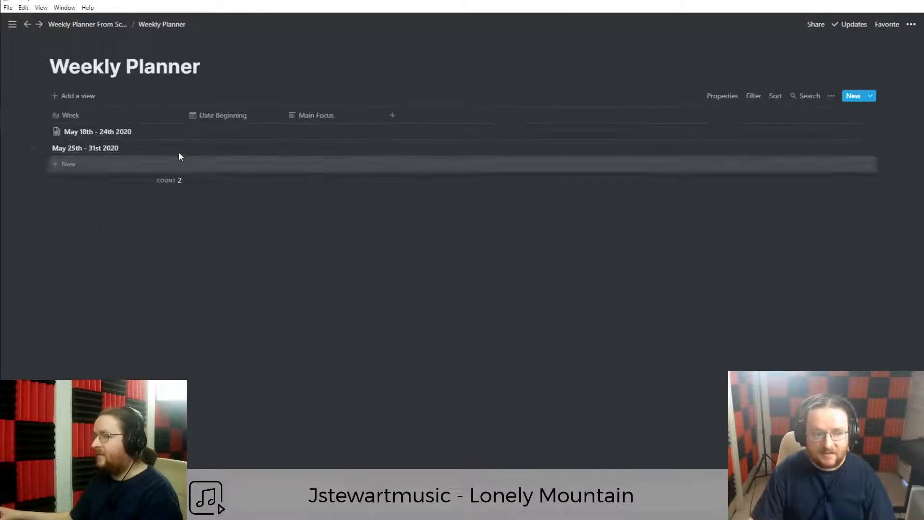
right_click(137, 146)
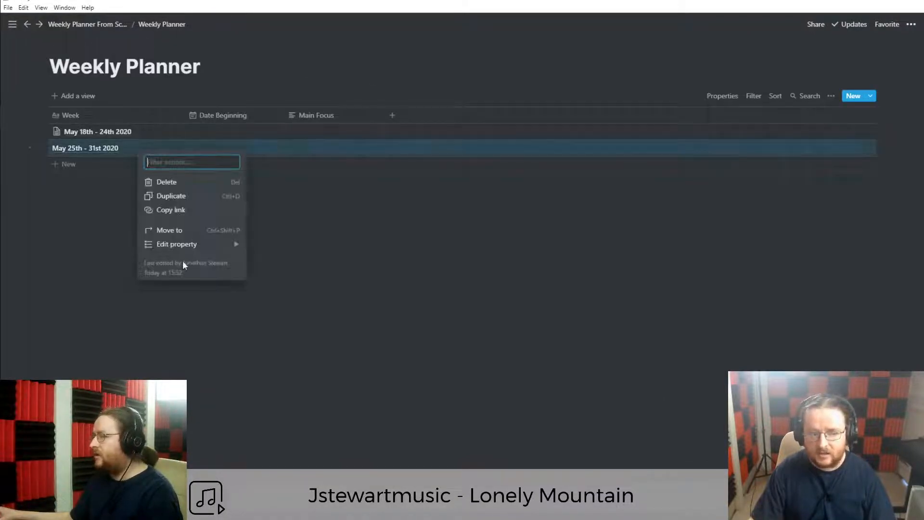
left_click(162, 182)
Add a new row named May 25th - 31st 2020 and open it.
left_click(66, 147)
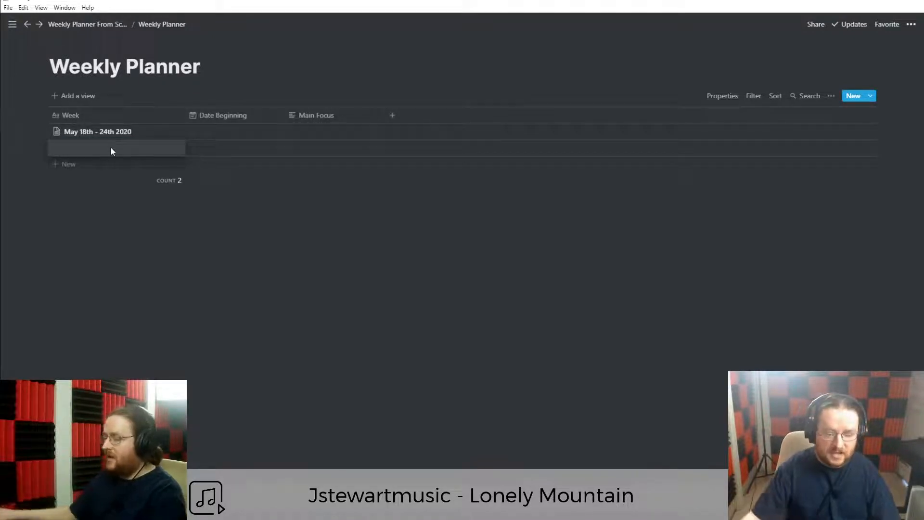
type("25ht")
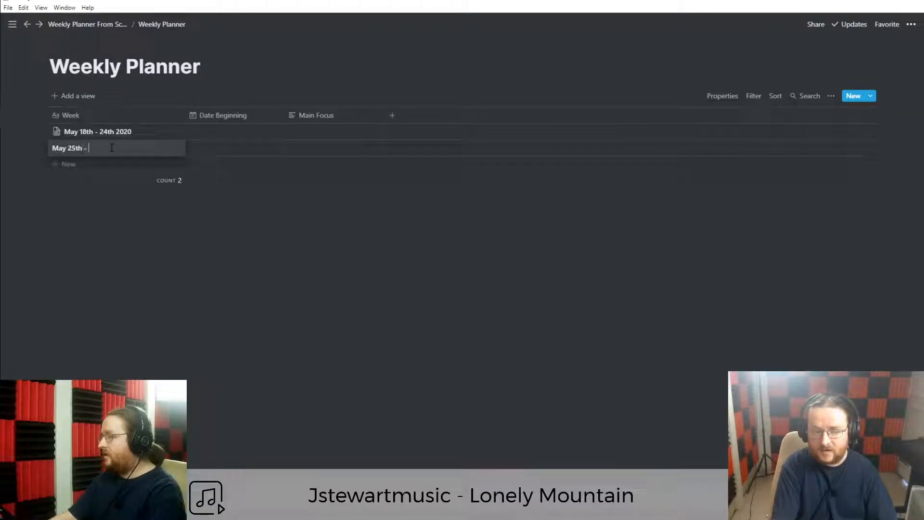
key("super+alt+d")
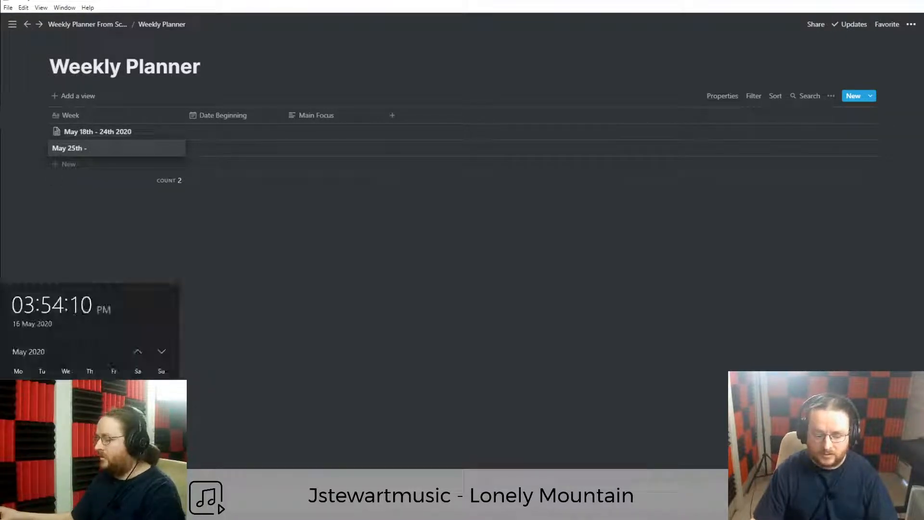
key("Escape")
type("- 31st 2020")
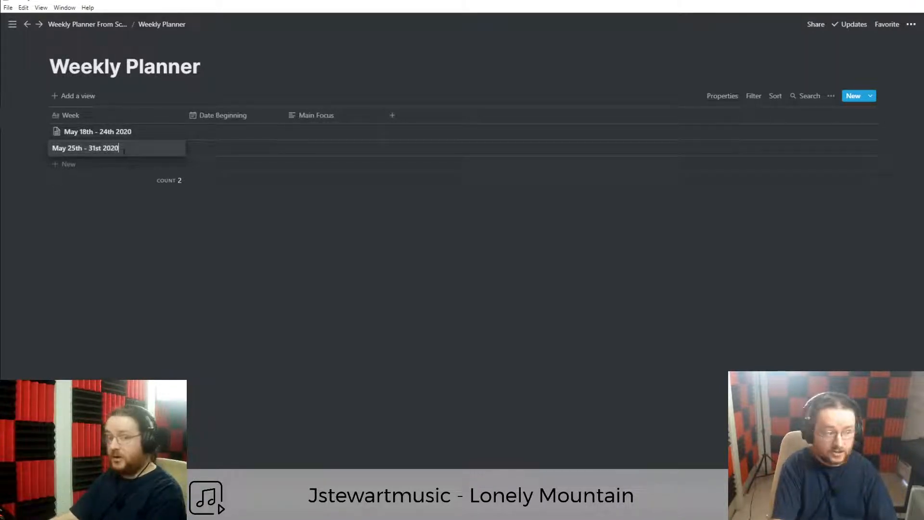
key("Escape")
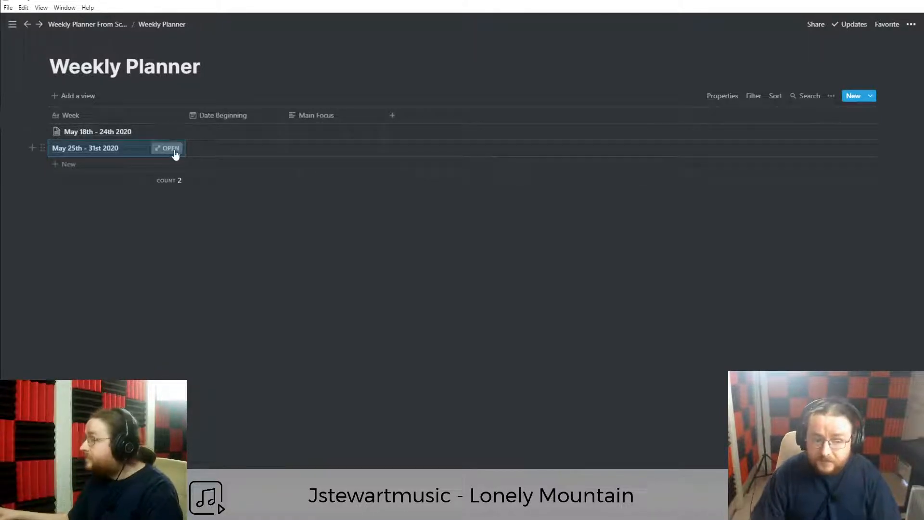
left_click(170, 149)
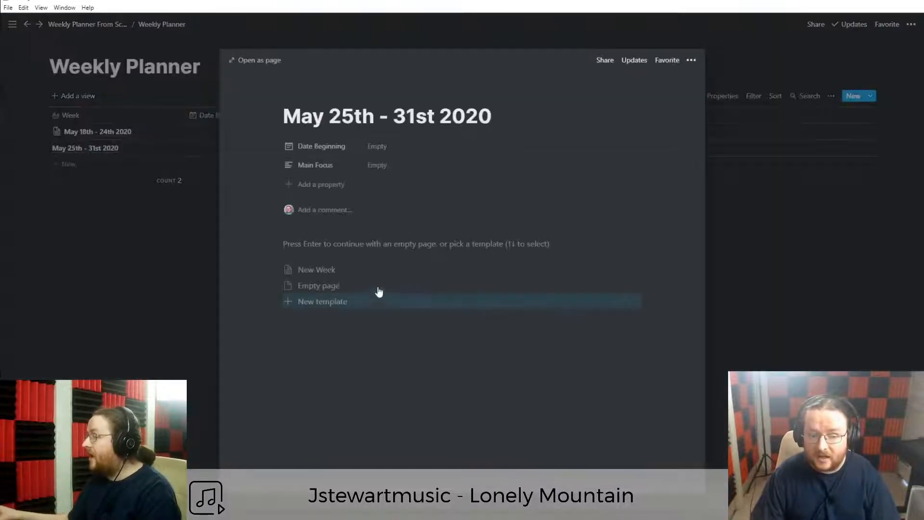
Apply the New Week template to the May 25th - 31st 2020 page, then return to Weekly Planner.
left_click(348, 277)
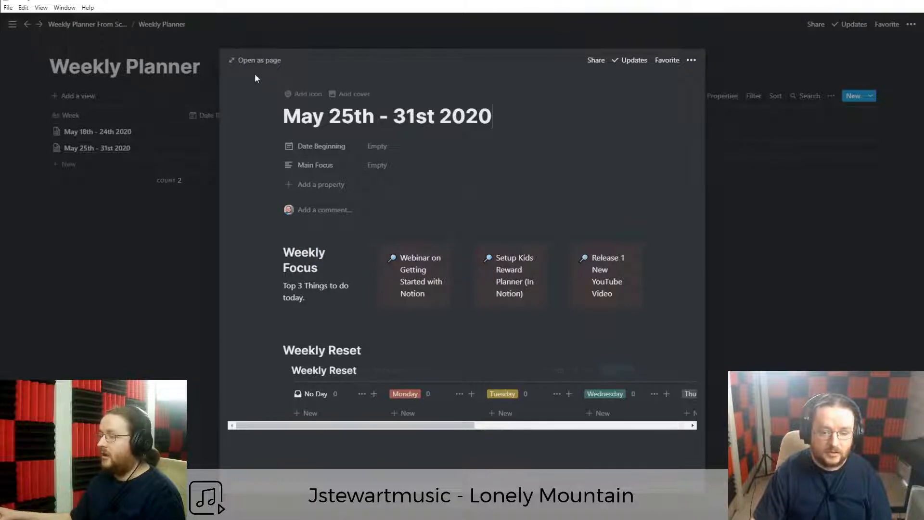
left_click(257, 60)
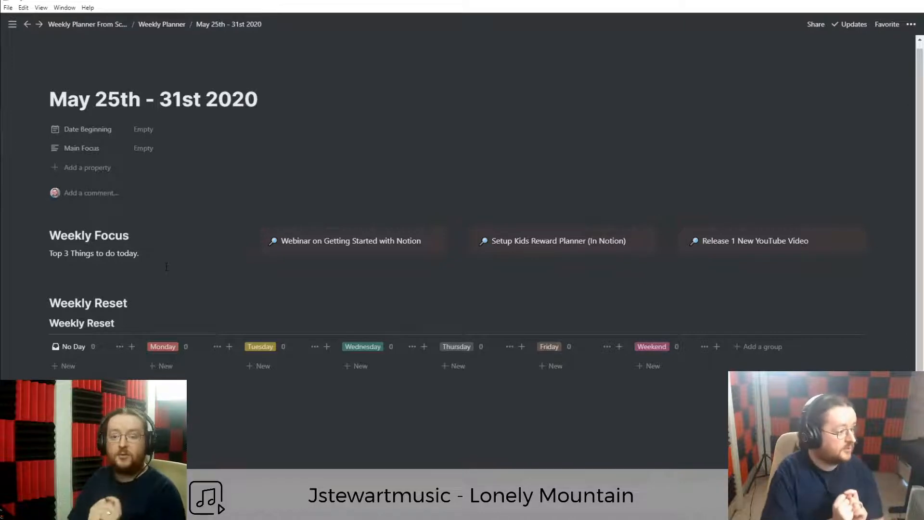
left_click(162, 24)
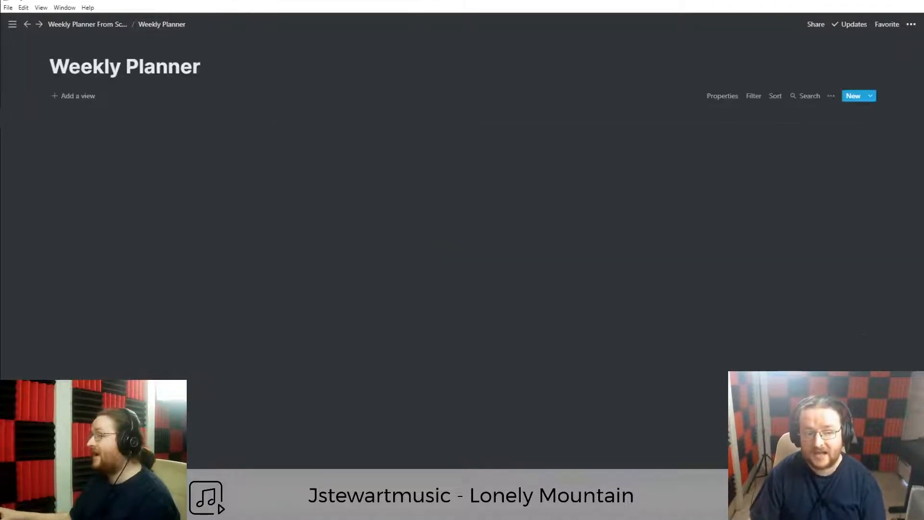
Edit the New Week template from the New button's template list, expanded to a full page.
left_click(872, 97)
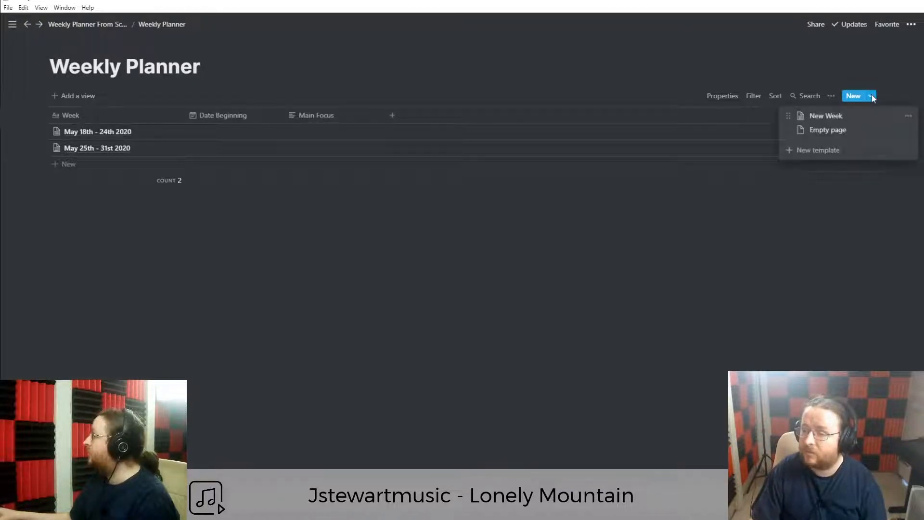
left_click(908, 116)
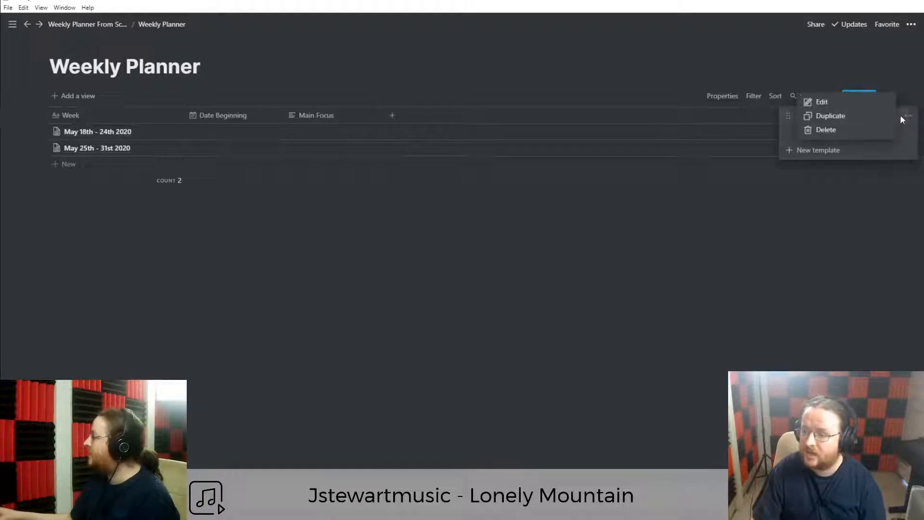
left_click(821, 102)
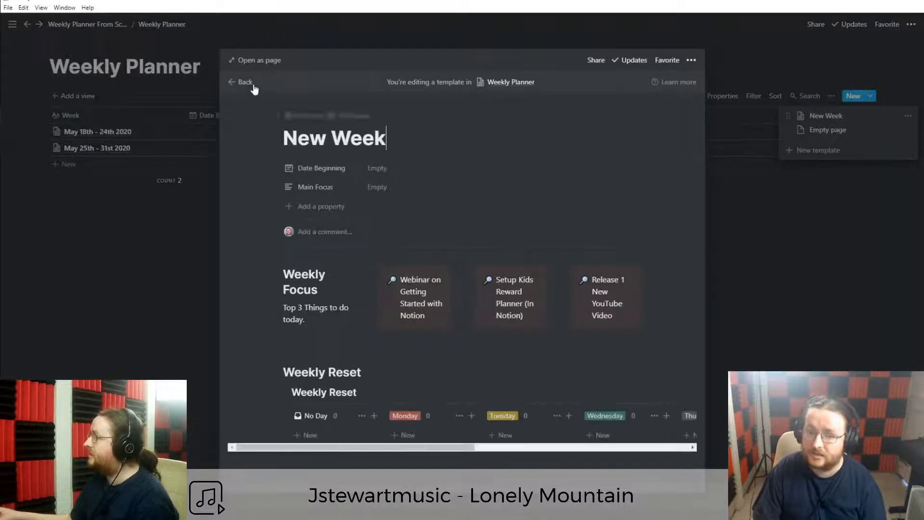
left_click(256, 62)
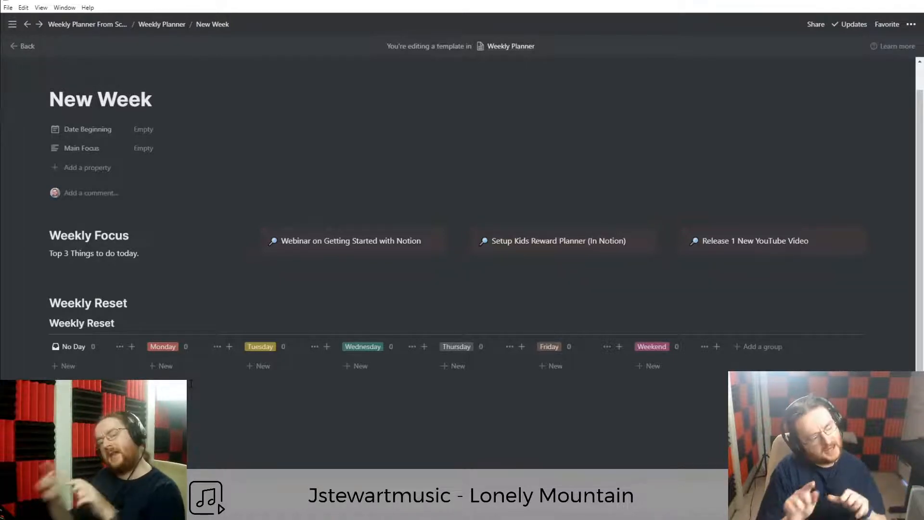
Add a Teach: Student 1 task card under No Day on the board.
left_click(61, 367)
type("Teach: Stu")
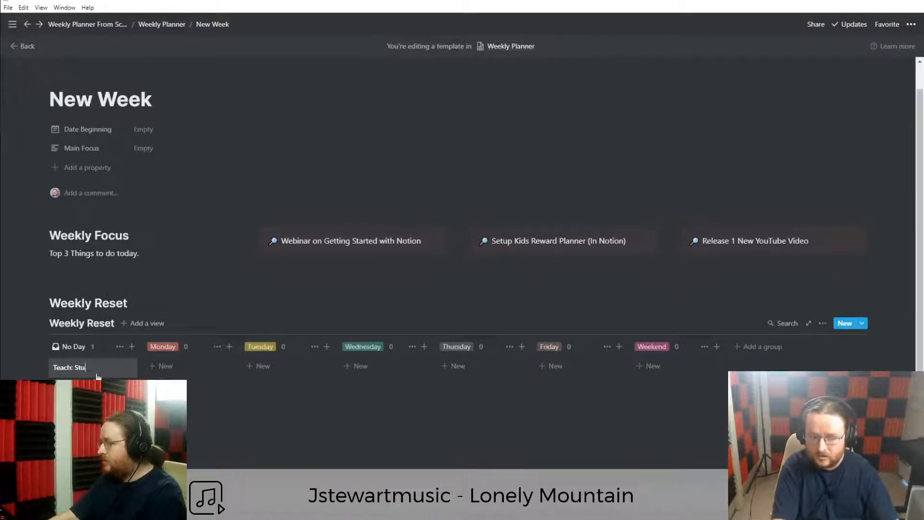
key("Return")
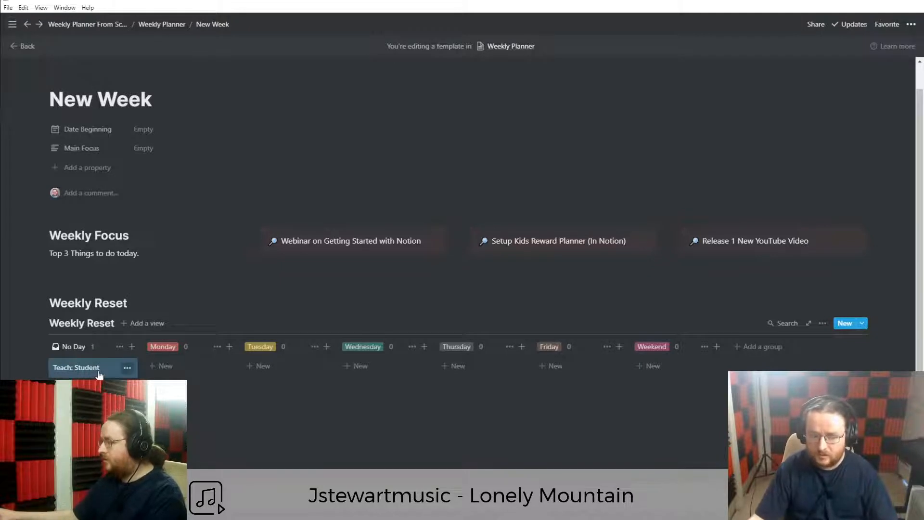
left_click(97, 374)
type("1")
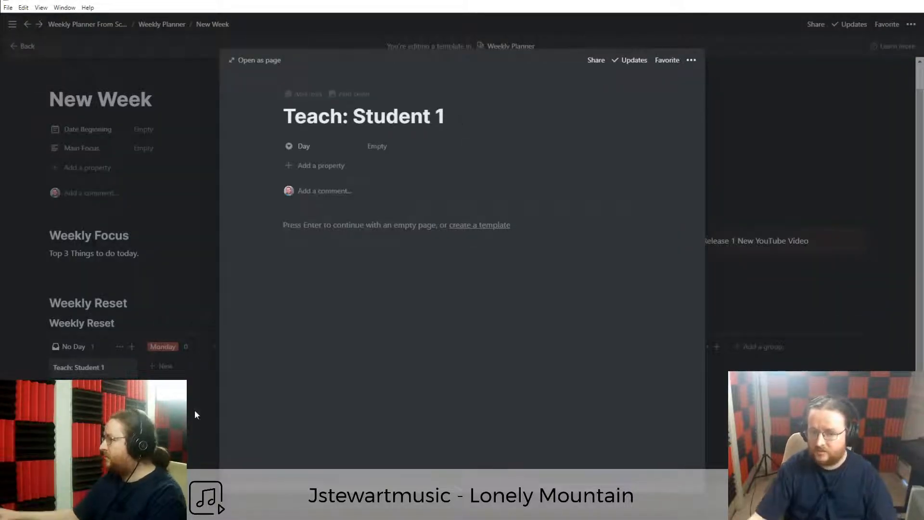
left_click(91, 373)
Duplicate it as Teach: Student 2 and move both Teach cards into Tuesday.
right_click(93, 369)
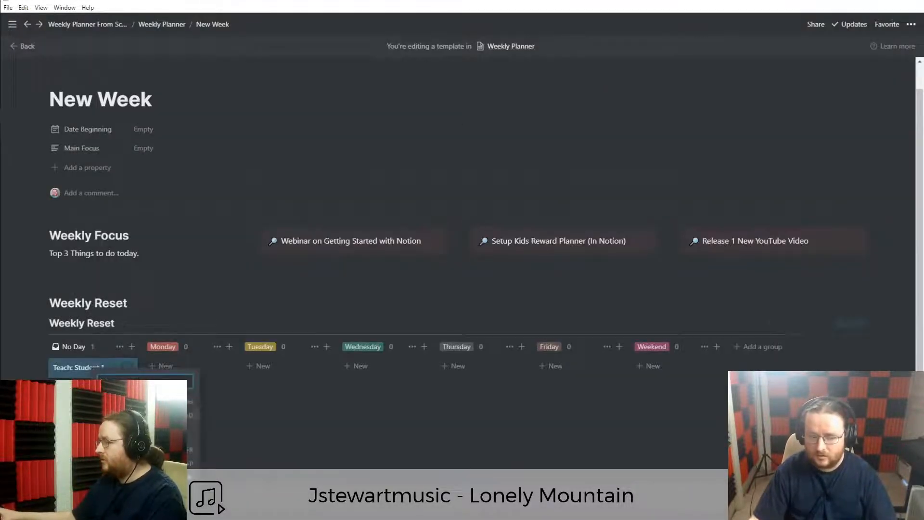
left_click(121, 415)
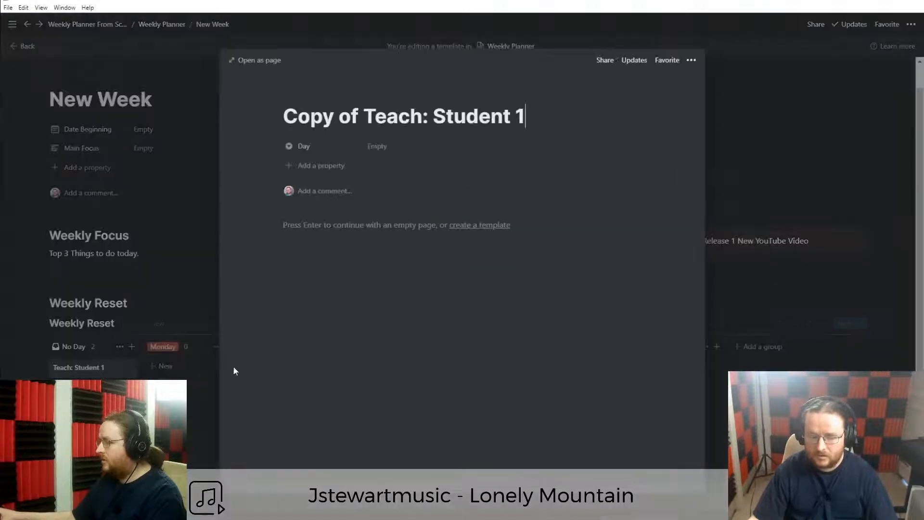
key("ctrl+shift+Right")
key("ctrl+shift+Right")
key("BackSpace")
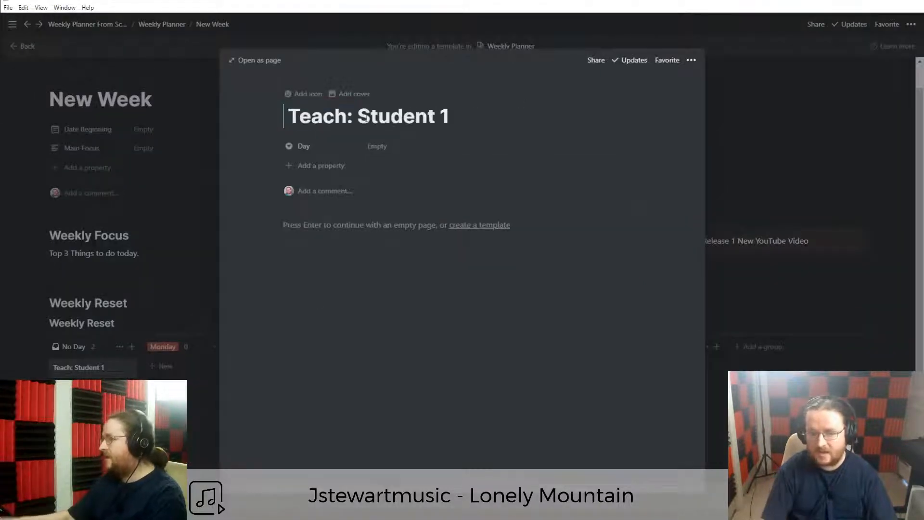
key("End")
key("shift+Left")
type("2")
key("Return")
key("Up")
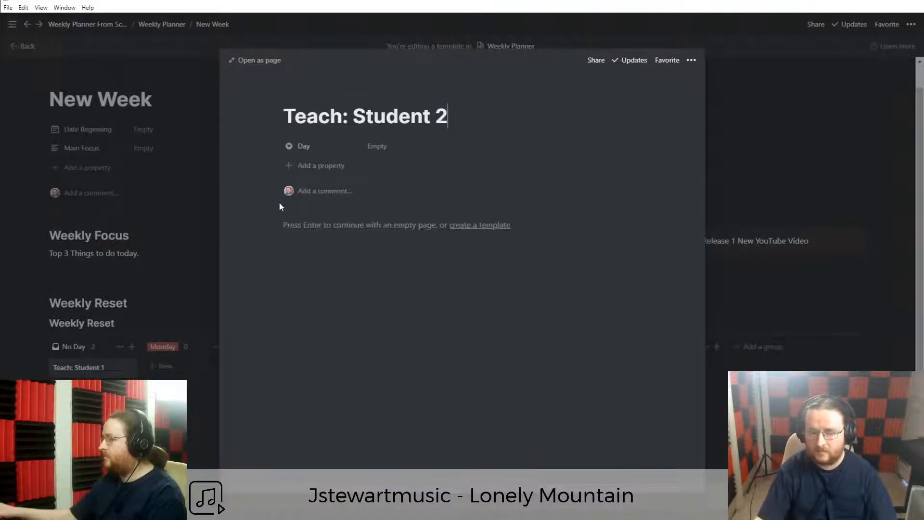
key("Escape")
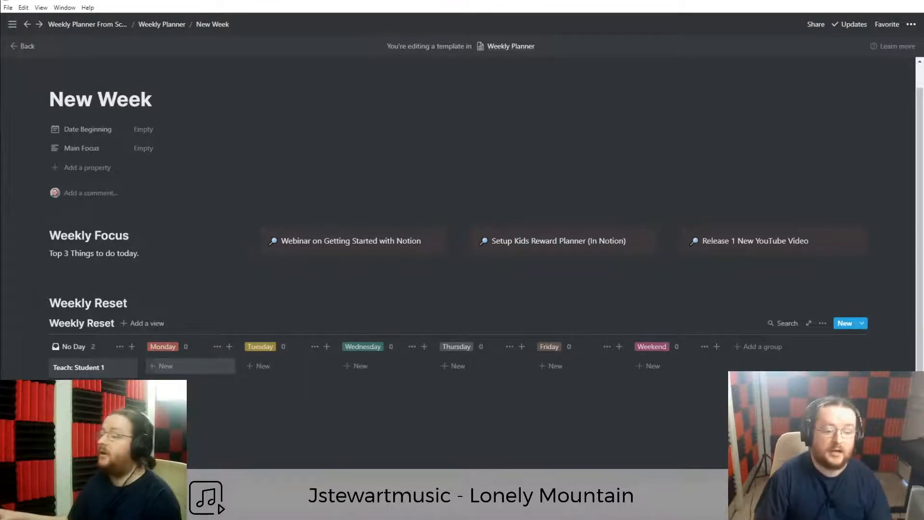
left_click_drag(83, 370, 264, 367)
left_click_drag(95, 367, 289, 391)
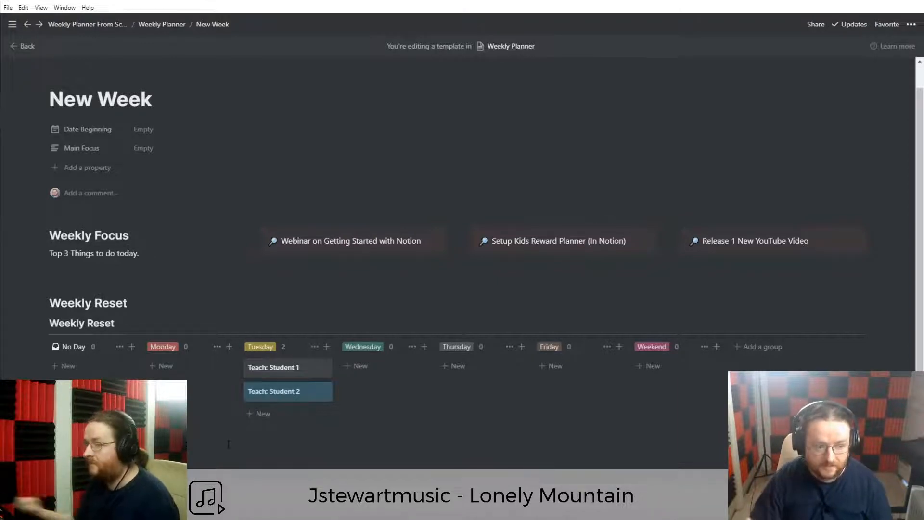
Add an Import Posts from Worditude task and move it into Monday.
left_click(66, 366)
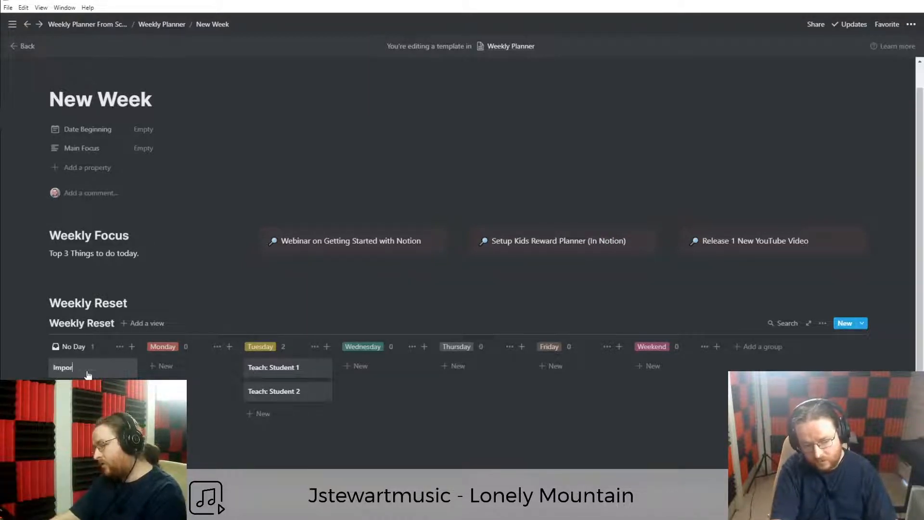
type("Posts fr")
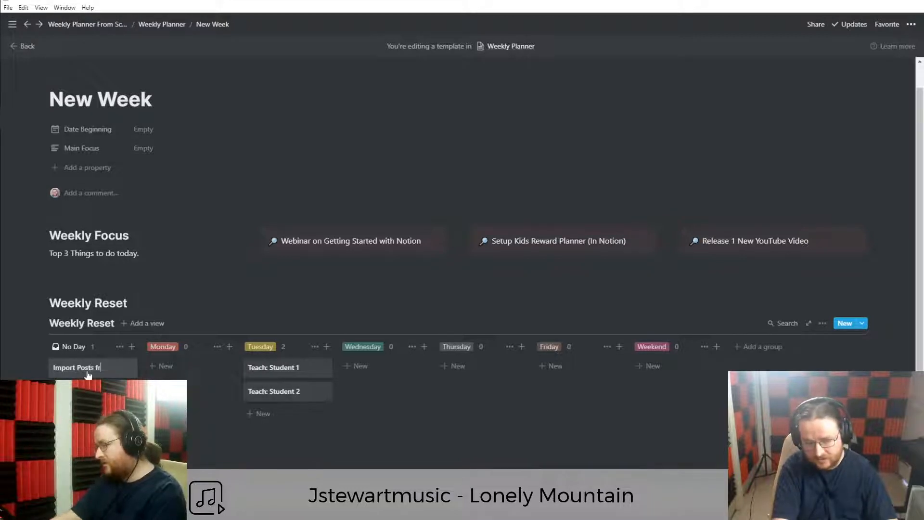
type("om Worditude to Notion")
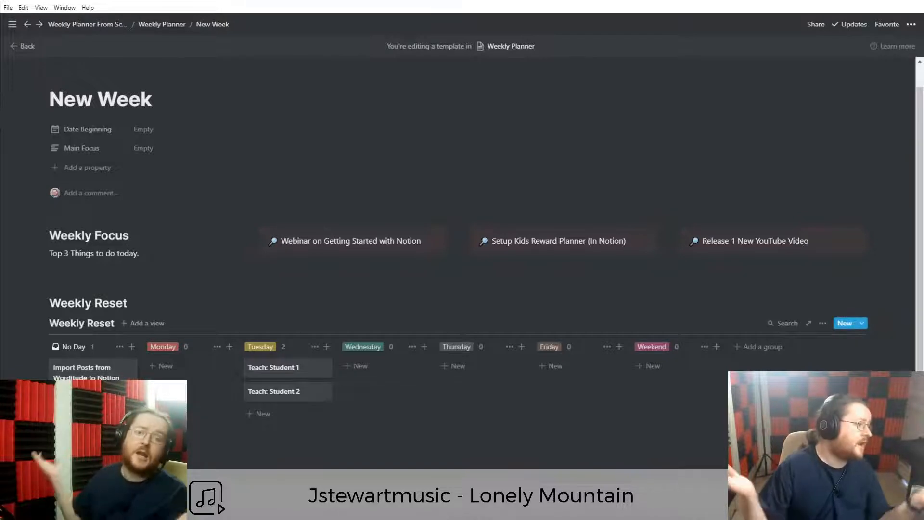
left_click_drag(73, 378, 174, 373)
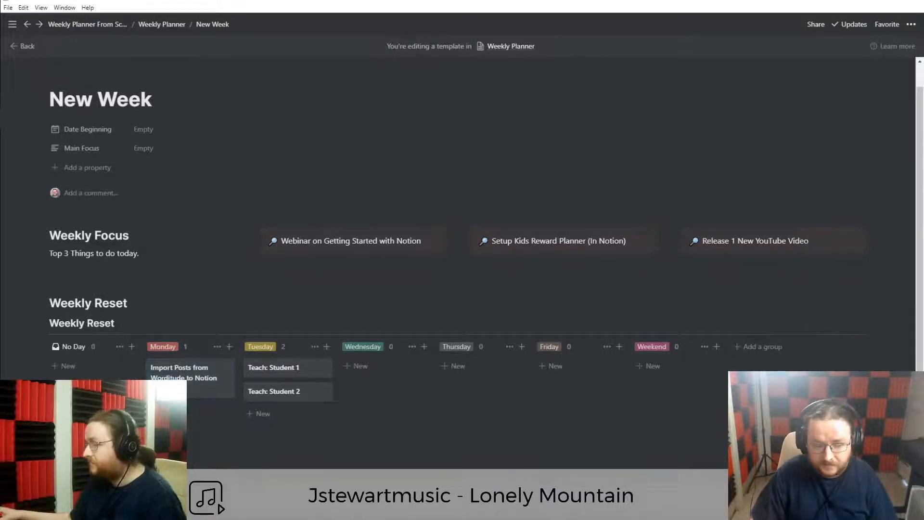
Open the May 18th - 24th 2020 page from Weekly Planner and delete all its content.
left_click(164, 25)
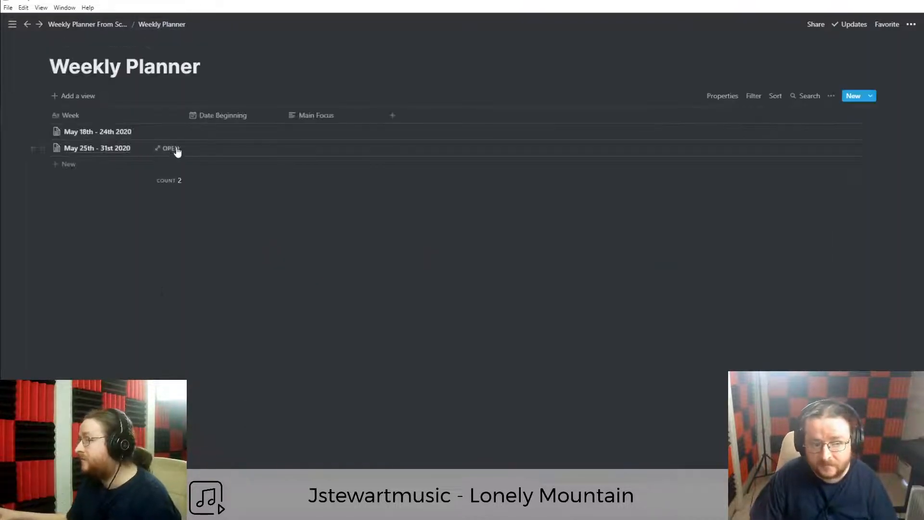
left_click(171, 132)
scroll(331, 416, "down", 3)
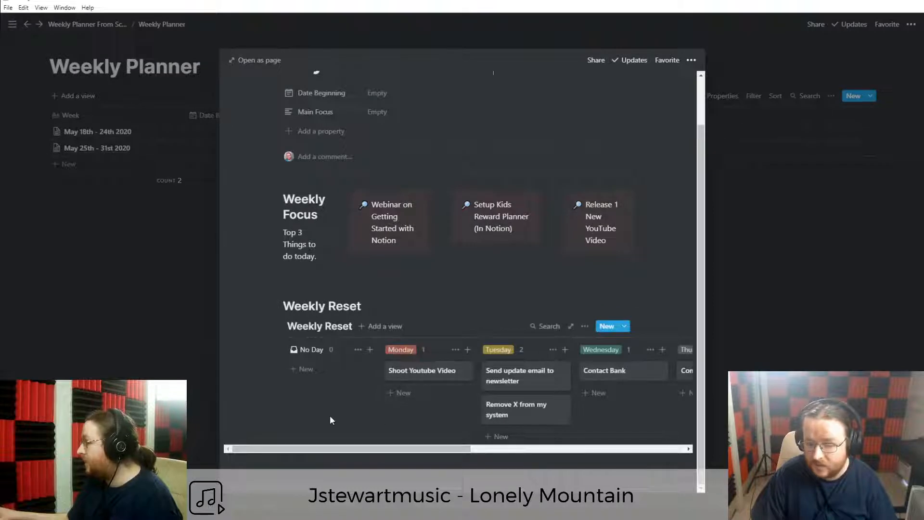
key("ctrl+a")
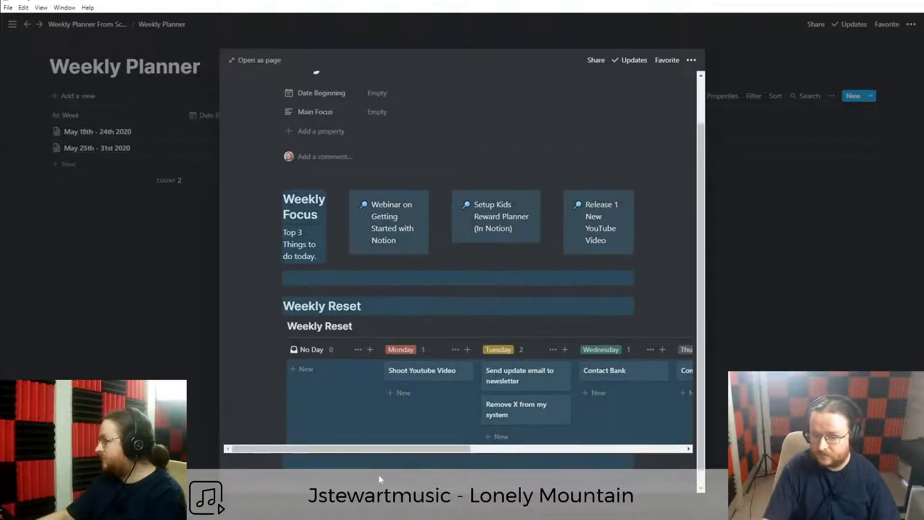
key("BackSpace")
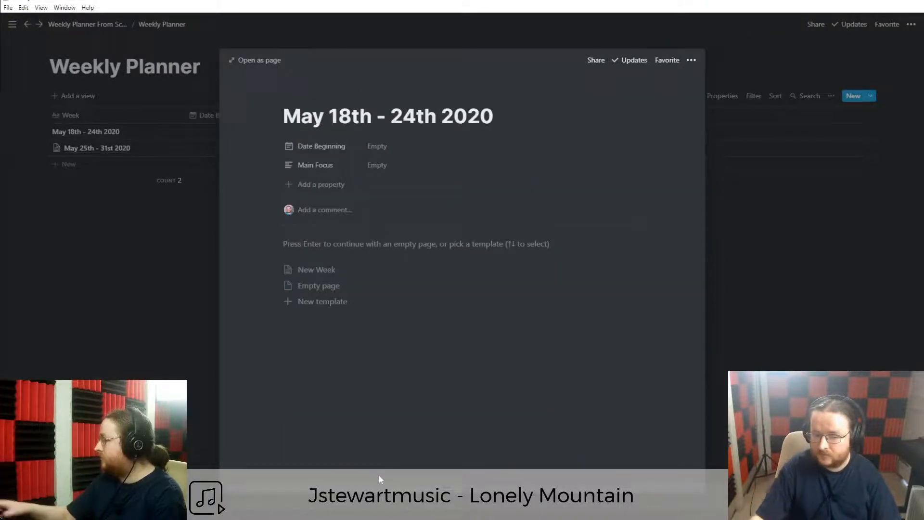
Fill the page from the New Week template and view it full-page.
left_click(320, 271)
left_click(255, 61)
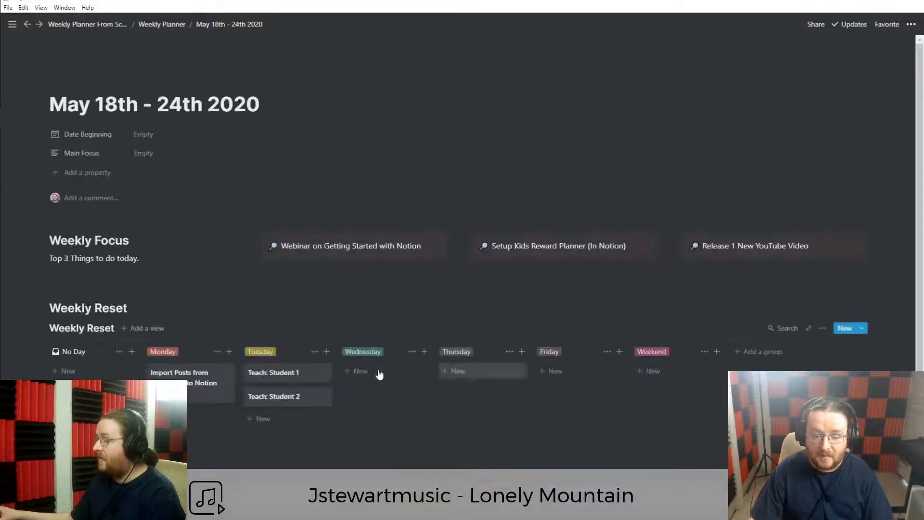
scroll(400, 374, "down", 1)
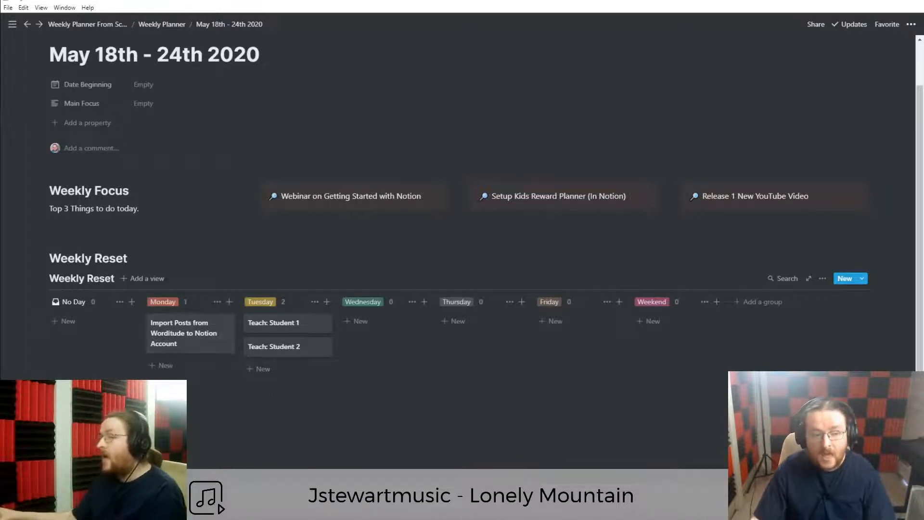
scroll(256, 371, "down", 1)
scroll(252, 367, "up", 3)
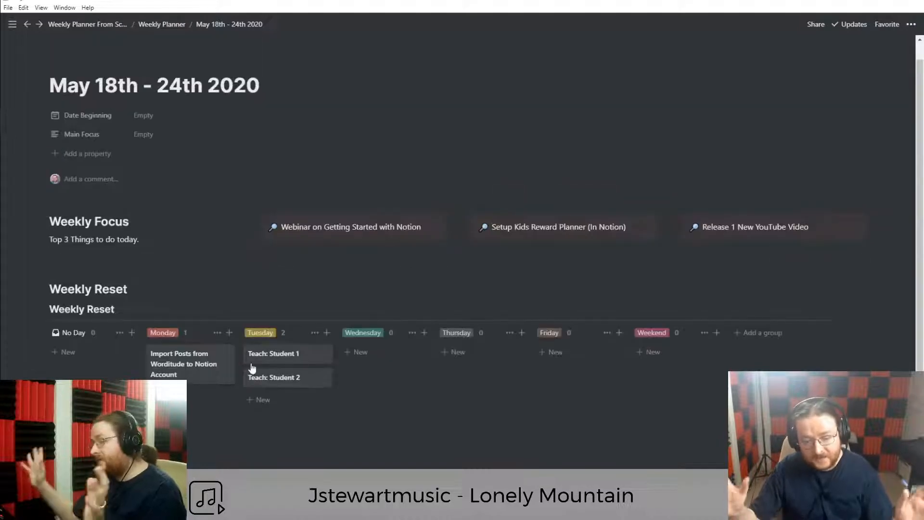
Navigate the breadcrumbs back to the Weekly Planner database table with its two week pages.
left_click(166, 25)
left_click(114, 24)
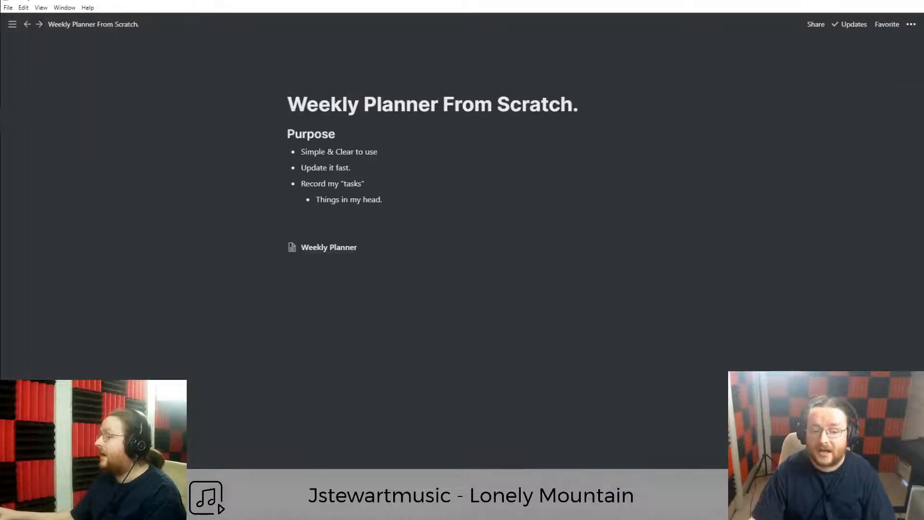
left_click(330, 249)
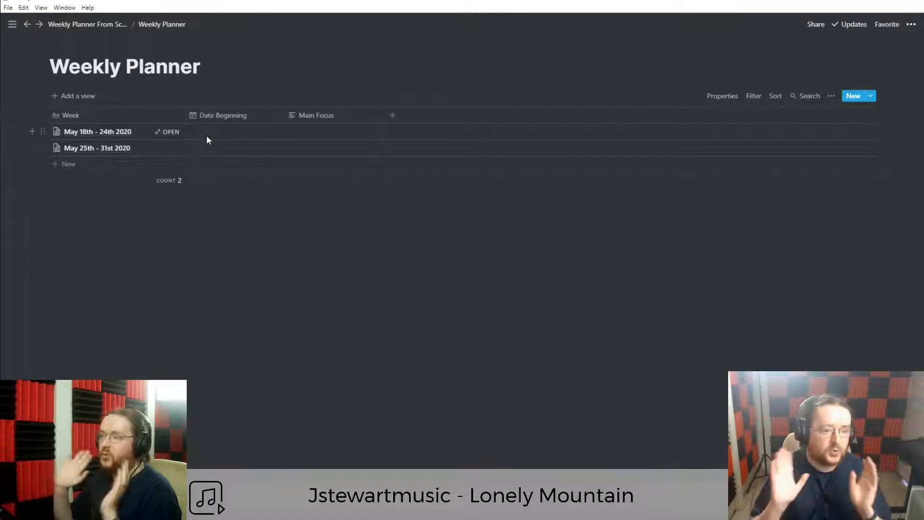
left_click(89, 25)
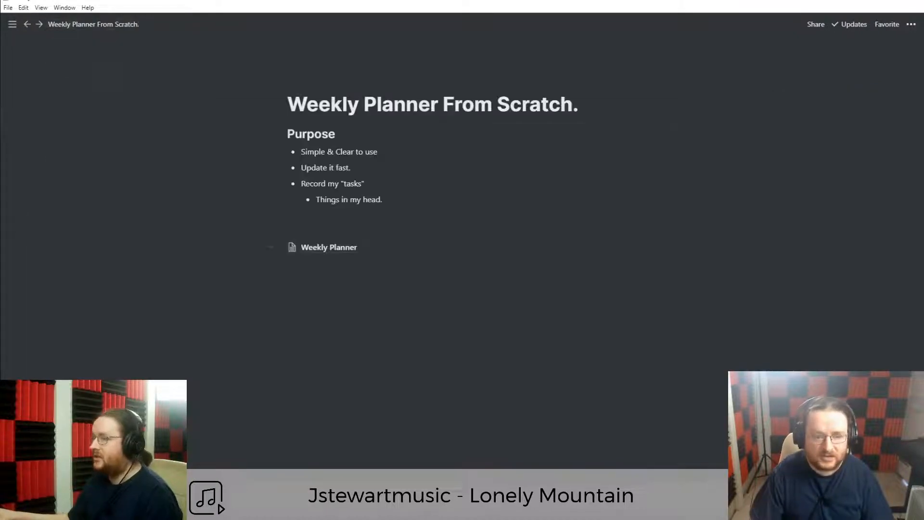
left_click(332, 248)
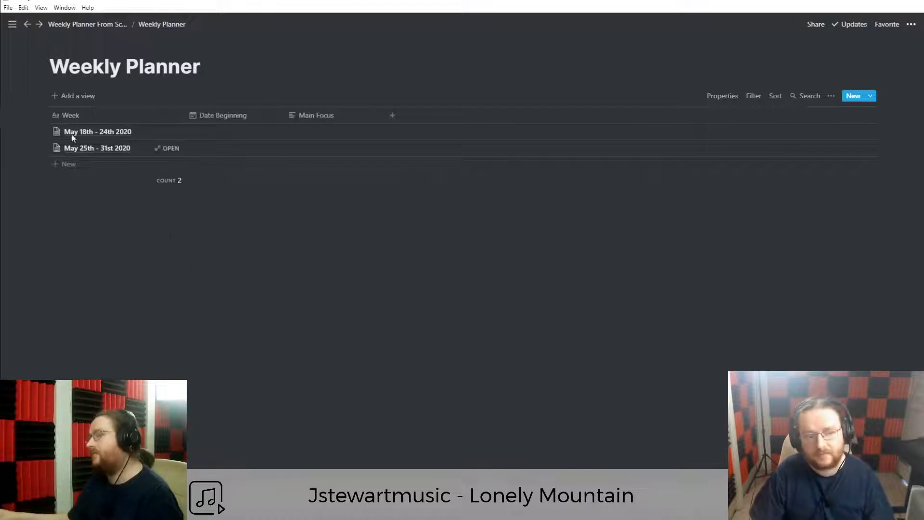
Add a new Gallery view to the Weekly Planner database.
left_click(79, 99)
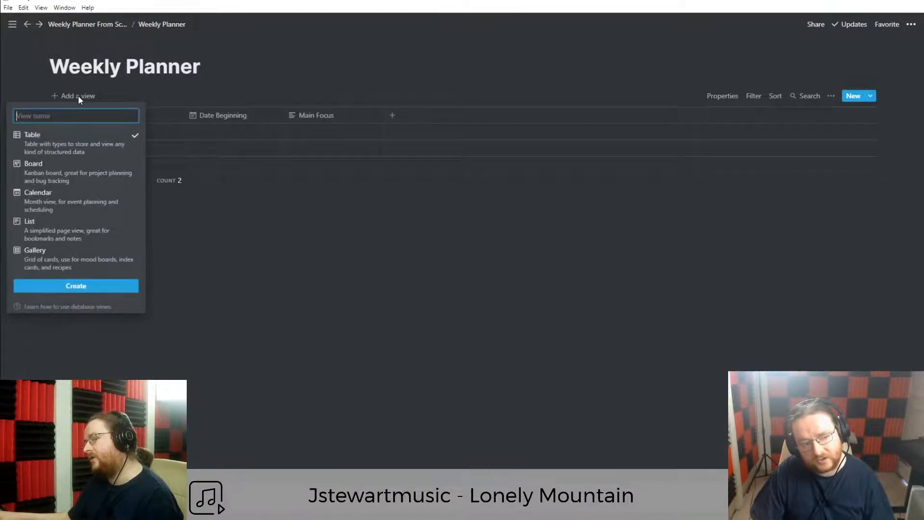
left_click(45, 262)
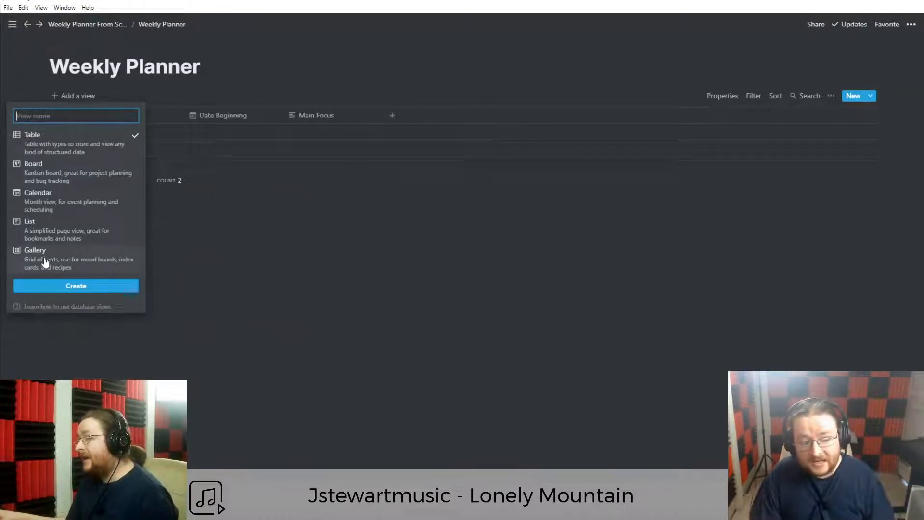
left_click(74, 286)
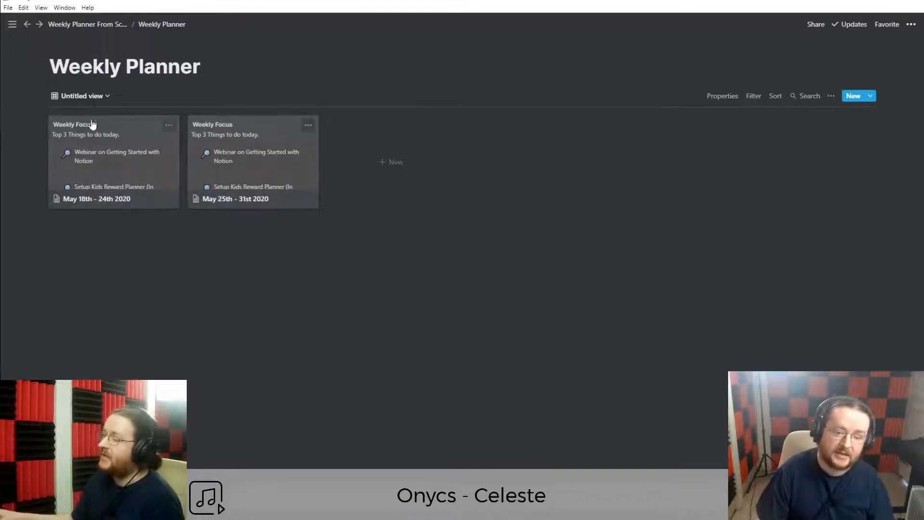
Delete the original Default table view.
left_click(102, 97)
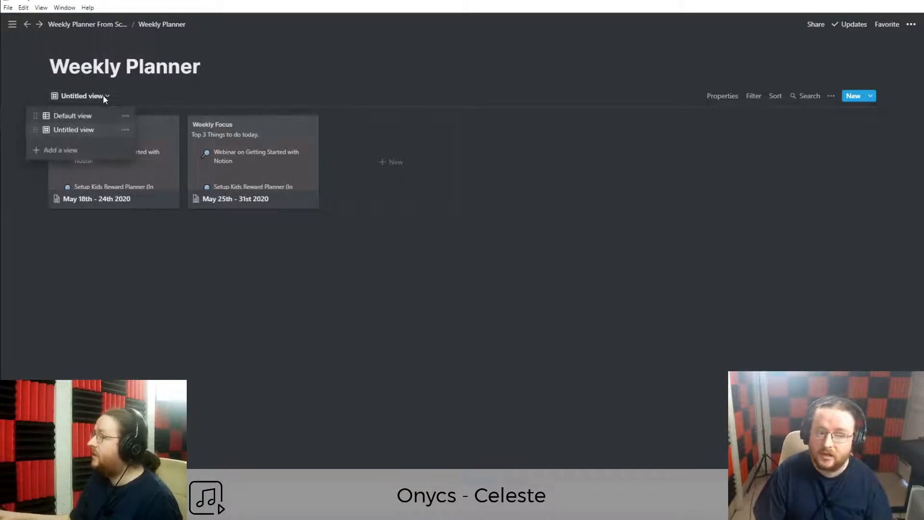
left_click(125, 116)
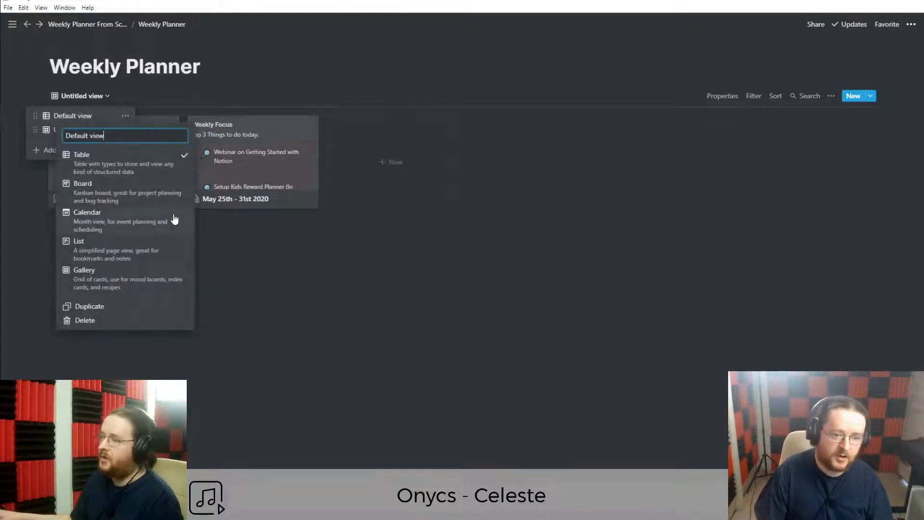
left_click(86, 322)
left_click(434, 279)
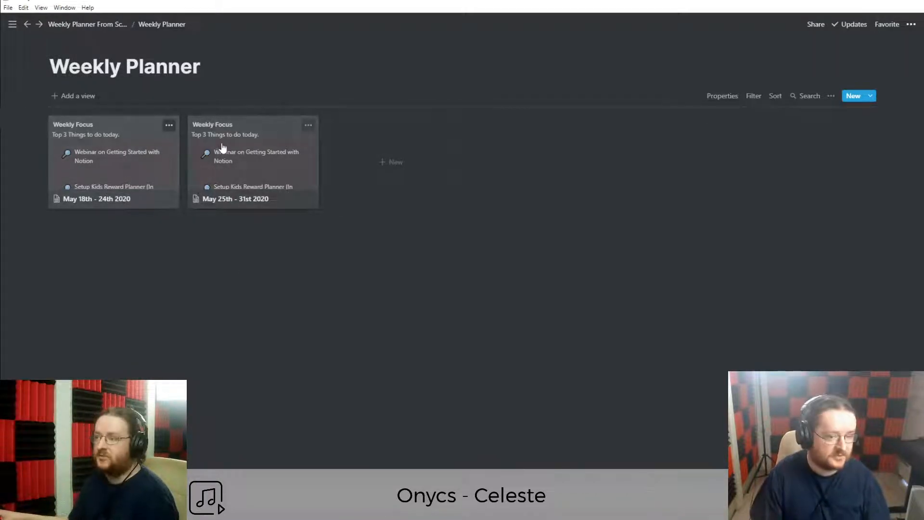
left_click(132, 176)
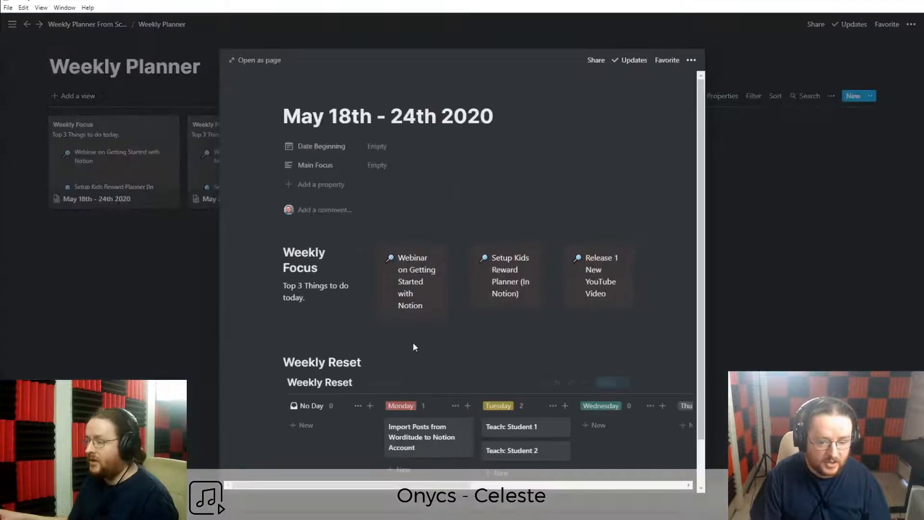
left_click(161, 297)
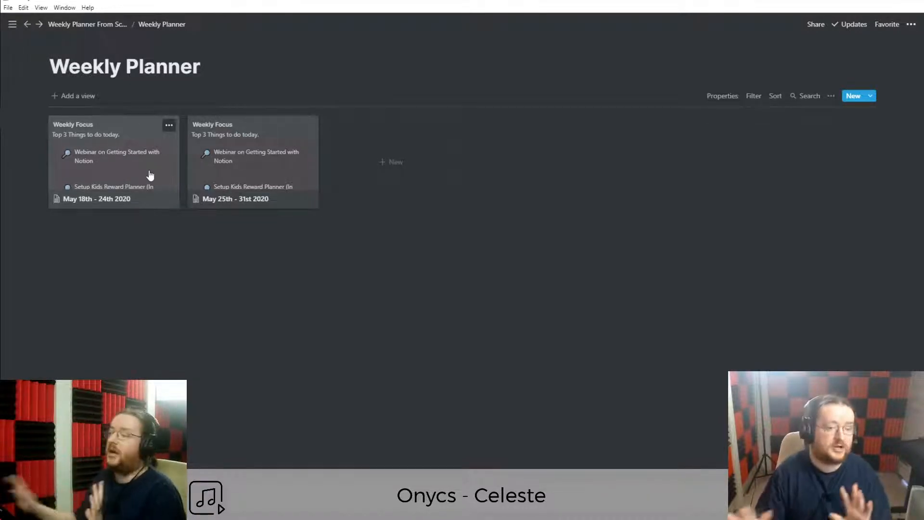
left_click(721, 101)
left_click(190, 275)
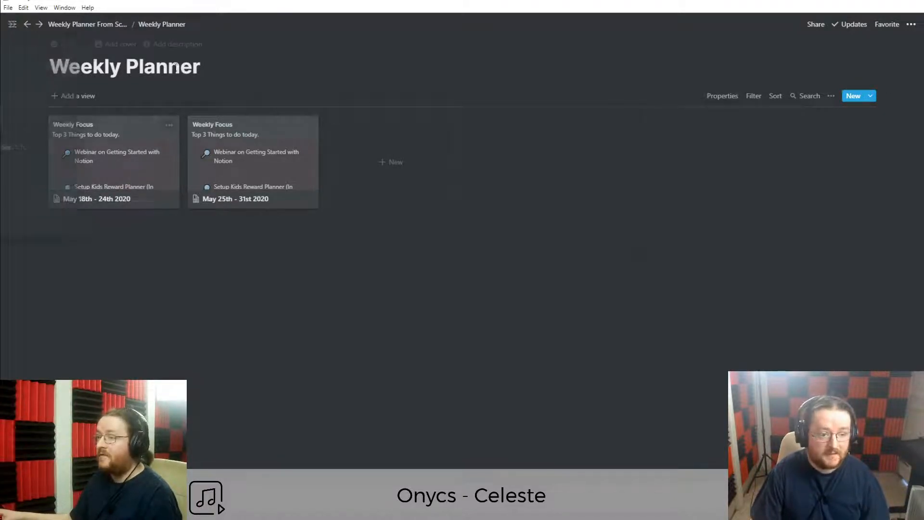
left_click(722, 96)
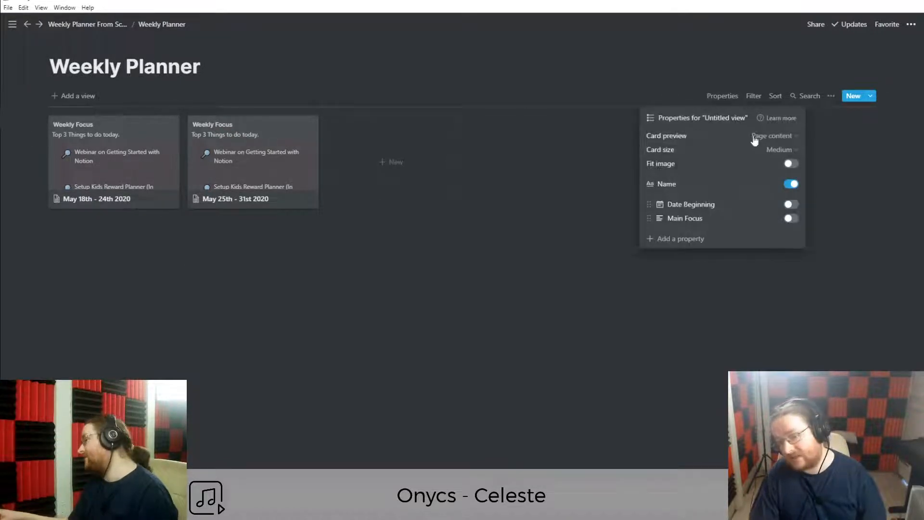
left_click(771, 136)
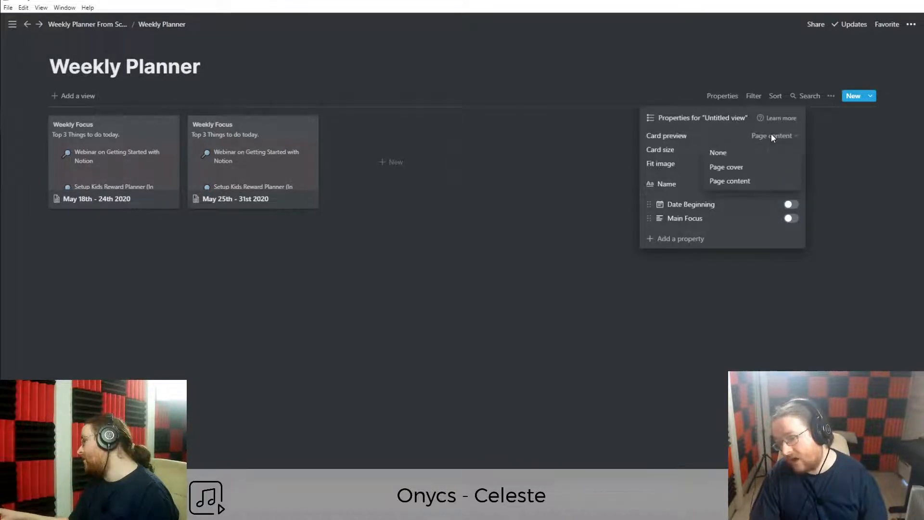
left_click(734, 169)
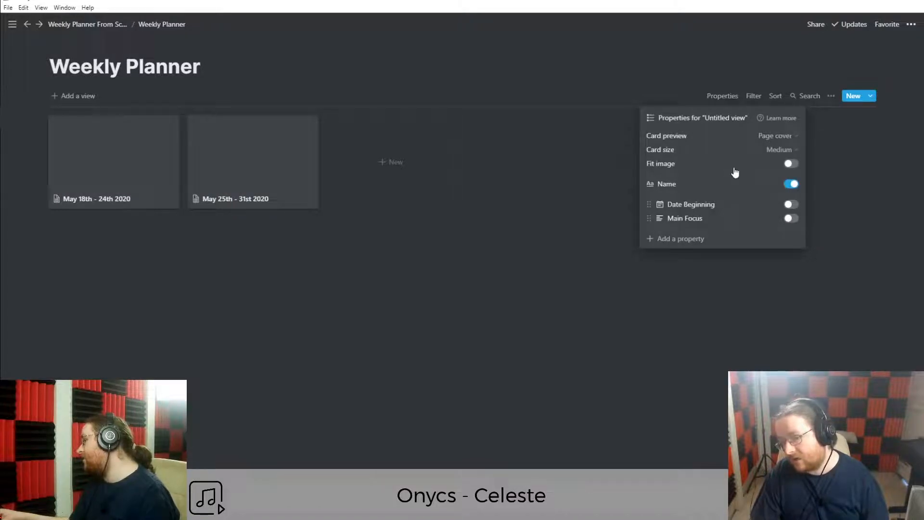
left_click(276, 290)
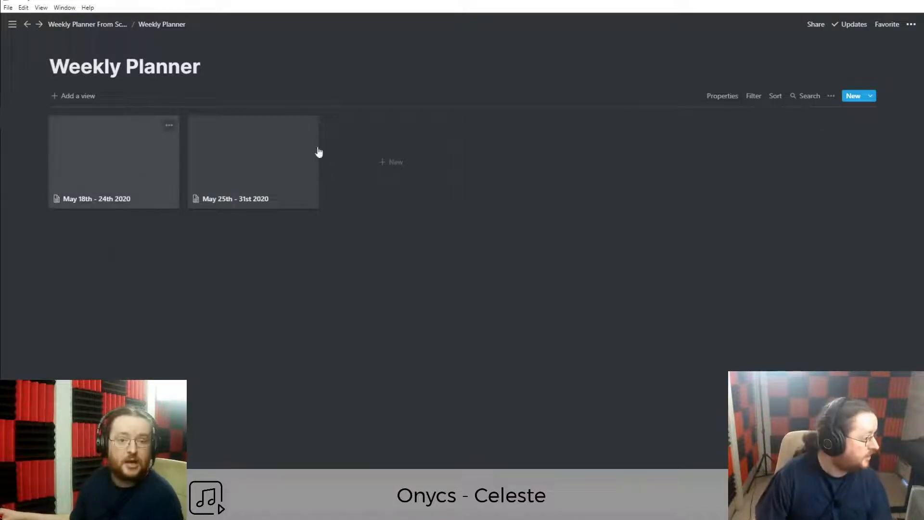
mouse_move(1, 195)
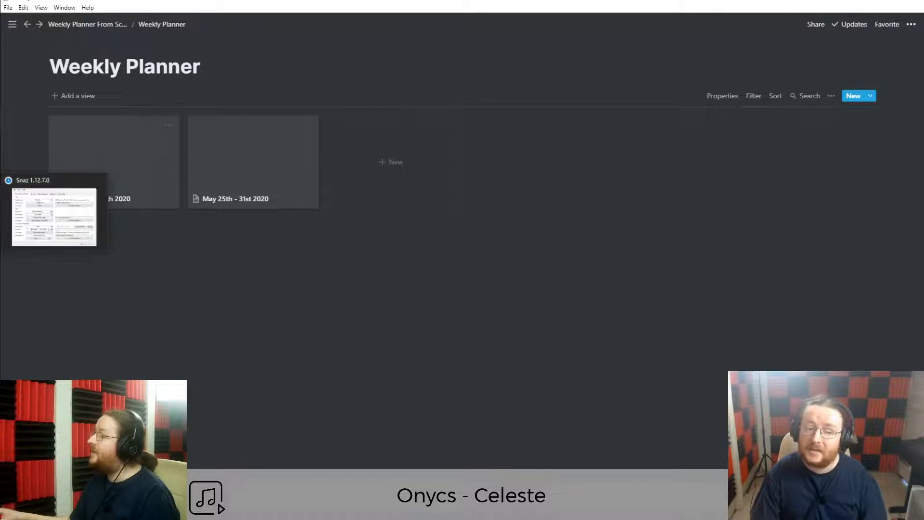
Open the May 18th - 24th 2020 week card as a full page.
left_click(121, 190)
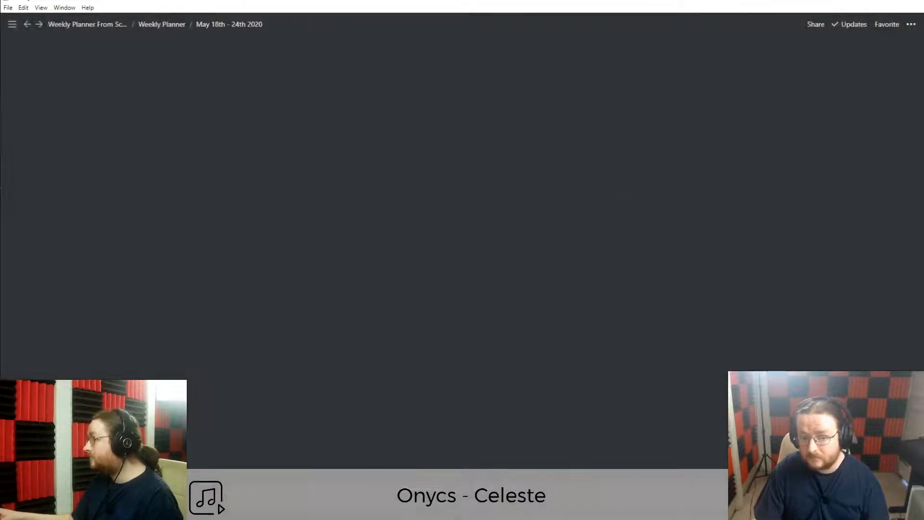
left_click(233, 60)
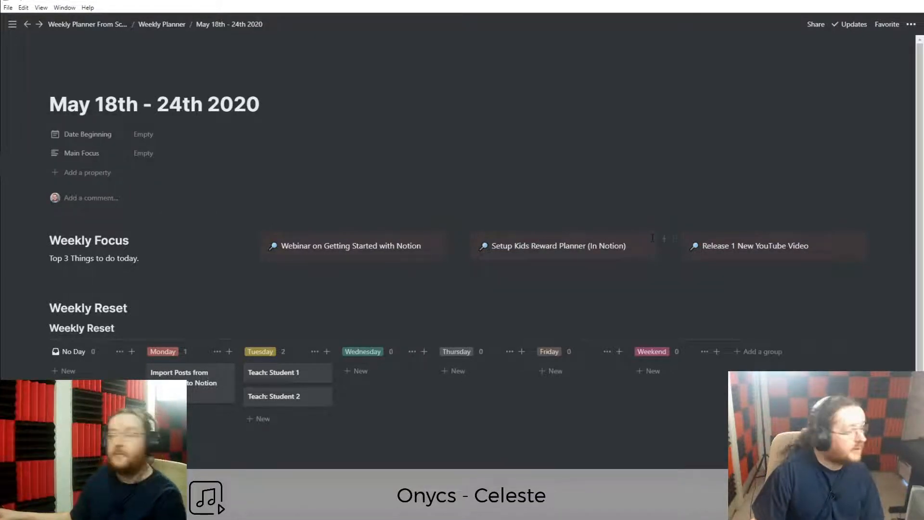
scroll(522, 321, "down", 1)
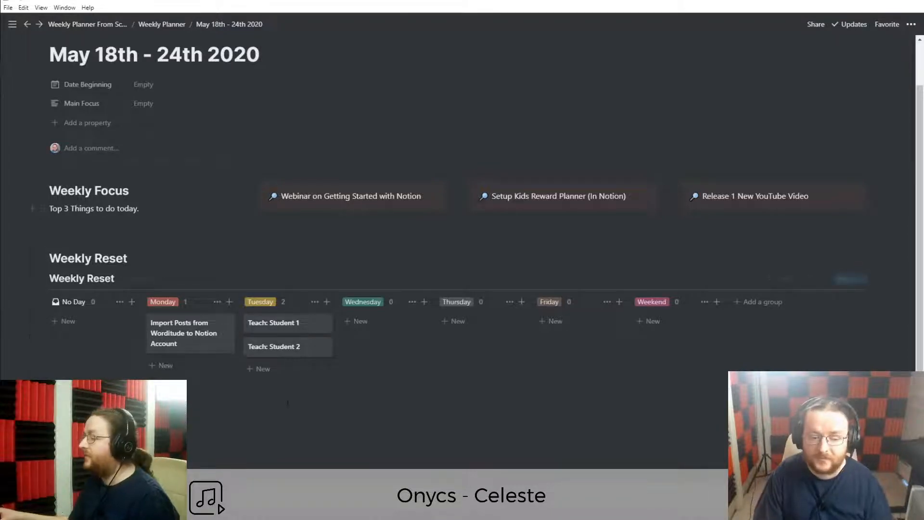
scroll(193, 101, "up", 1)
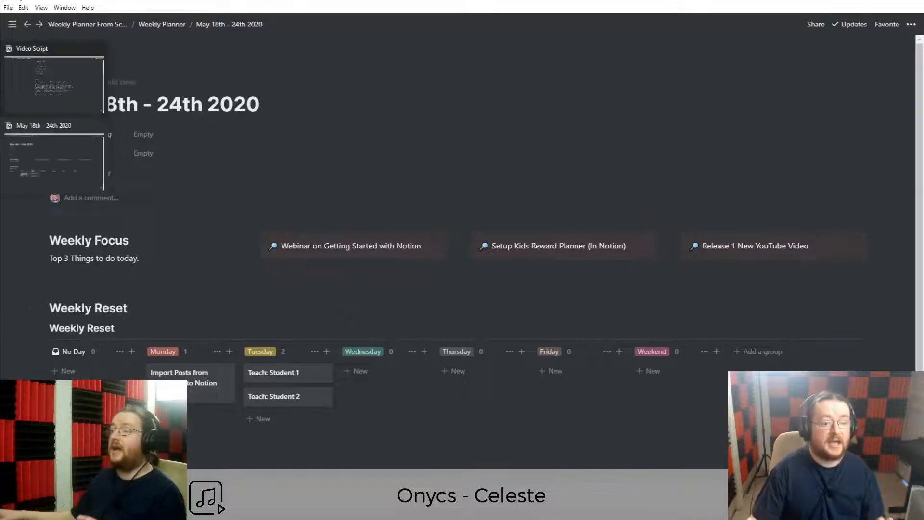
Give the page a sky photo cover from an Unsplash search for 'Sunny', then return to the gallery.
left_click(130, 86)
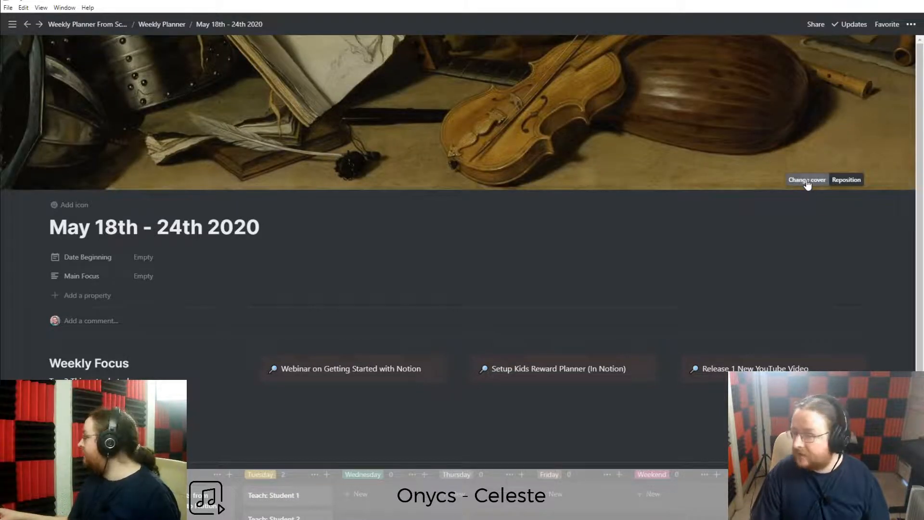
left_click(808, 180)
left_click(761, 206)
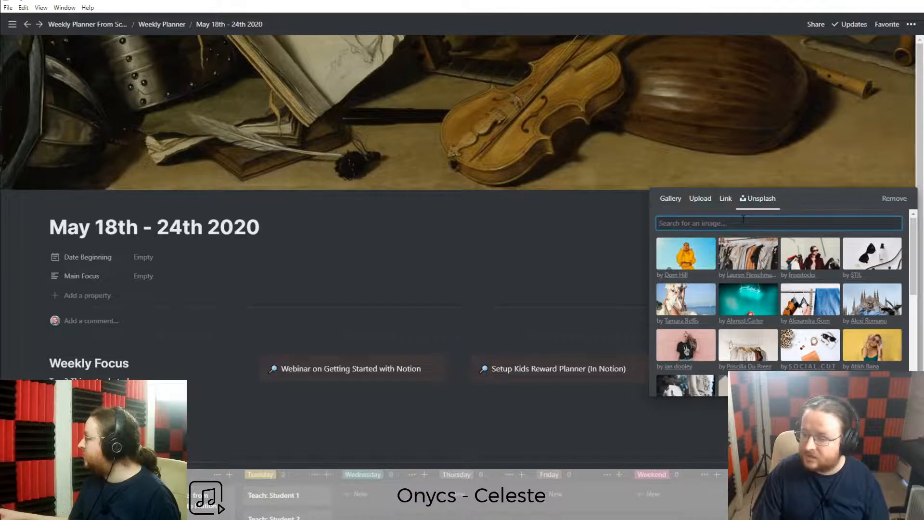
type("Sunny Day")
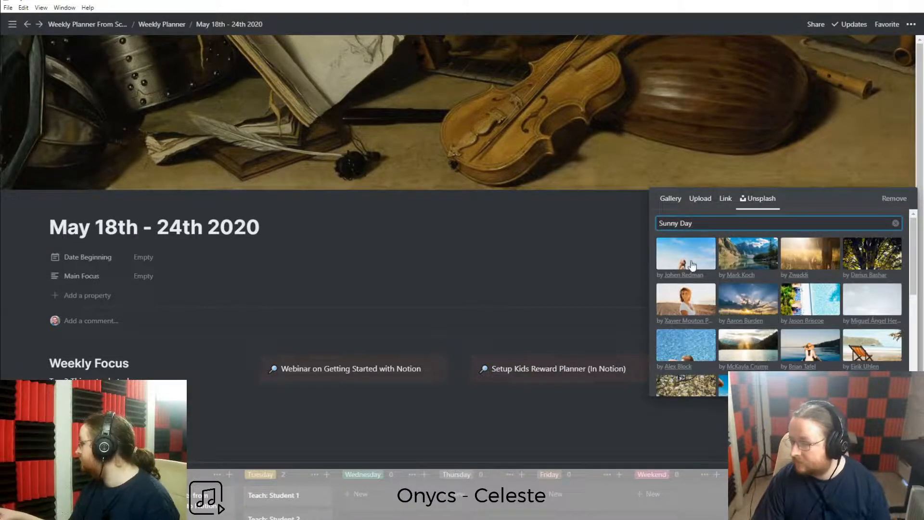
left_click(746, 300)
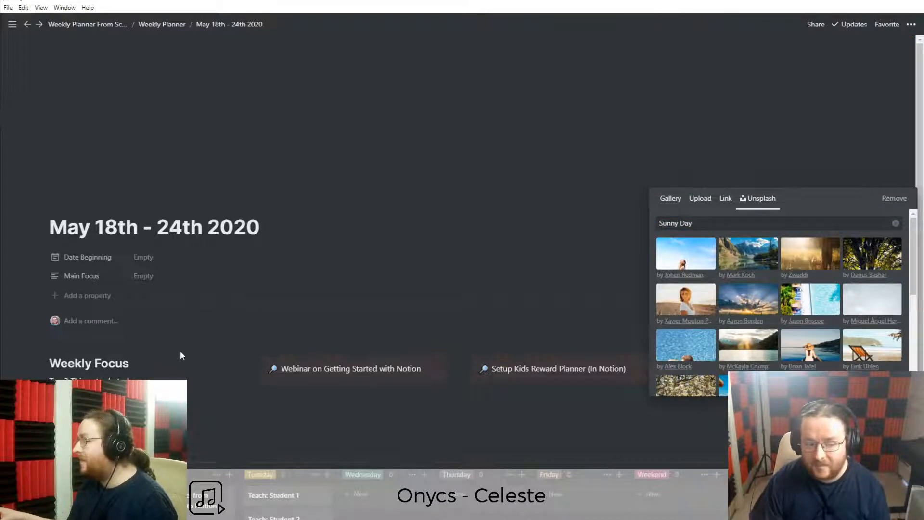
key("Escape")
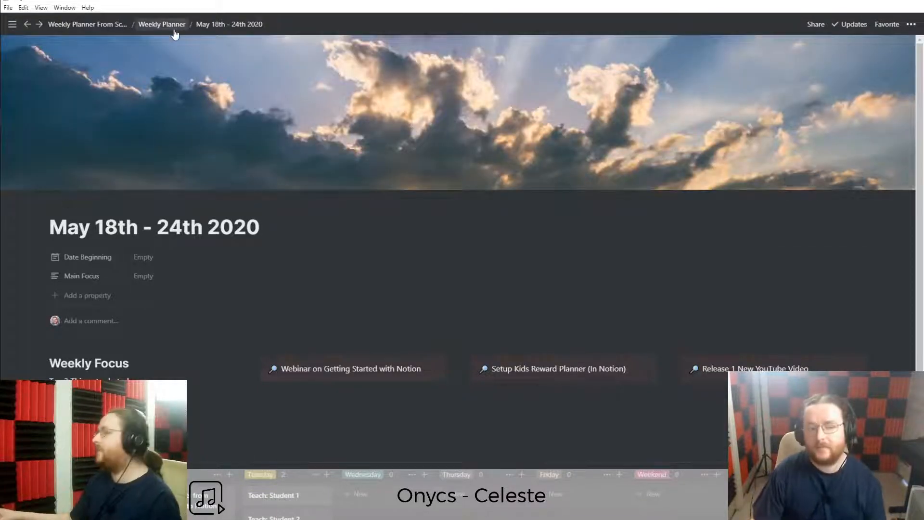
left_click(155, 30)
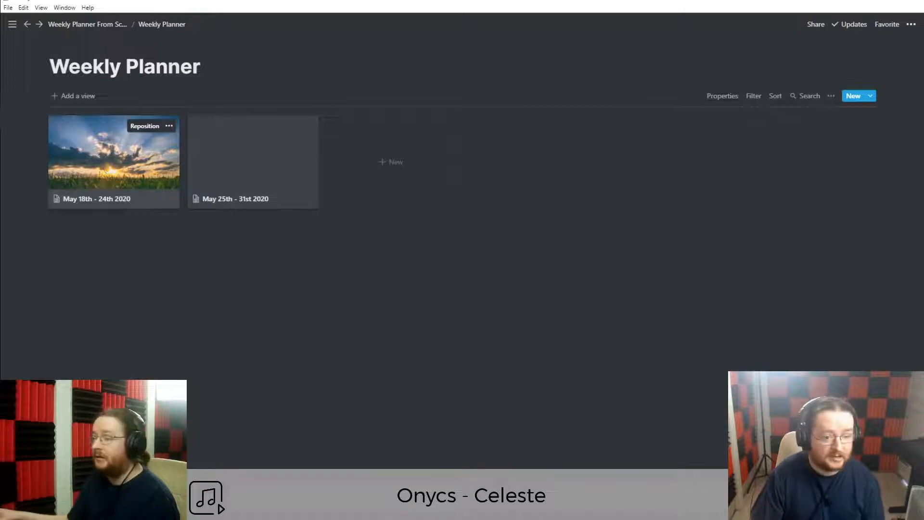
Open the May 25th - 31st 2020 week card as a full page.
left_click(253, 175)
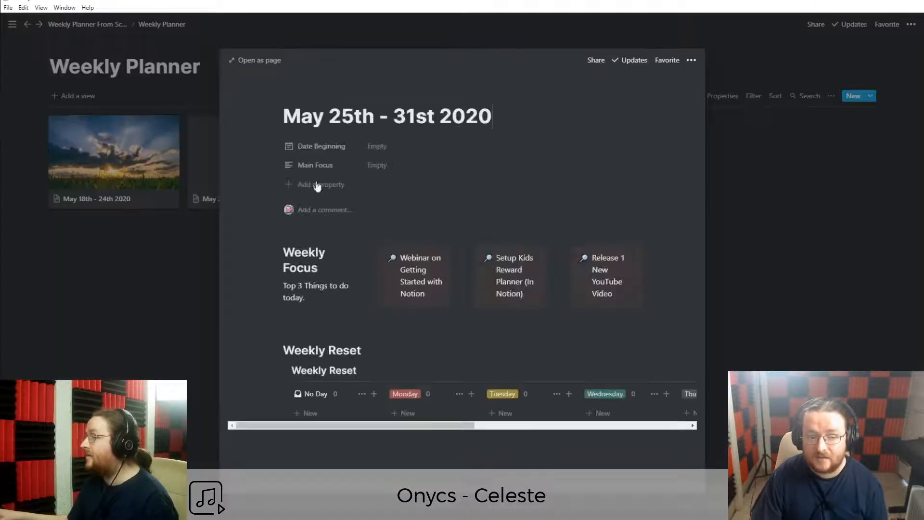
left_click(133, 268)
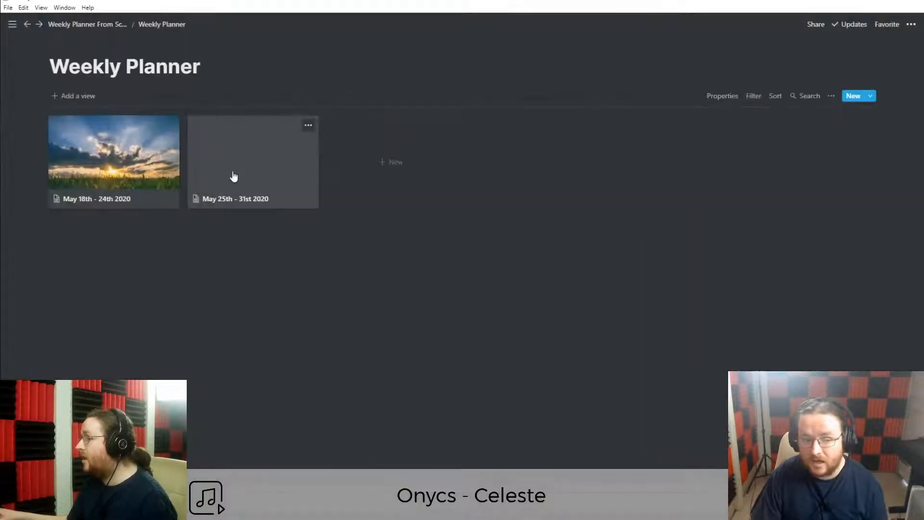
left_click(233, 174)
left_click(251, 62)
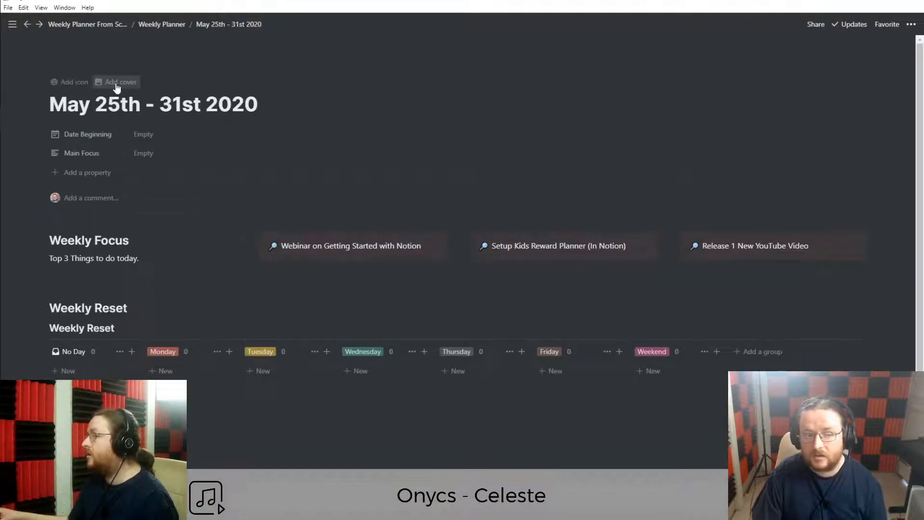
Set a laptop photo from an Unsplash 'Webinar' search as the cover, then return to the gallery.
left_click(113, 82)
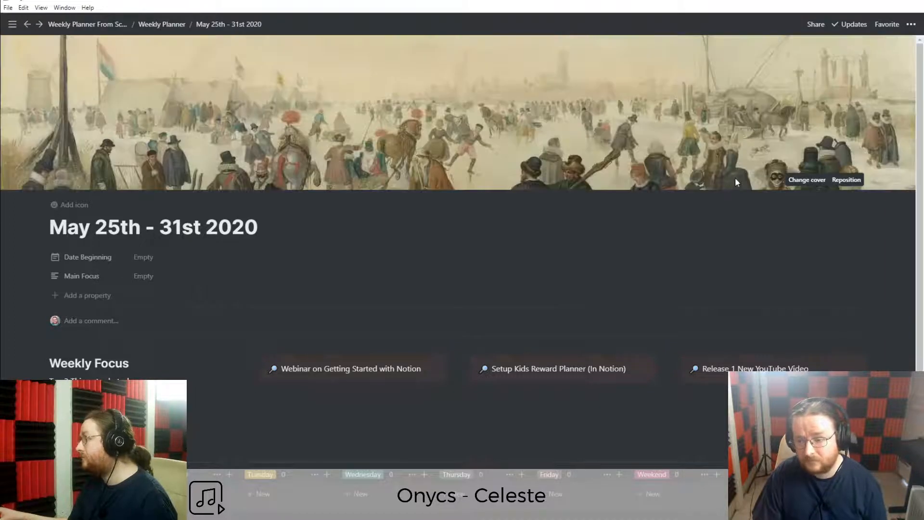
left_click(808, 180)
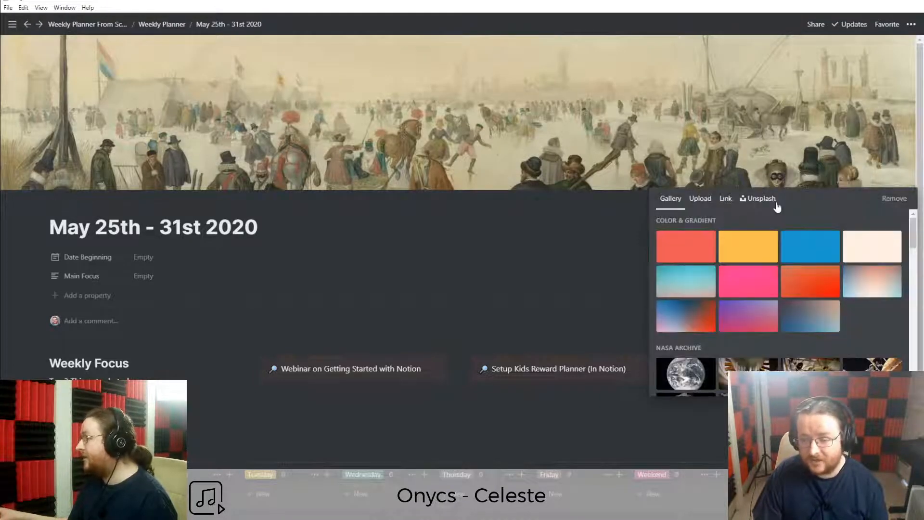
left_click(759, 200)
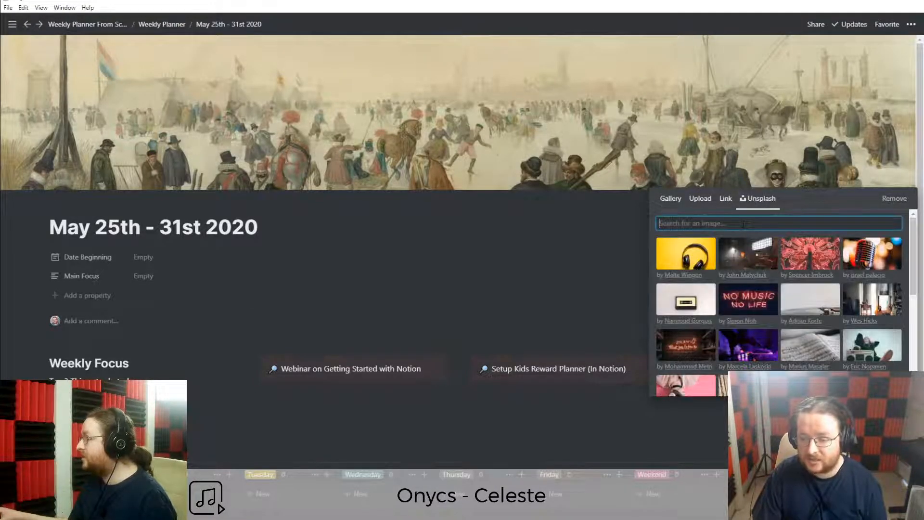
type("Webinar")
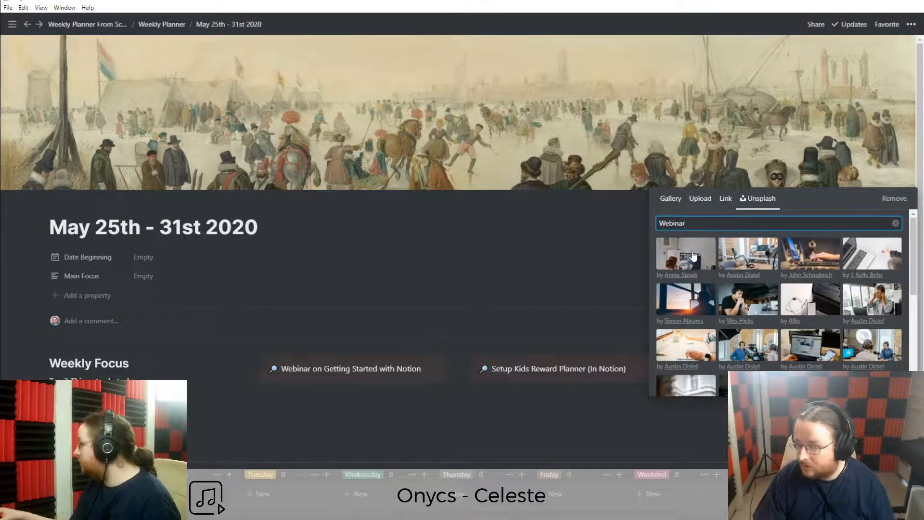
left_click(799, 262)
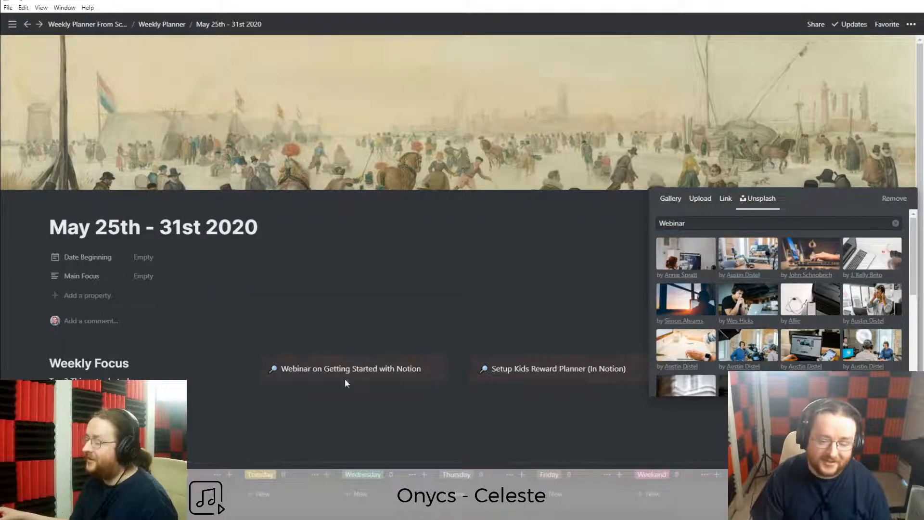
left_click(800, 257)
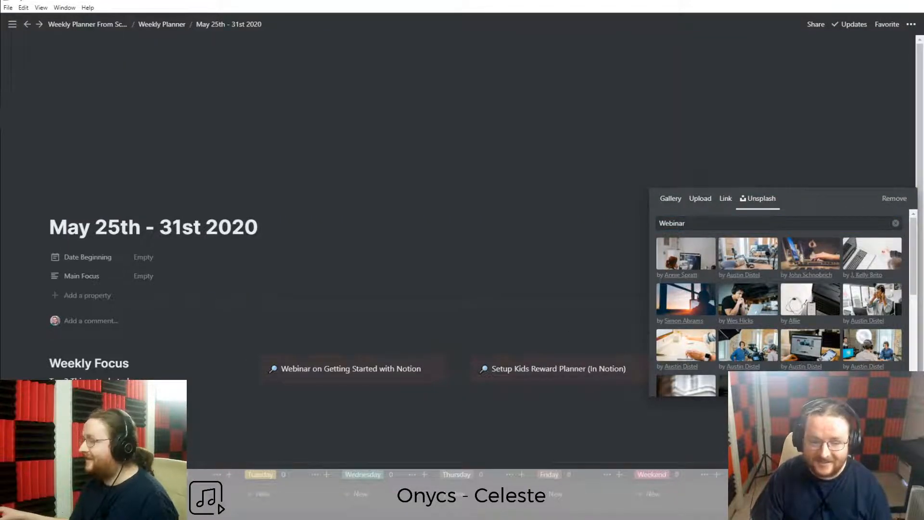
left_click(201, 425)
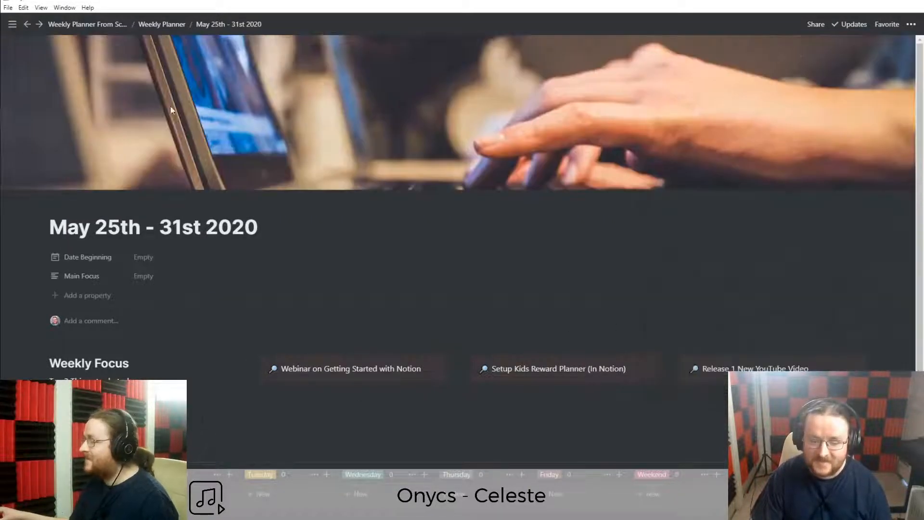
left_click(163, 25)
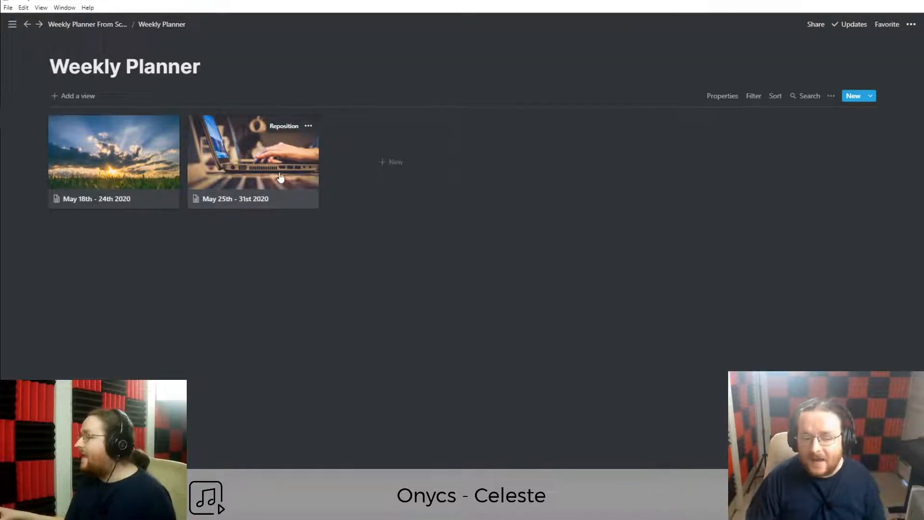
On the May 18th - 24th 2020 page, set Date Beginning to May 18, 2020.
left_click(109, 187)
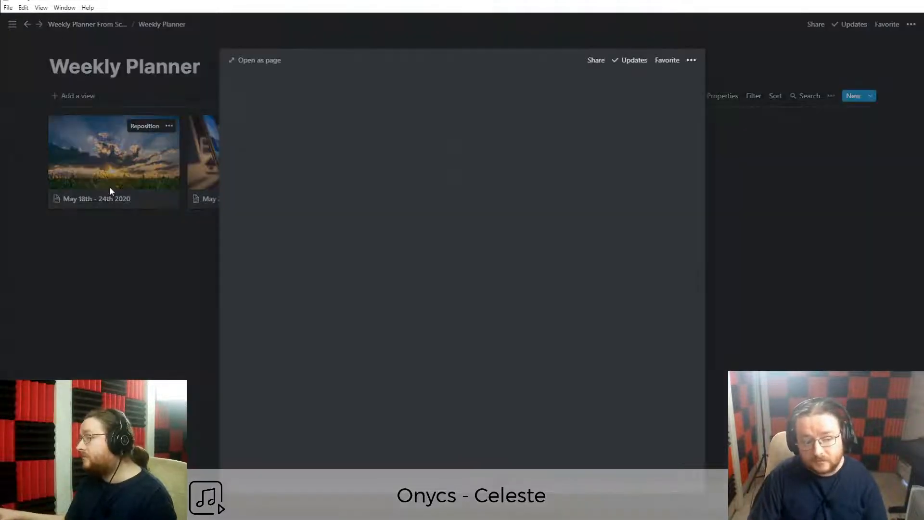
left_click(262, 67)
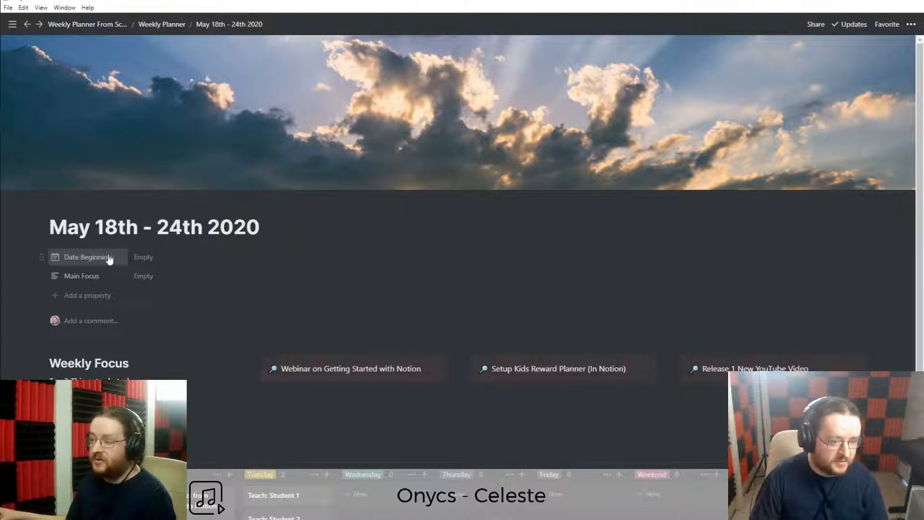
left_click(165, 259)
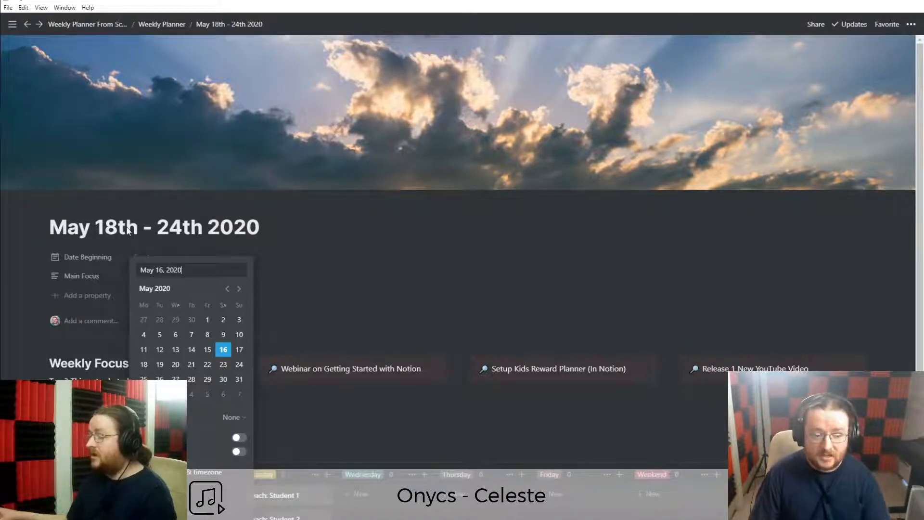
left_click(144, 364)
left_click(13, 284)
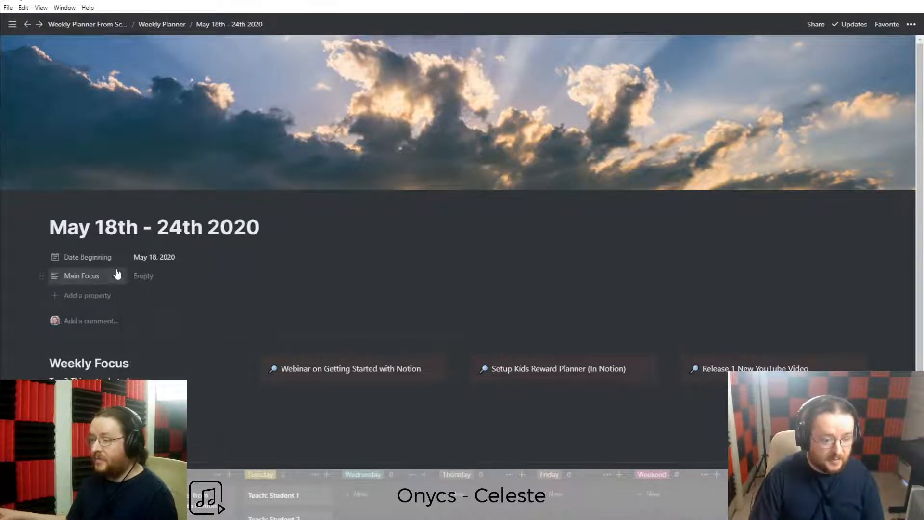
left_click(155, 263)
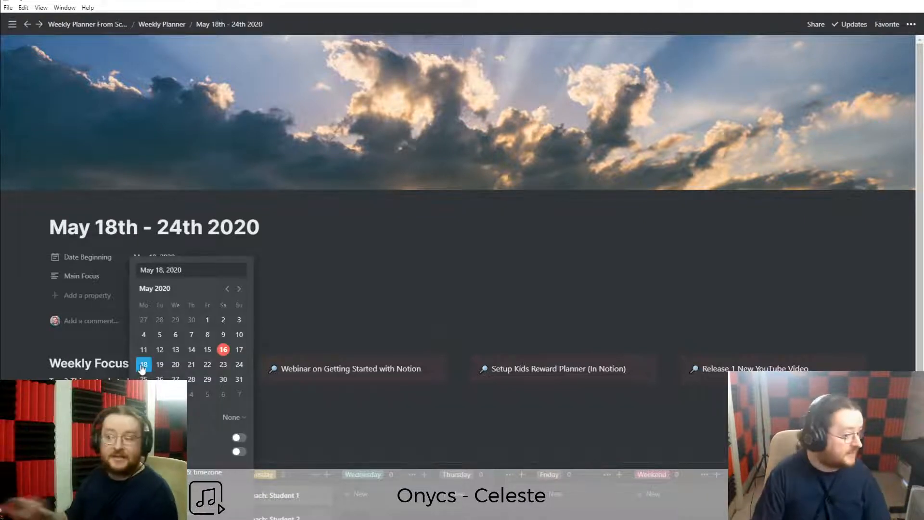
Rename the Date Beginning property to 'Dates'.
left_click(82, 257)
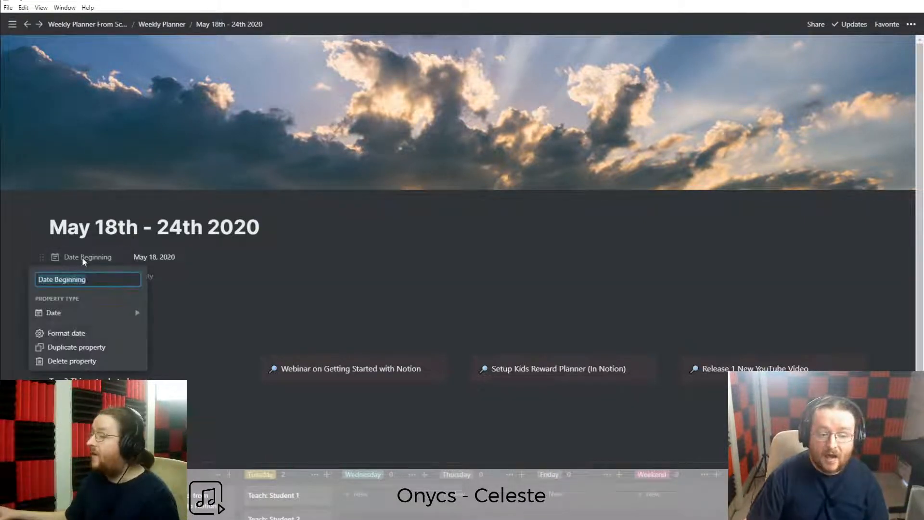
key("BackSpace")
type("Dates")
key("Return")
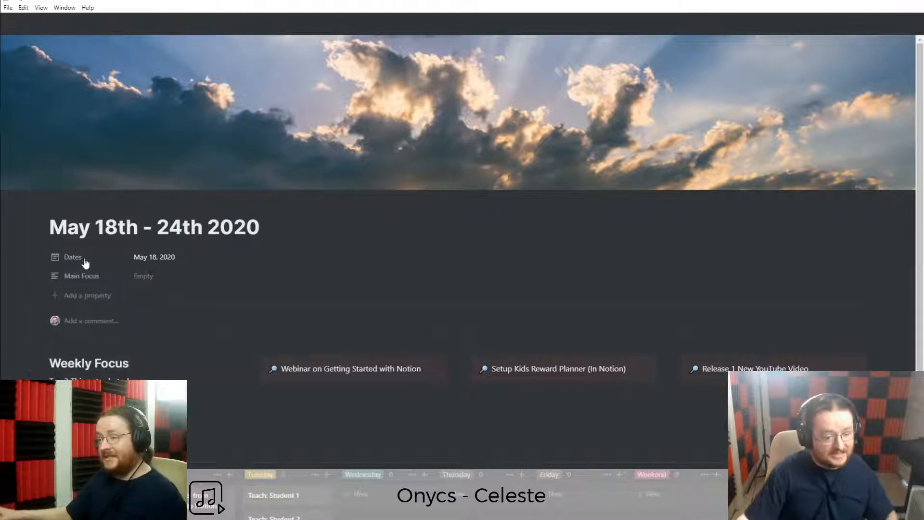
Add an end date so Dates spans May 18–24, 2020, then return to the gallery.
left_click(182, 261)
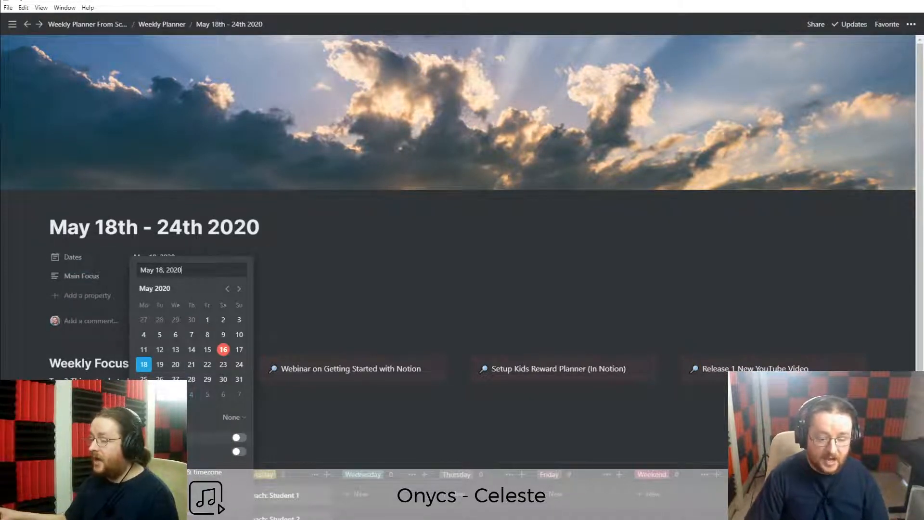
left_click(238, 438)
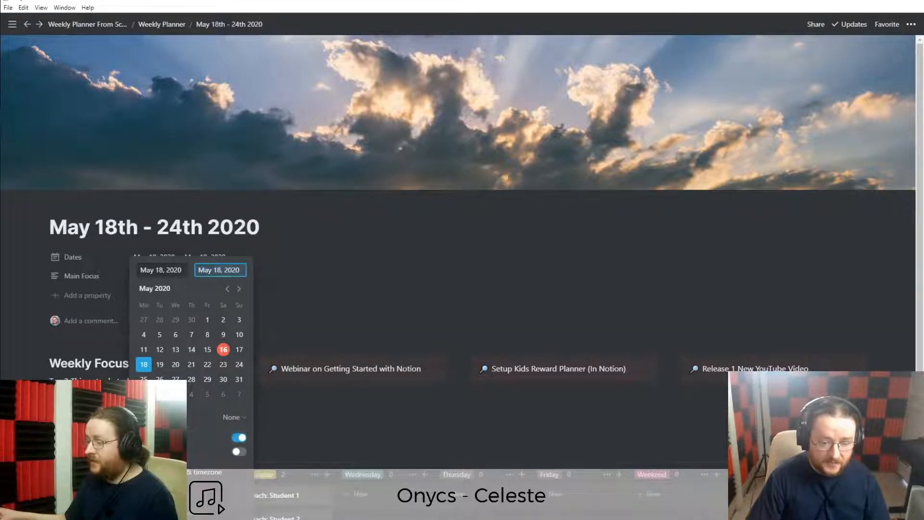
left_click(237, 367)
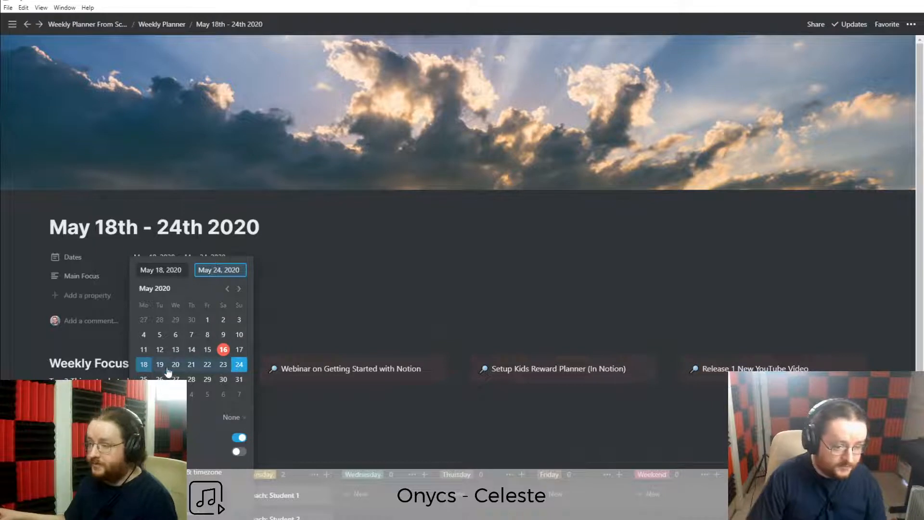
left_click(31, 336)
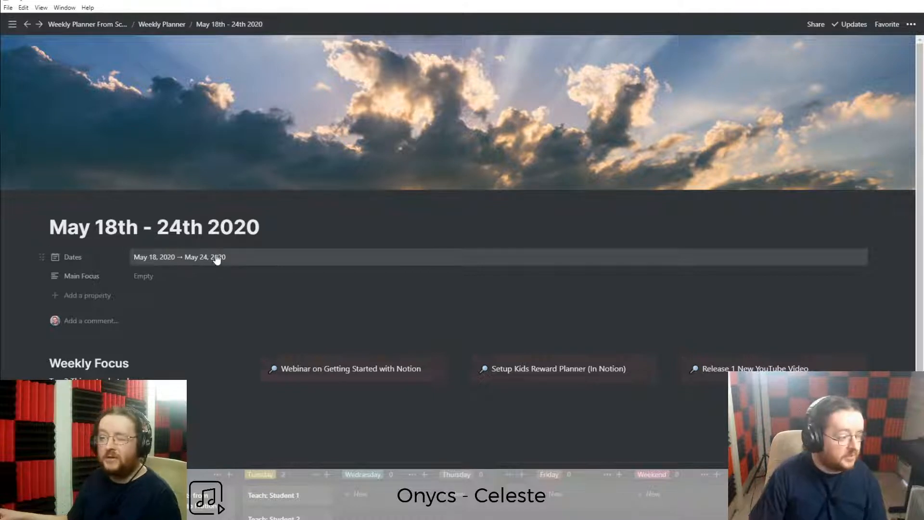
scroll(148, 144, "down", 2)
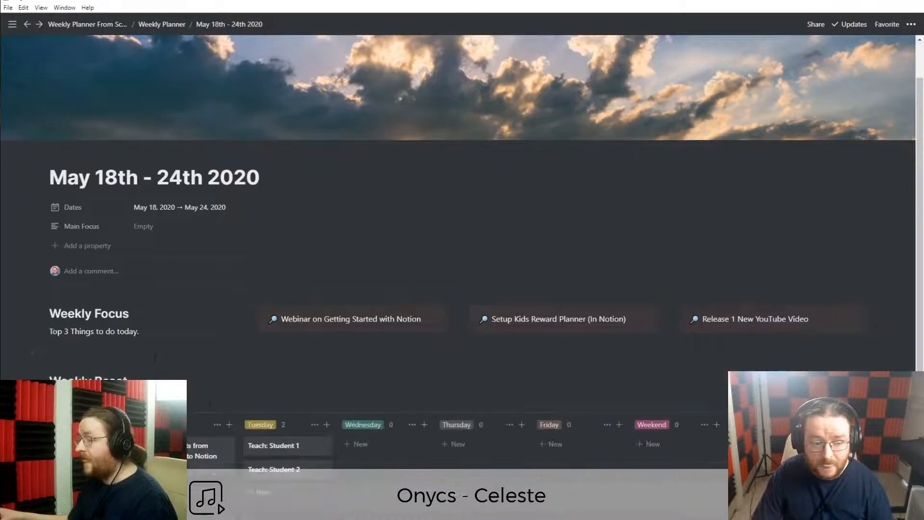
scroll(148, 143, "up", 2)
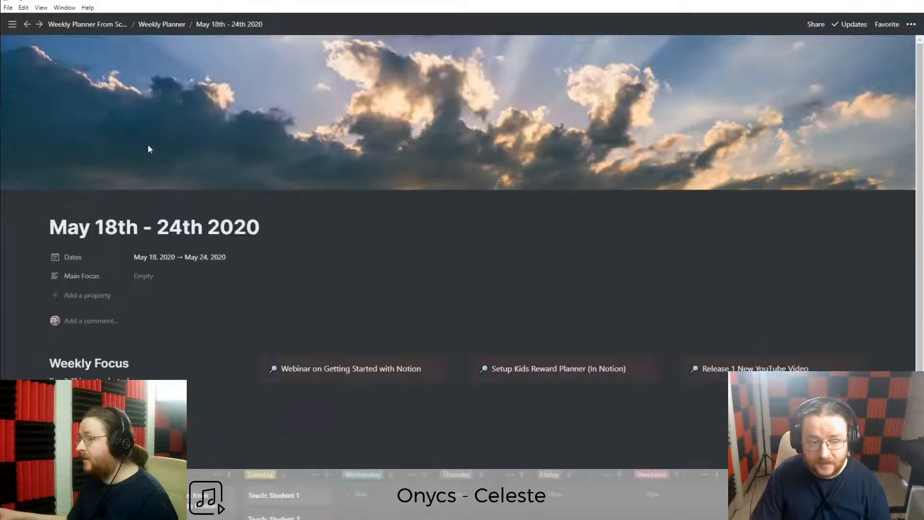
left_click(166, 24)
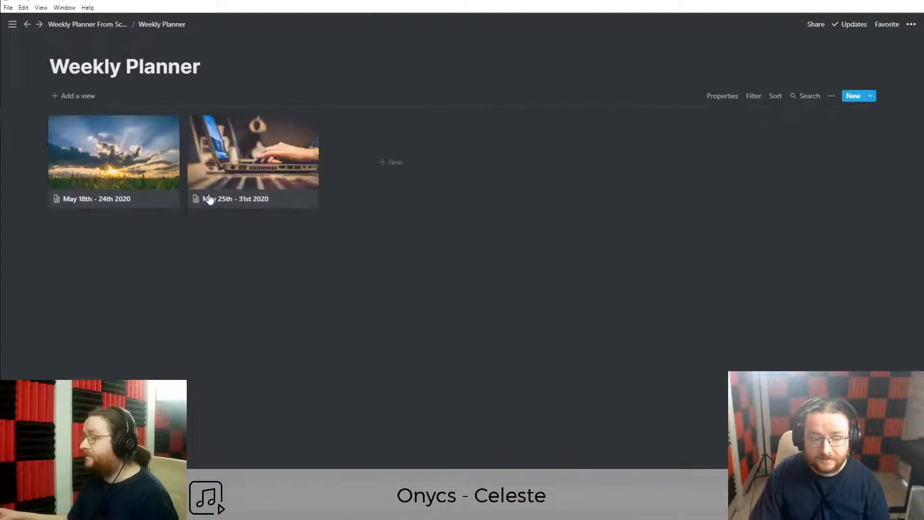
Set the May 25th - 31st 2020 page's Dates to the range May 25–31.
left_click(241, 183)
left_click(384, 246)
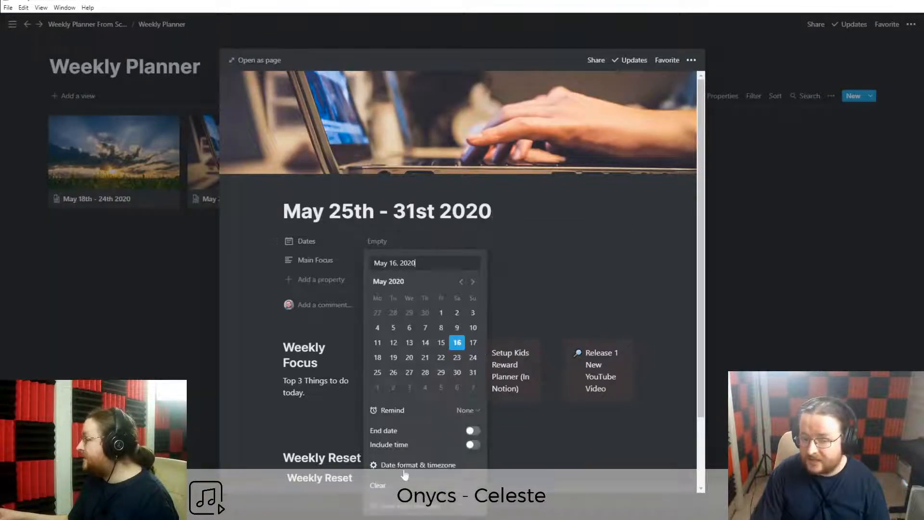
left_click(378, 373)
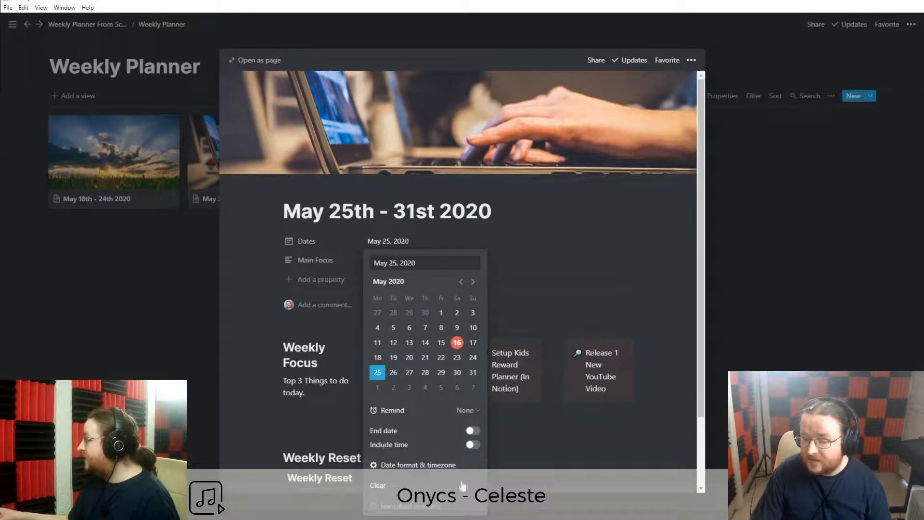
left_click(472, 432)
left_click(473, 373)
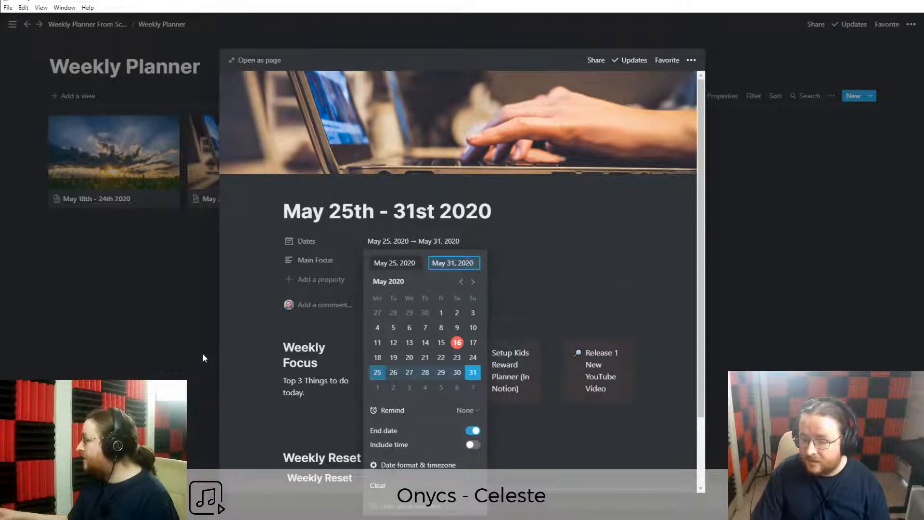
left_click(241, 336)
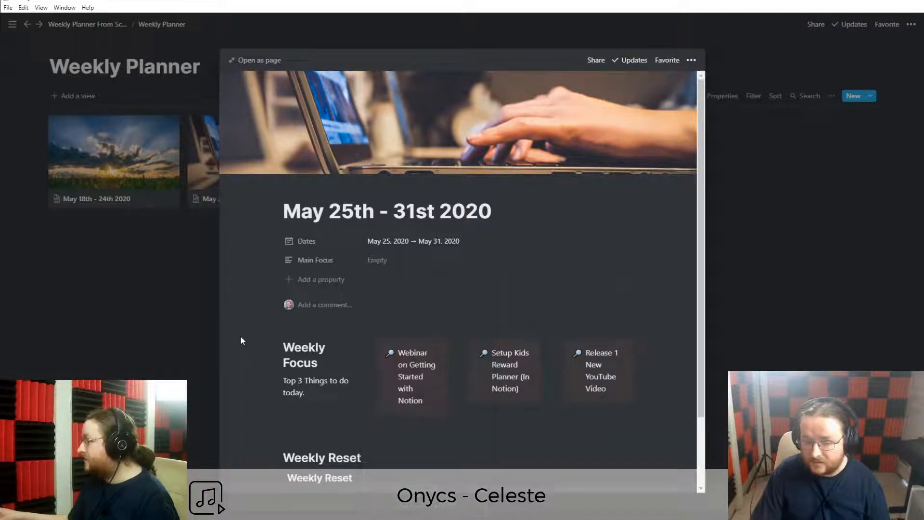
left_click(131, 358)
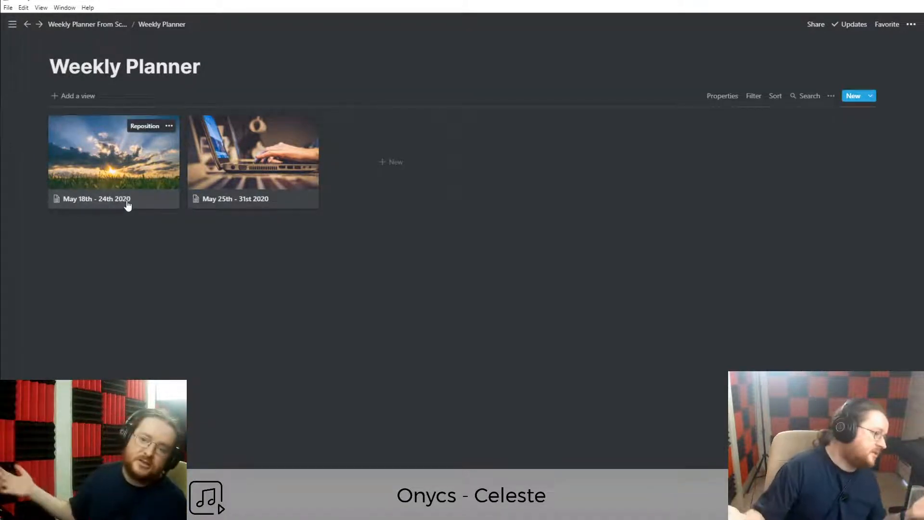
Turn on the Dates property so it shows on the gallery cards.
left_click(717, 98)
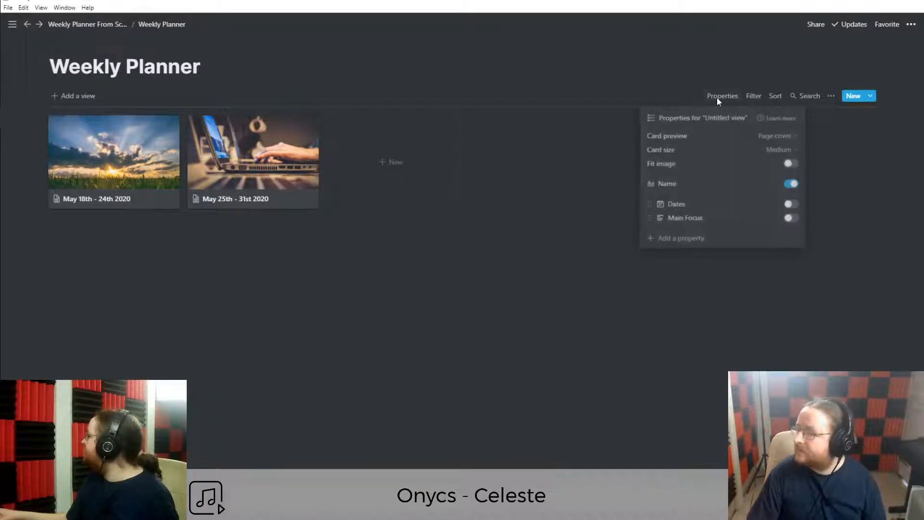
left_click(717, 96)
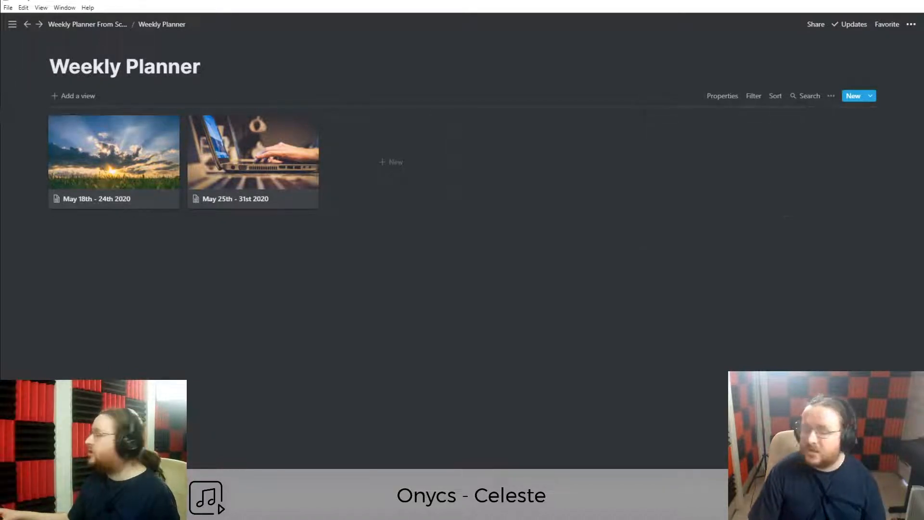
left_click(726, 95)
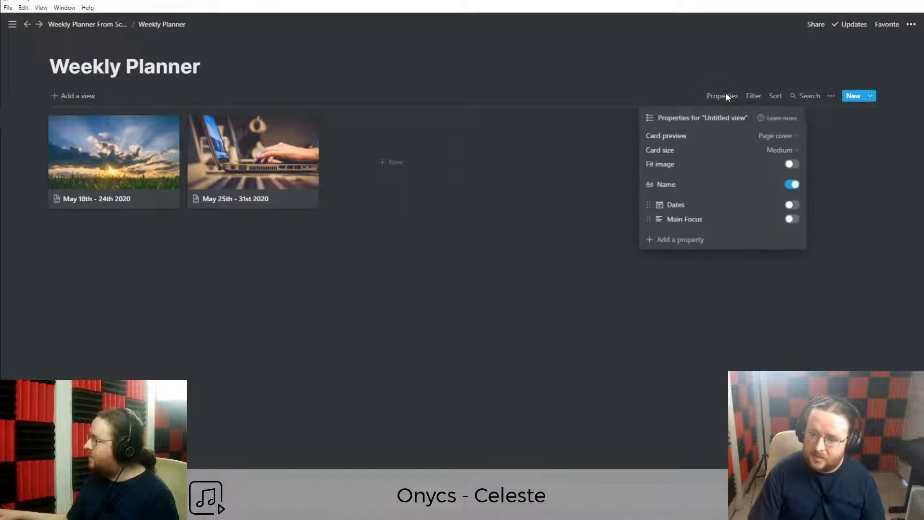
left_click(791, 206)
left_click(134, 299)
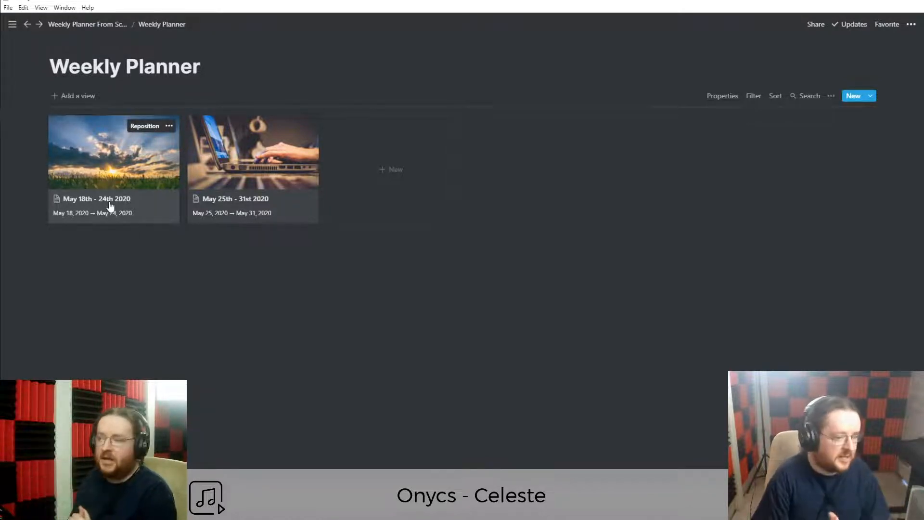
Rename the May 18th - 24th 2020 page to 'Getting Started Webinar'.
left_click(125, 208)
triple_click(362, 212)
scroll(466, 256, "down", 3)
scroll(383, 304, "up", 3)
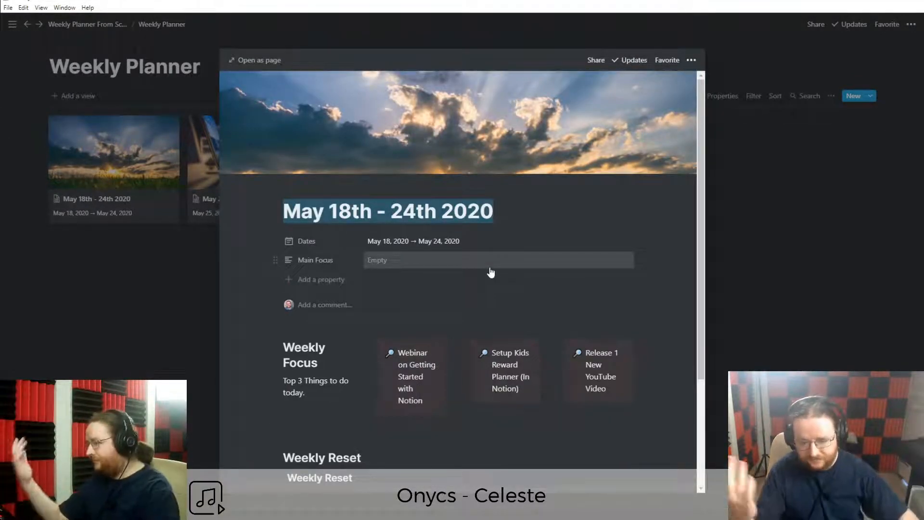
type("Web")
key("BackSpace")
key("BackSpace")
key("BackSpace")
type("Getting ")
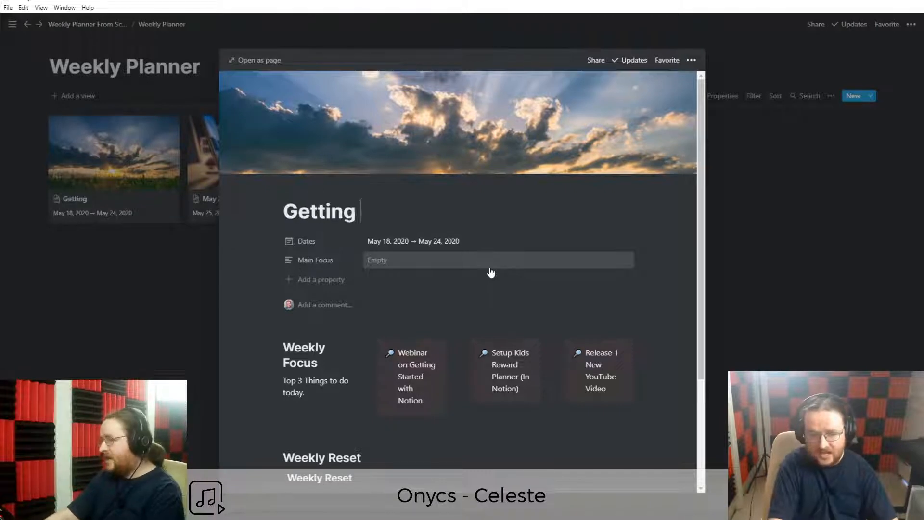
type("Started Webinar")
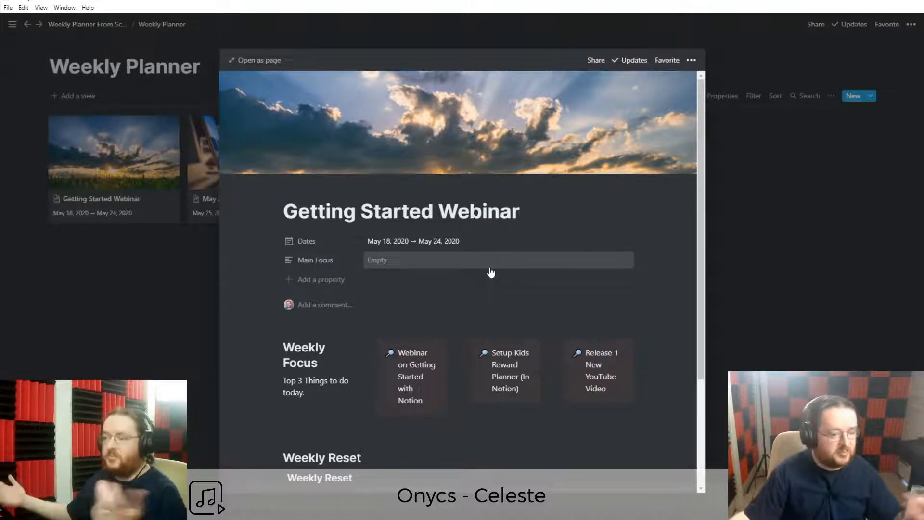
left_click(93, 314)
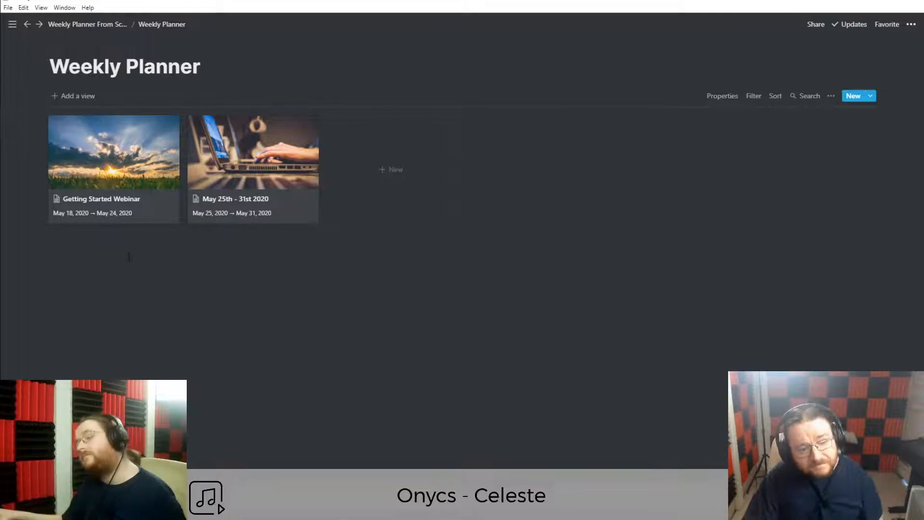
left_click(141, 207)
Go up to the Weekly Planner From Scratch. page and dock the sidebar open beside it.
left_click(61, 218)
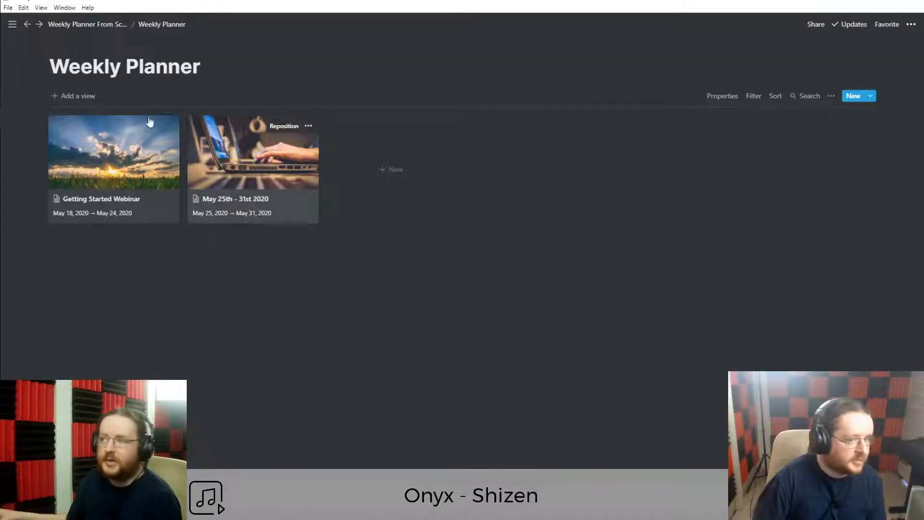
left_click(87, 25)
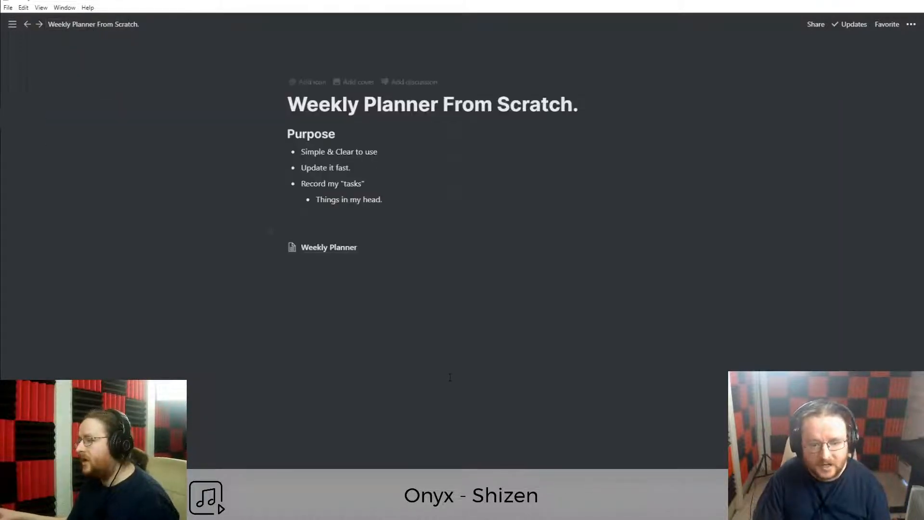
mouse_move(15, 28)
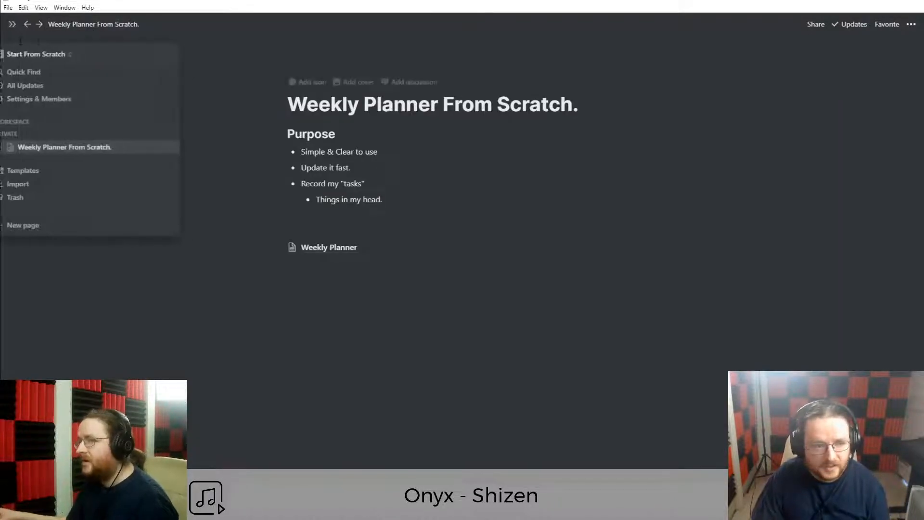
left_click(15, 28)
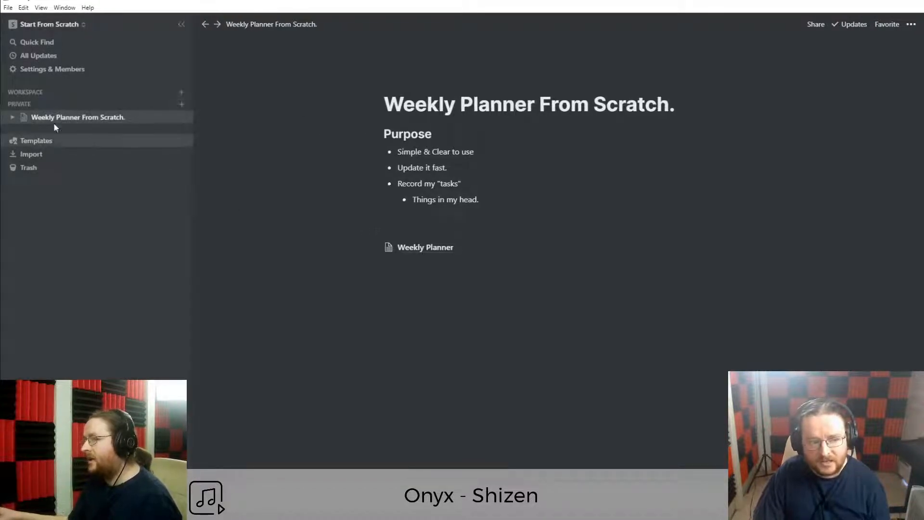
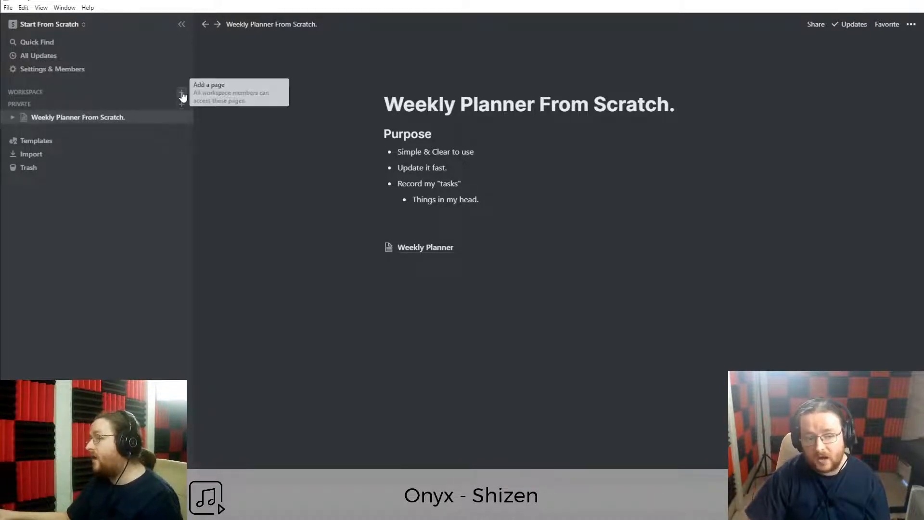
Add a workspace page titled 'Resources' and return to Weekly Planner From Scratch.
left_click(181, 93)
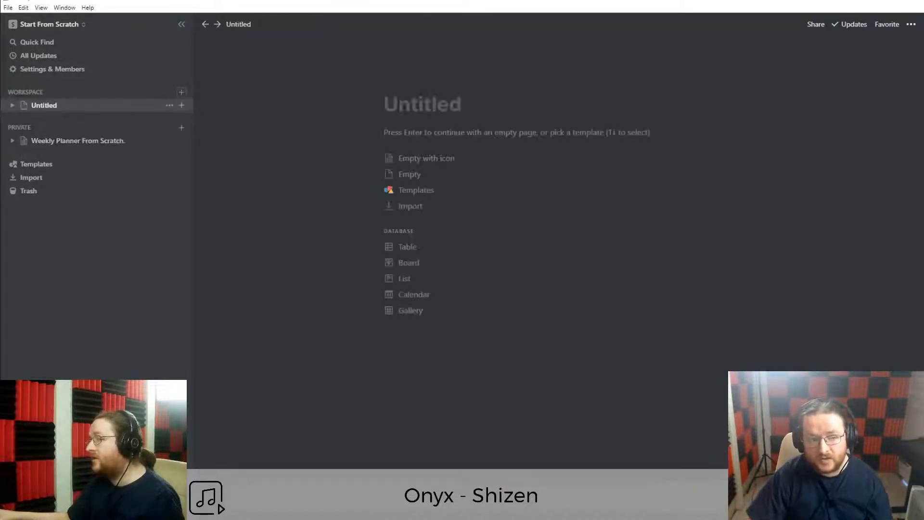
type("Resources")
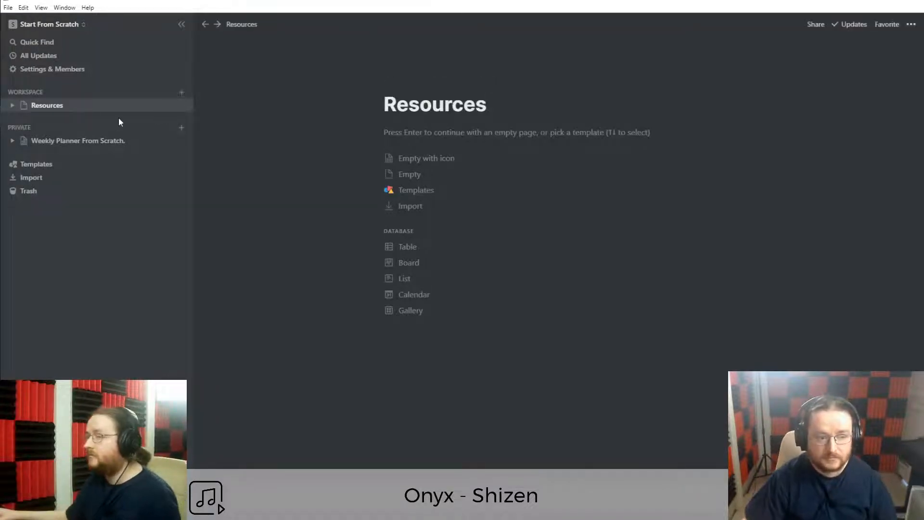
left_click(84, 143)
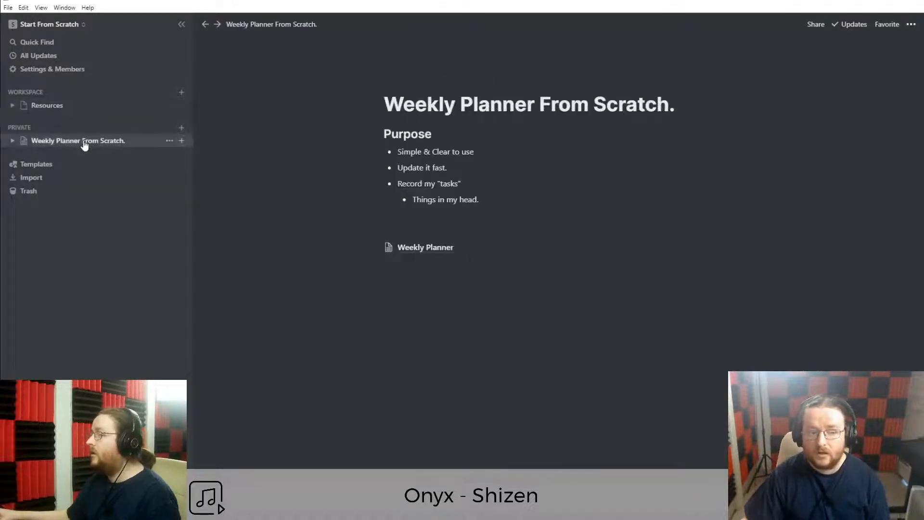
Drag the Weekly Planner database block onto Resources in the sidebar and confirm it now lives there.
left_click(434, 251)
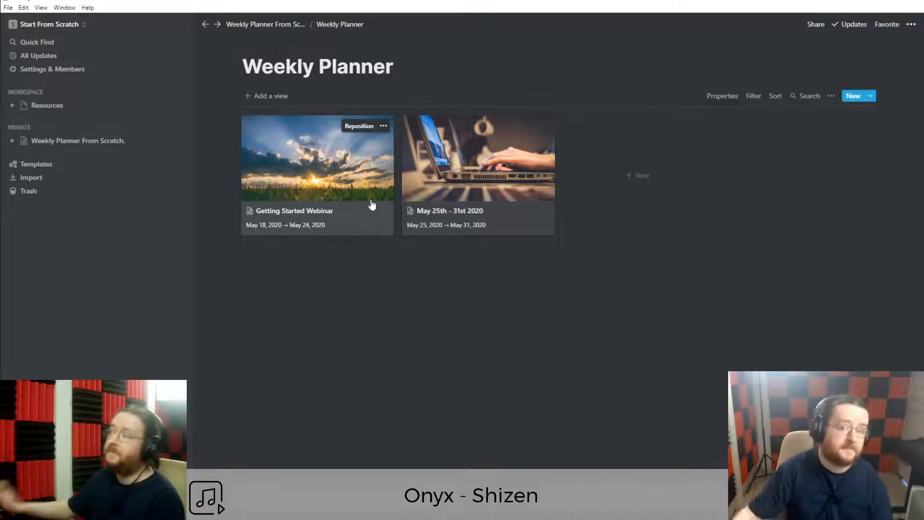
left_click(258, 25)
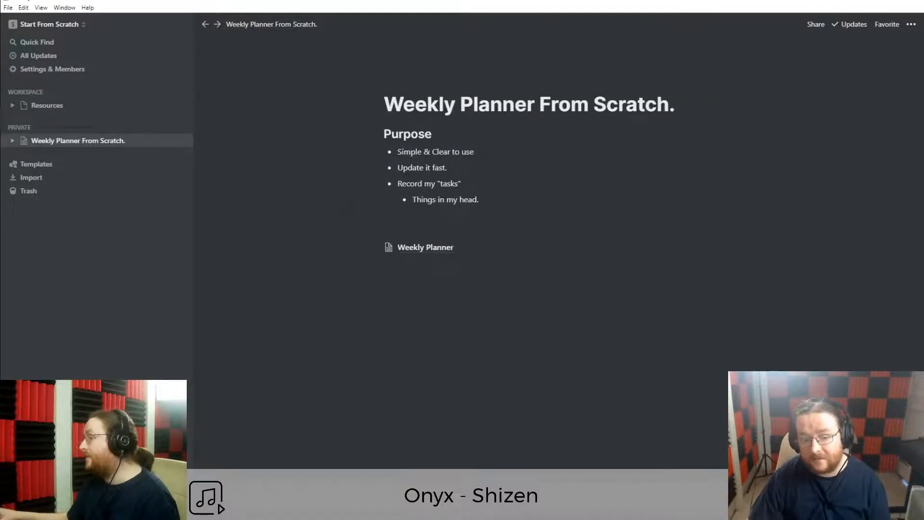
left_click_drag(378, 247, 56, 108)
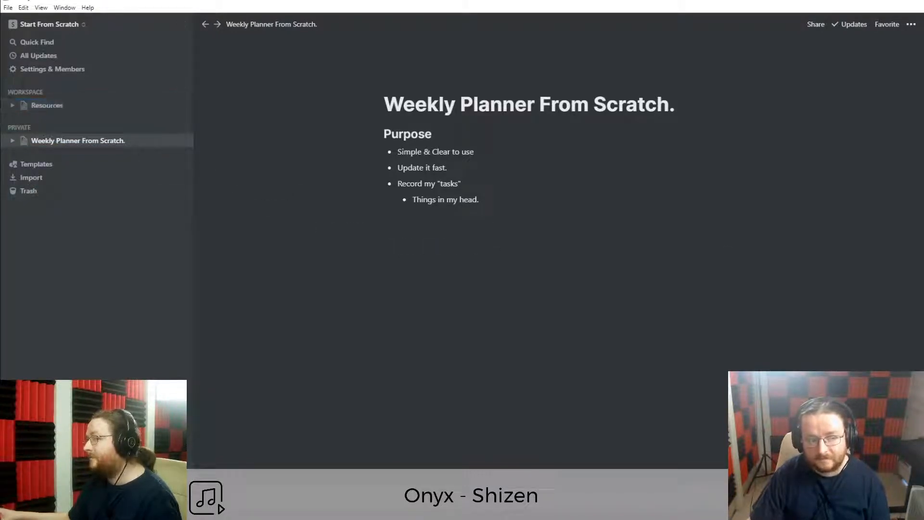
left_click(39, 105)
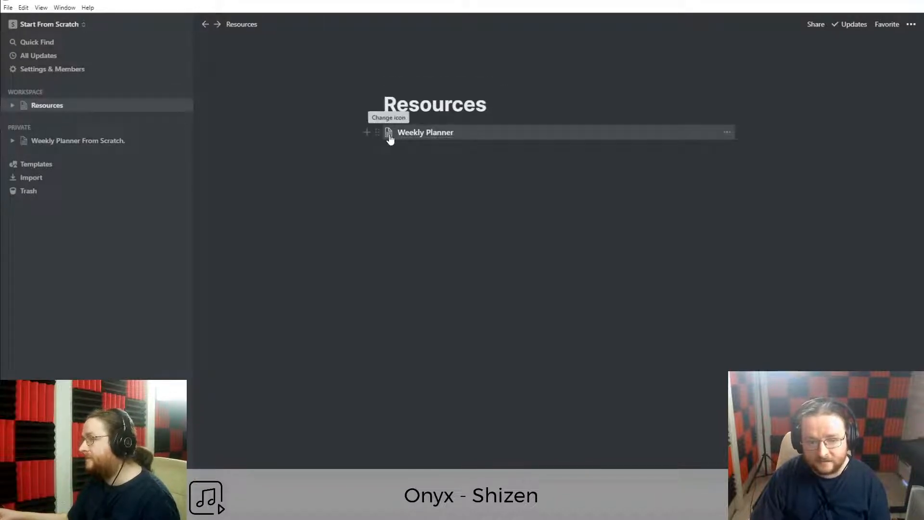
left_click(66, 141)
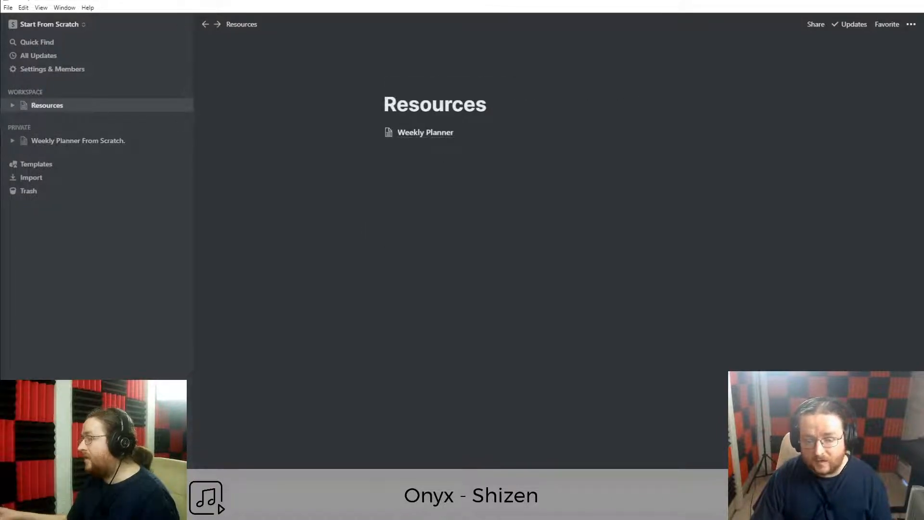
left_click(410, 135)
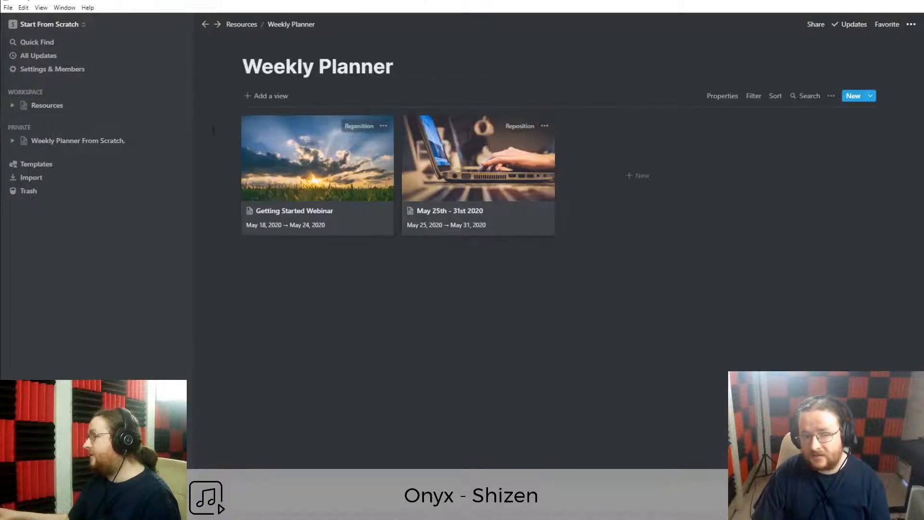
left_click(243, 24)
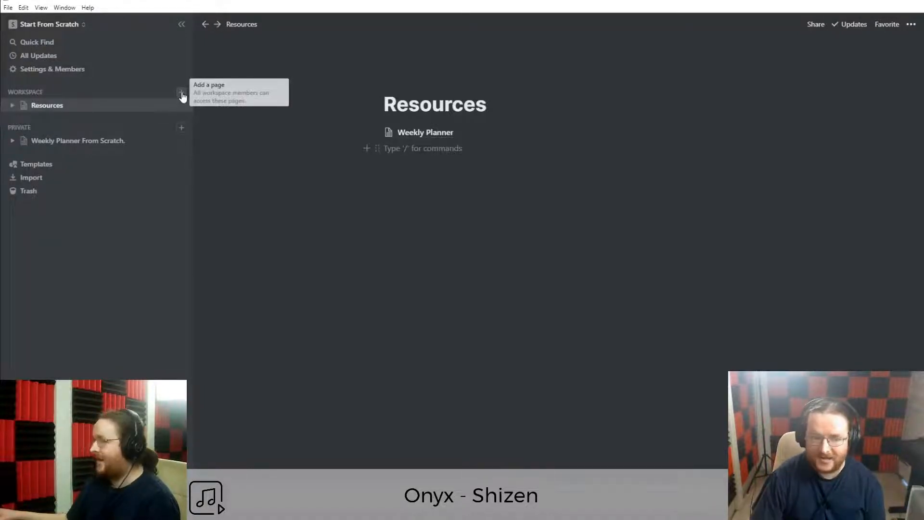
Add another workspace page and title it 'Control Room', leaving its body empty.
left_click(181, 92)
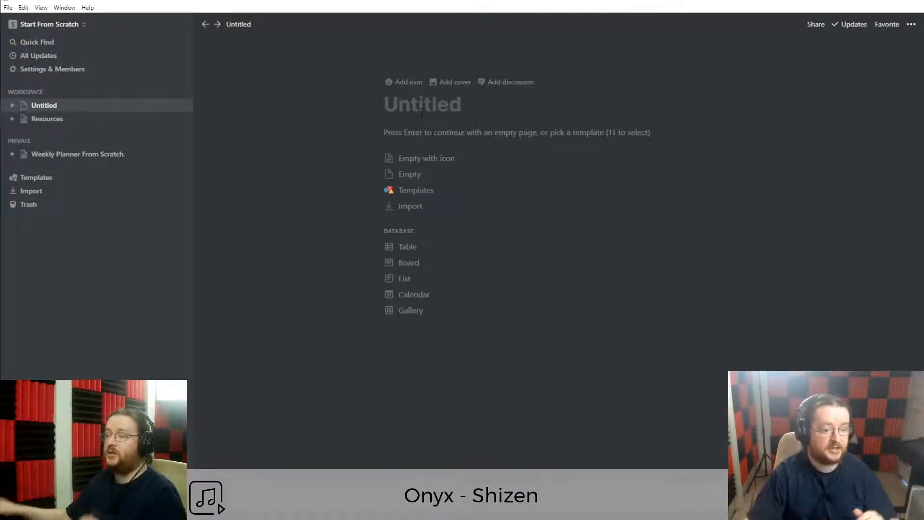
left_click(54, 121)
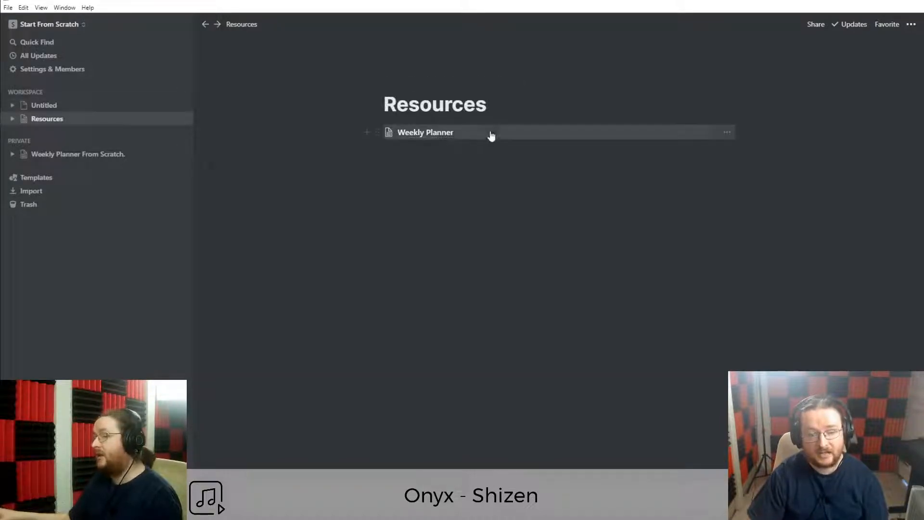
left_click(444, 136)
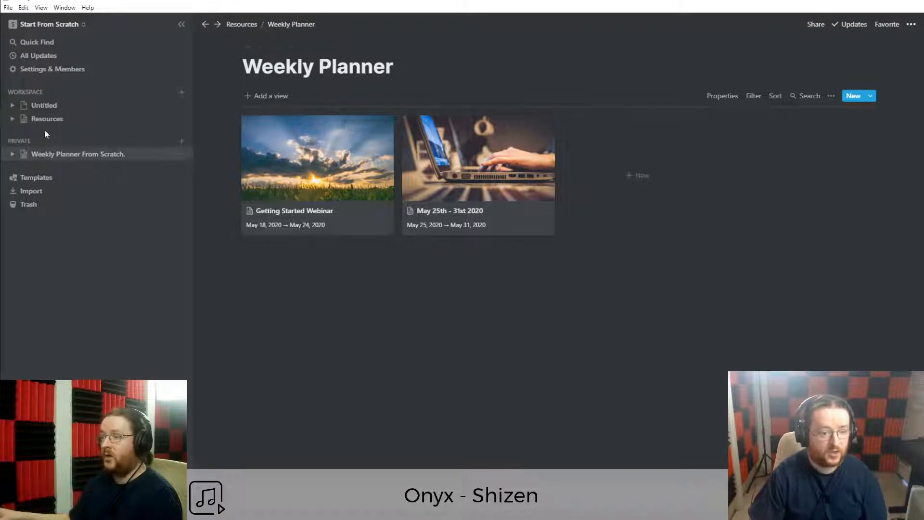
left_click(60, 106)
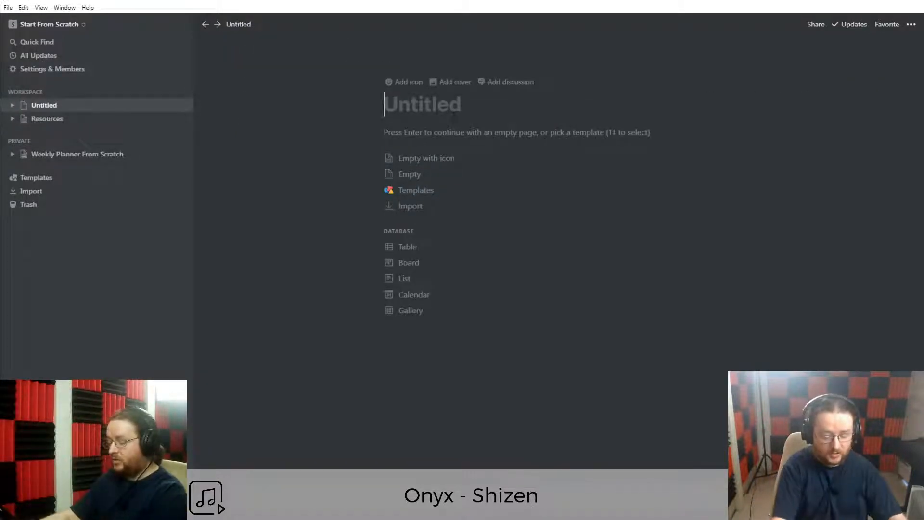
type("Control Room")
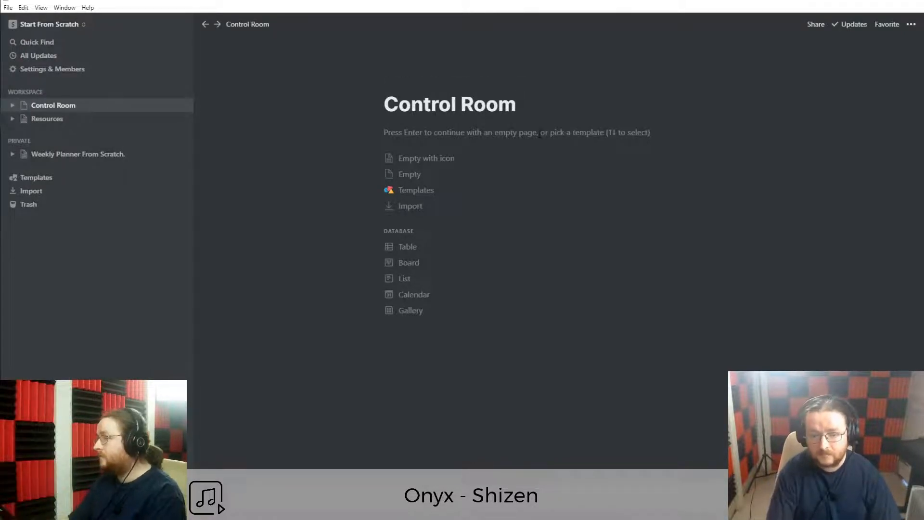
key("Return")
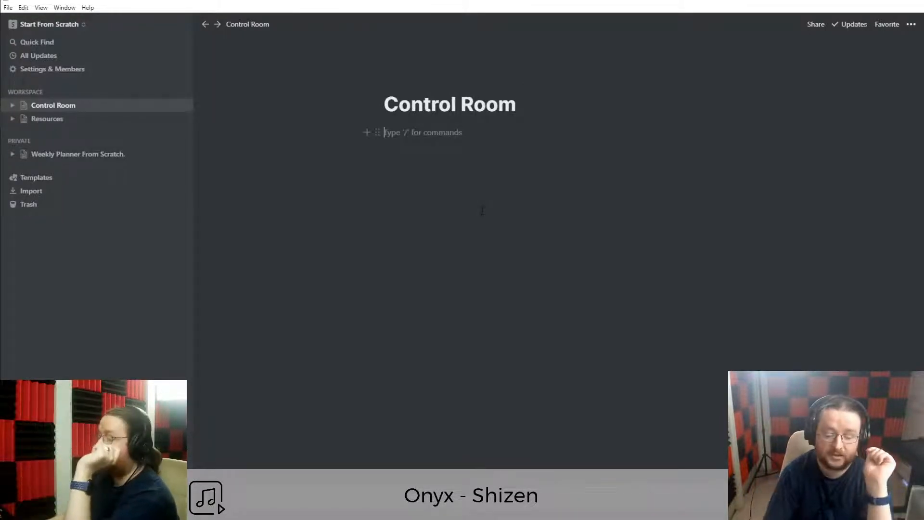
Check the Weekly Planner under Resources and add an empty block below the Control Room title.
left_click(58, 119)
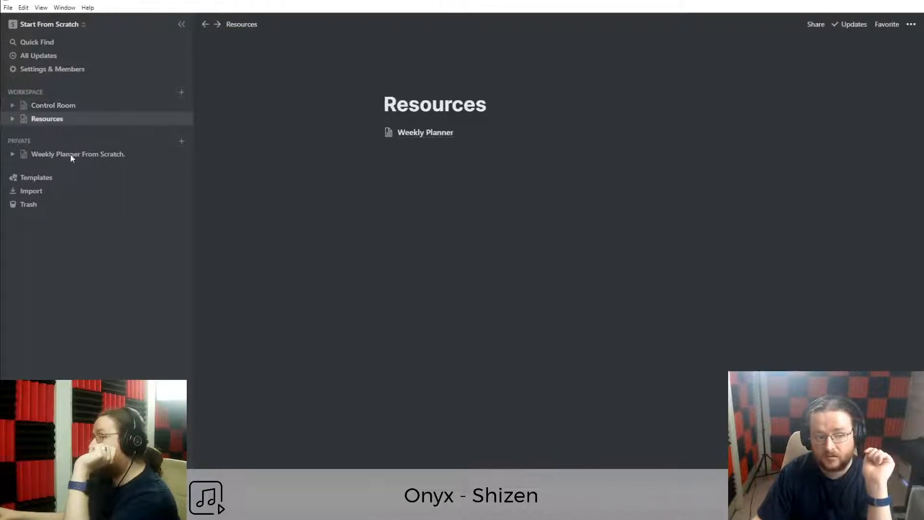
left_click(449, 136)
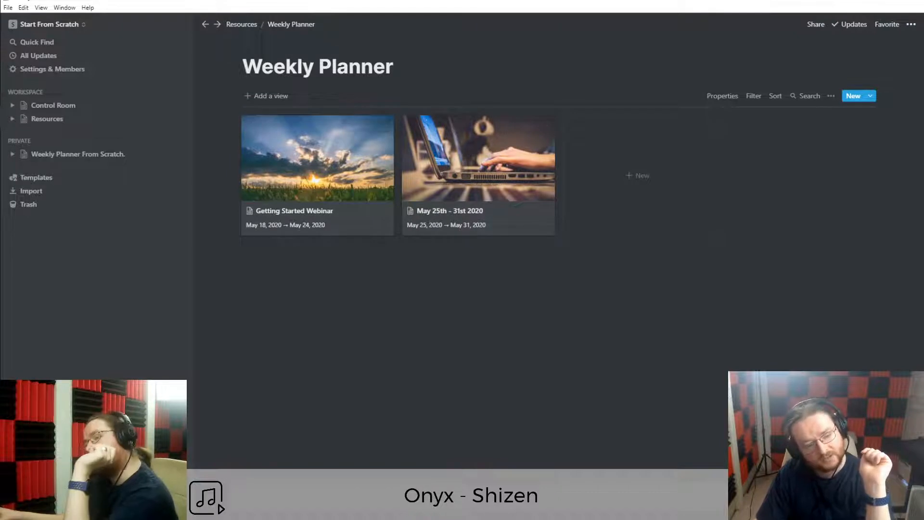
left_click(64, 107)
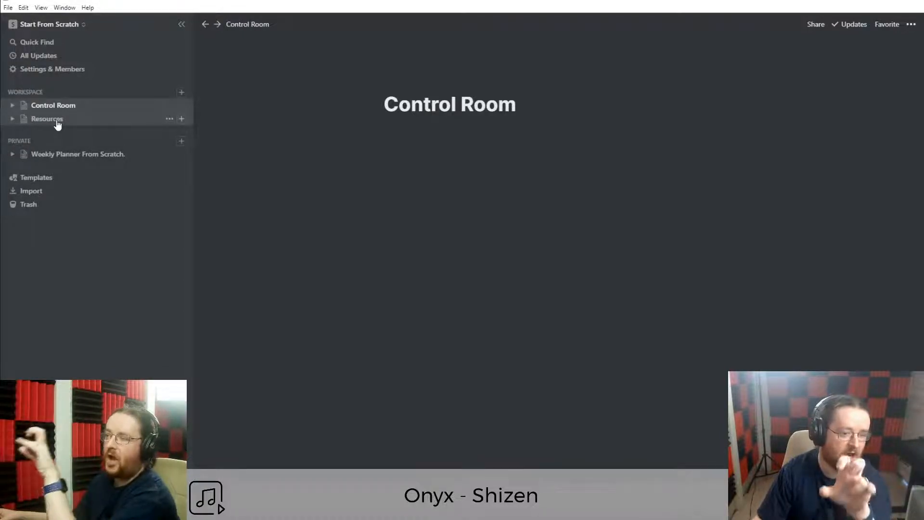
left_click(56, 123)
left_click(426, 134)
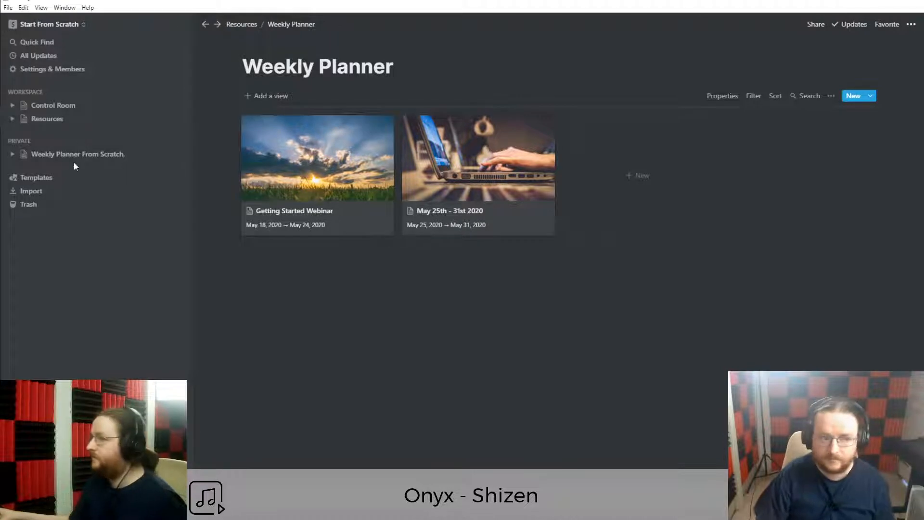
left_click(45, 110)
left_click(490, 195)
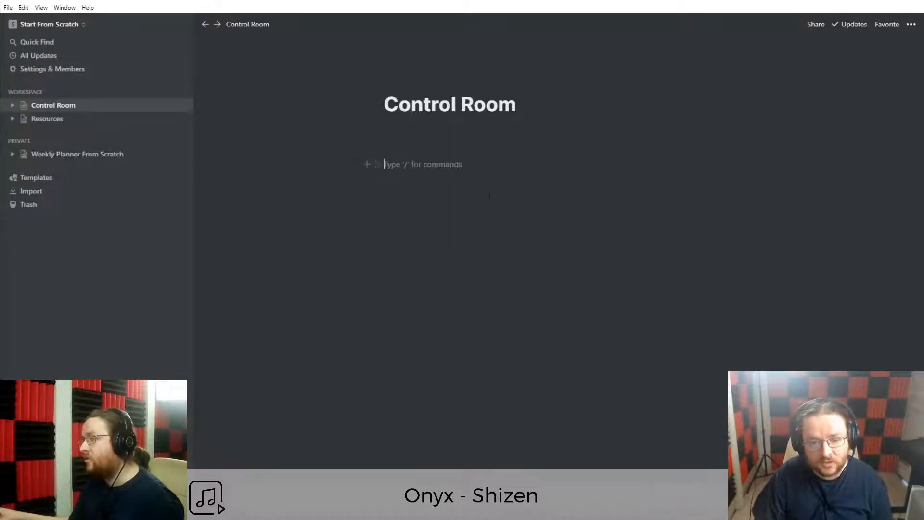
Open the Weekly Planner gallery under Resources and copy its page link via Share.
left_click(62, 119)
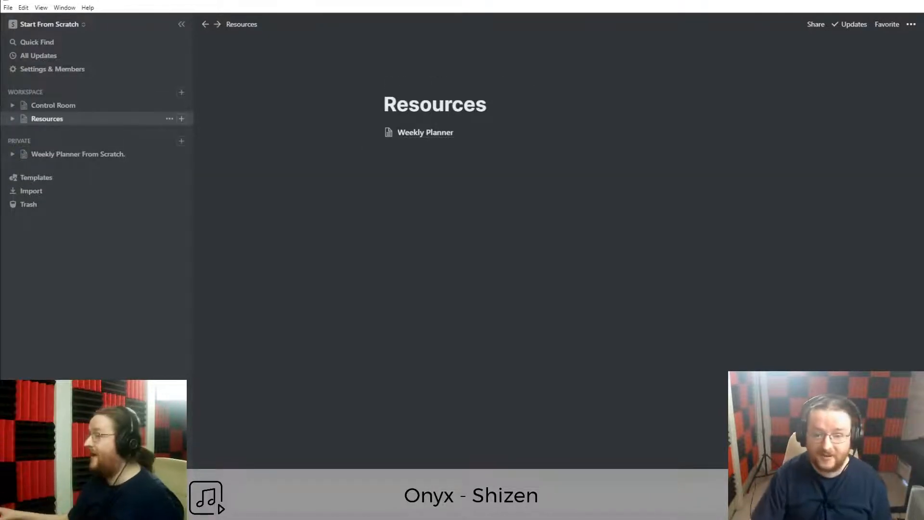
left_click(406, 139)
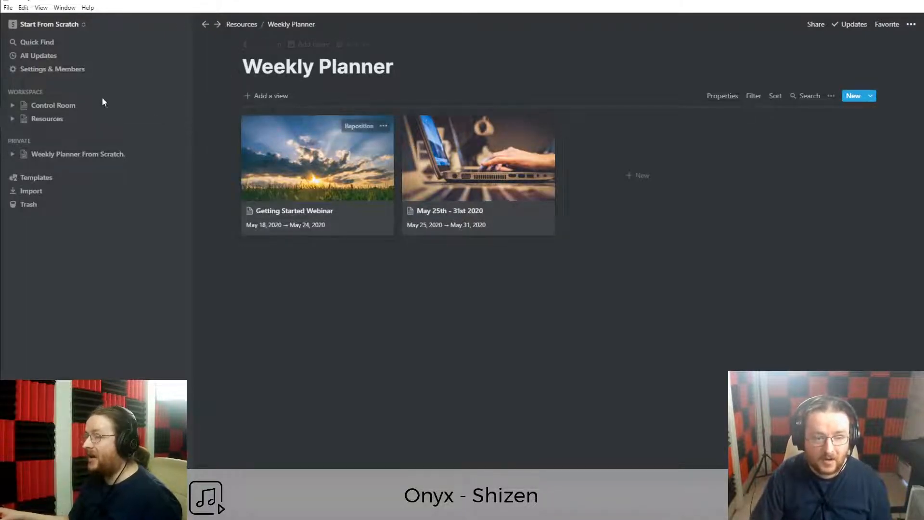
left_click(59, 106)
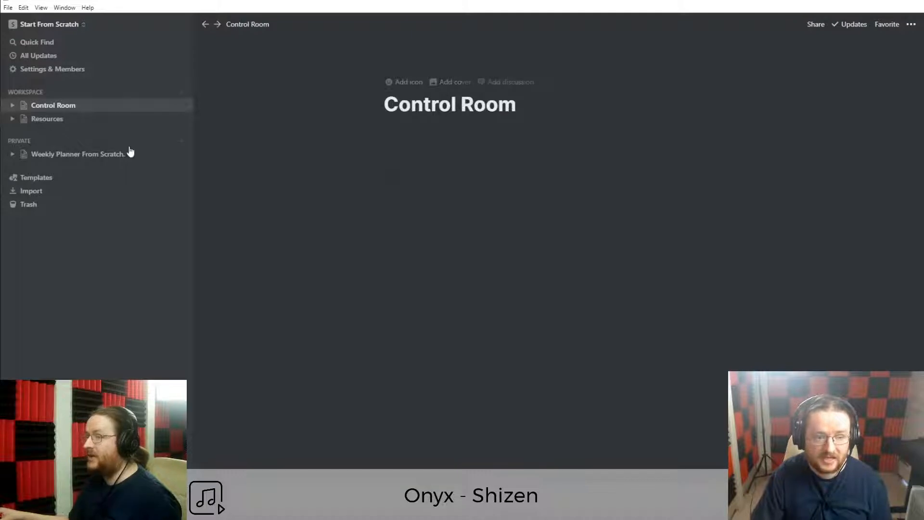
left_click(64, 124)
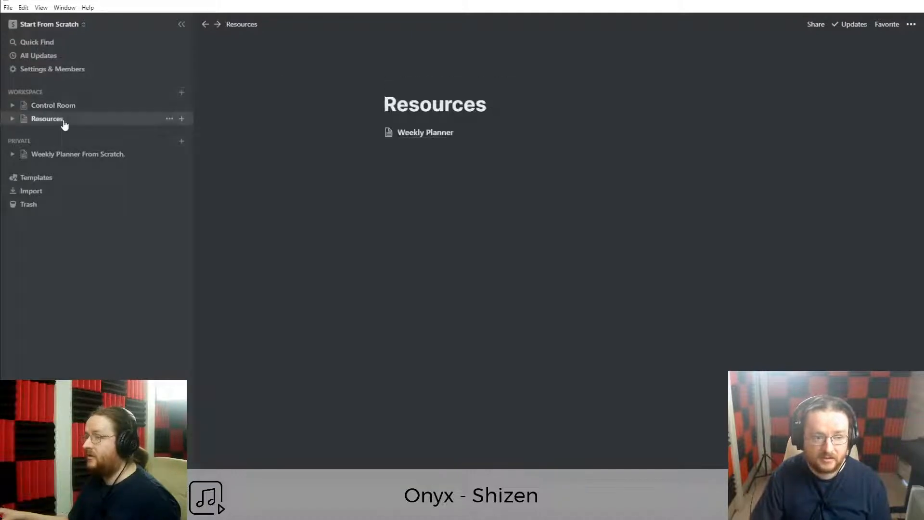
left_click(416, 138)
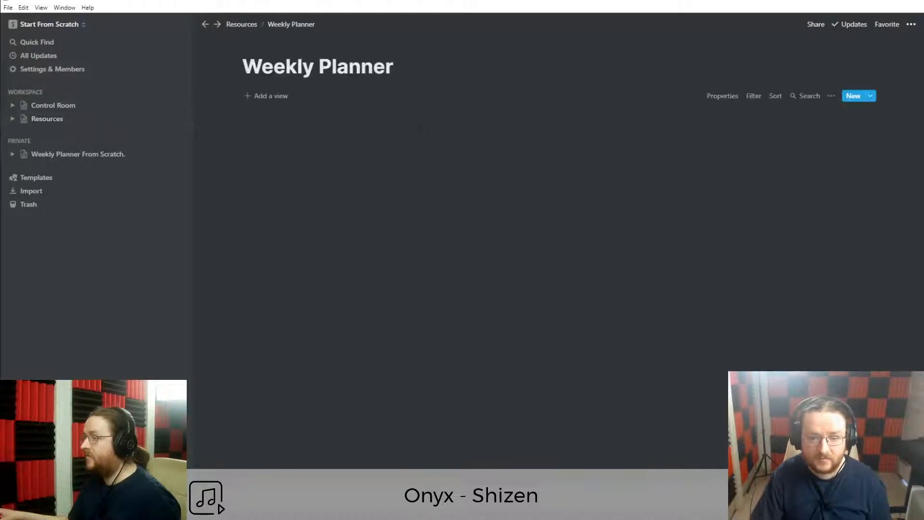
left_click(816, 25)
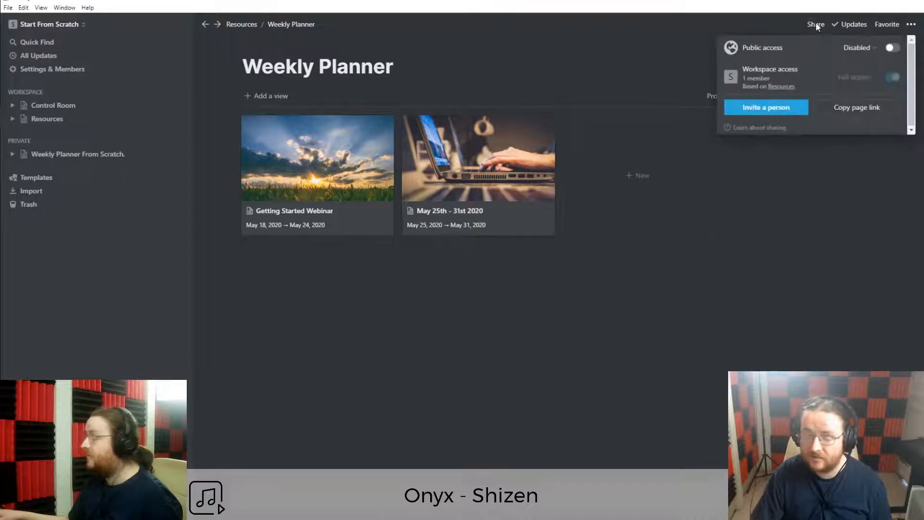
left_click(849, 110)
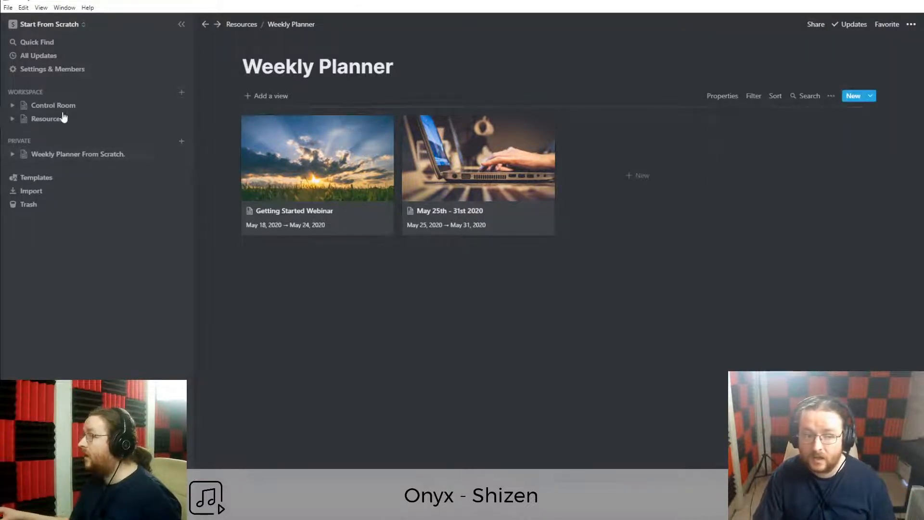
Add a 'Weekly Review' heading in Control Room and paste the Weekly Planner link beneath it.
left_click(65, 110)
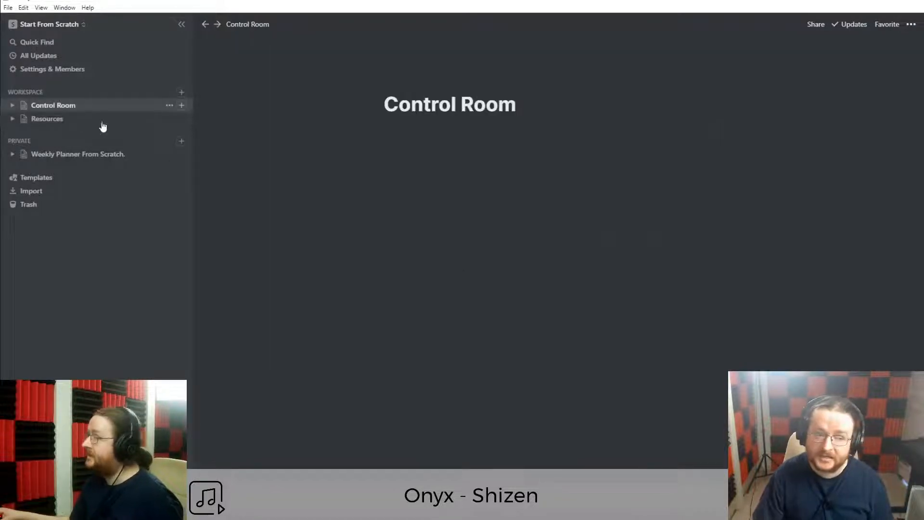
type("#")
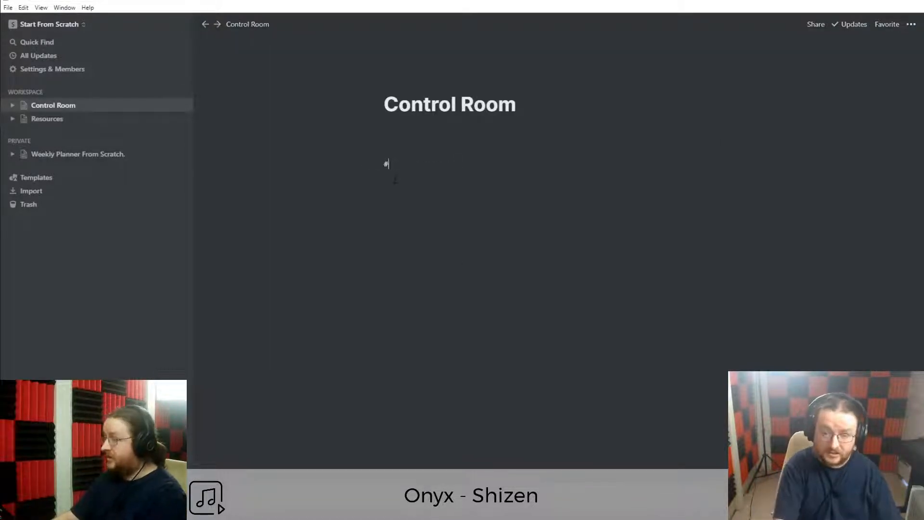
type("# W")
key("BackSpace")
type("Weekly ")
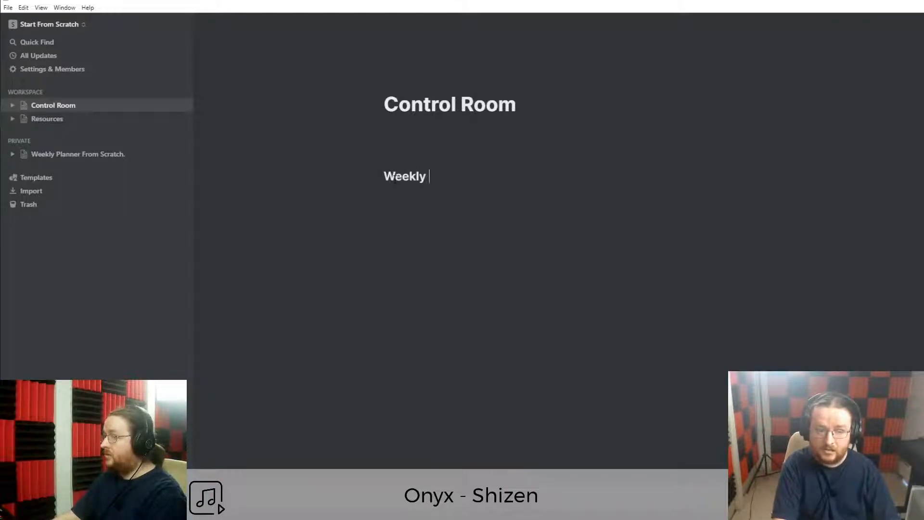
type("Review")
key("BackSpace")
key("BackSpace")
key("BackSpace")
key("BackSpace")
key("BackSpace")
key("BackSpace")
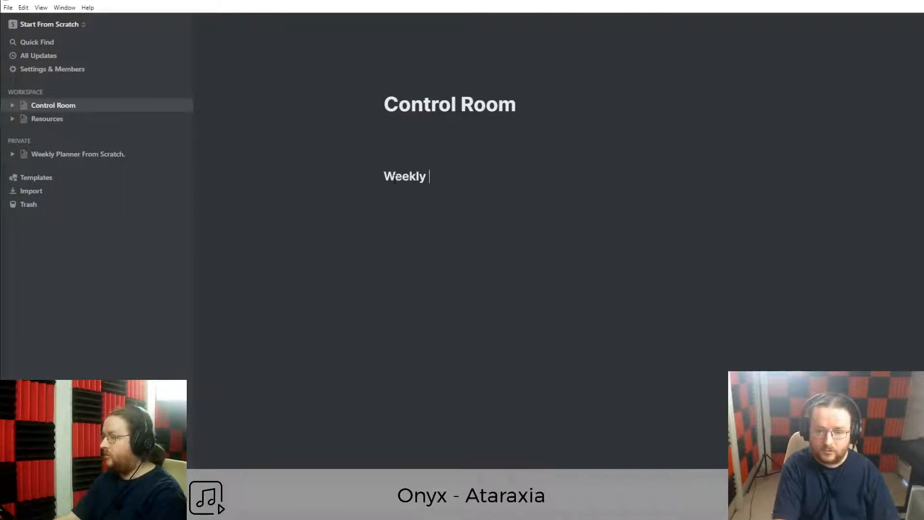
type("Review")
key("Return")
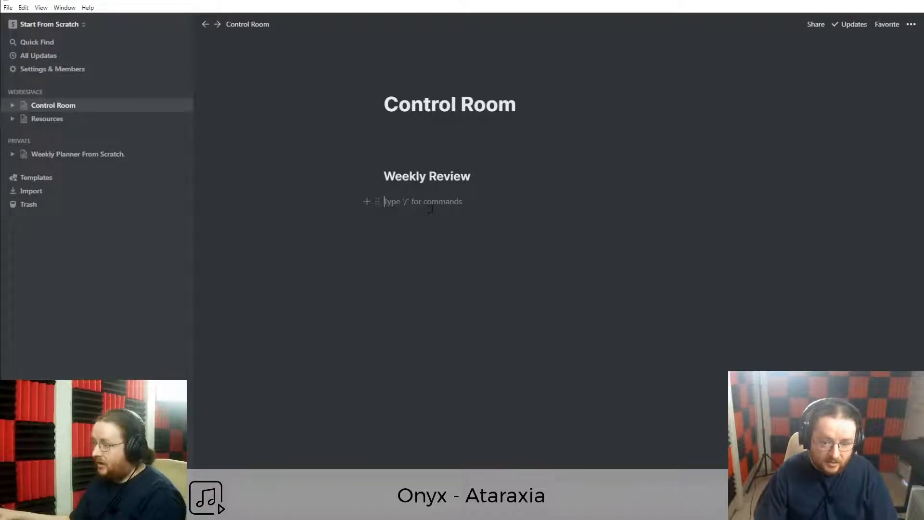
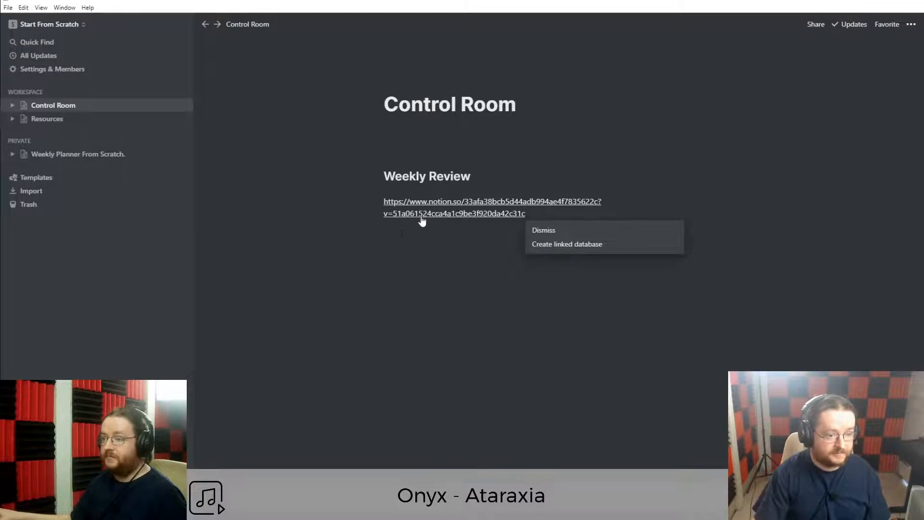
Make the pasted link a linked Weekly Planner database, checking its source under Resources.
left_click(569, 246)
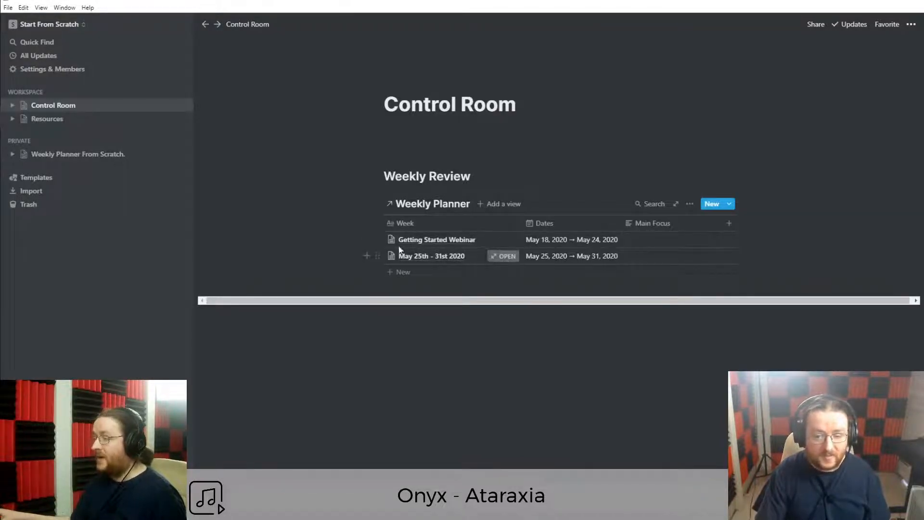
left_click(51, 120)
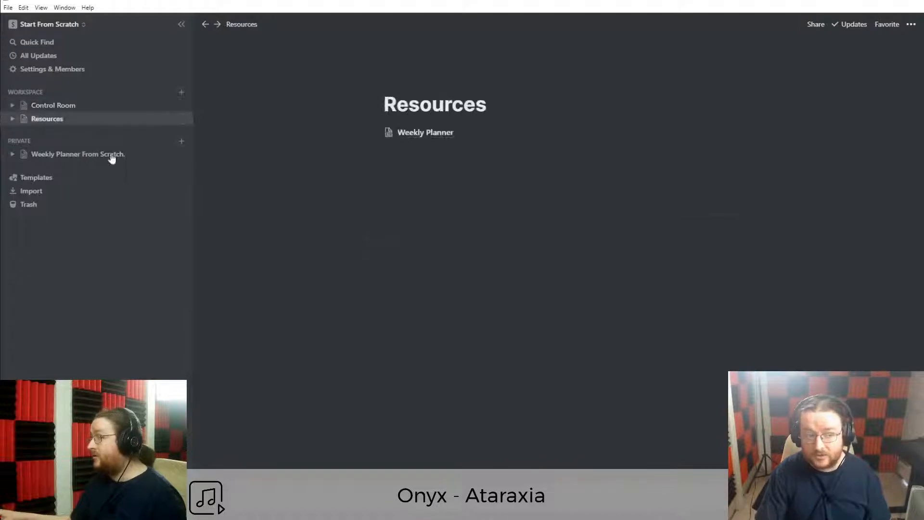
left_click(423, 135)
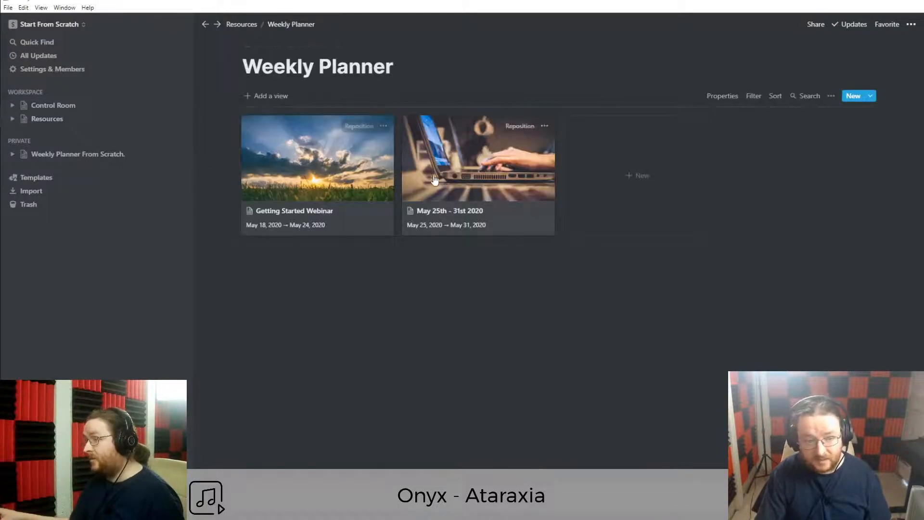
left_click(36, 107)
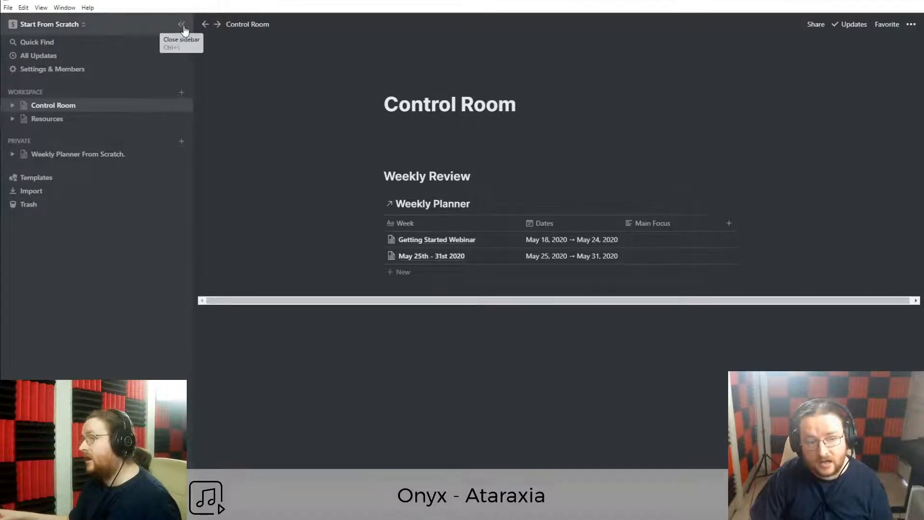
Hide the sidebar, add a Gallery view to the linked database, and rename the heading 'Weekly Planner'.
left_click(183, 25)
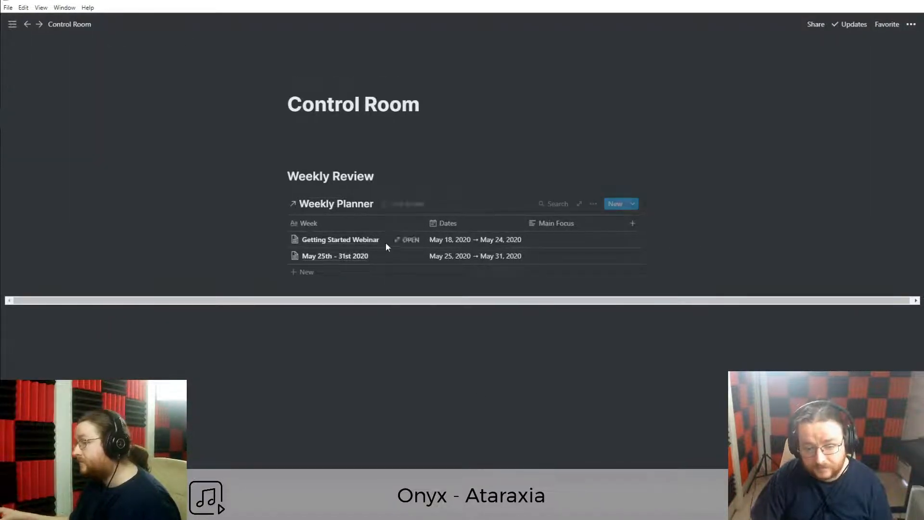
left_click(397, 205)
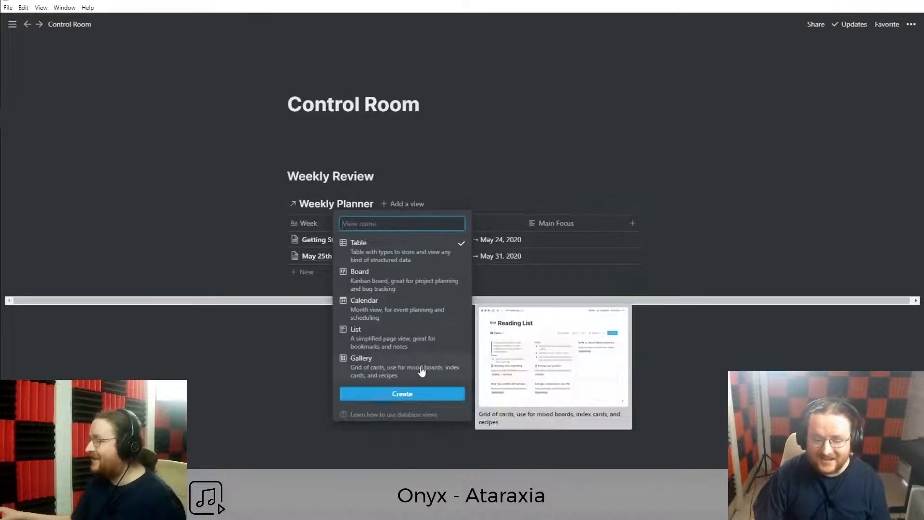
left_click(421, 370)
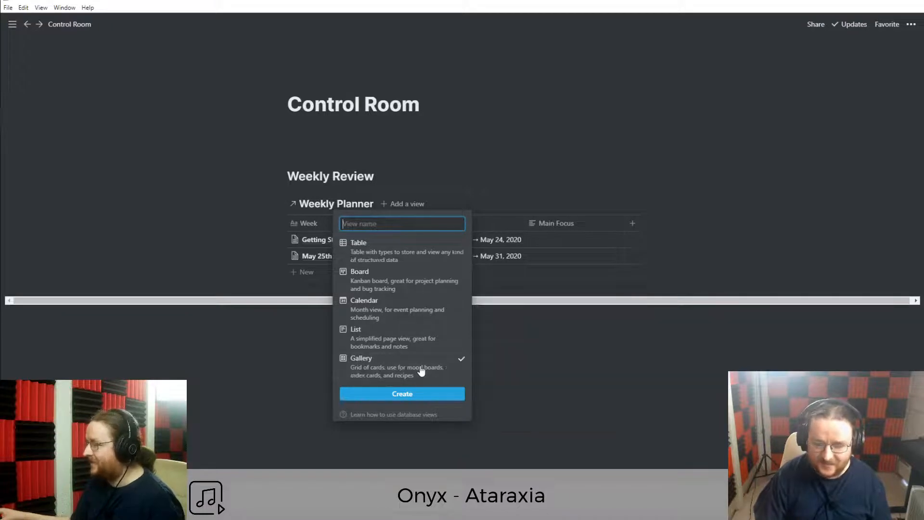
left_click(404, 395)
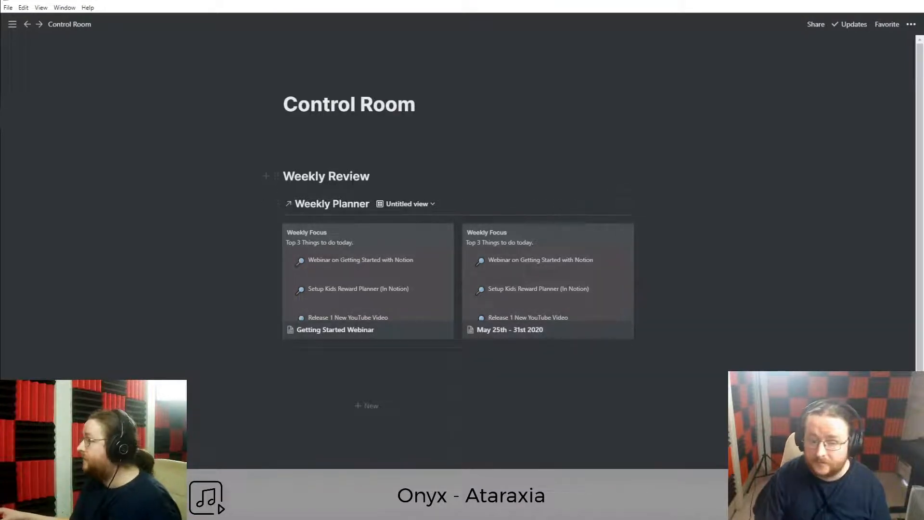
double_click(349, 177)
type("Planner")
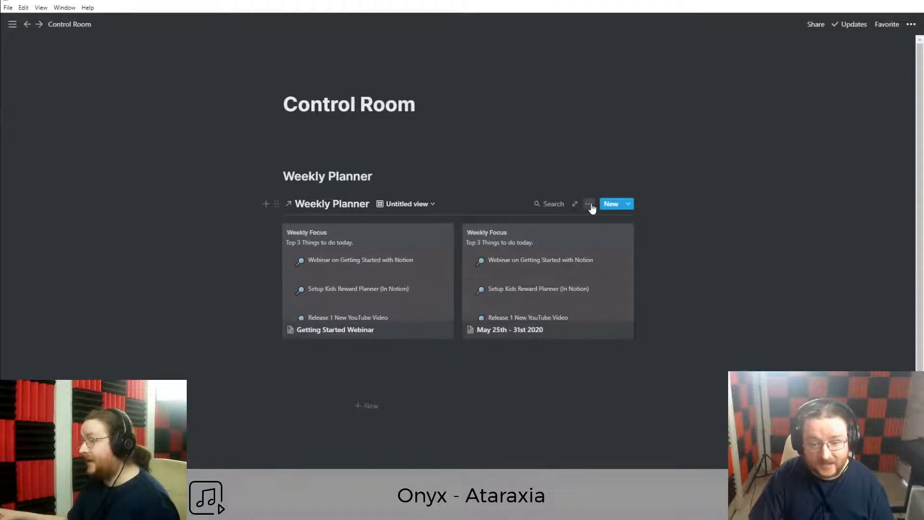
Set the gallery cards to preview the page cover and show the Dates property alongside names.
left_click(589, 204)
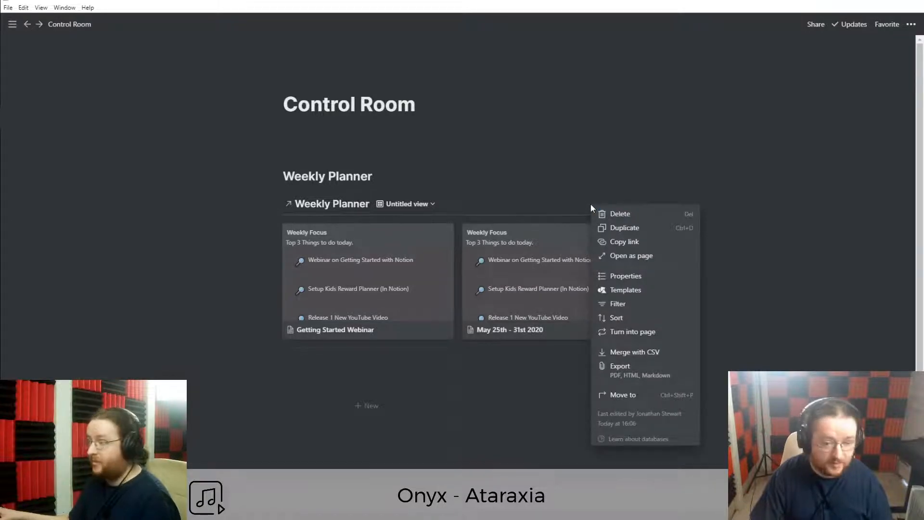
left_click(625, 276)
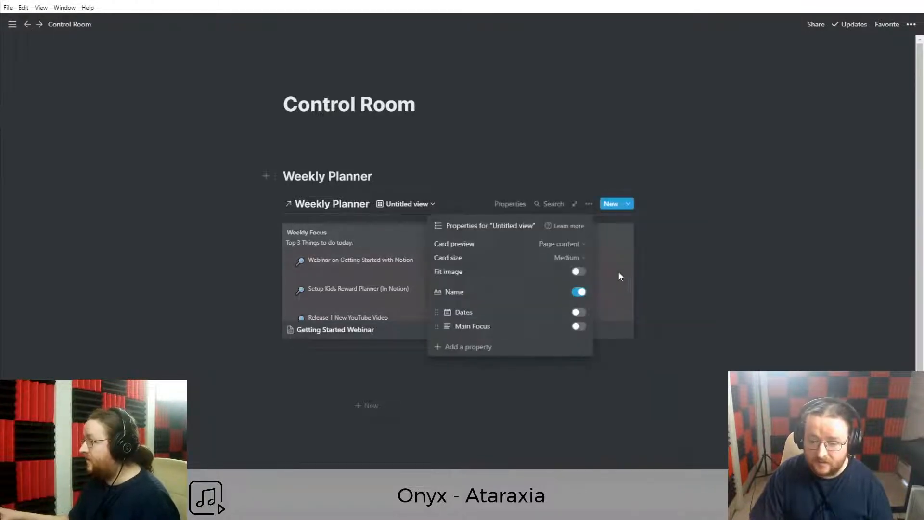
left_click(554, 246)
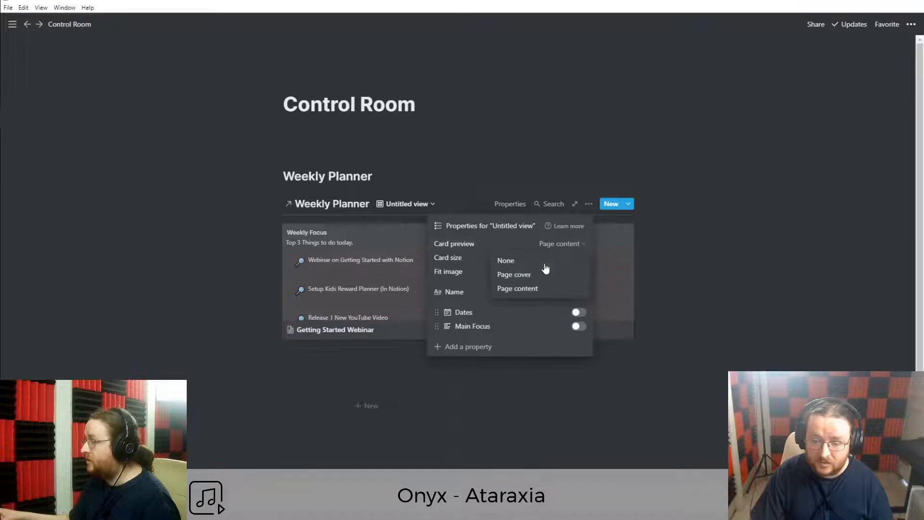
left_click(536, 278)
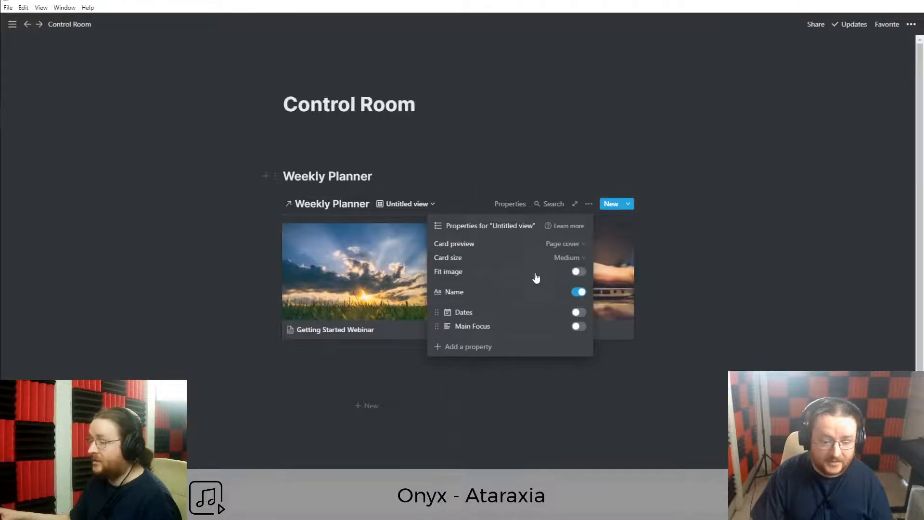
left_click(578, 313)
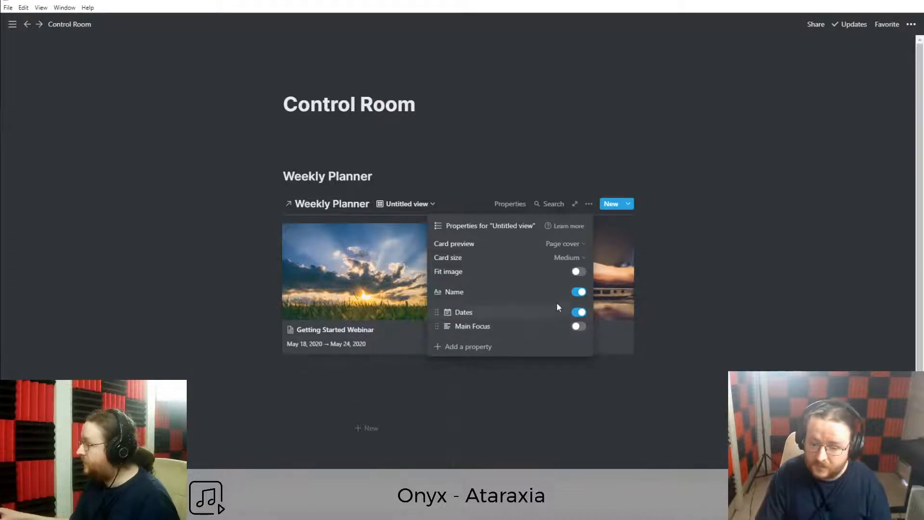
left_click(578, 292)
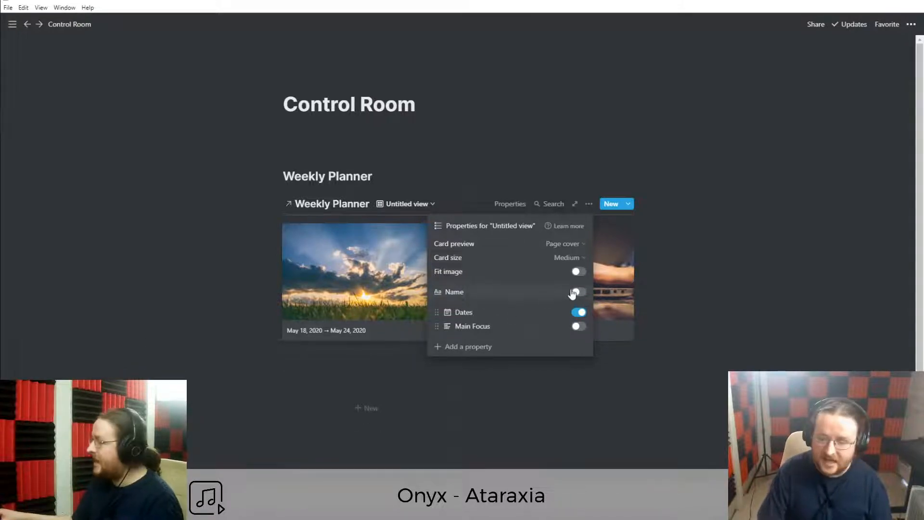
left_click(578, 292)
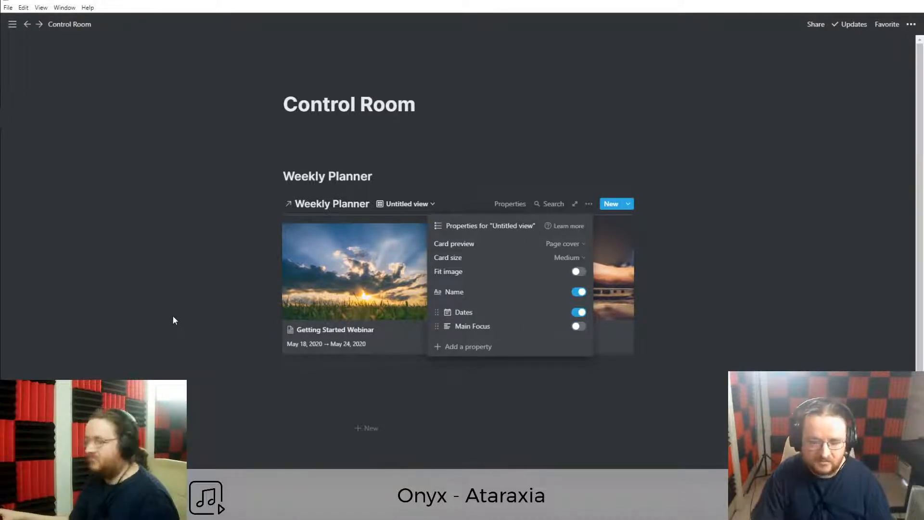
left_click(259, 343)
left_click(589, 204)
left_click(625, 279)
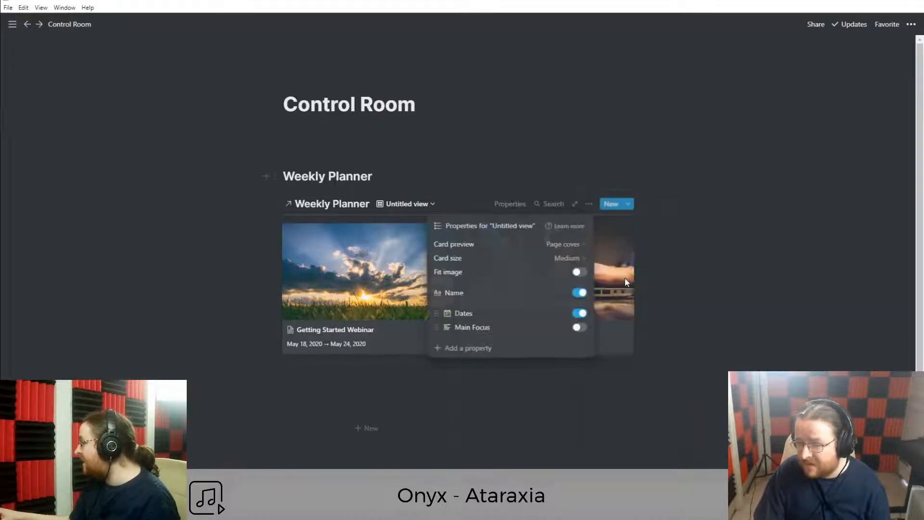
left_click(317, 327)
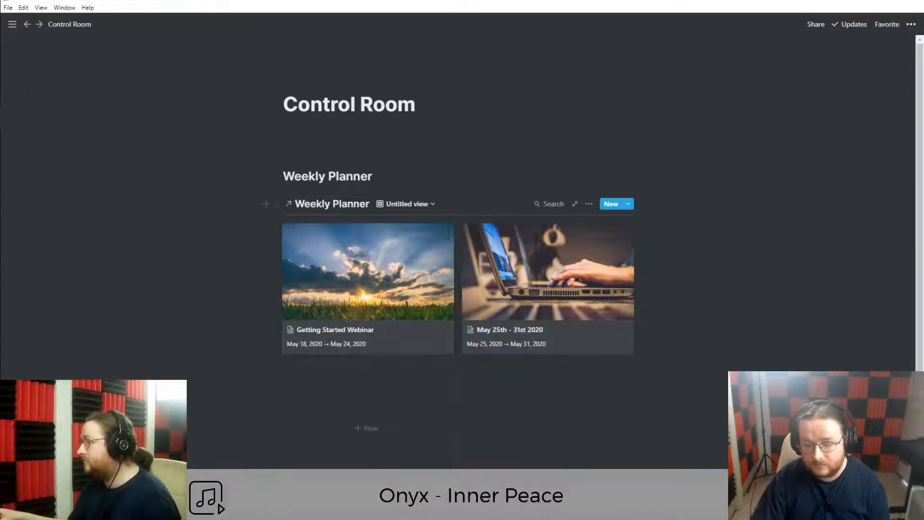
Set the gallery card size to Small, keeping Page cover as the card preview.
left_click(590, 205)
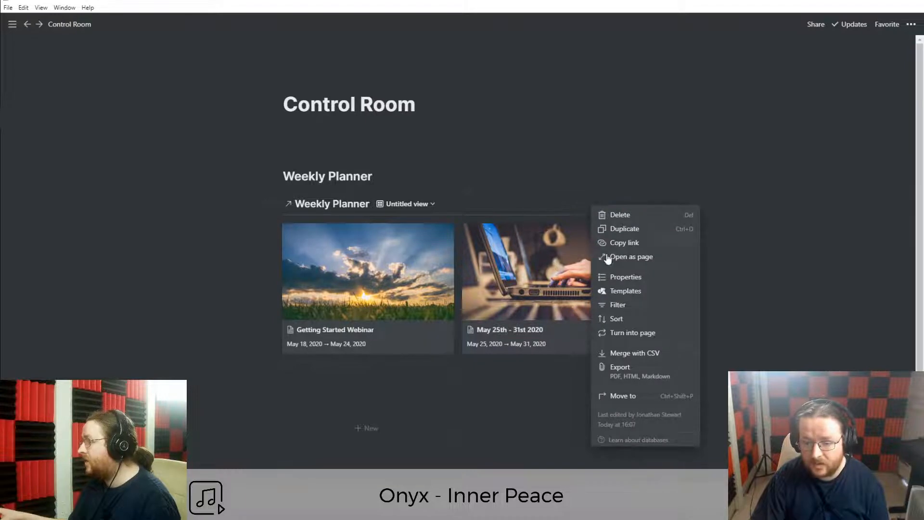
left_click(615, 279)
left_click(568, 242)
left_click(451, 254)
left_click(564, 260)
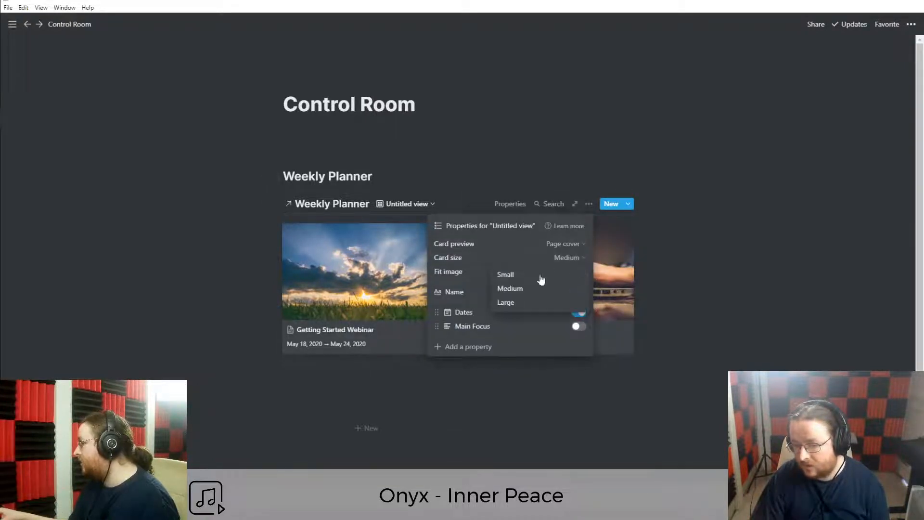
left_click(512, 279)
left_click(161, 300)
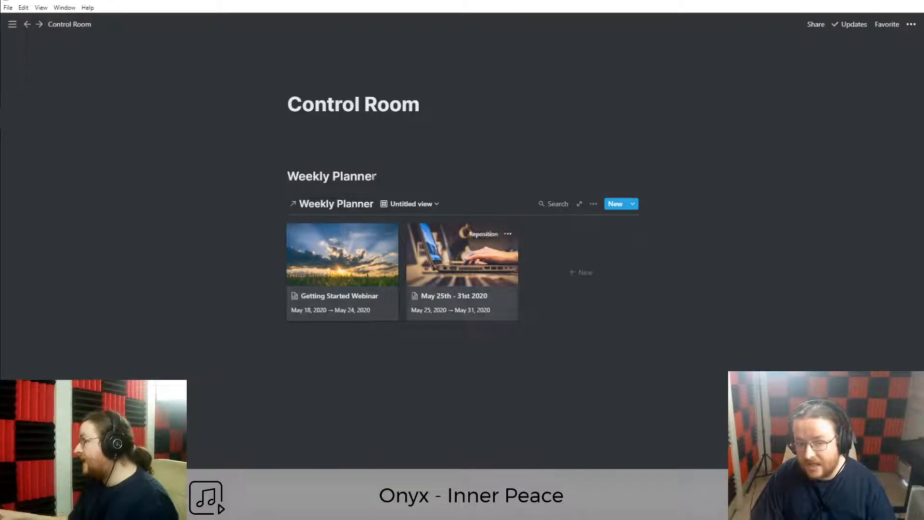
left_click(320, 132)
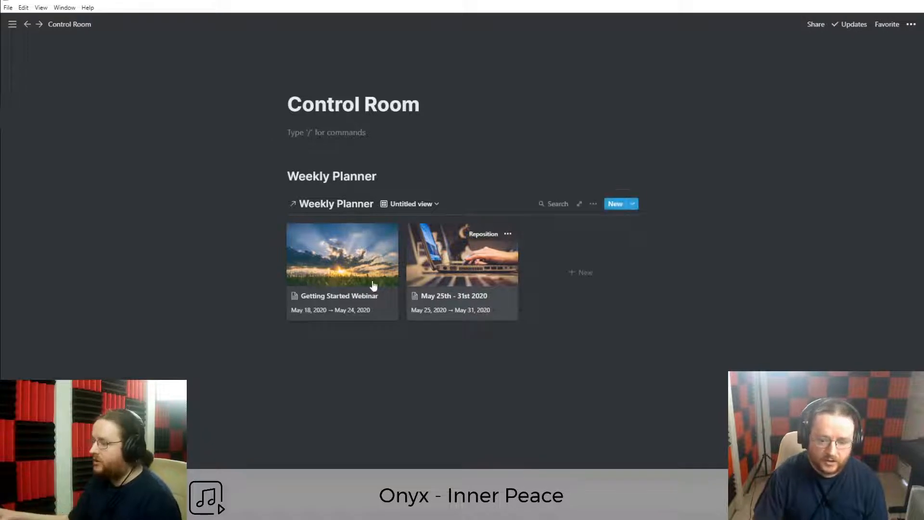
Create a 'Jun 1st - 7th 2020' page from the New Week template, dated Jun 01 → Jun 07, 2020.
left_click(581, 274)
left_click(326, 268)
left_click(382, 147)
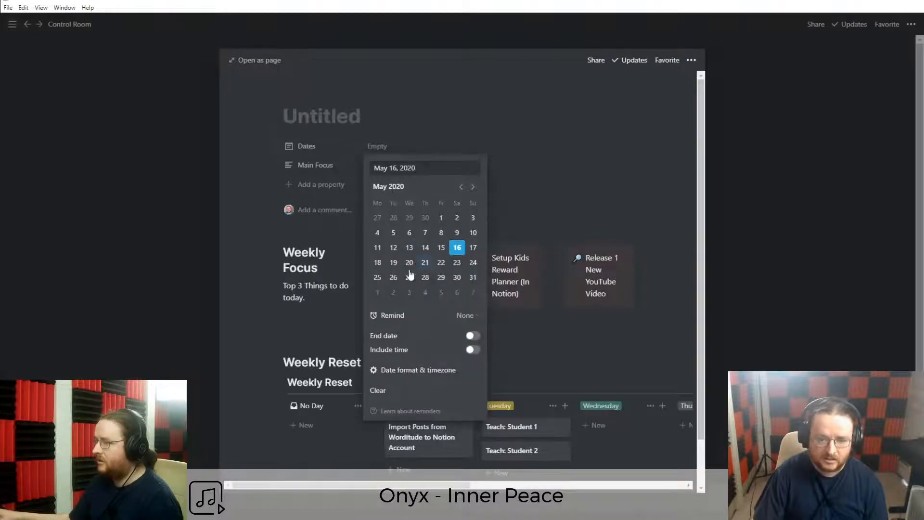
left_click(377, 292)
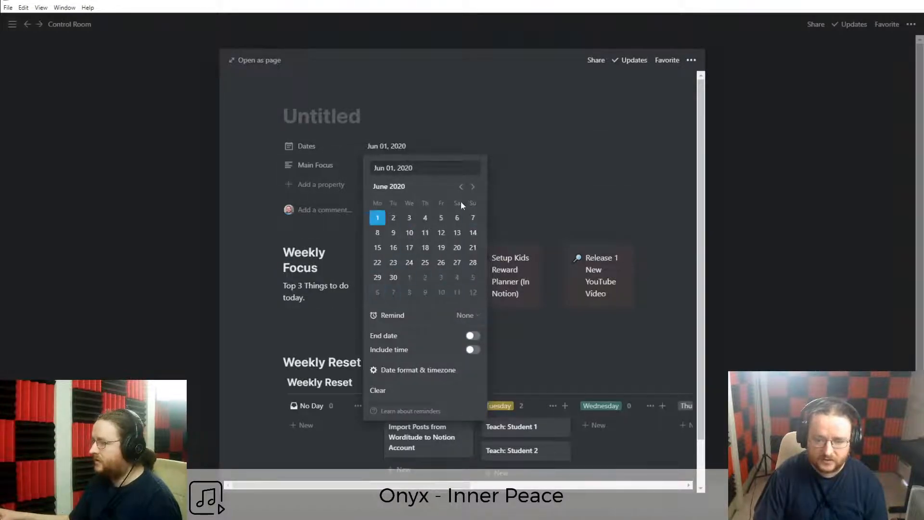
left_click(473, 336)
left_click(473, 217)
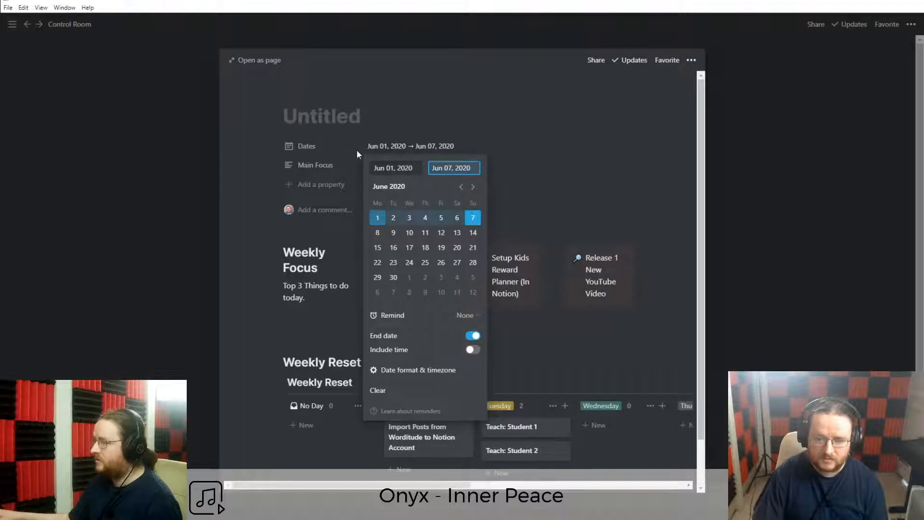
left_click(333, 120)
type("Jun 1st")
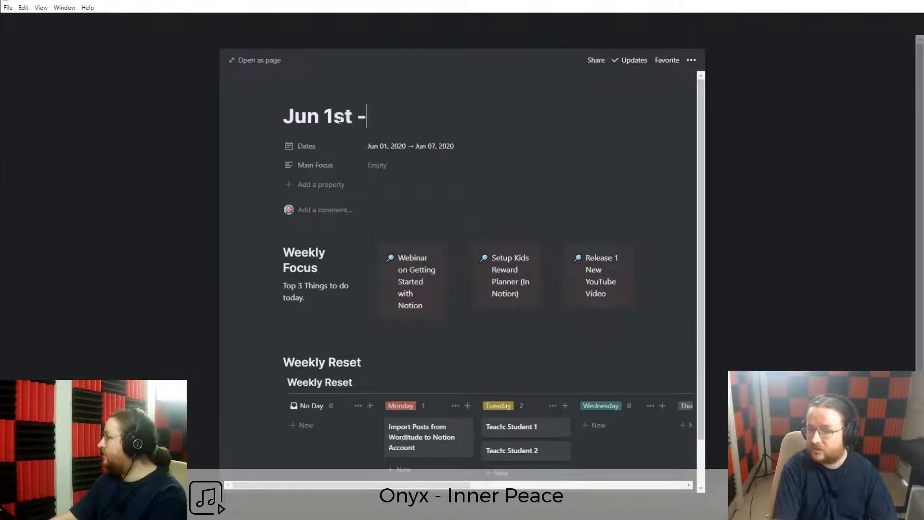
type(" - 7th 2020")
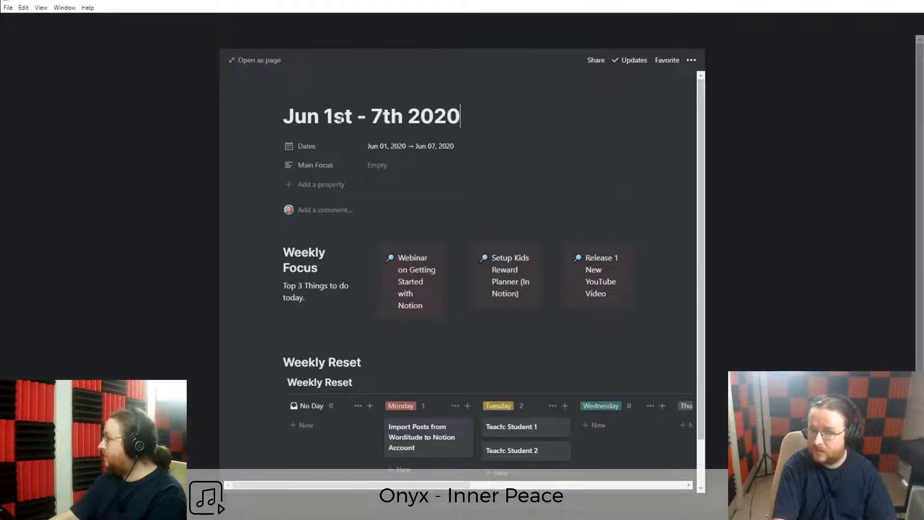
left_click(209, 322)
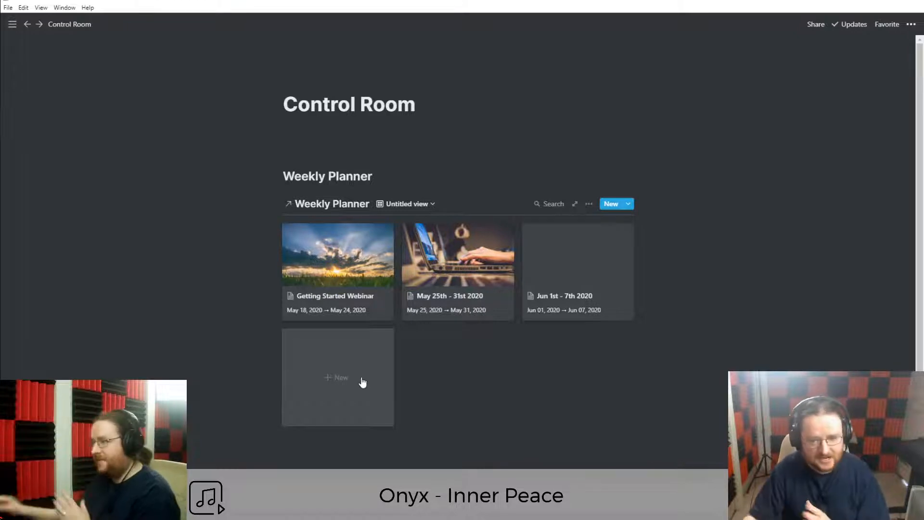
Filter the Weekly Planner gallery to Dates is within The next week.
left_click(588, 204)
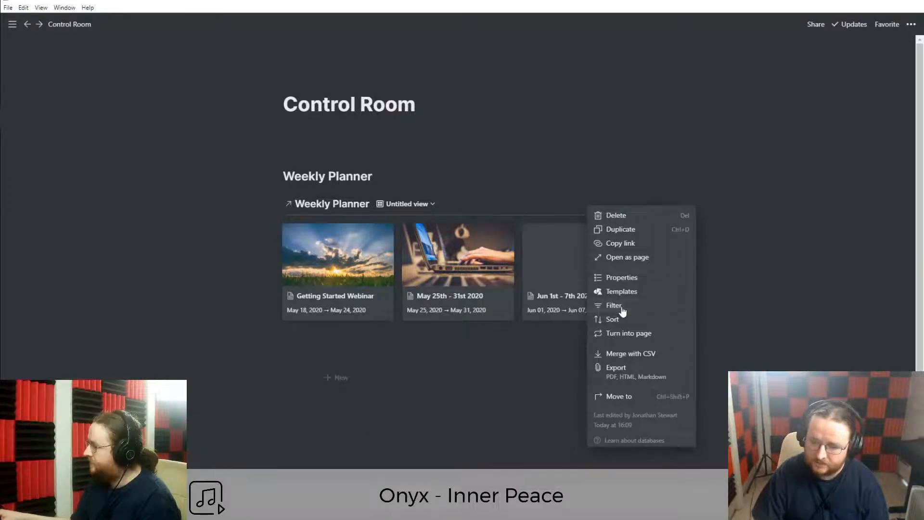
left_click(614, 305)
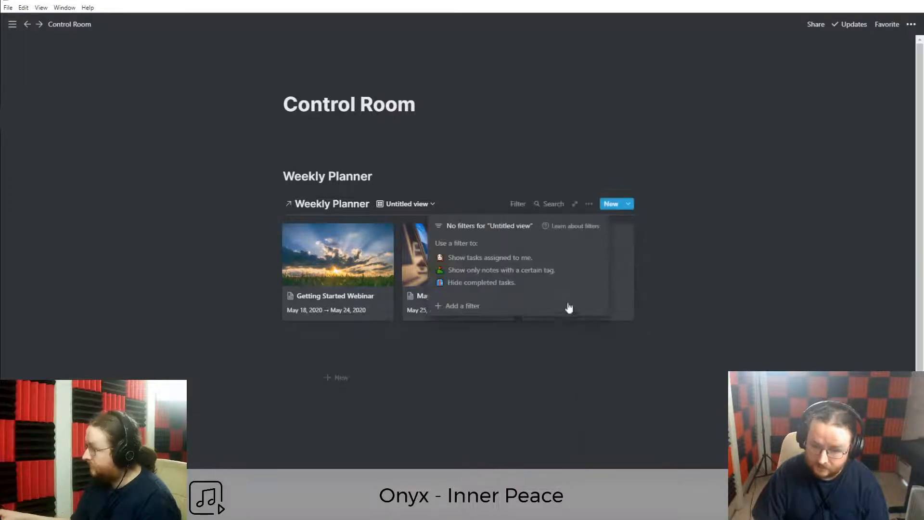
left_click(474, 308)
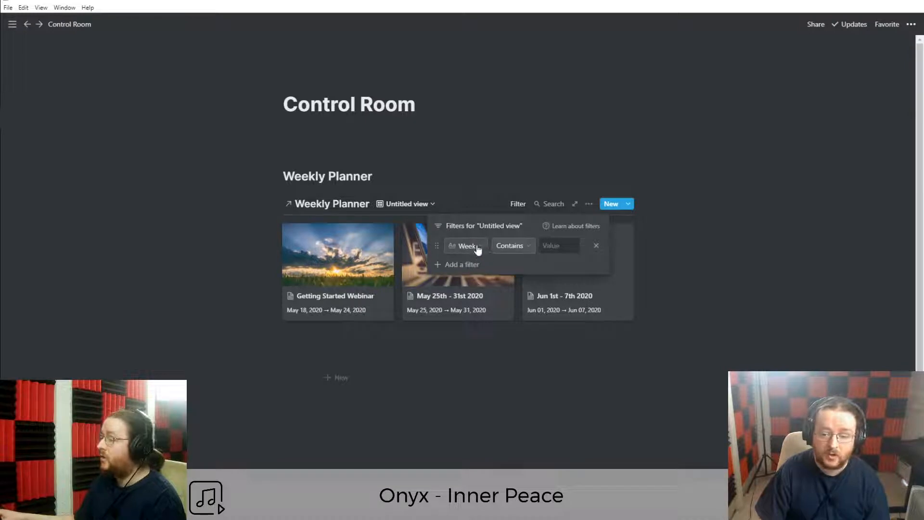
left_click(476, 245)
left_click(455, 302)
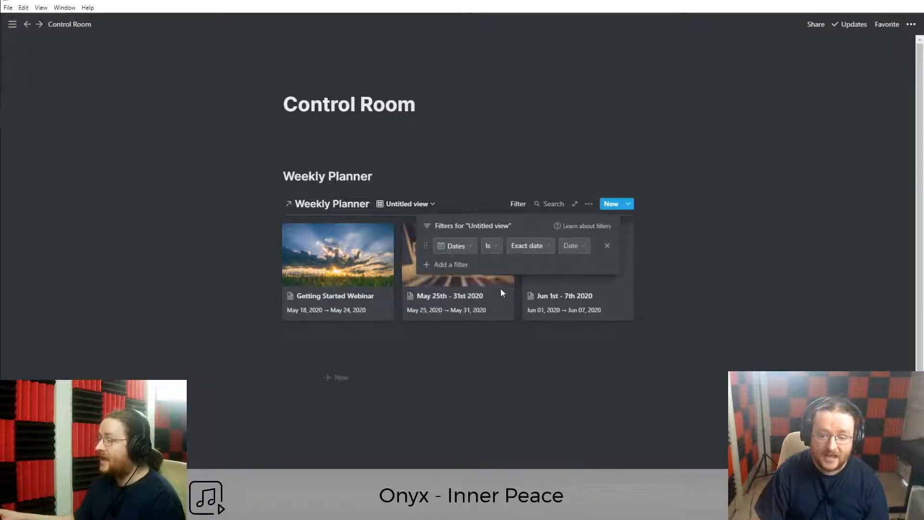
left_click(520, 247)
left_click(496, 246)
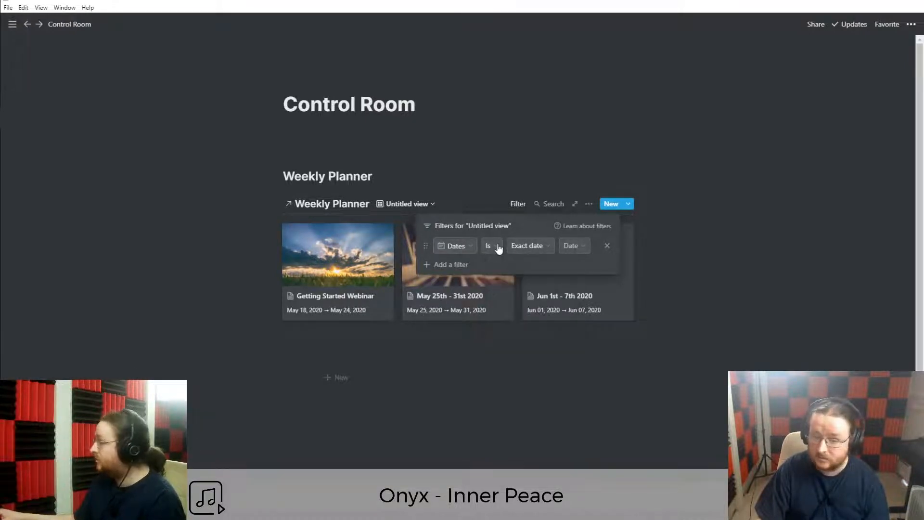
left_click(495, 246)
left_click(471, 334)
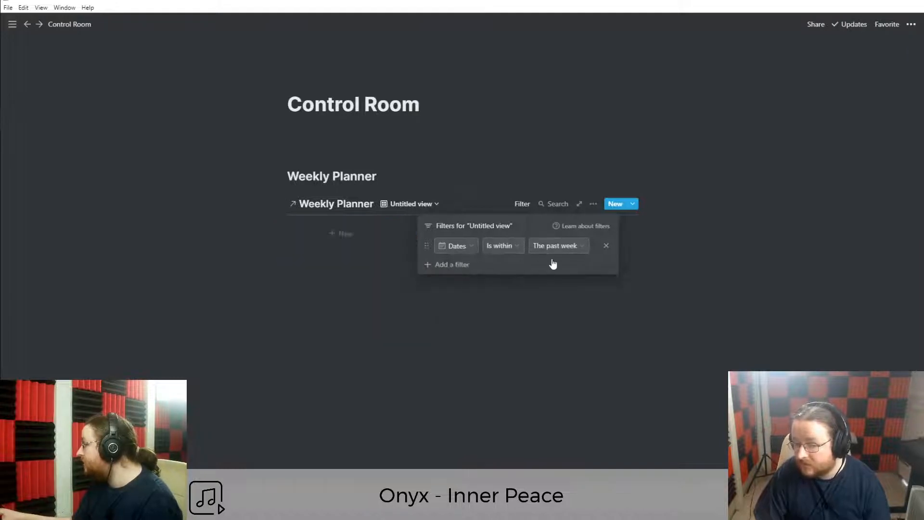
left_click(559, 248)
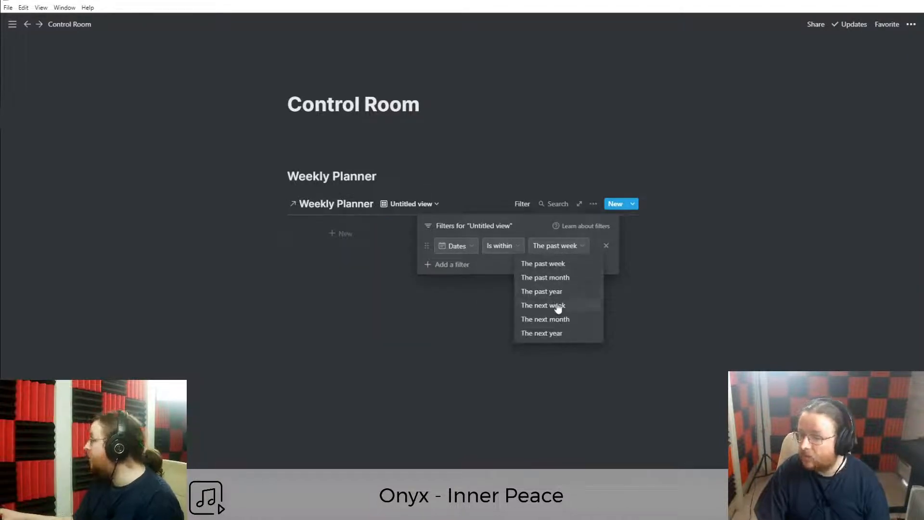
left_click(558, 307)
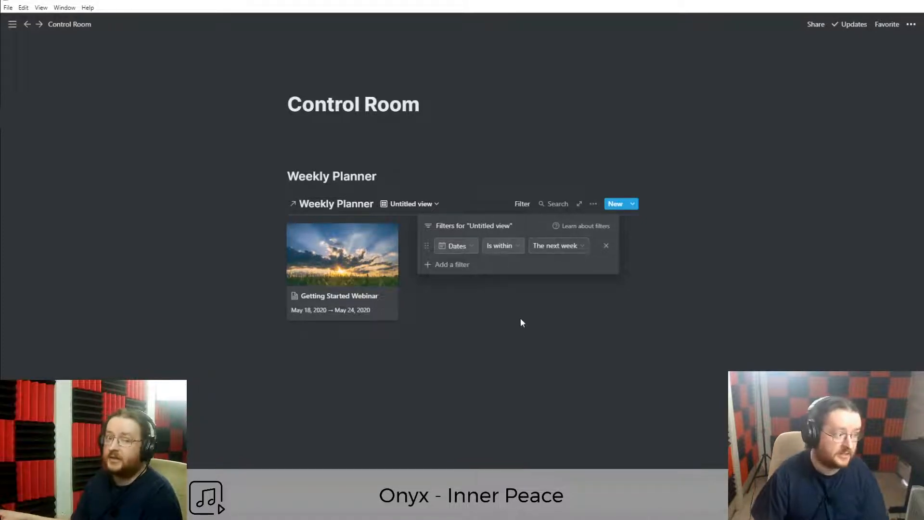
left_click(316, 298)
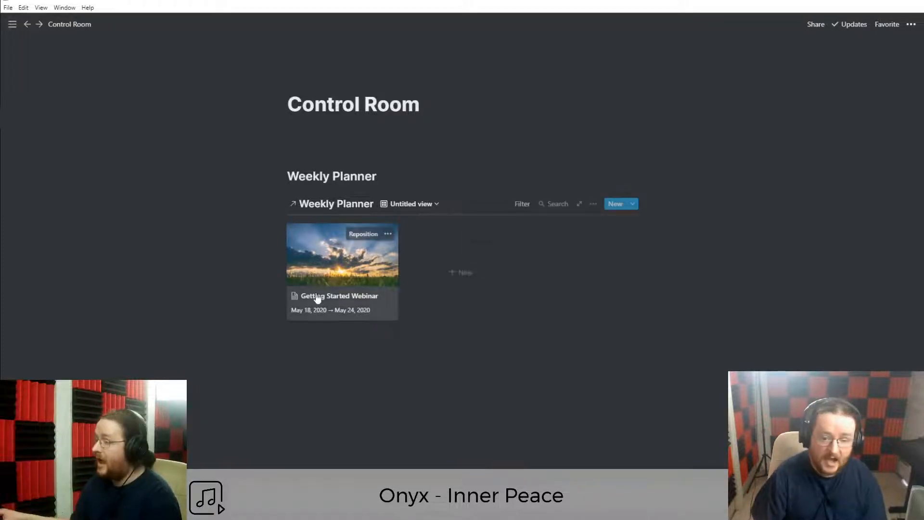
Preview the Getting Started Webinar card, add a block below the gallery, and recheck the filter.
left_click(344, 302)
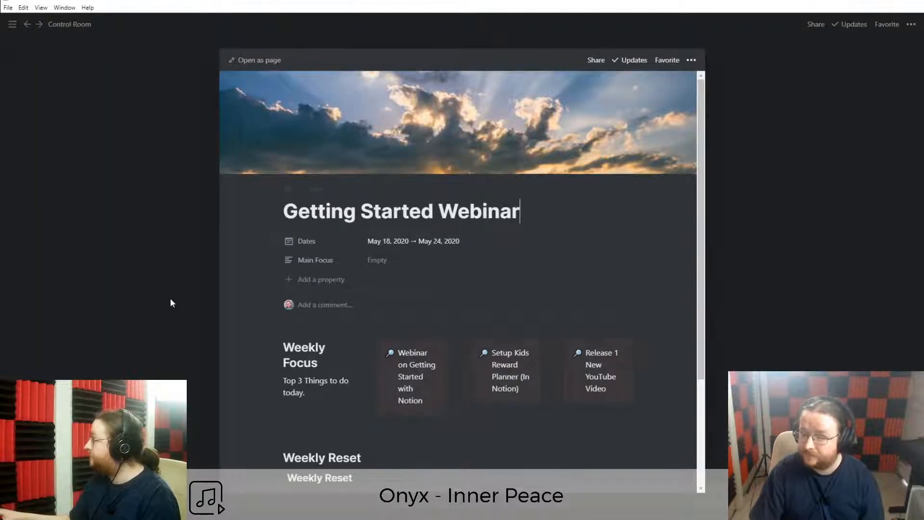
left_click(173, 303)
left_click(335, 365)
left_click(522, 204)
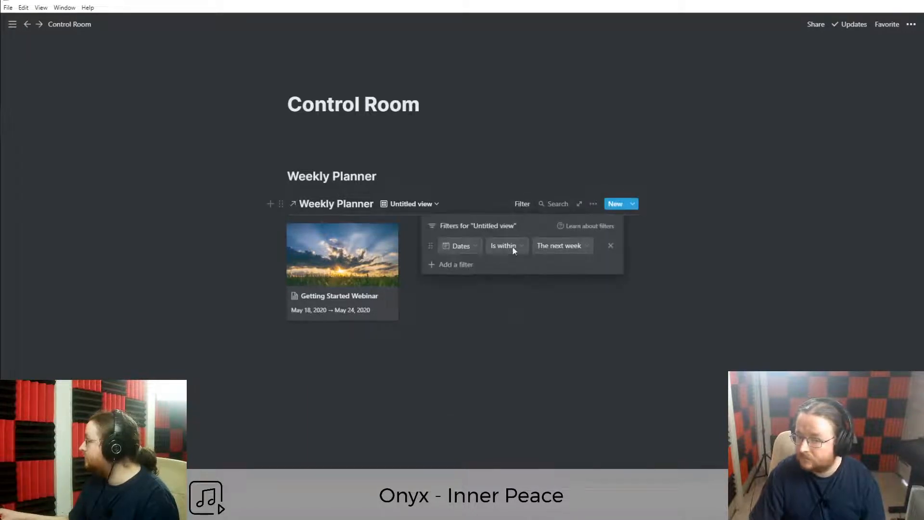
left_click(544, 308)
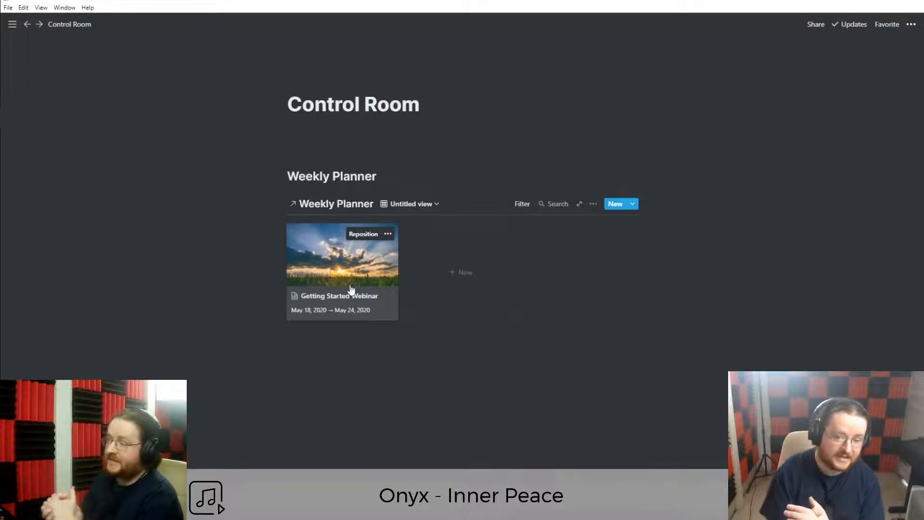
Delete the first Untitled view from the gallery's view list and confirm with Remove.
left_click(415, 204)
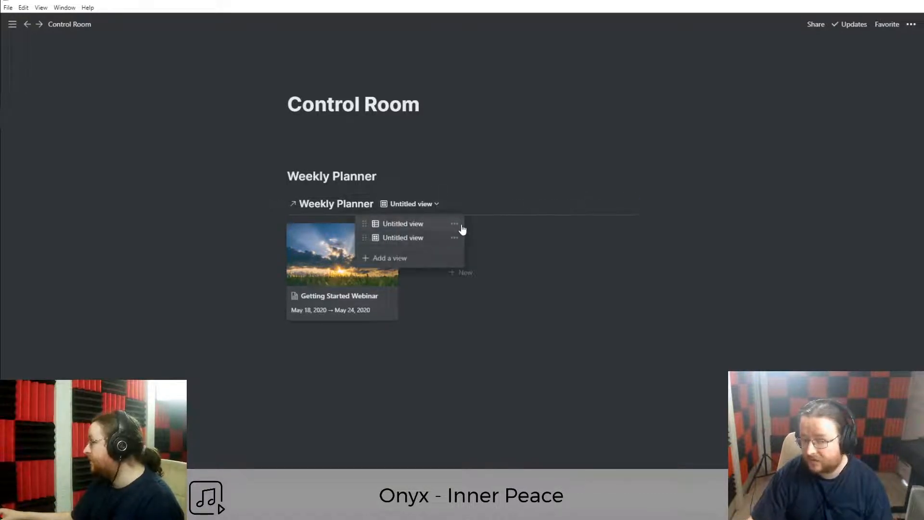
left_click(457, 184)
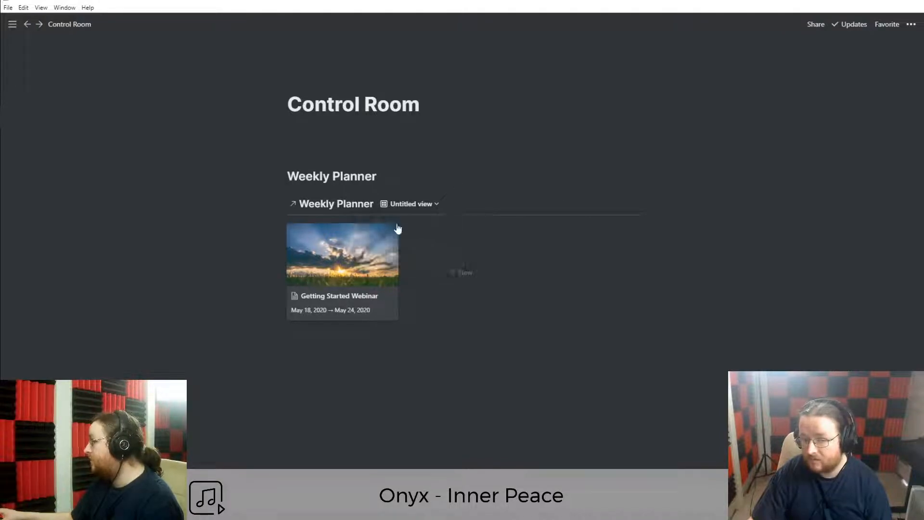
left_click(409, 207)
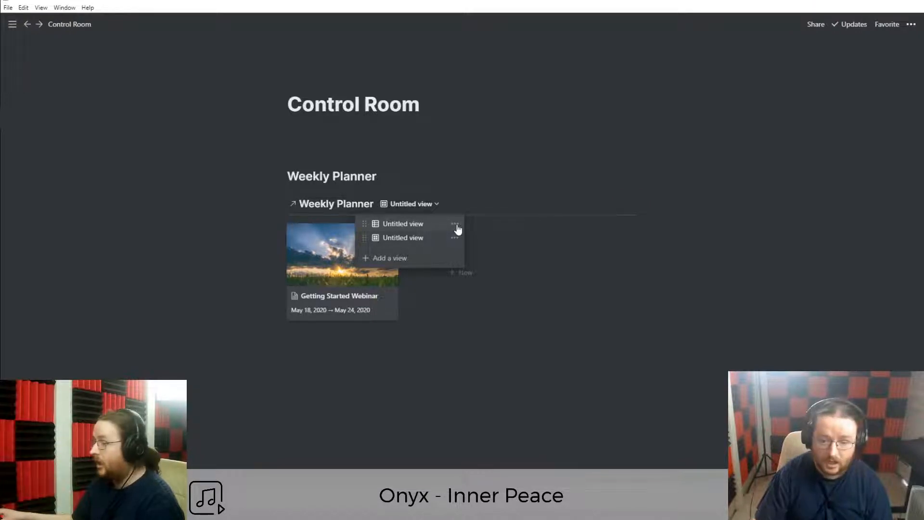
left_click(456, 224)
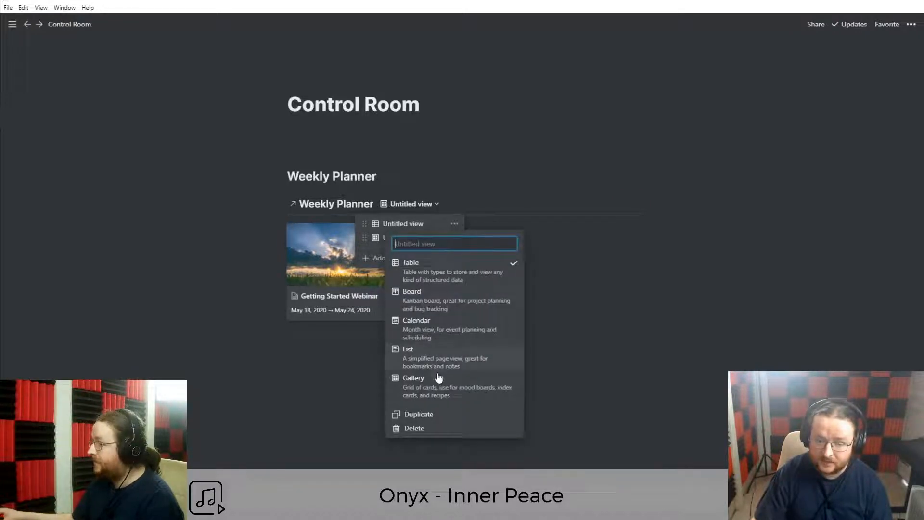
left_click(423, 429)
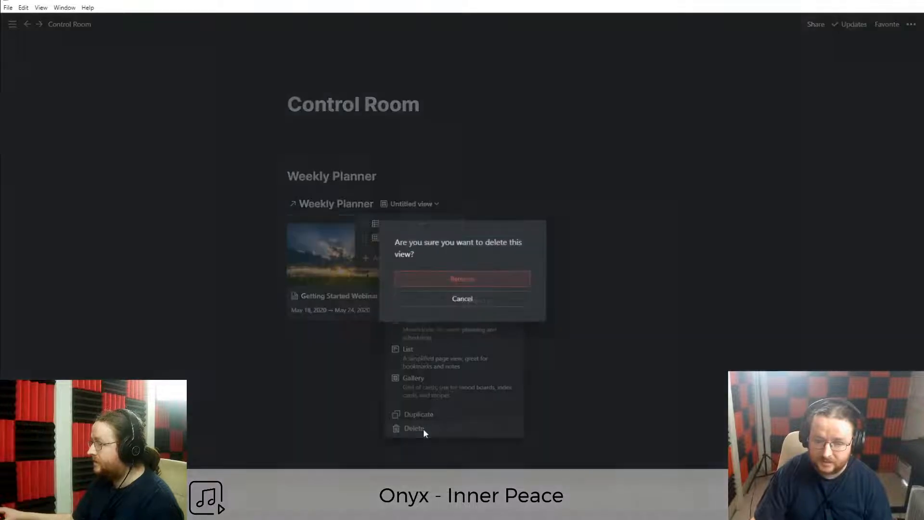
left_click(439, 281)
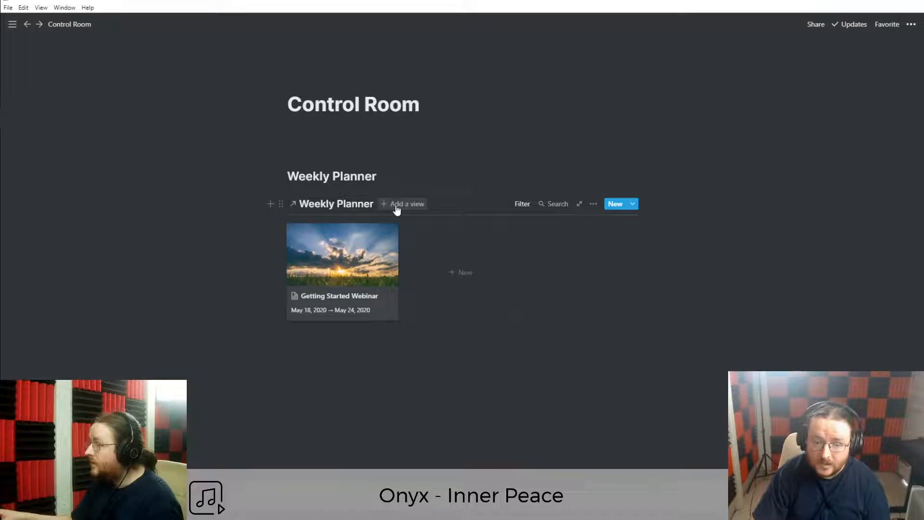
Paste the Weekly Planner link below the gallery as a linked database, discarding an extra gallery view.
left_click(373, 340)
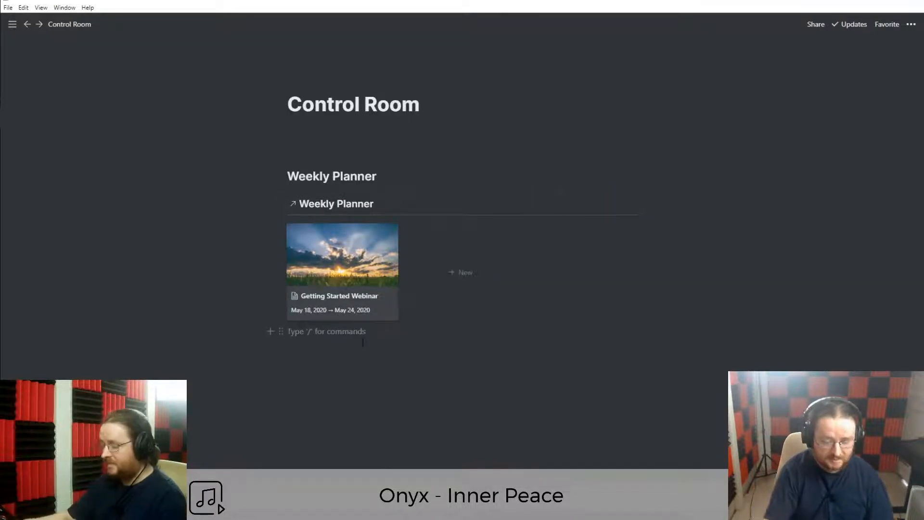
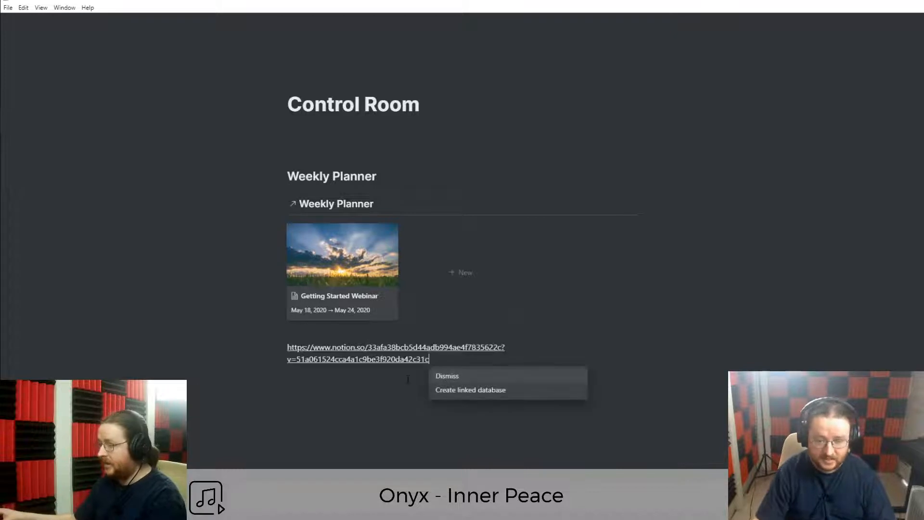
left_click(493, 390)
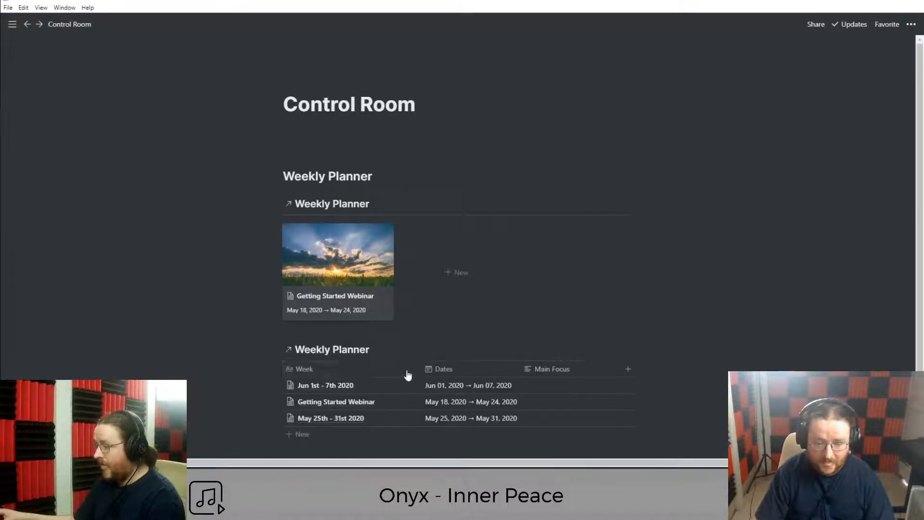
left_click(399, 350)
left_click(382, 283)
left_click(391, 315)
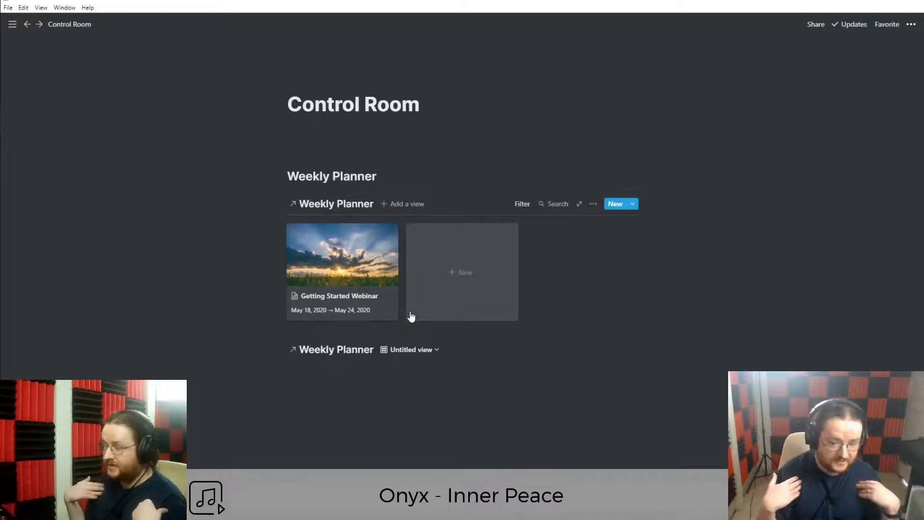
left_click(424, 352)
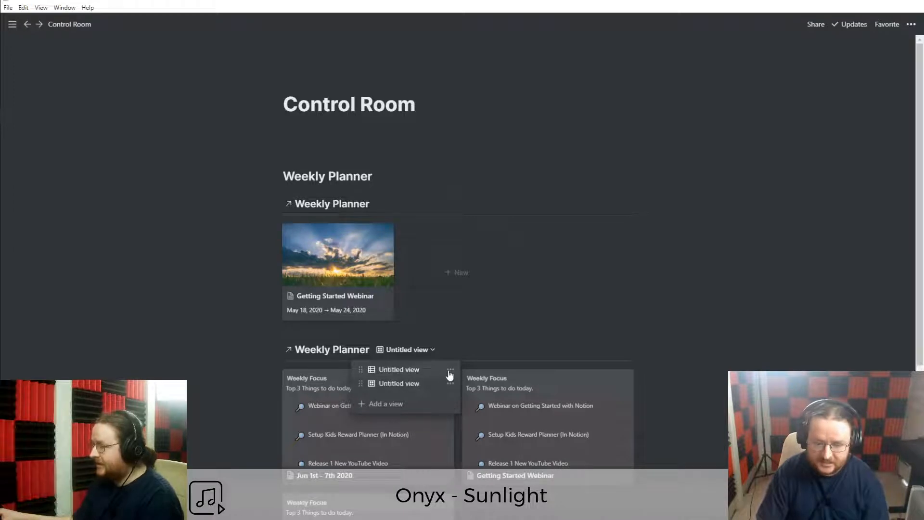
left_click(449, 372)
left_click(433, 356)
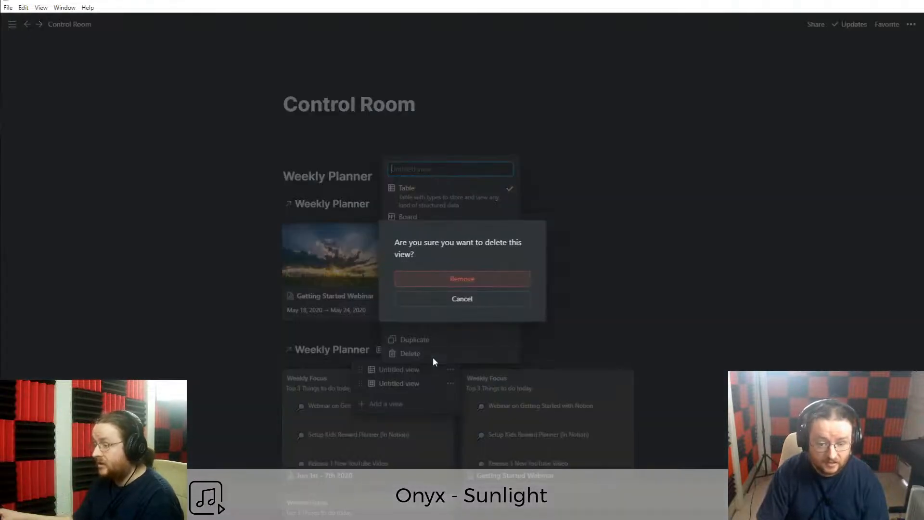
left_click(464, 280)
Add a List view to the lower linked Weekly Planner database.
scroll(409, 301, "down", 1)
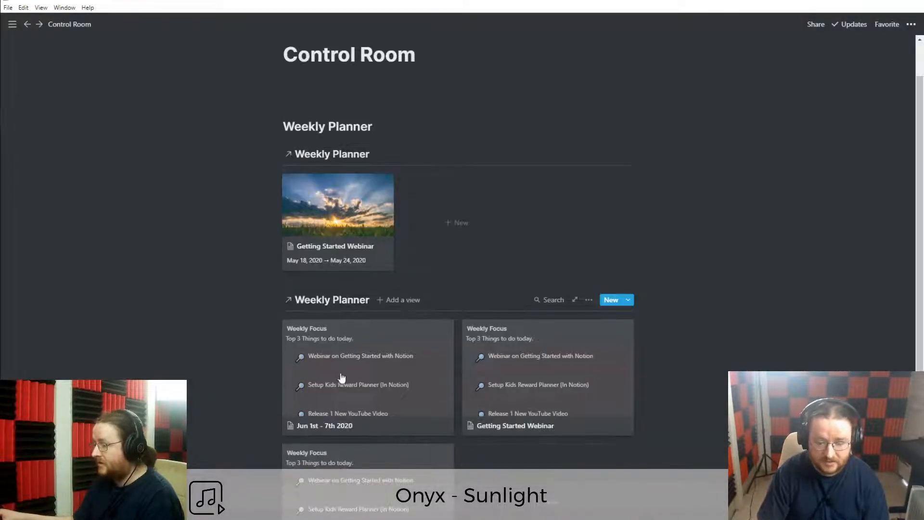
left_click(408, 300)
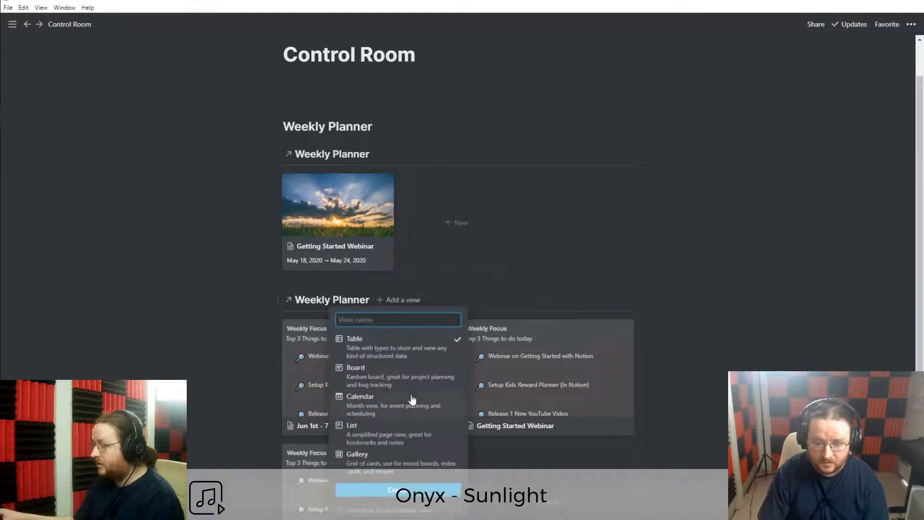
left_click(394, 441)
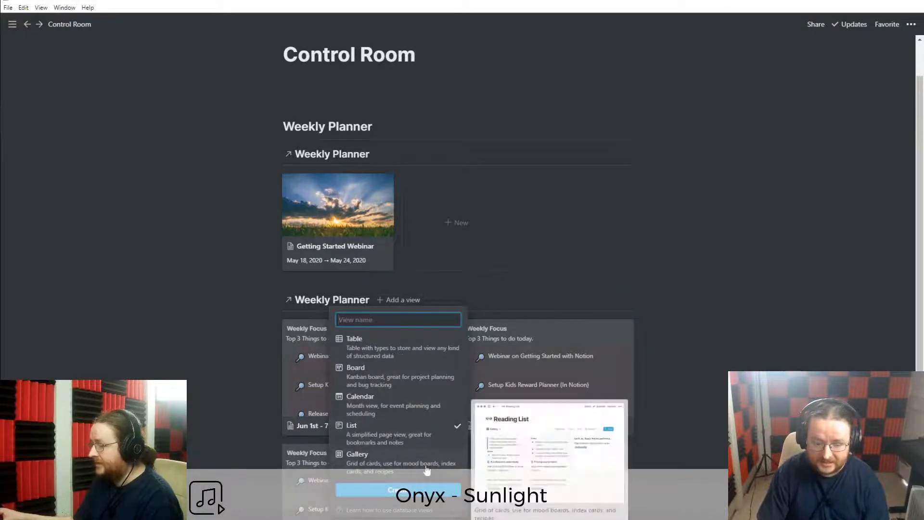
left_click(399, 490)
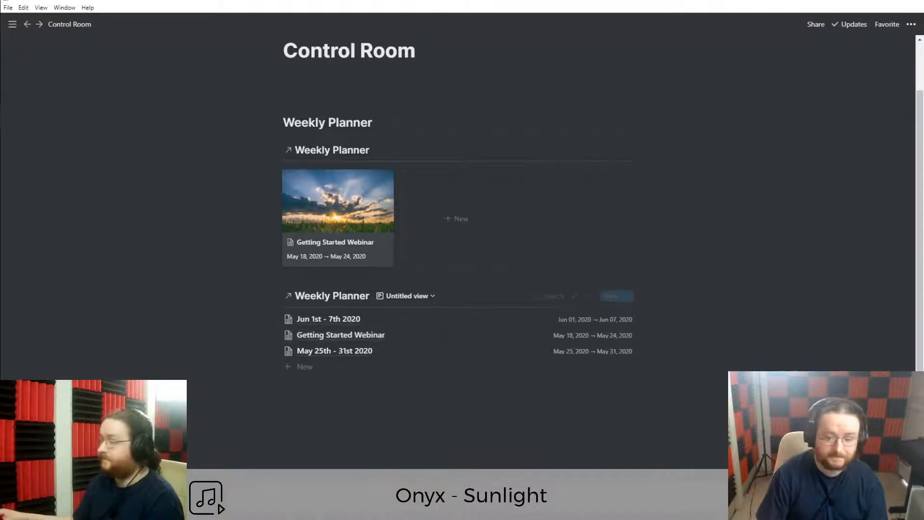
Change the lower list's sort property from Week to Dates, ascending.
left_click(588, 297)
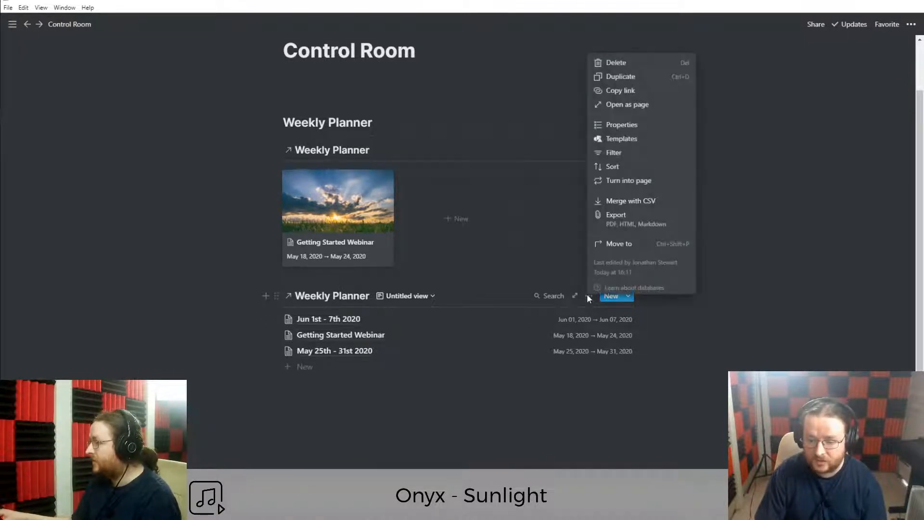
left_click(615, 166)
left_click(473, 400)
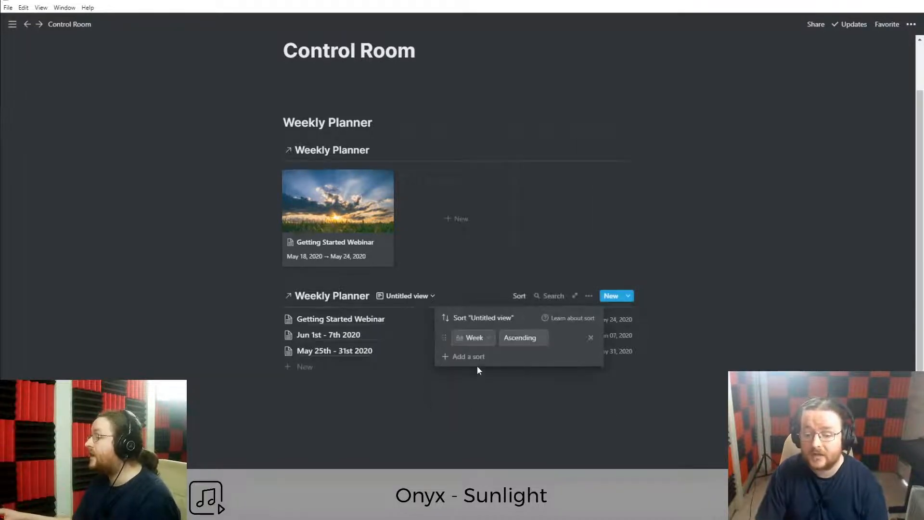
left_click(480, 339)
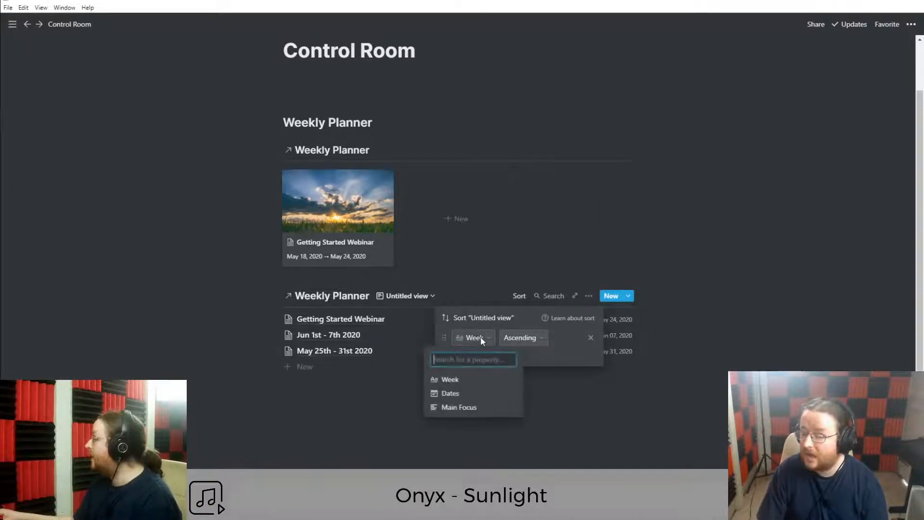
left_click(462, 393)
left_click(509, 404)
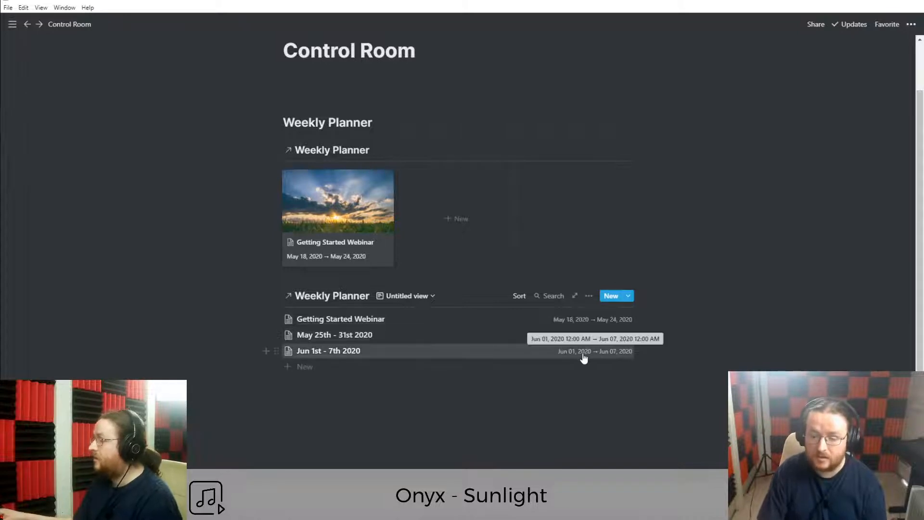
Add a line below the list and toggle the Dates property off and back on.
left_click(488, 449)
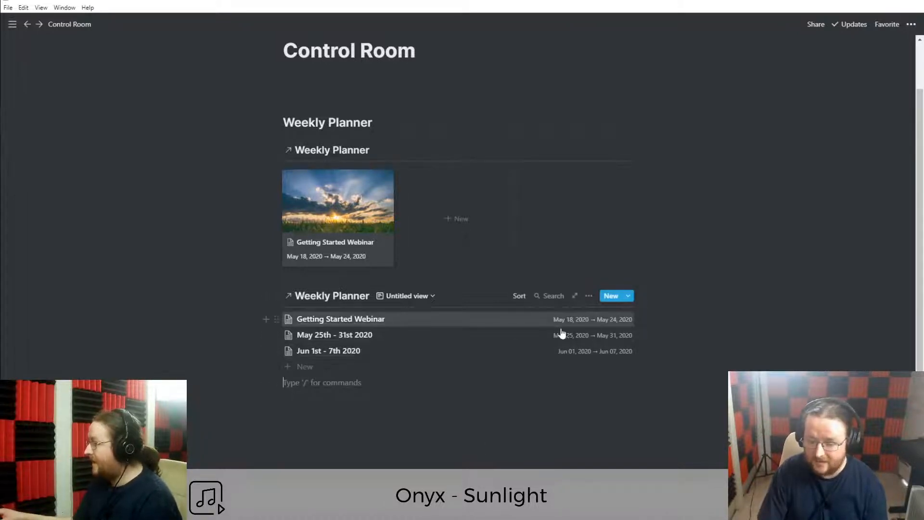
left_click(589, 297)
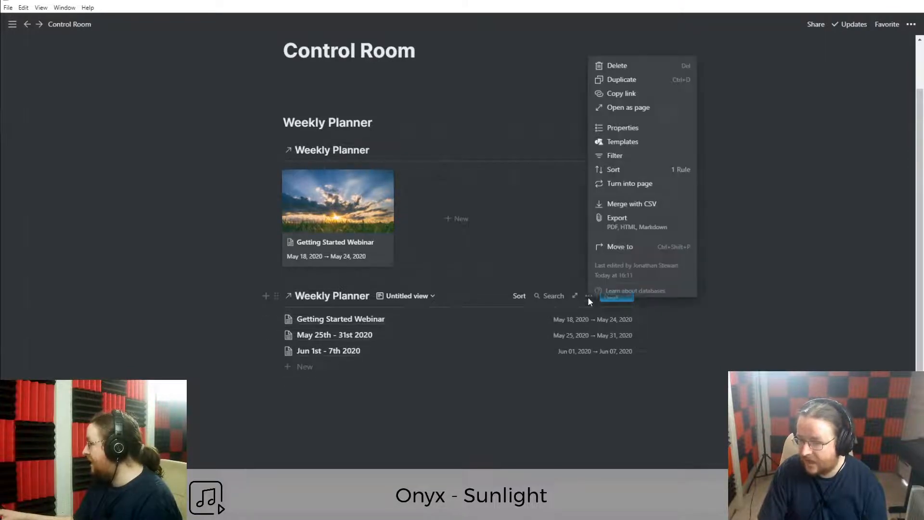
left_click(623, 129)
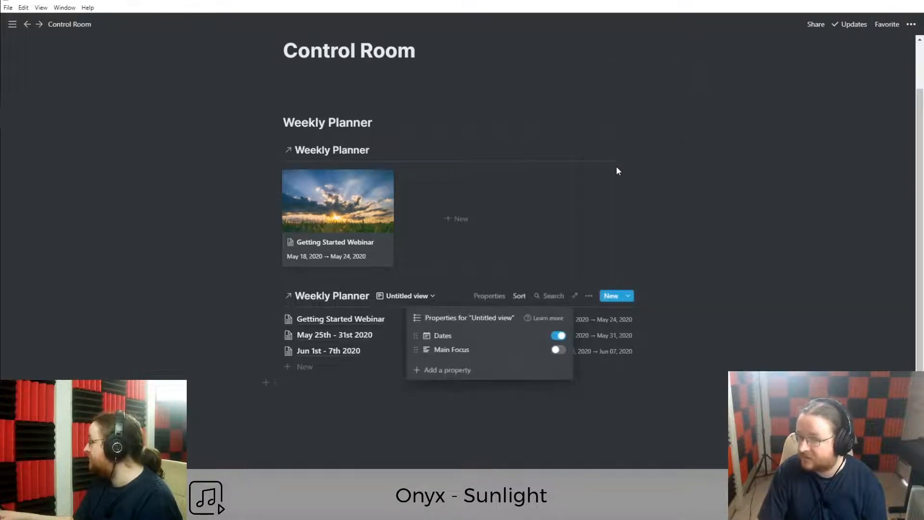
left_click(558, 337)
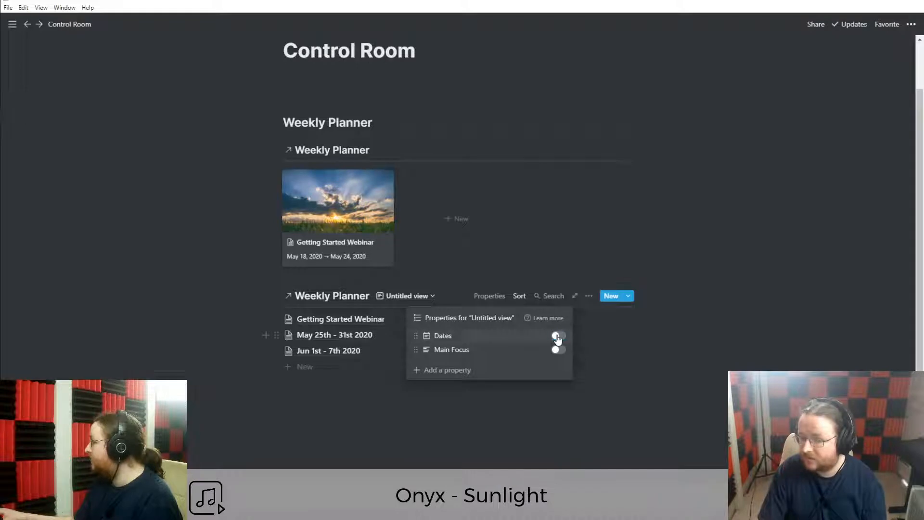
left_click(557, 339)
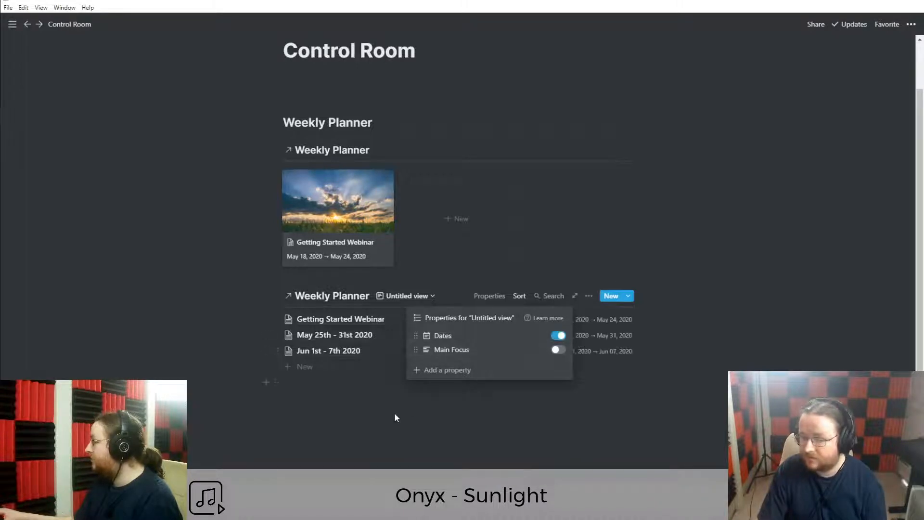
left_click(394, 412)
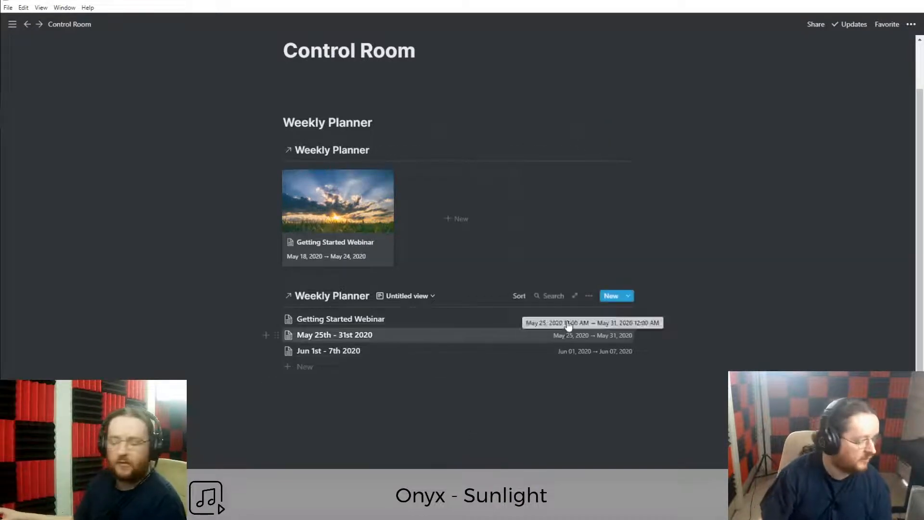
Review the lower list's properties again and reopen its database options.
left_click(588, 296)
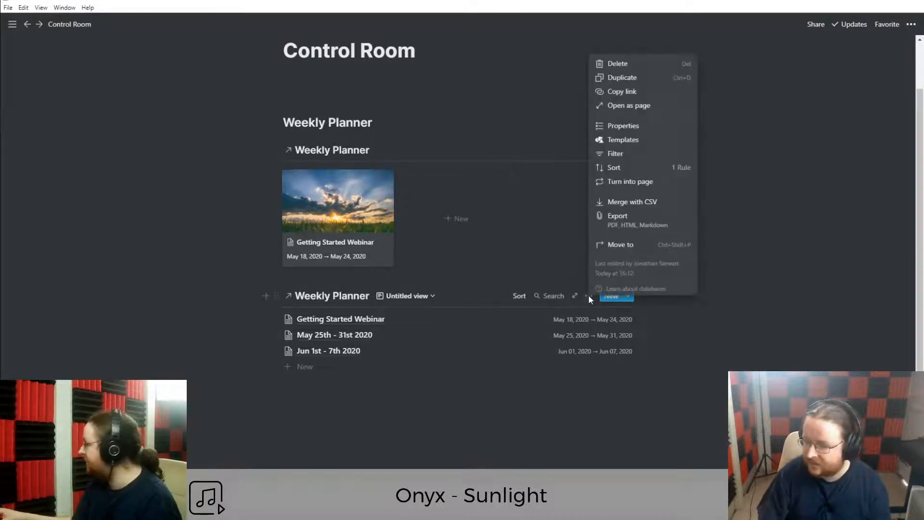
left_click(635, 129)
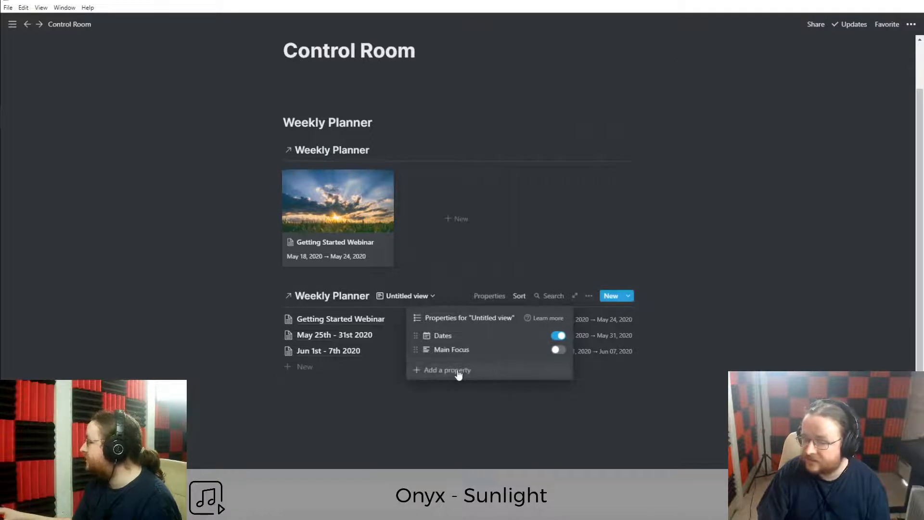
left_click(475, 401)
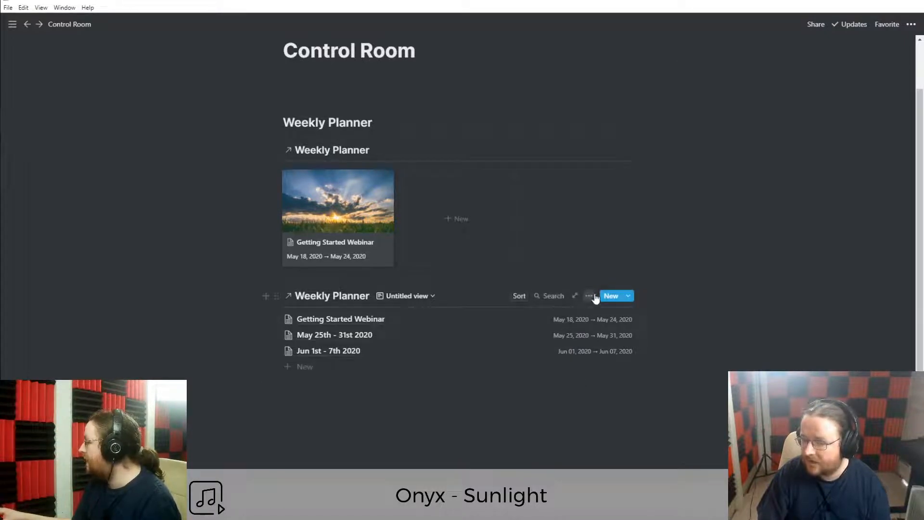
left_click(589, 295)
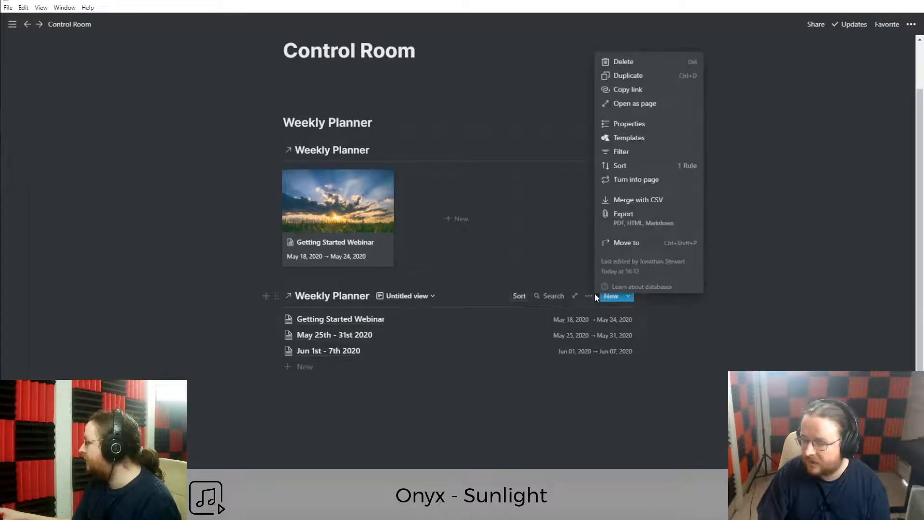
Filter the lower list to Dates is after One week from now.
left_click(633, 153)
left_click(448, 400)
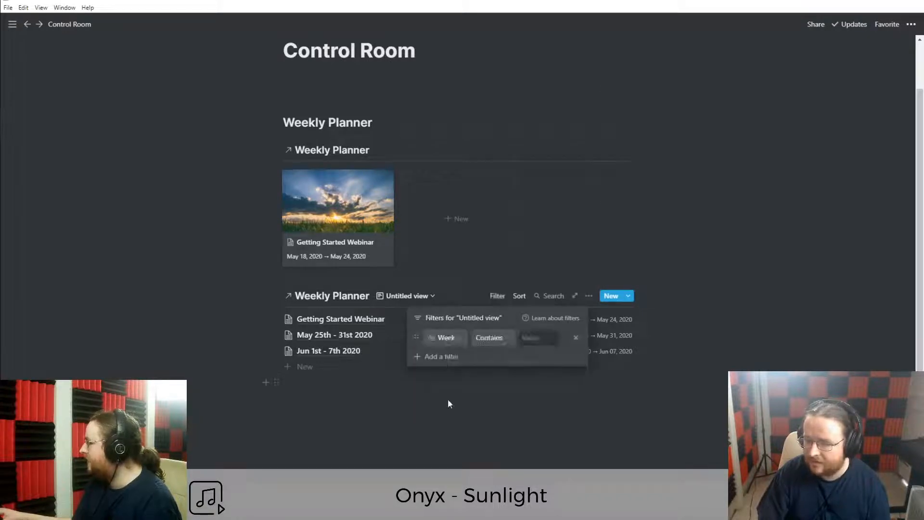
left_click(448, 339)
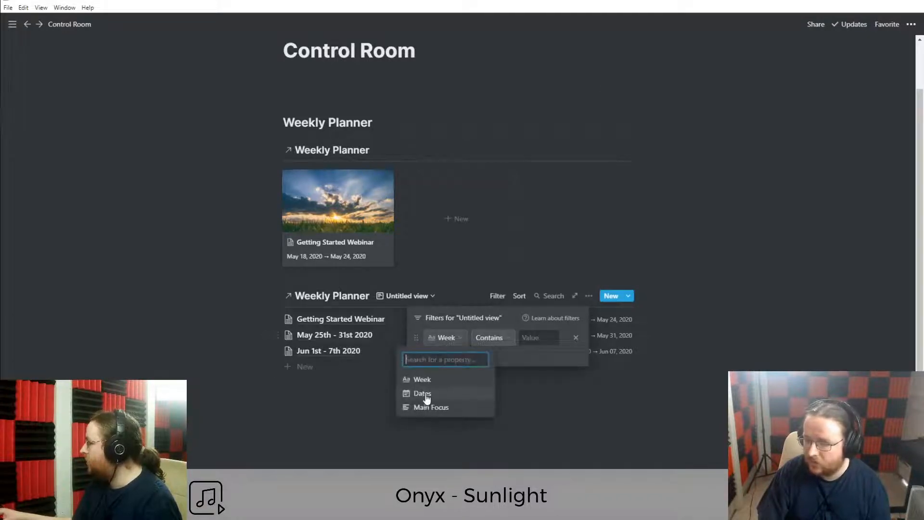
left_click(422, 394)
left_click(469, 339)
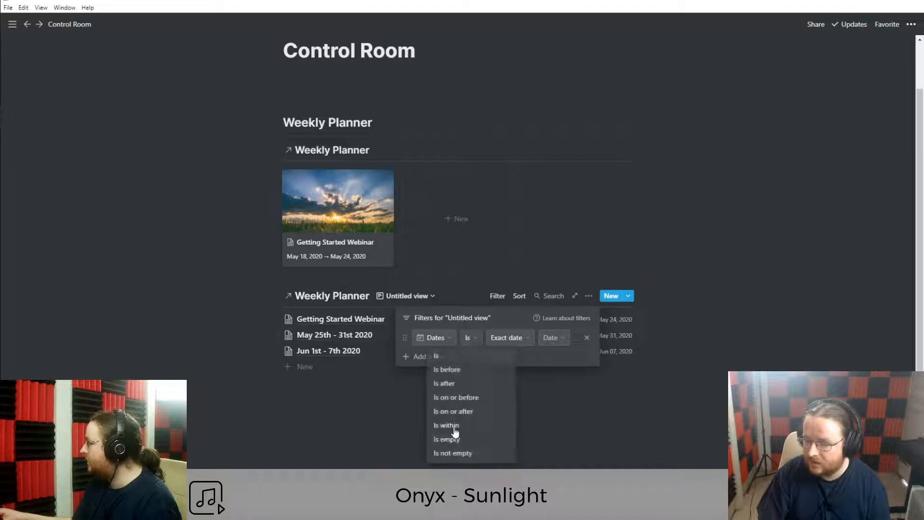
left_click(445, 384)
left_click(507, 340)
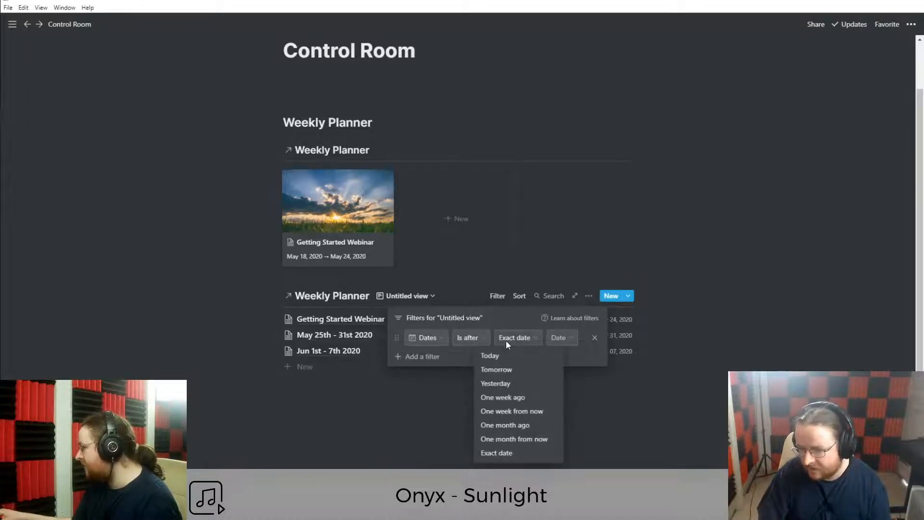
left_click(509, 413)
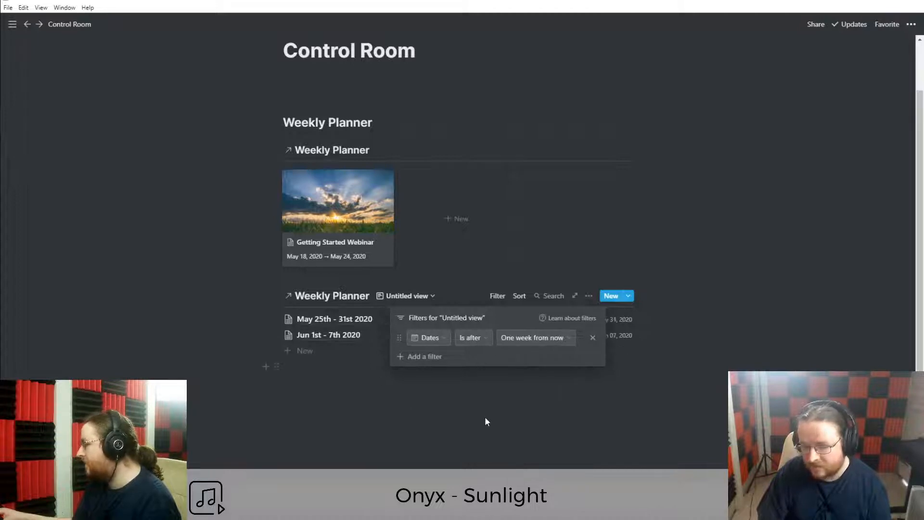
left_click(311, 390)
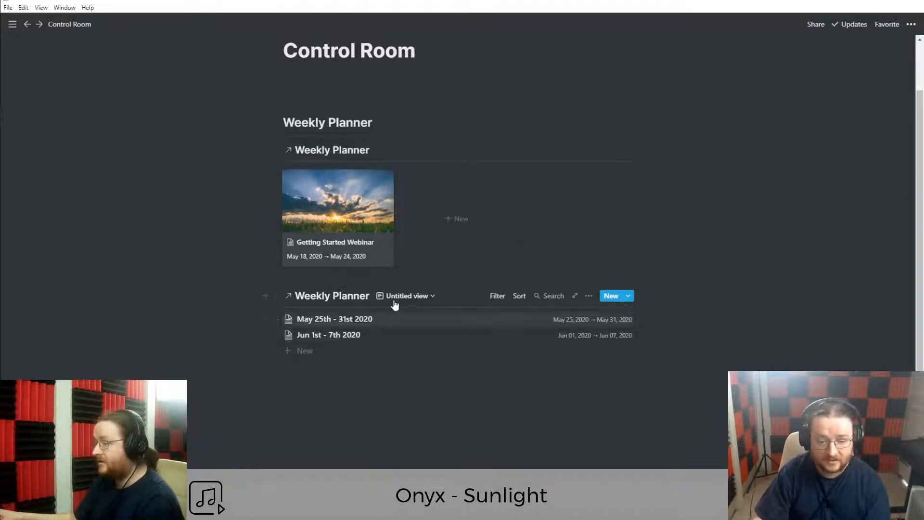
Delete the first Untitled view of the lower Weekly Planner list.
left_click(414, 301)
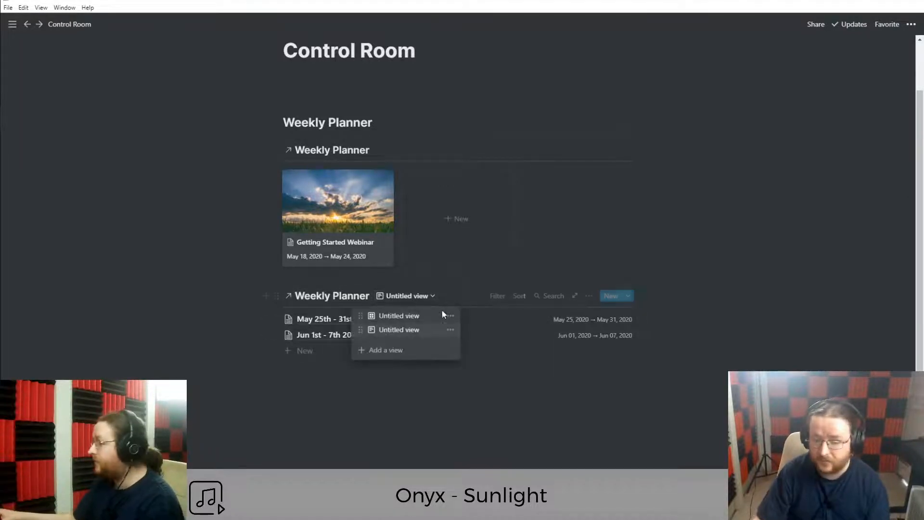
left_click(451, 317)
left_click(417, 299)
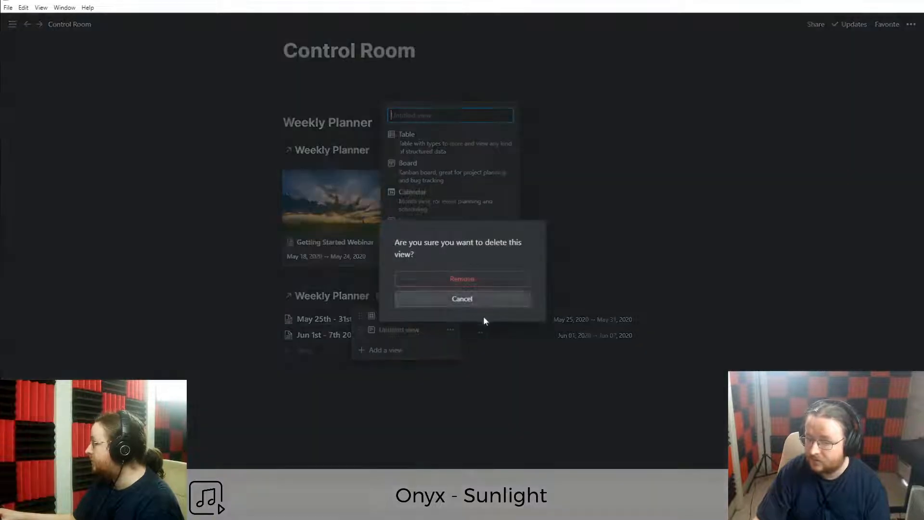
left_click(462, 279)
Move the list below a new empty line so a blank line separates the two databases.
left_click(368, 397)
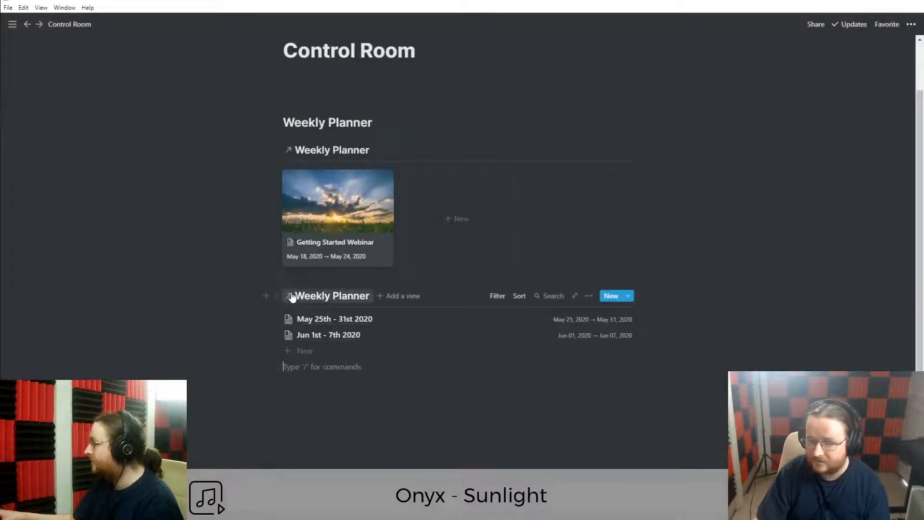
left_click_drag(274, 294, 357, 295)
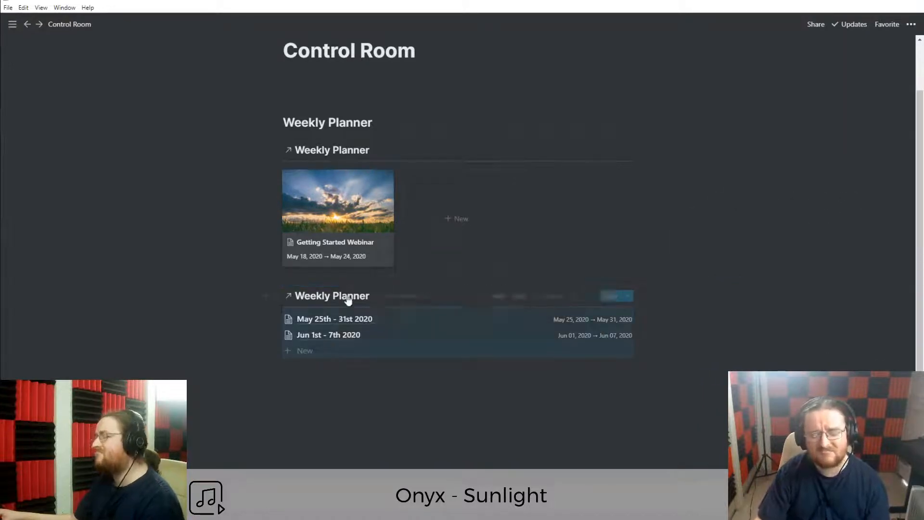
left_click(379, 281)
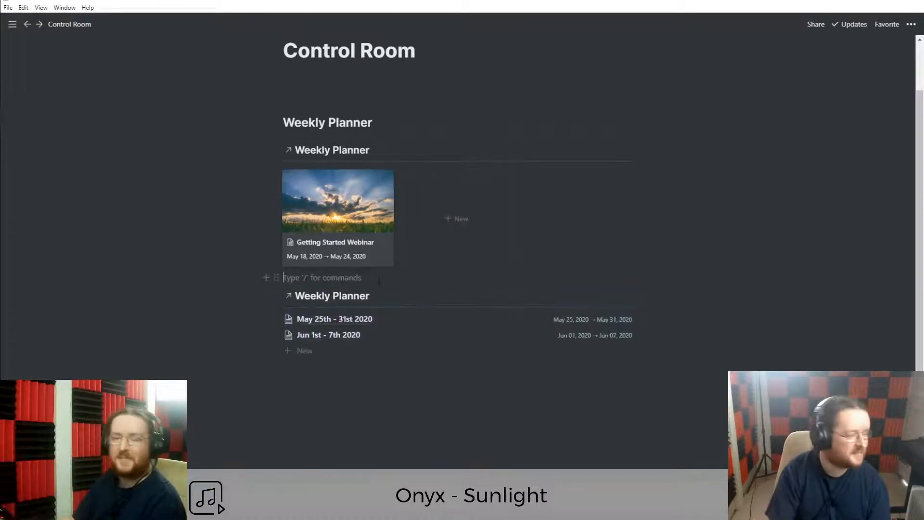
key("Return")
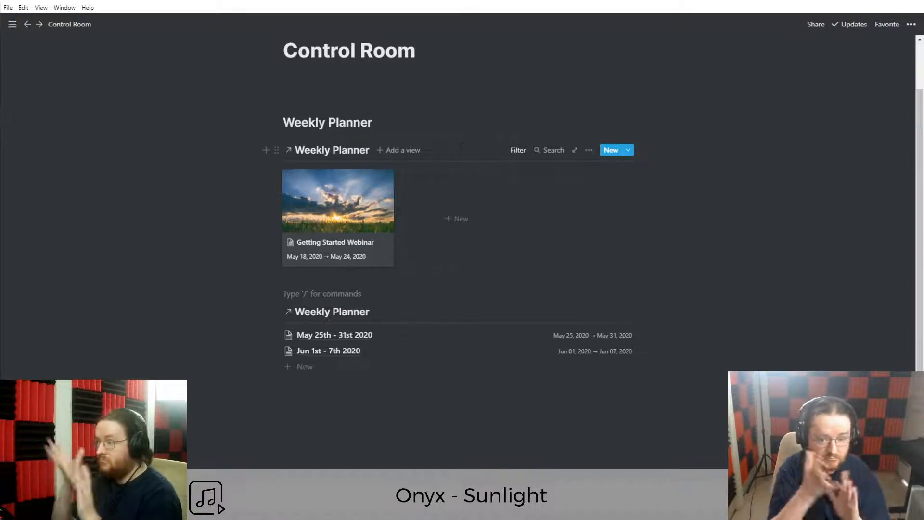
Add a list view named Next Week to the top Weekly Planner.
left_click(397, 150)
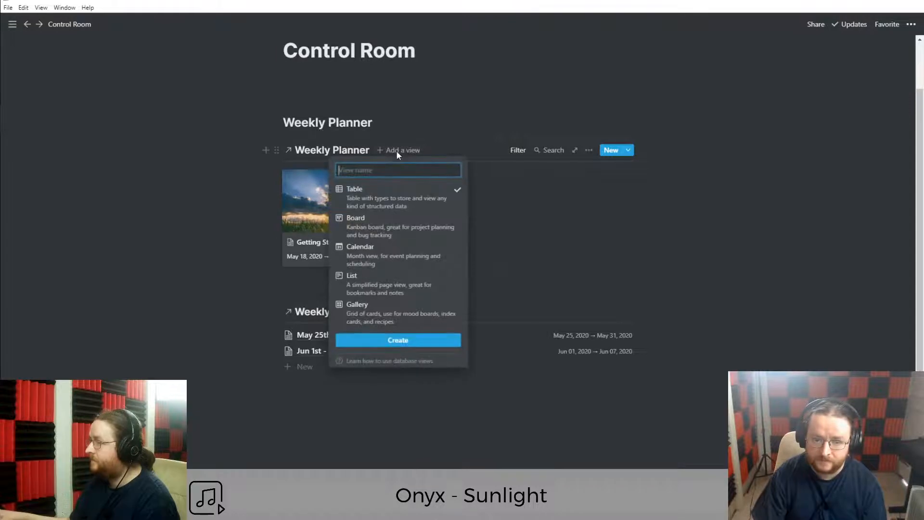
left_click(390, 290)
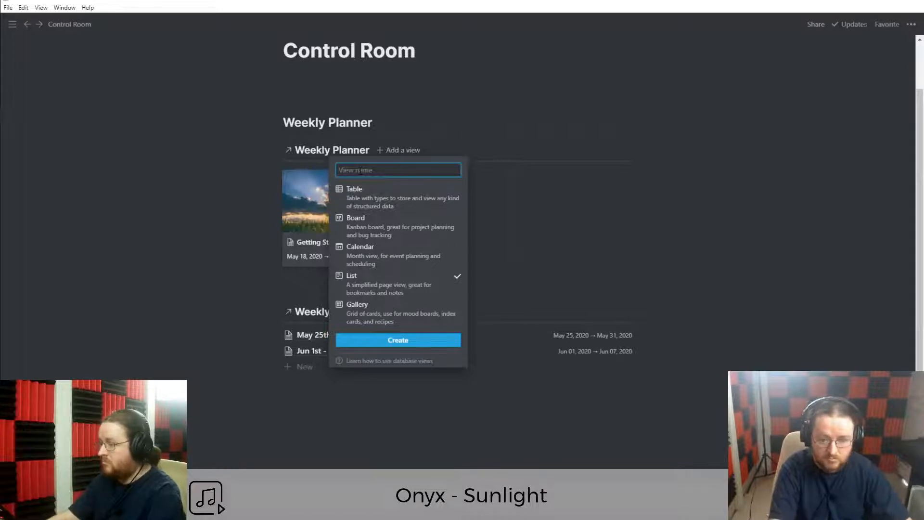
type("Next Week")
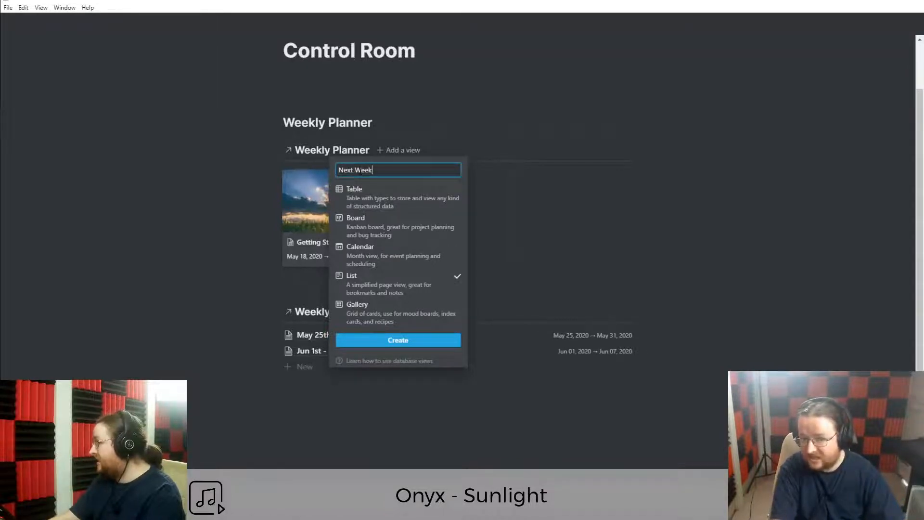
key("Return")
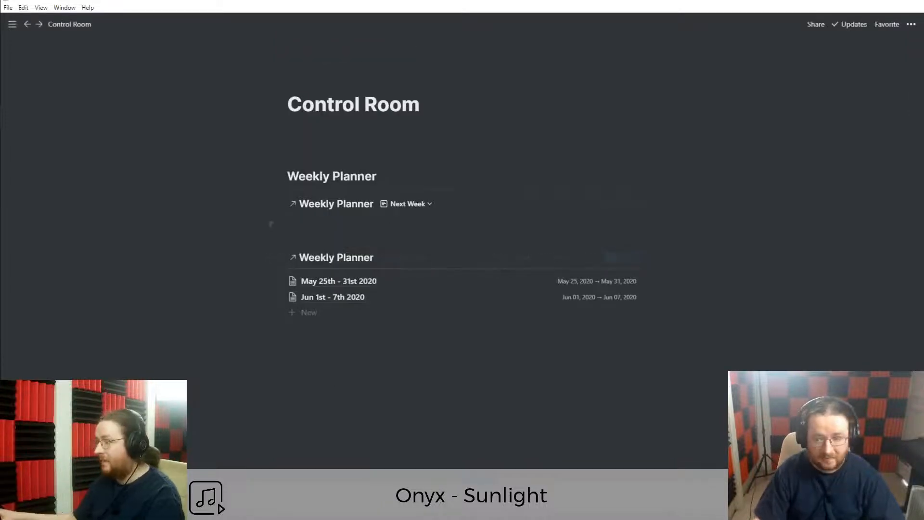
left_click(402, 204)
left_click(447, 238)
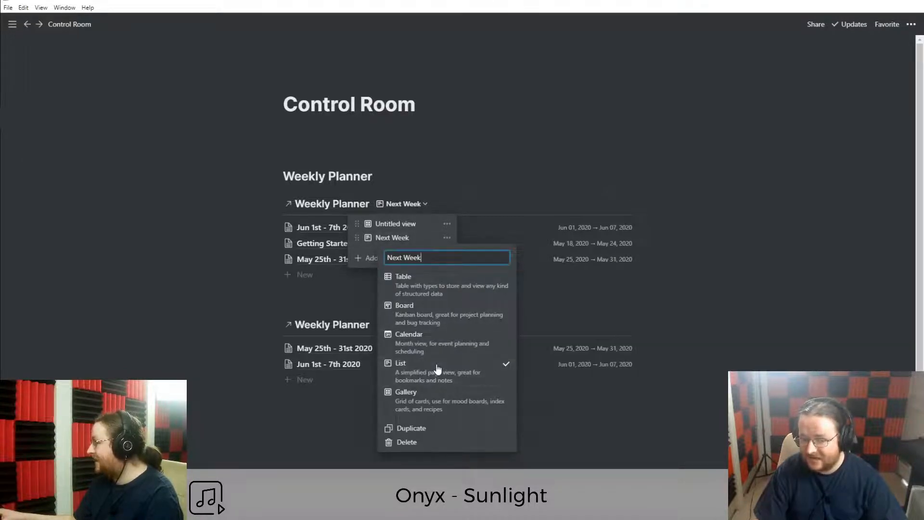
left_click(417, 287)
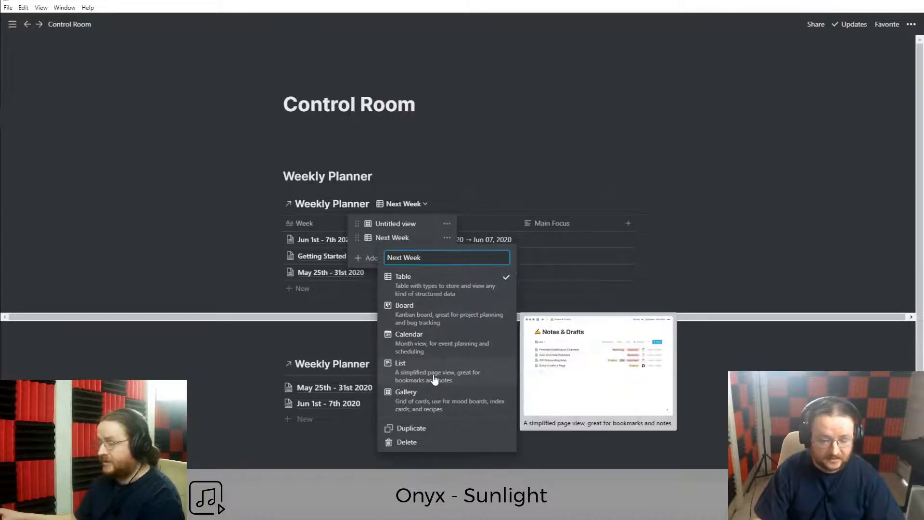
left_click(434, 380)
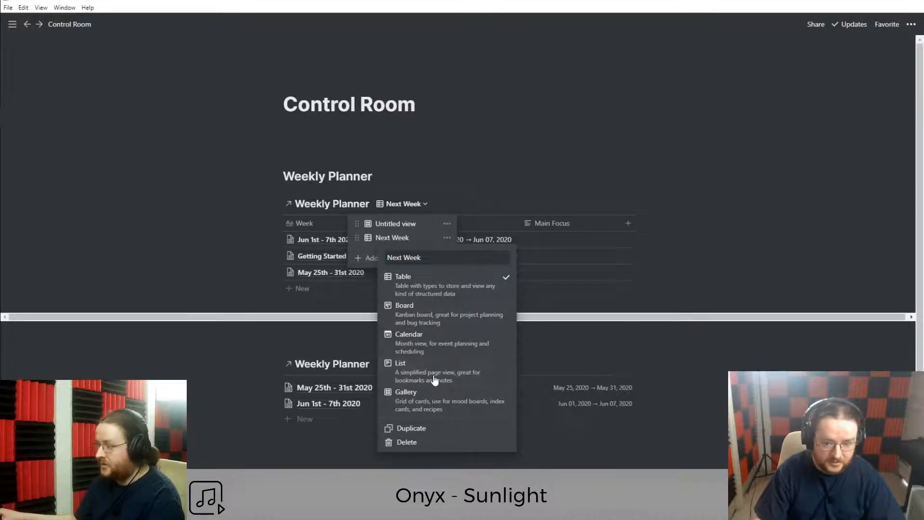
left_click(201, 307)
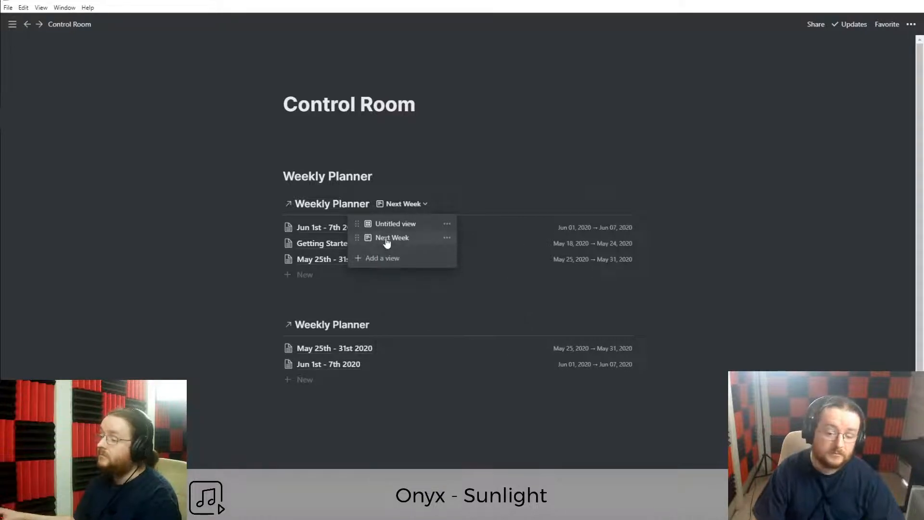
Rename the untitled gallery view to This Week, then switch back to Next Week.
left_click(447, 226)
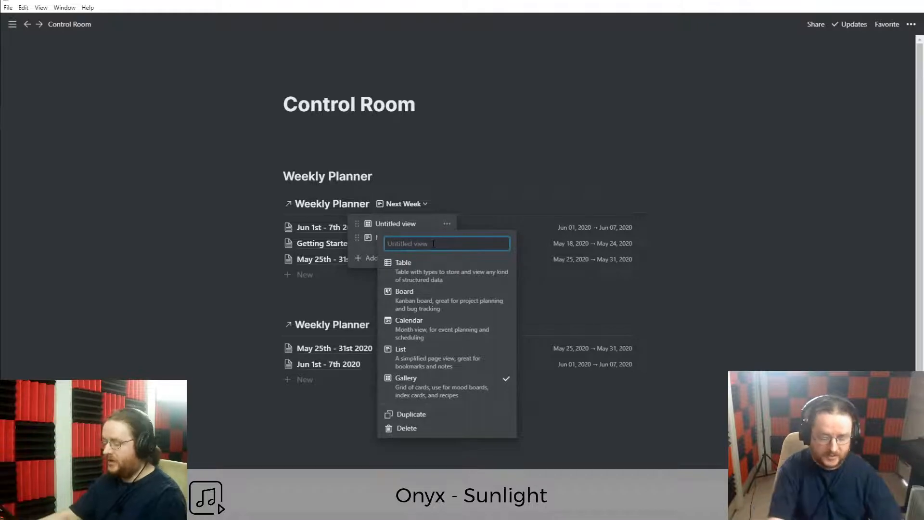
type("This Week")
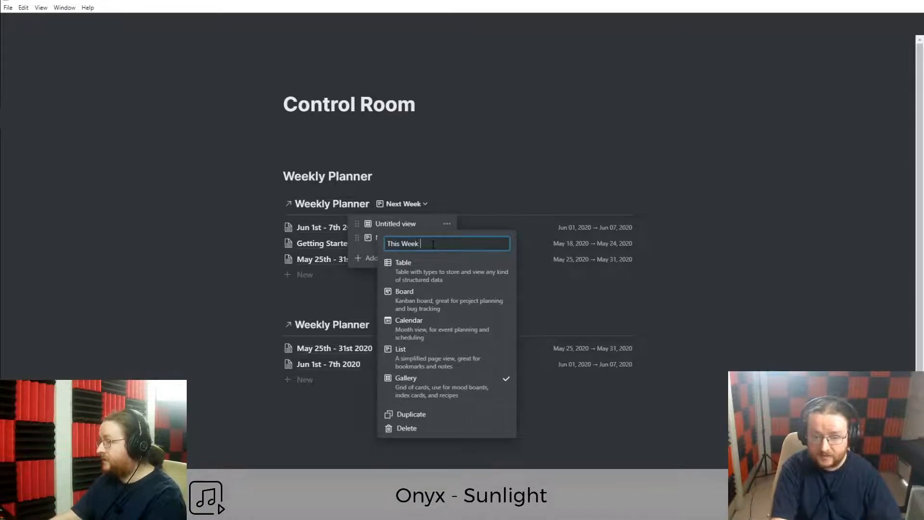
key("Return")
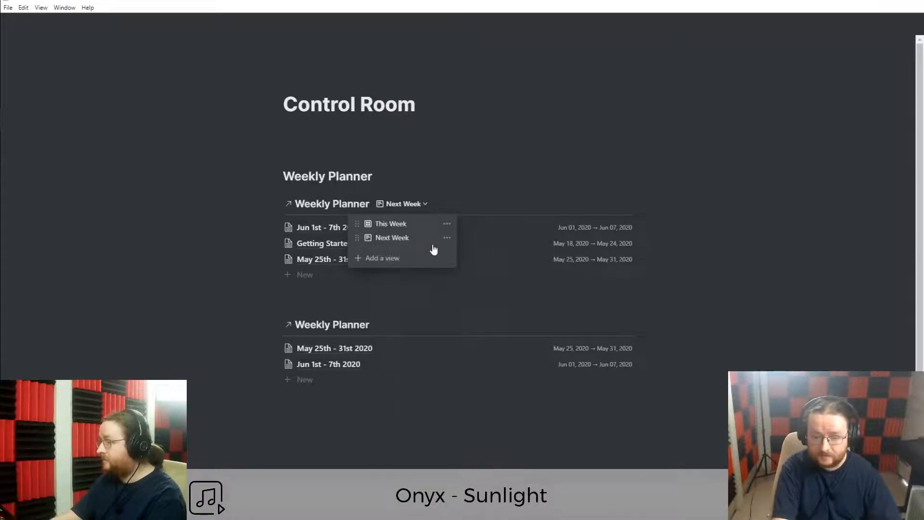
left_click(395, 226)
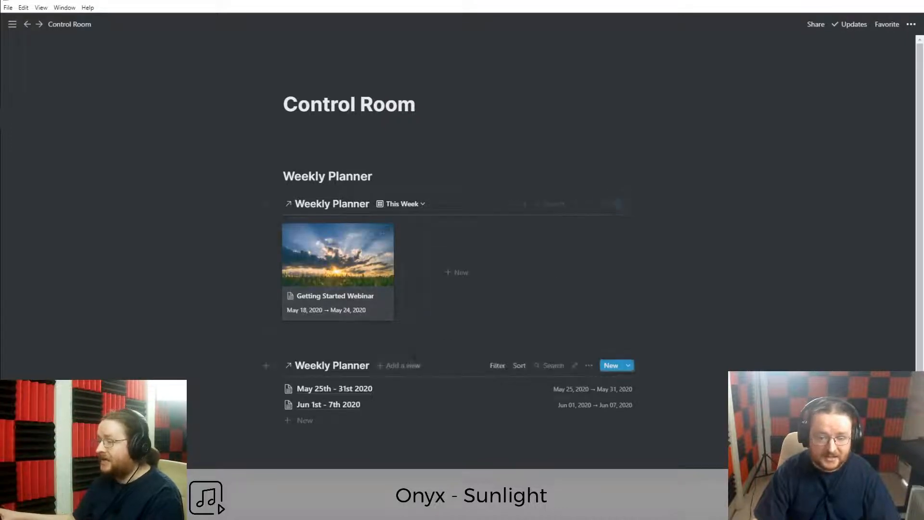
left_click(404, 207)
left_click(398, 239)
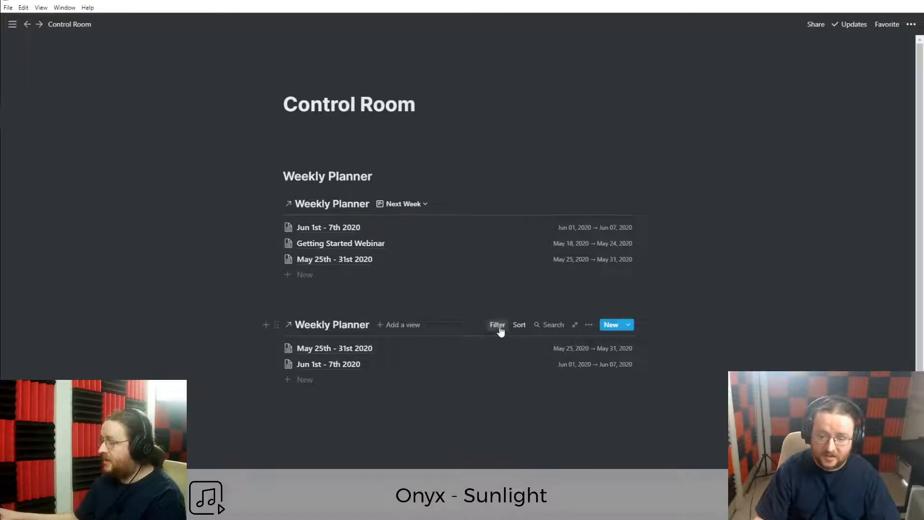
Filter the Next Week view to Dates is on or after One week from now.
left_click(499, 326)
left_click(463, 453)
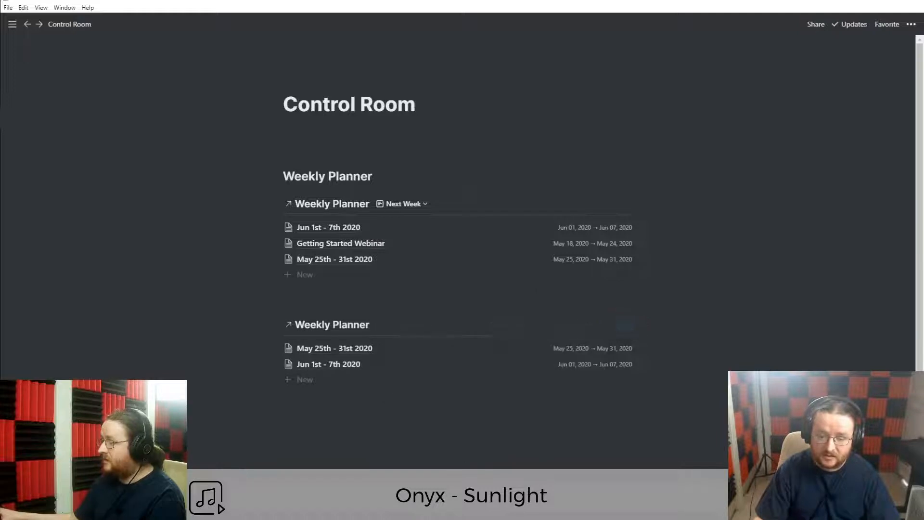
left_click(590, 203)
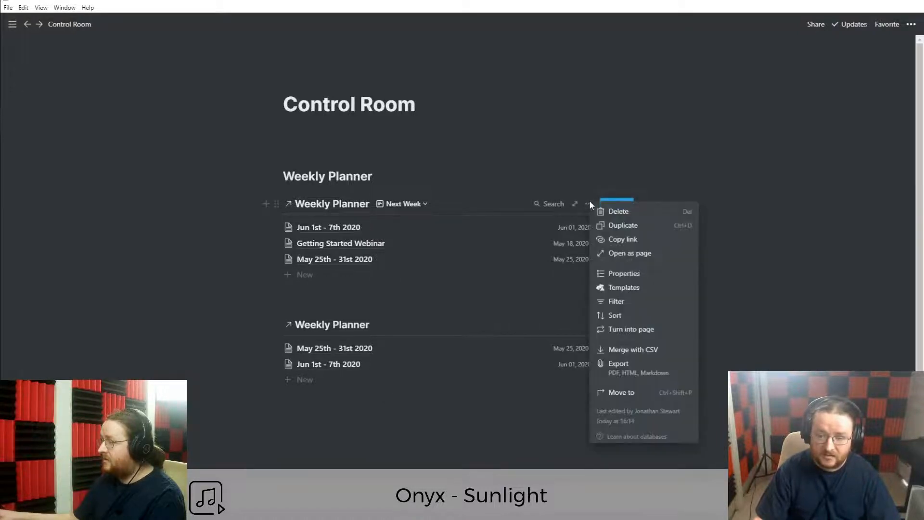
left_click(617, 300)
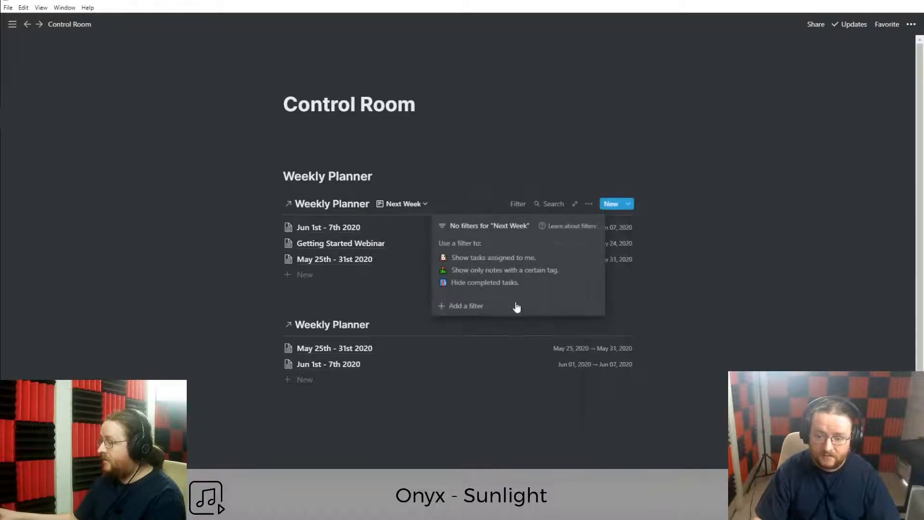
left_click(466, 307)
left_click(478, 251)
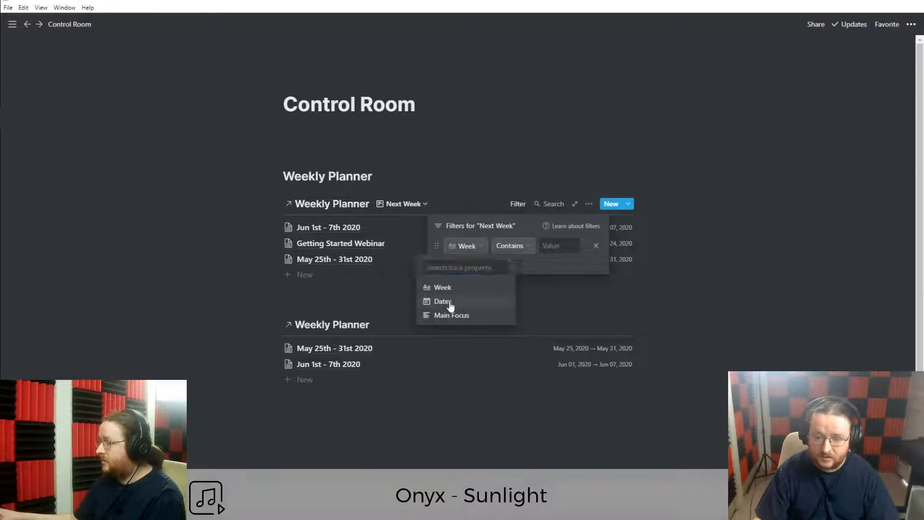
left_click(450, 302)
left_click(525, 248)
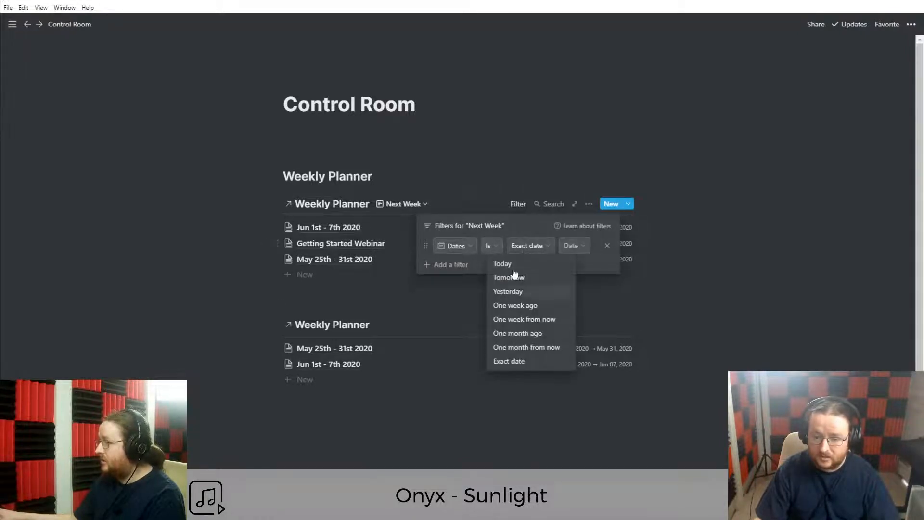
left_click(497, 251)
left_click(491, 247)
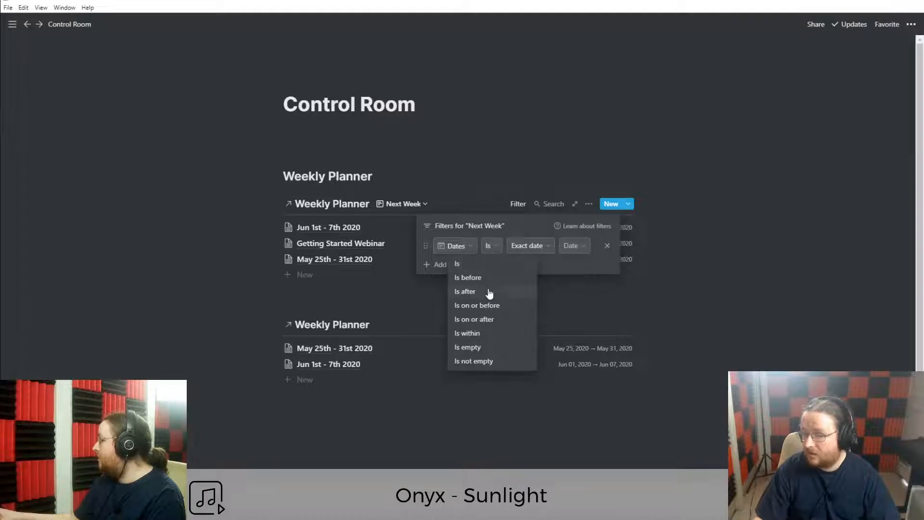
left_click(480, 292)
left_click(494, 246)
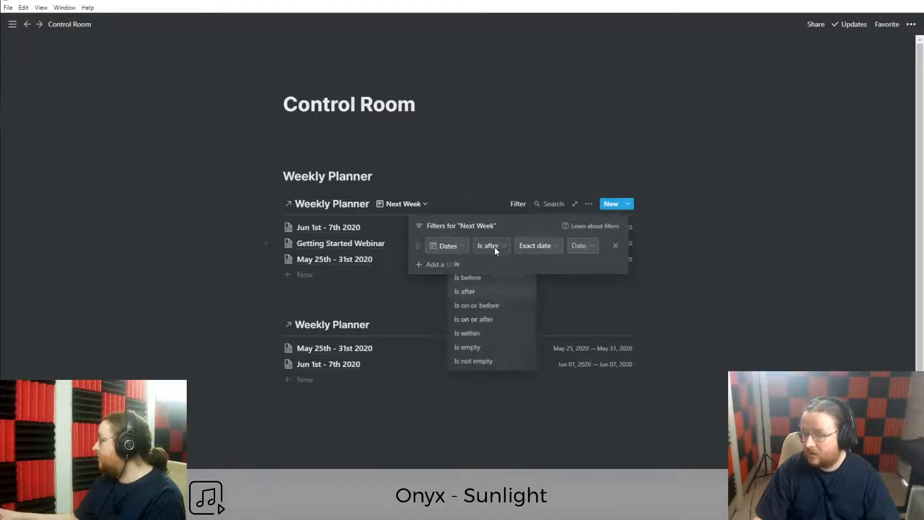
left_click(480, 293)
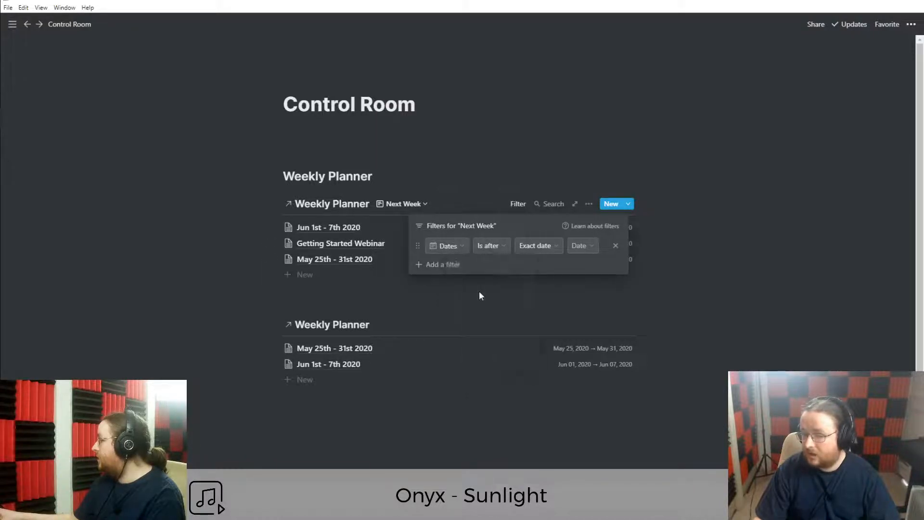
left_click(495, 248)
left_click(485, 320)
left_click(545, 245)
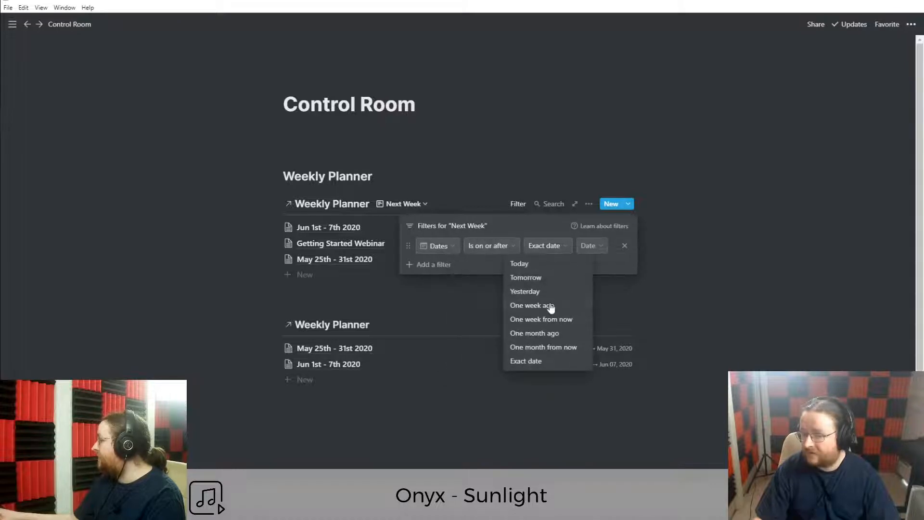
left_click(541, 319)
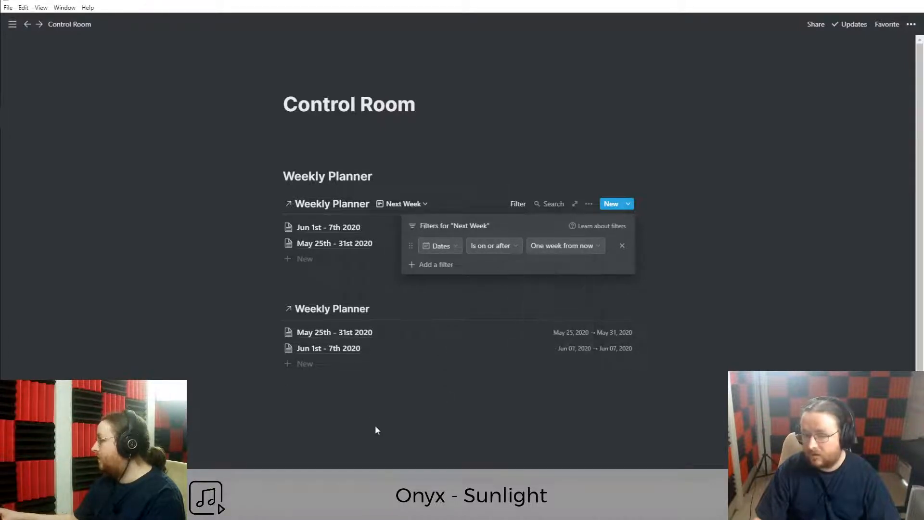
left_click(374, 431)
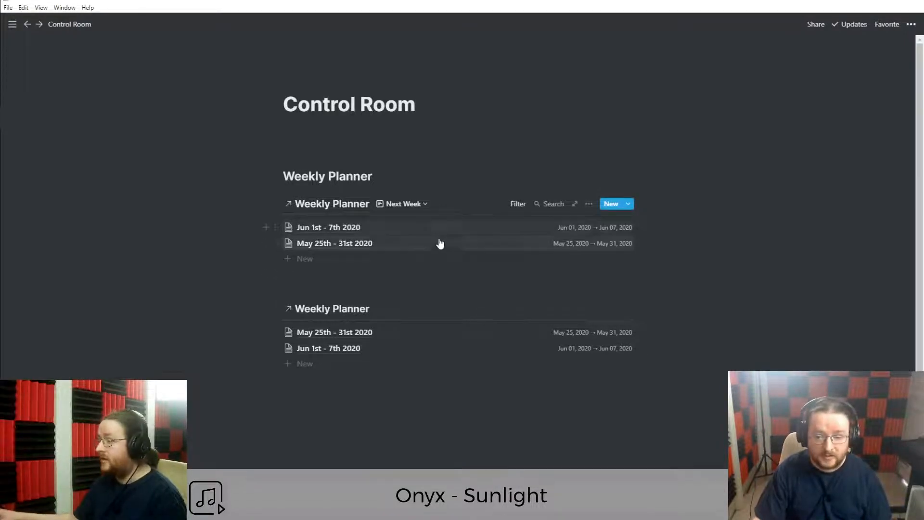
Sort the Next Week view by Dates ascending.
left_click(590, 205)
left_click(629, 318)
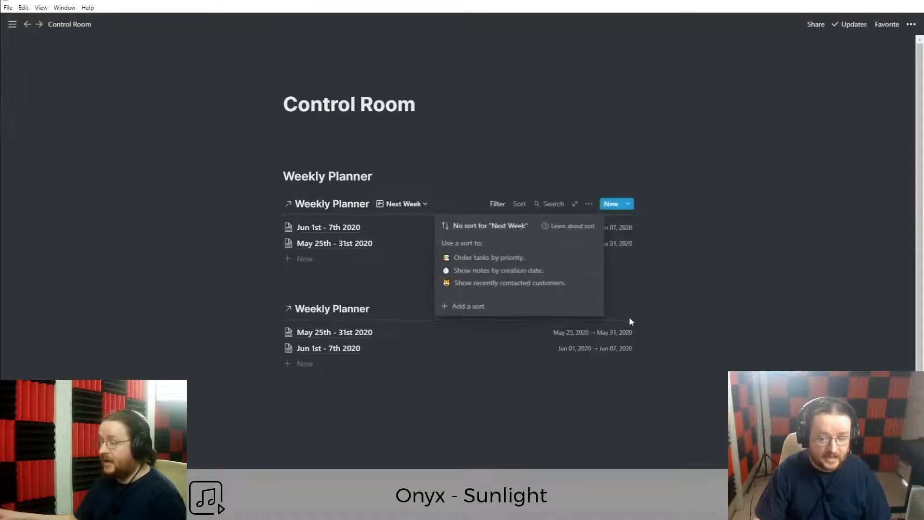
left_click(466, 306)
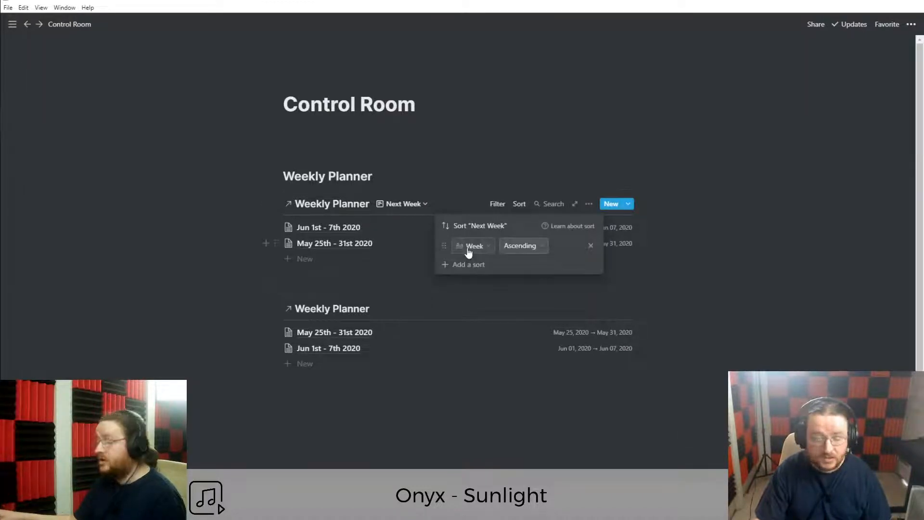
left_click(476, 251)
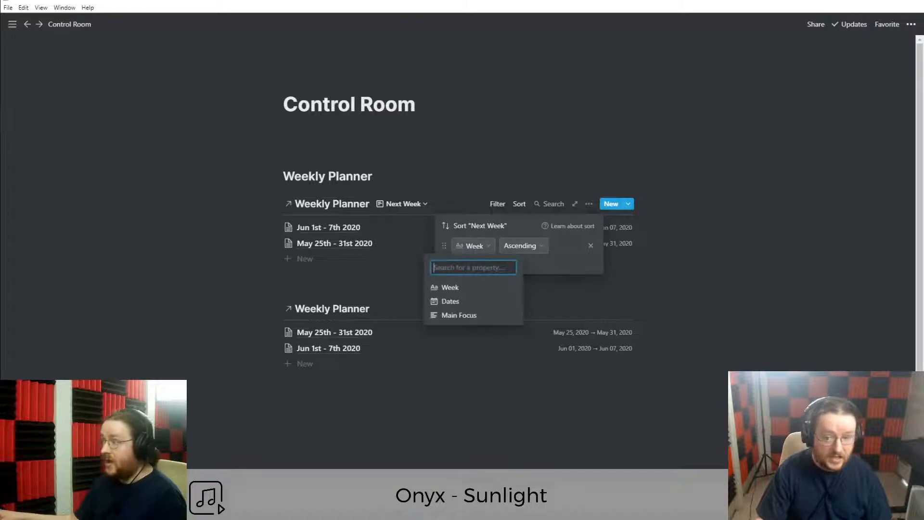
left_click(470, 302)
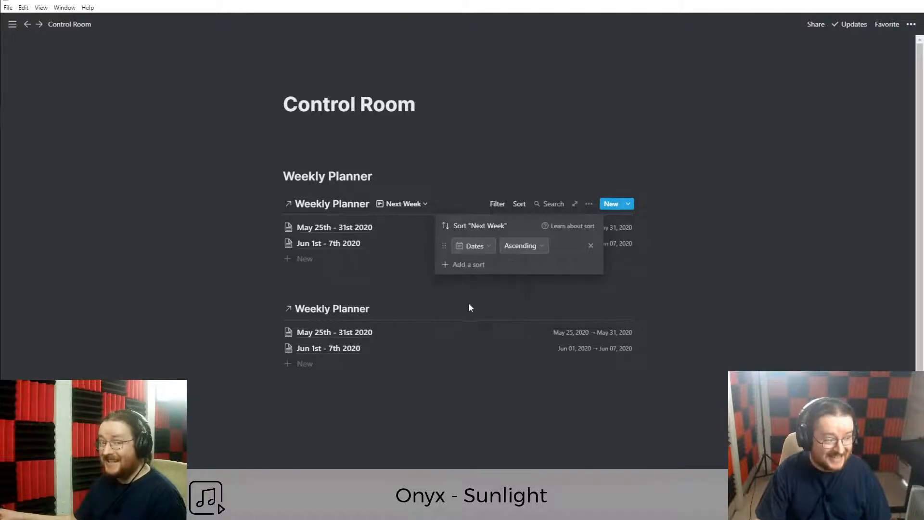
left_click(497, 293)
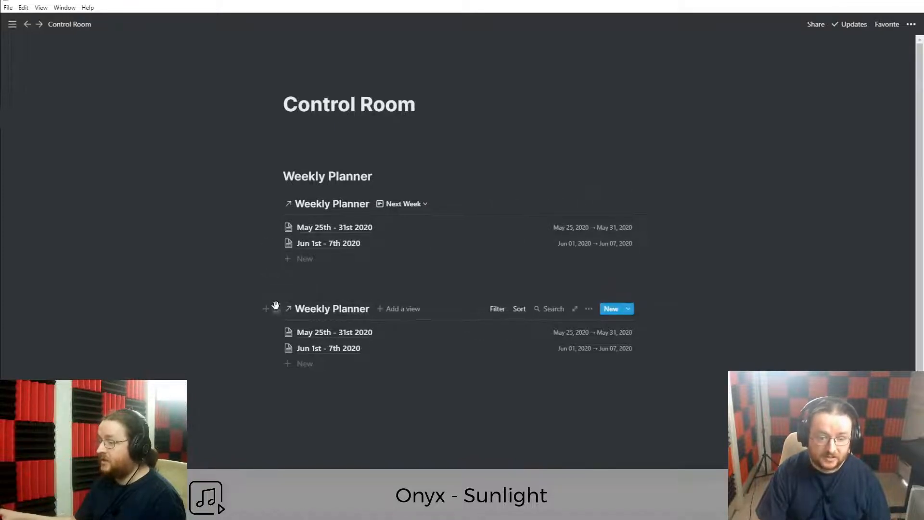
left_click(274, 309)
key("Delete")
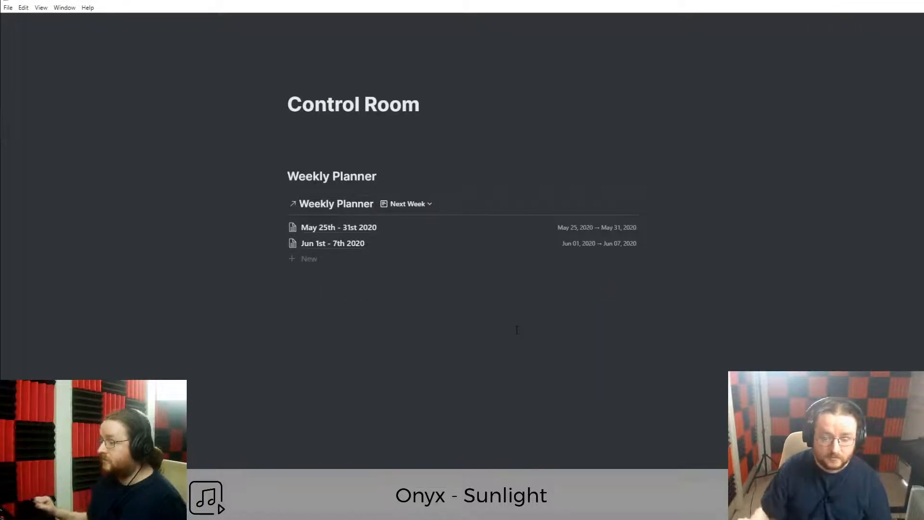
left_click(517, 331)
key("BackSpace")
key("BackSpace")
key("BackSpace")
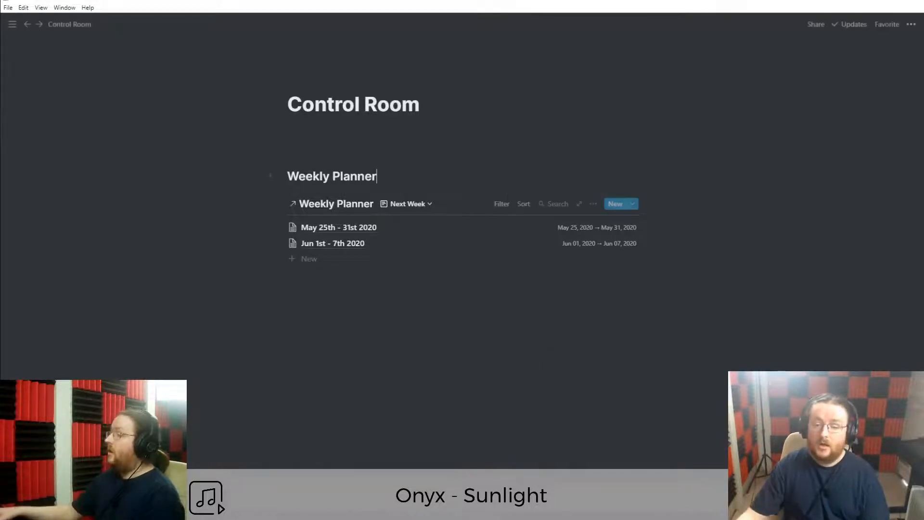
left_click(406, 204)
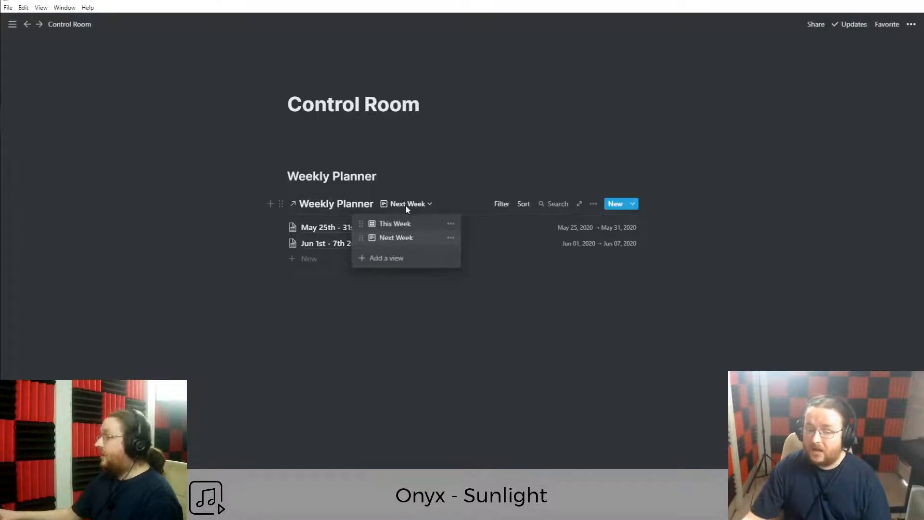
left_click(451, 238)
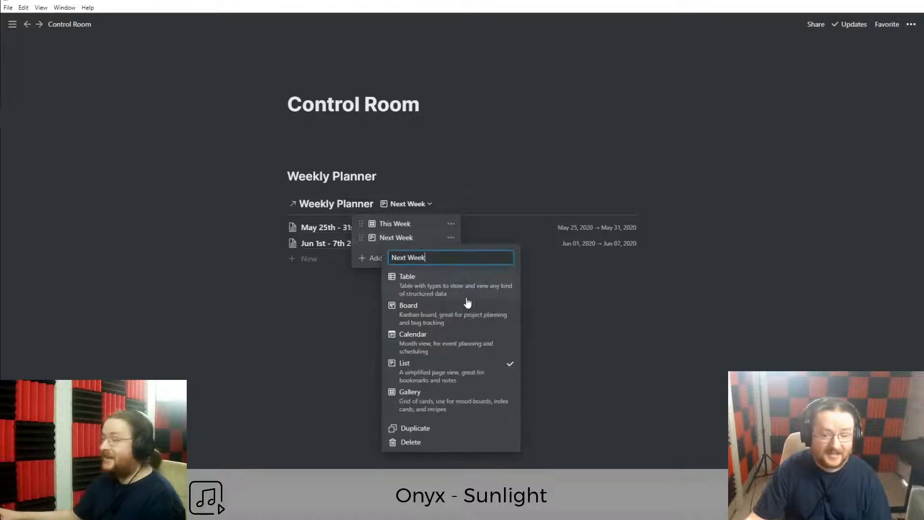
left_click(457, 398)
left_click(222, 341)
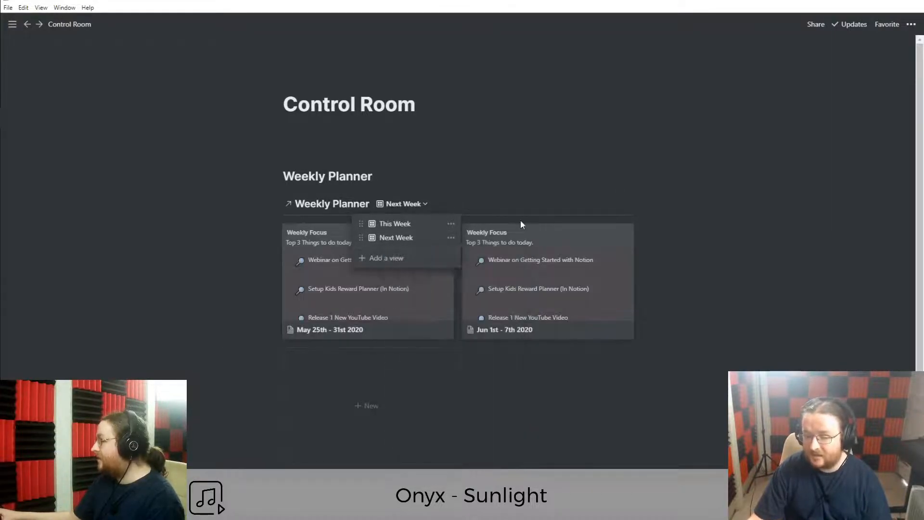
left_click(701, 256)
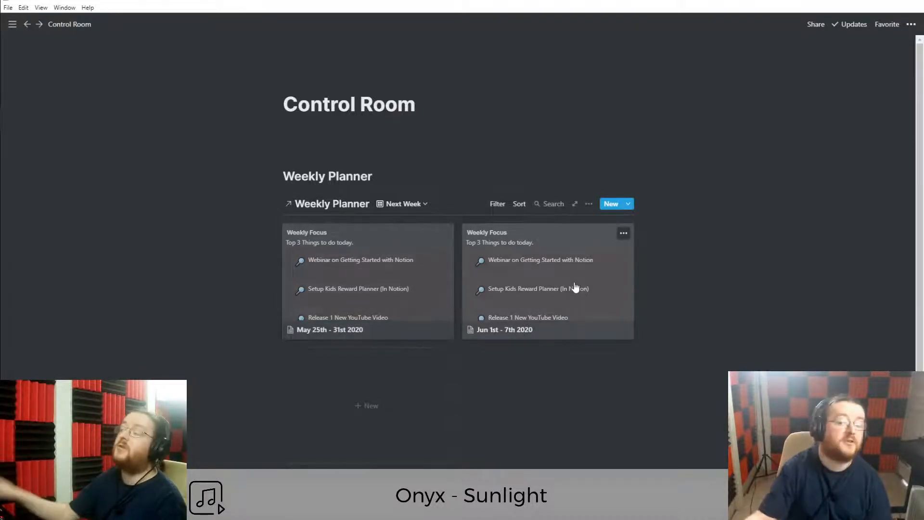
left_click(589, 204)
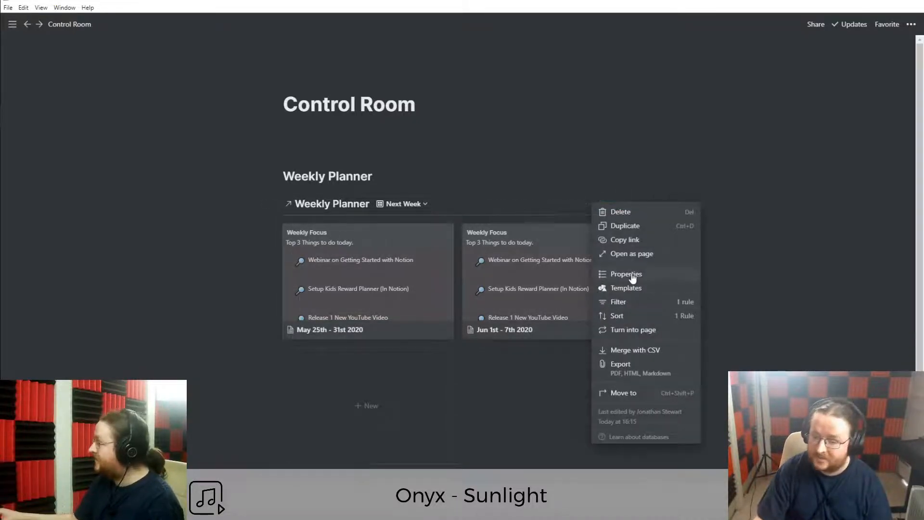
left_click(614, 270)
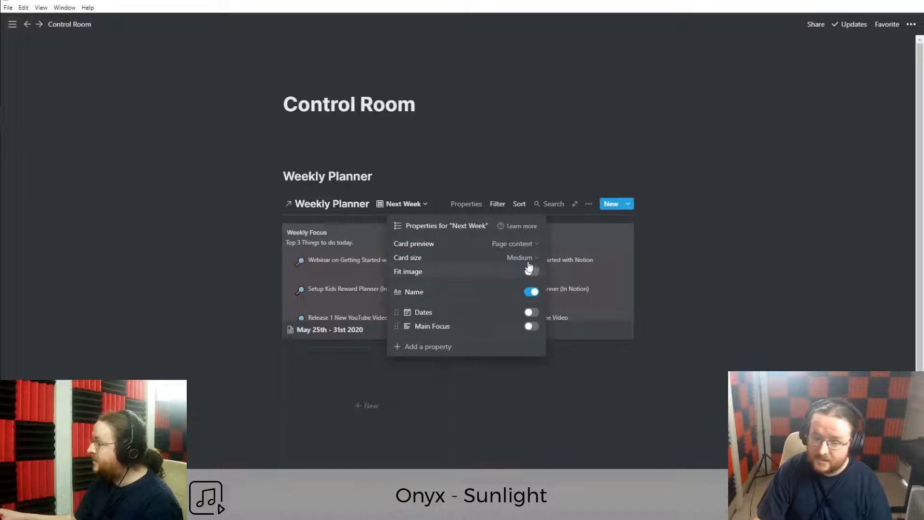
left_click(492, 244)
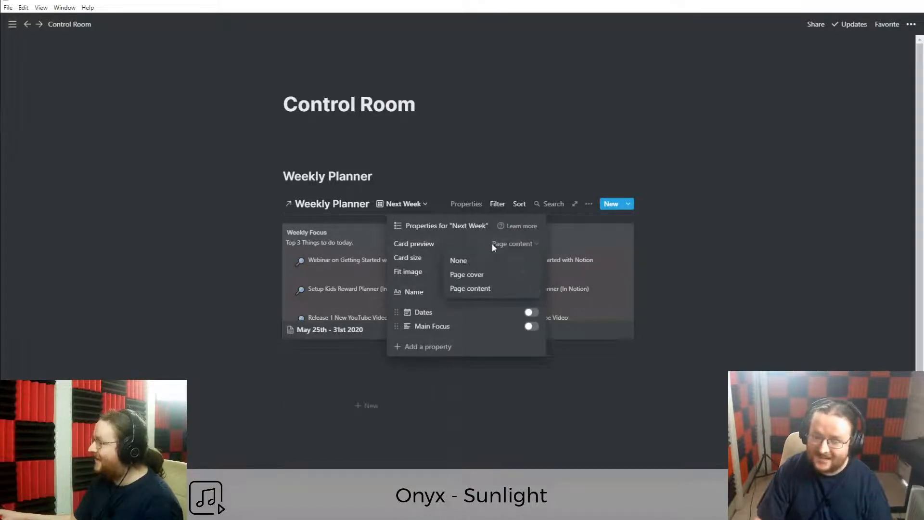
left_click(489, 278)
left_click(212, 264)
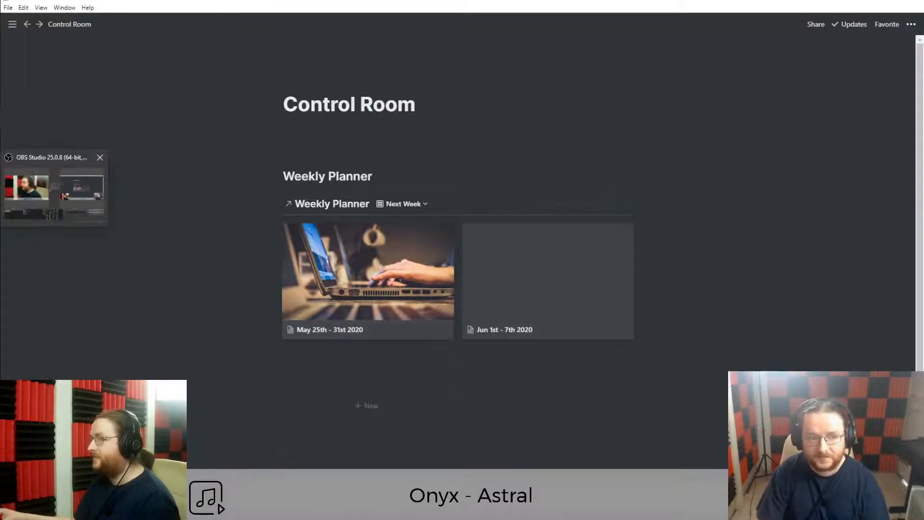
mouse_move(34, 102)
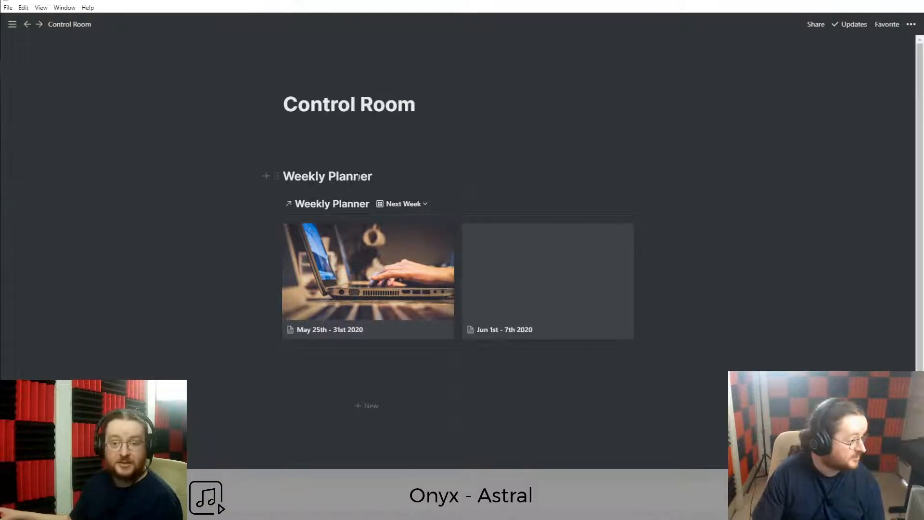
Delete the empty line above Weekly Planner and add blank lines below the gallery.
left_click(358, 150)
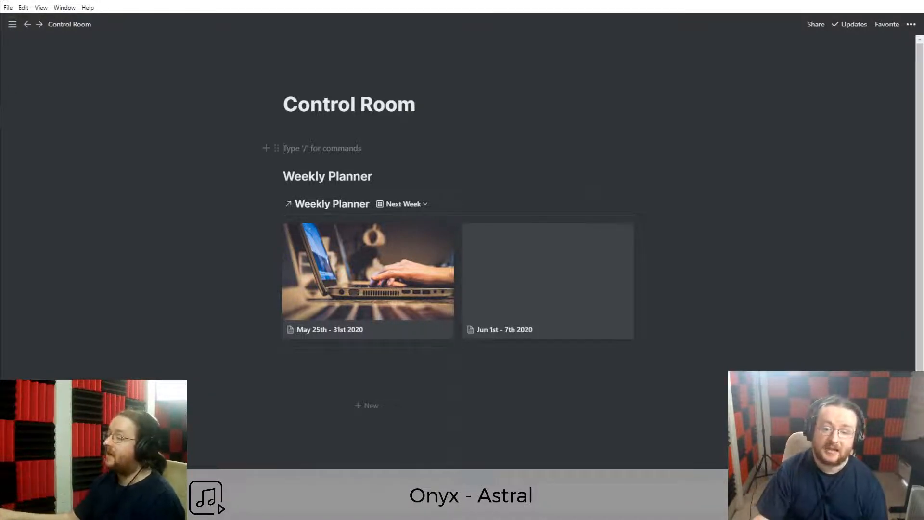
key("BackSpace")
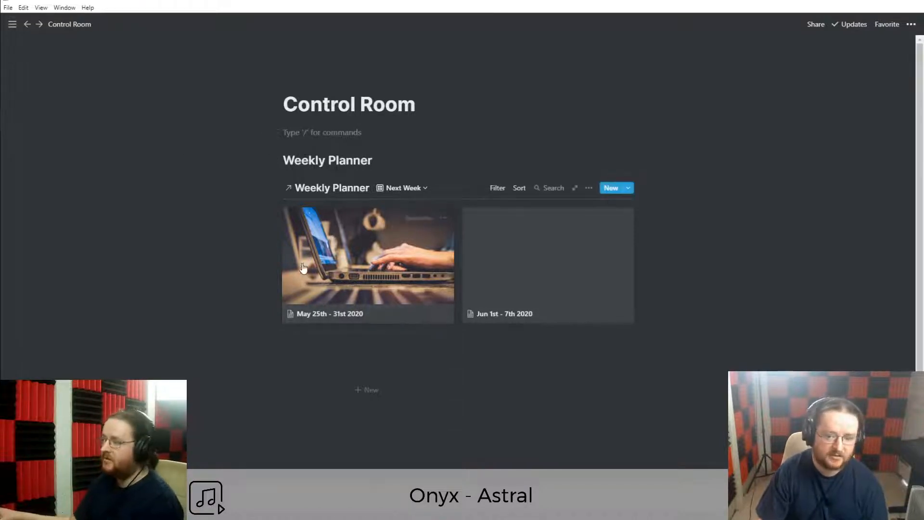
scroll(334, 353, "down", 2)
left_click(395, 408)
key("Return")
key("Return")
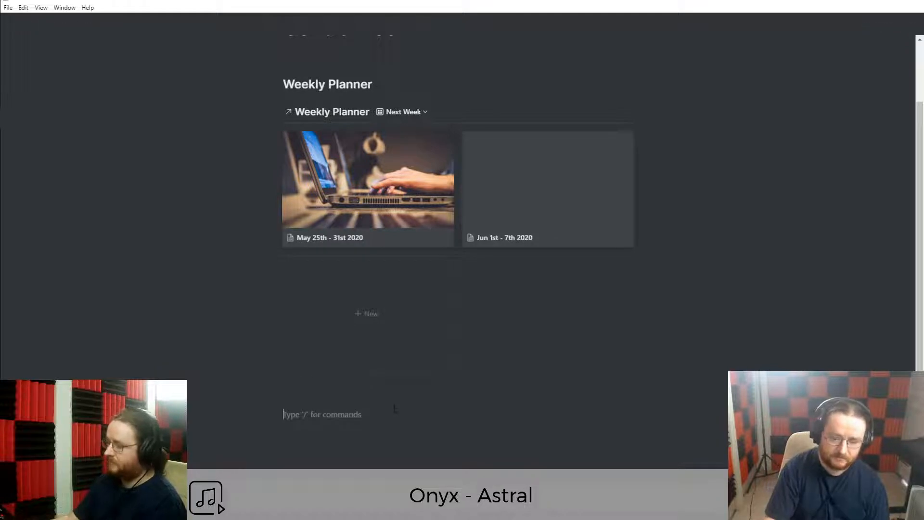
scroll(394, 408, "up", 2)
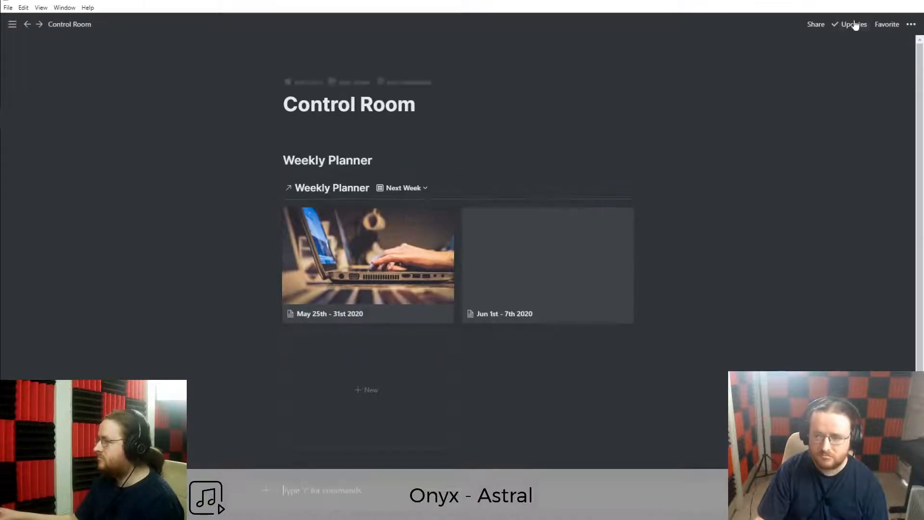
Turn on Full width for the Control Room page.
left_click(912, 25)
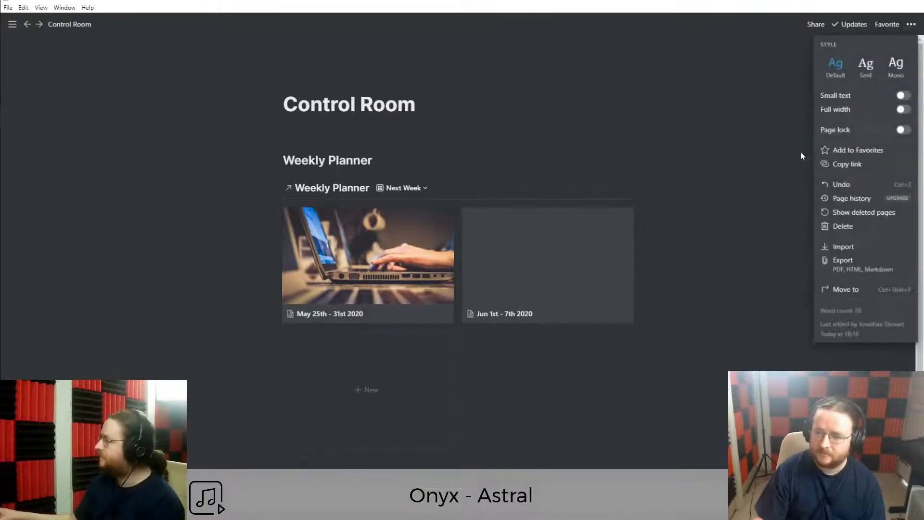
left_click(900, 110)
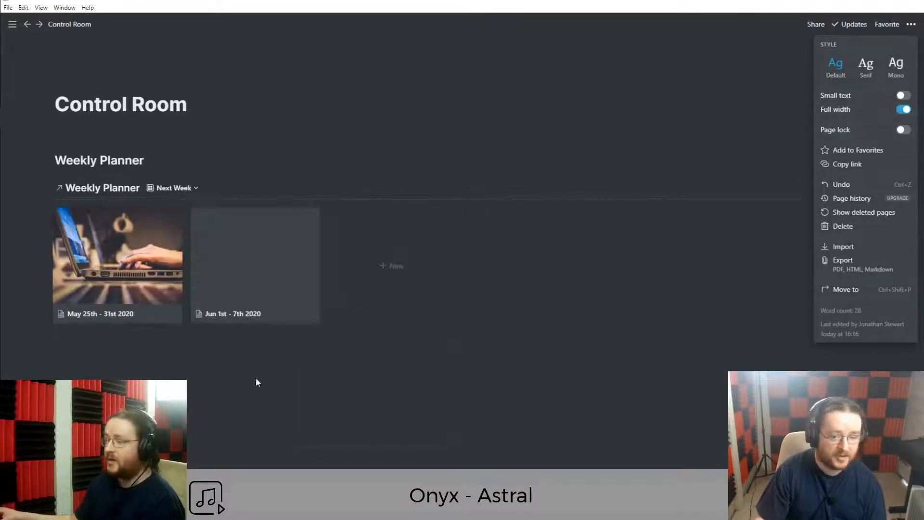
left_click(276, 319)
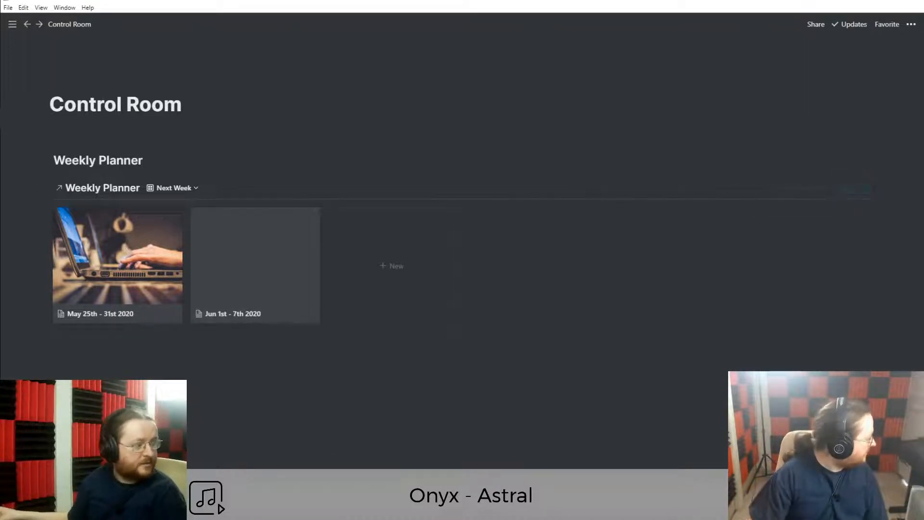
Add a Meetings heading below the Weekly Planner gallery and pin the sidebar open.
left_click(116, 367)
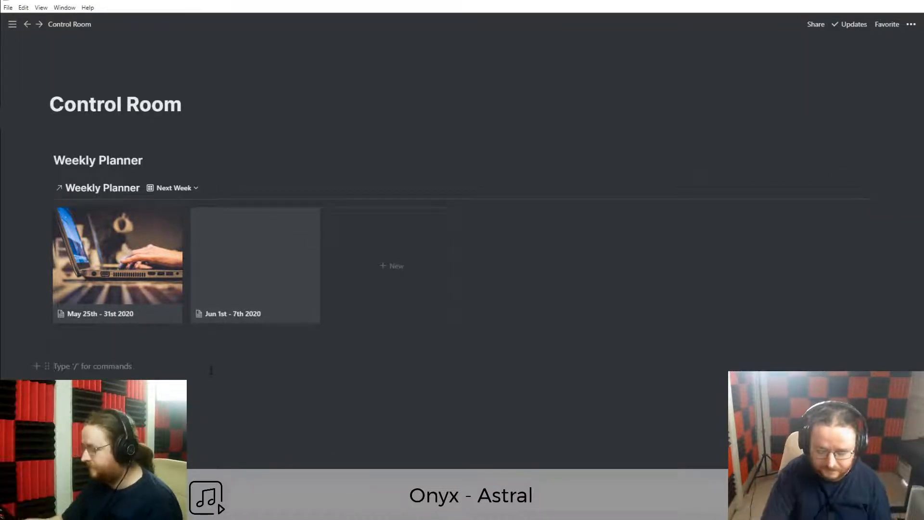
type("### M")
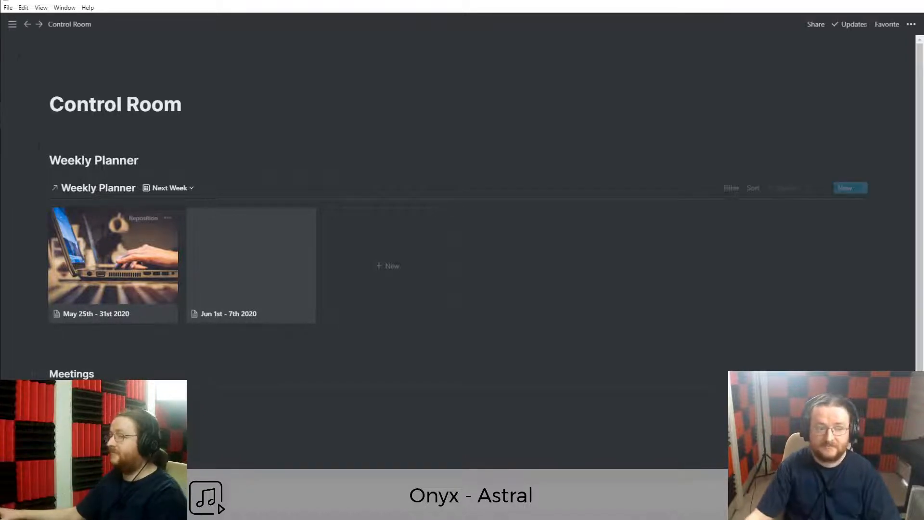
left_click(14, 27)
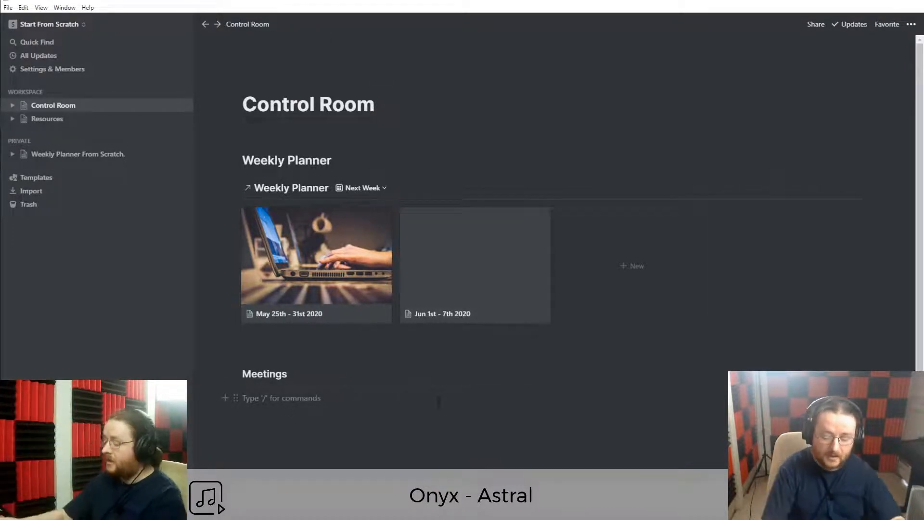
Insert an inline table under the Meetings heading, then delete it again.
type("/table")
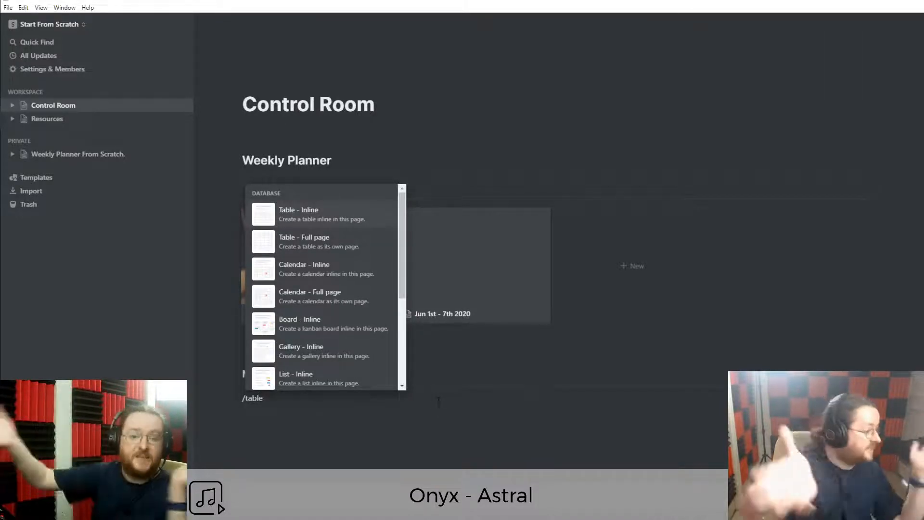
left_click(301, 213)
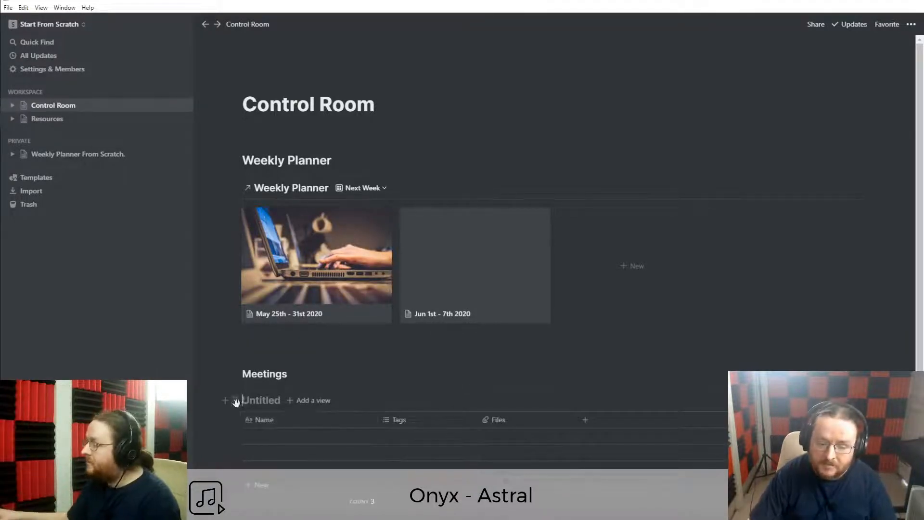
left_click(236, 403)
key("Delete")
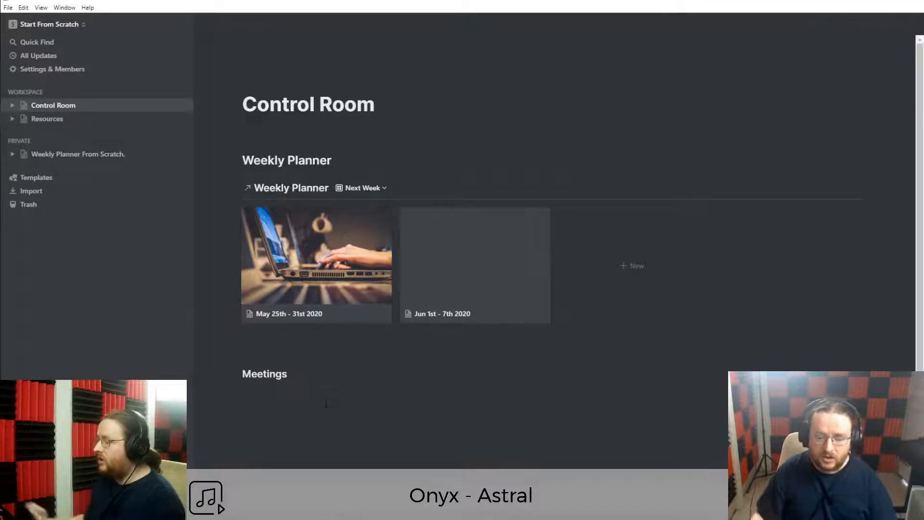
On Resources, move the Weekly Planner link and add an Untitled sub-page holding an empty table.
left_click(54, 122)
left_click_drag(376, 132, 386, 155)
left_click(462, 181)
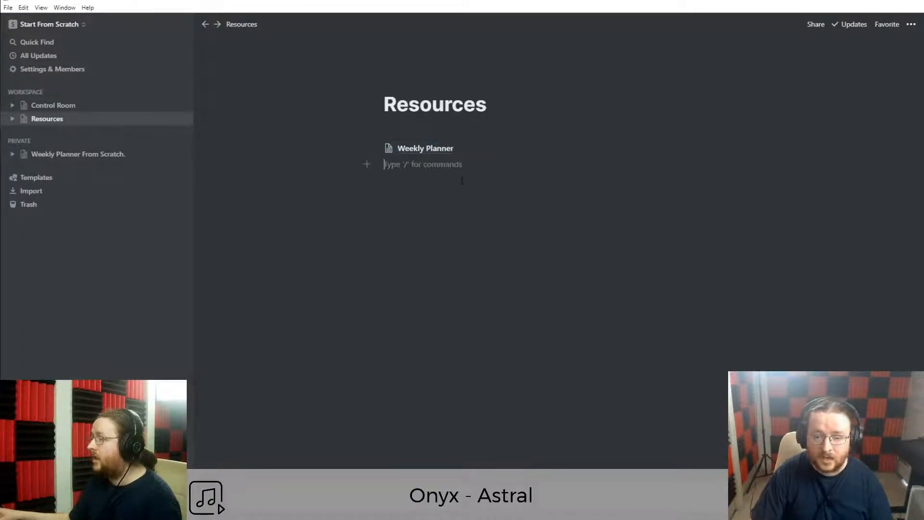
type("/page")
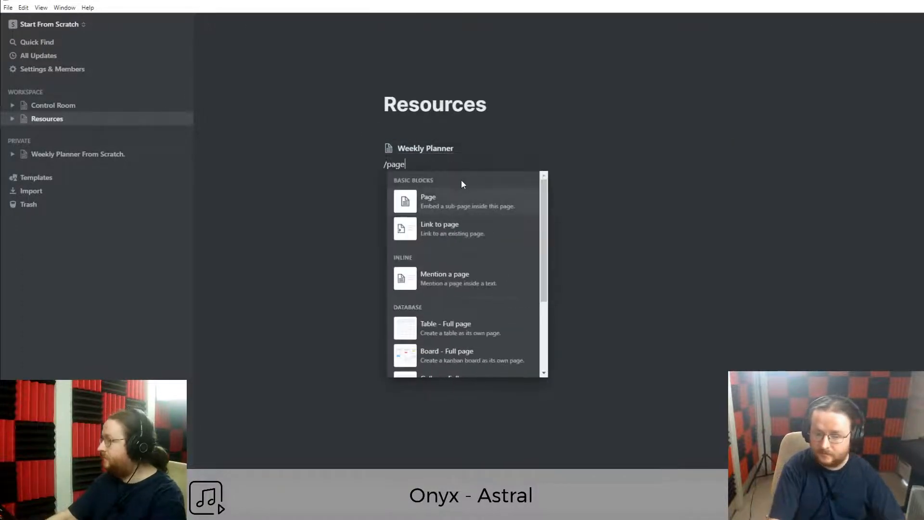
key("Return")
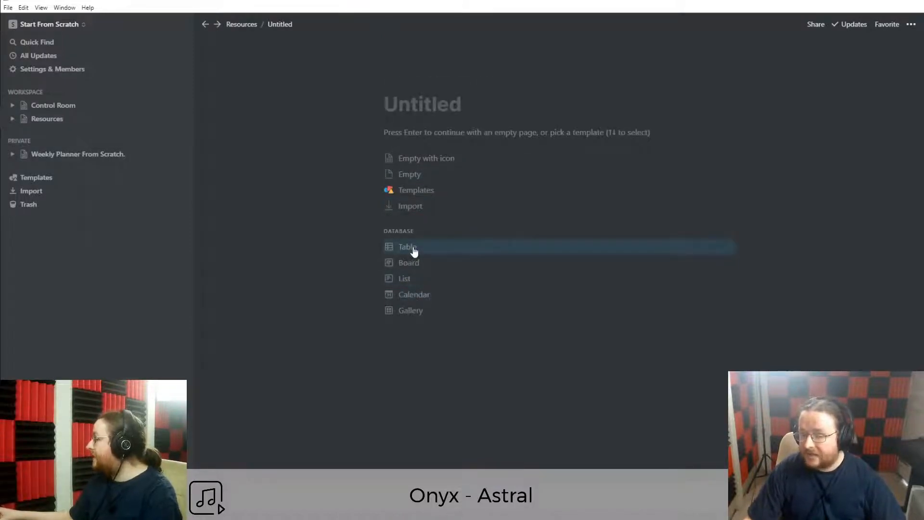
key("Return")
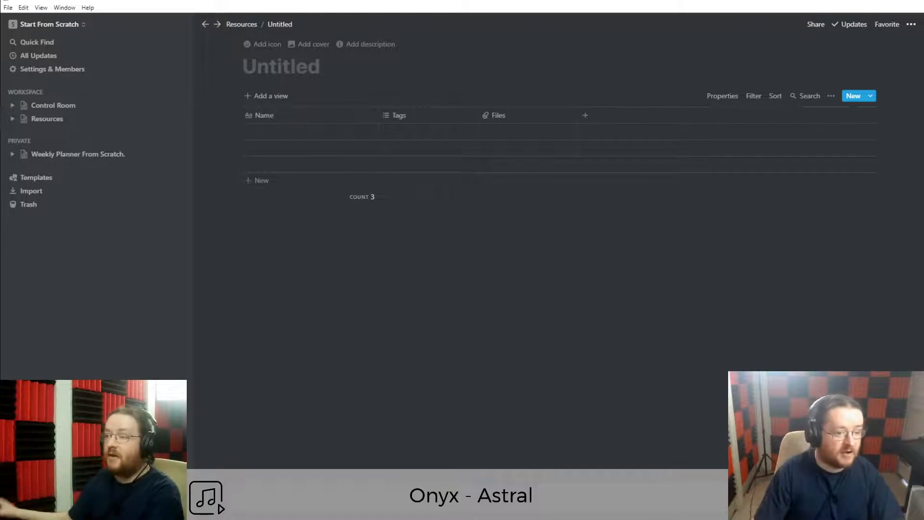
Add an empty line under the Meetings heading on Control Room, then return to Resources.
left_click(47, 105)
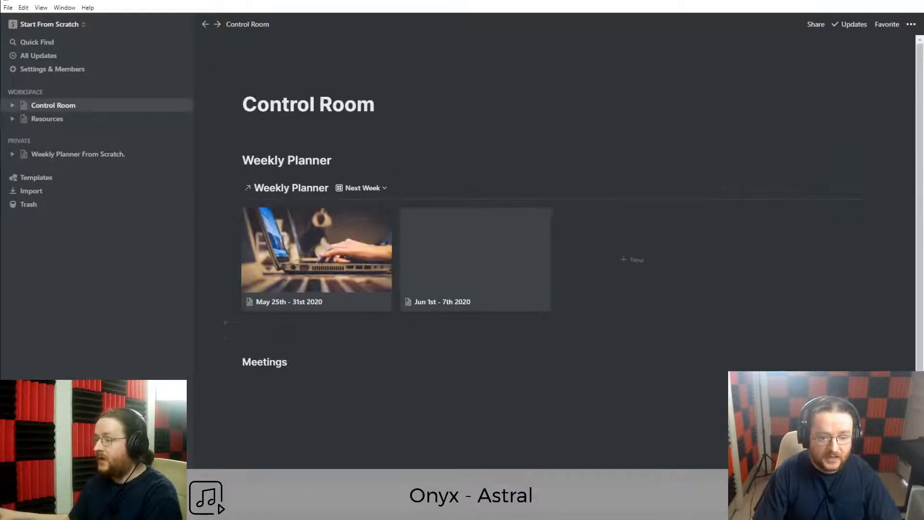
left_click(265, 381)
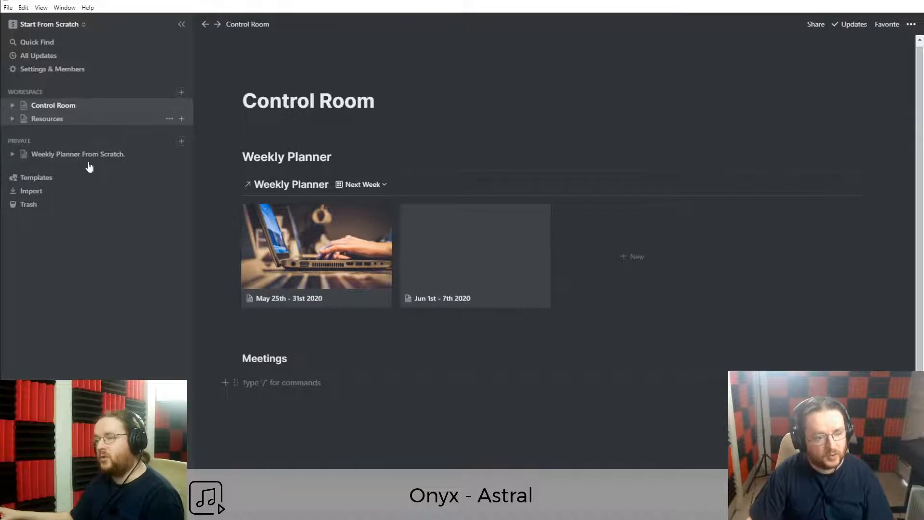
left_click(47, 119)
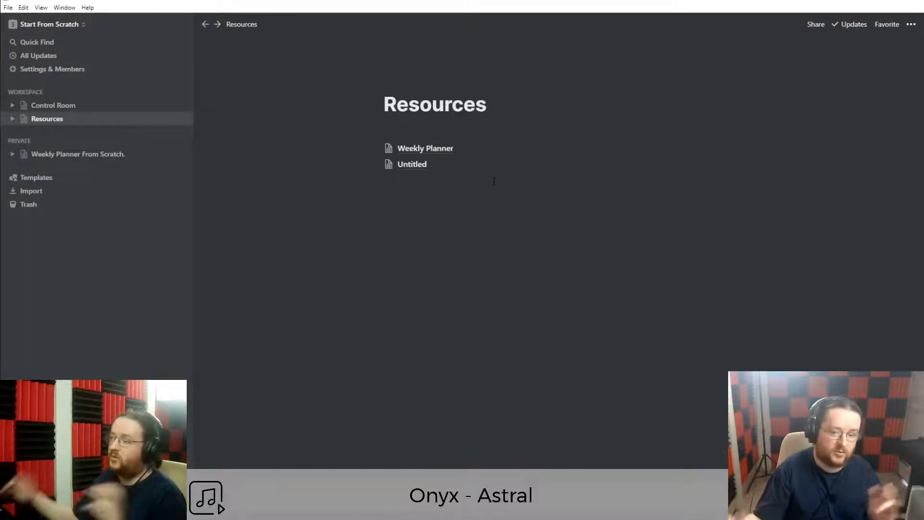
Keep the Resources title unchanged and name the Untitled table page Meetings.
left_click(433, 105)
double_click(436, 106)
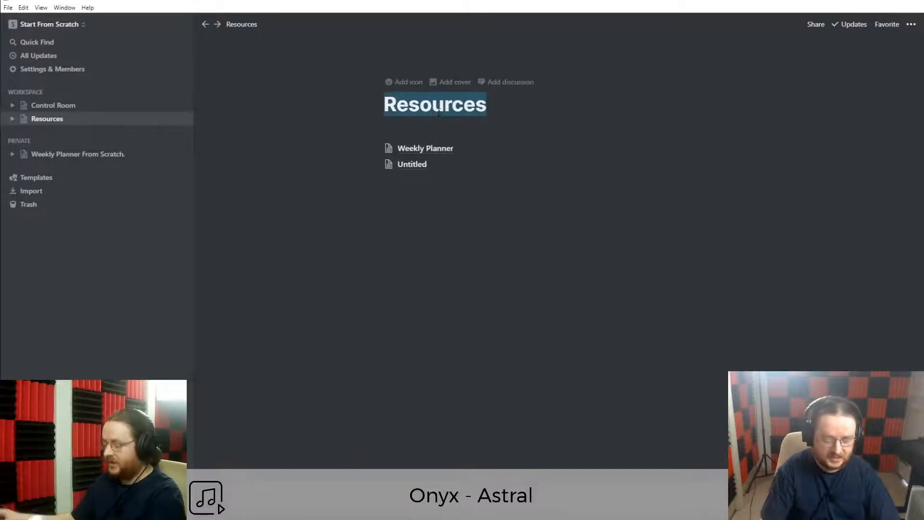
type("Fred.")
key("ctrl+z")
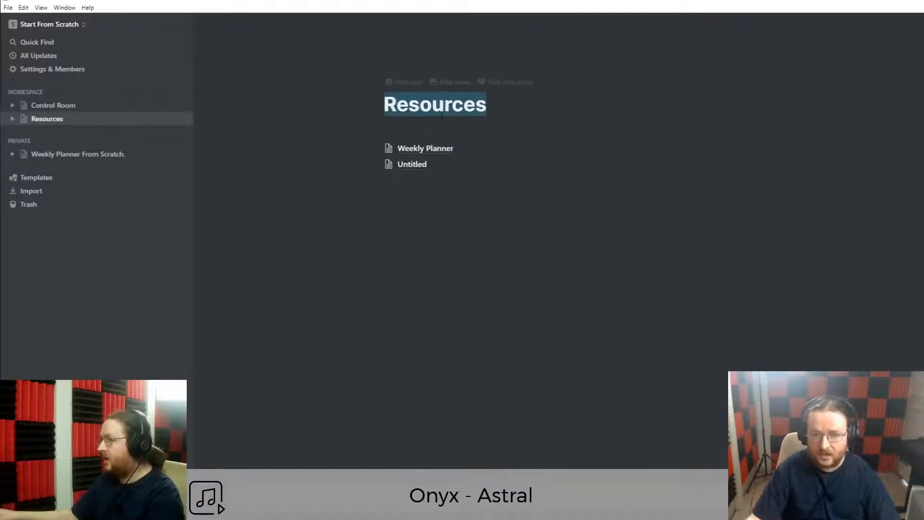
left_click(438, 264)
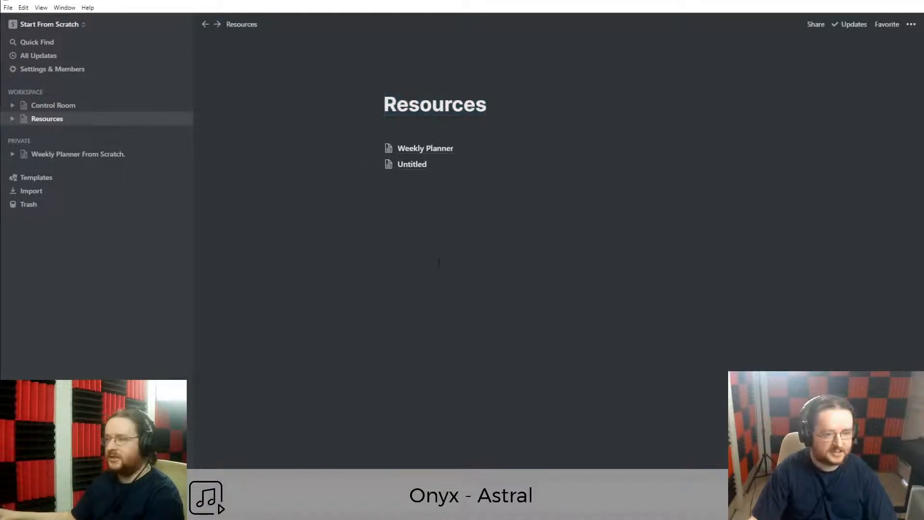
left_click(410, 166)
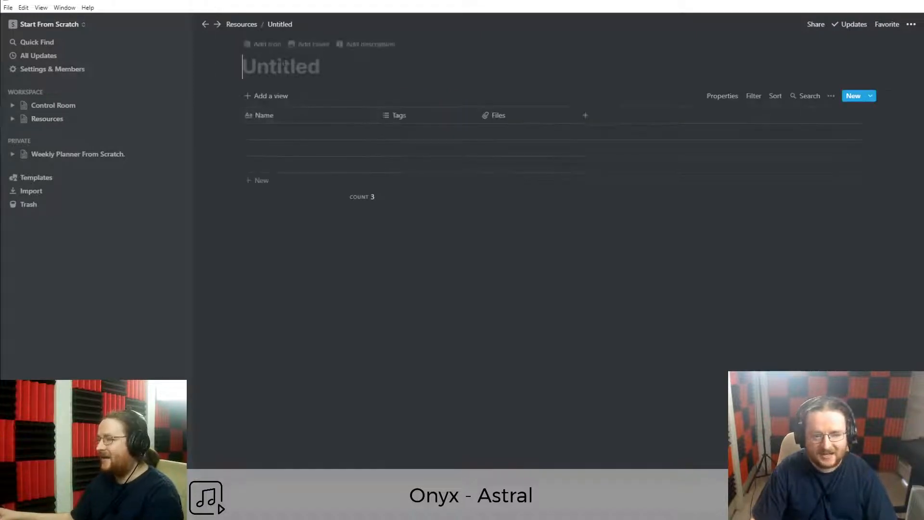
type("Meetings")
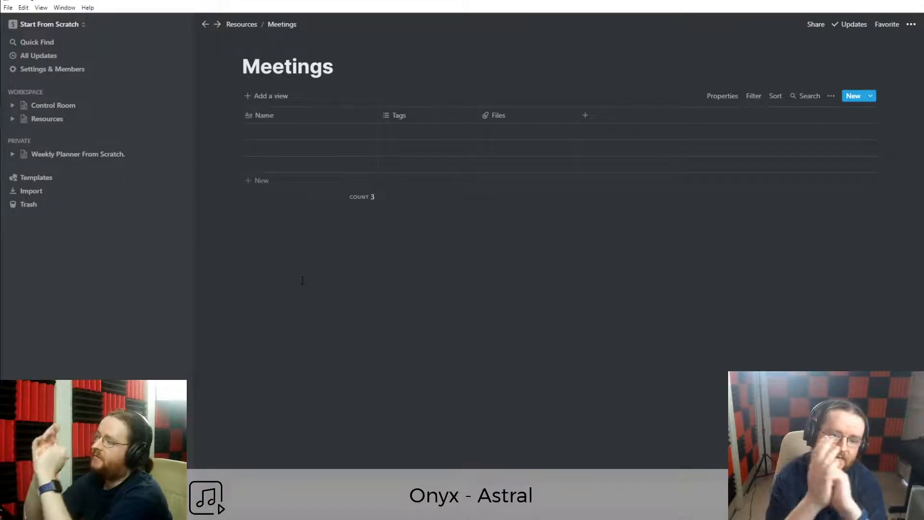
Rename the Name column to Meeting Topic and narrow it.
left_click(280, 115)
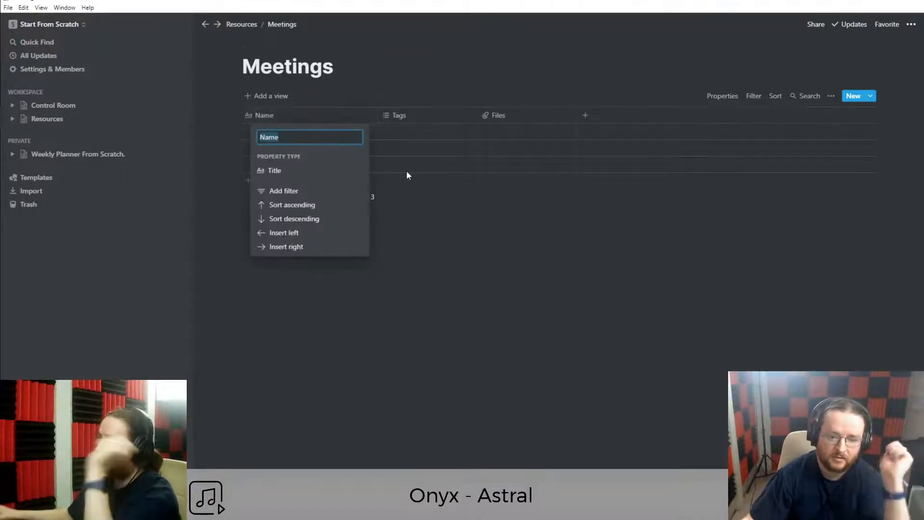
type("Title")
key("ctrl+a")
key("BackSpace")
type("M")
key("BackSpace")
type("Me")
key("BackSpace")
key("BackSpace")
type("Meeting Topic")
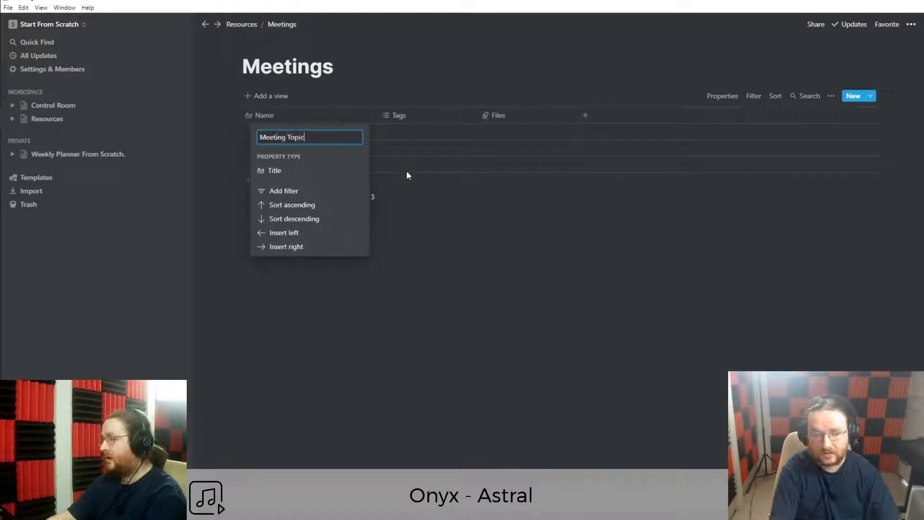
key("Return")
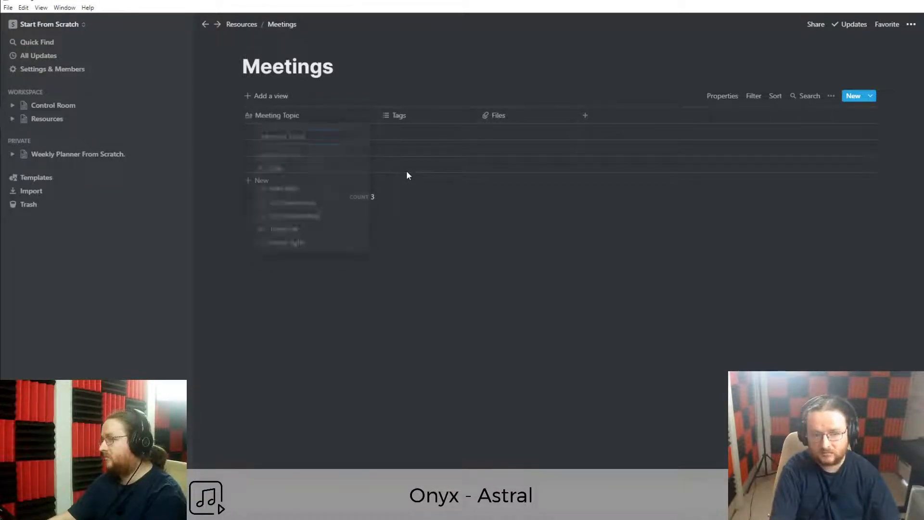
left_click_drag(378, 116, 370, 116)
left_click(330, 118)
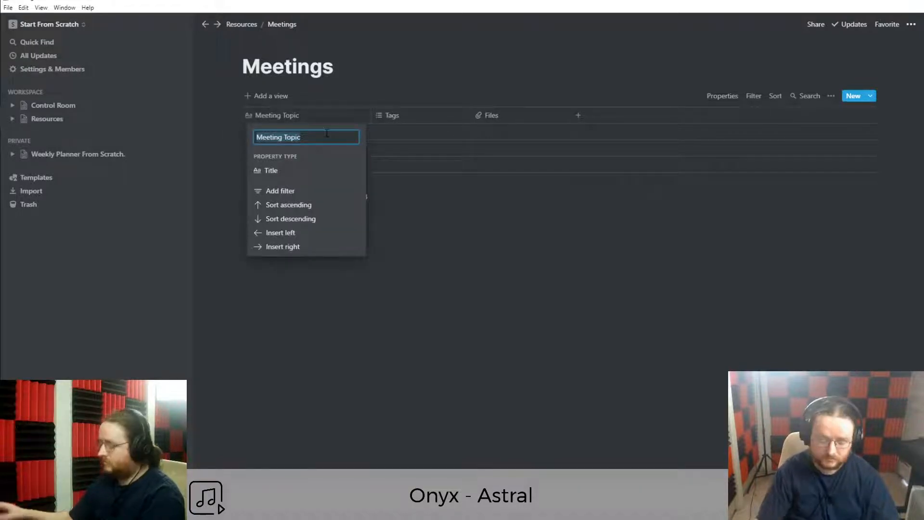
key("BackSpace")
Change the Tags column to a Text property named Who With....
left_click(426, 212)
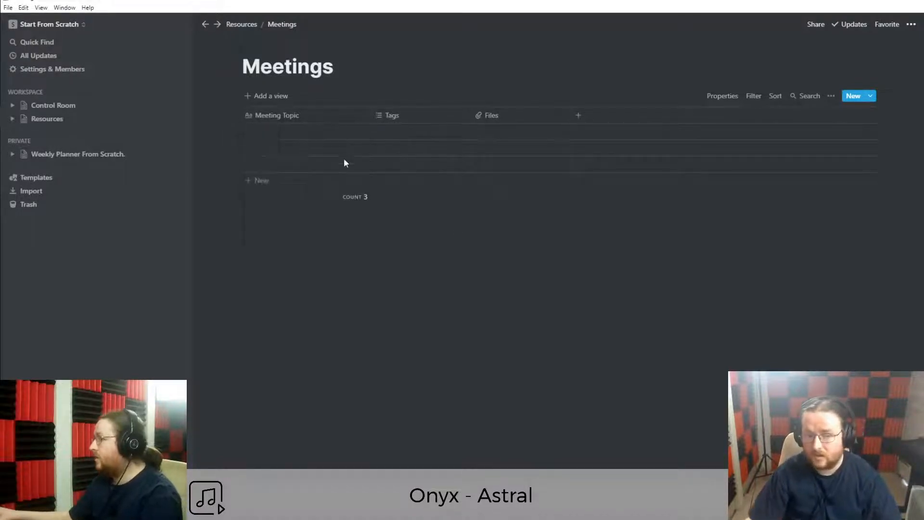
left_click(390, 115)
mouse_move(420, 173)
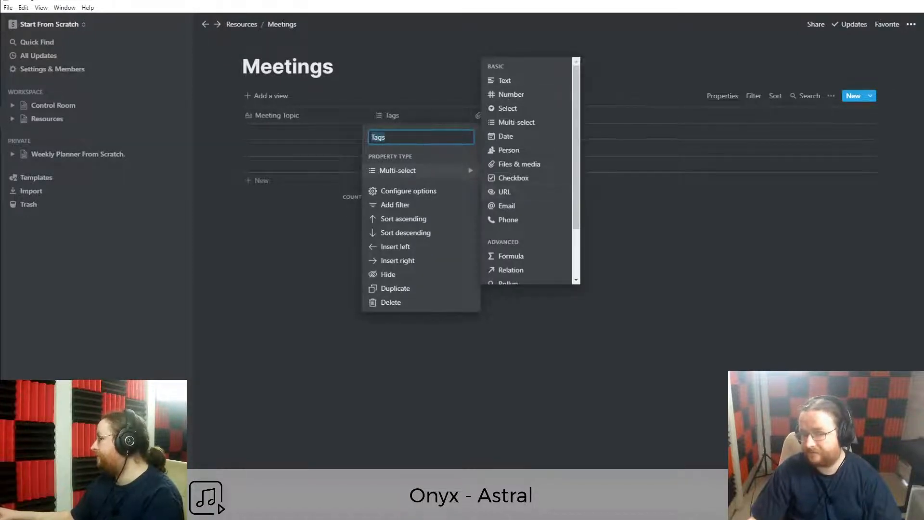
left_click(511, 84)
left_click(419, 118)
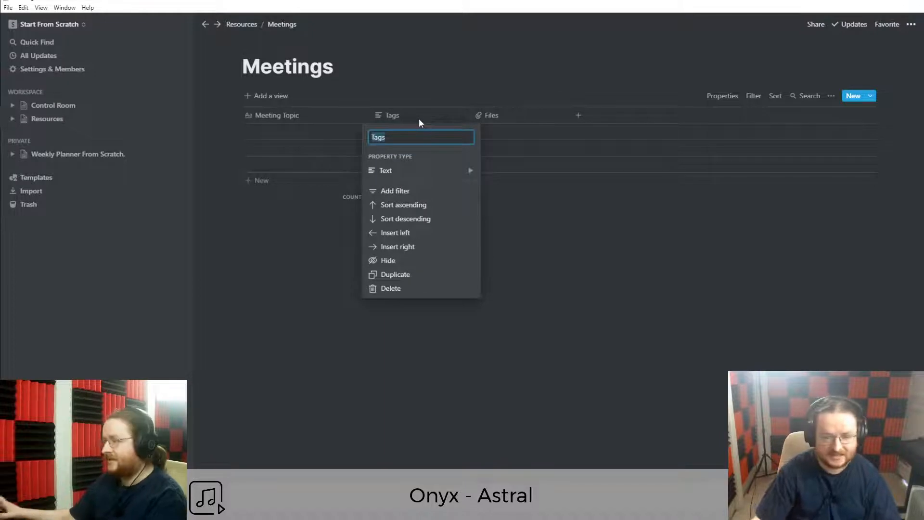
type("Who it's Wi")
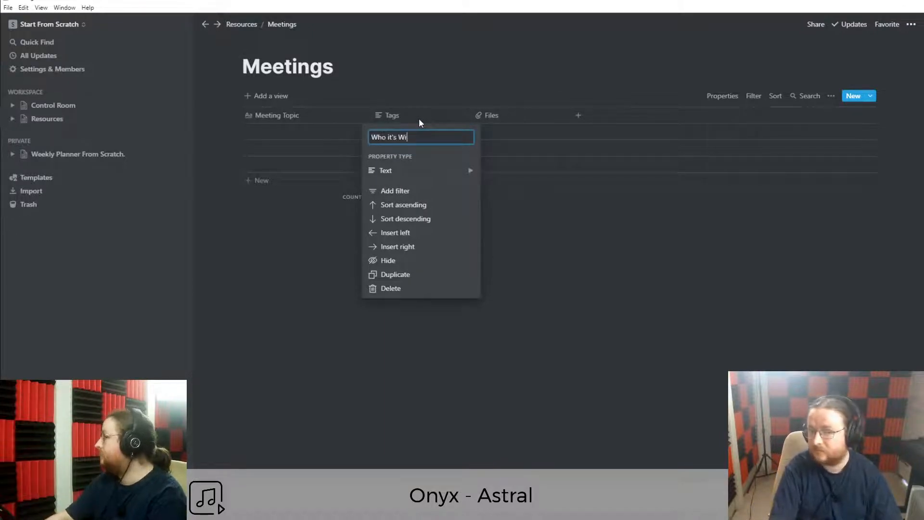
type("th")
key("ctrl+a")
type("Who Wi")
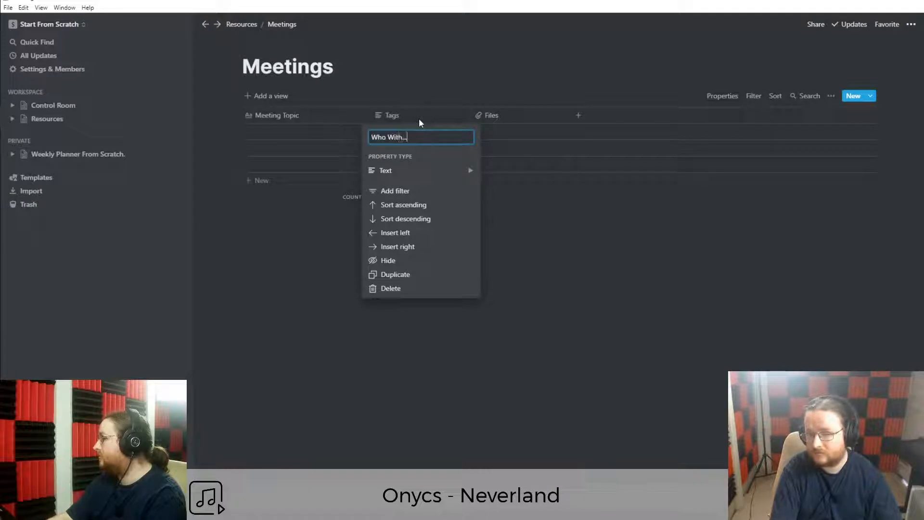
type("th...")
key("Return")
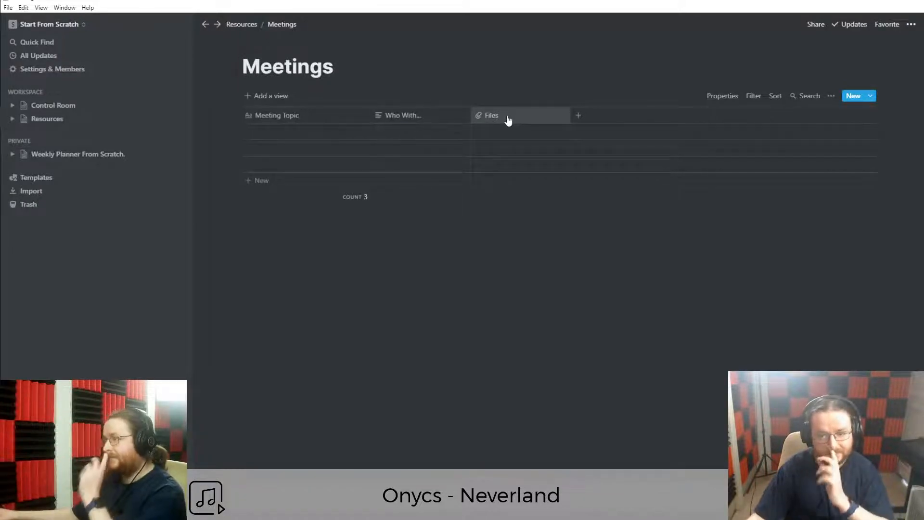
Change the Files column to a Date property named Date of Meeting.
left_click(508, 120)
mouse_move(501, 176)
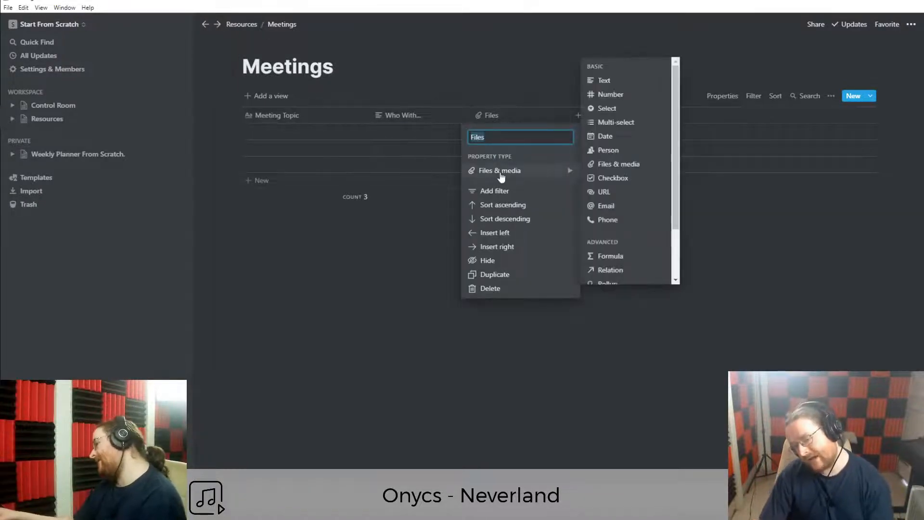
left_click(608, 139)
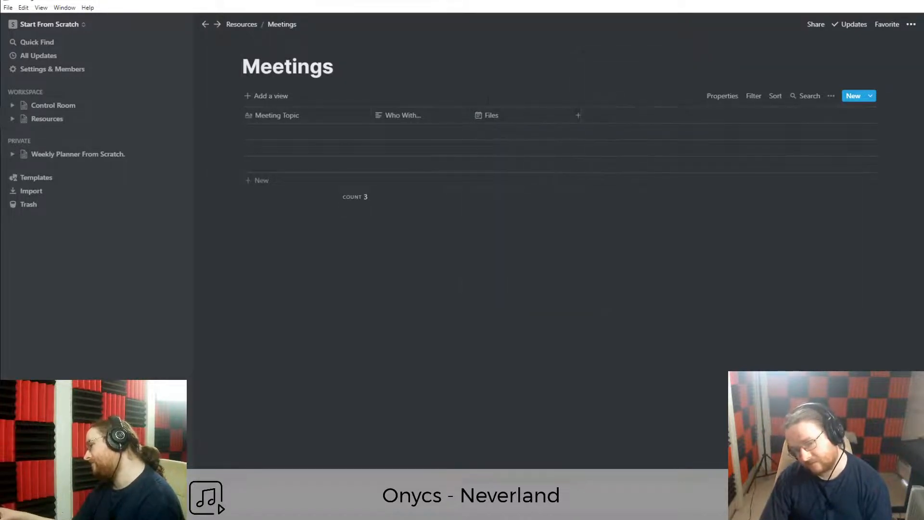
left_click(493, 117)
type("Date of Meeting")
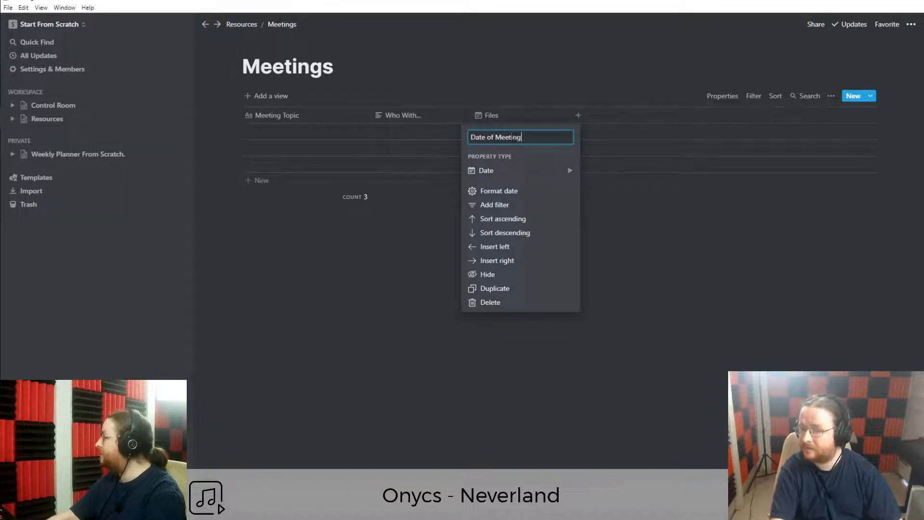
key("Return")
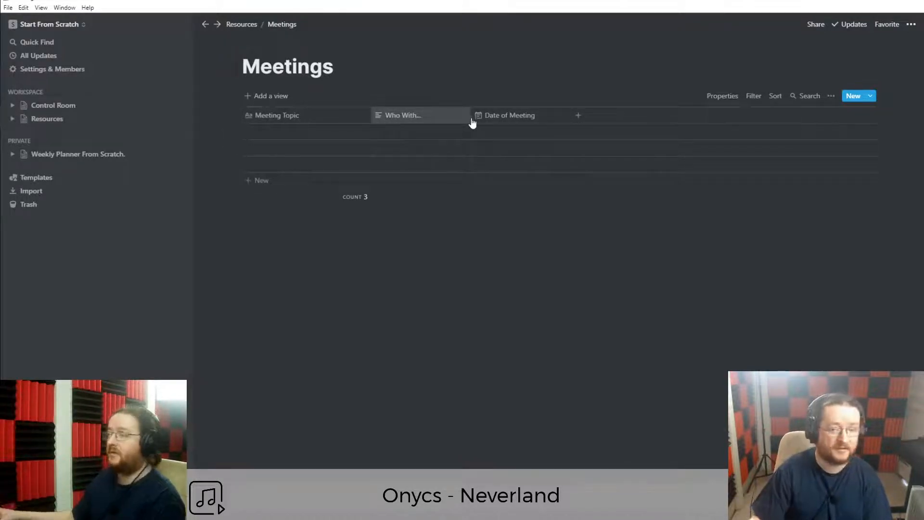
Narrow the Meeting Topic column and delete all three table rows.
left_click_drag(369, 115, 354, 115)
left_click_drag(214, 142, 351, 168)
key("Delete")
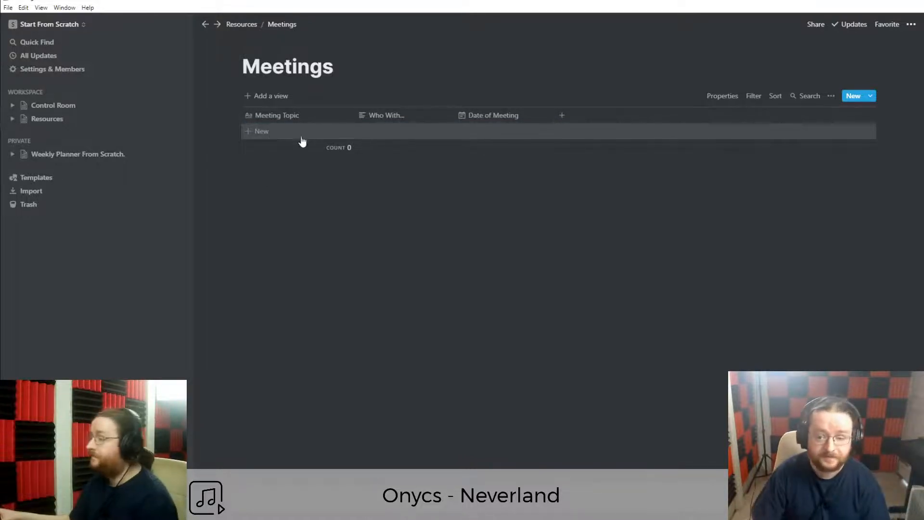
Add a fourth column after Date of Meeting and bring up its property type list.
left_click(562, 121)
mouse_move(574, 174)
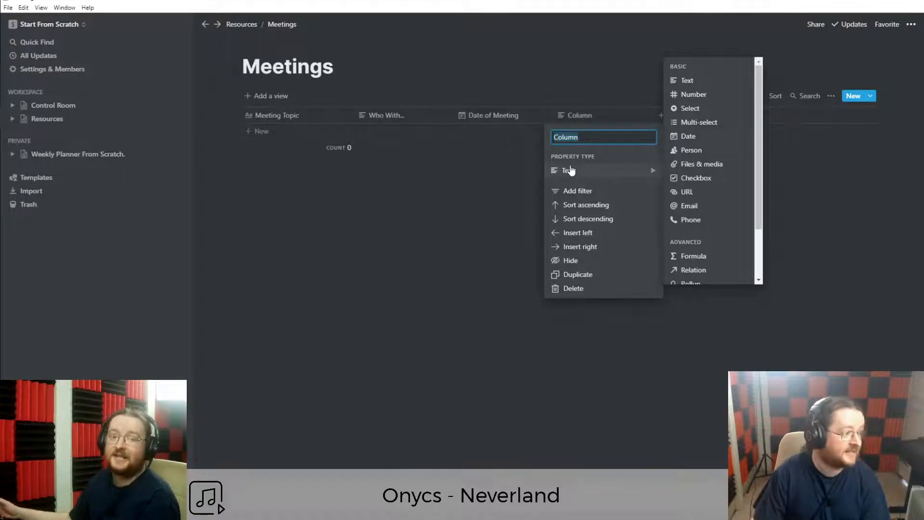
mouse_move(702, 95)
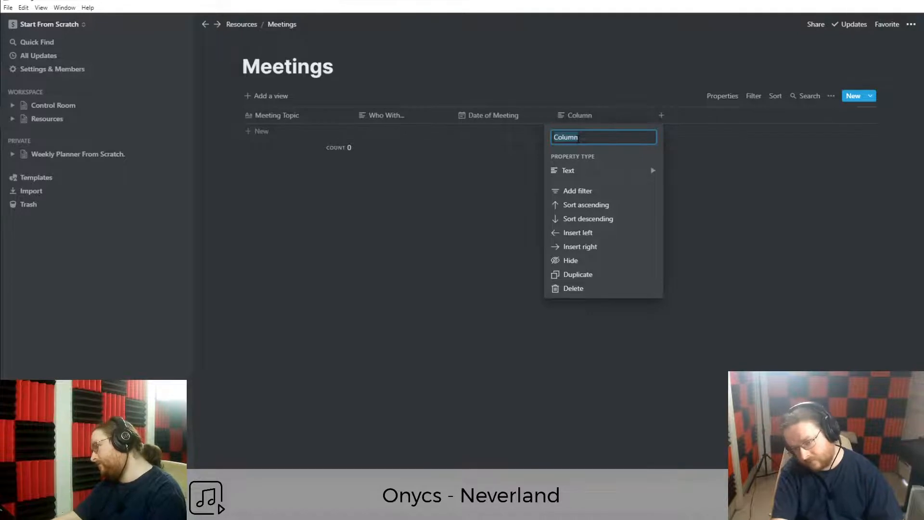
Make the new column an Email property named Their eMail.
type("Previous")
key("ctrl+a")
key("BackSpace")
type("Persons eMail")
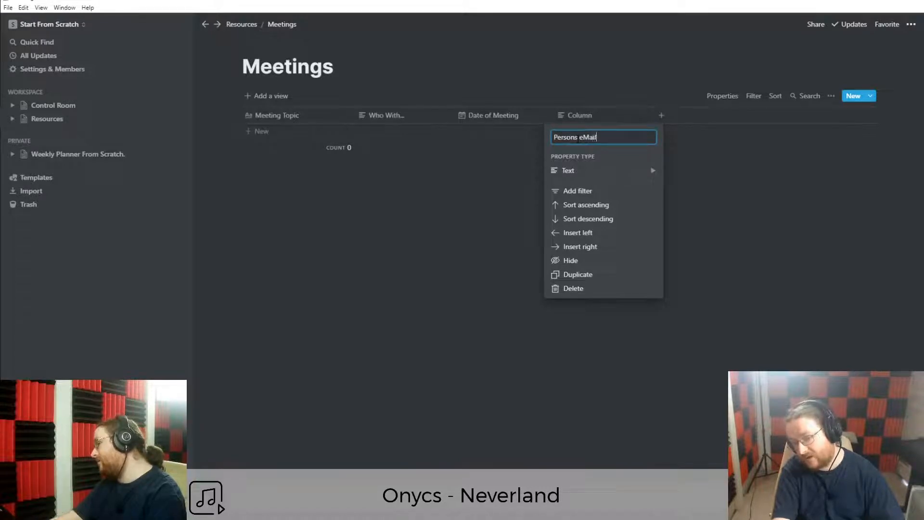
left_click(585, 171)
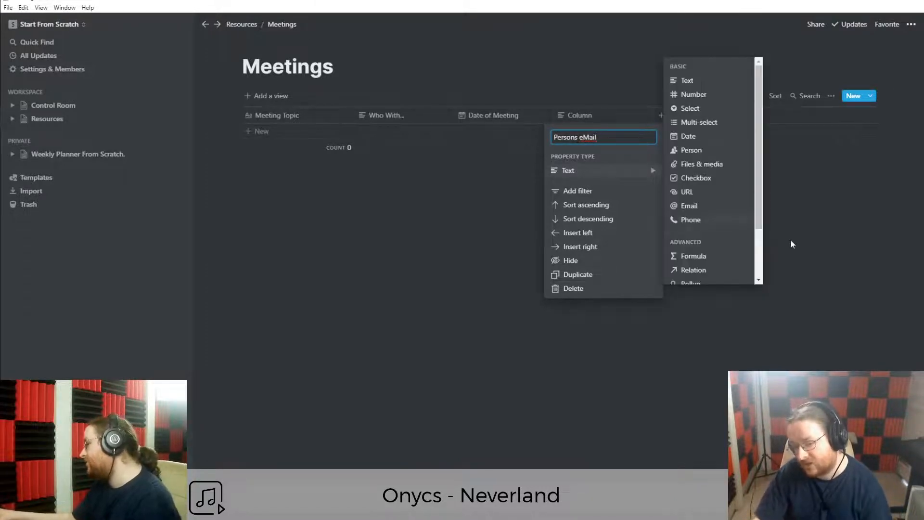
scroll(703, 260, "down", 3)
scroll(700, 255, "up", 3)
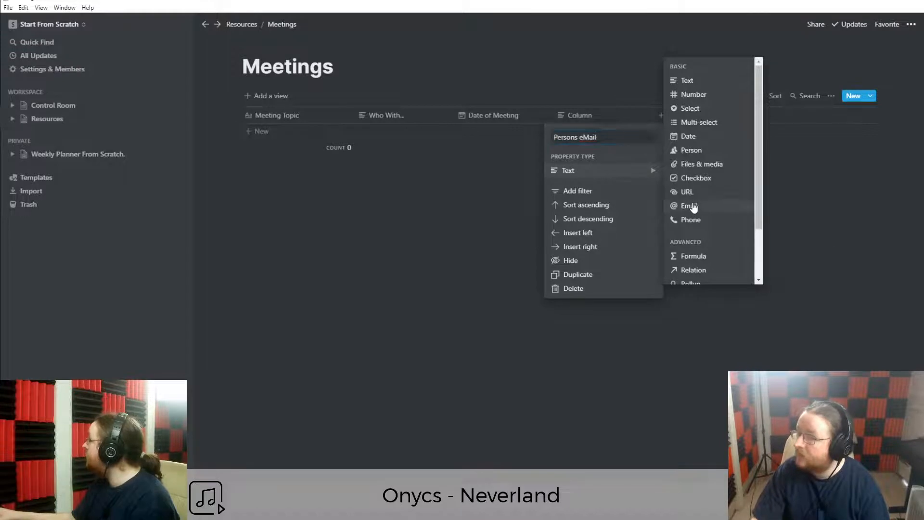
left_click(693, 207)
left_click(586, 115)
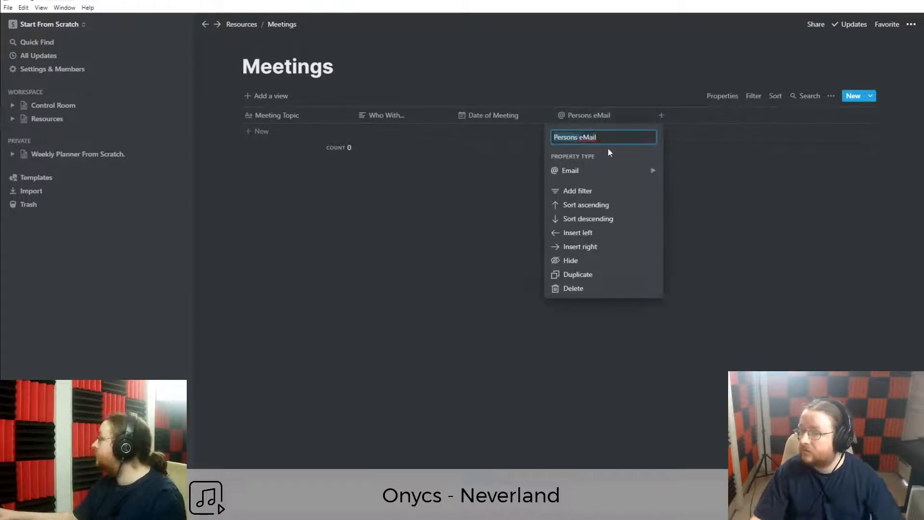
type("Their")
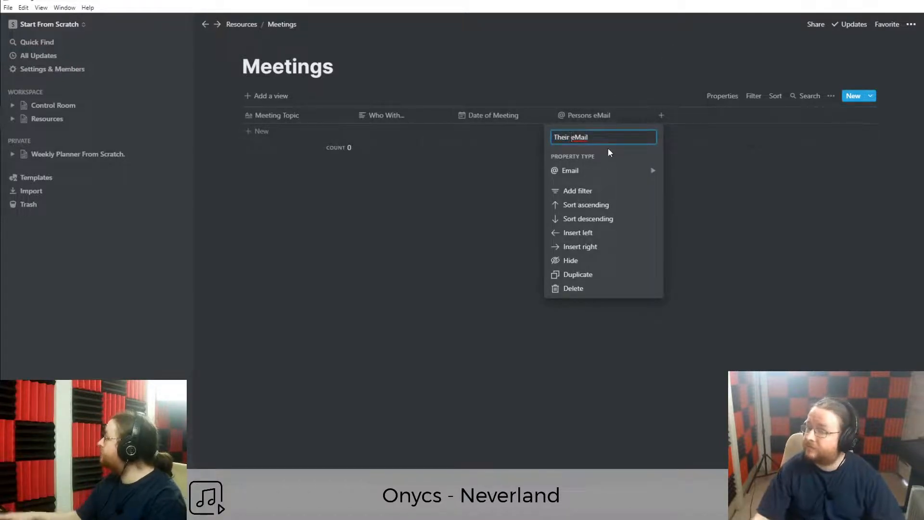
key("Return")
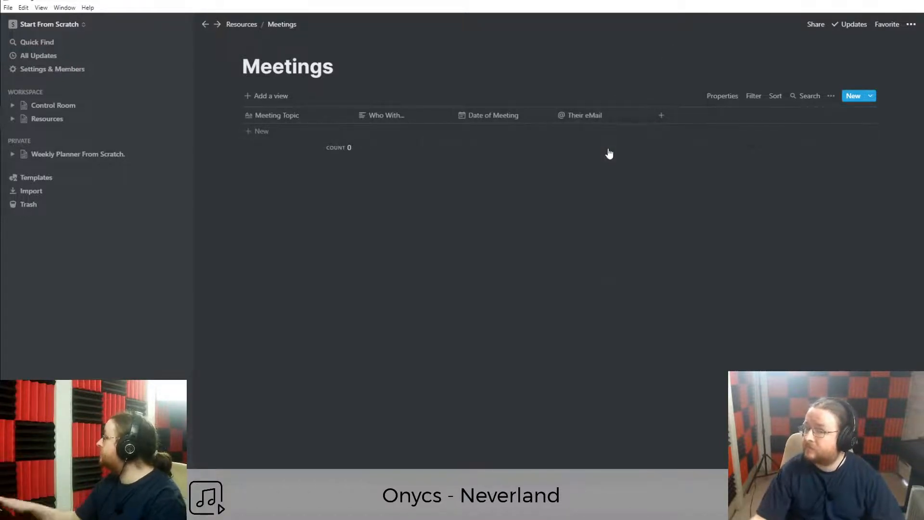
Add a row with a sample email address in Their eMail and delete the empty extra row.
left_click(340, 134)
left_click(593, 133)
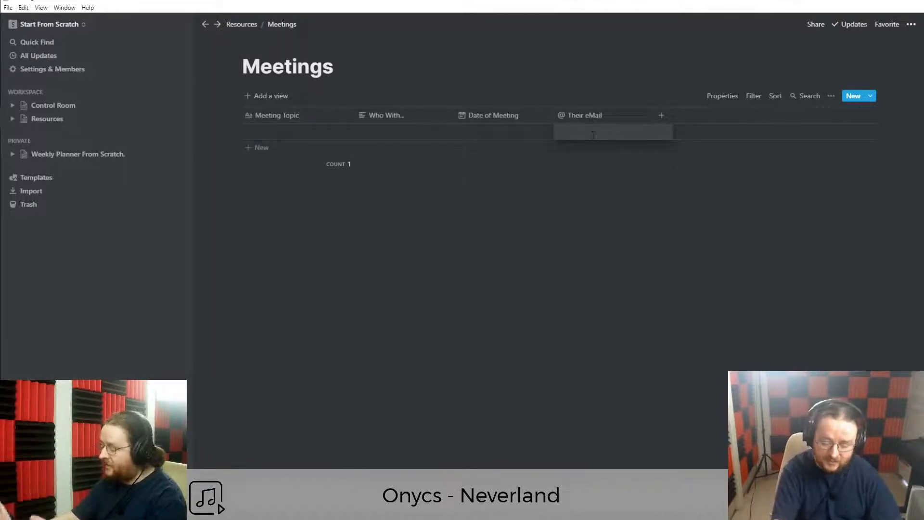
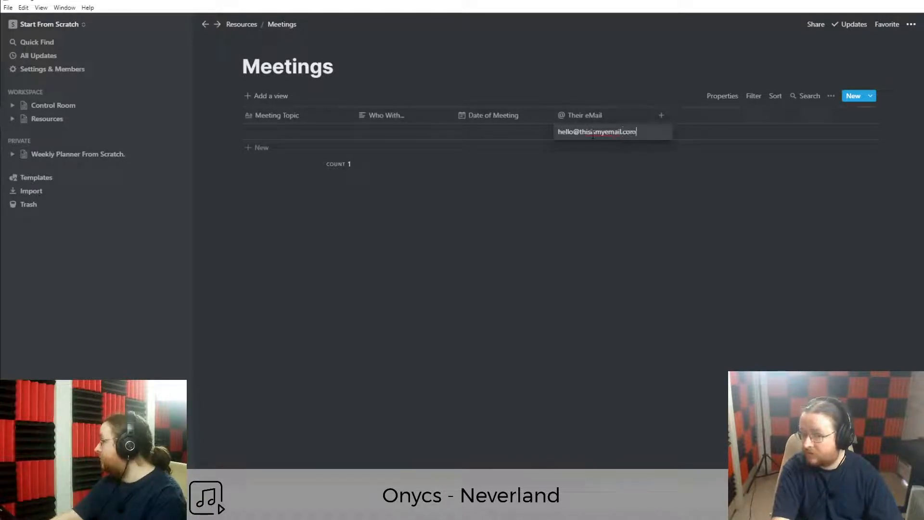
key("Return")
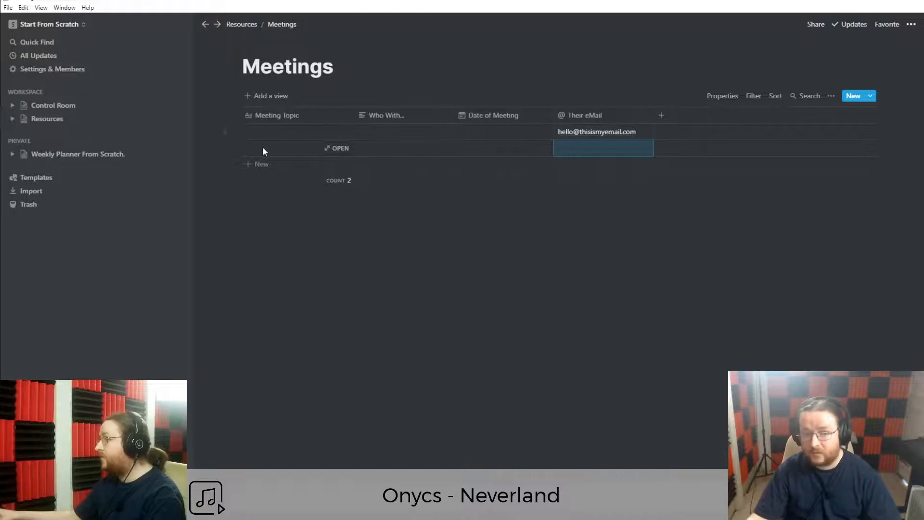
left_click(236, 148)
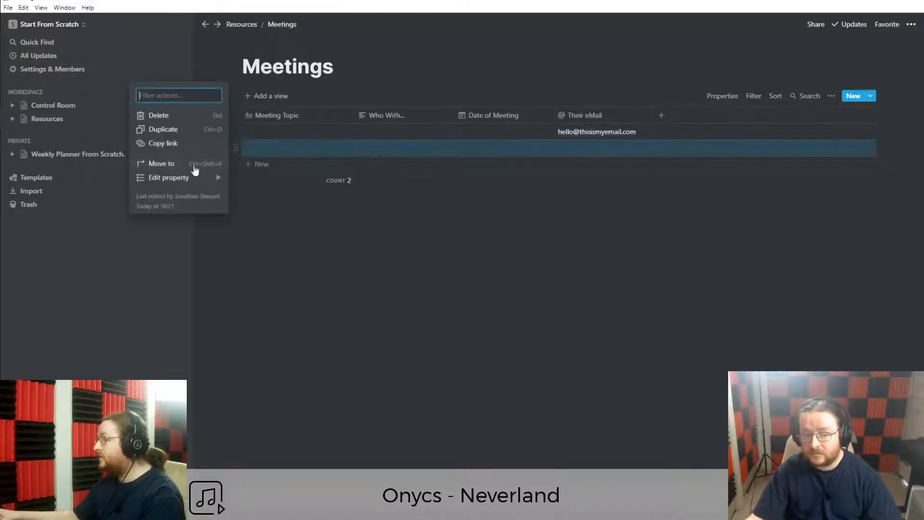
left_click(153, 115)
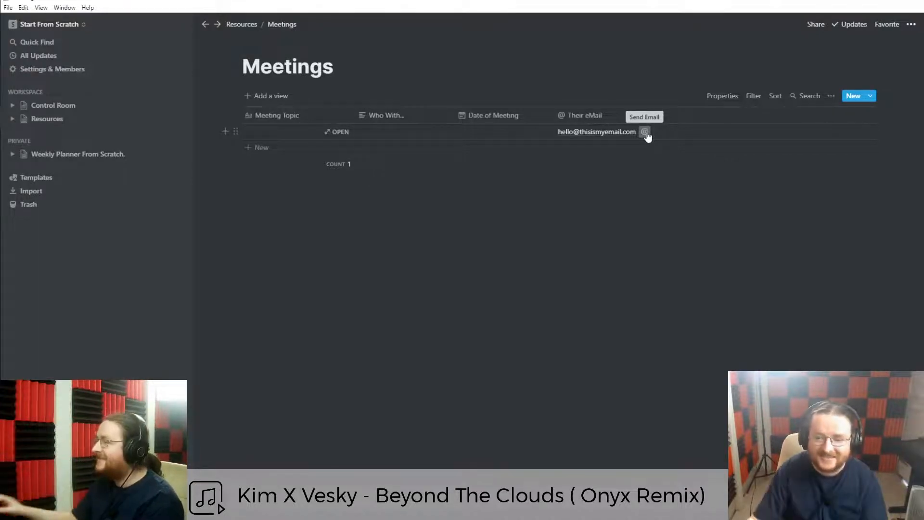
Rename the Their eMail column to Email.
left_click(591, 117)
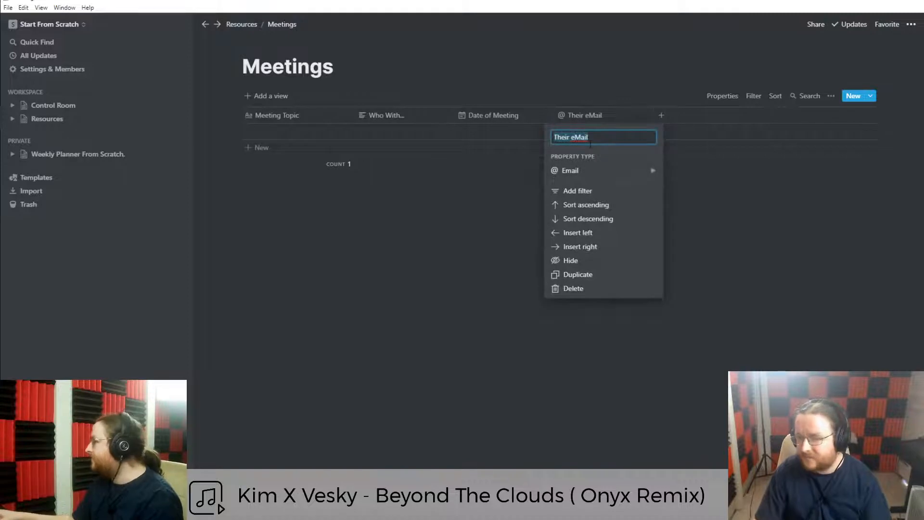
type("Perosns emai")
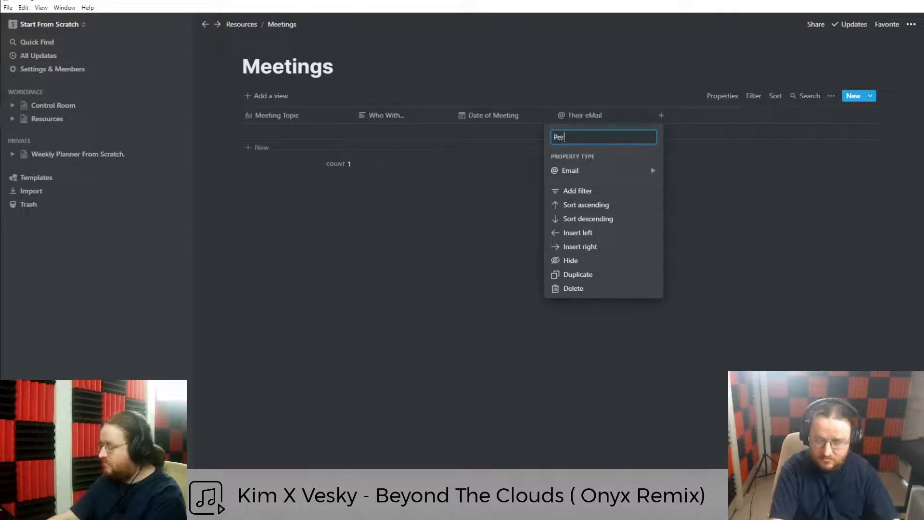
key("ctrl+a")
type("Personal")
key("BackSpace")
key("BackSpace")
key("BackSpace")
key("BackSpace")
key("BackSpace")
key("BackSpace")
key("BackSpace")
type("Email")
key("Return")
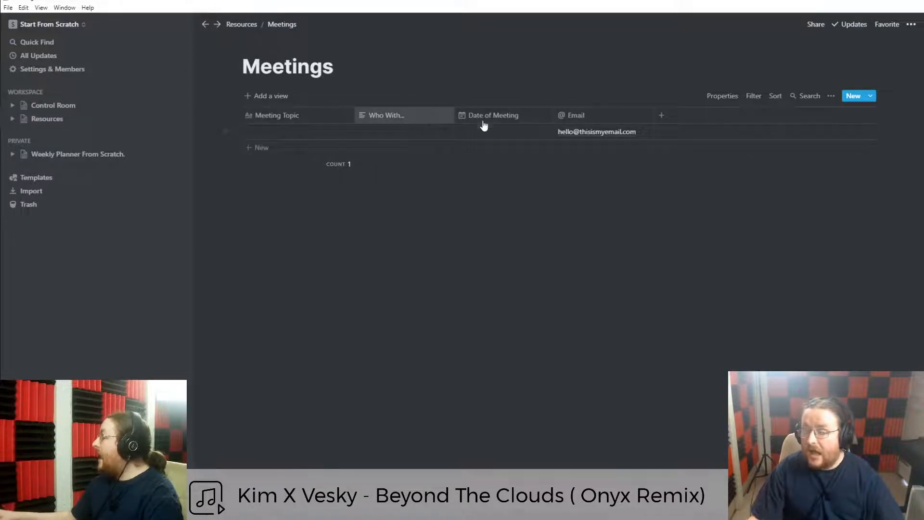
Add a URL column named Zoom Link.
left_click(664, 122)
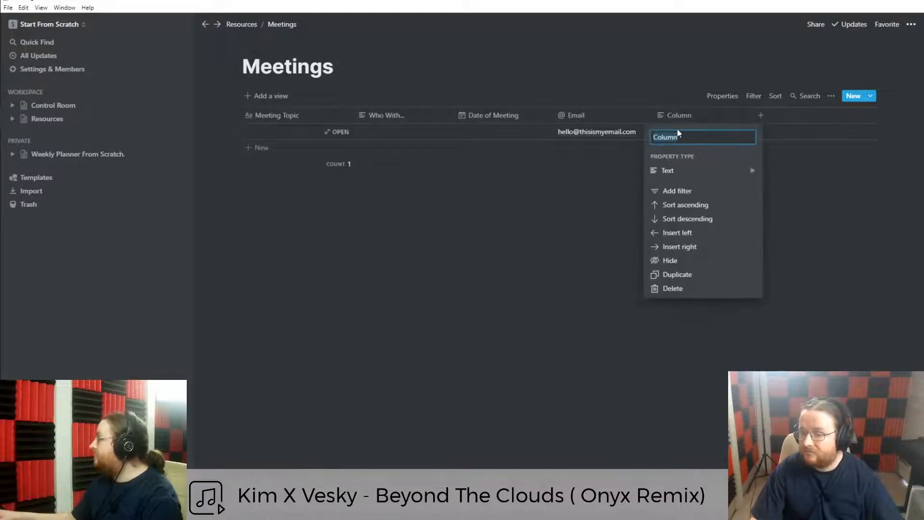
type("Zoom")
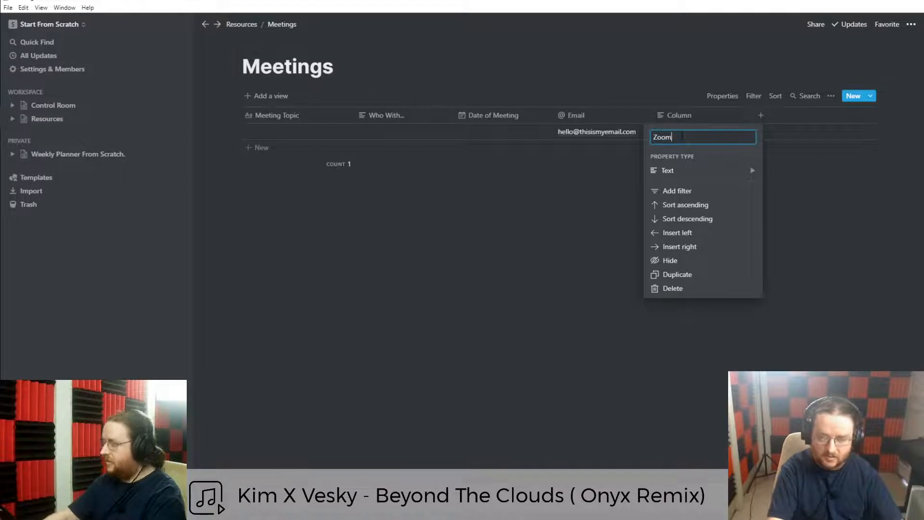
mouse_move(694, 172)
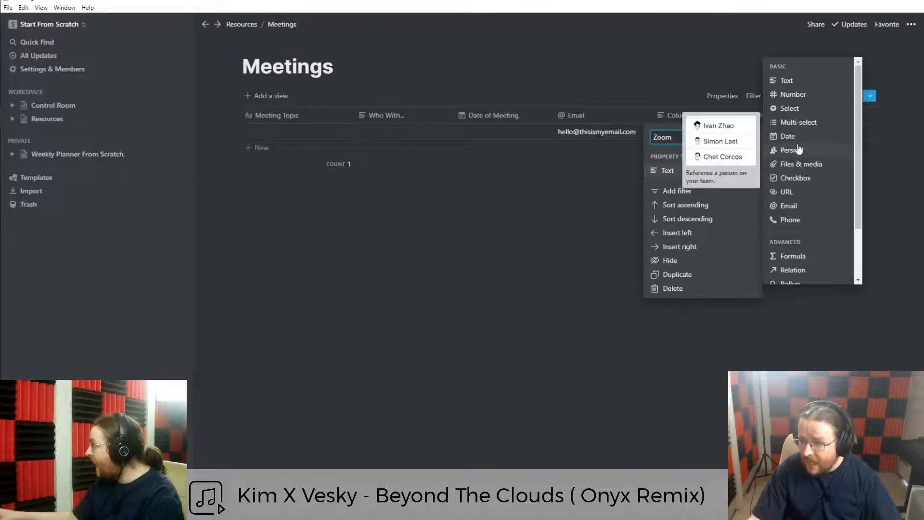
left_click(786, 192)
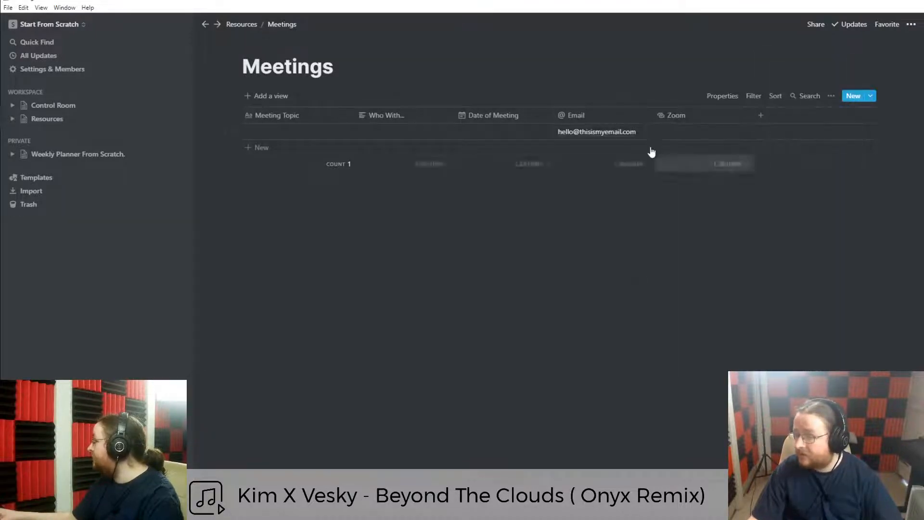
left_click(674, 115)
left_click(694, 139)
type("Link")
key("Return")
Add a Zoom Password column after Zoom Link.
left_click(760, 115)
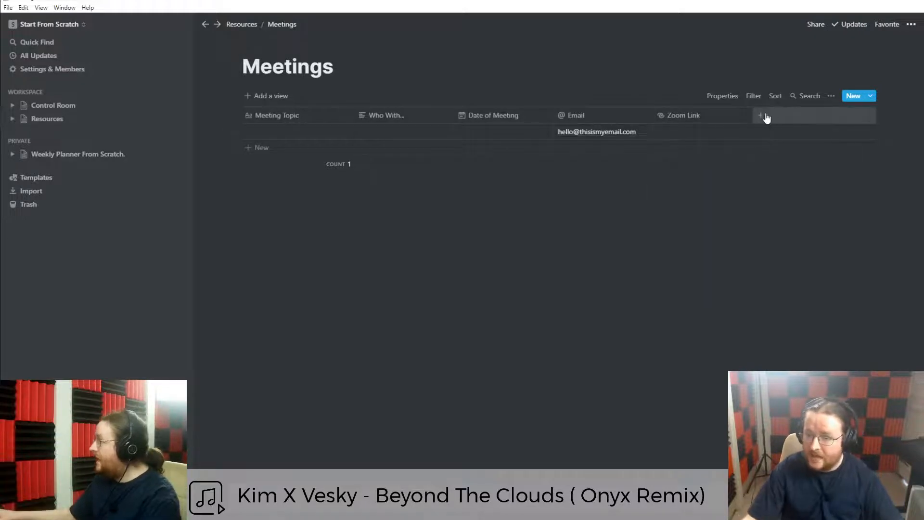
type("Zoom Passwo")
key("ctrl+BackSpace")
type("Password")
key("Return")
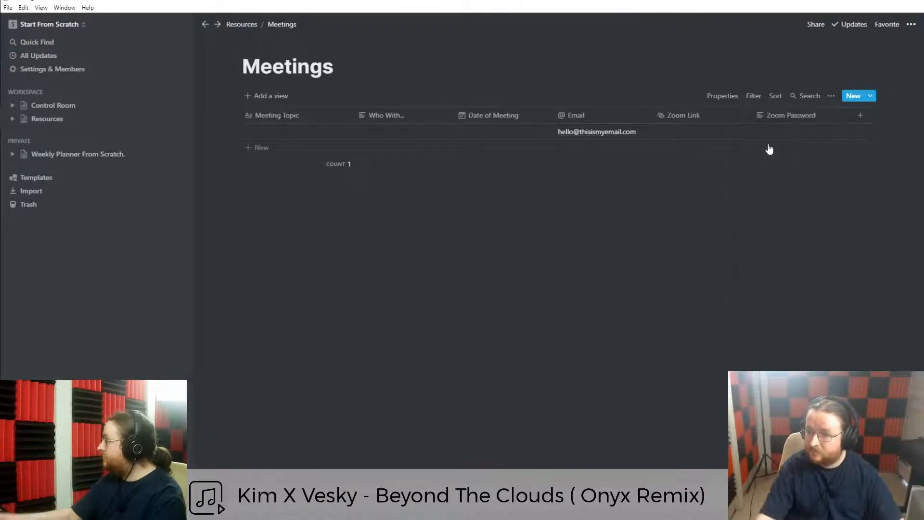
Rename Date of Meeting to Date and narrow the Meeting Topic, Date and Zoom Link columns.
left_click(352, 120)
left_click(352, 103)
left_click_drag(358, 119, 345, 120)
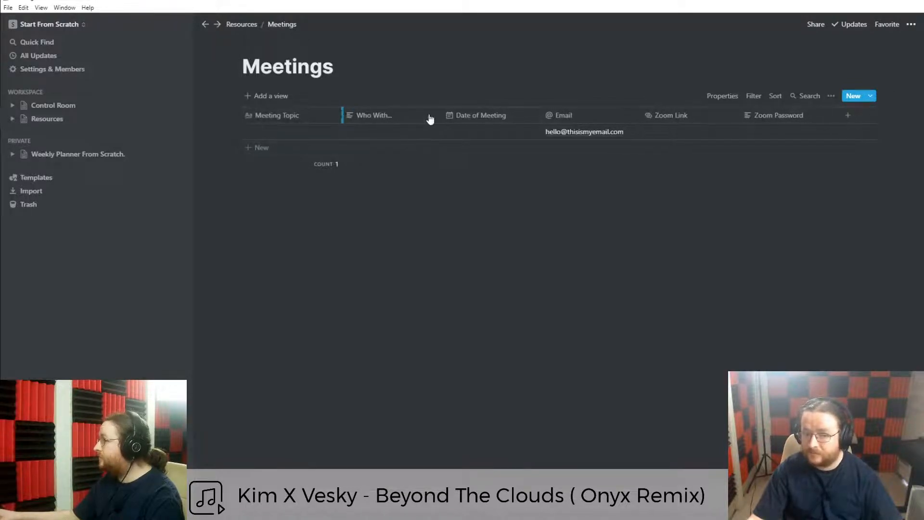
left_click_drag(540, 120, 502, 120)
left_click(459, 118)
type("Date")
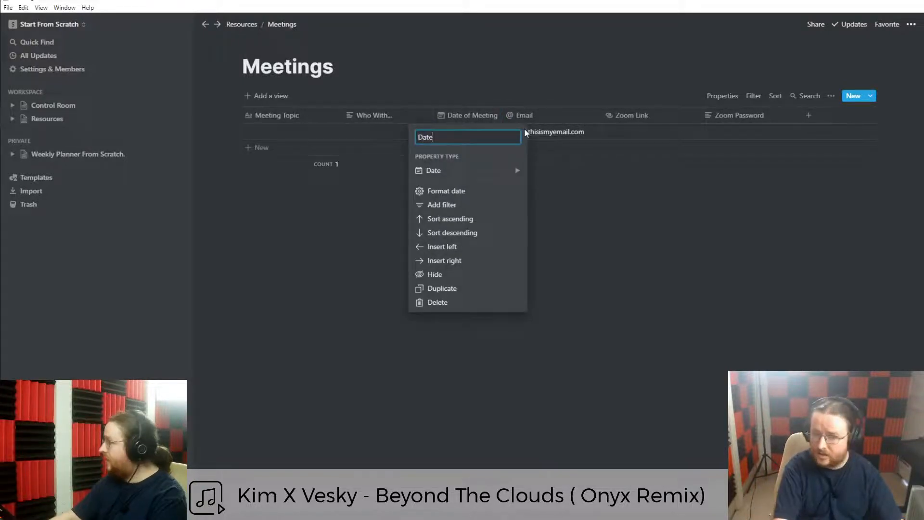
key("Return")
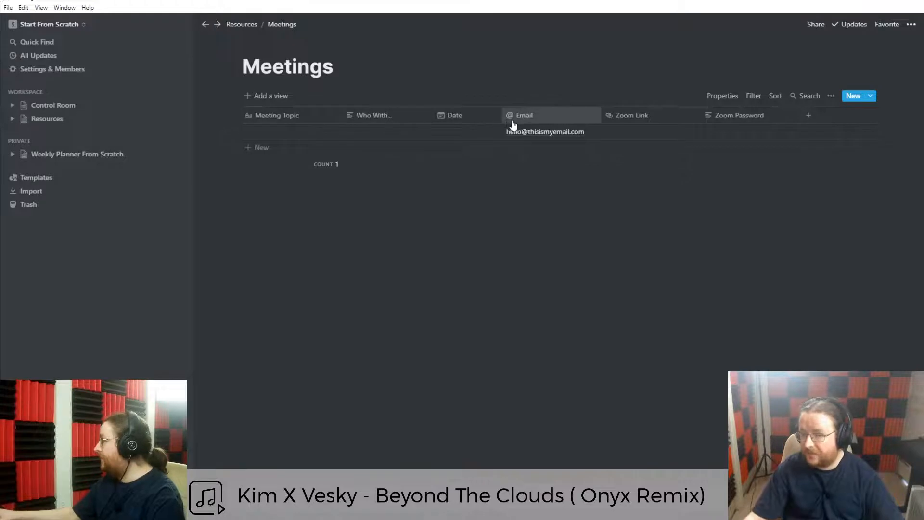
left_click_drag(502, 120, 482, 120)
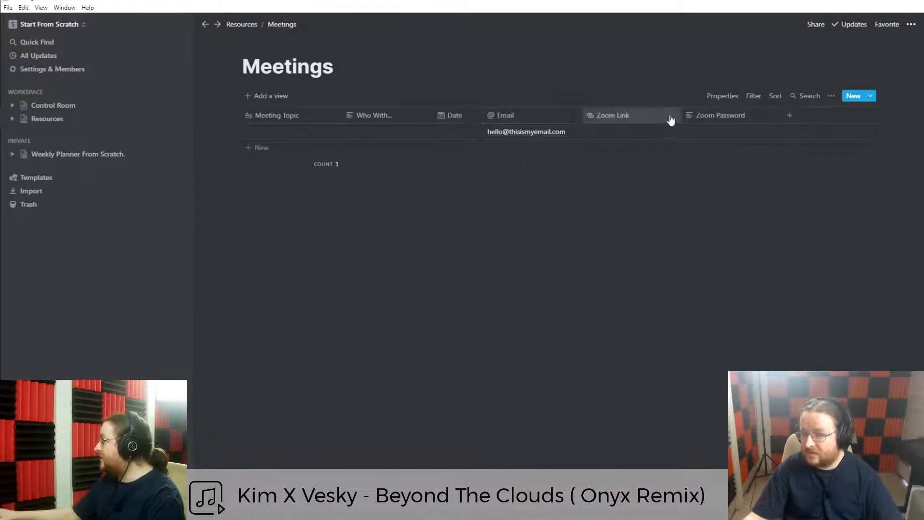
left_click_drag(682, 120, 654, 120)
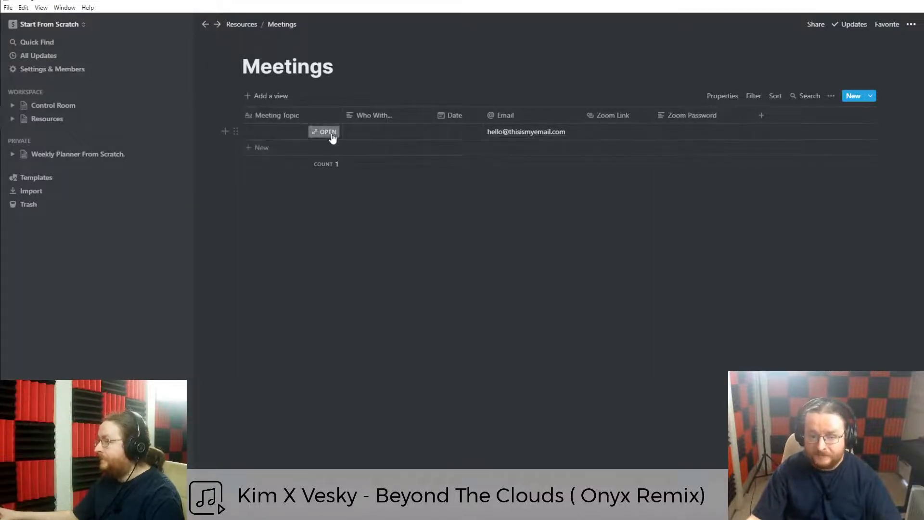
From the meeting record, create a new Meetings template titled Video Call.
left_click(332, 135)
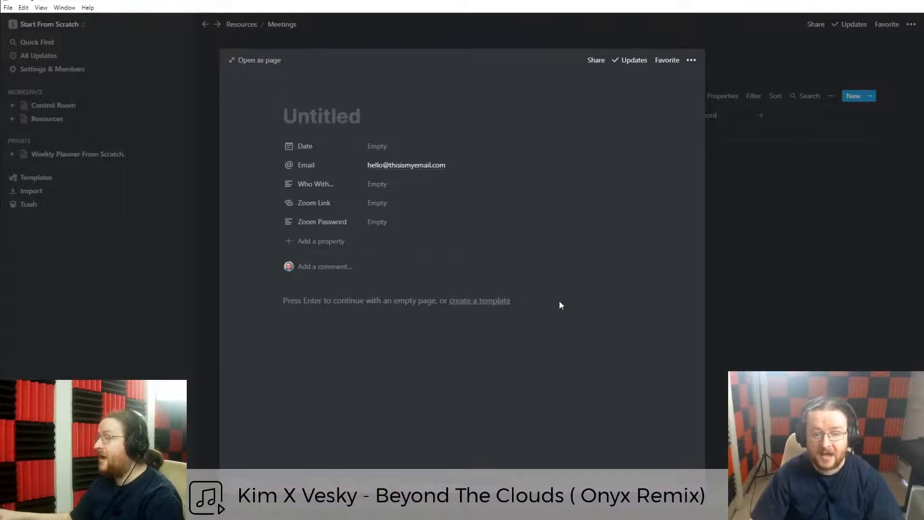
left_click(486, 303)
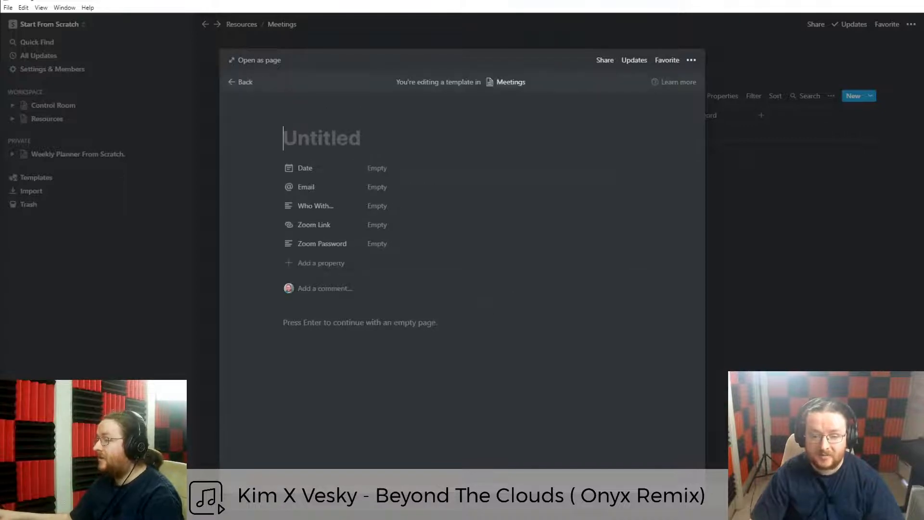
type("Video Call")
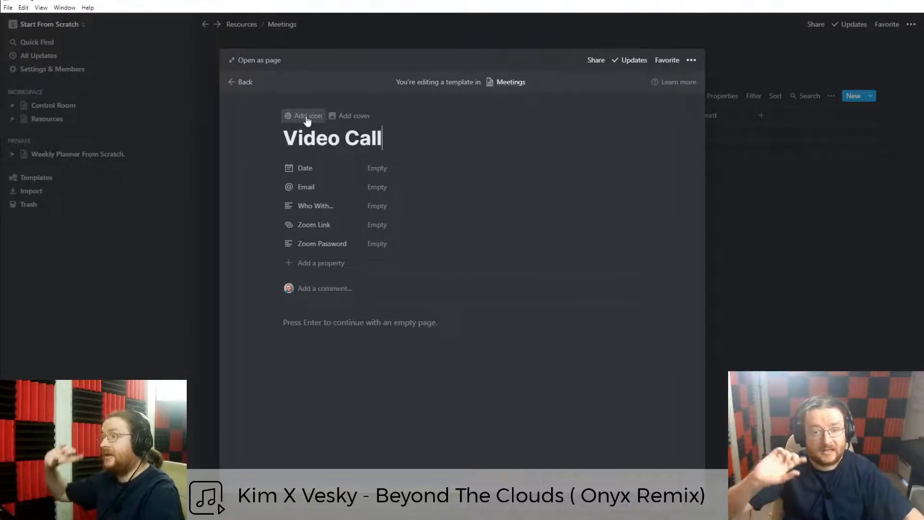
Give the Video Call template a video camera emoji icon and open it as a full page.
left_click(302, 117)
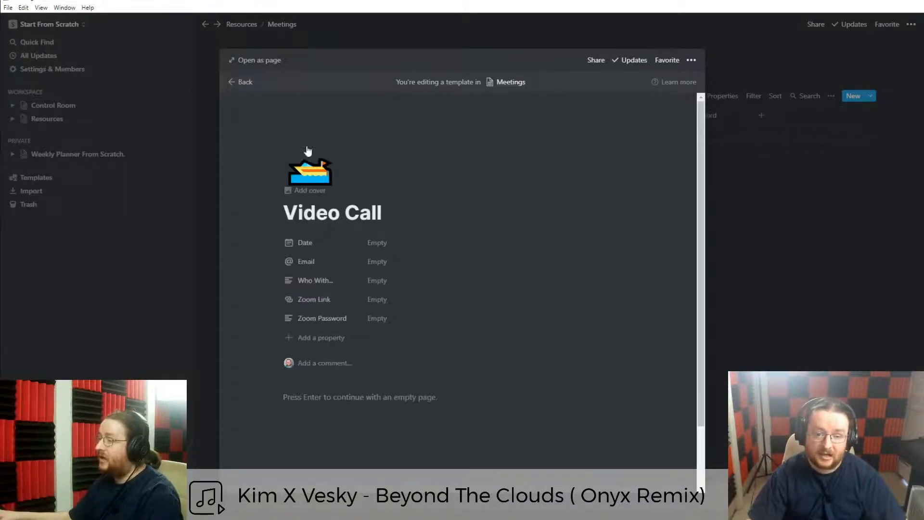
left_click(310, 172)
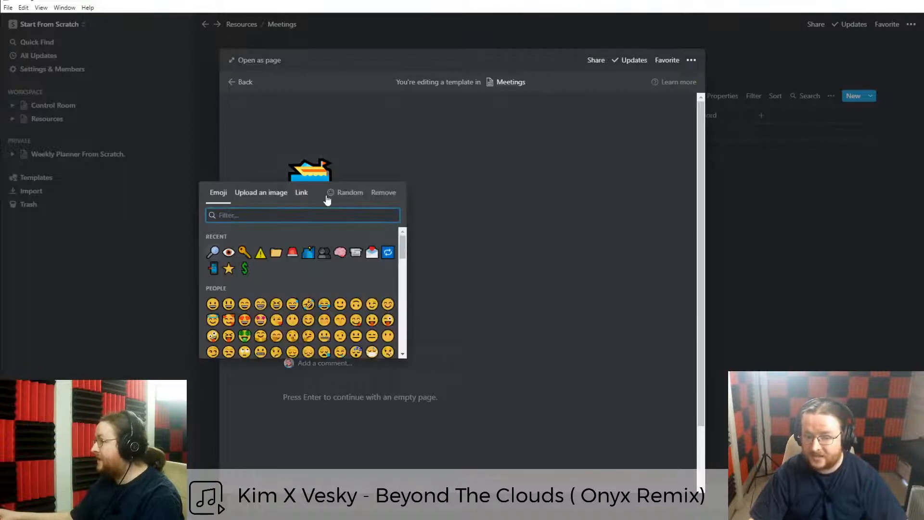
left_click(286, 215)
type("Video")
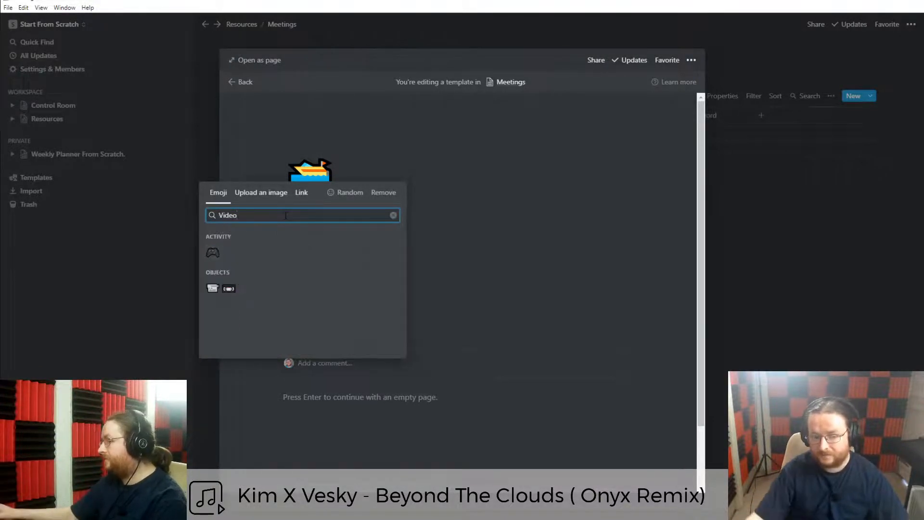
left_click(212, 289)
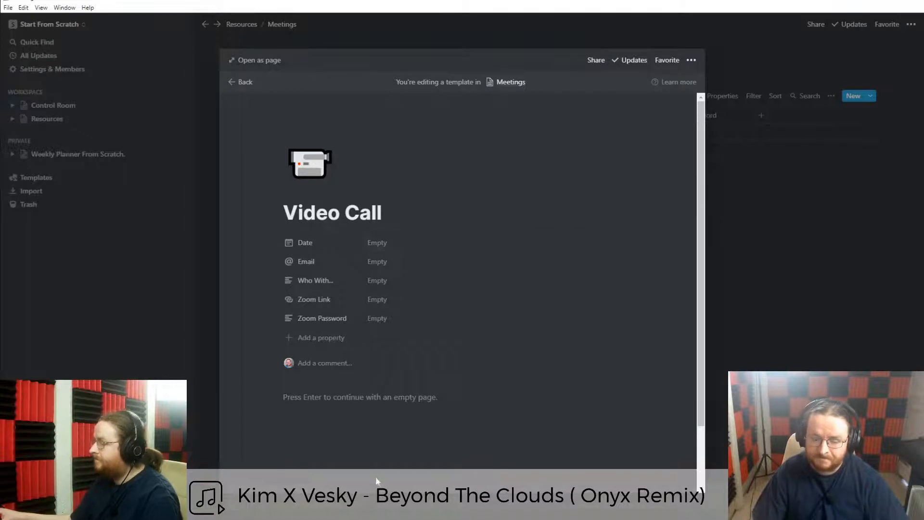
scroll(335, 401, "down", 1)
scroll(316, 299, "up", 1)
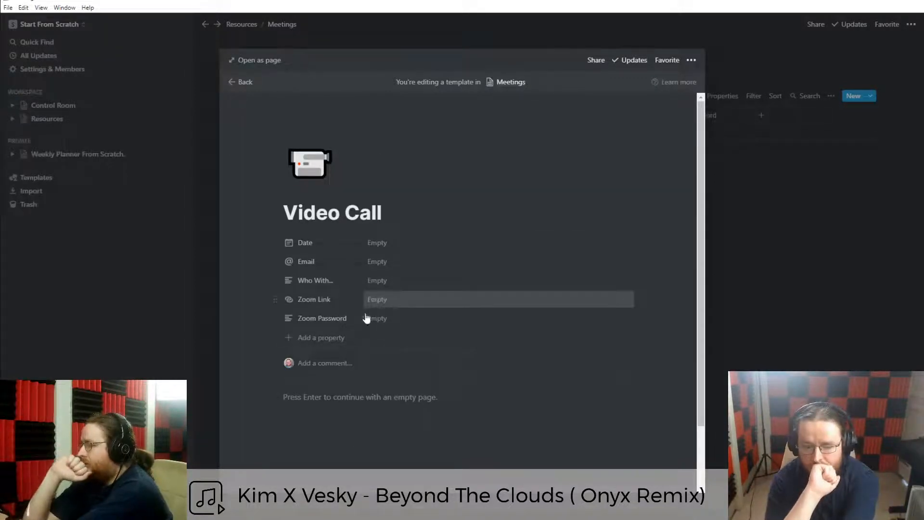
left_click(343, 399)
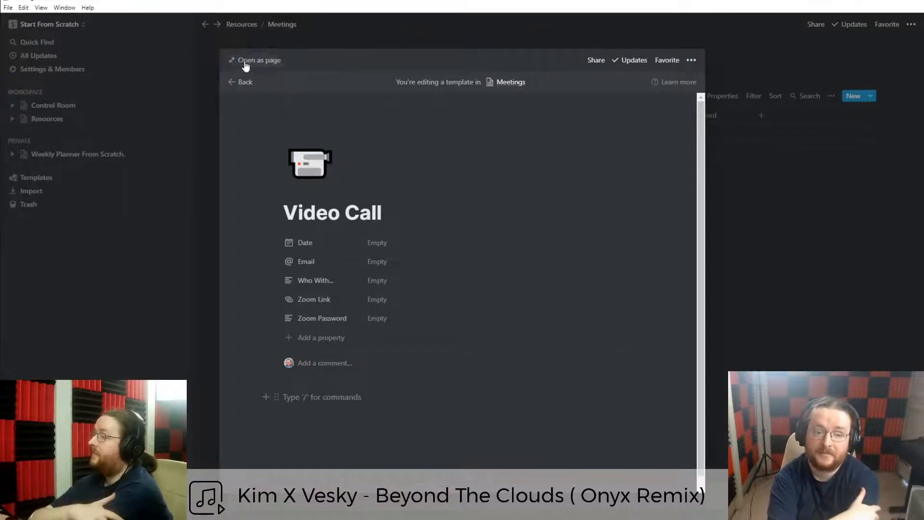
left_click(248, 60)
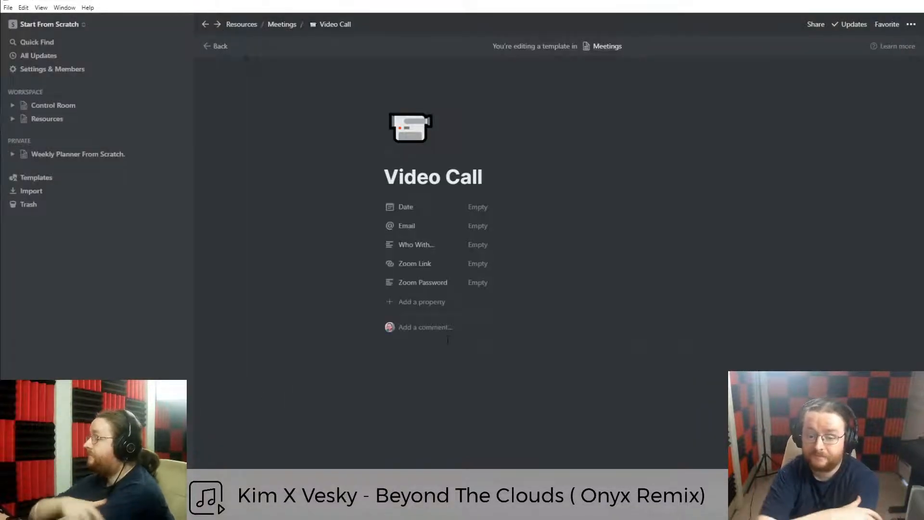
left_click(440, 360)
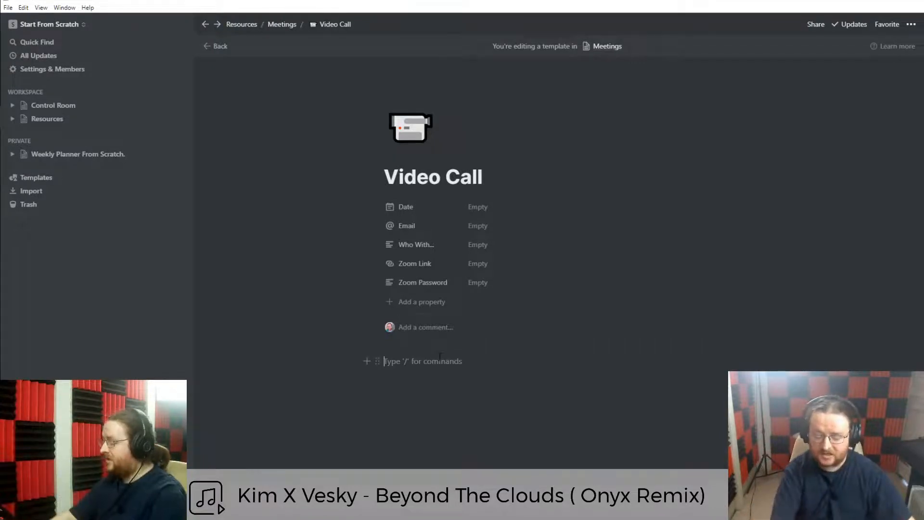
Type a 'Video Link' heading, fixing its spelling and capitalisation.
type("## Video")
key("BackSpace")
key("BackSpace")
key("BackSpace")
key("BackSpace")
key("BackSpace")
key("BackSpace")
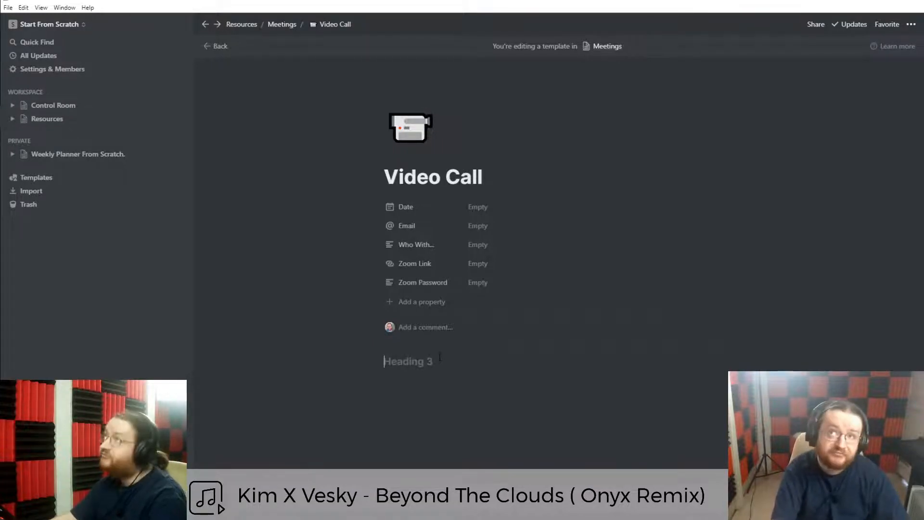
type("V")
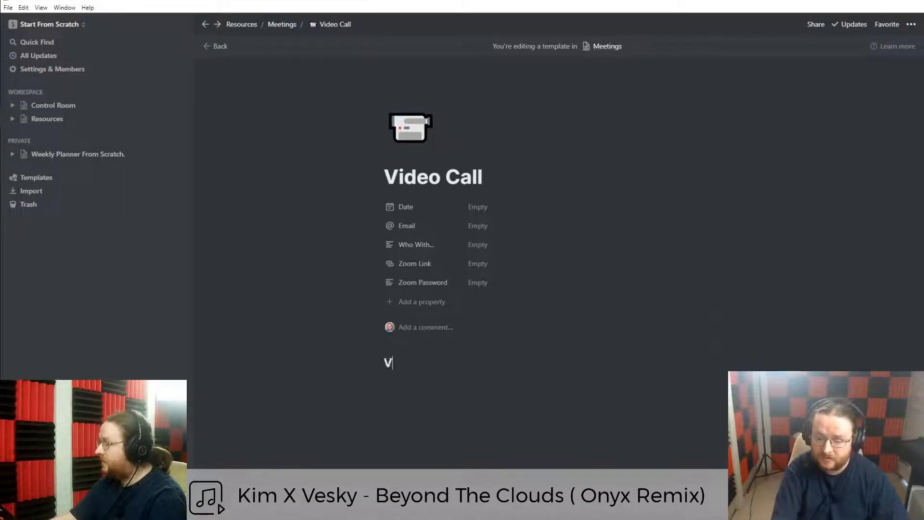
type("ideo Meeing")
key("BackSpace")
key("BackSpace")
key("BackSpace")
key("BackSpace")
key("BackSpace")
key("BackSpace")
type("LInk")
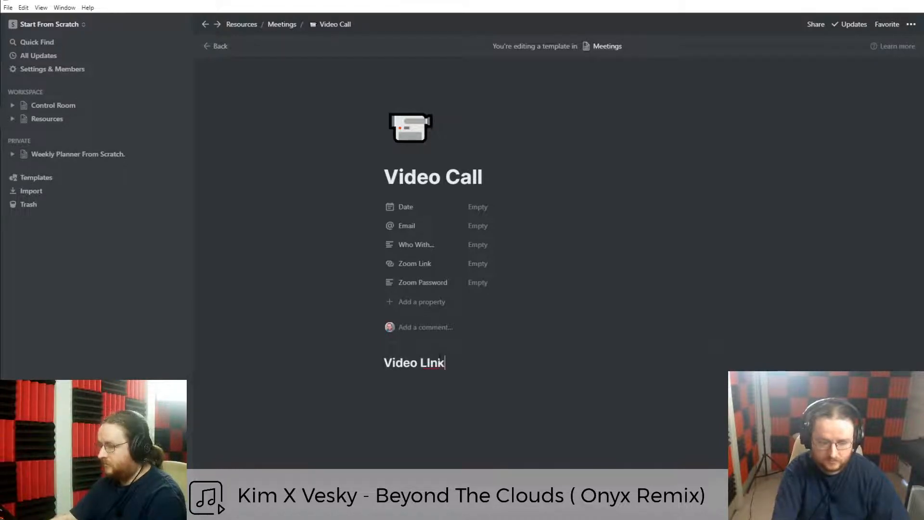
key("Return")
left_click(423, 362)
key("shift+Right")
type("i")
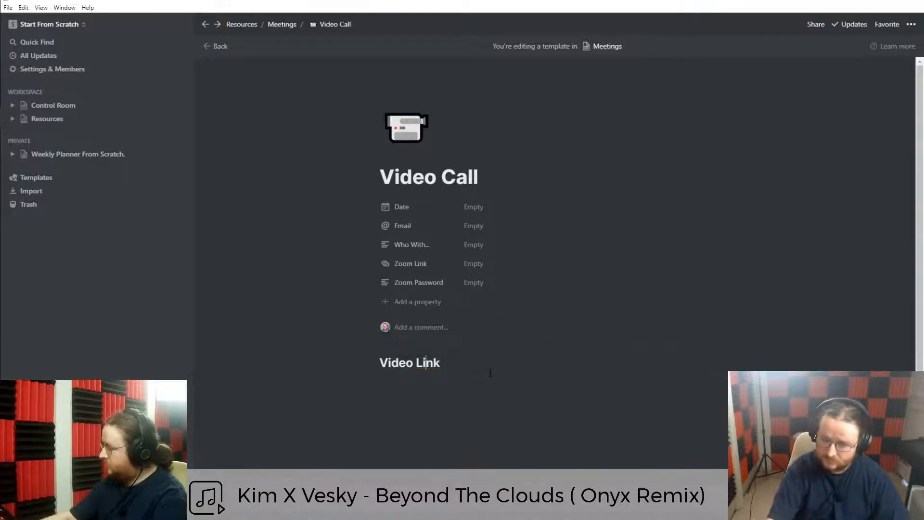
Rename the heading to 'Call Recording' and delete the empty block beneath it.
triple_click(462, 372)
type("Ca")
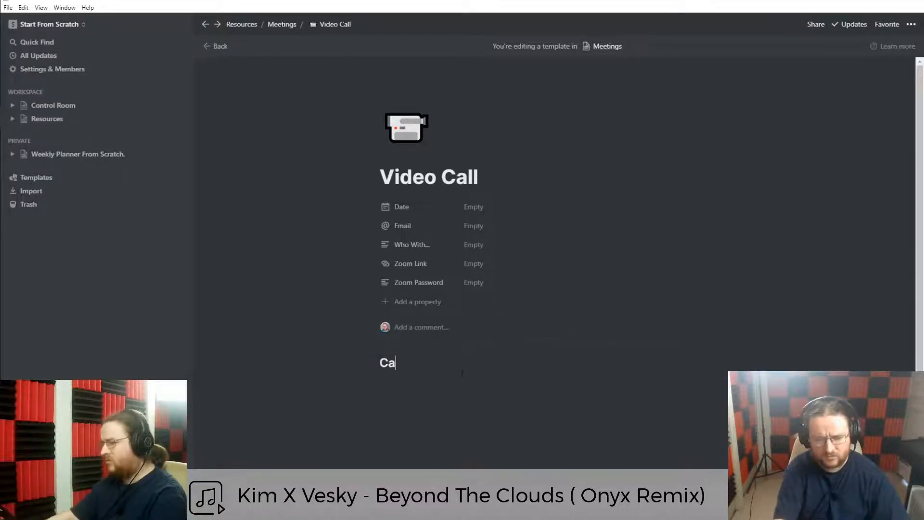
type("ll Recording")
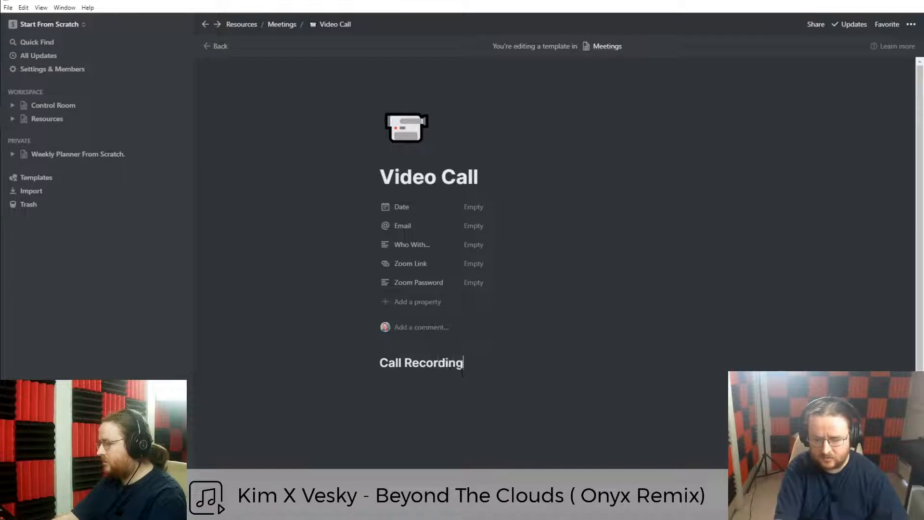
key("Return")
scroll(405, 375, "down", 1)
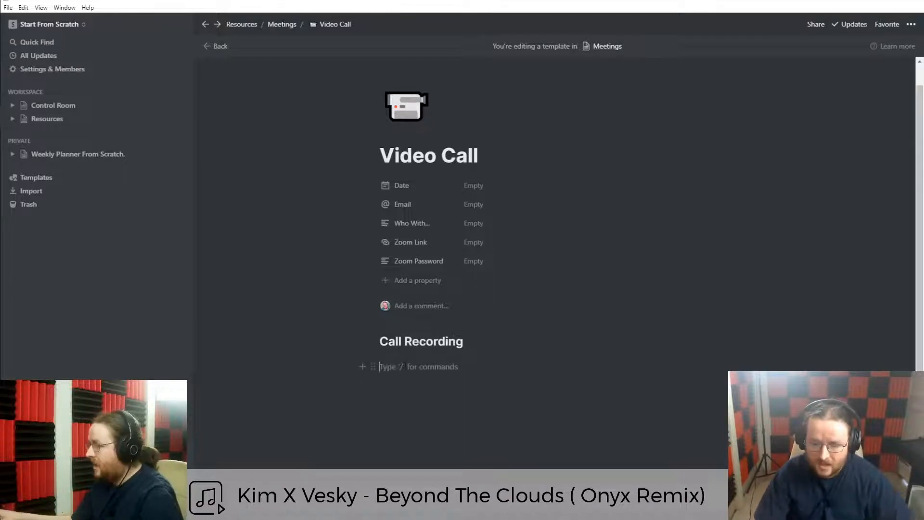
key("Up")
left_click(406, 361)
left_click(408, 356)
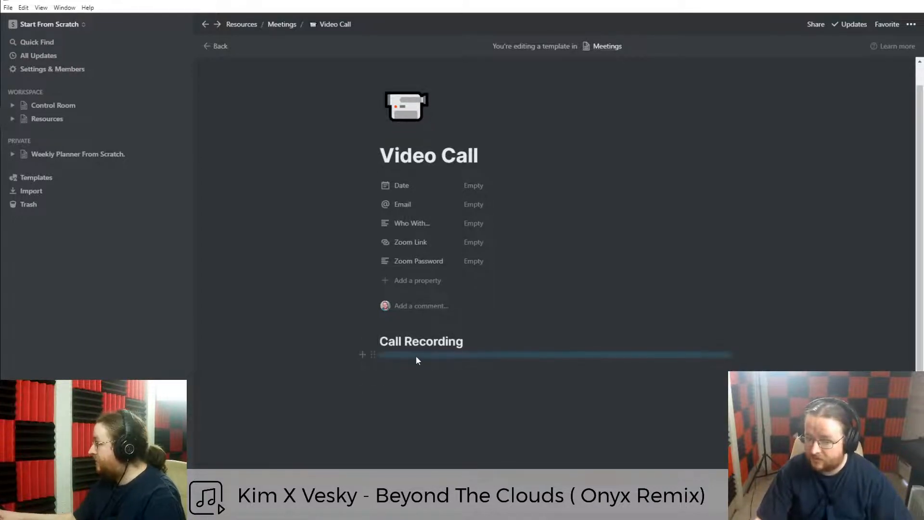
key("Delete")
Restore Call Recording as a Heading 2 and collapse the sidebar.
key("Up")
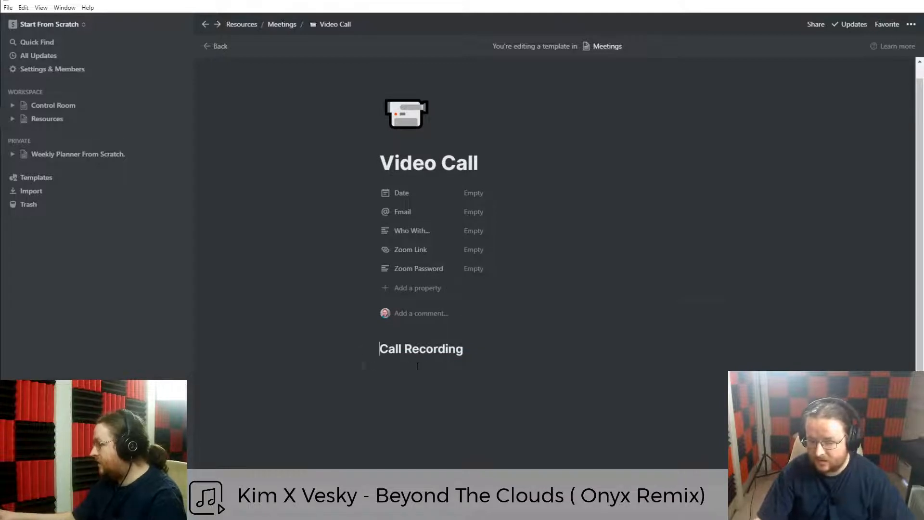
type("#")
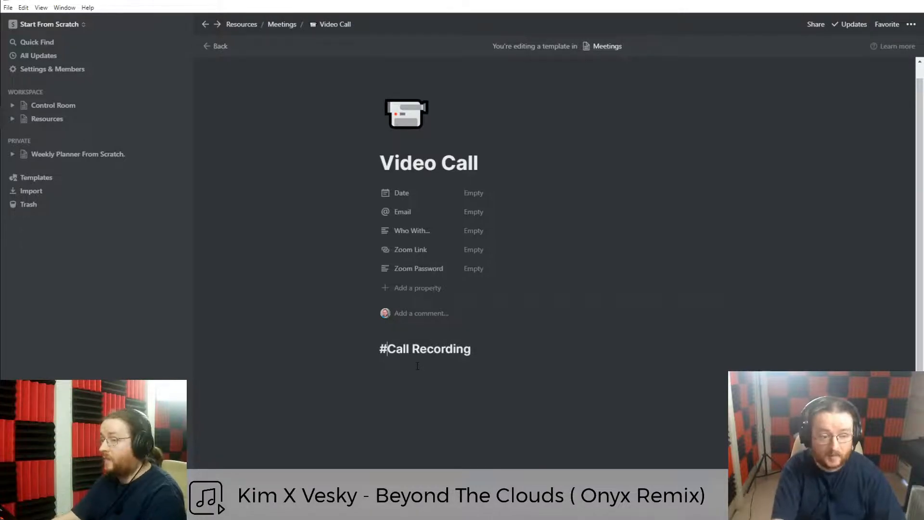
type("#")
key("BackSpace")
key("BackSpace")
key("BackSpace")
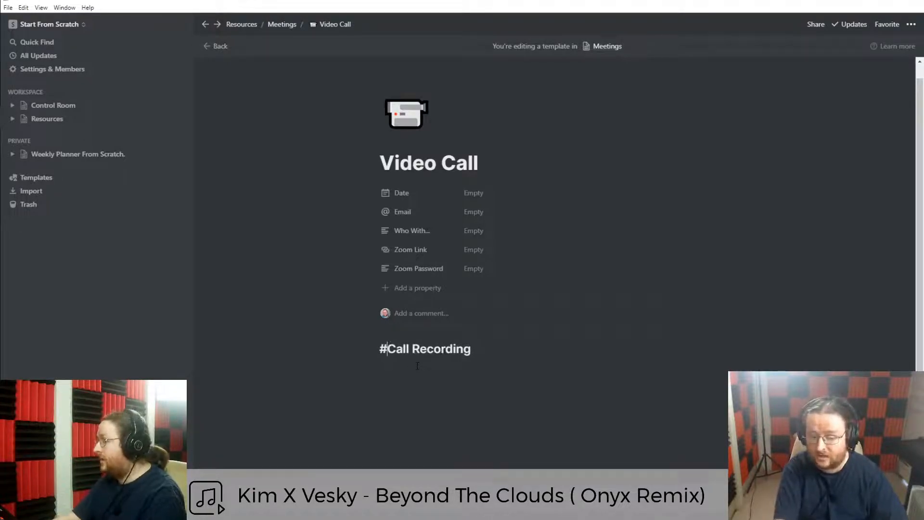
type("###")
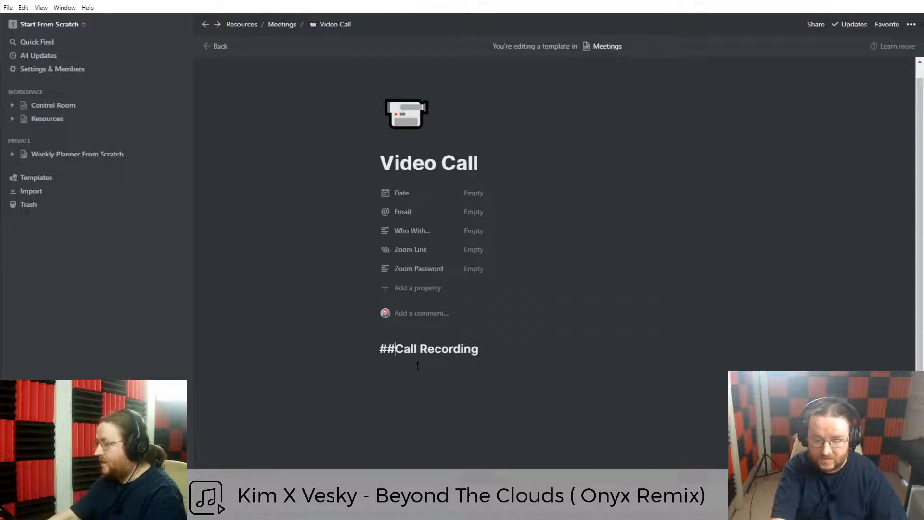
key("BackSpace")
type("##")
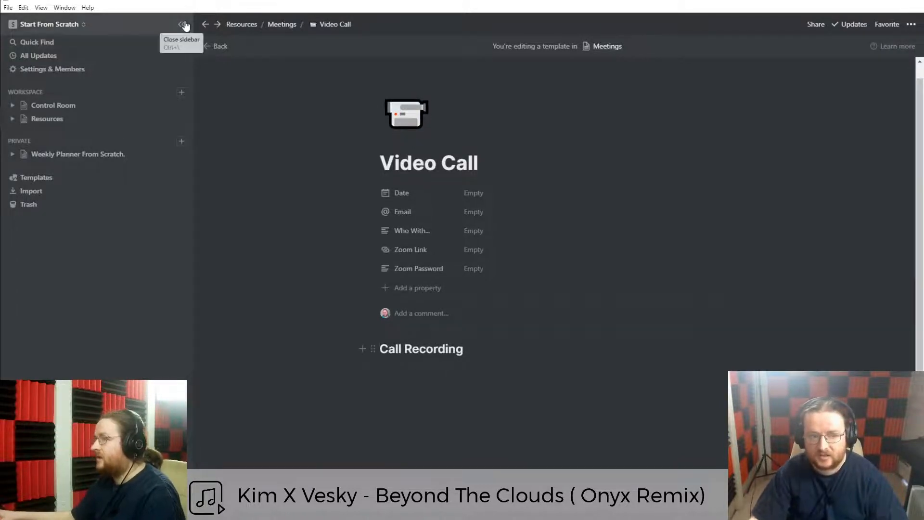
left_click(186, 24)
Insert an empty Video embed block under Call Recording with /video, leaving a blank line below.
left_click(303, 365)
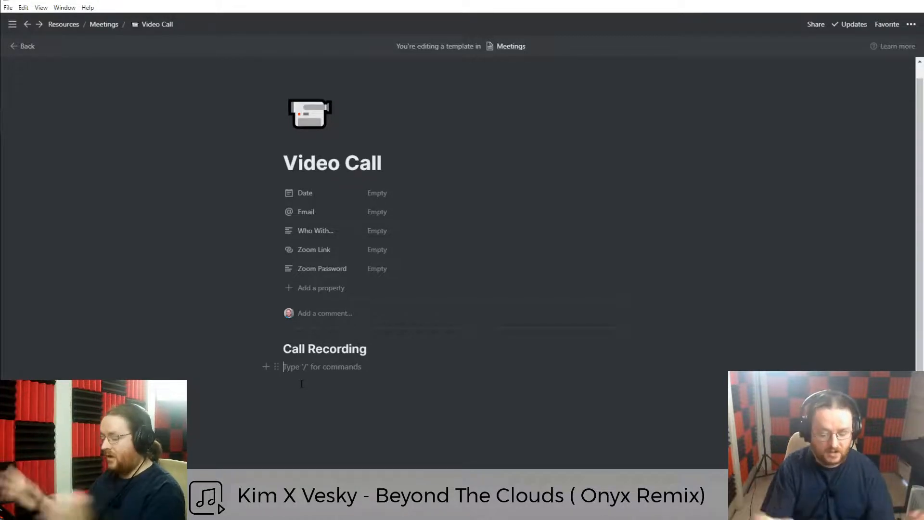
type("/")
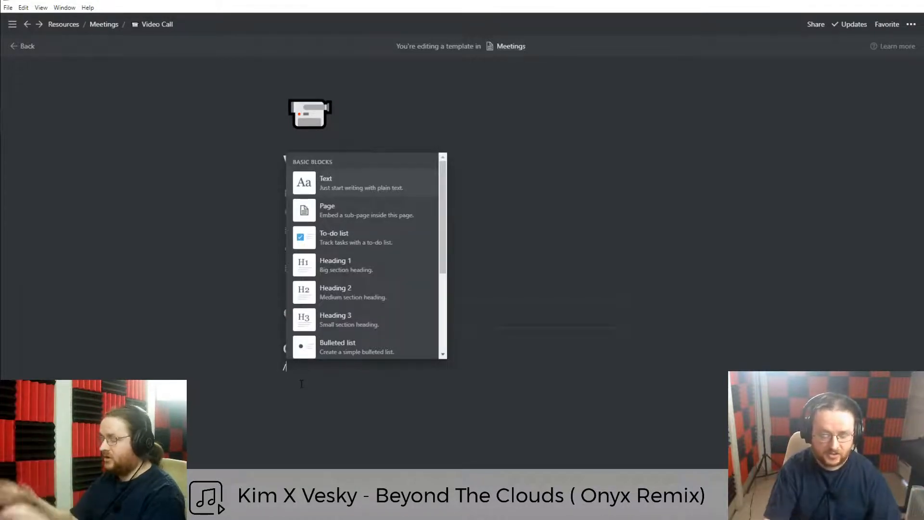
type("vi")
key("BackSpace")
key("BackSpace")
key("BackSpace")
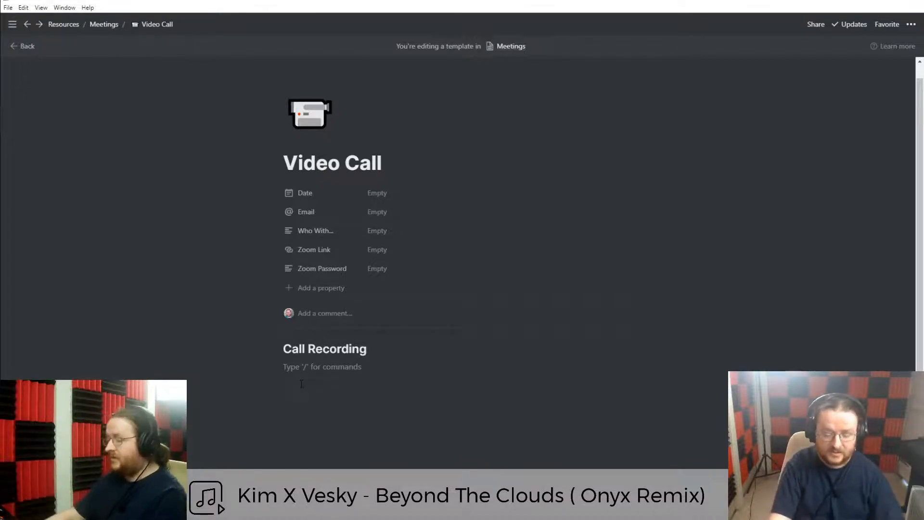
type("/video")
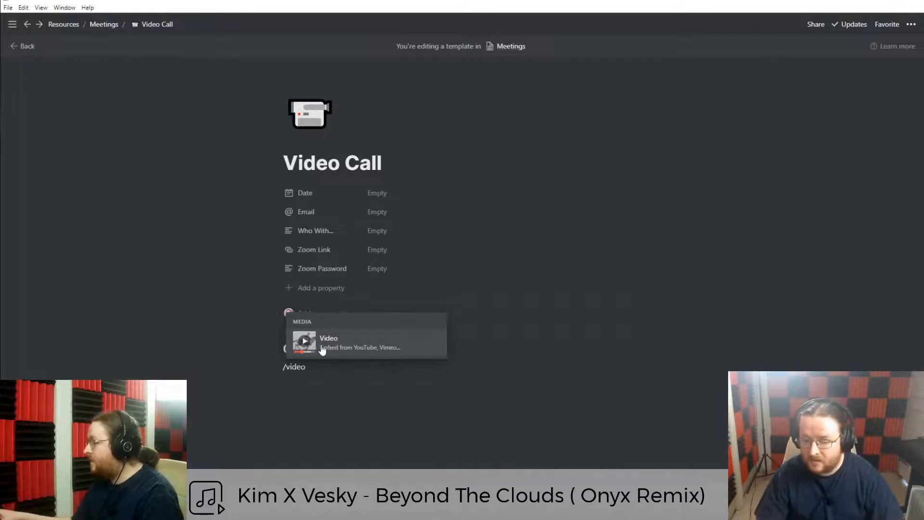
left_click(362, 350)
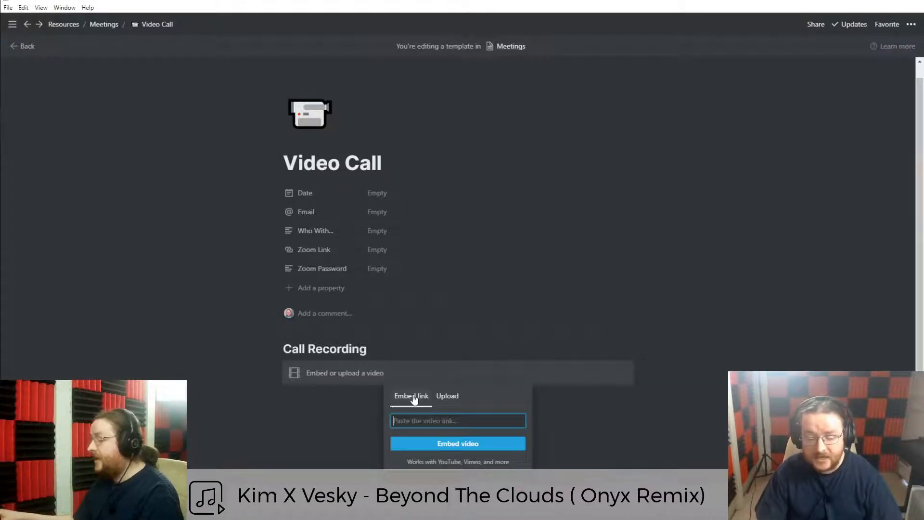
left_click(443, 399)
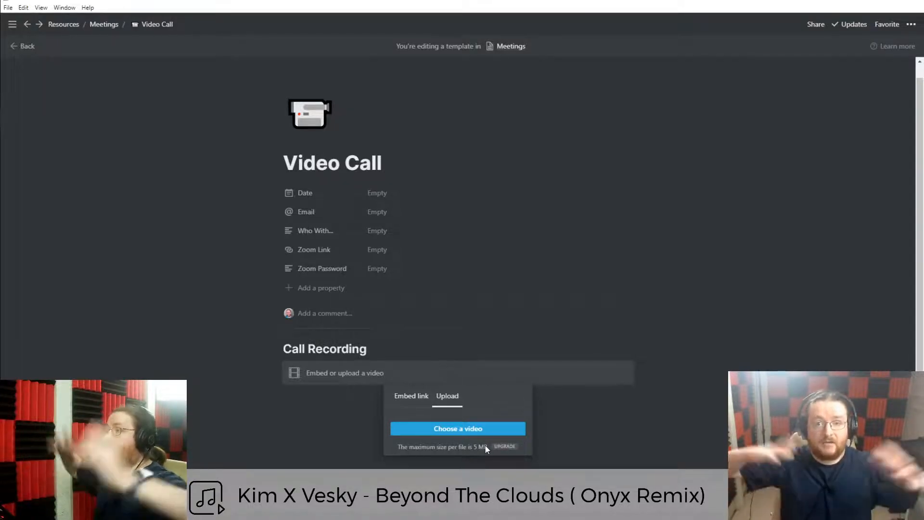
left_click(404, 397)
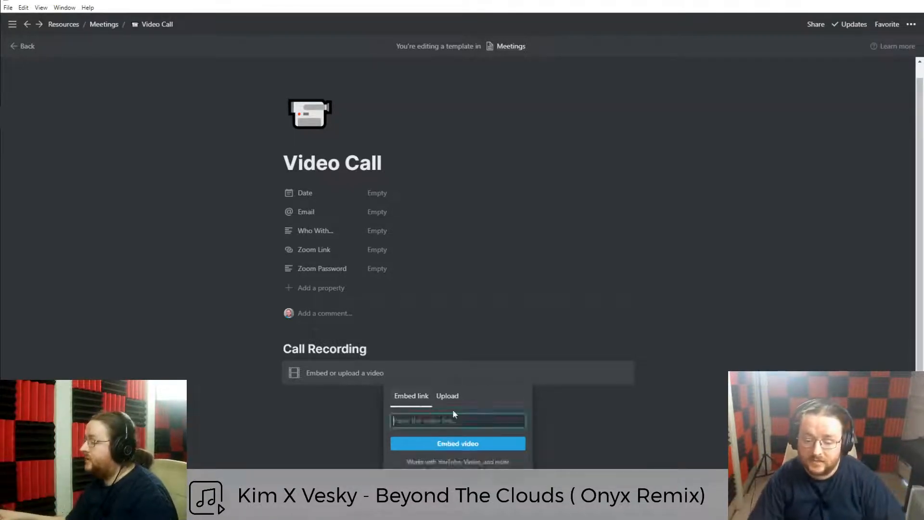
left_click(329, 416)
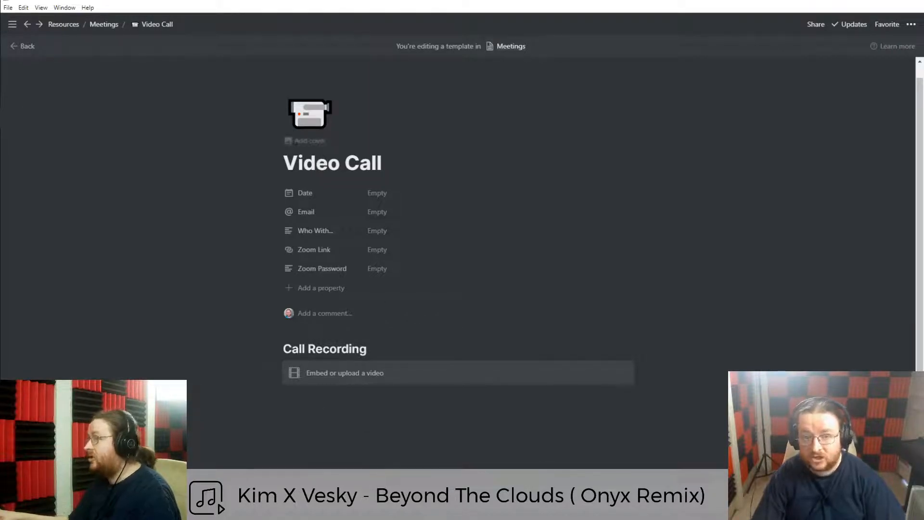
scroll(402, 466, "down", 1)
left_click(360, 405)
Add a 'Notes' heading on a new line below the video block.
key("Return")
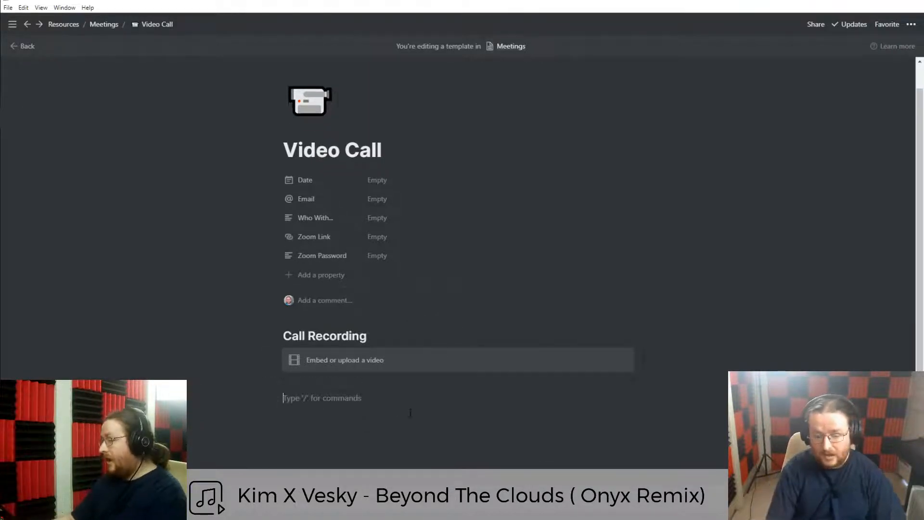
type("## Notes")
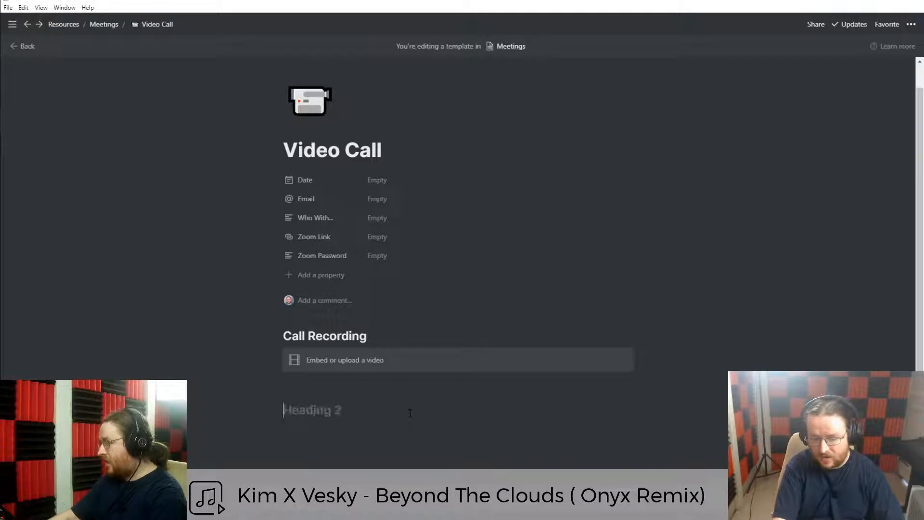
key("ctrl+BackSpace")
key("BackSpace")
type("##")
key("BackSpace")
key("BackSpace")
type("### Notes")
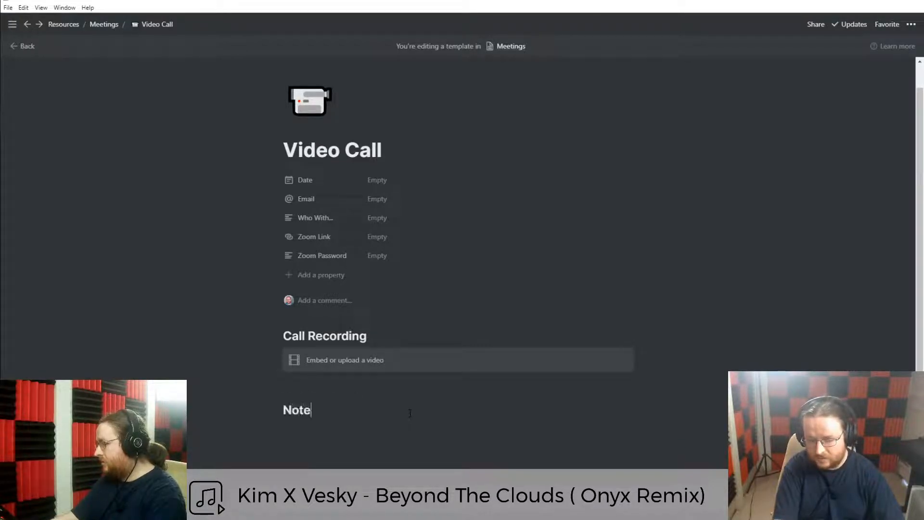
key("BackSpace")
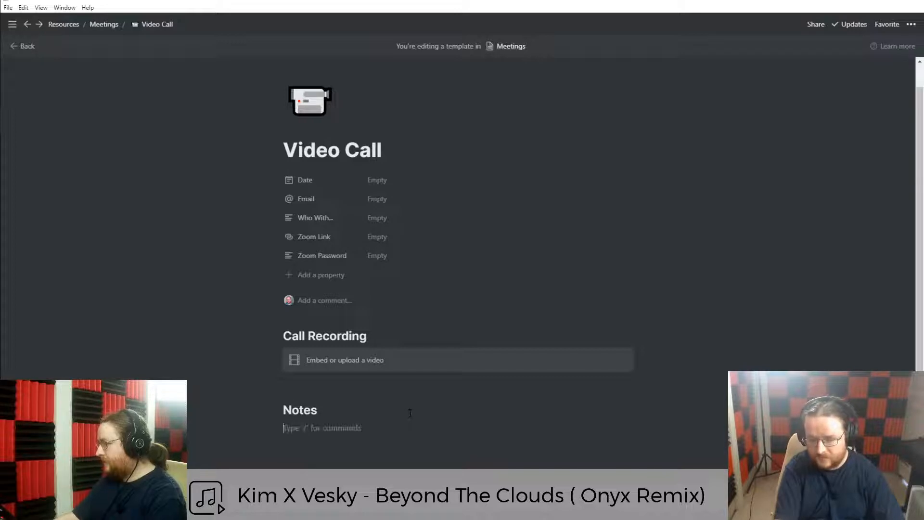
type("##")
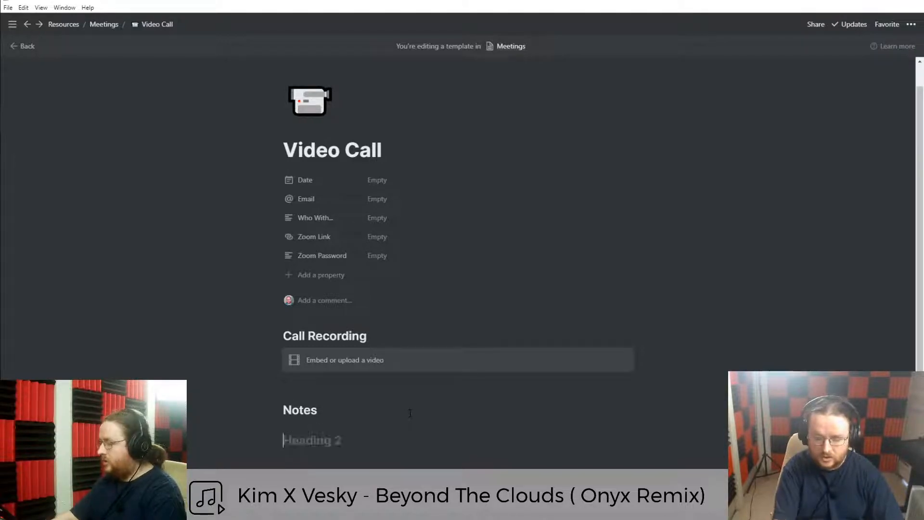
key("BackSpace")
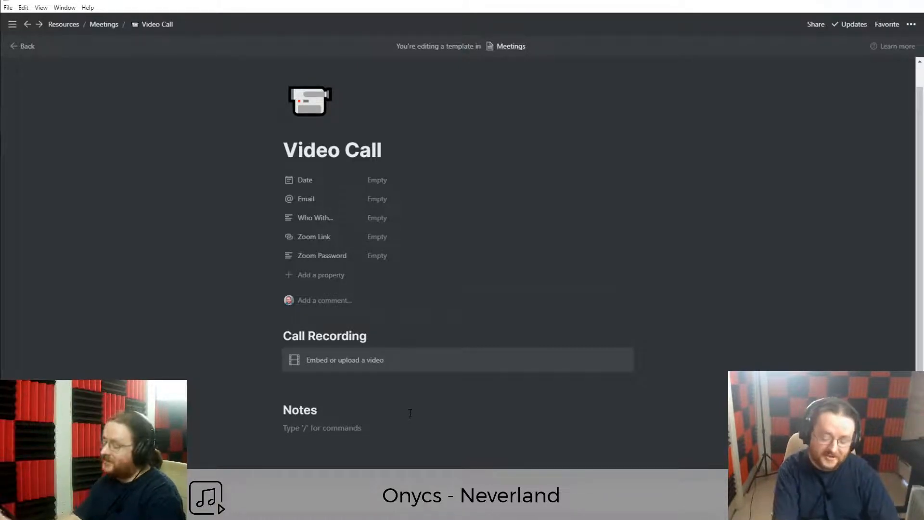
Start a bulleted list under Notes with several empty bullet items.
type("-")
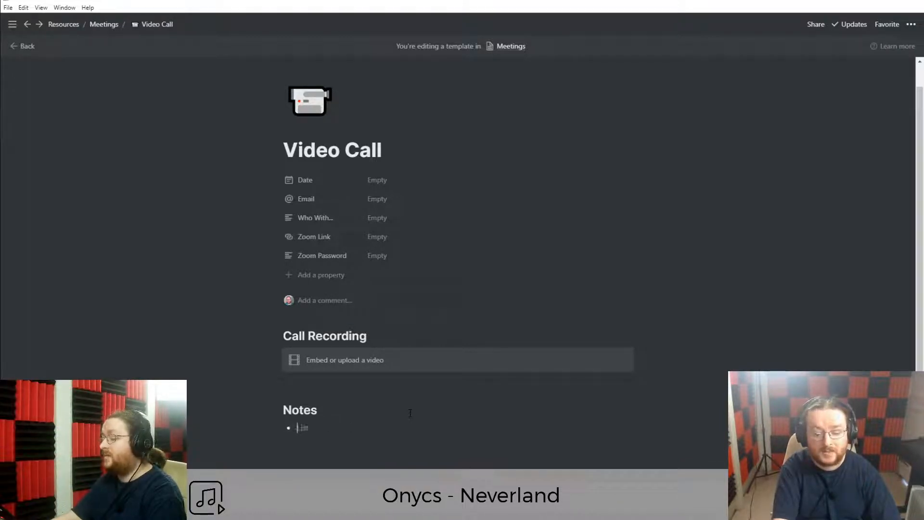
key("BackSpace")
key("BackSpace")
key("Return")
type("-")
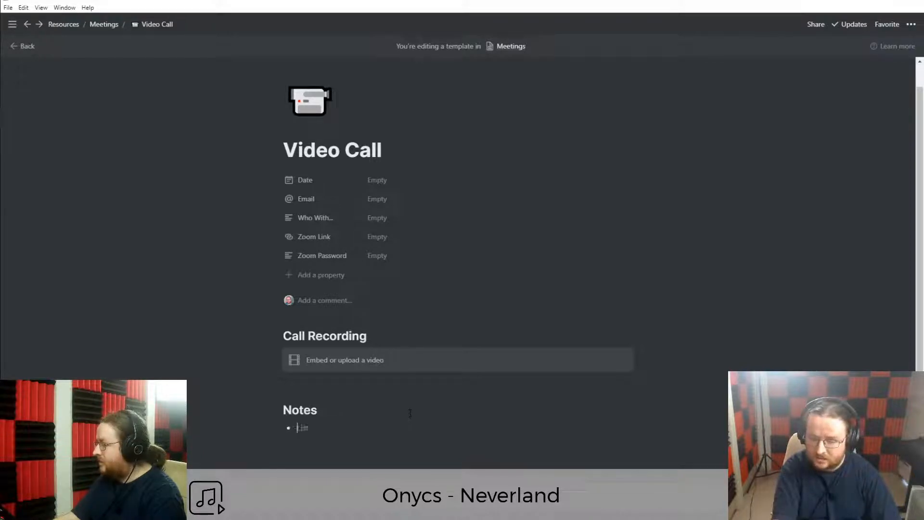
key("BackSpace")
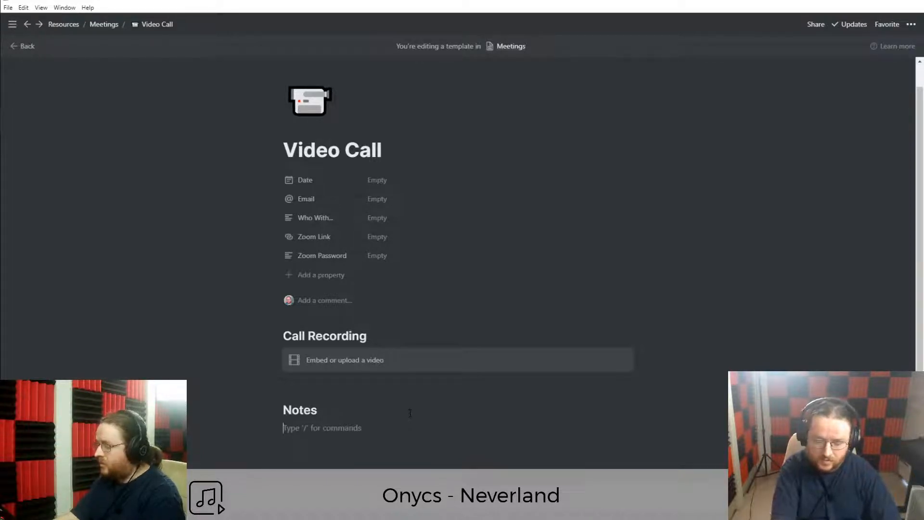
type("-")
key("BackSpace")
type("&")
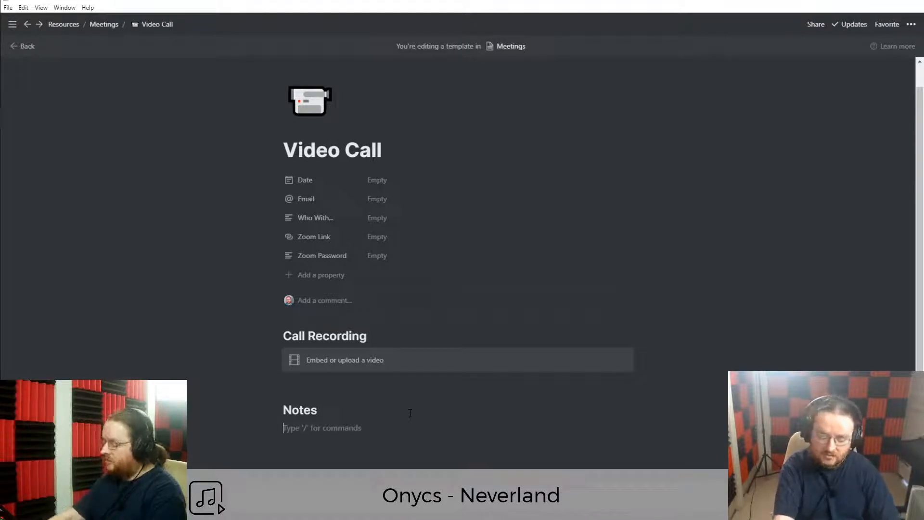
key("BackSpace")
type("-")
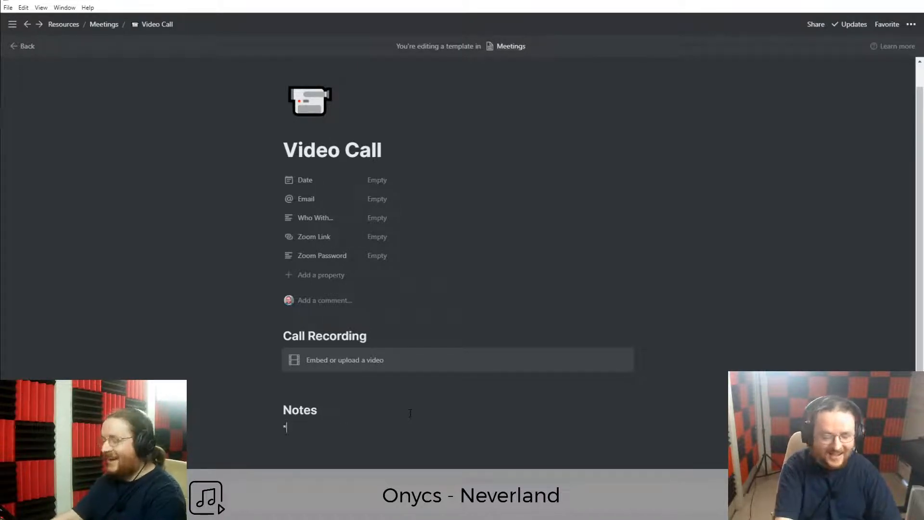
key("BackSpace")
type("-")
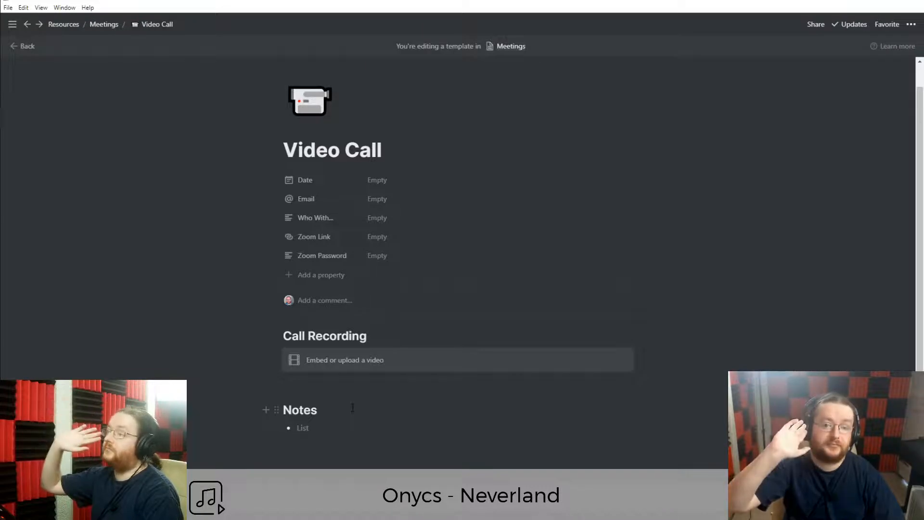
key("BackSpace")
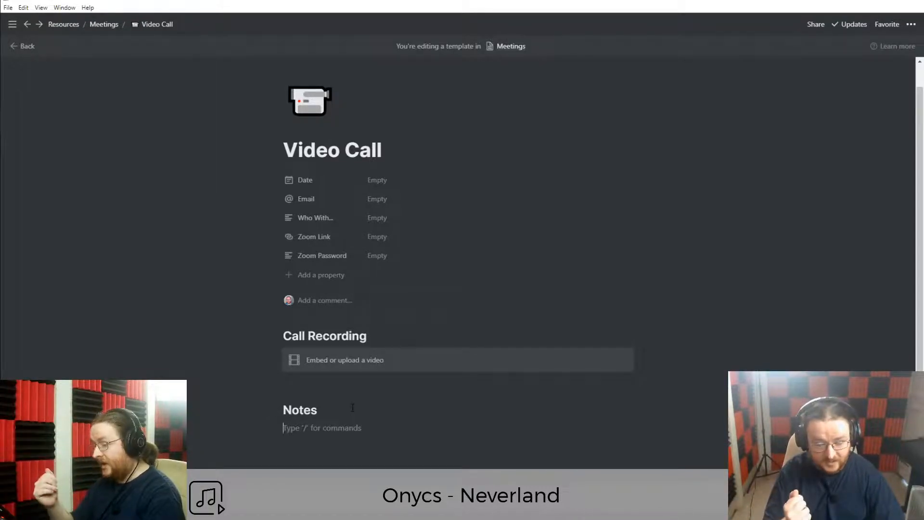
type("-")
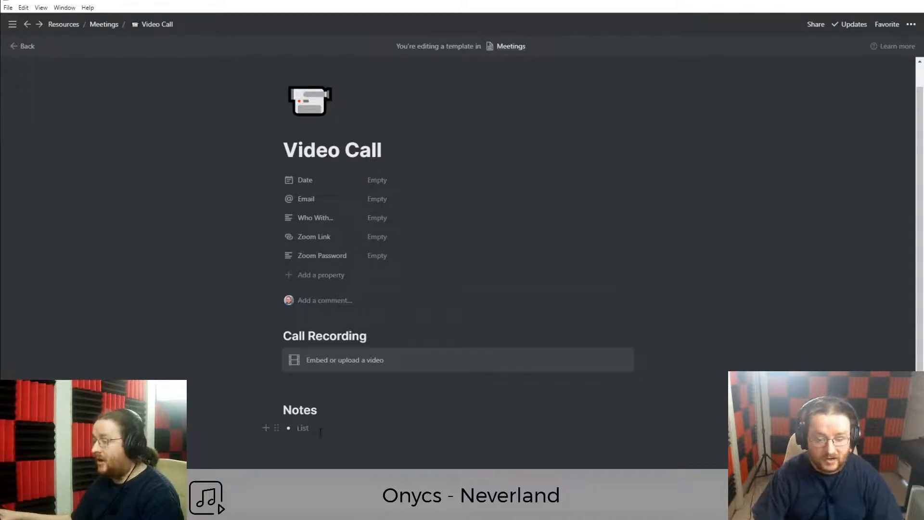
key("Return")
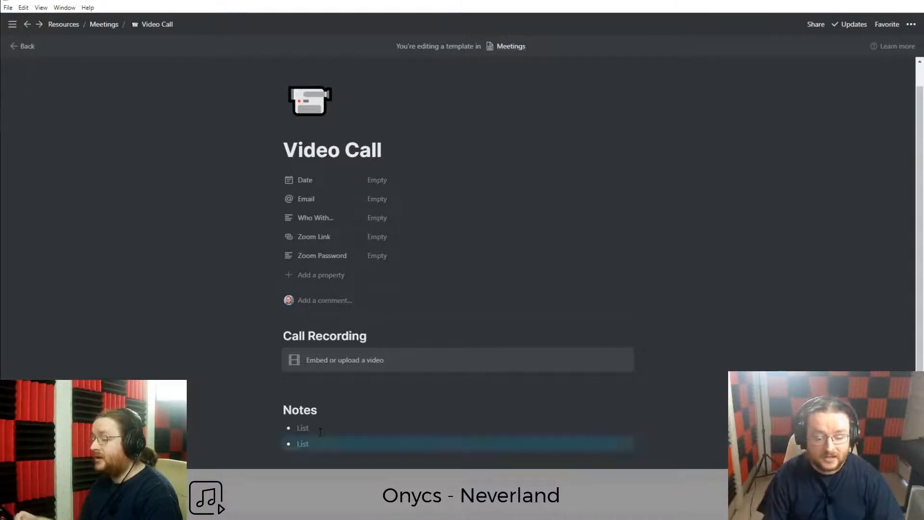
key("Return")
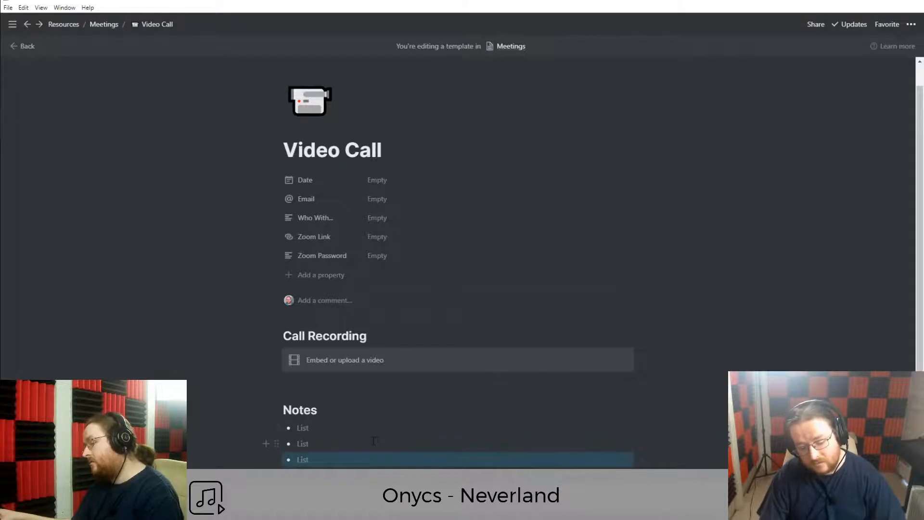
key("Return")
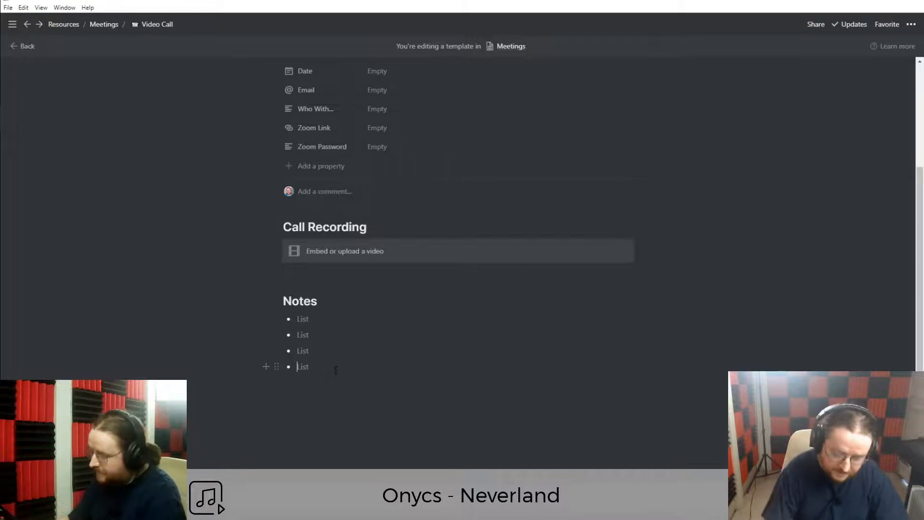
End the Notes list, add a 'Next Steps' Heading 2, and remove the blank line above it.
key("Return")
key("Return")
key("Return")
type("## Ne")
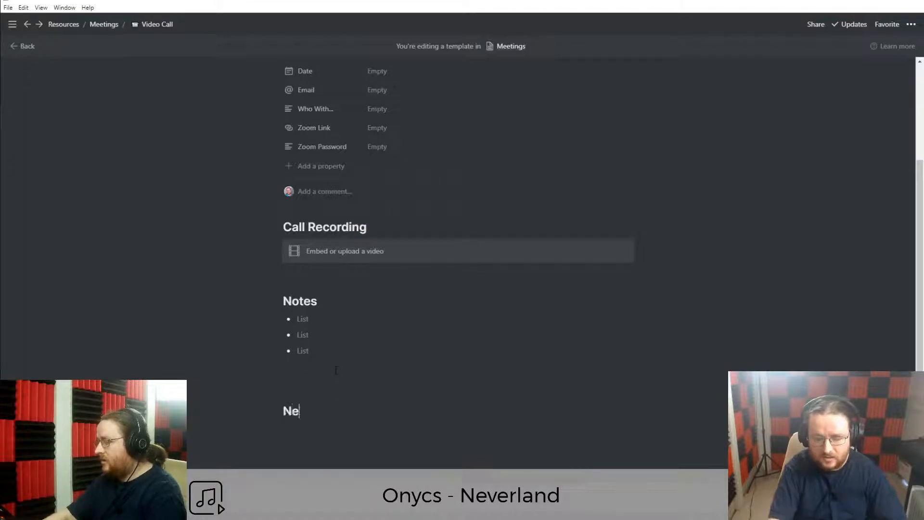
type("xt Steps")
key("Up")
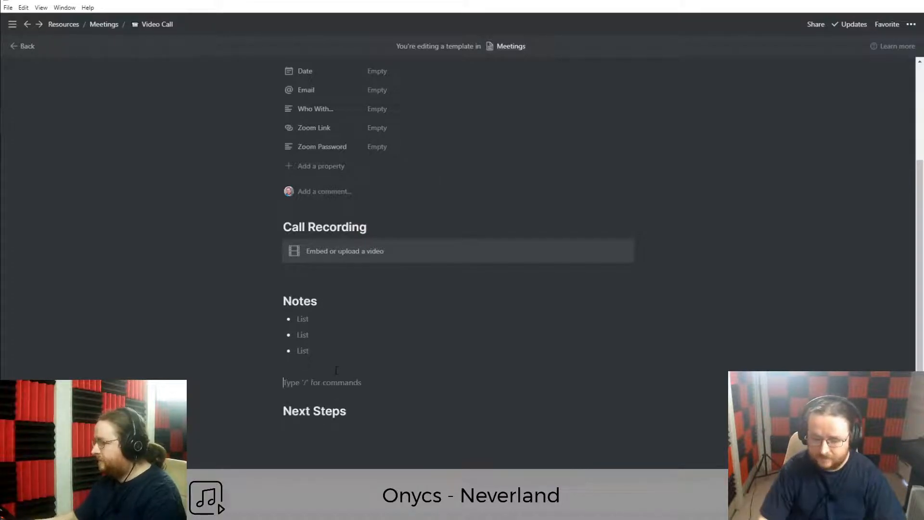
key("BackSpace")
left_click(320, 413)
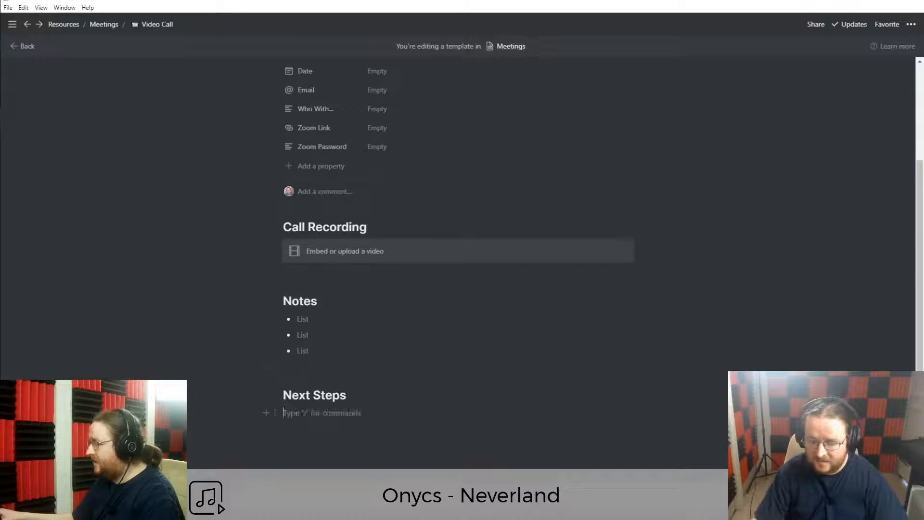
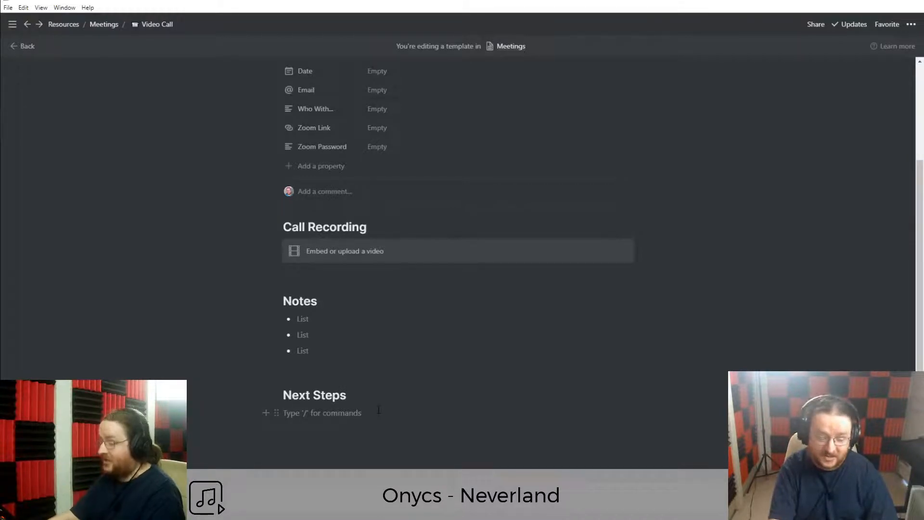
Add three empty to-do checkboxes under Next Steps with a blank line below them.
type("[")
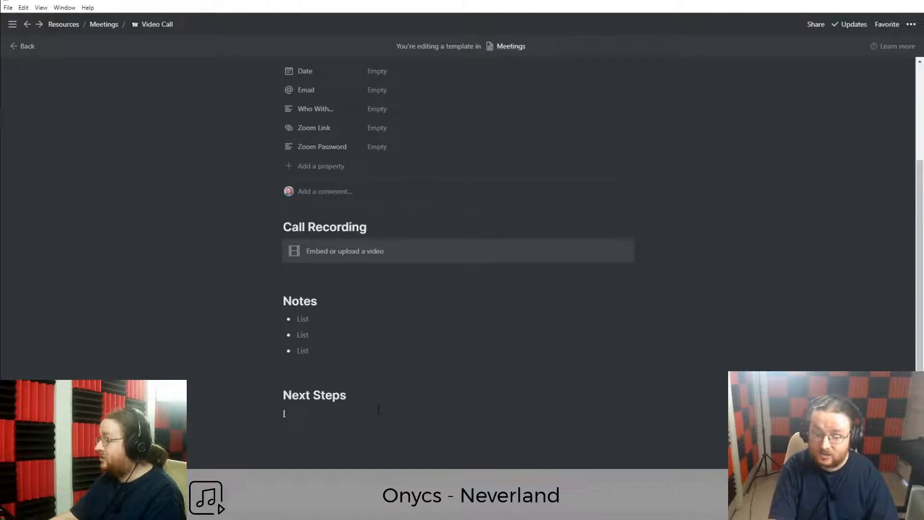
type("]")
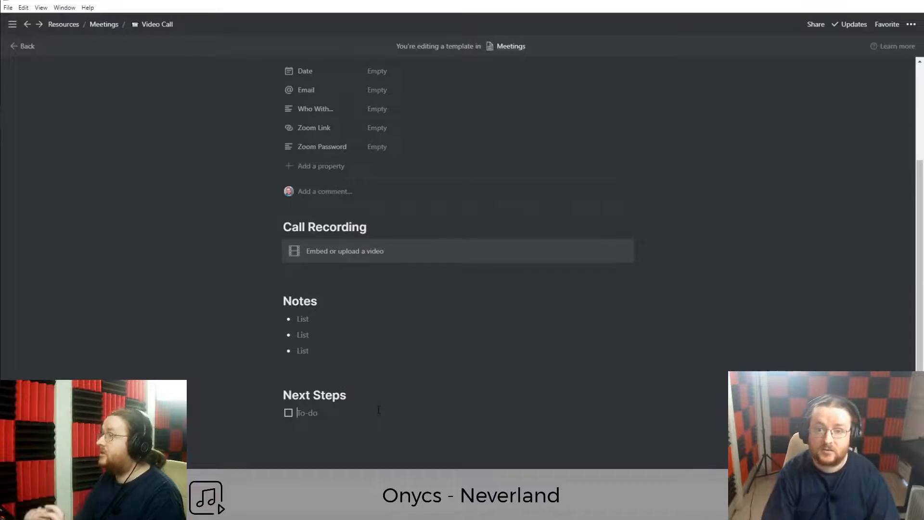
key("Return")
key("Return")
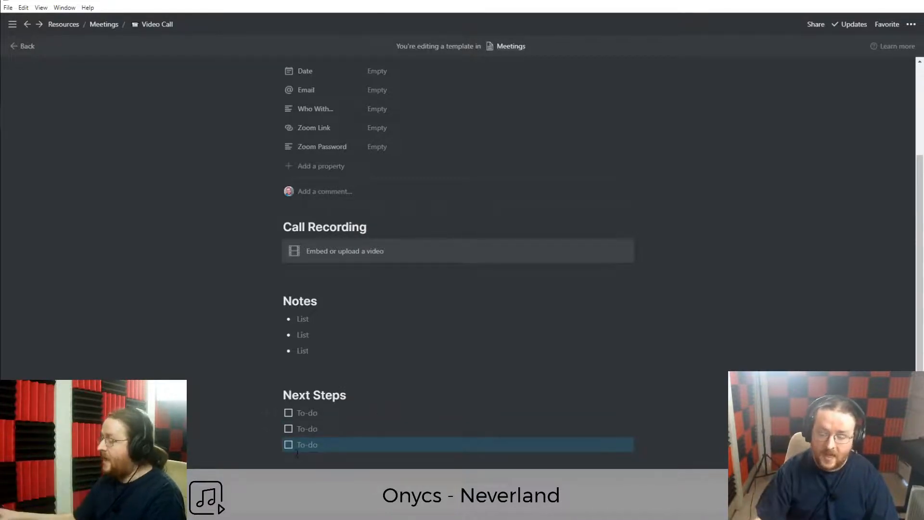
scroll(379, 410, "down", 2)
left_click(324, 436)
scroll(325, 435, "up", 3)
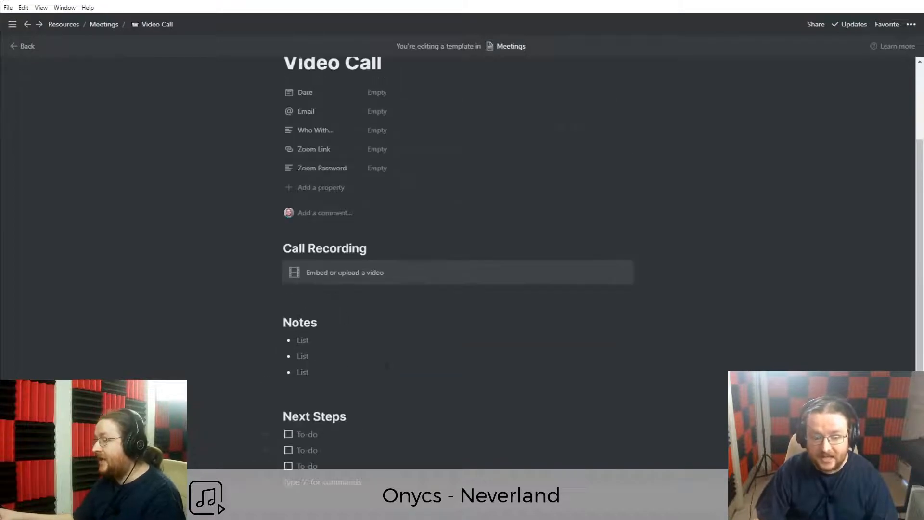
scroll(325, 436, "up", 3)
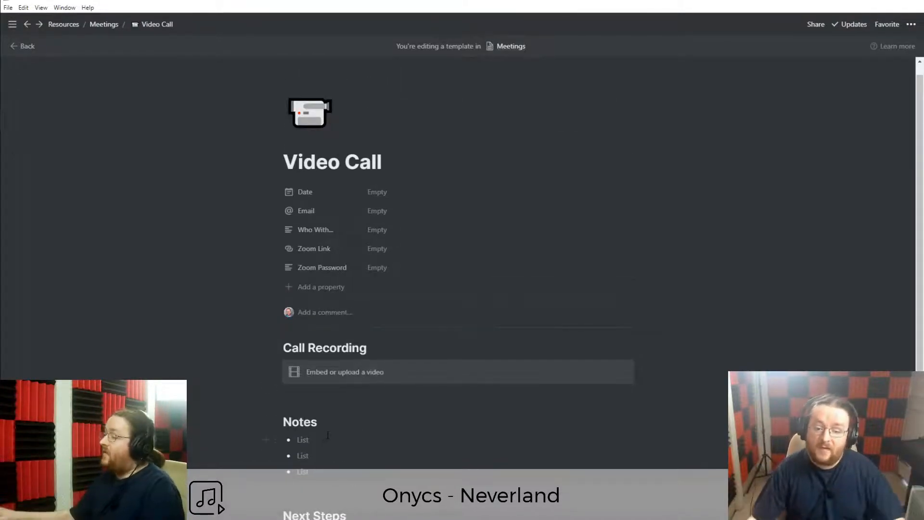
left_click(385, 249)
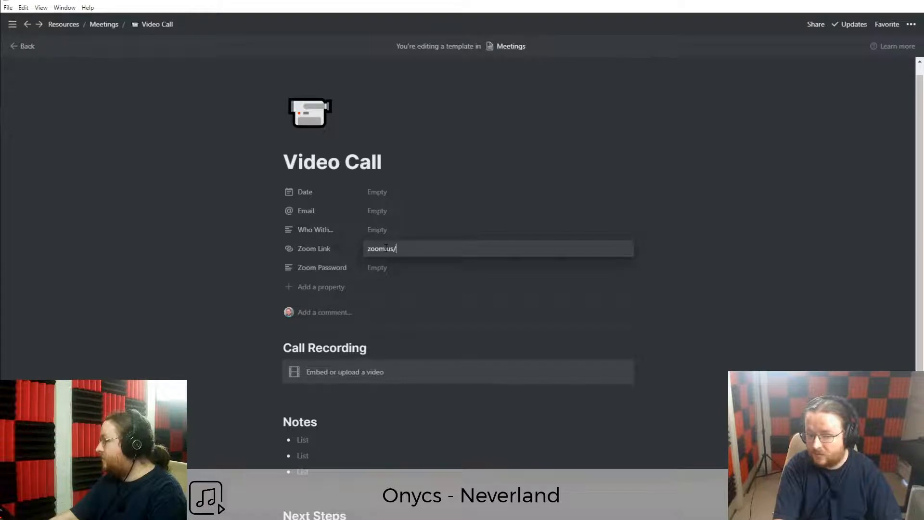
type("zoom.us/47464874982734987234")
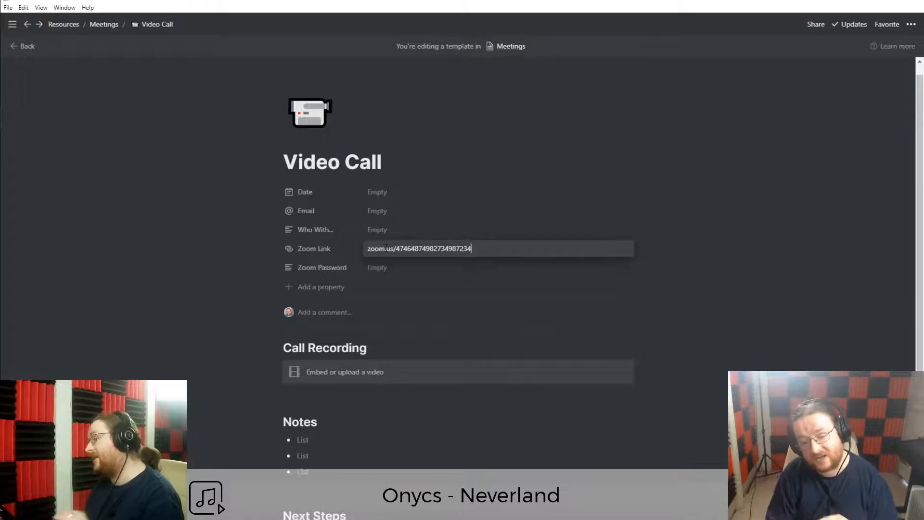
key("ctrl+a")
key("BackSpace")
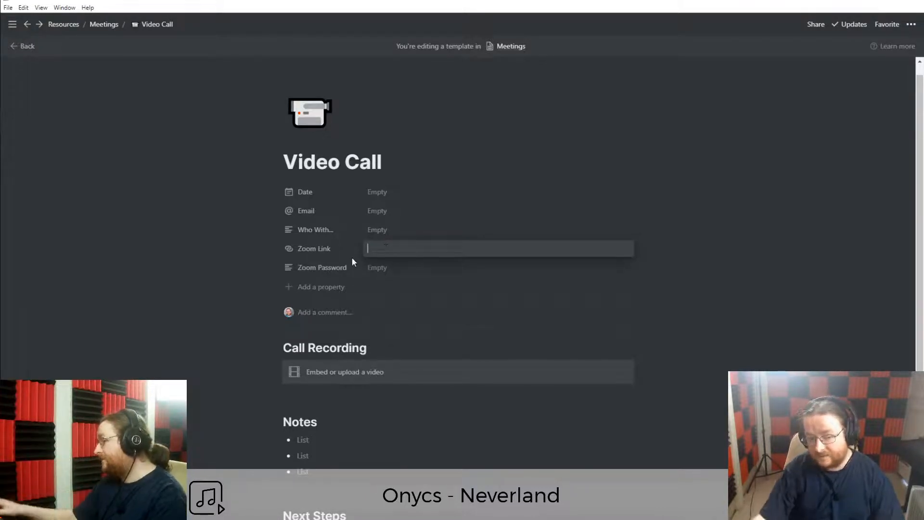
left_click(380, 274)
scroll(167, 305, "down", 2)
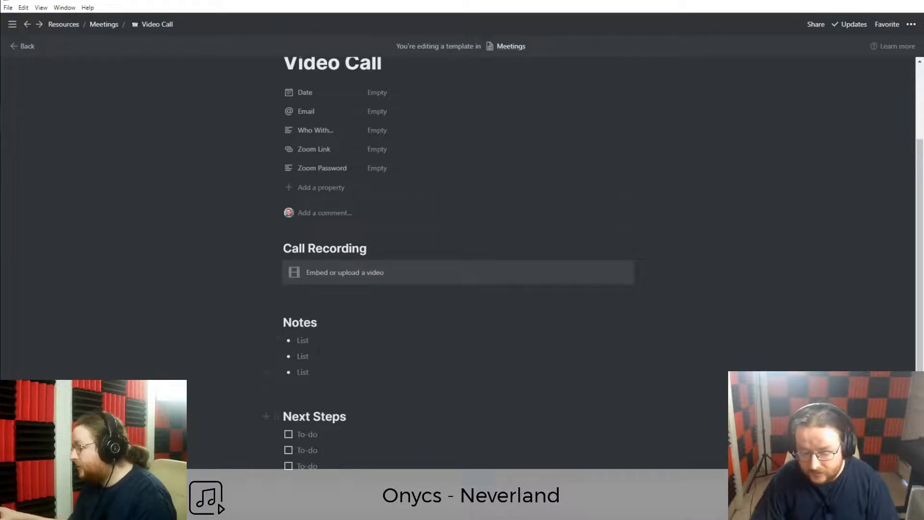
scroll(395, 331, "up", 3)
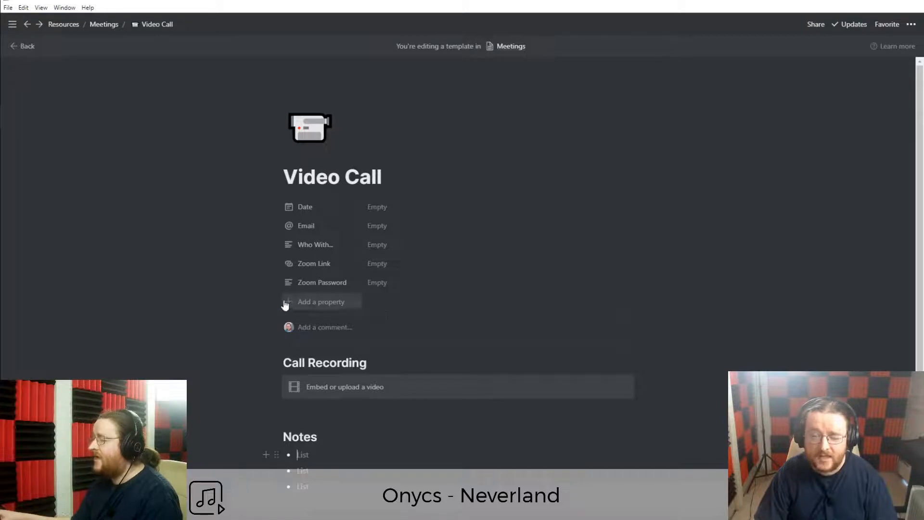
scroll(274, 385, "down", 2)
scroll(272, 448, "up", 1)
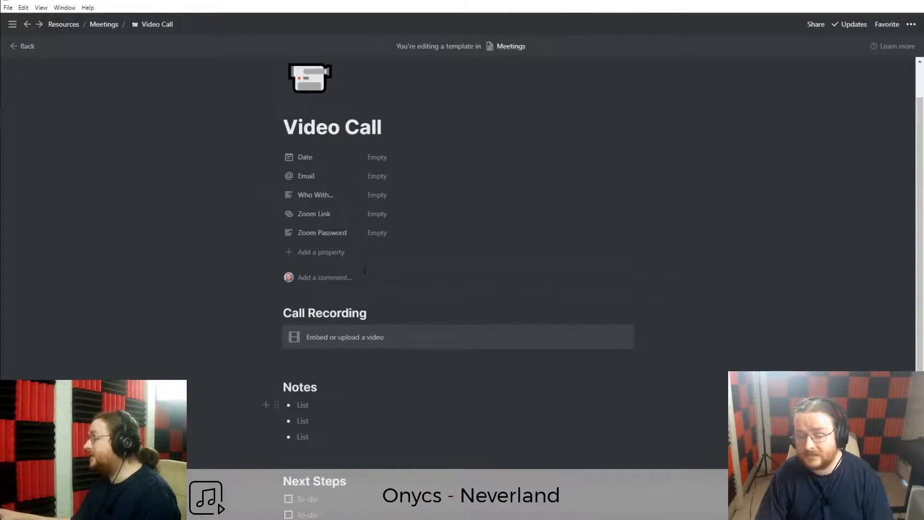
scroll(336, 262, "up", 1)
scroll(340, 242, "down", 1)
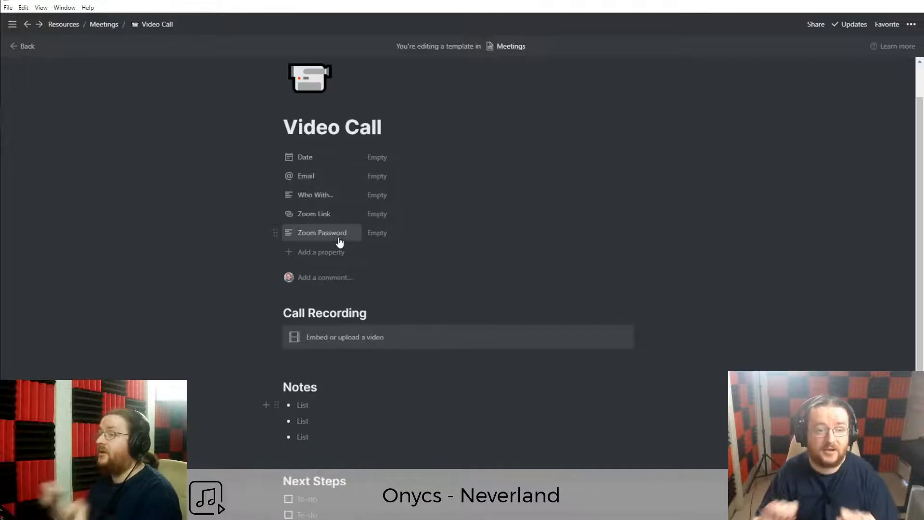
scroll(339, 242, "up", 1)
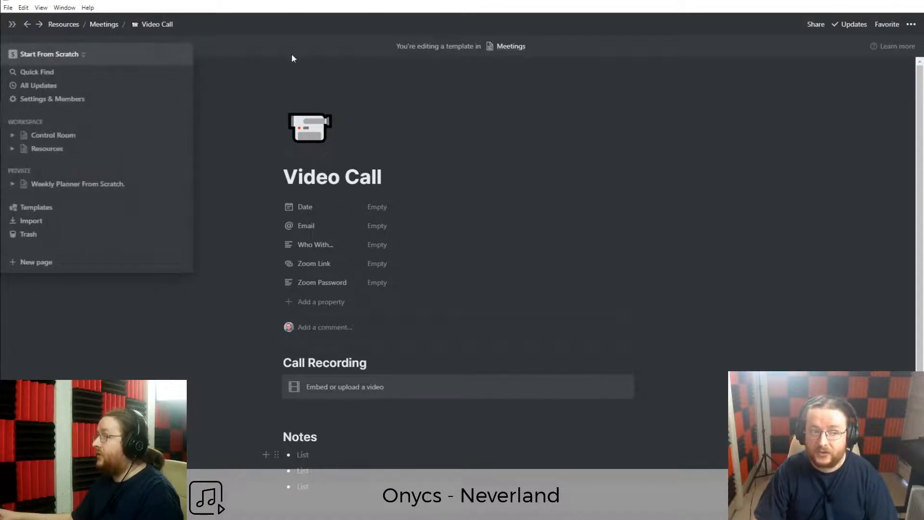
Return to the Meetings table and open the existing meeting entry.
left_click(28, 46)
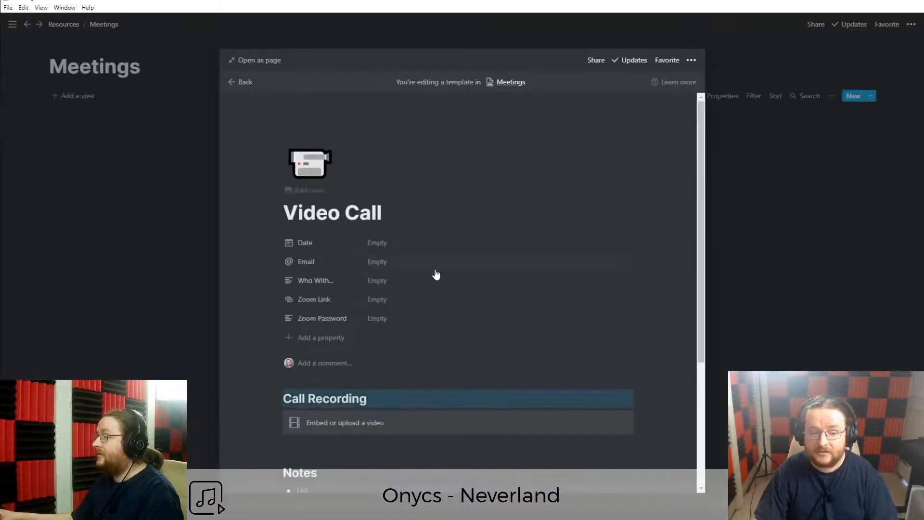
left_click(141, 307)
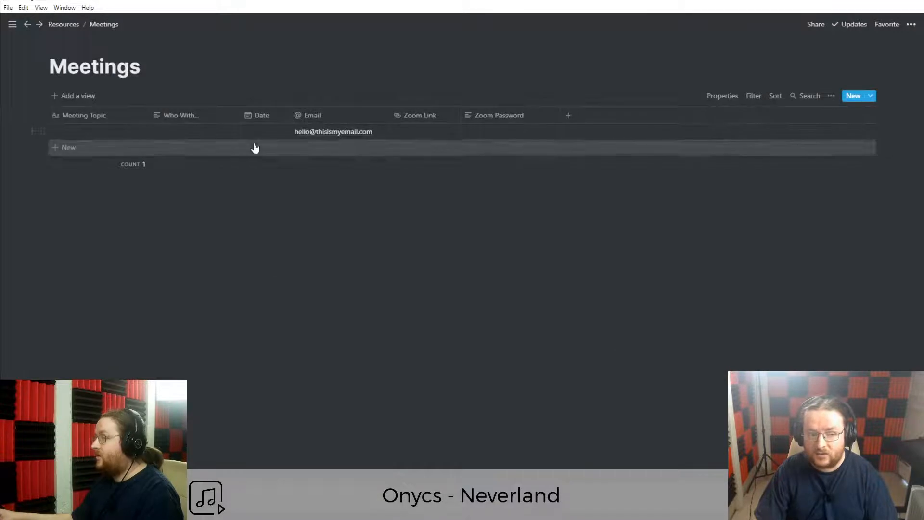
left_click(132, 132)
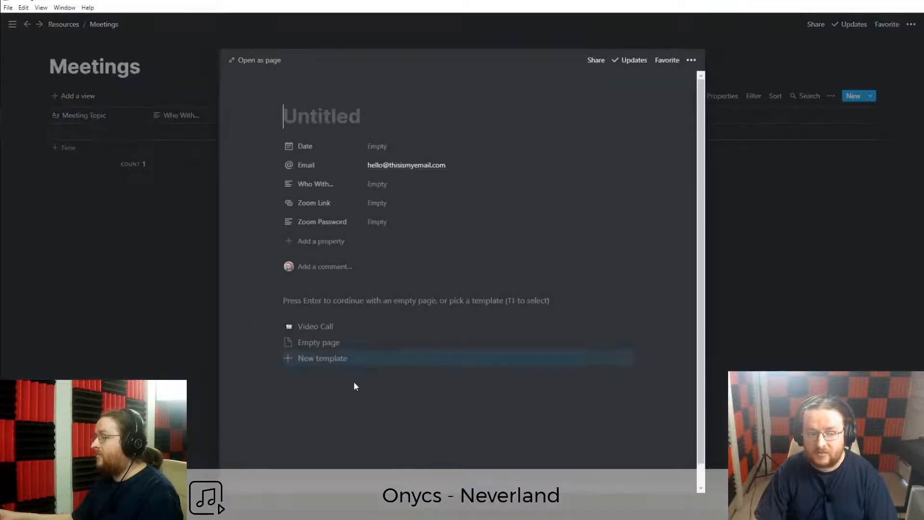
Apply the Video Call template to the entry and close its page.
left_click(316, 327)
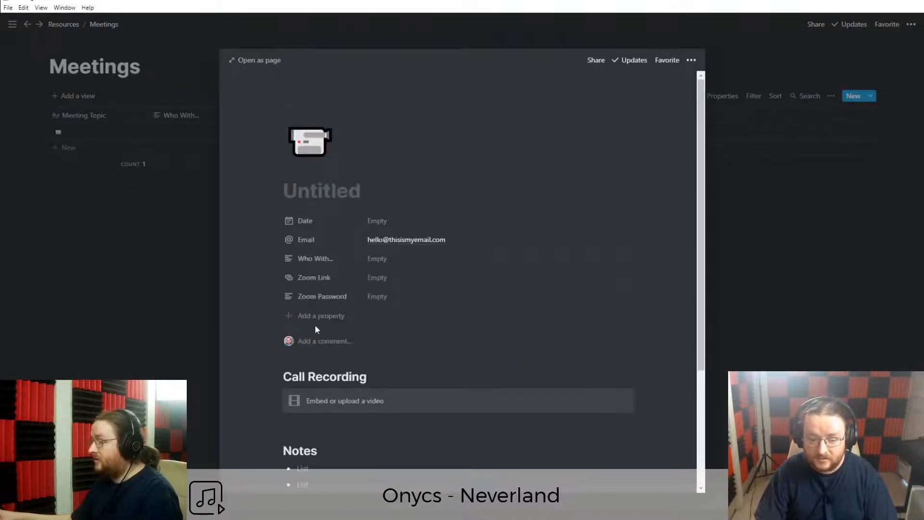
scroll(379, 376, "down", 2)
scroll(381, 382, "up", 2)
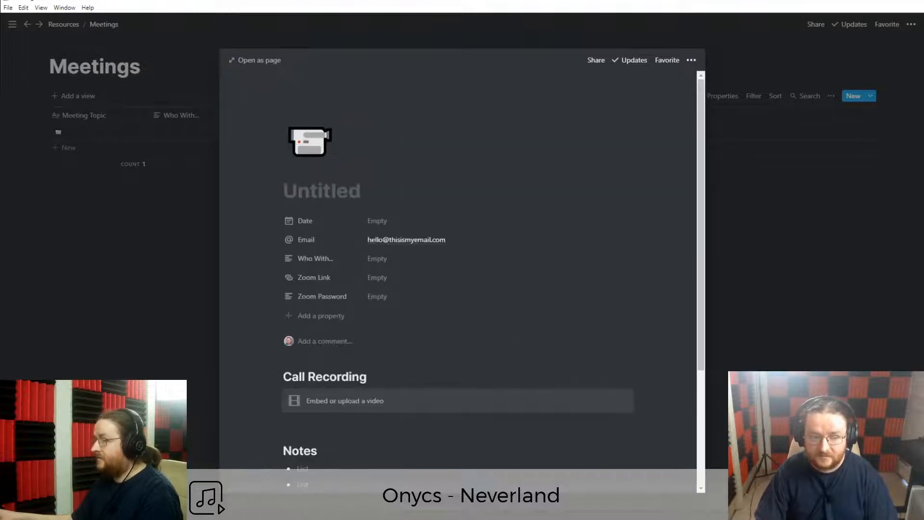
scroll(366, 419, "down", 1)
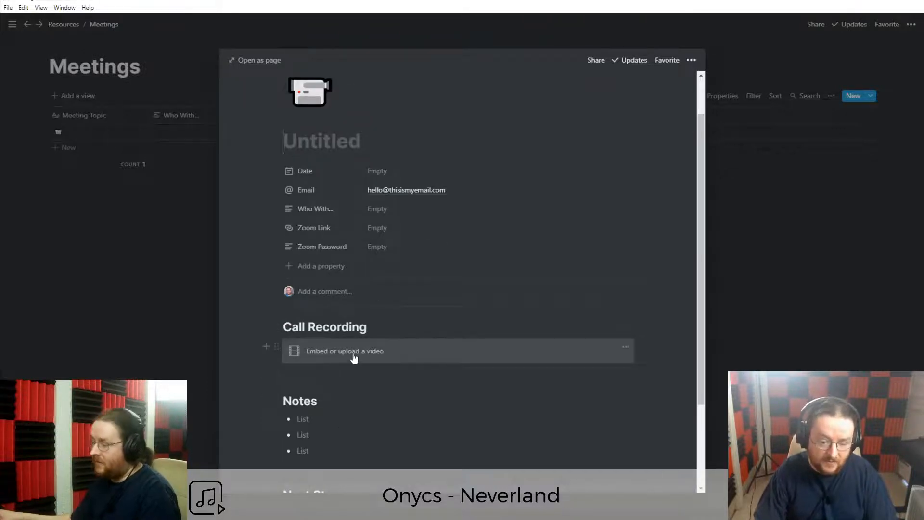
scroll(339, 402, "down", 2)
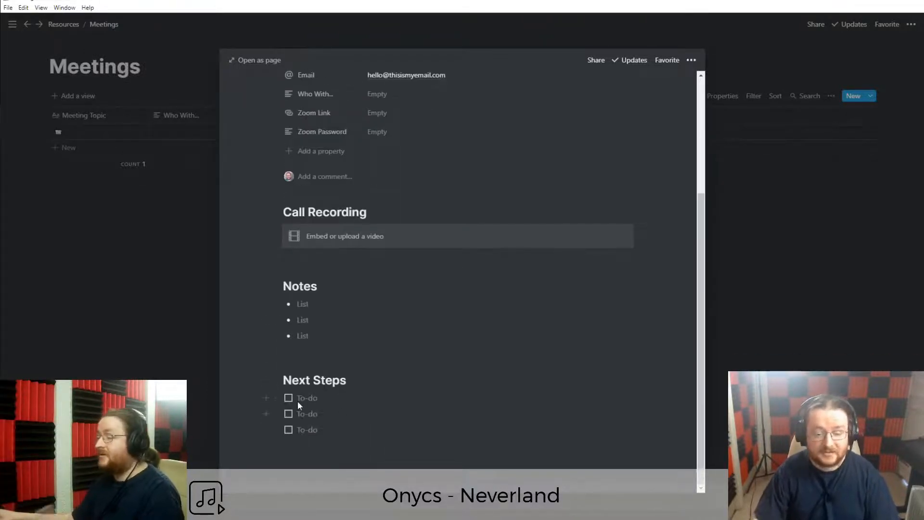
scroll(345, 409, "up", 3)
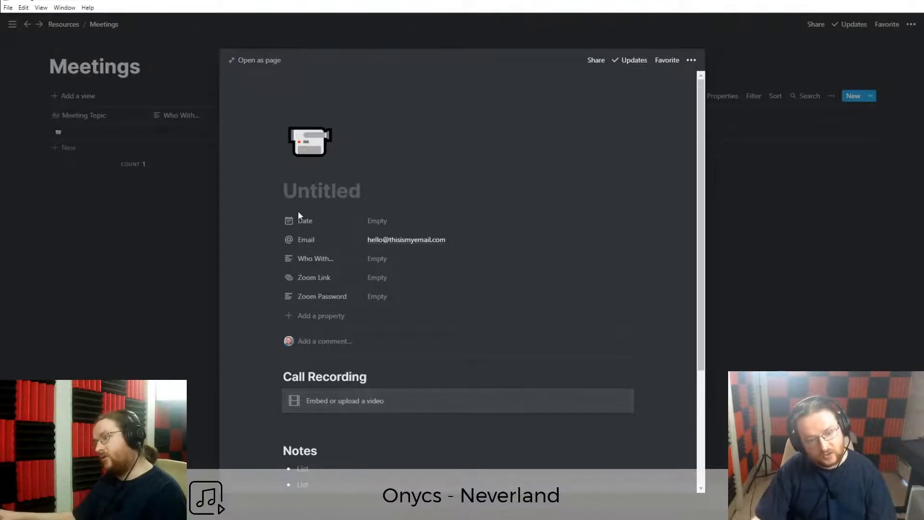
left_click(151, 279)
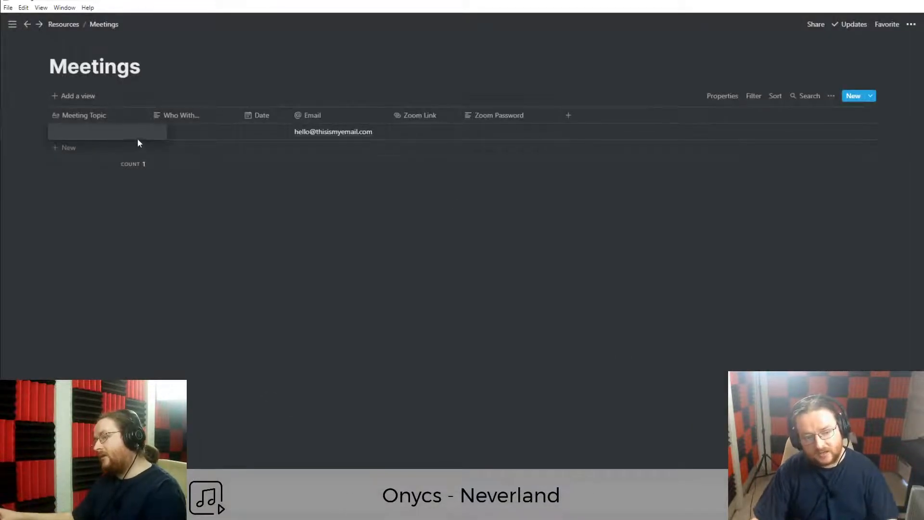
Set the entry's Meeting Topic to 'Meeting with' followed by the contact's name.
type("Meetin with")
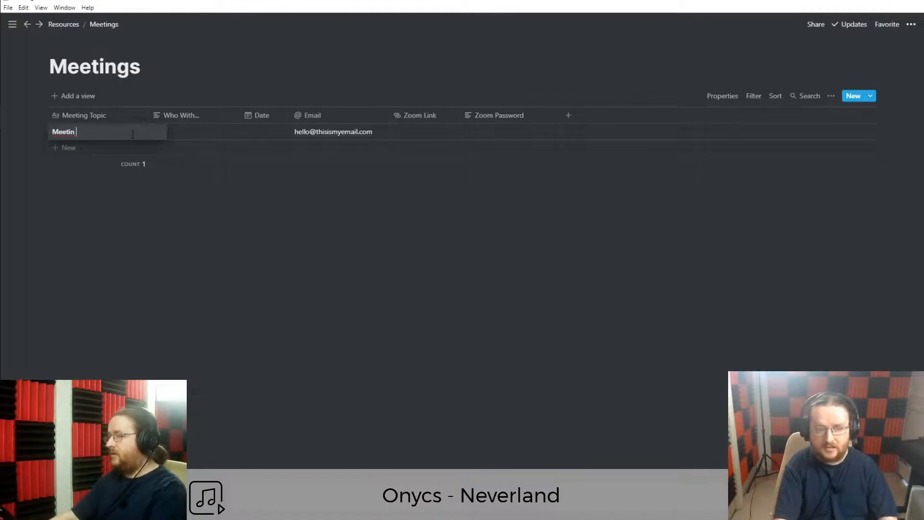
key("BackSpace")
key("BackSpace")
key("BackSpace")
key("BackSpace")
key("BackSpace")
key("BackSpace")
key("BackSpace")
key("BackSpace")
key("BackSpace")
key("BackSpace")
key("BackSpace")
key("BackSpace")
type("Meeting ")
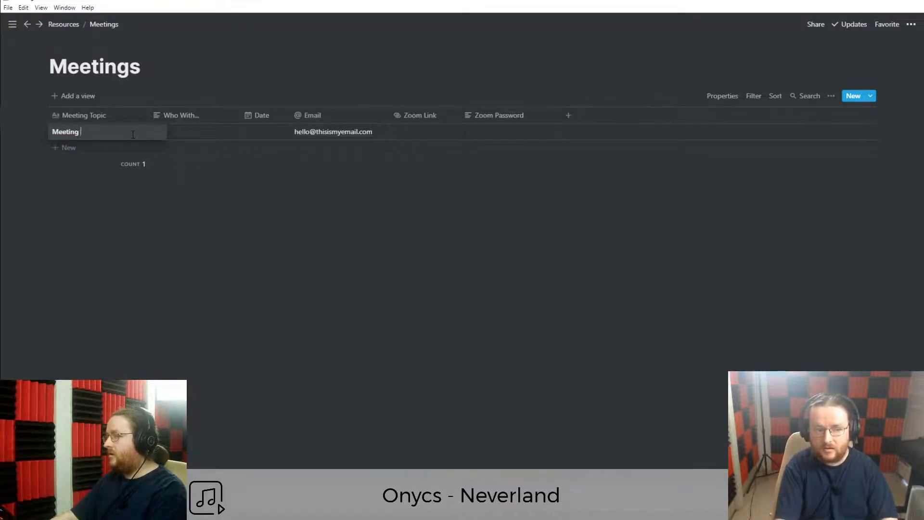
type("with Jimbob")
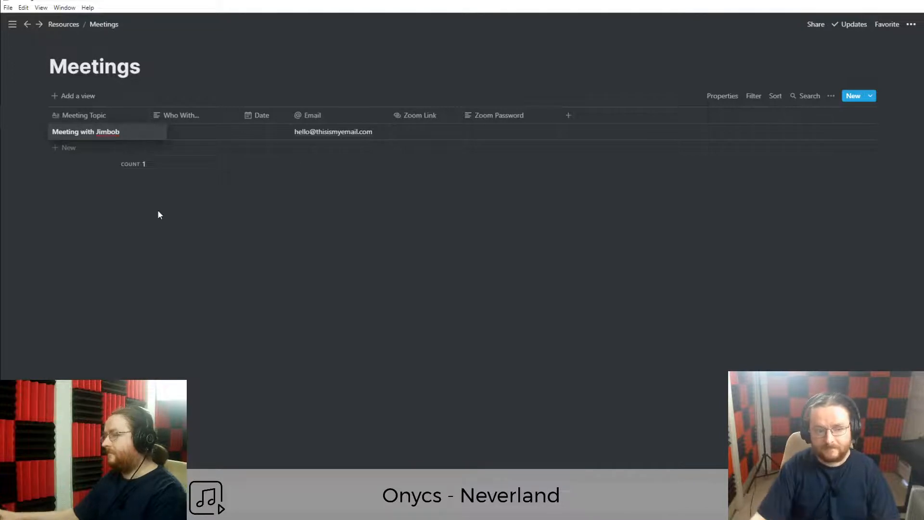
key("Escape")
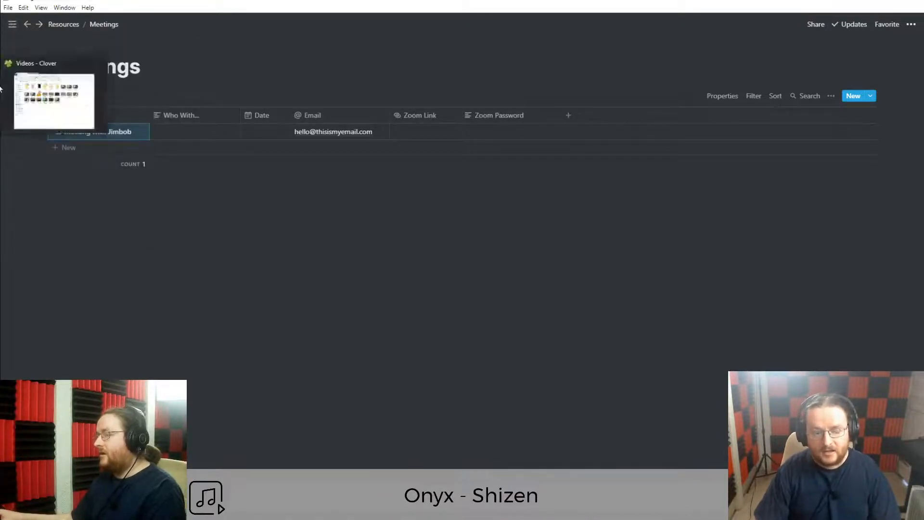
left_click(212, 96)
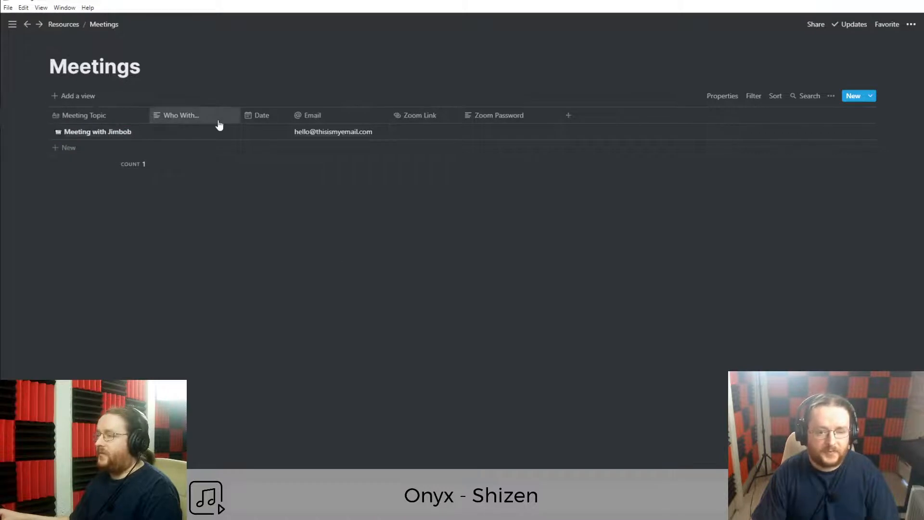
Glance at the Date property options and dock the workspace sidebar.
left_click(268, 115)
key("Escape")
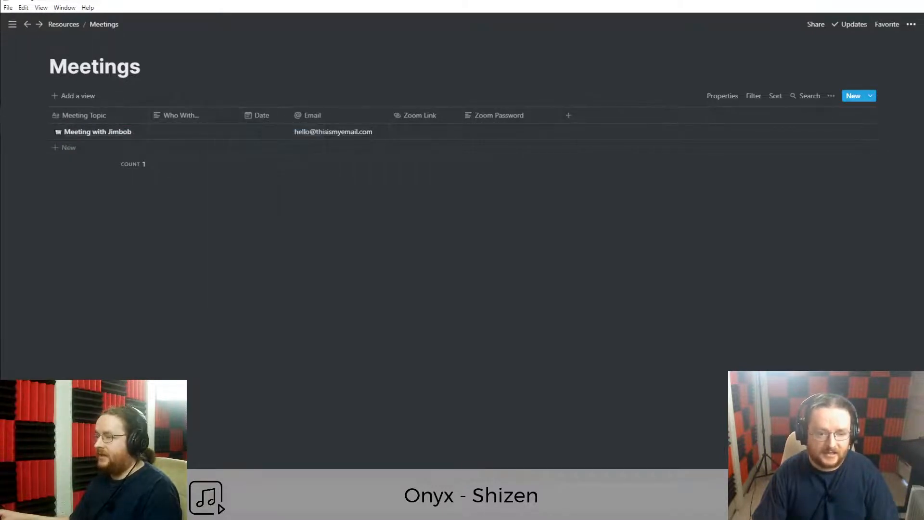
left_click(12, 24)
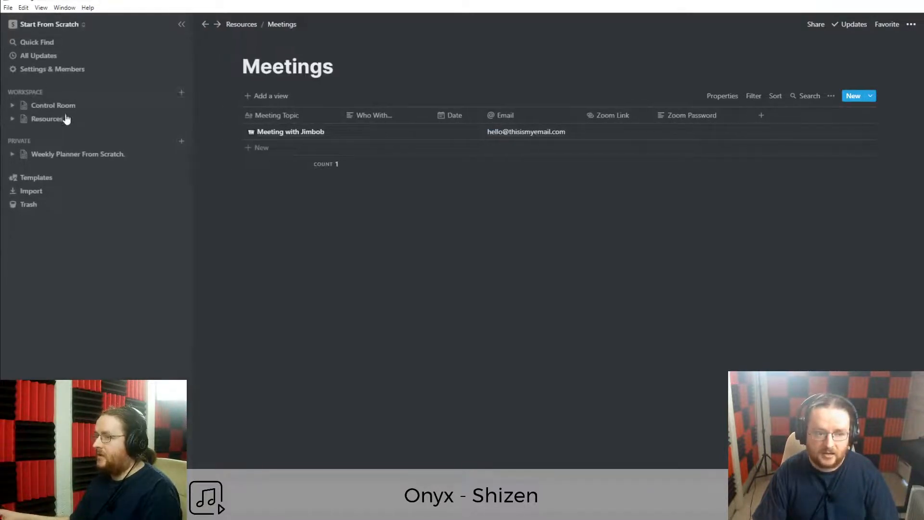
Open the May 25th - 31st 2020 week card from Control Room as a full page.
left_click(57, 105)
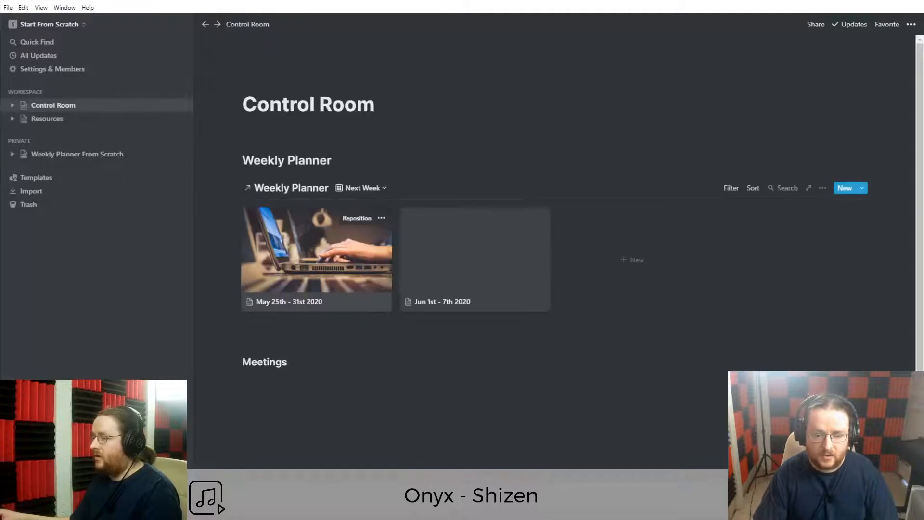
scroll(300, 397, "down", 1)
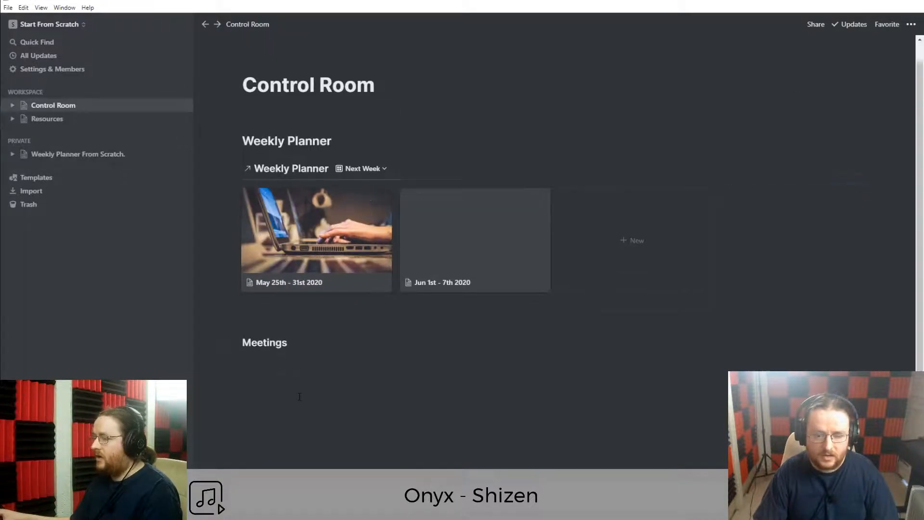
left_click(343, 261)
left_click(236, 60)
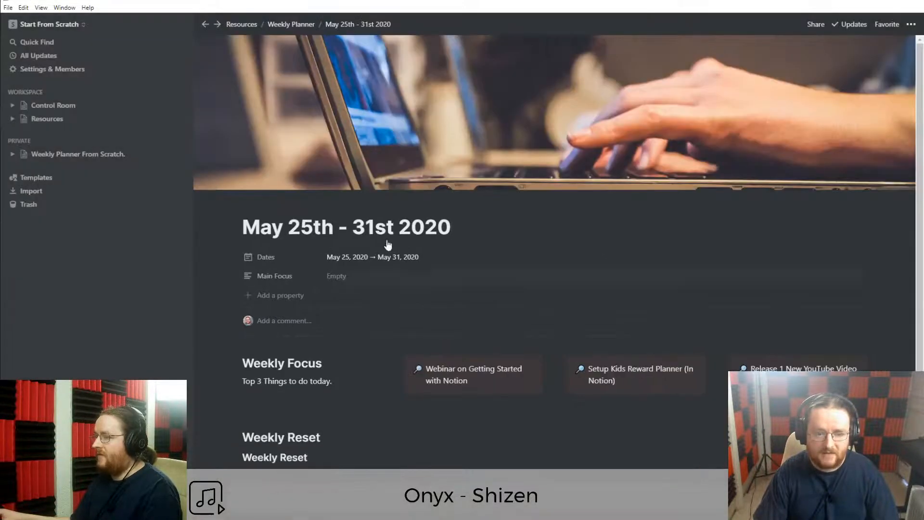
left_click(184, 24)
scroll(433, 299, "down", 3)
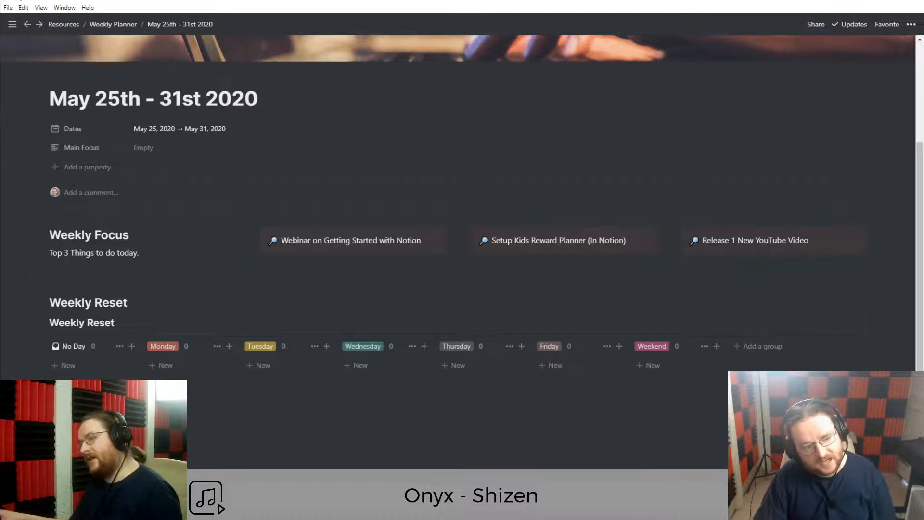
left_click(93, 169)
Name the new property 'Meetings This Week', then clear a test value so it stays empty.
type("Meeti")
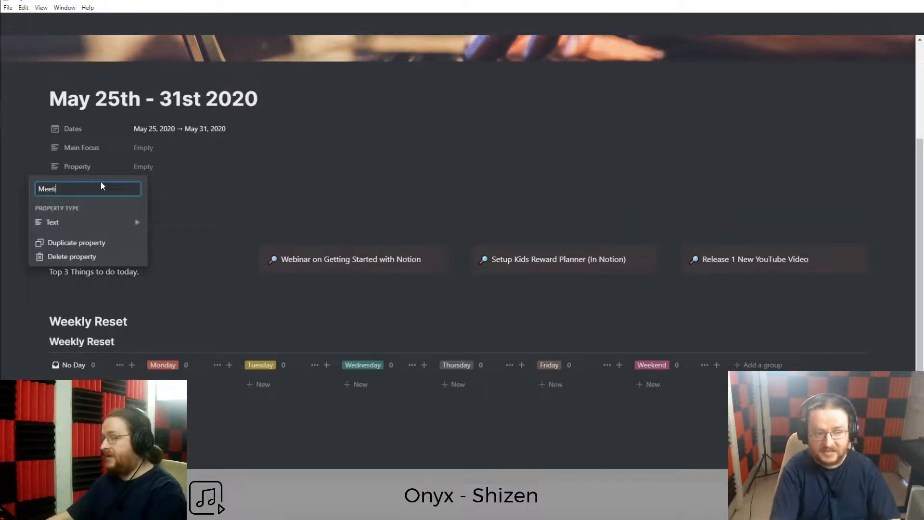
type("ngs This Week")
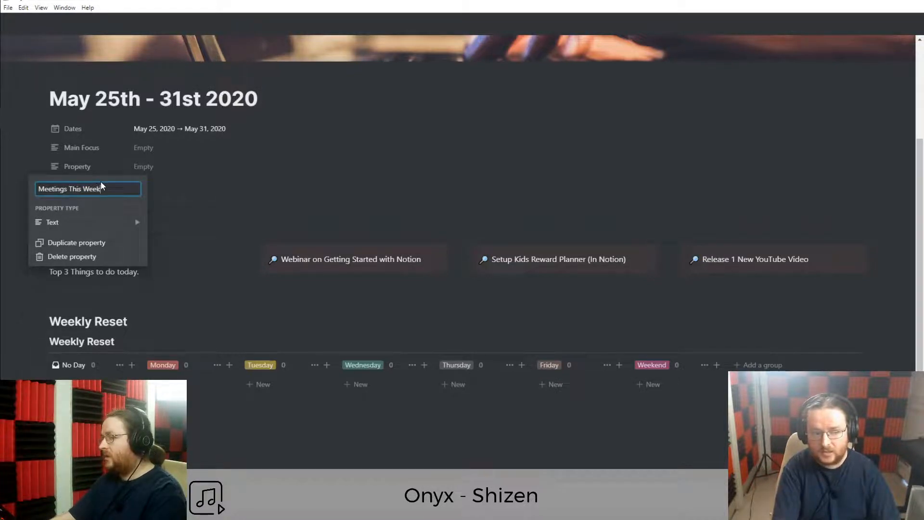
key("Return")
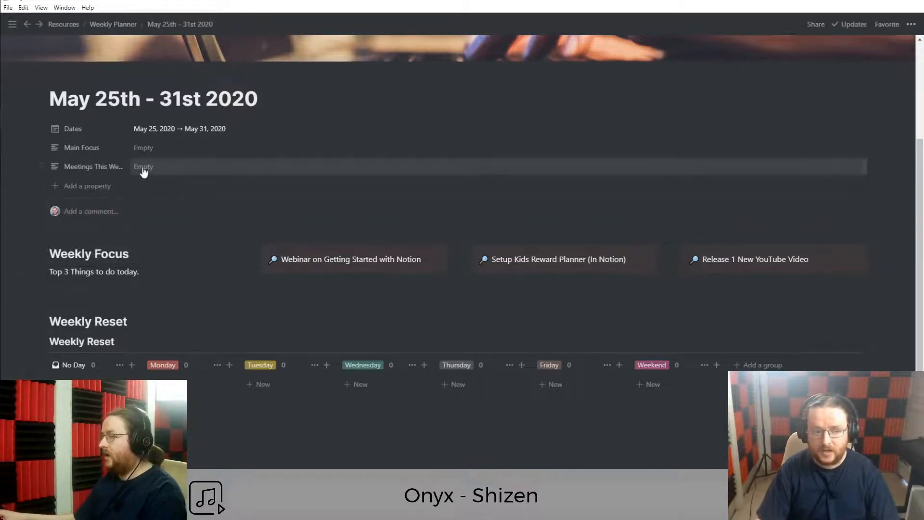
left_click(149, 170)
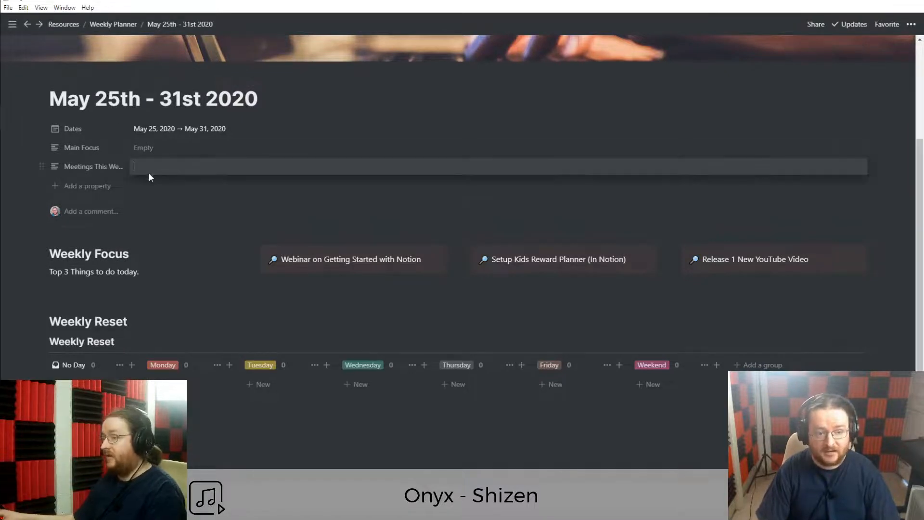
type("Meeting with Jimbob")
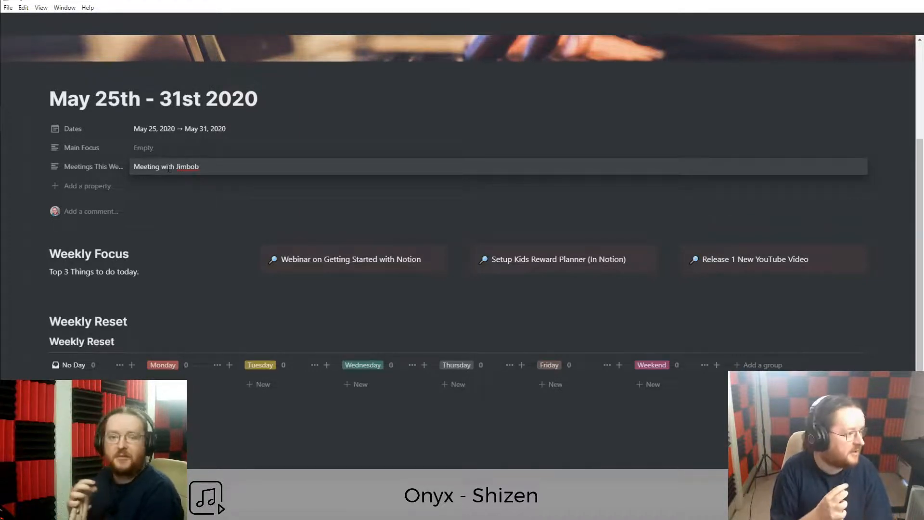
triple_click(169, 168)
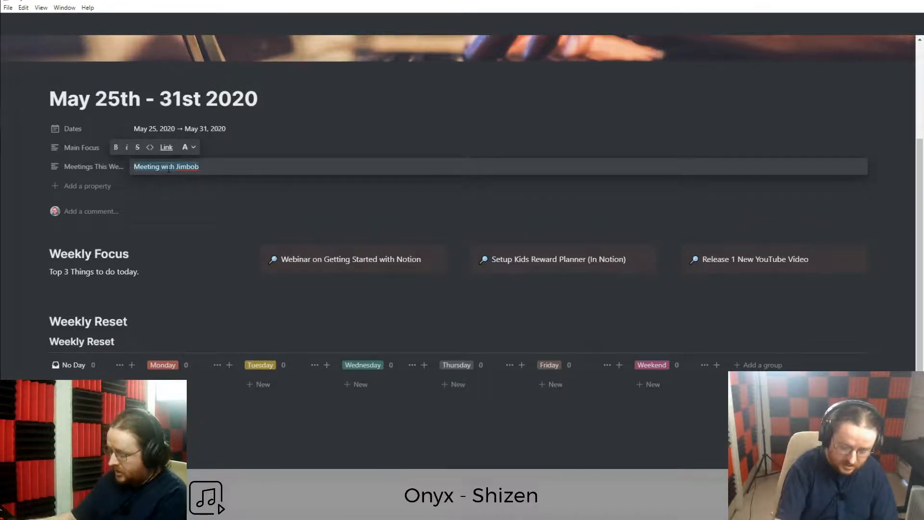
triple_click(220, 167)
key("BackSpace")
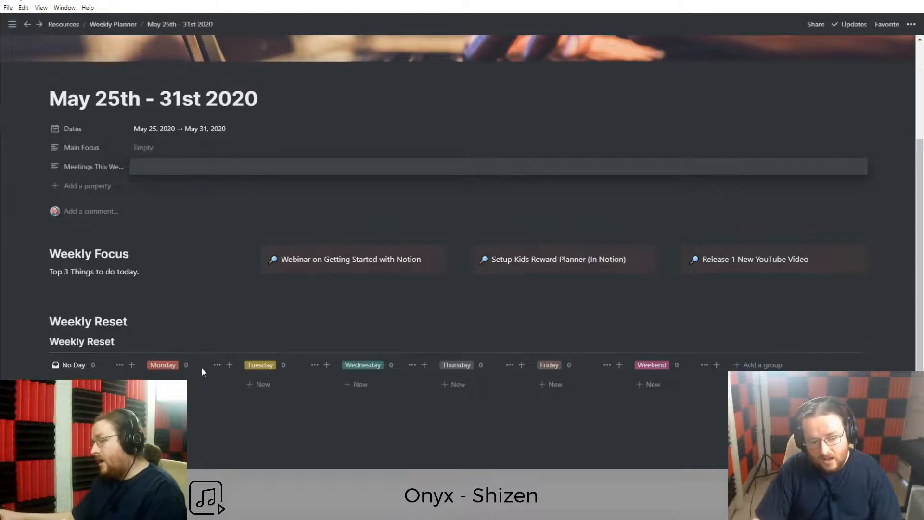
left_click(205, 426)
scroll(204, 425, "down", 1)
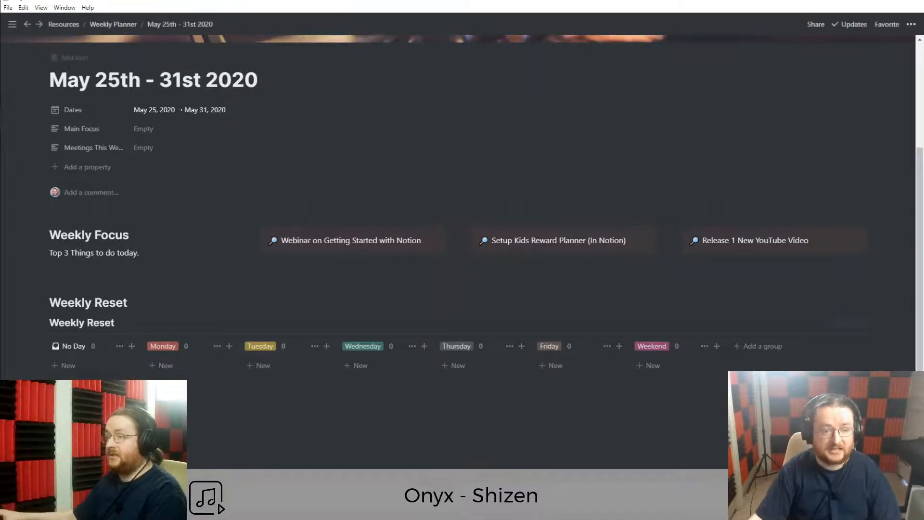
Check the Meetings database under Resources, then go back to the week page.
left_click(18, 29)
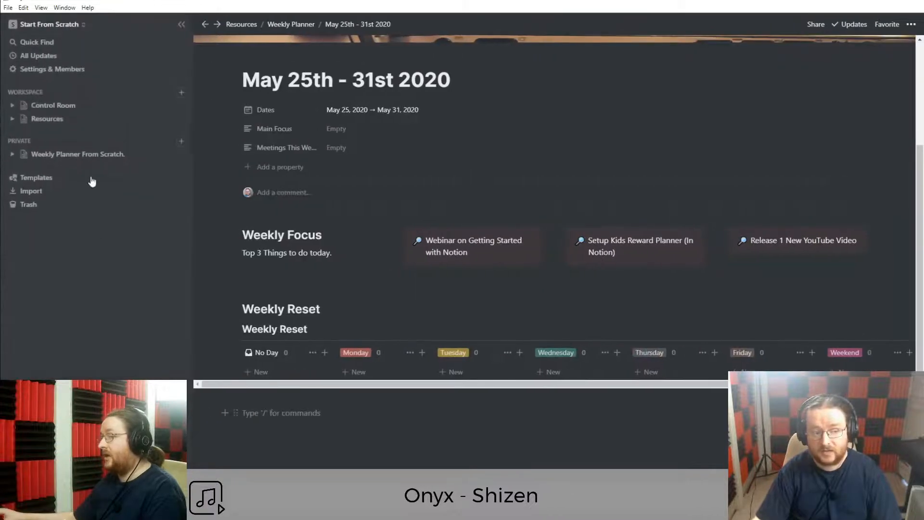
left_click(62, 124)
left_click(414, 167)
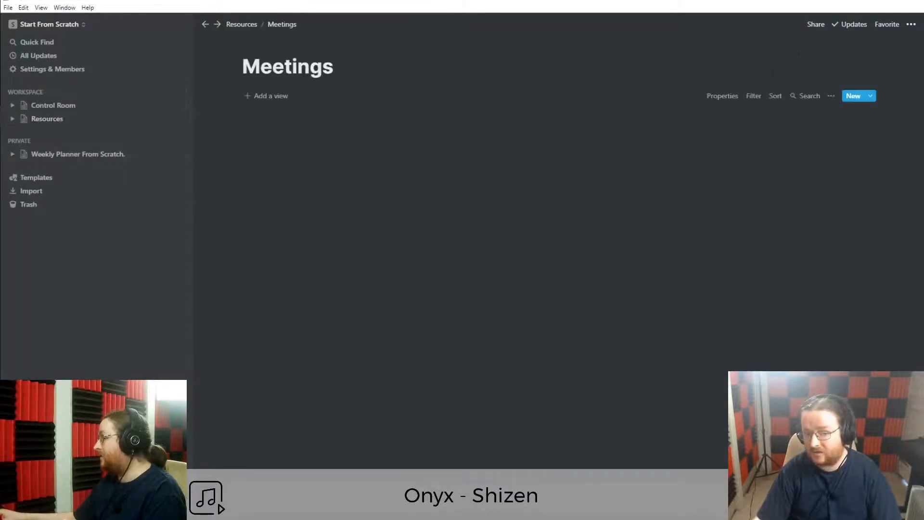
left_click(817, 25)
left_click(780, 216)
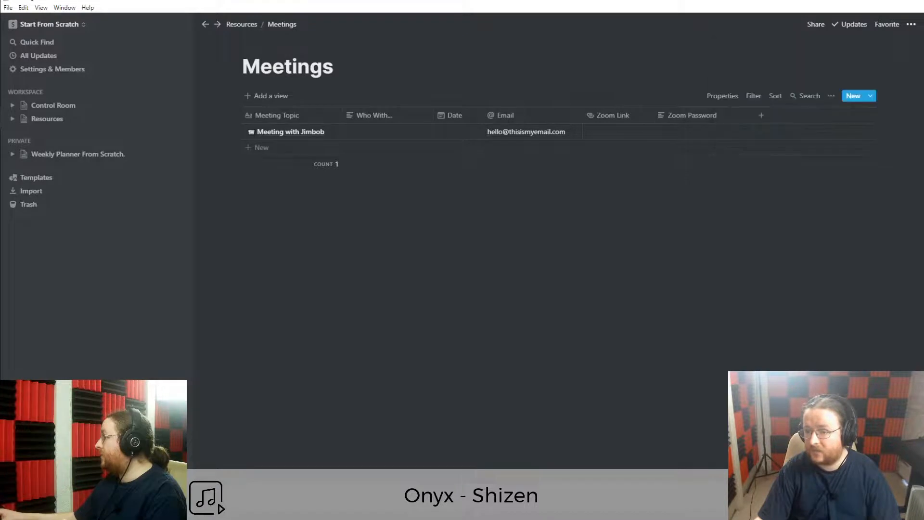
key("ctrl+bracketleft")
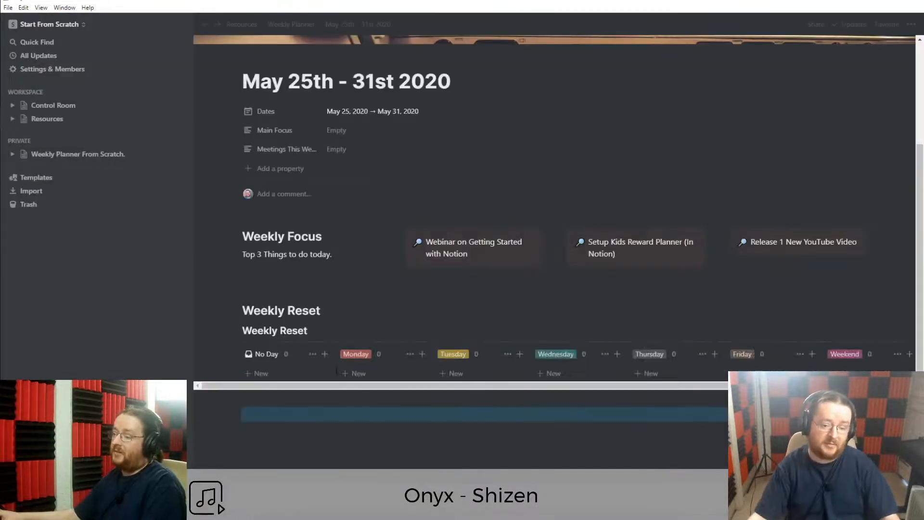
Add a 'Meeting Tracker' Heading 3 with a linked view of the Meetings database.
left_click(311, 414)
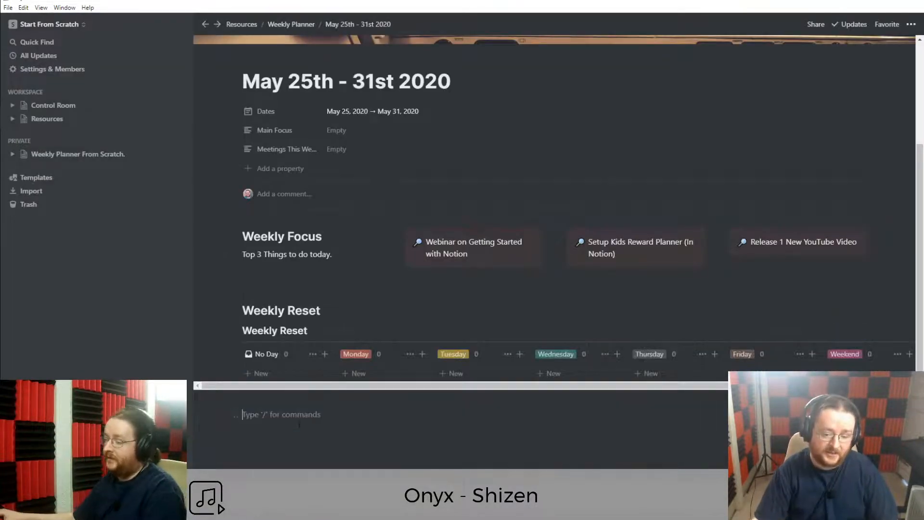
type("###")
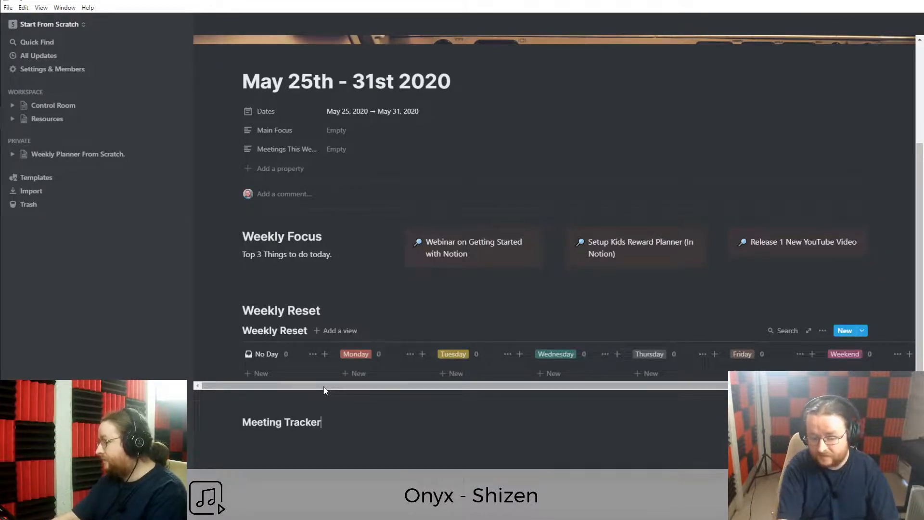
type("/")
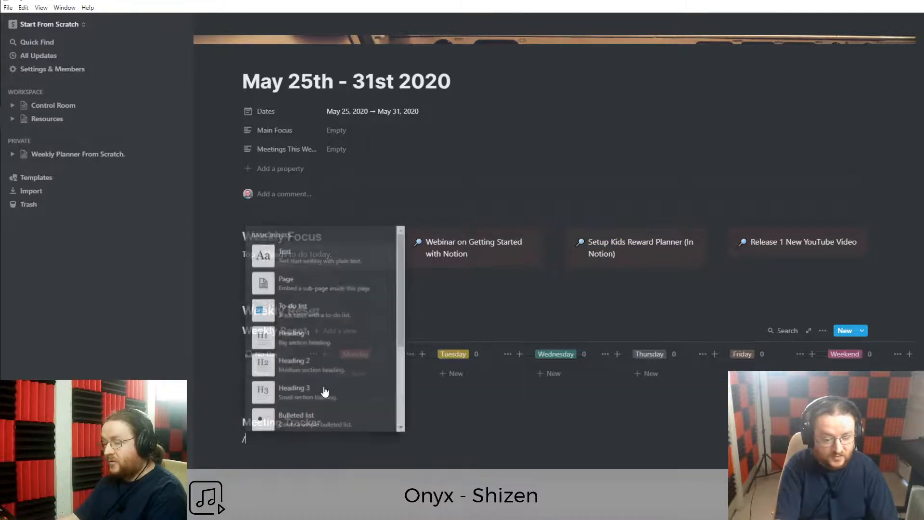
type("linked")
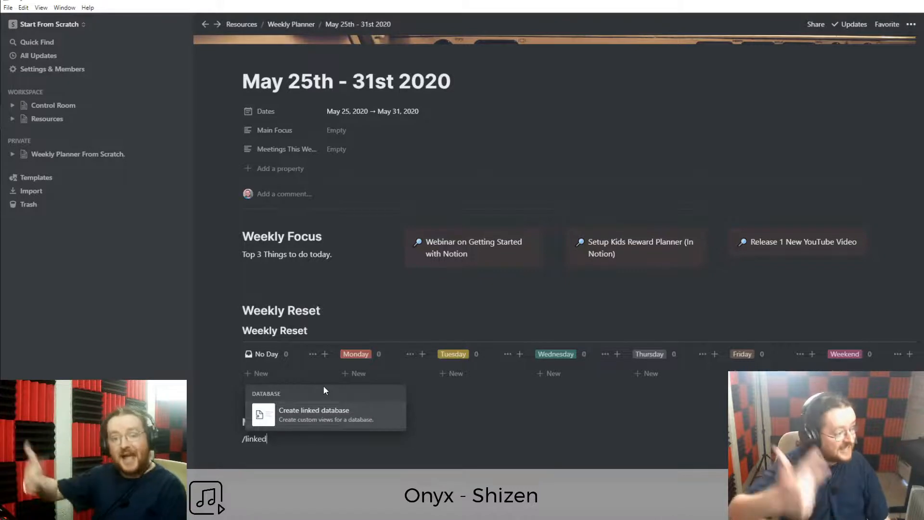
left_click(317, 418)
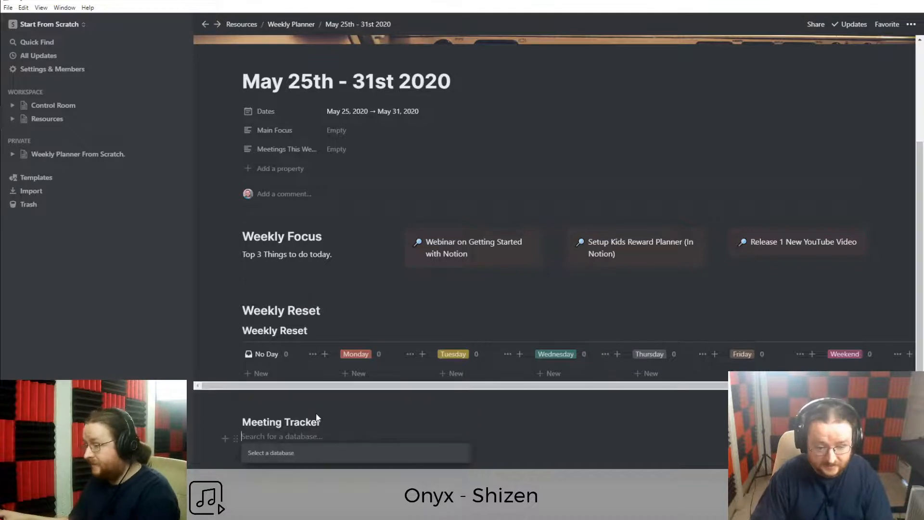
scroll(371, 373, "down", 4)
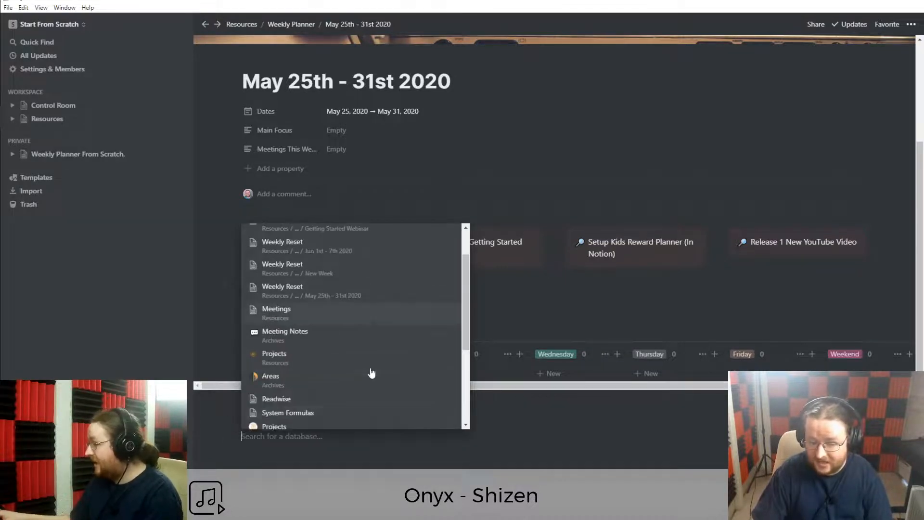
scroll(362, 385, "up", 4)
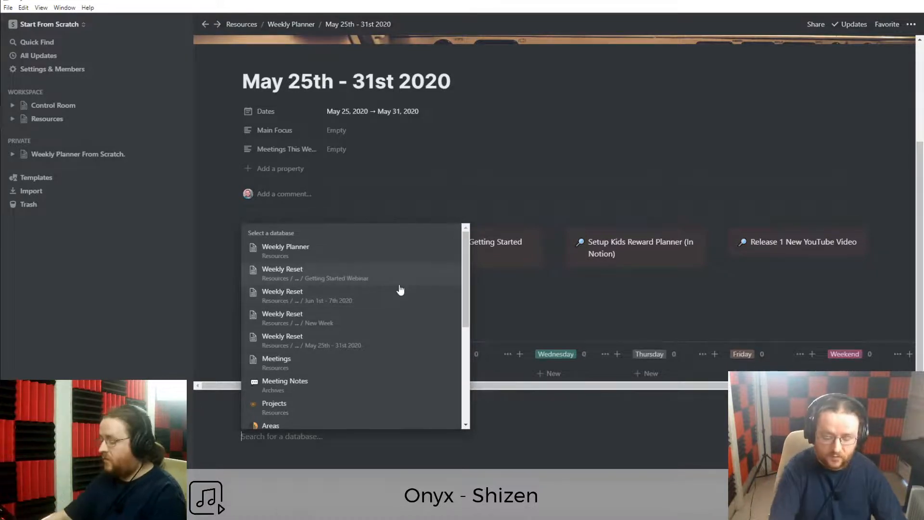
type("Meetings")
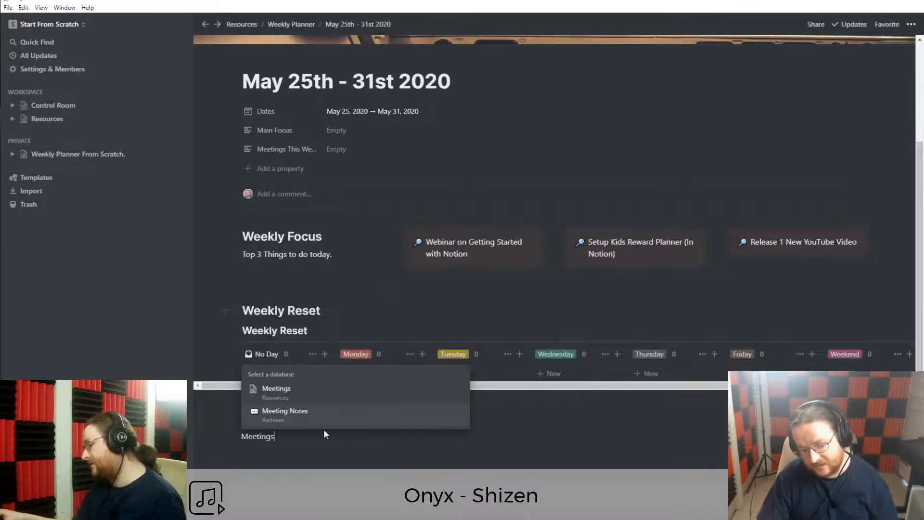
left_click(291, 398)
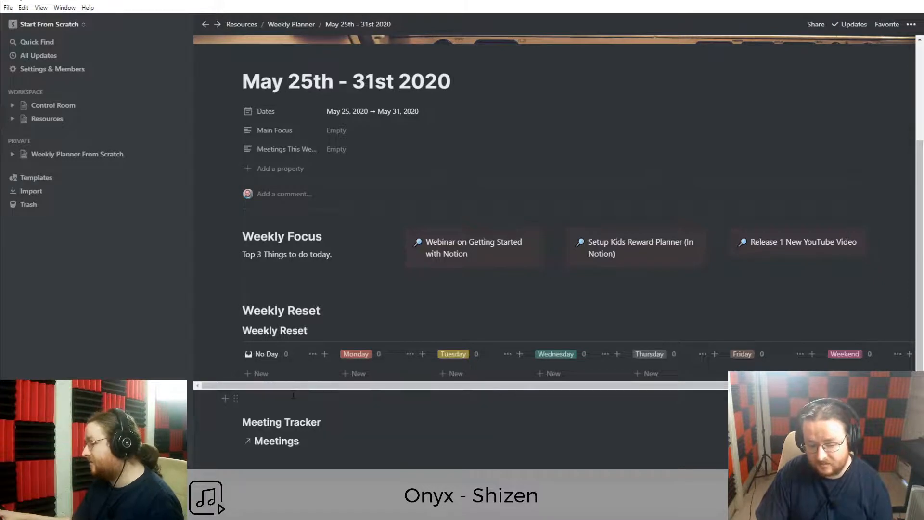
Add a gallery view to the linked Meetings database.
scroll(355, 461, "down", 3)
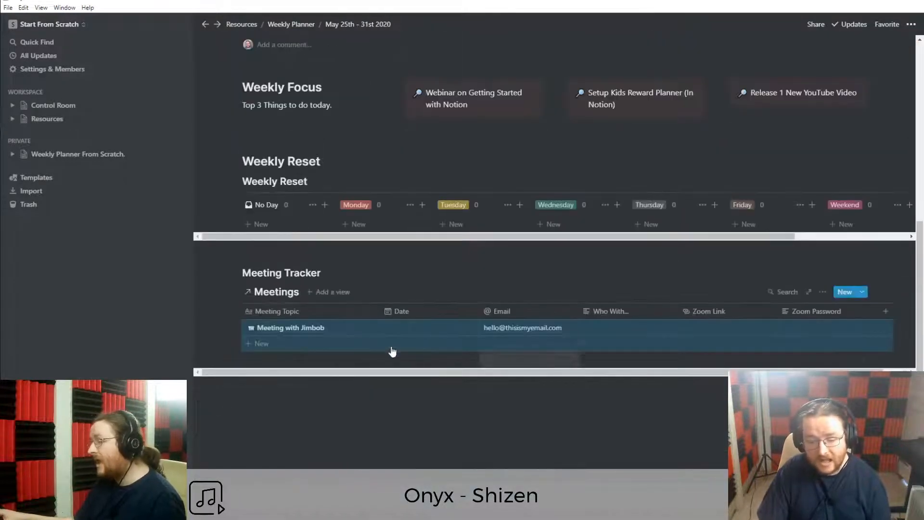
scroll(343, 364, "up", 1)
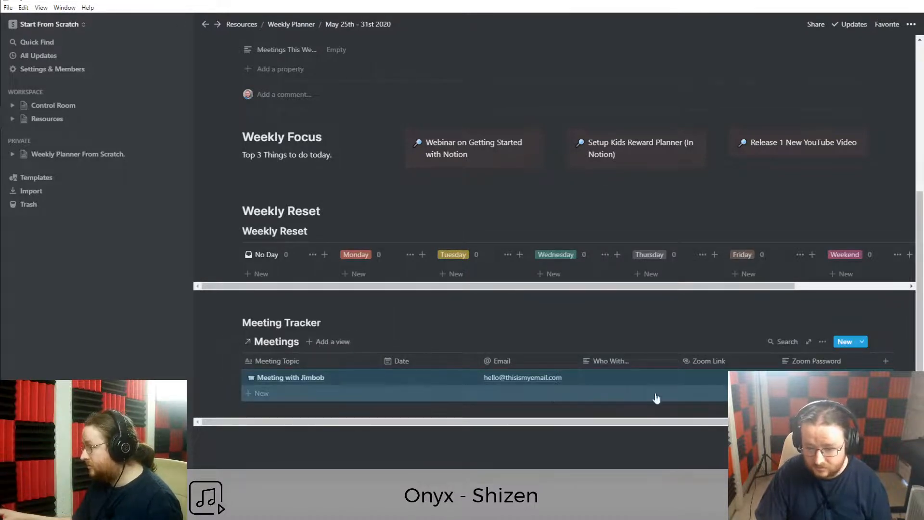
left_click(327, 339)
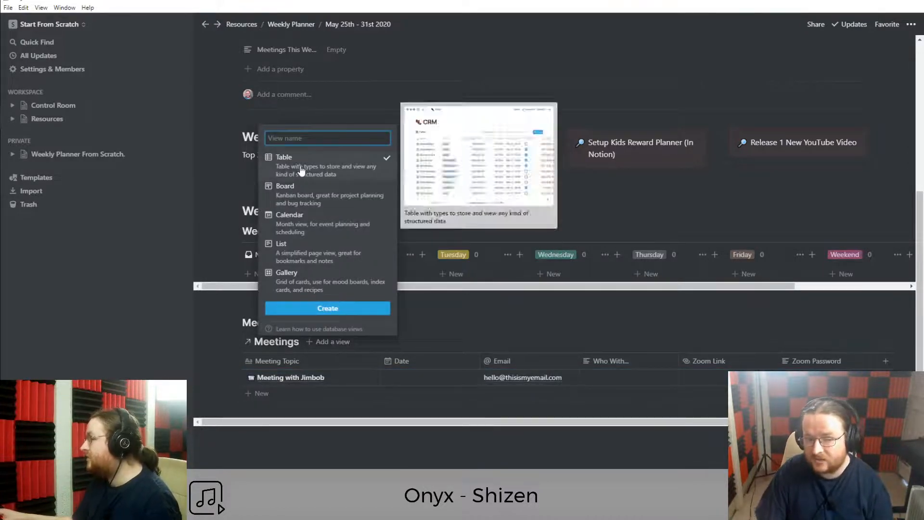
left_click(297, 287)
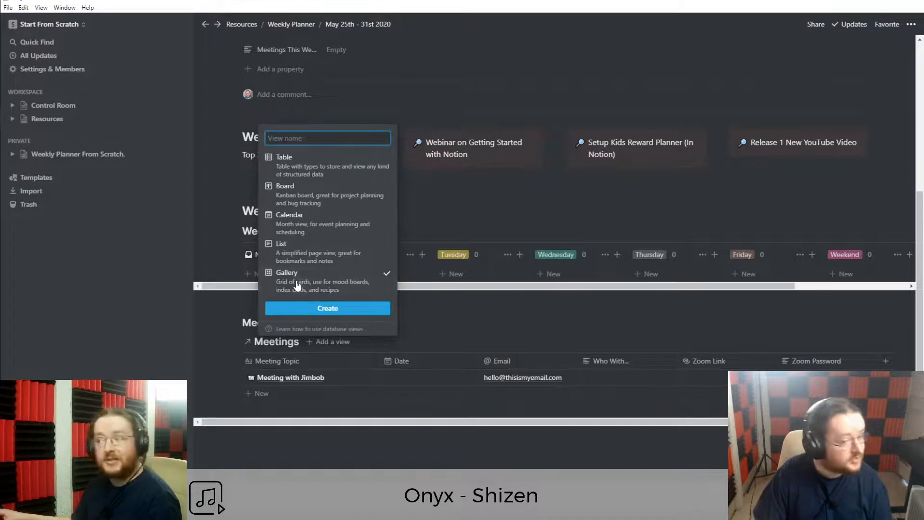
left_click(342, 308)
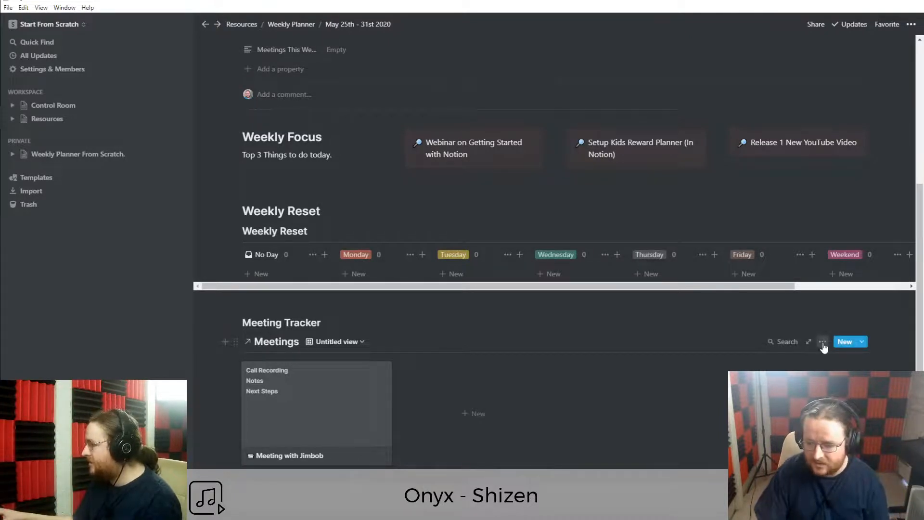
Set the gallery's Card size to Small and Card preview to None.
left_click(823, 342)
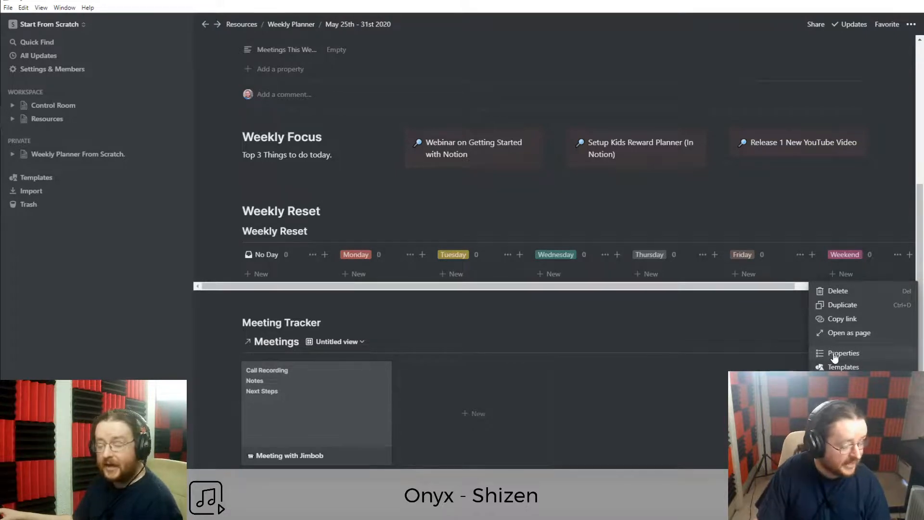
left_click(835, 355)
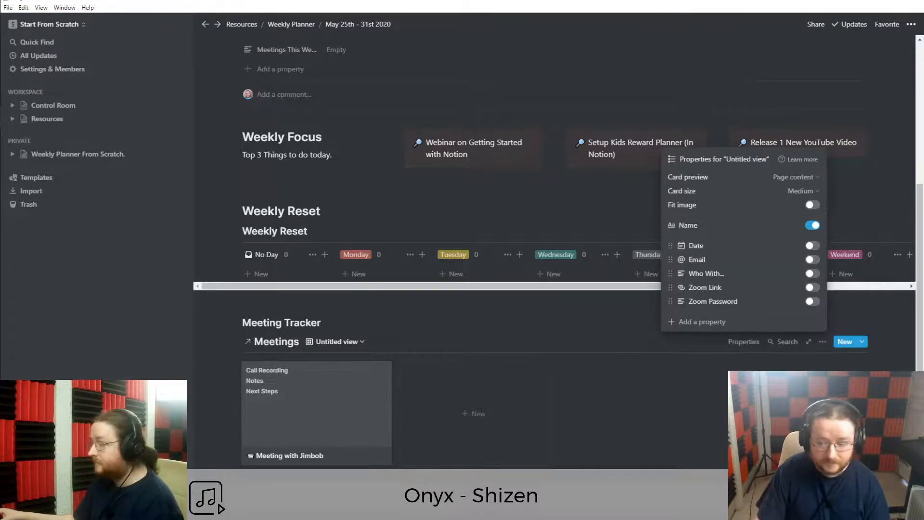
left_click(800, 192)
left_click(752, 207)
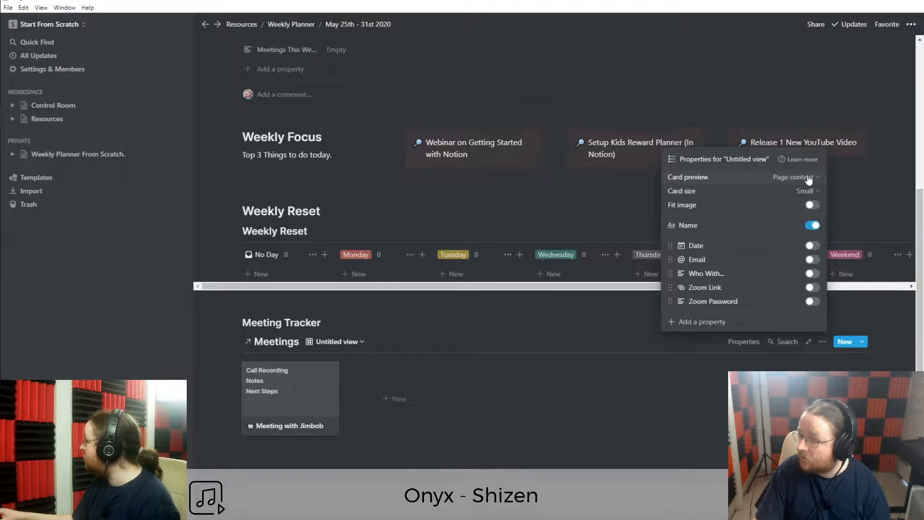
left_click(808, 178)
left_click(761, 195)
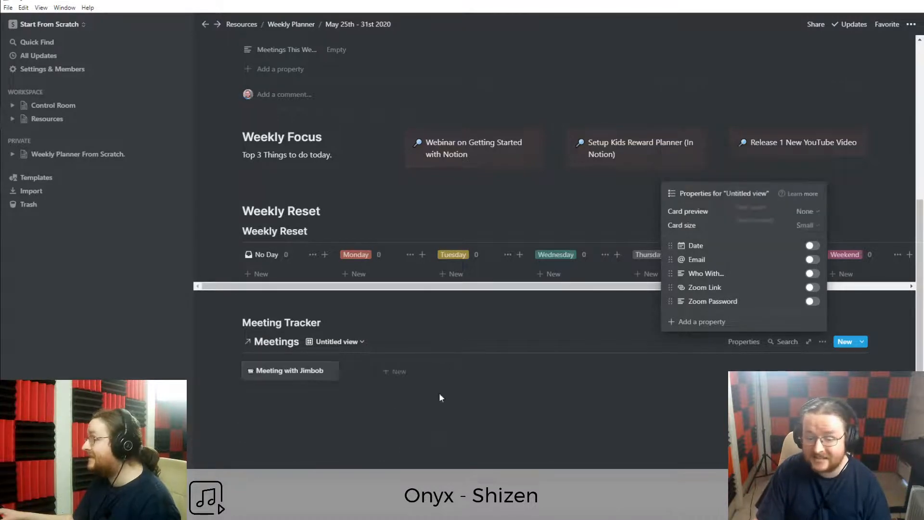
left_click(312, 430)
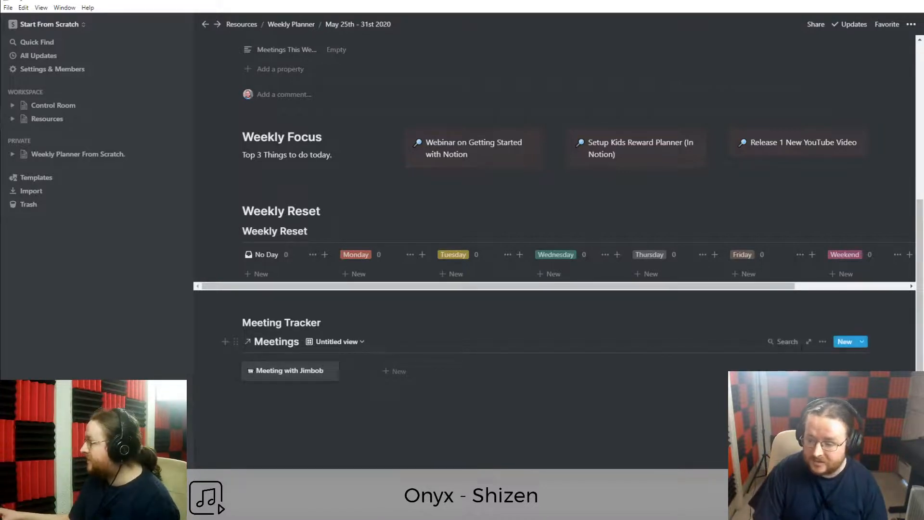
left_click(822, 343)
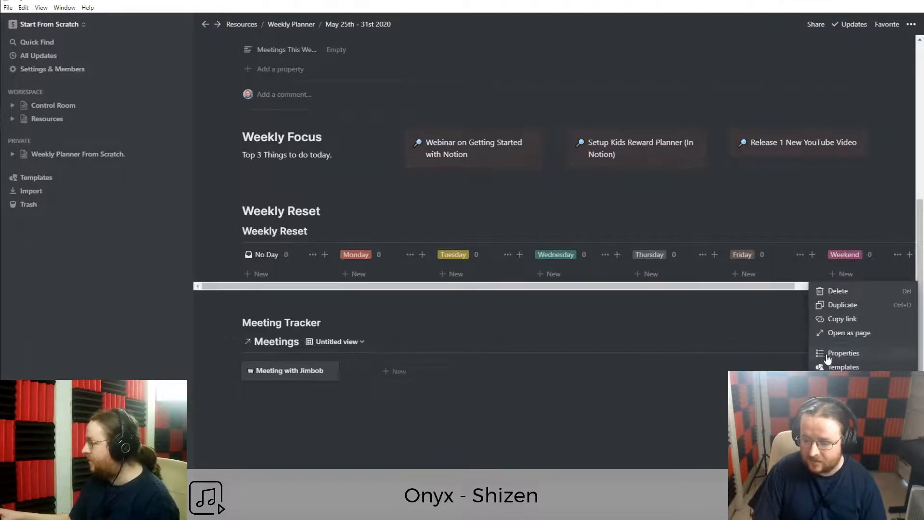
left_click(824, 354)
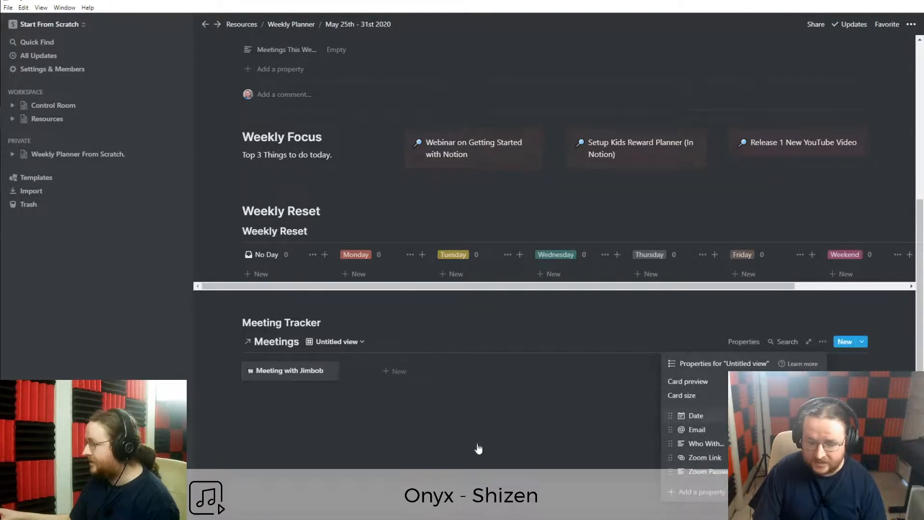
left_click(360, 449)
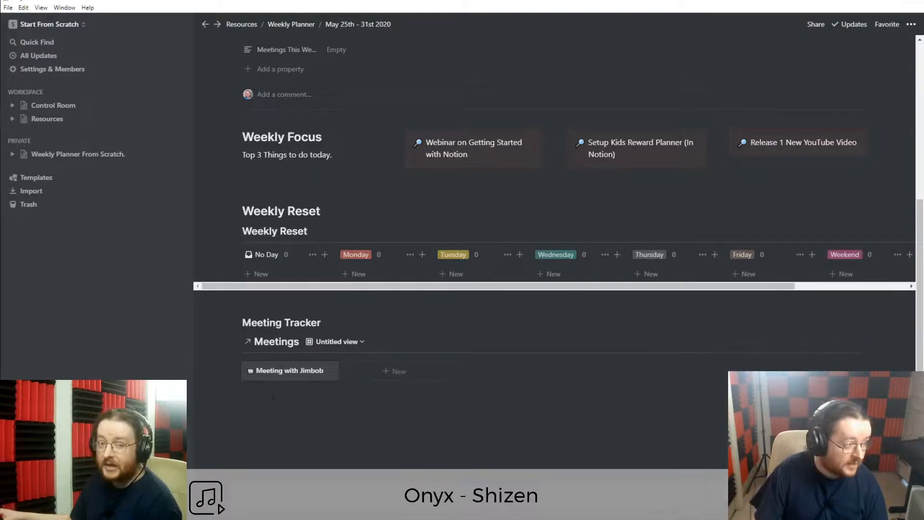
Date the meeting card May 18, 2020 and collapse the sidebar.
left_click(280, 380)
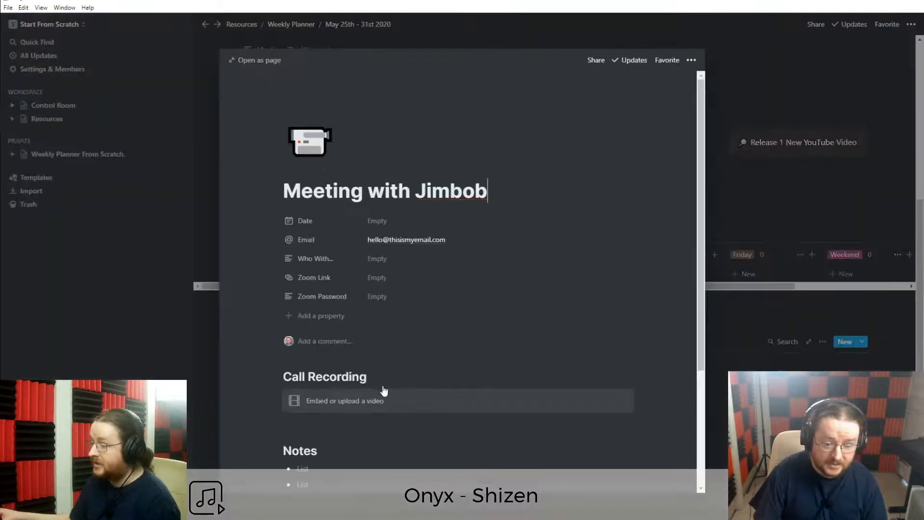
left_click(381, 221)
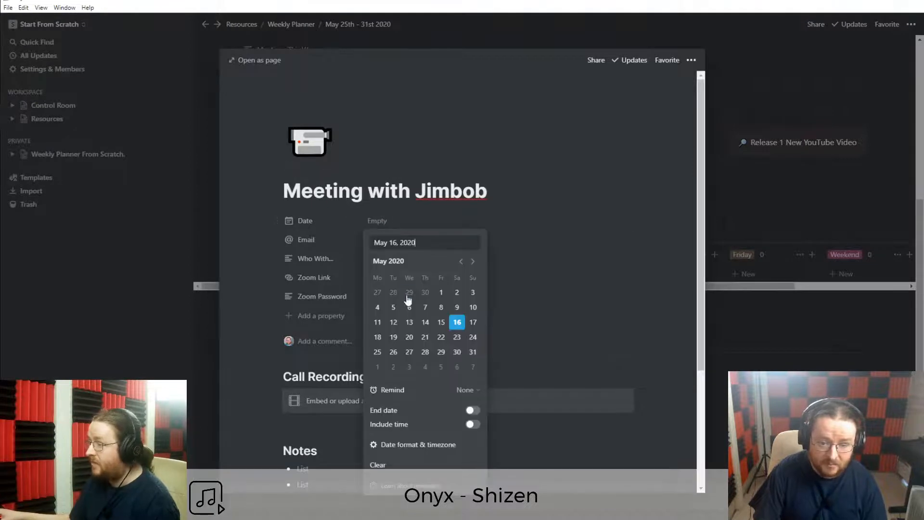
left_click(378, 337)
left_click(212, 333)
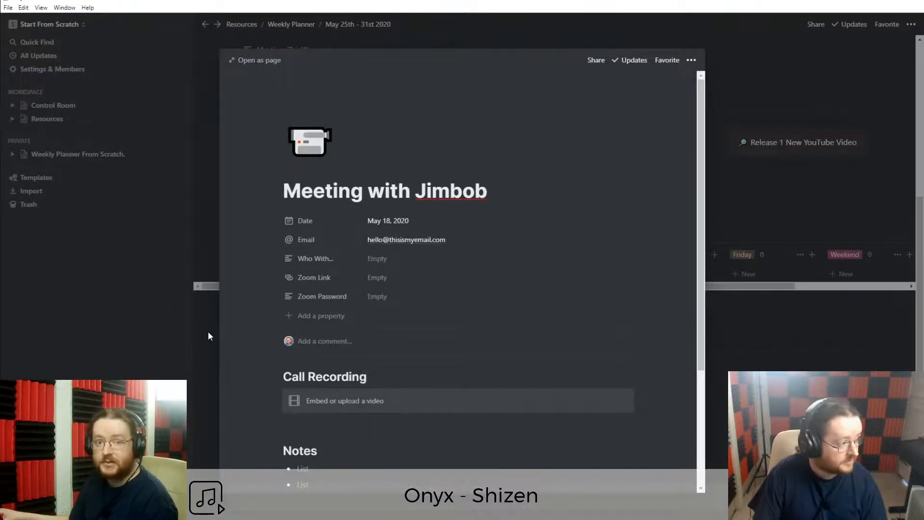
left_click(208, 332)
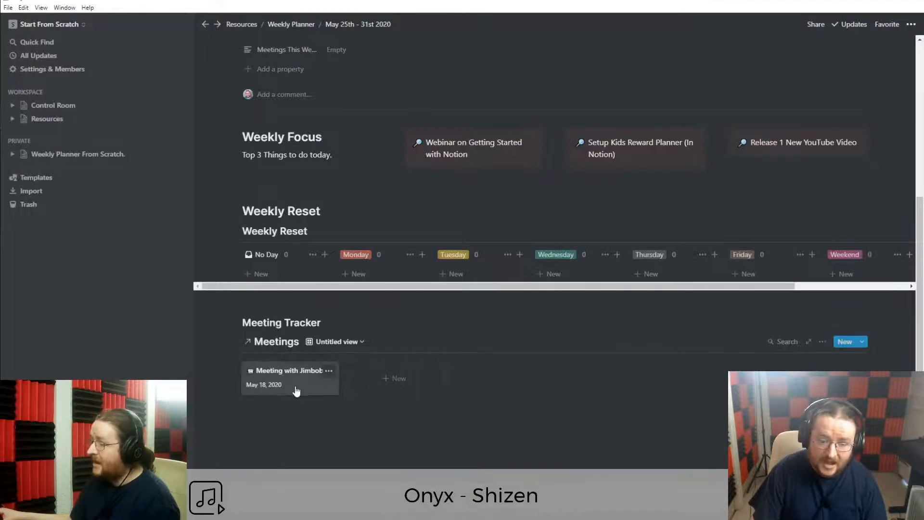
scroll(298, 391, "up", 3)
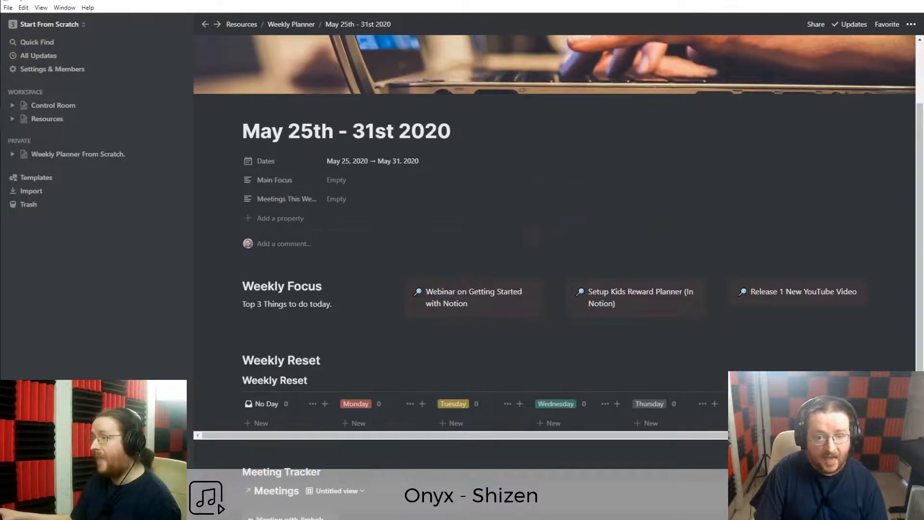
left_click(176, 29)
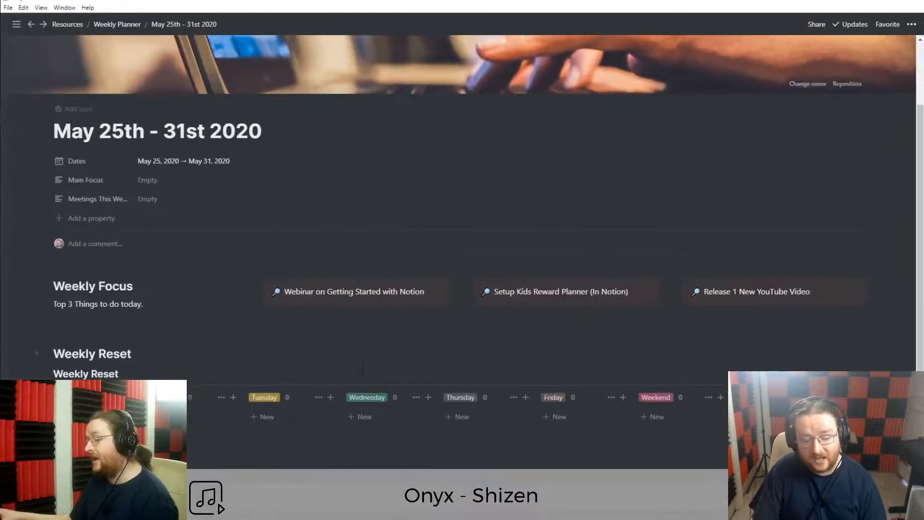
scroll(362, 367, "down", 3)
scroll(362, 367, "up", 2)
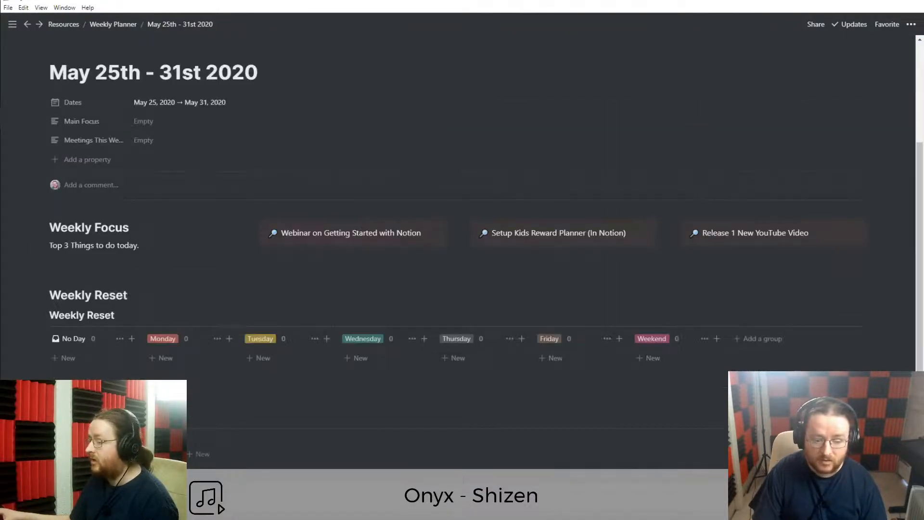
Change the meeting's date to May 25, 2020.
left_click(120, 454)
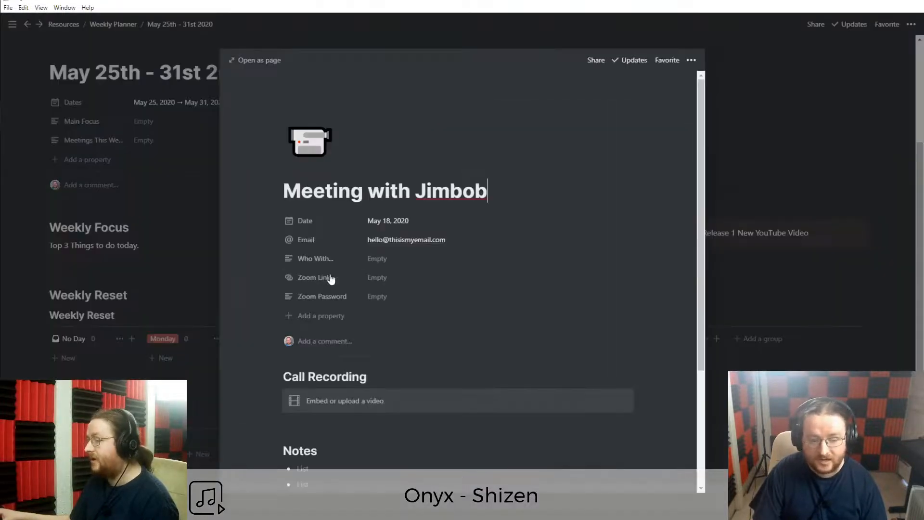
left_click(383, 222)
left_click(377, 352)
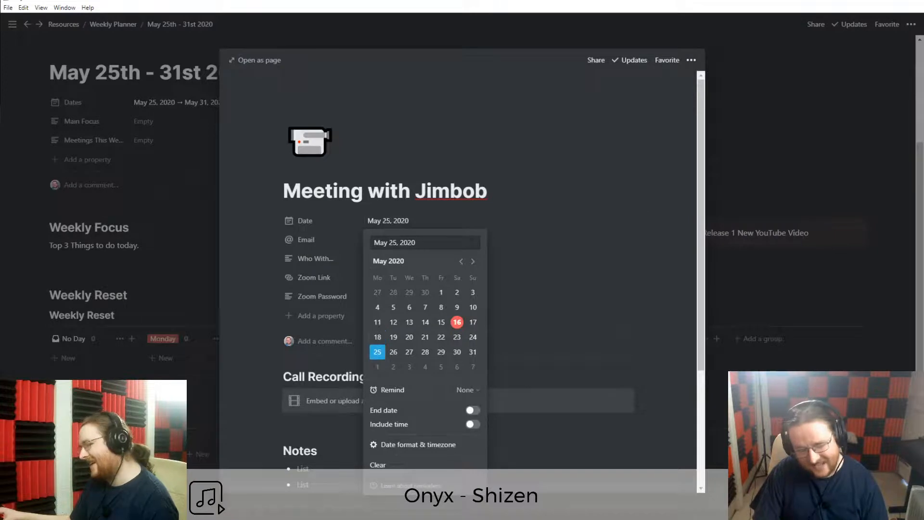
key("Escape")
key("Escape")
scroll(458, 251, "down", 1)
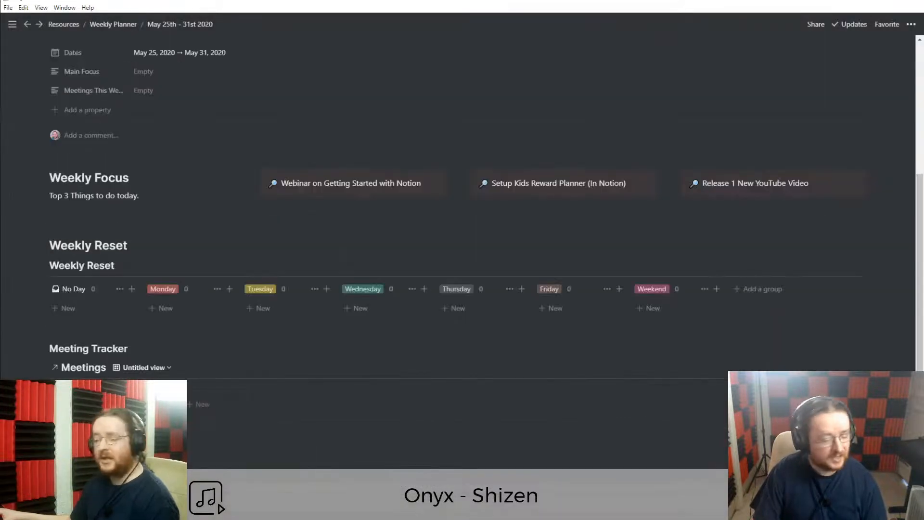
scroll(457, 260, "up", 4)
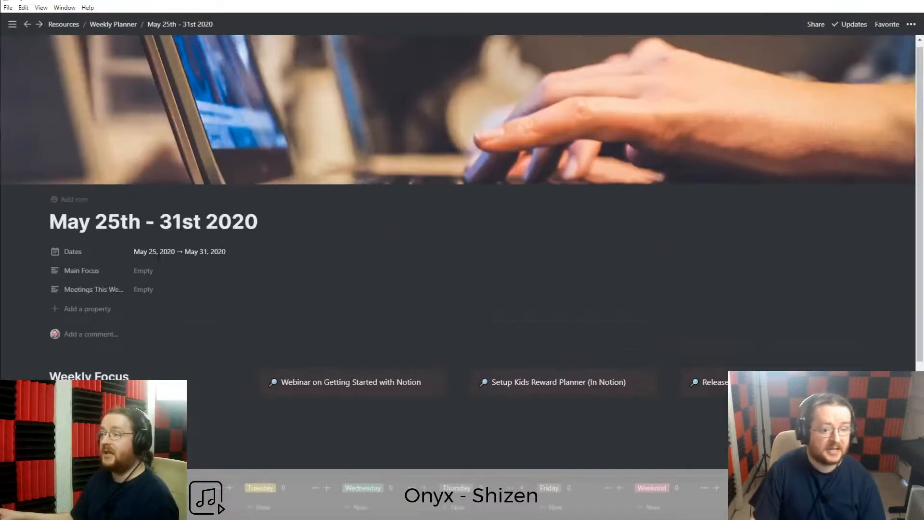
scroll(457, 260, "down", 3)
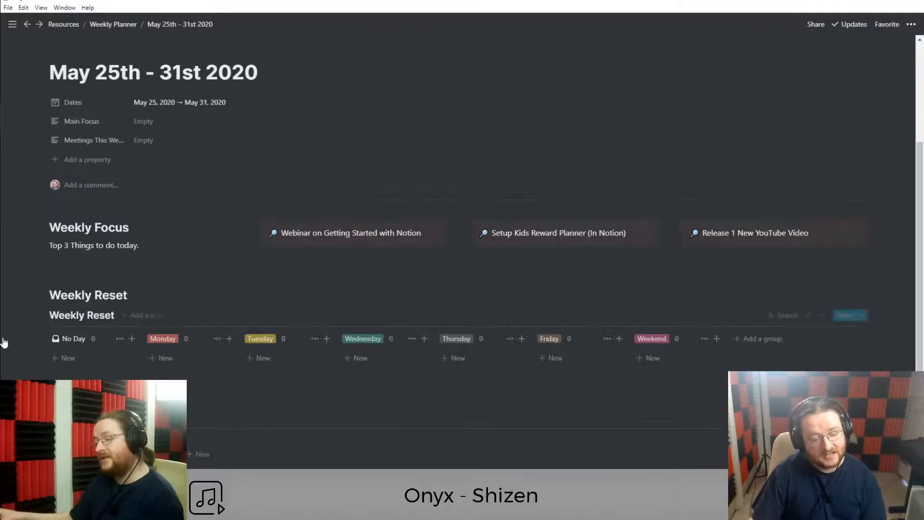
scroll(457, 260, "down", 2)
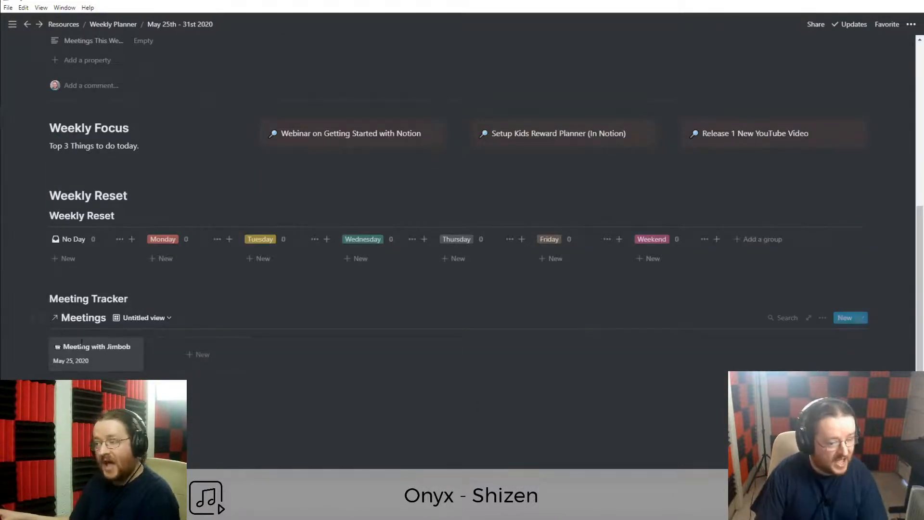
Open the meeting's page preview to view it, then close it.
left_click(116, 362)
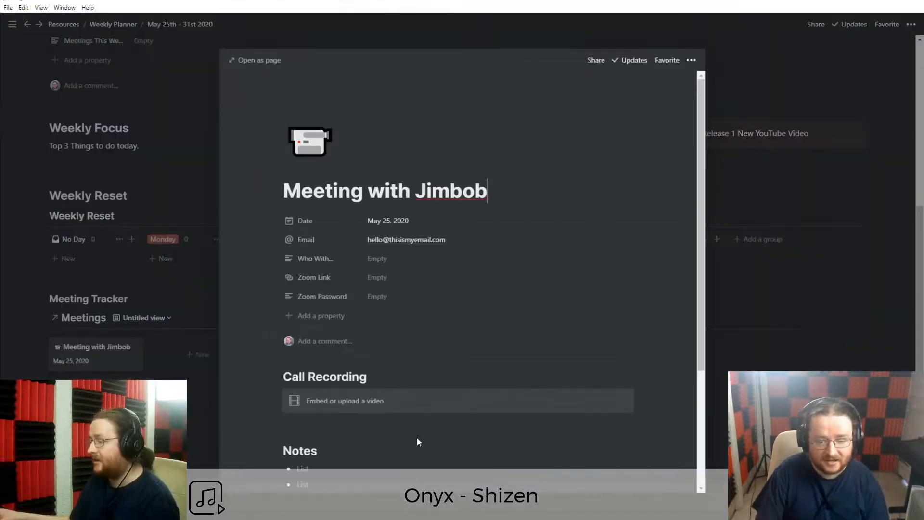
scroll(433, 437, "down", 3)
left_click(164, 445)
scroll(163, 445, "up", 1)
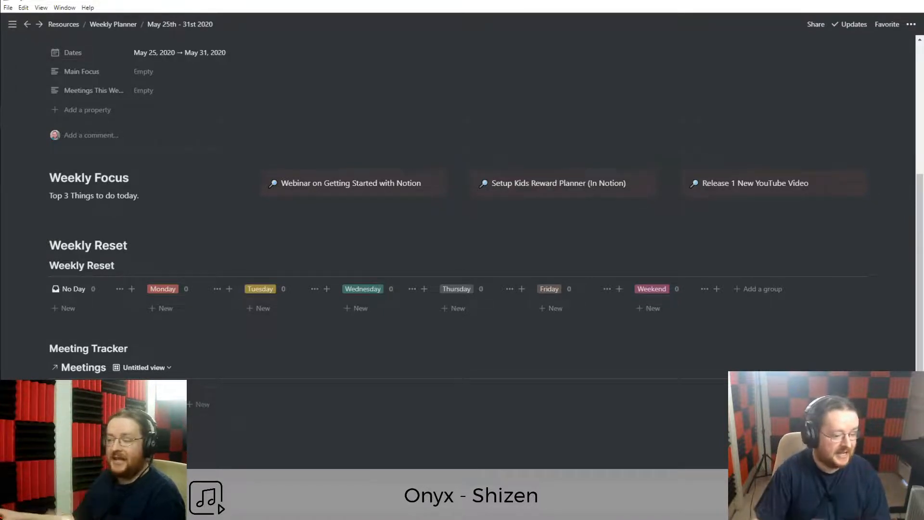
Add a new property, try the Relation type, then cancel without relating a database.
scroll(462, 241, "up", 4)
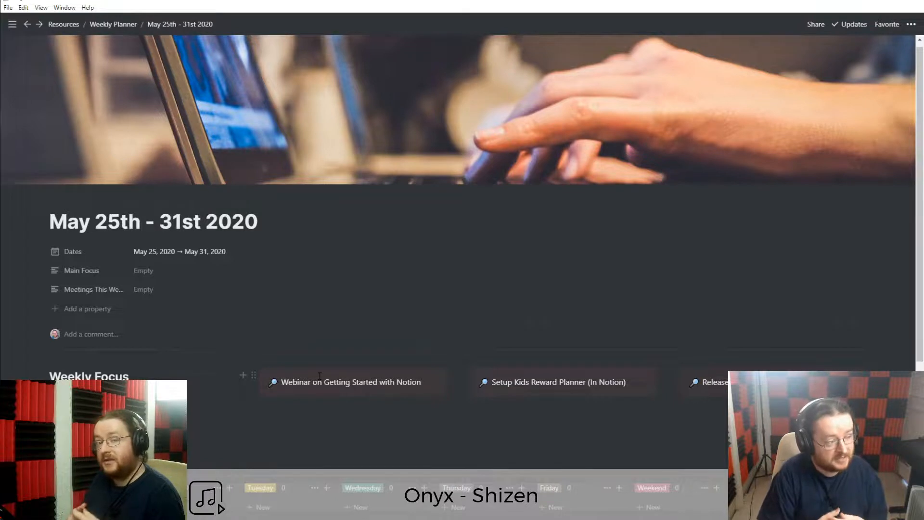
left_click(99, 308)
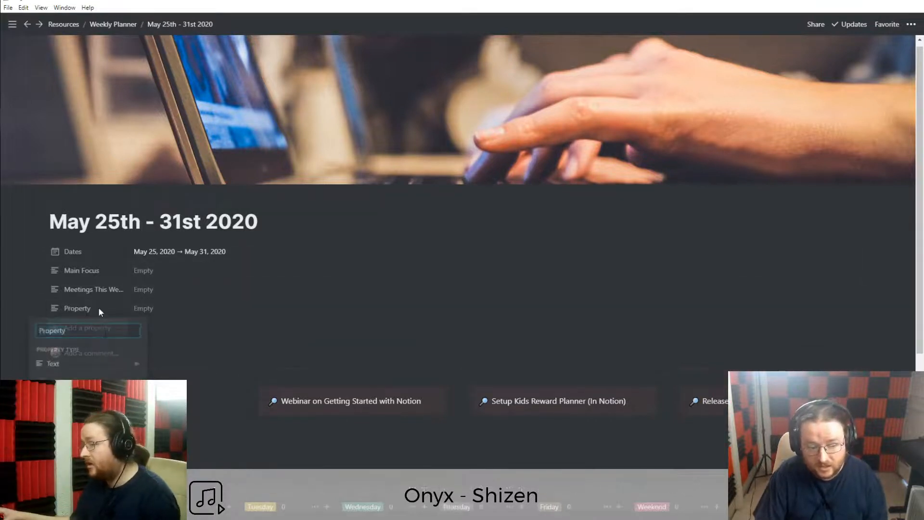
left_click(92, 367)
scroll(188, 399, "down", 1)
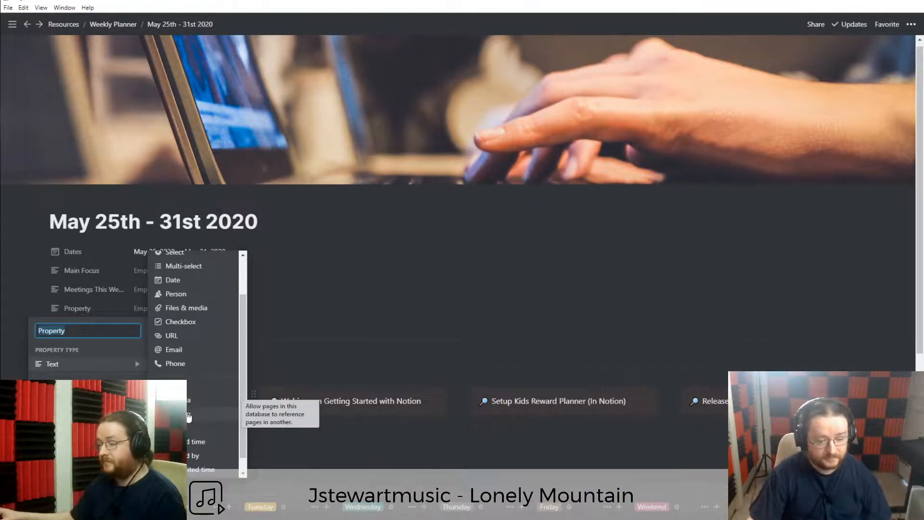
left_click(189, 417)
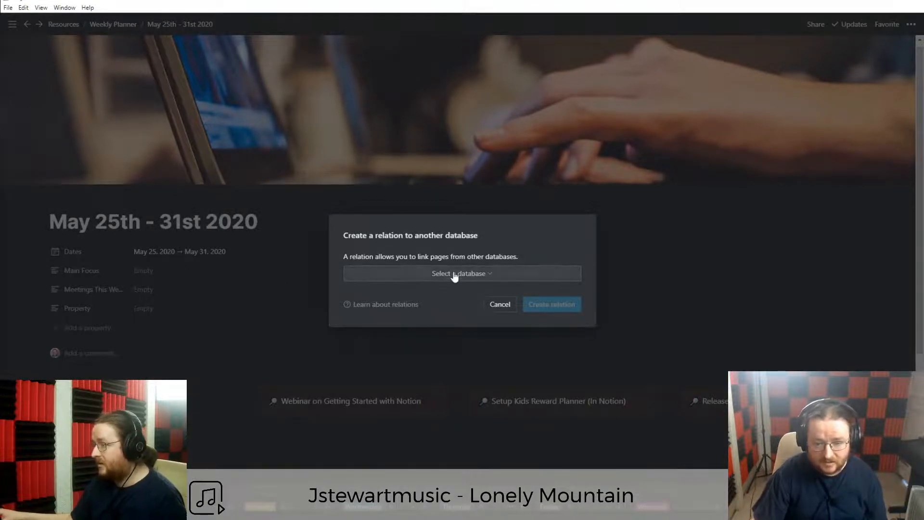
left_click(453, 275)
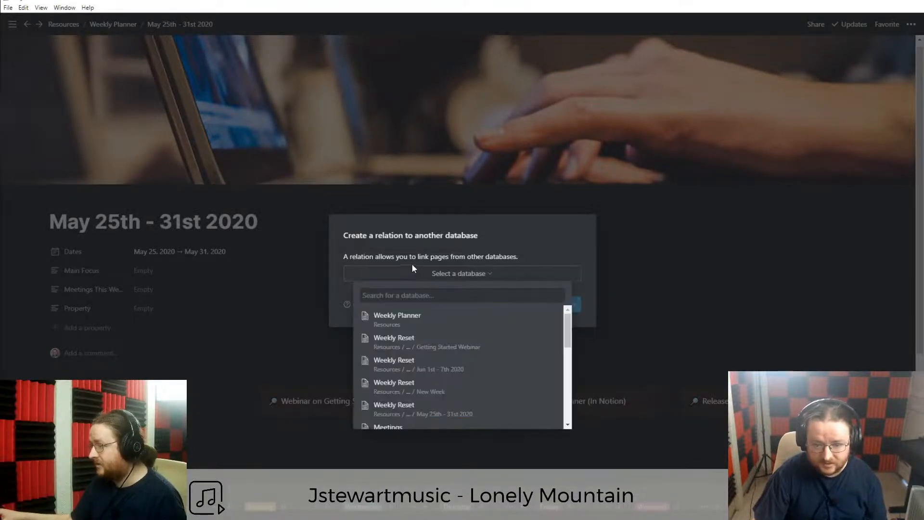
left_click(412, 265)
left_click(499, 305)
Delete the leftover untitled Property from the week page.
left_click(94, 308)
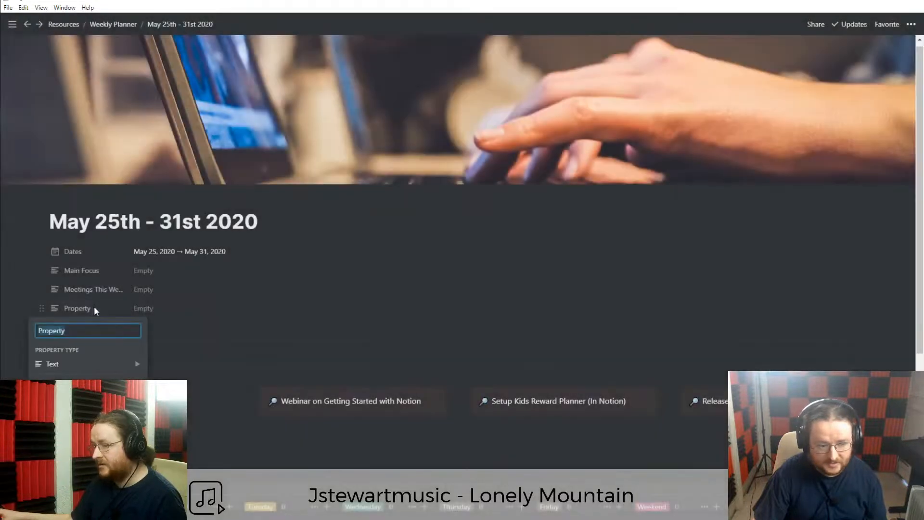
left_click(39, 309)
left_click(40, 309)
mouse_move(66, 364)
left_click(67, 398)
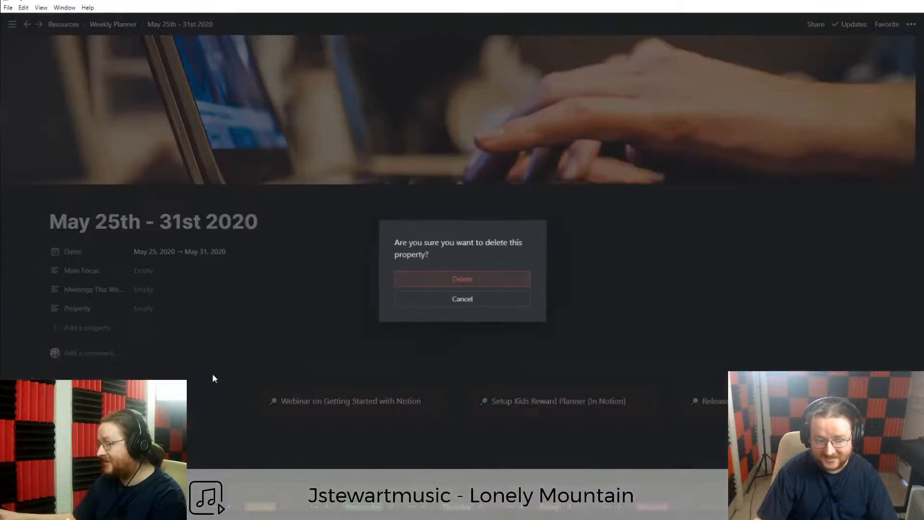
left_click(458, 280)
left_click(85, 291)
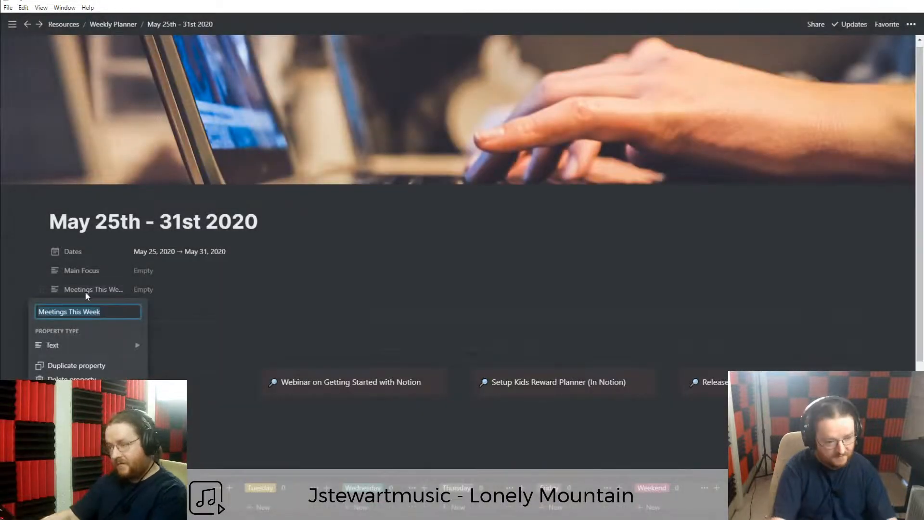
Rename the Meetings This Week property to 'Meetings'.
type("Meetings this week")
key("ctrl+a")
type("Meetings")
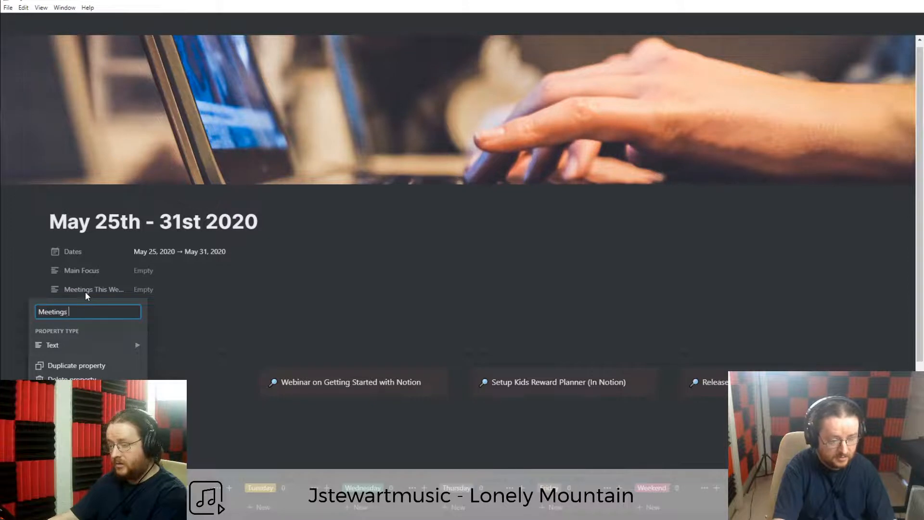
key("Return")
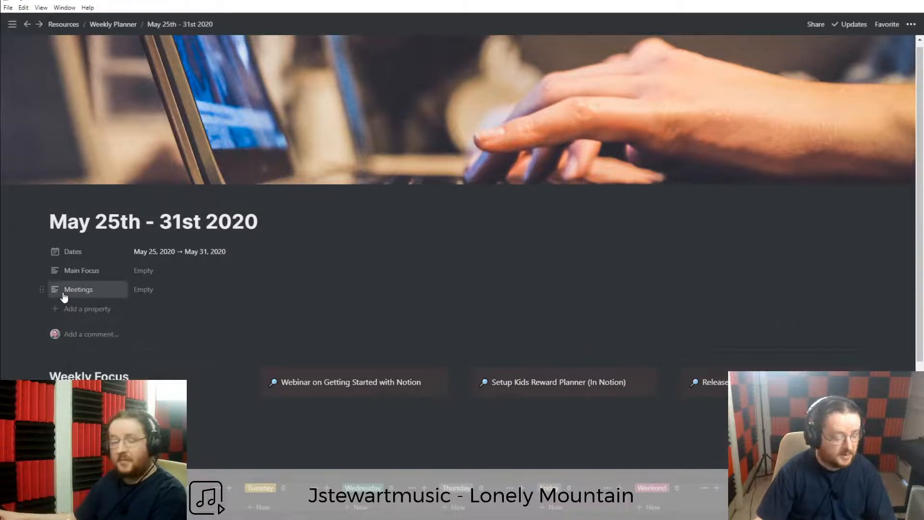
Make Meetings a relation to the Meetings database, then open the tracker's meeting card.
left_click(67, 292)
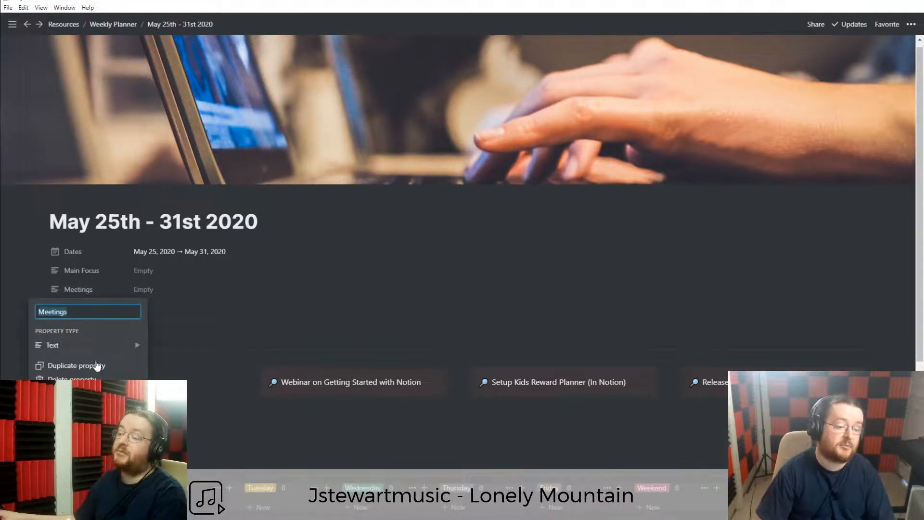
mouse_move(82, 346)
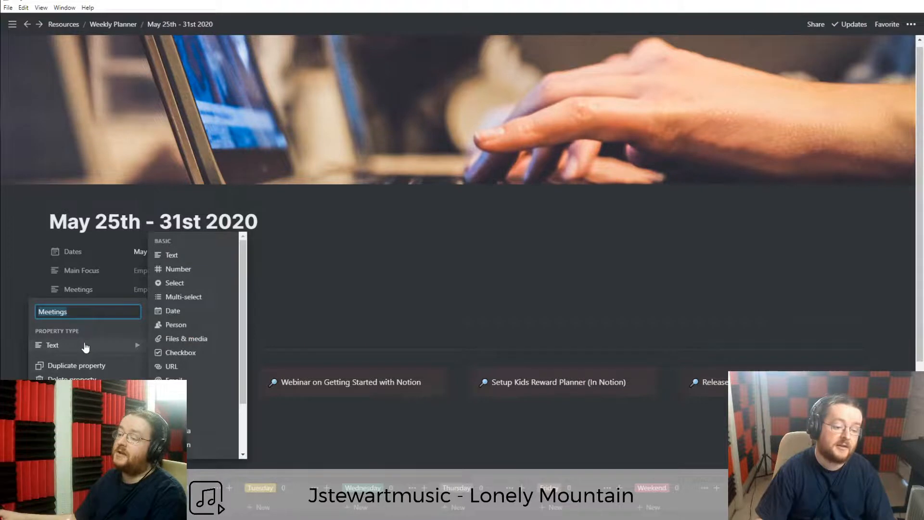
left_click(189, 449)
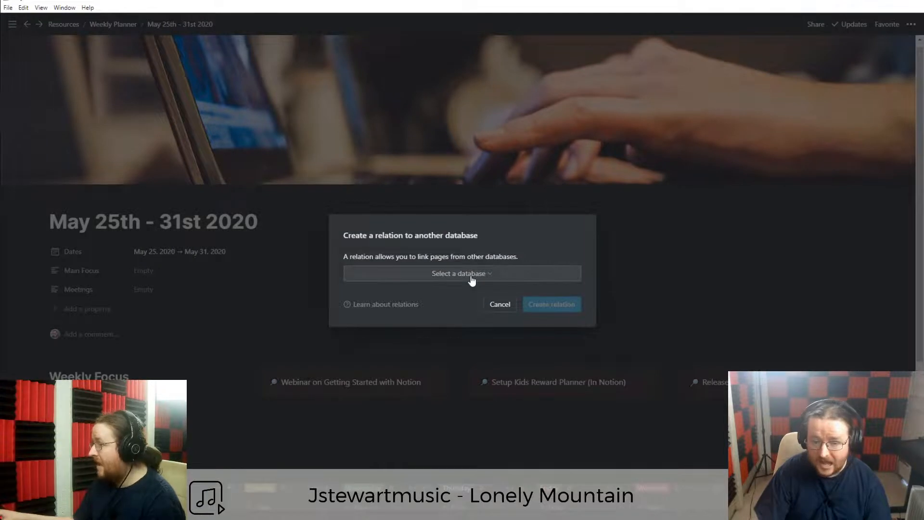
left_click(472, 279)
type("Meeting")
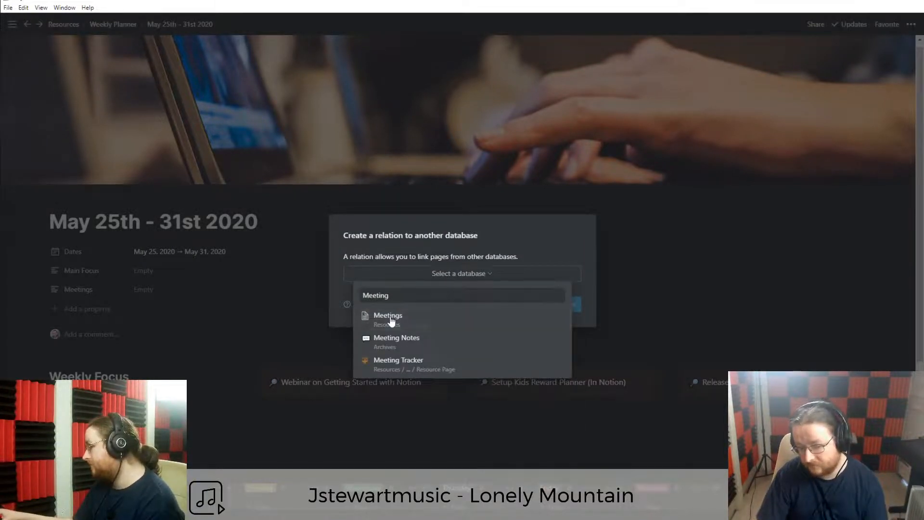
left_click(390, 319)
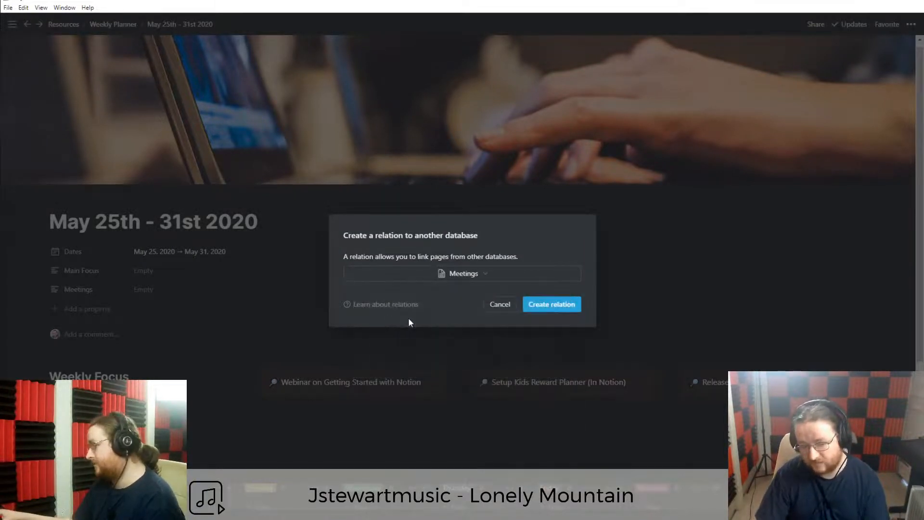
left_click(550, 305)
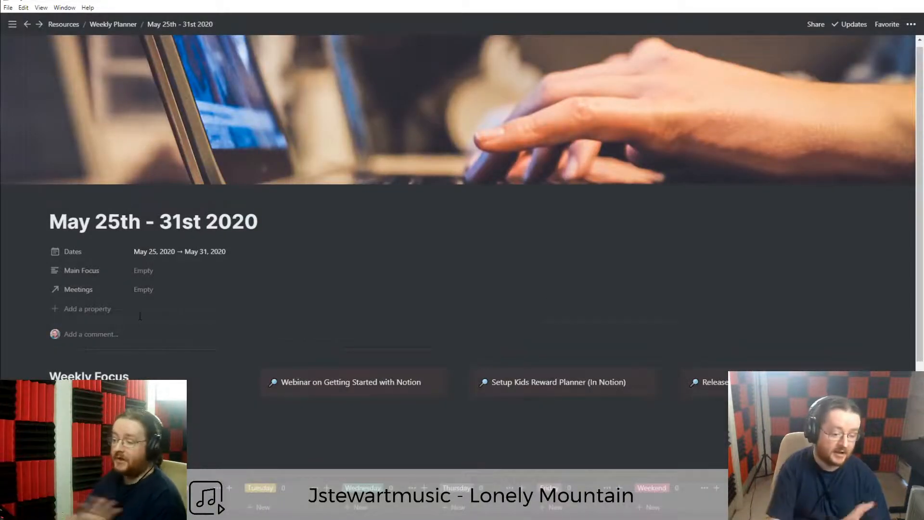
scroll(139, 322, "down", 4)
scroll(137, 328, "down", 1)
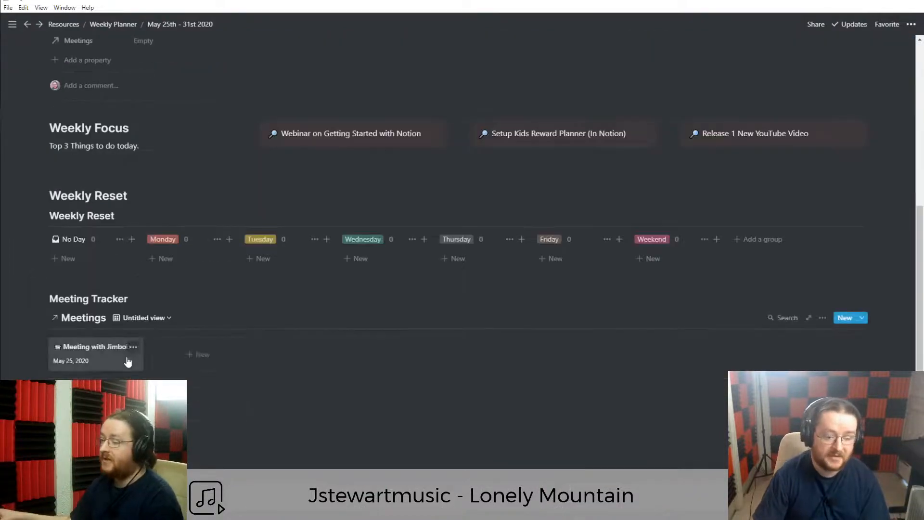
left_click(114, 362)
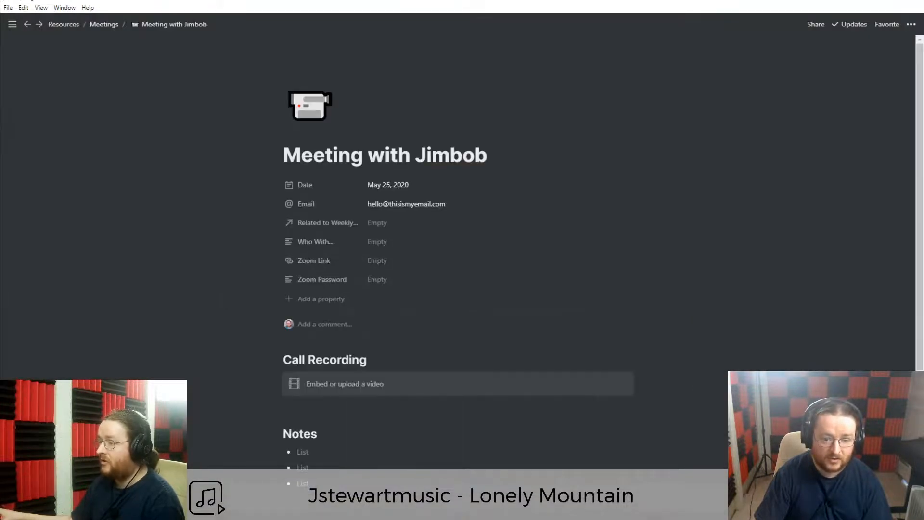
Rename the sample meeting's back-link relation property to 'Week Planner'.
left_click(318, 226)
key("End")
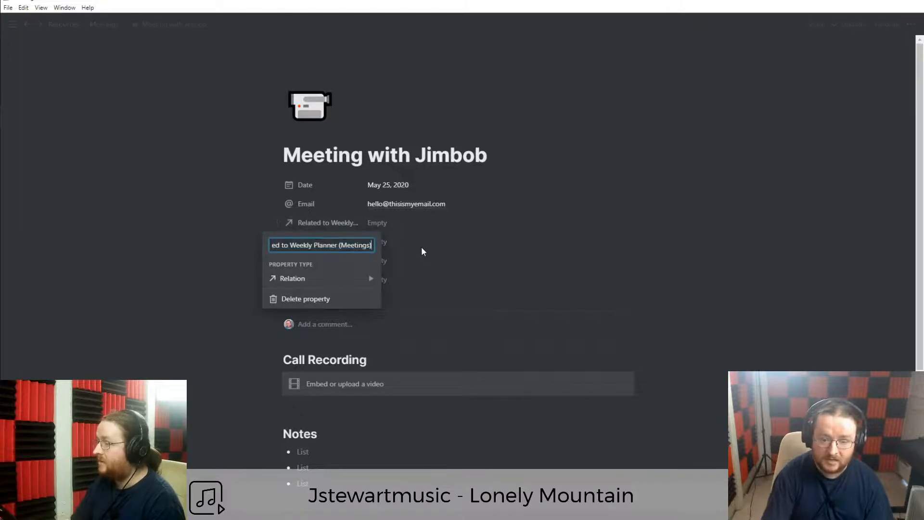
key("ctrl+a")
key("BackSpace")
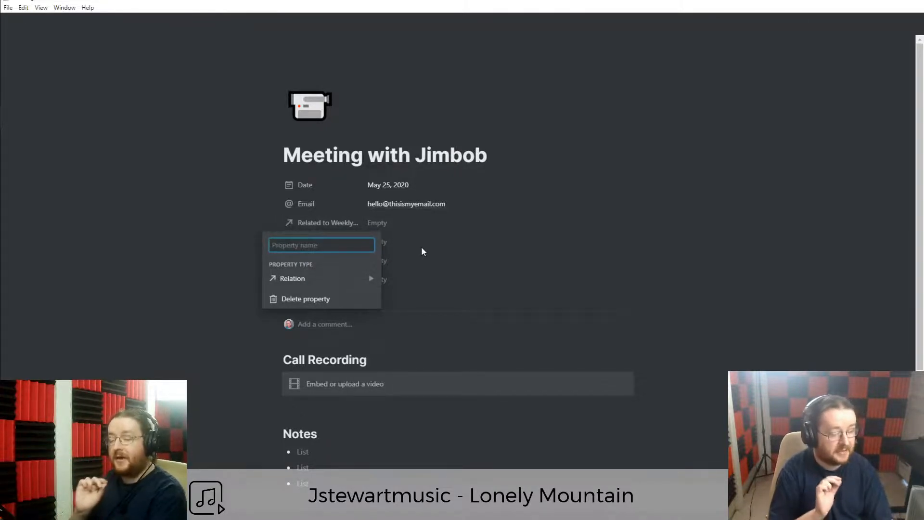
type("We")
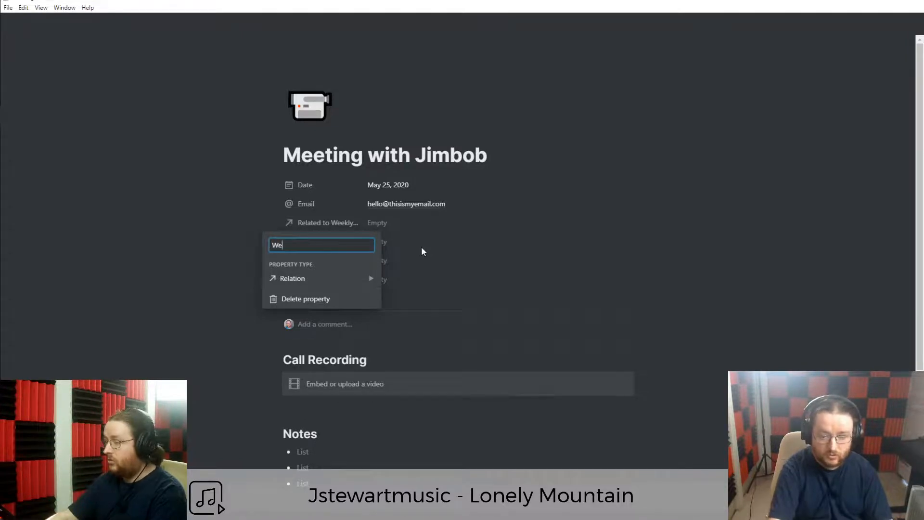
type("ek Planner")
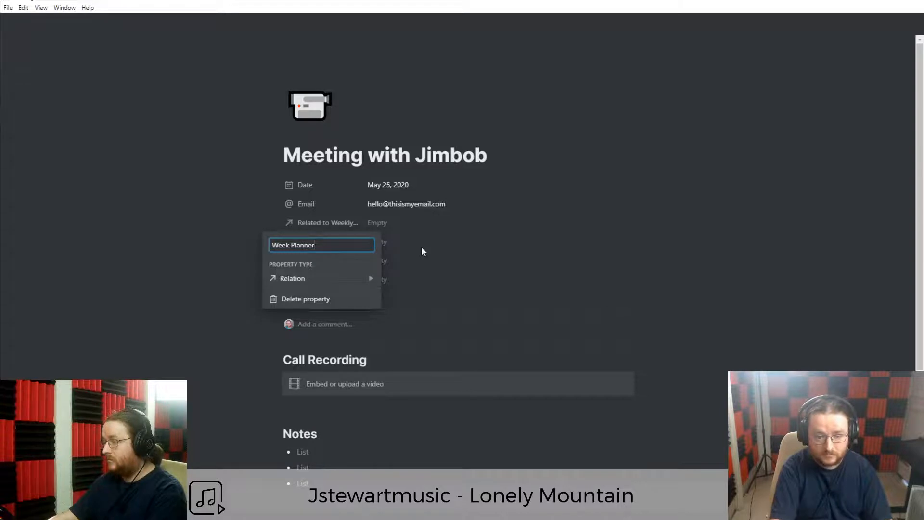
key("Return")
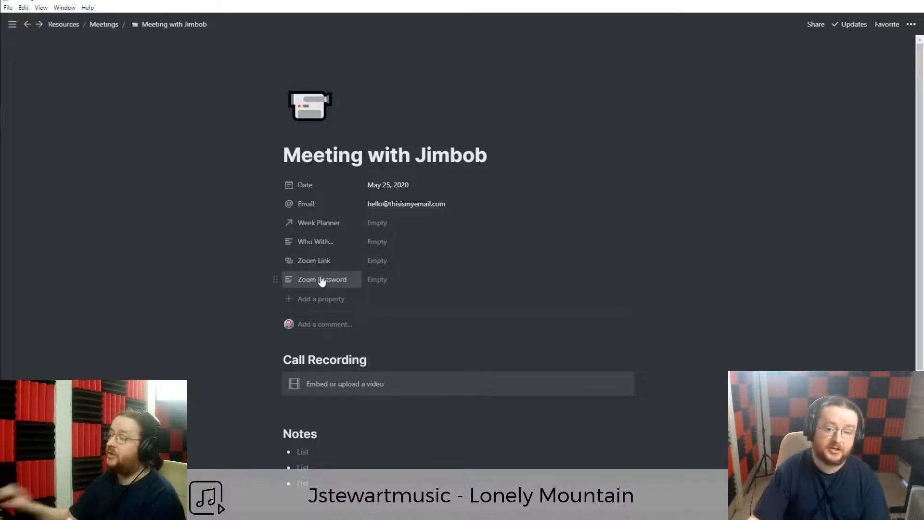
Link the meeting to the May 25th - 31st 2020 week and return to the week preview.
left_click(372, 223)
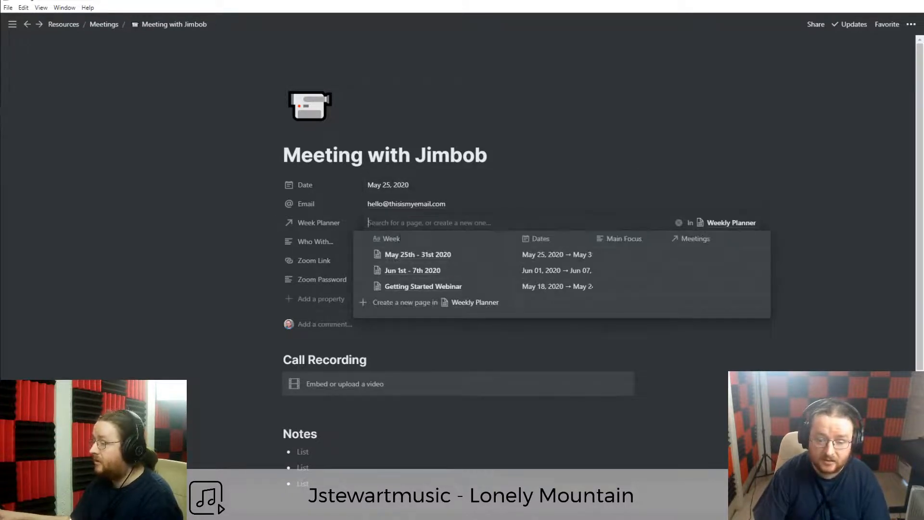
left_click(412, 255)
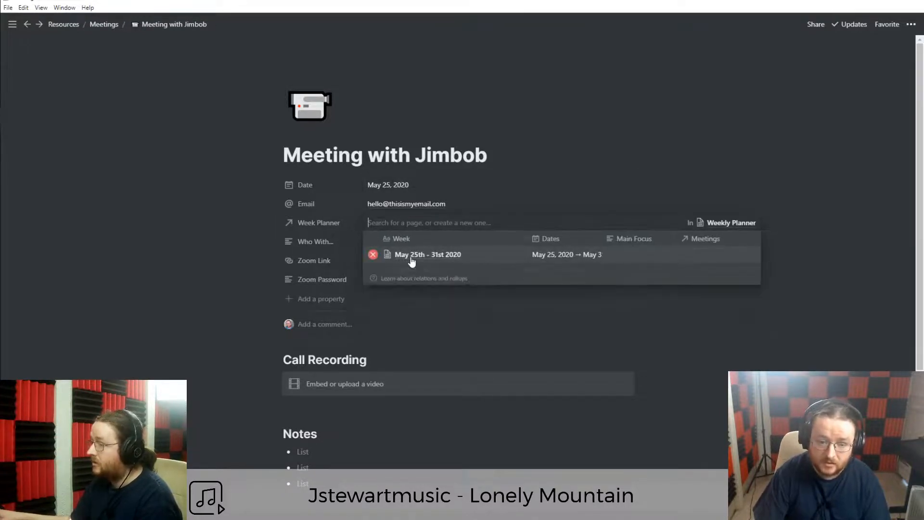
left_click(221, 273)
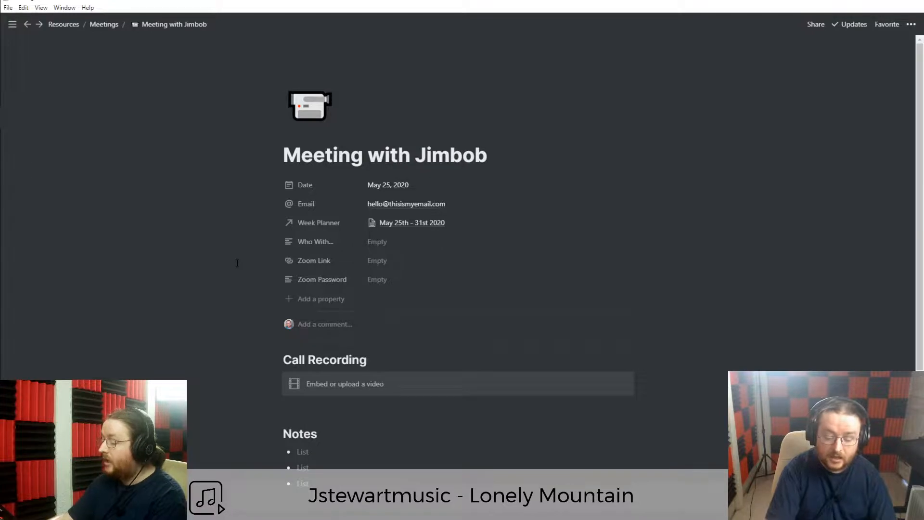
key("alt+Left")
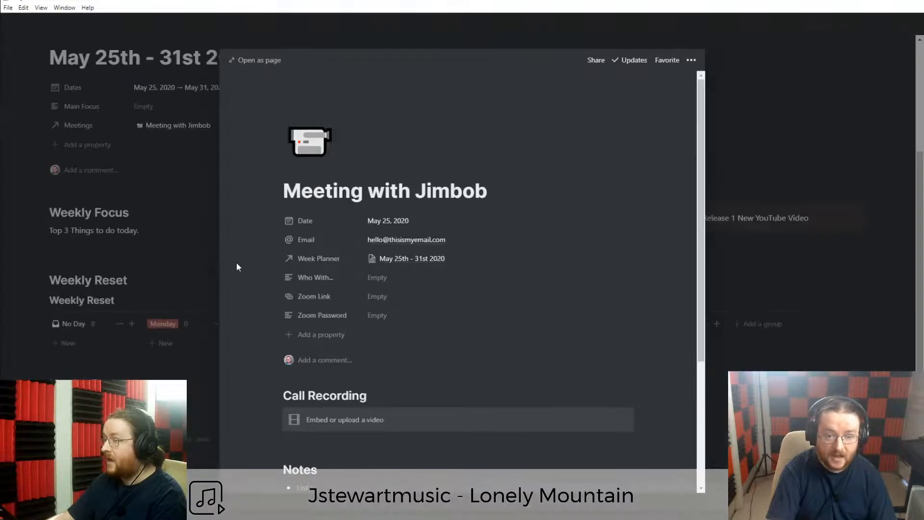
Close the meeting preview and create a new linked meeting from the week's Meetings relation.
left_click(151, 256)
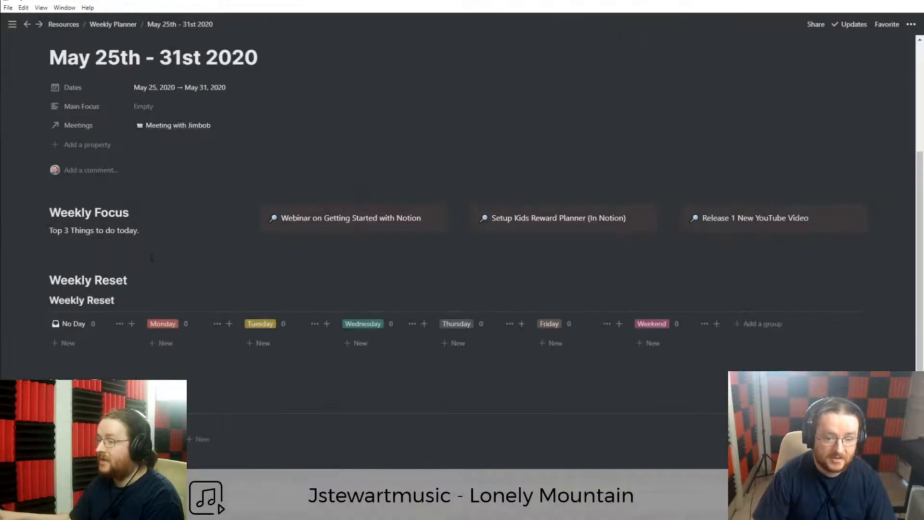
scroll(154, 257, "up", 1)
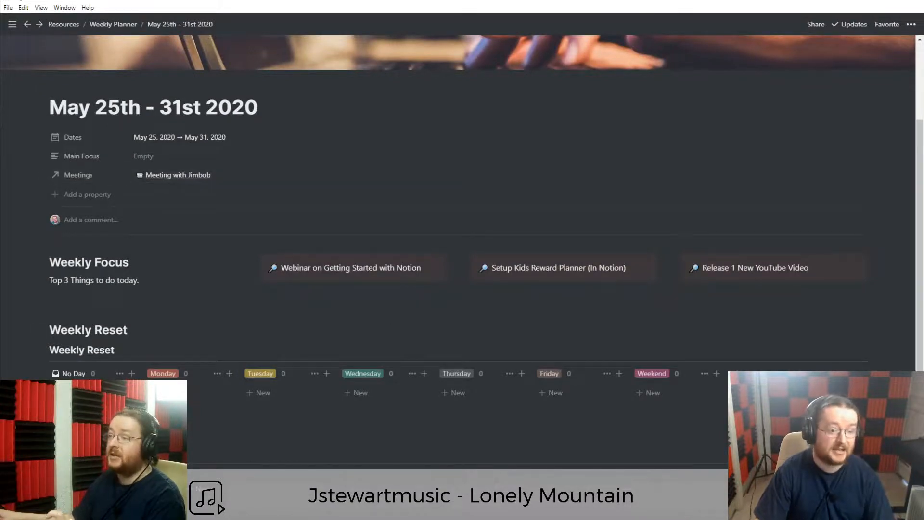
scroll(218, 373, "down", 1)
scroll(218, 373, "up", 2)
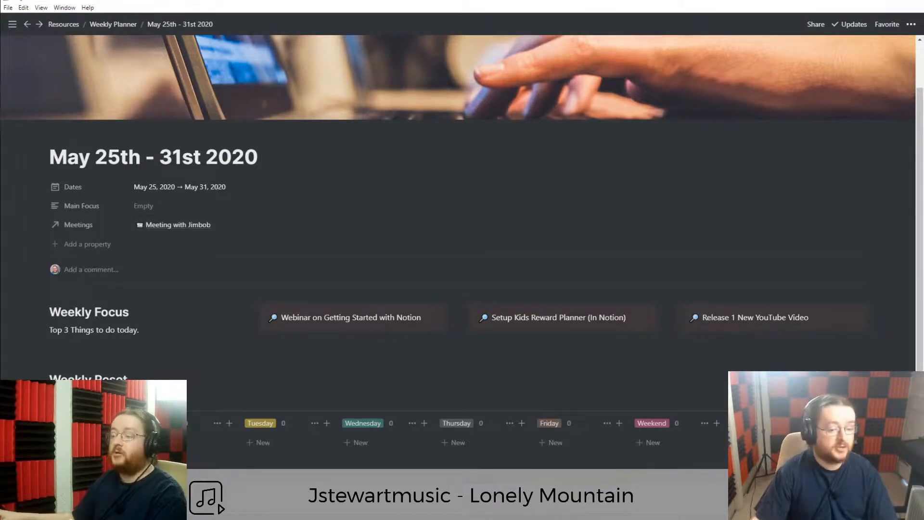
left_click(240, 225)
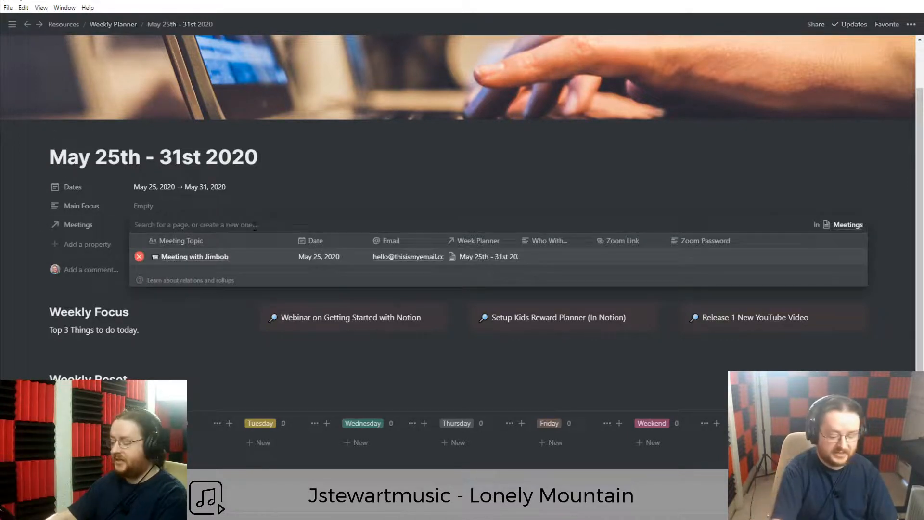
type("Meeting with C")
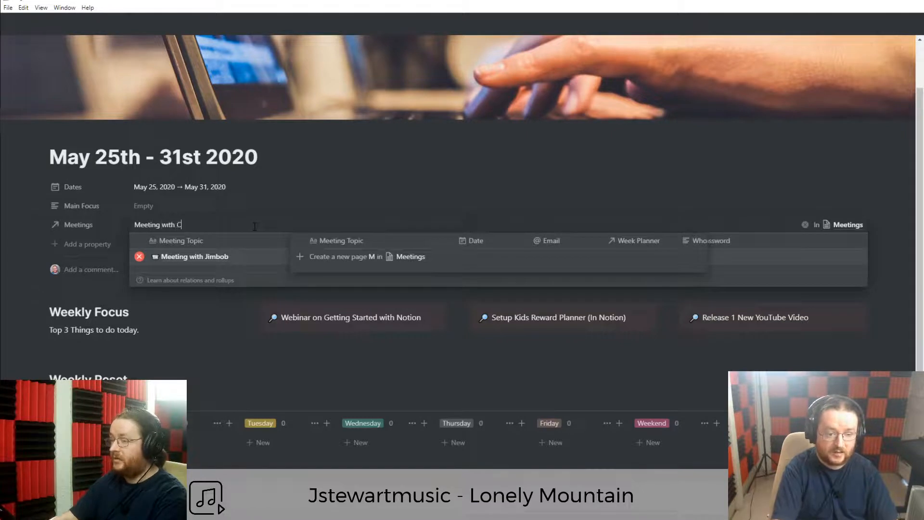
type("raig")
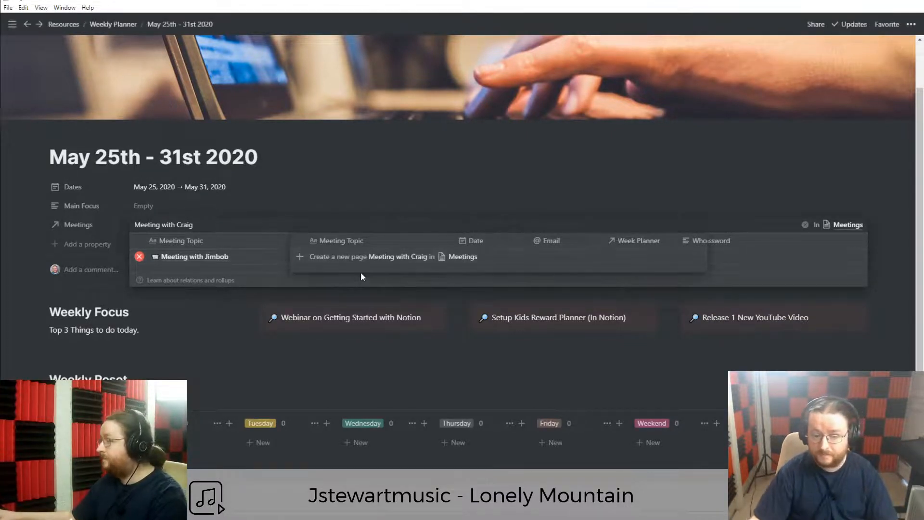
left_click(341, 260)
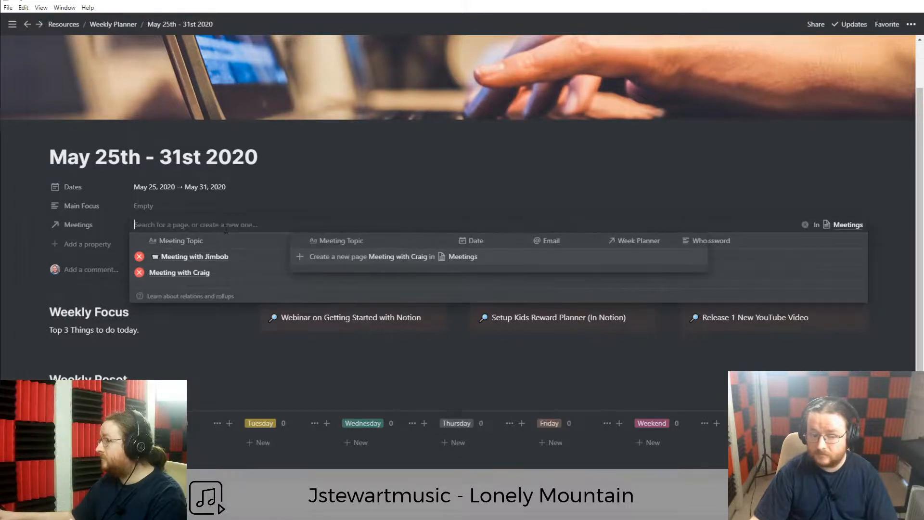
Create and link an update call meeting and 'Meeting with Mars' to the week.
type("Updat3e")
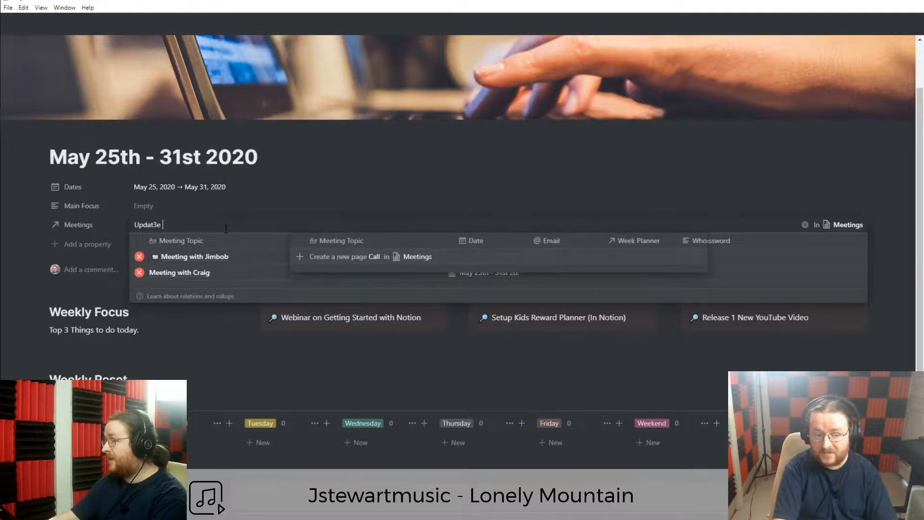
key("BackSpace")
key("BackSpace")
type("e")
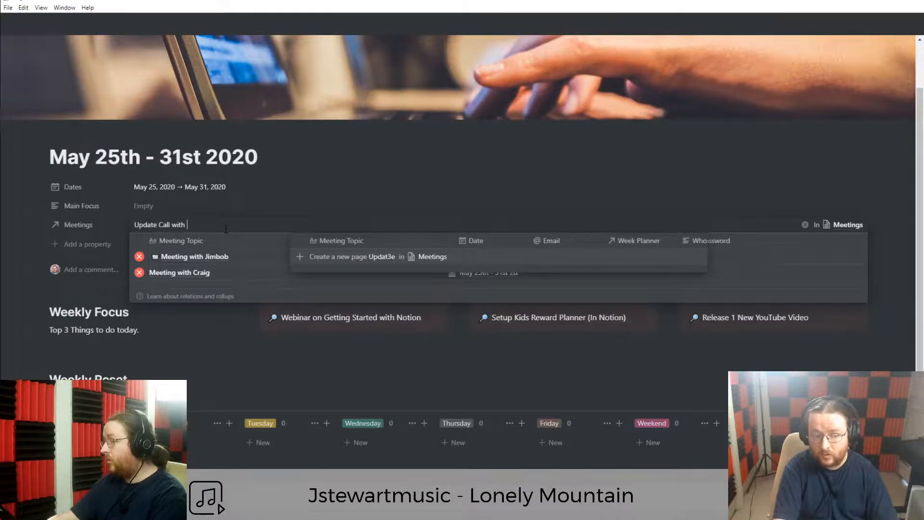
type(" Call with")
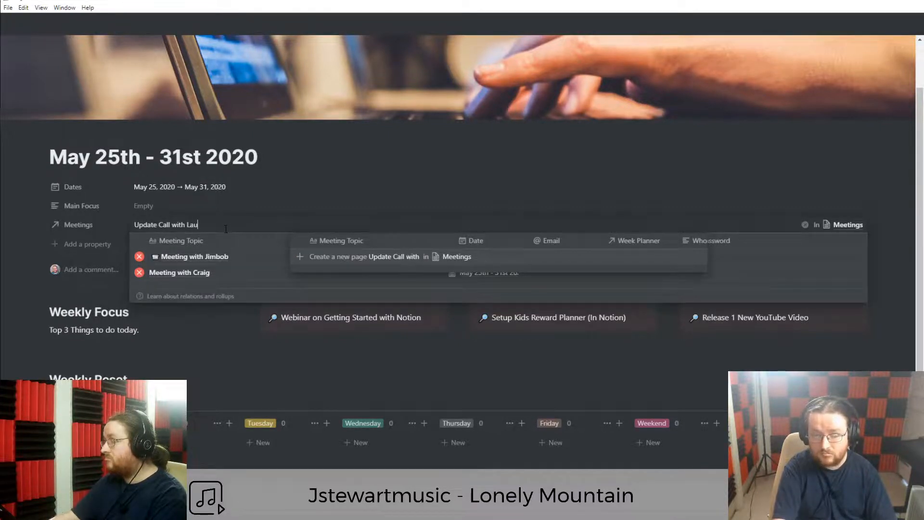
left_click(387, 260)
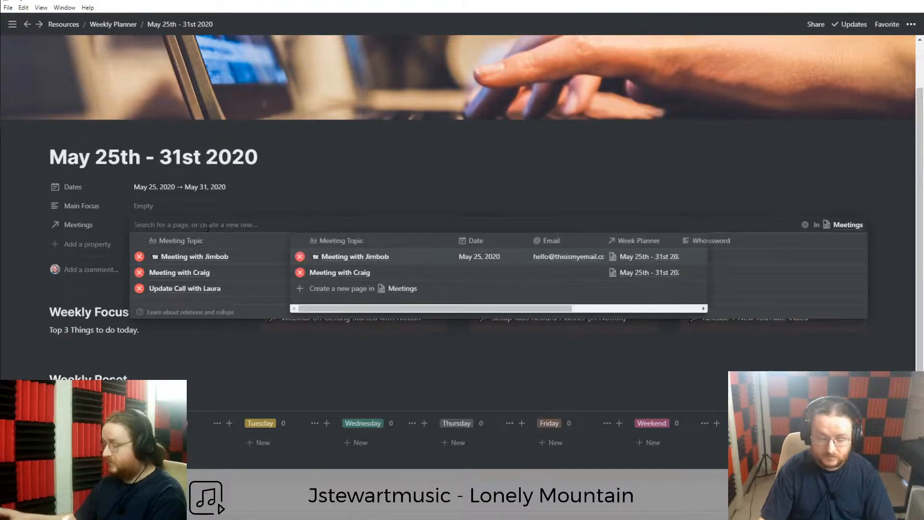
type("Meeting with Mars")
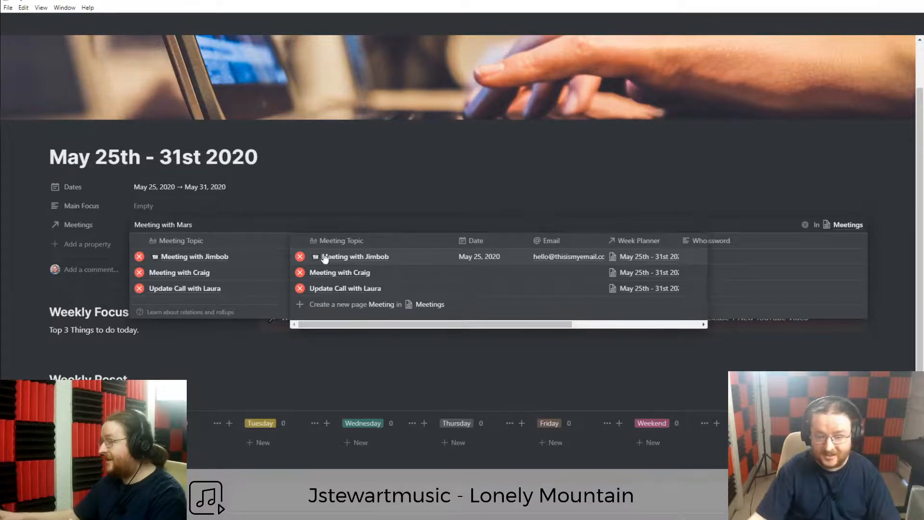
left_click(363, 260)
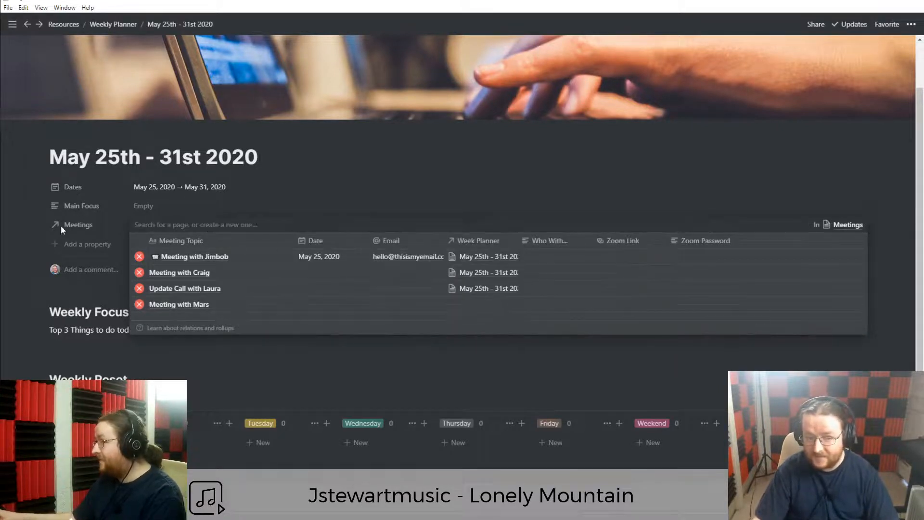
left_click(16, 224)
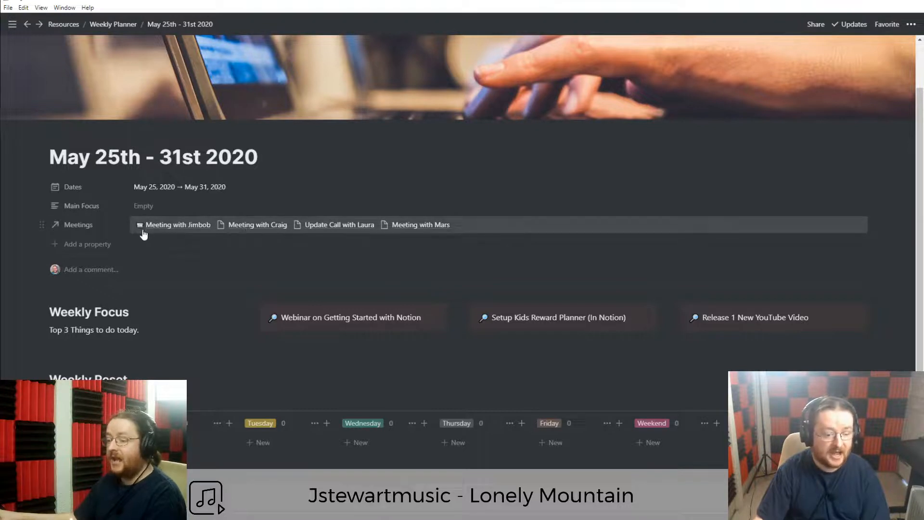
Check the May 25th - 31st 2020 Meeting Tracker, then return to the Weekly Planner gallery.
scroll(143, 234, "down", 3)
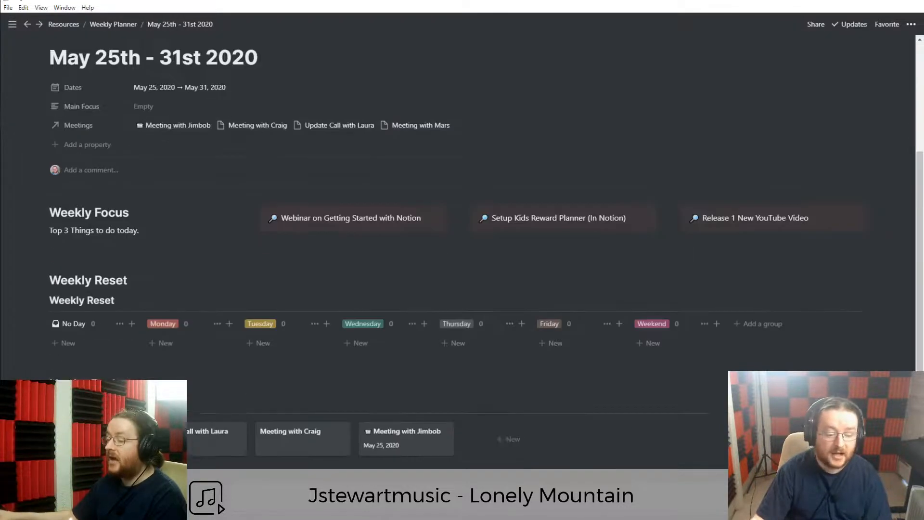
scroll(221, 410, "down", 1)
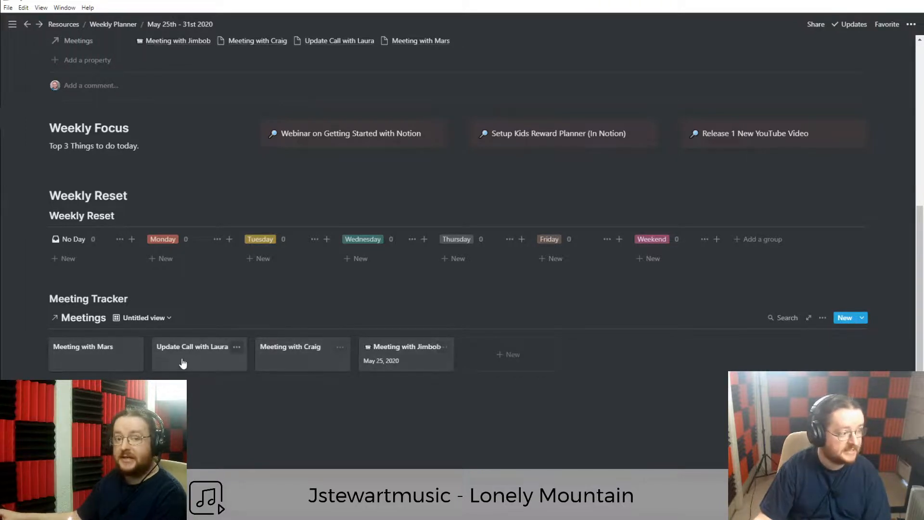
scroll(175, 373, "up", 5)
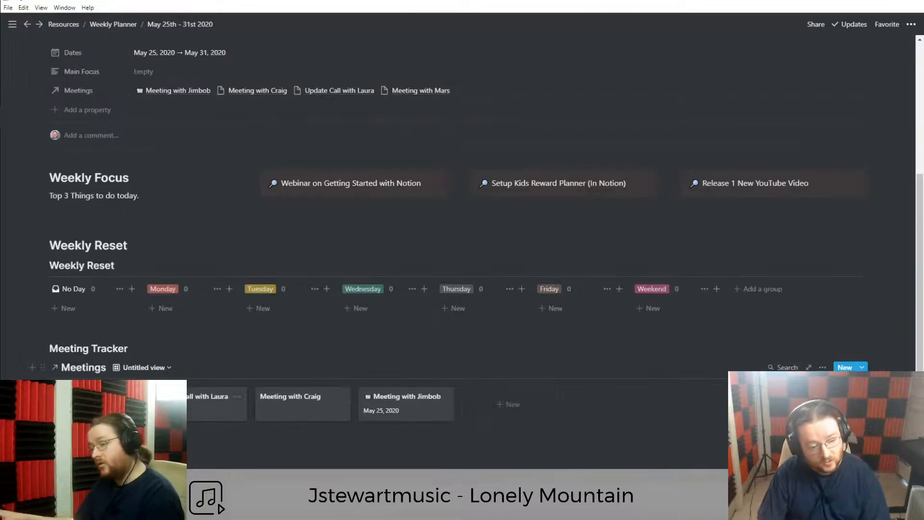
left_click(118, 30)
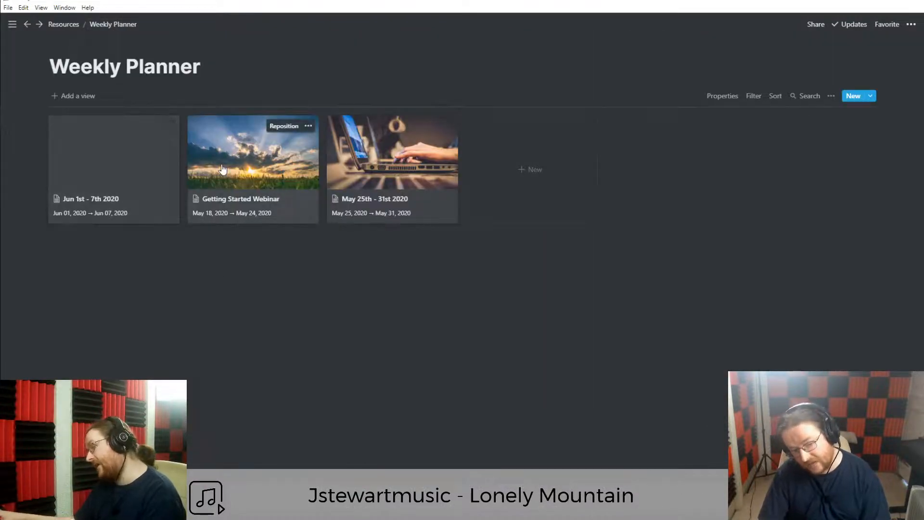
Create a new meeting page and link it to the Getting Started Webinar week's Meetings.
left_click(250, 183)
left_click(381, 281)
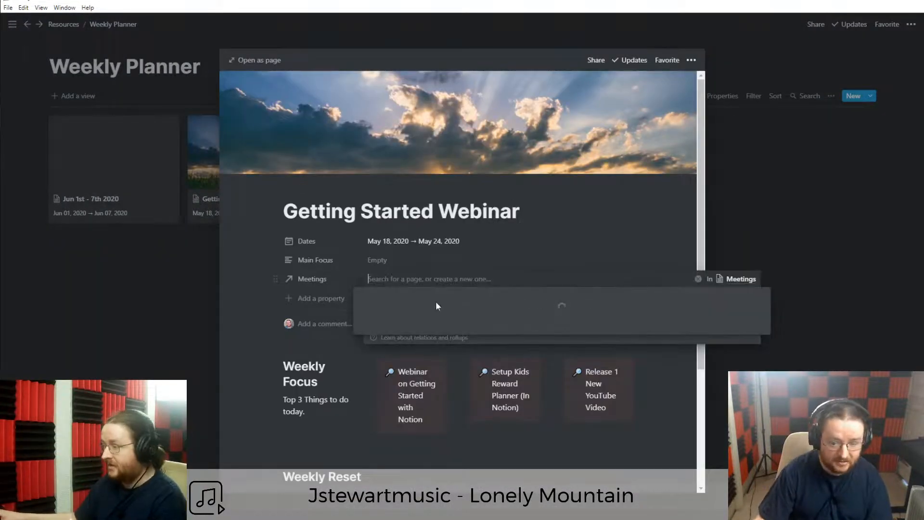
type("m")
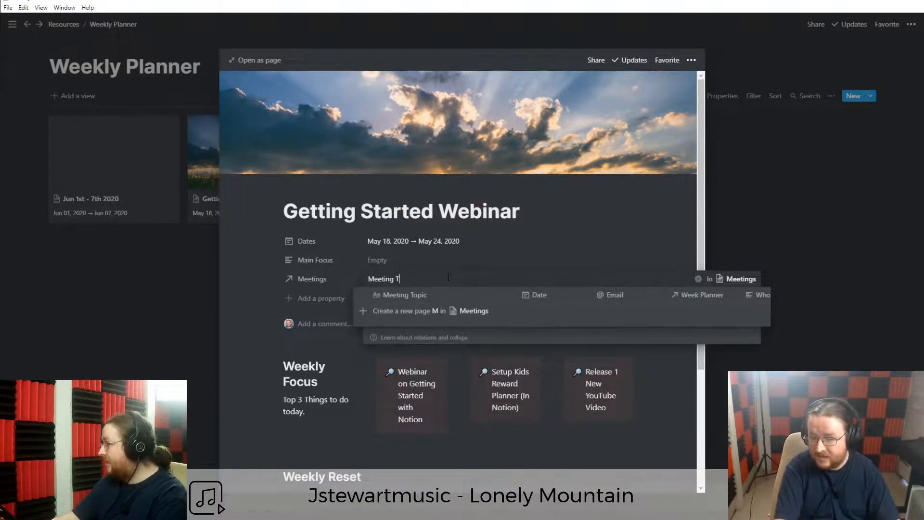
type("eeting Today")
key("ctrl+a")
key("BackSpace")
type("Meeting wi")
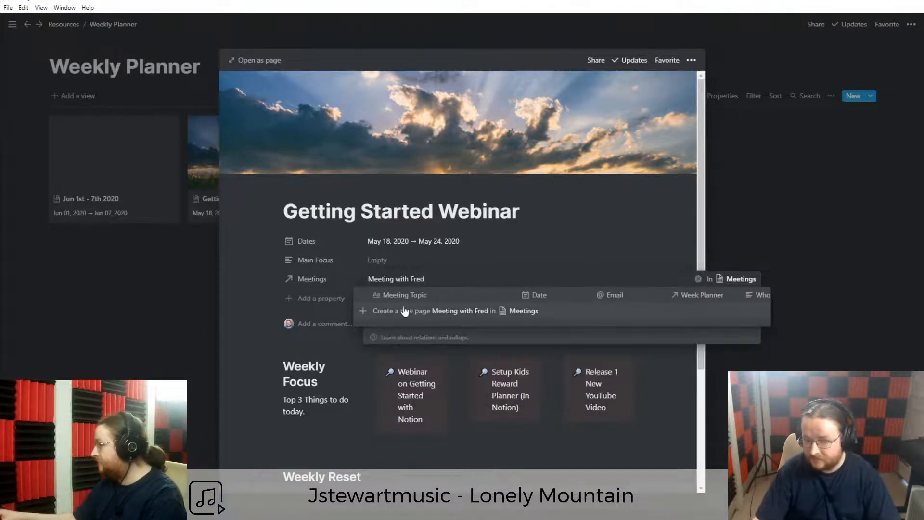
left_click(421, 310)
left_click(276, 283)
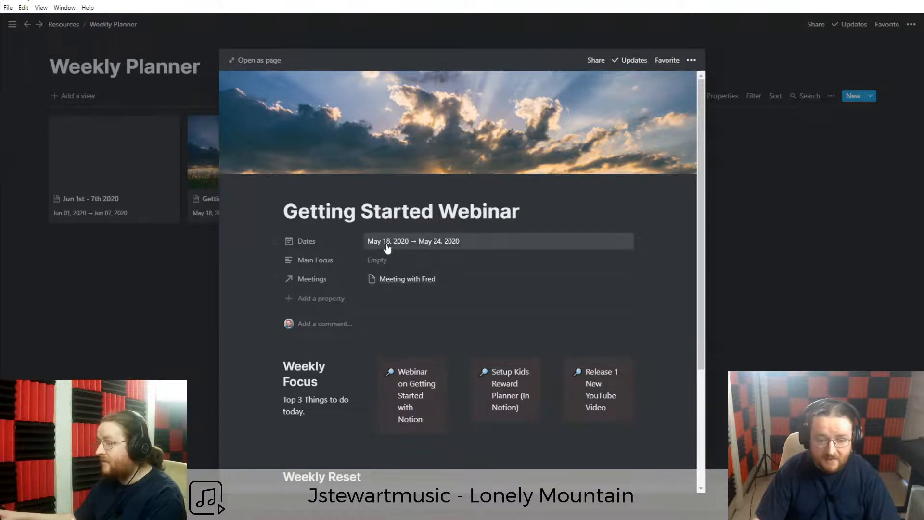
Set the new meeting's Date to May 17, 2020 and close its page.
left_click(391, 284)
left_click(427, 318)
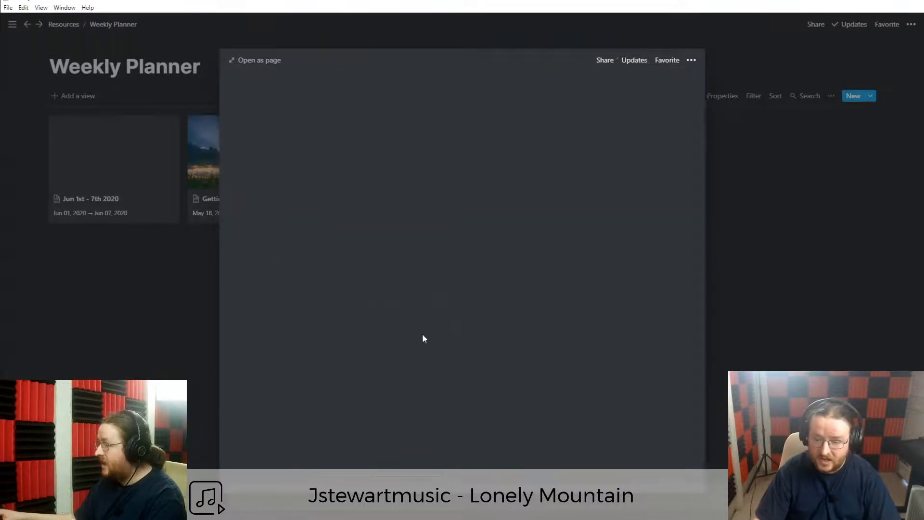
left_click(377, 147)
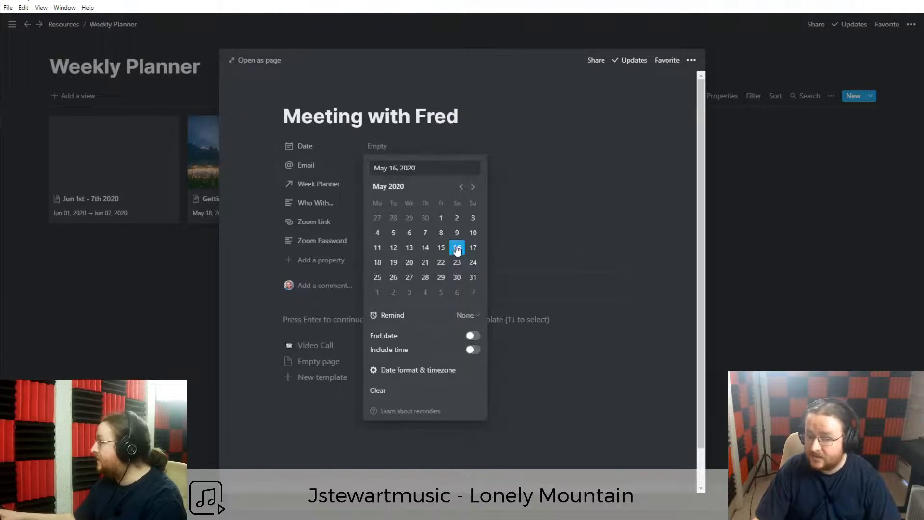
left_click(473, 248)
left_click(239, 198)
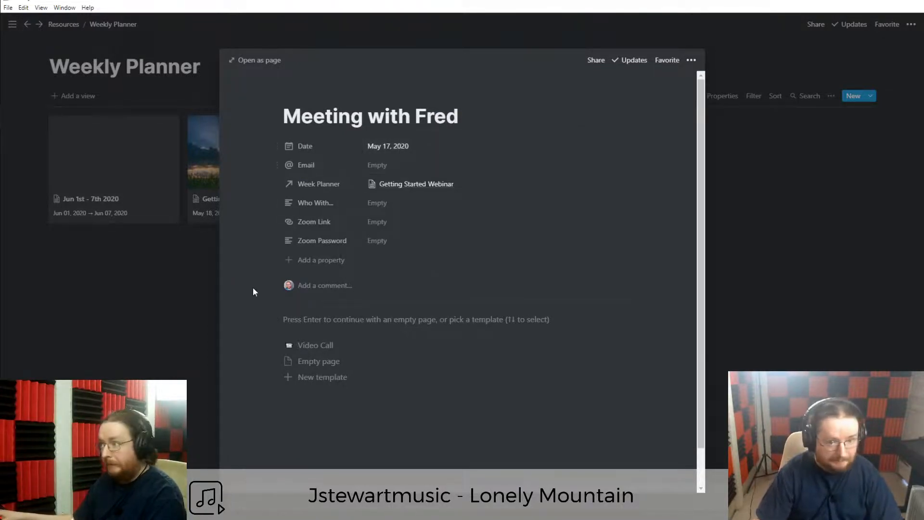
left_click(179, 291)
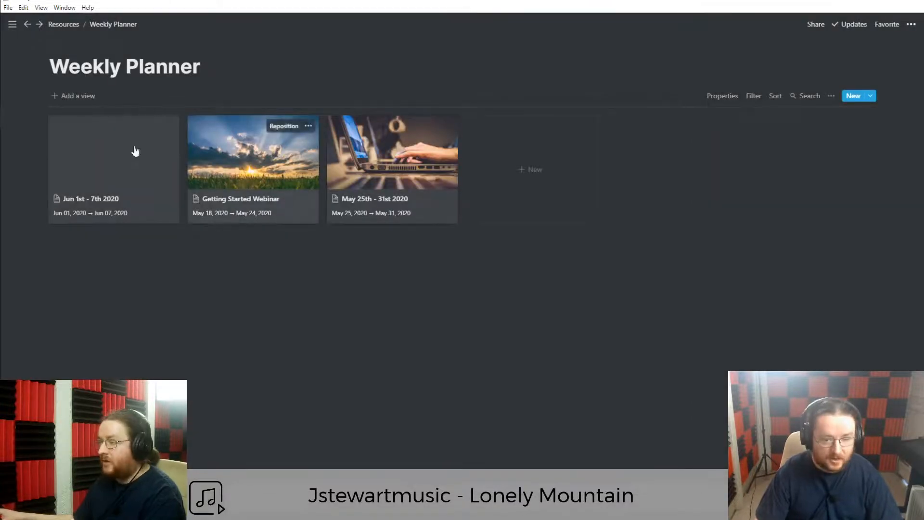
From Control Room, open the May 25th - 31st 2020 week as a full page.
left_click(12, 24)
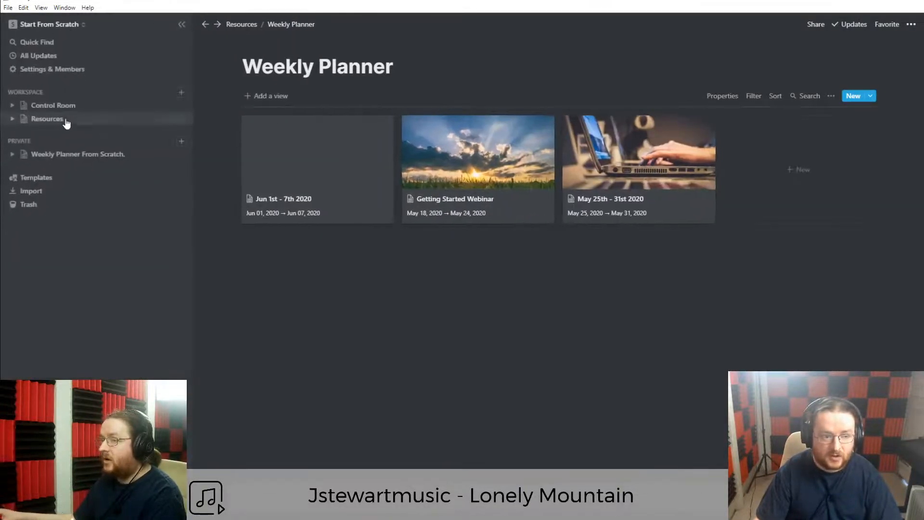
left_click(67, 106)
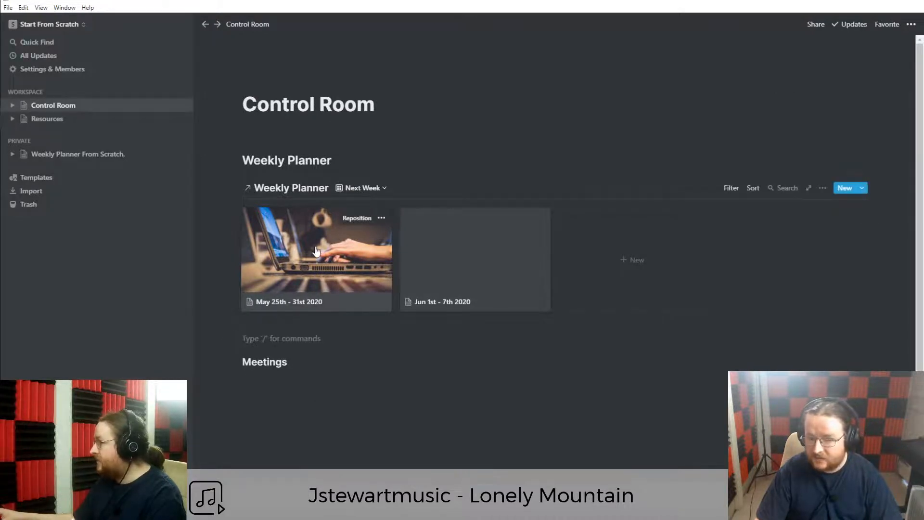
left_click(295, 271)
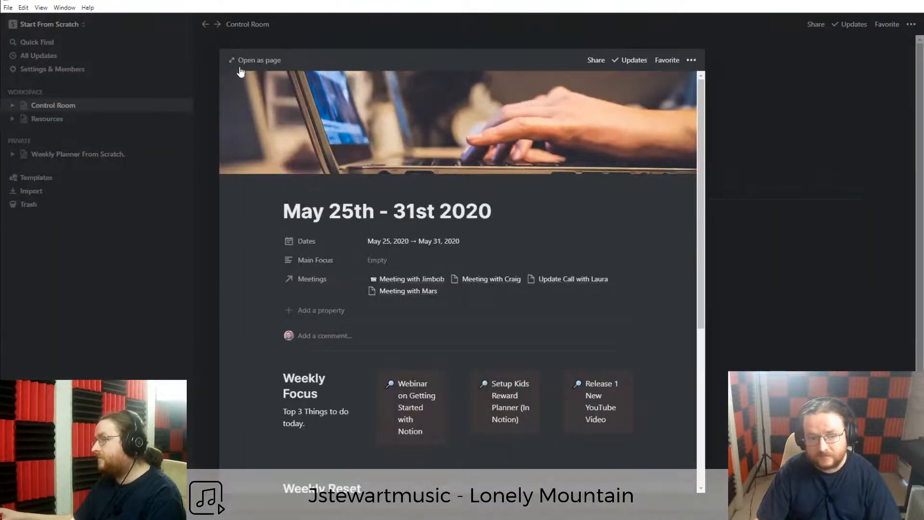
left_click(255, 61)
Hide the sidebar, review the week page, and open the Meetings view options.
scroll(303, 333, "down", 6)
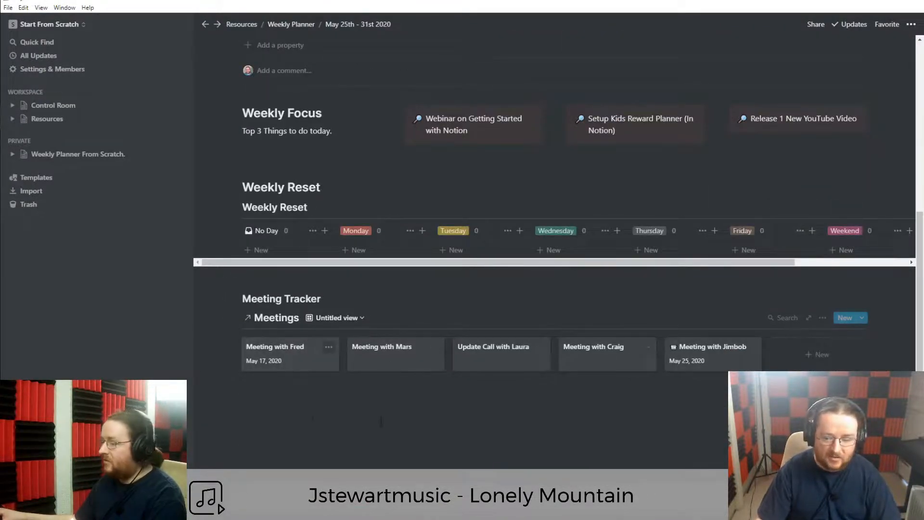
left_click(182, 25)
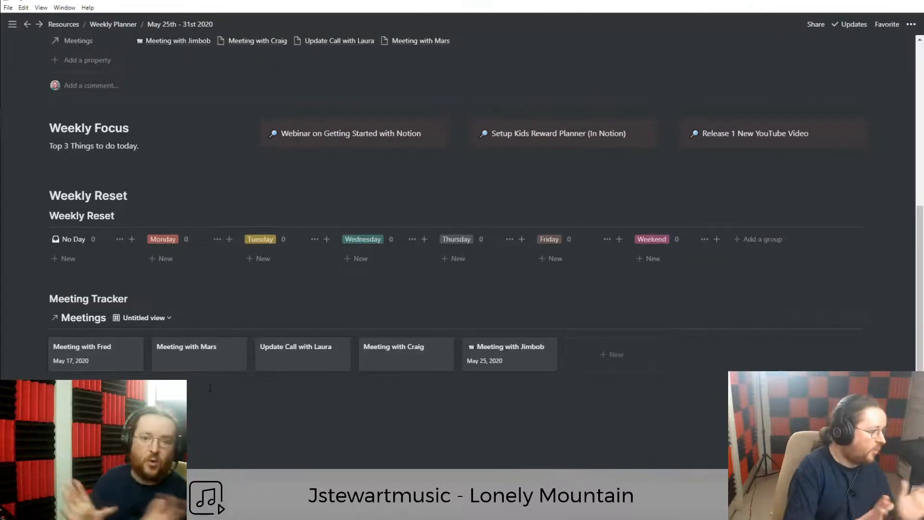
scroll(210, 388, "up", 5)
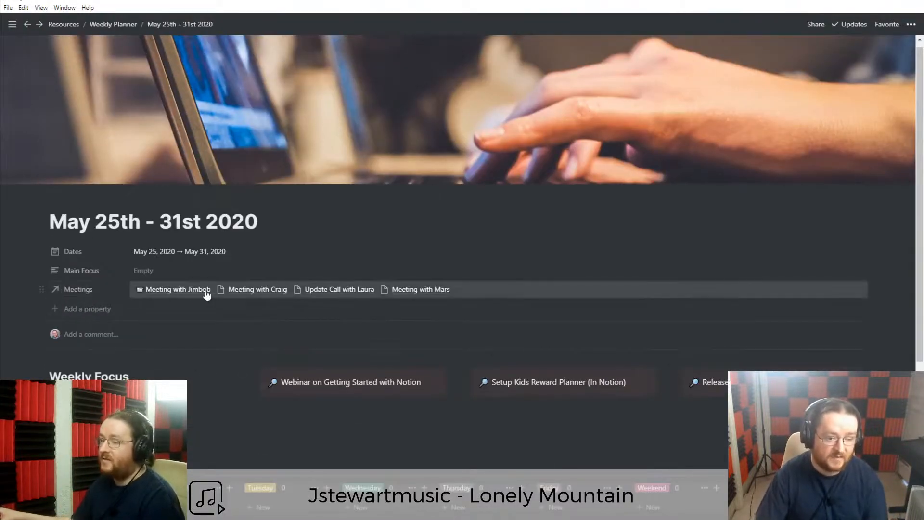
triple_click(124, 219)
triple_click(185, 220)
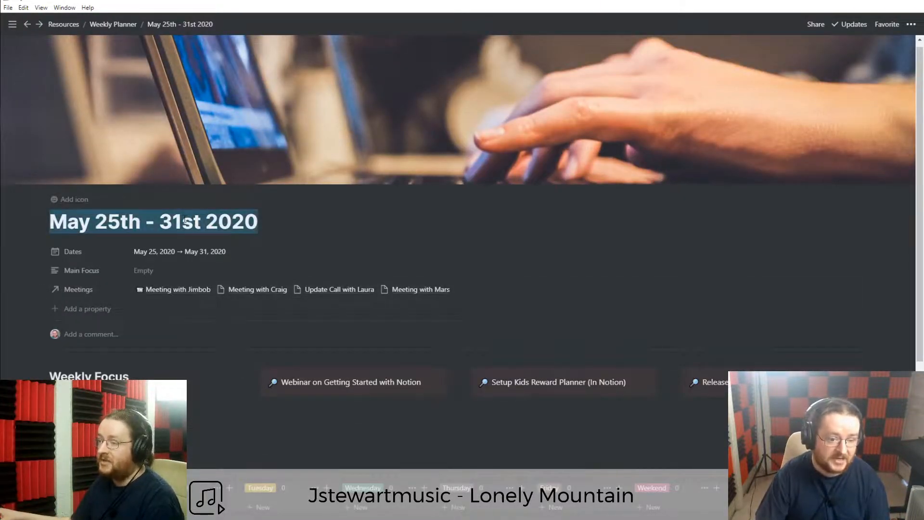
triple_click(244, 221)
left_click(245, 220)
scroll(245, 222, "down", 5)
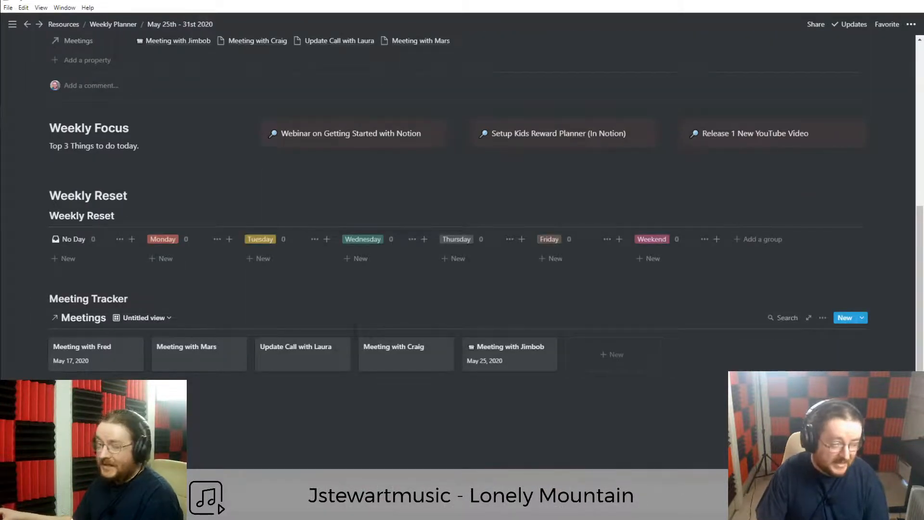
left_click(822, 318)
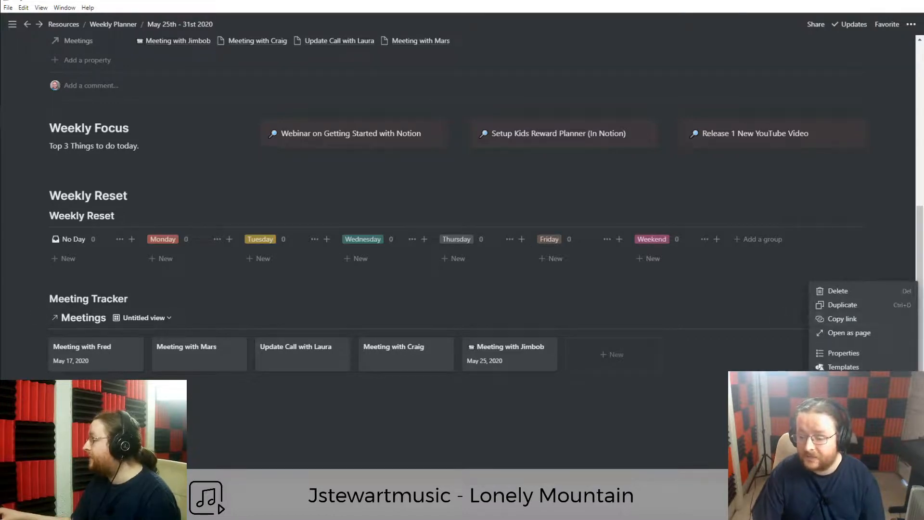
Filter the Meetings view to Week Planner contains May 25th - 31st 2020.
left_click(837, 380)
left_click(704, 420)
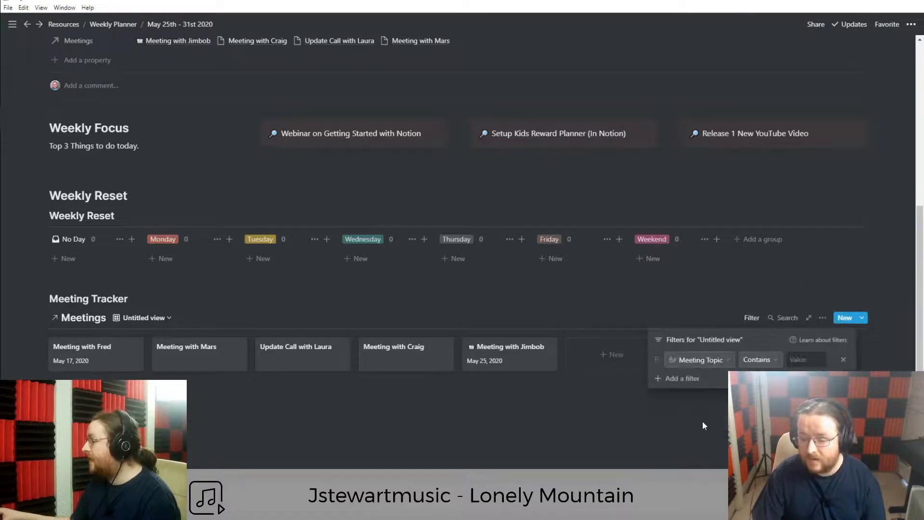
left_click(704, 362)
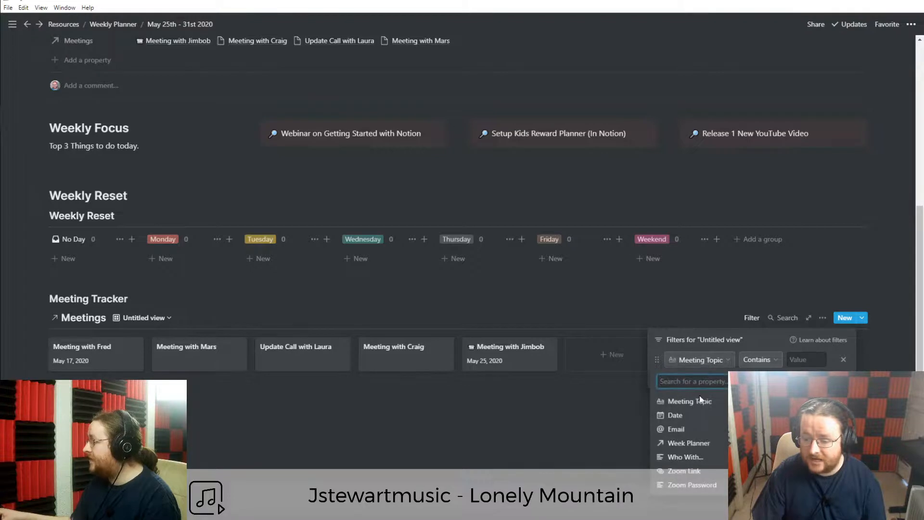
left_click(689, 444)
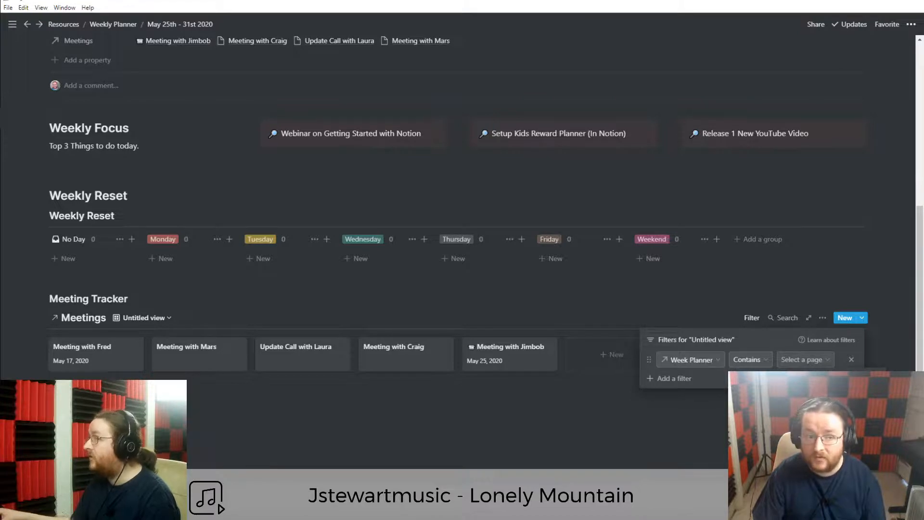
left_click(796, 409)
left_click(342, 428)
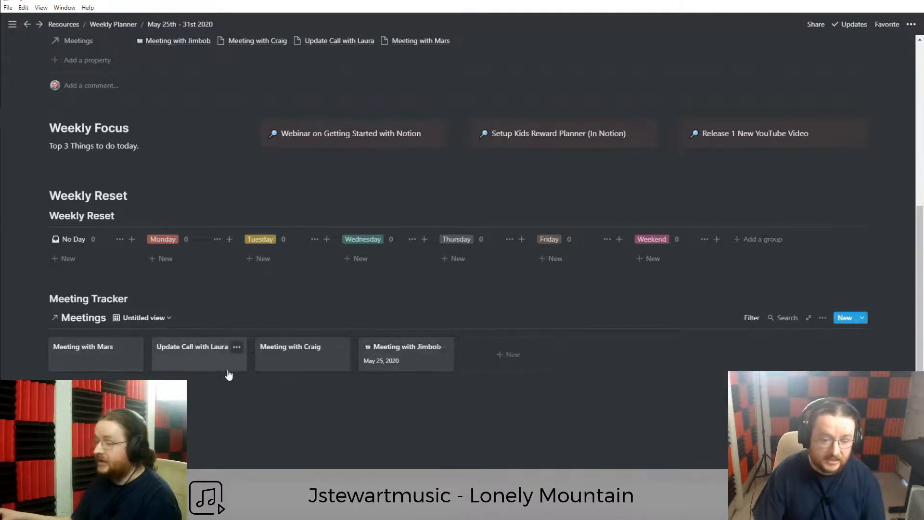
Delete the extra untitled Meetings view and add a blank line above Meeting Tracker.
left_click(304, 359)
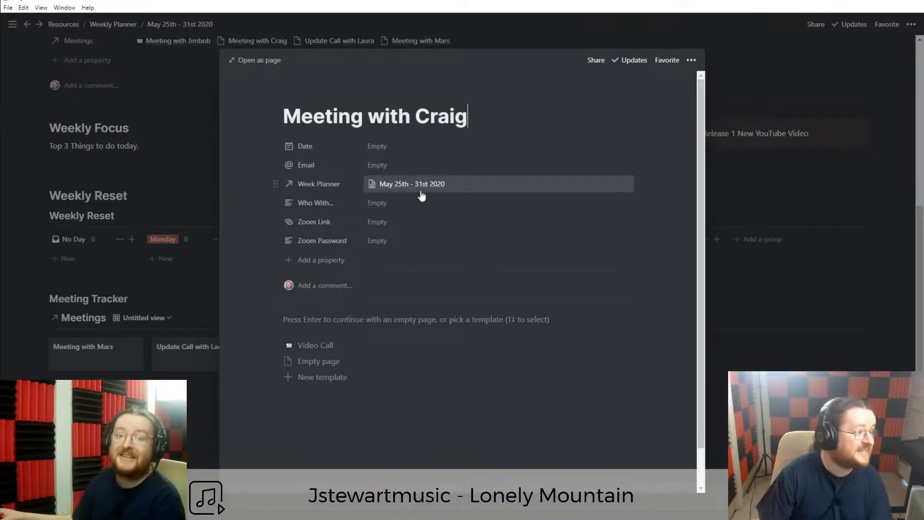
left_click(195, 435)
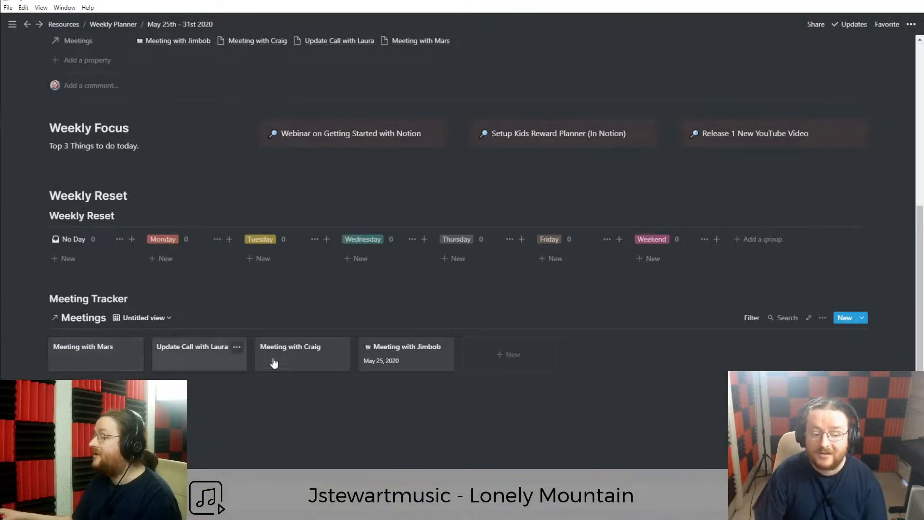
left_click(143, 317)
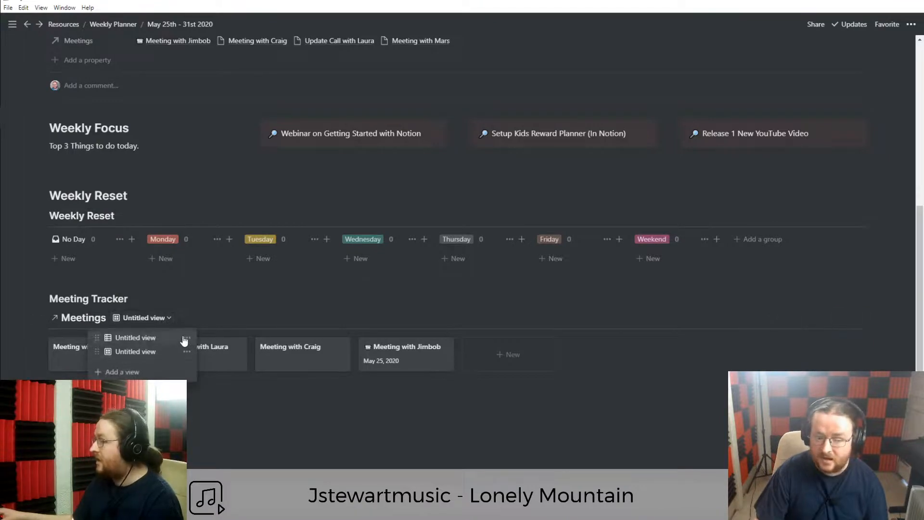
left_click(187, 338)
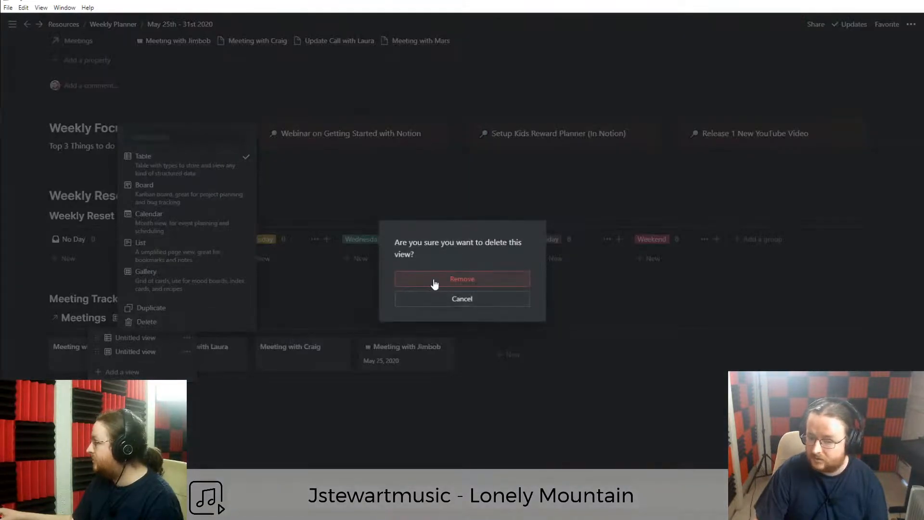
left_click(464, 284)
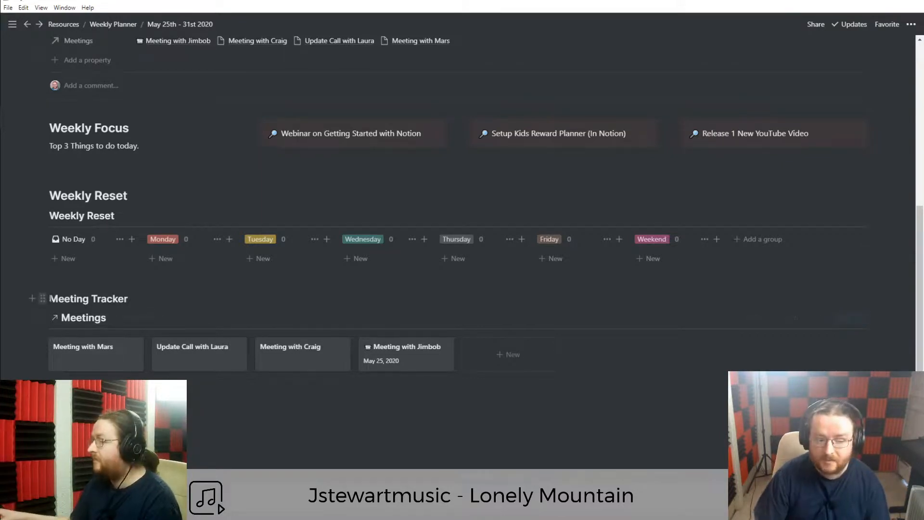
key("Return")
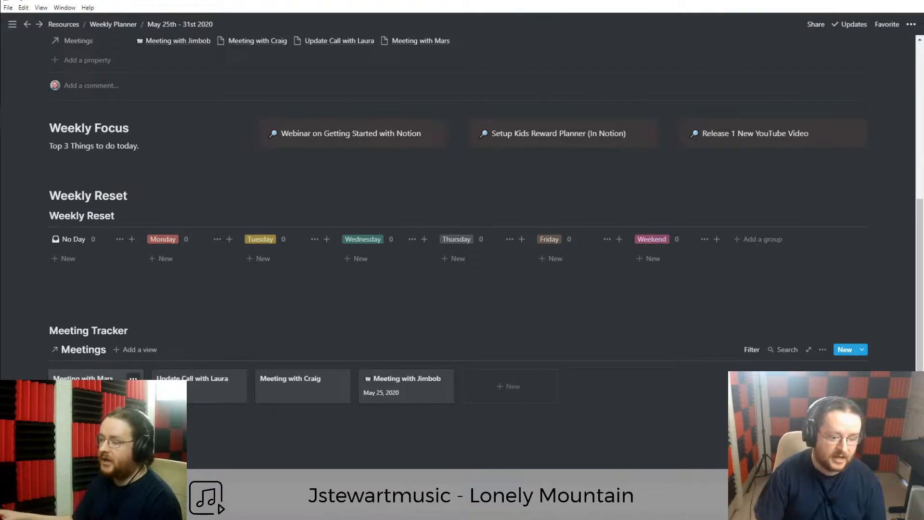
Date Meeting with Mars May 26, 2020.
left_click(97, 389)
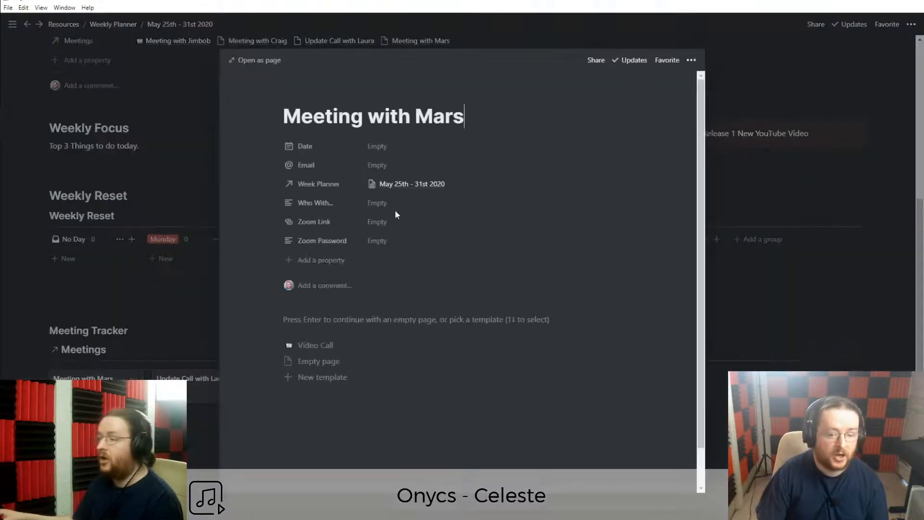
left_click(389, 148)
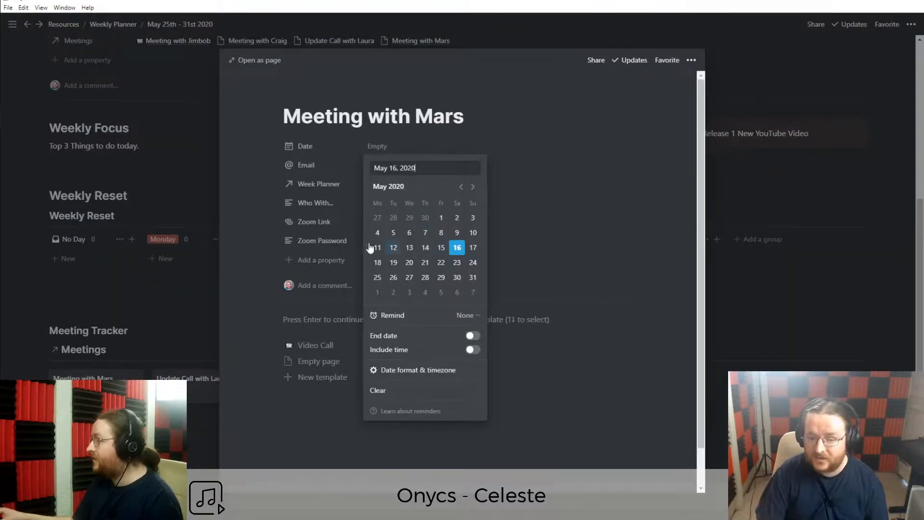
left_click(393, 277)
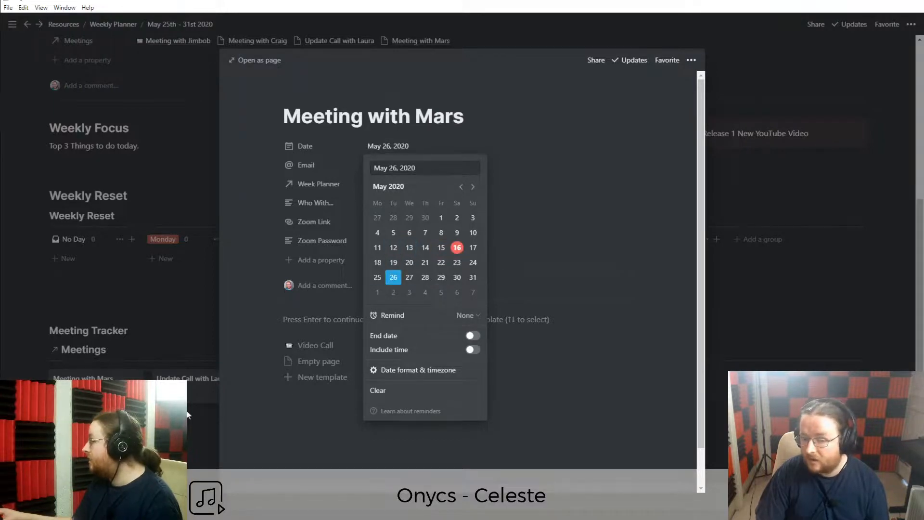
left_click(214, 408)
left_click(212, 408)
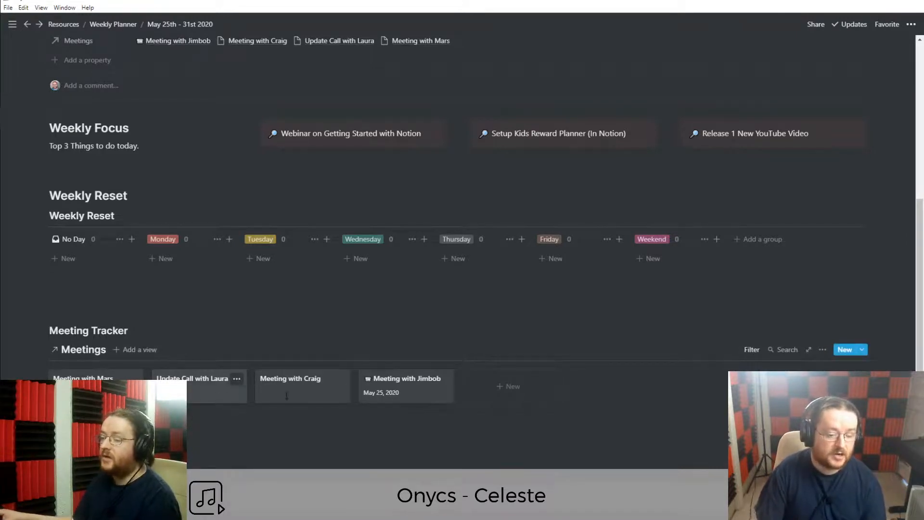
Date the update call meeting May 27, 2020 via the card's Date property.
right_click(192, 391)
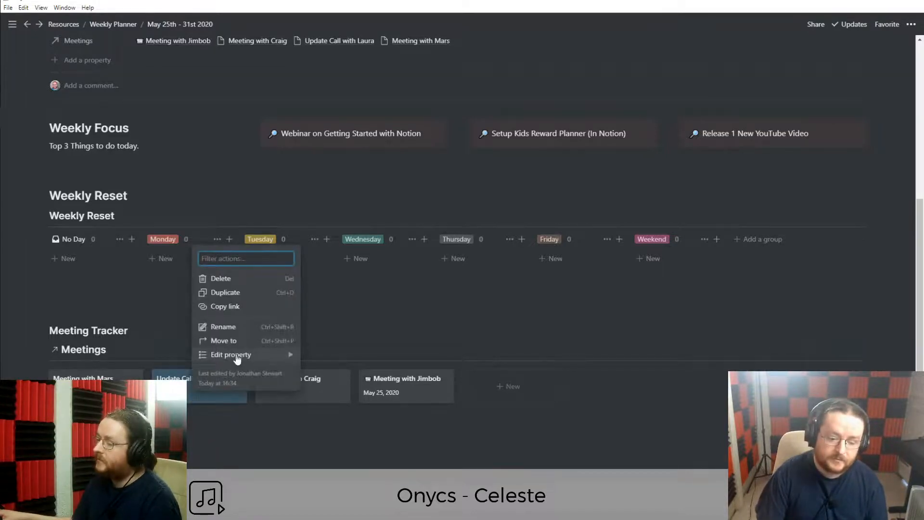
mouse_move(237, 359)
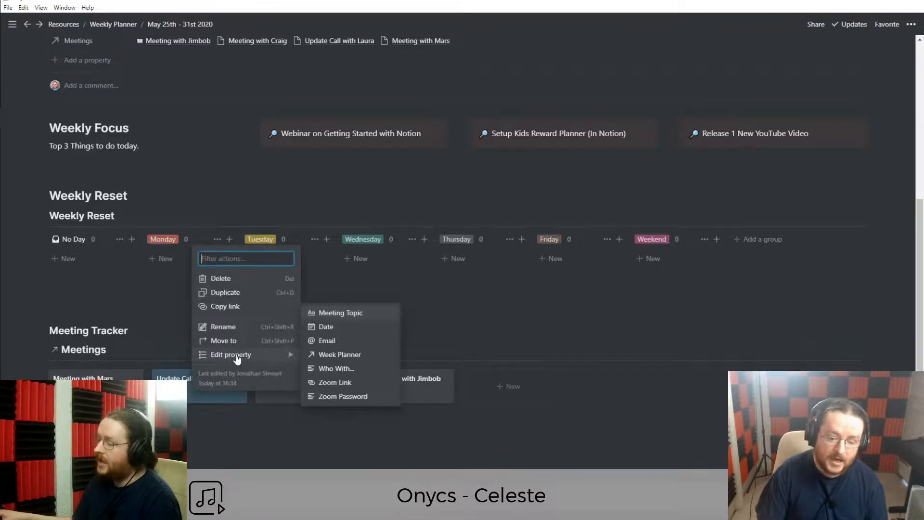
left_click(337, 327)
left_click(238, 247)
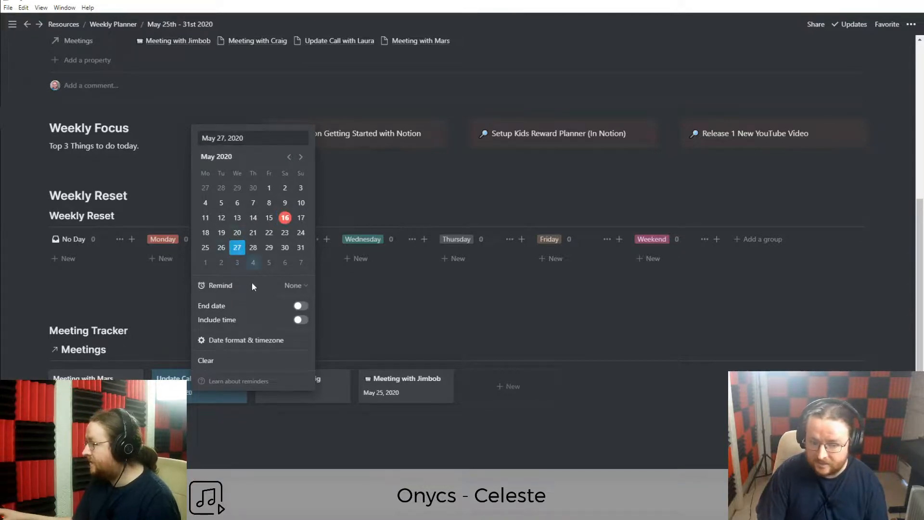
left_click(255, 455)
Date the remaining meeting card May 28, 2020 via its Date property.
right_click(300, 394)
mouse_move(319, 356)
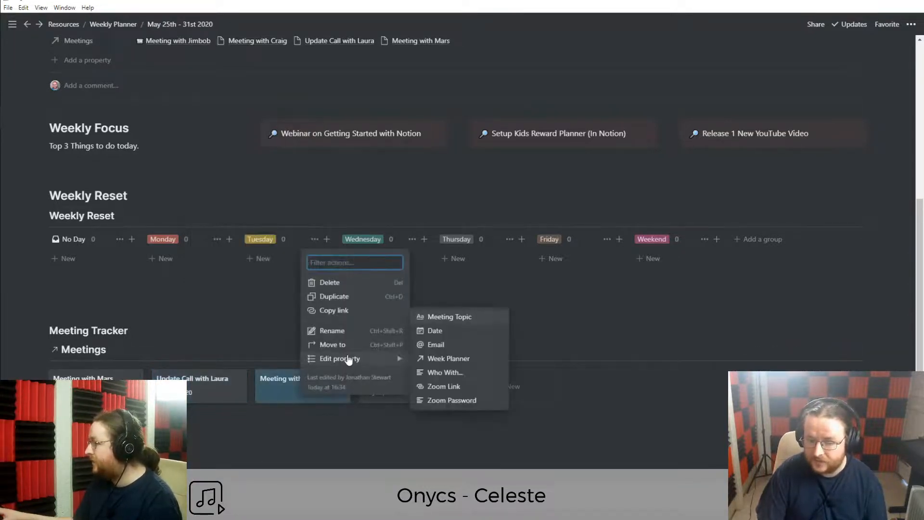
left_click(293, 434)
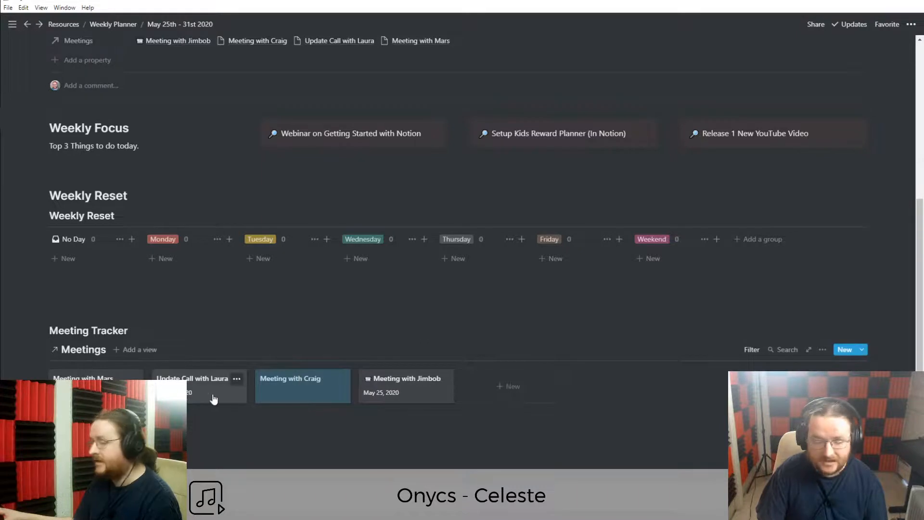
right_click(281, 397)
mouse_move(332, 357)
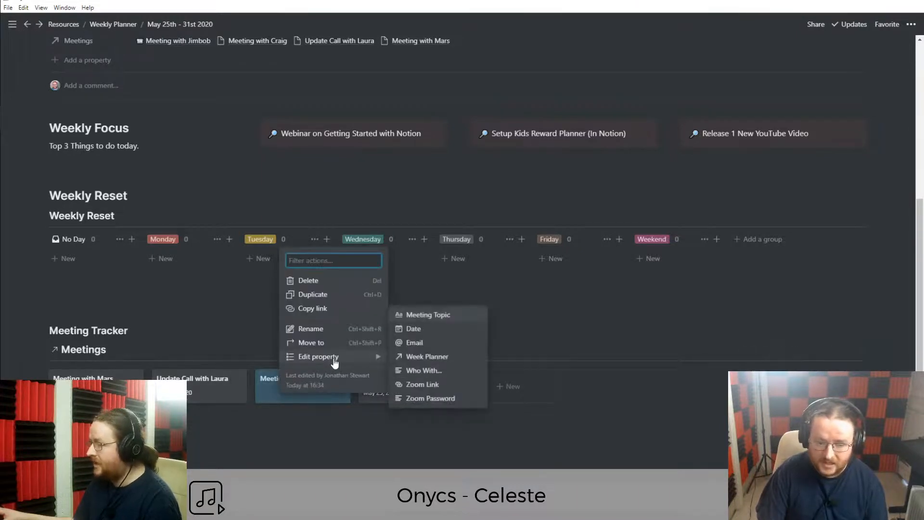
left_click(419, 330)
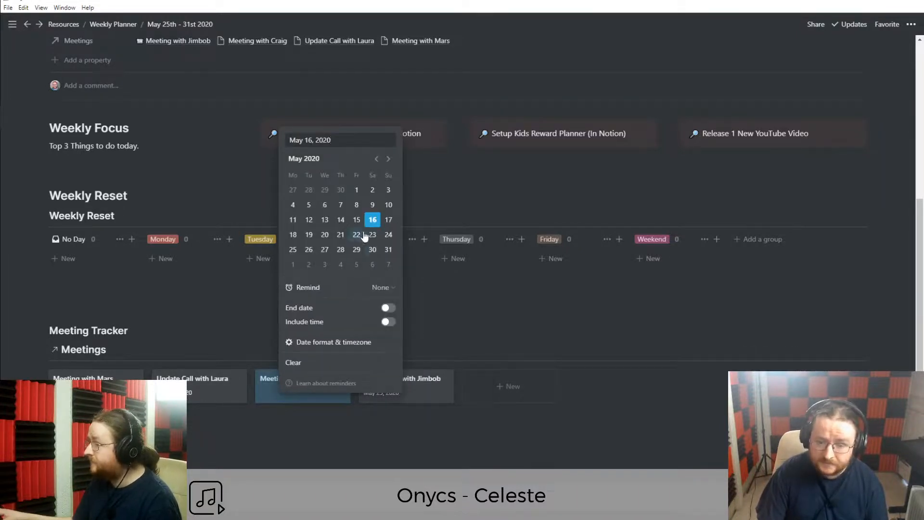
left_click(340, 249)
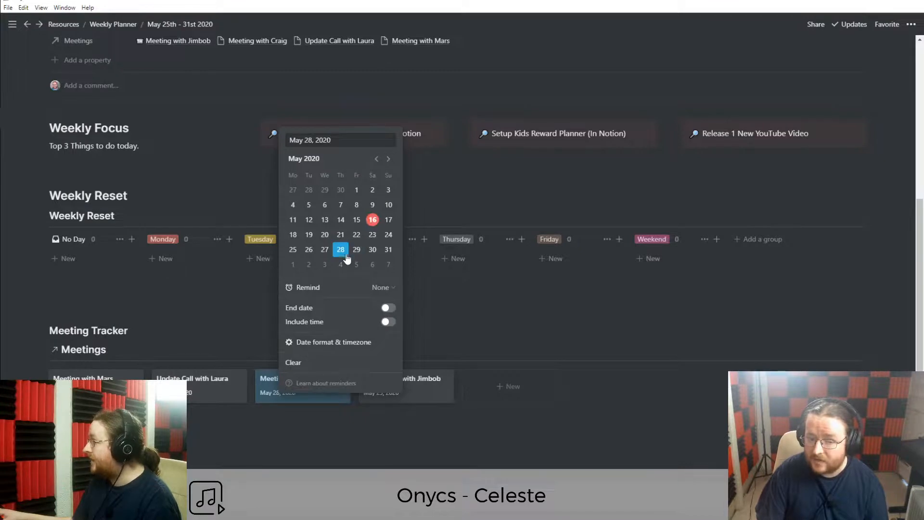
left_click(305, 435)
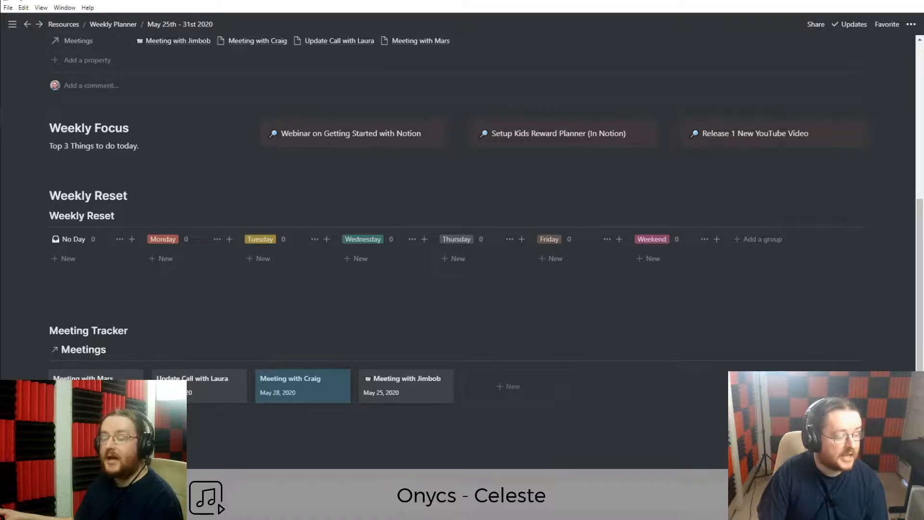
Add a calendar view named 'Calendar View' to the Meetings database.
left_click(146, 351)
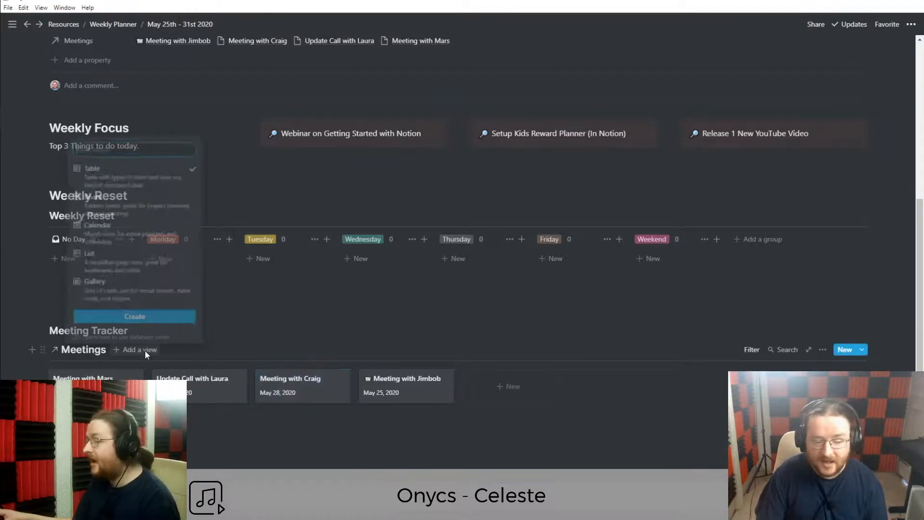
left_click(113, 228)
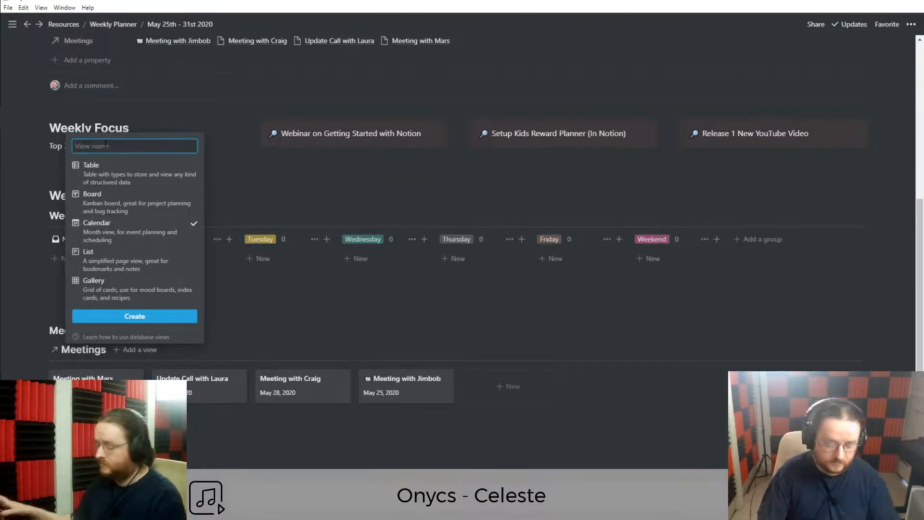
type("Calendar View")
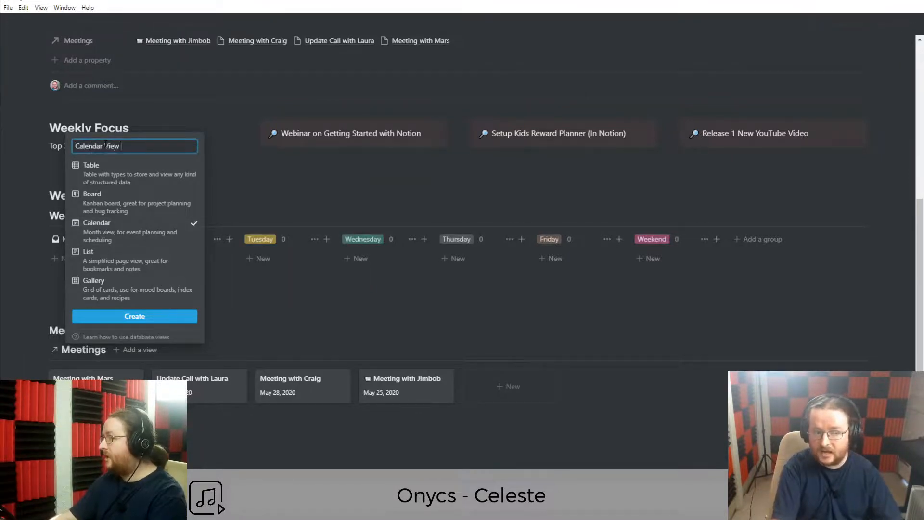
key("Return")
scroll(187, 429, "down", 5)
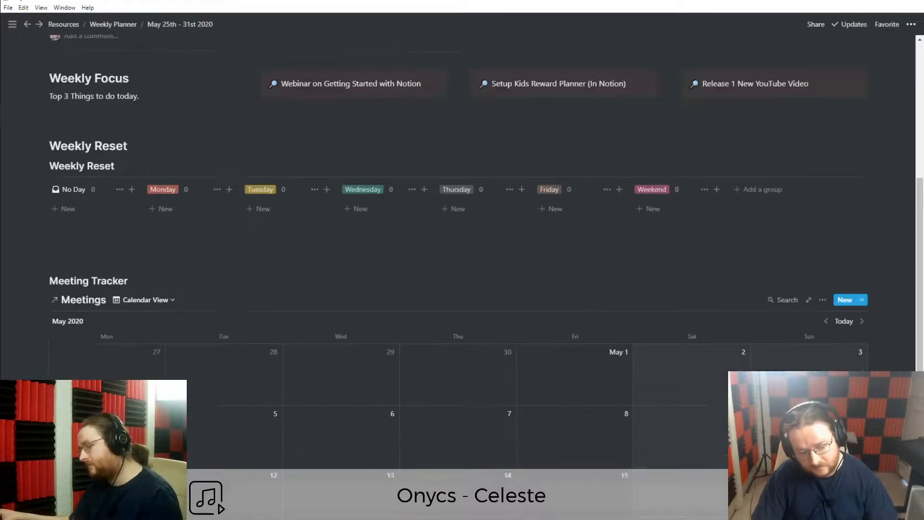
scroll(187, 429, "up", 1)
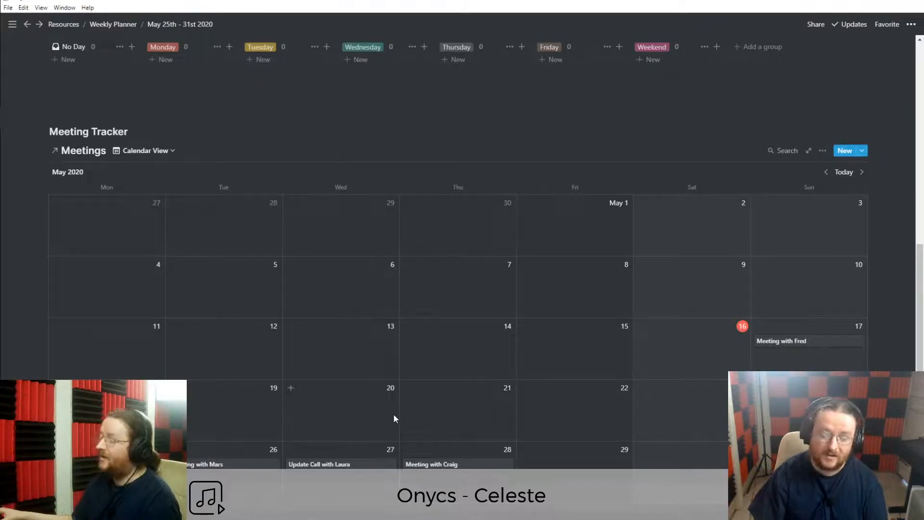
scroll(126, 258, "up", 1)
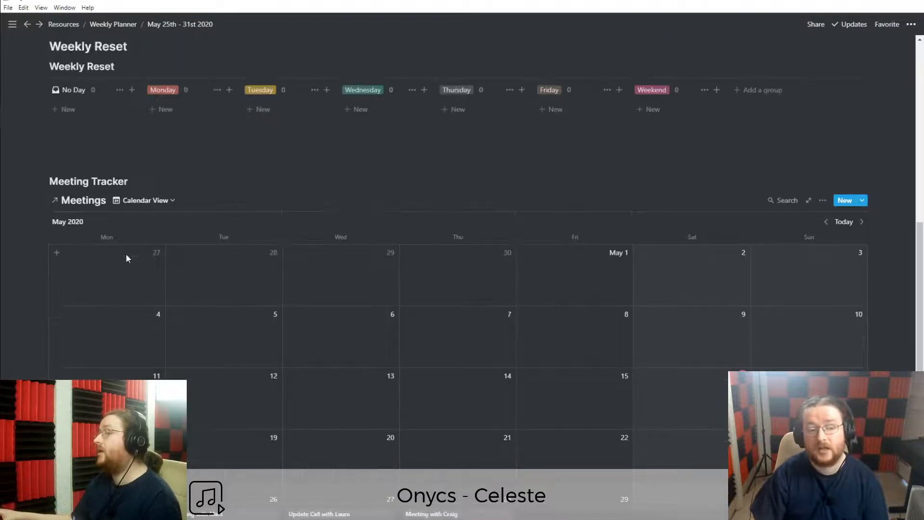
Filter the Calendar View to Week Planner contains May 25th - 31st 2020.
left_click(822, 200)
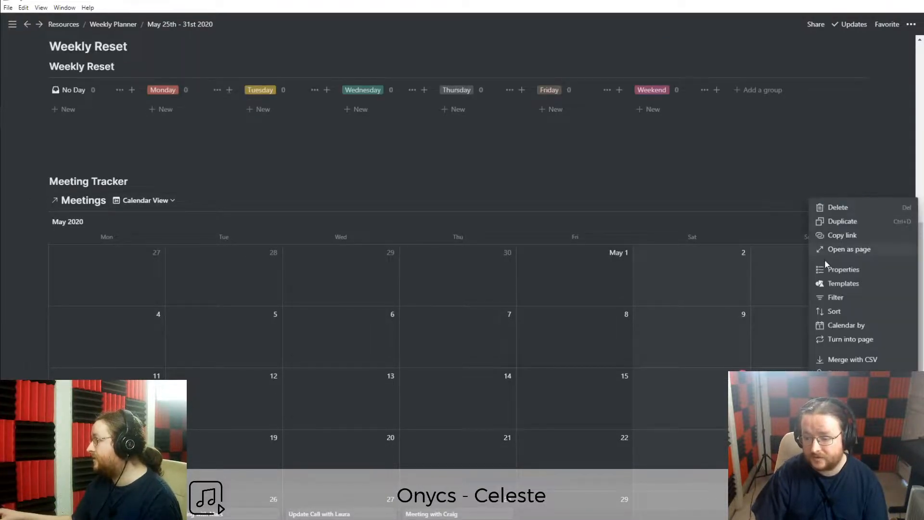
left_click(846, 298)
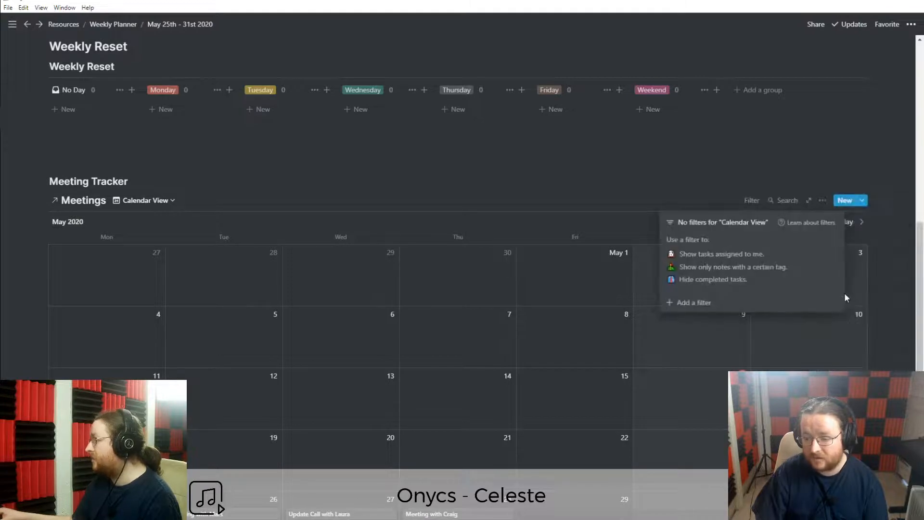
left_click(706, 302)
left_click(698, 242)
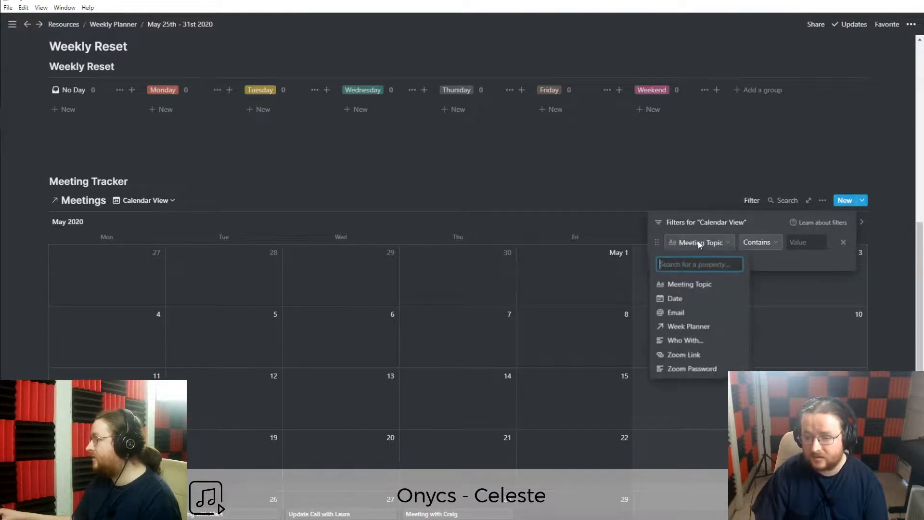
left_click(693, 326)
left_click(803, 243)
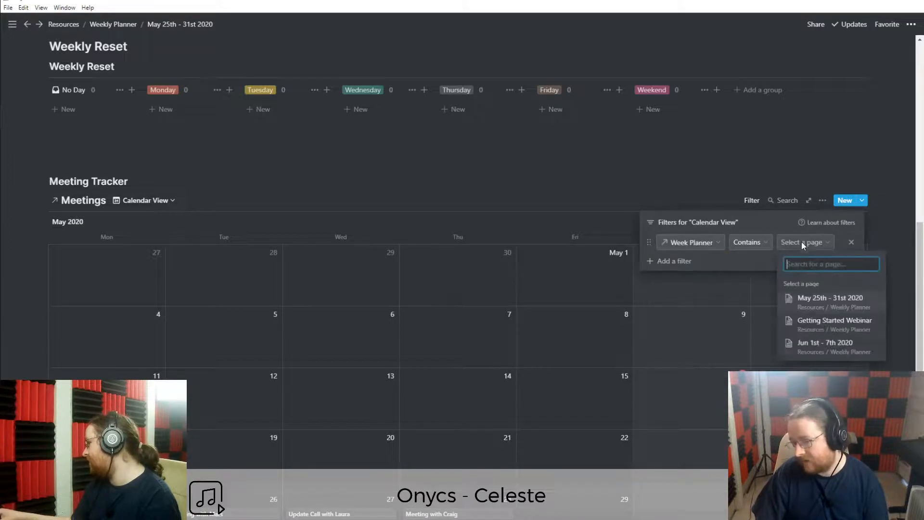
left_click(814, 303)
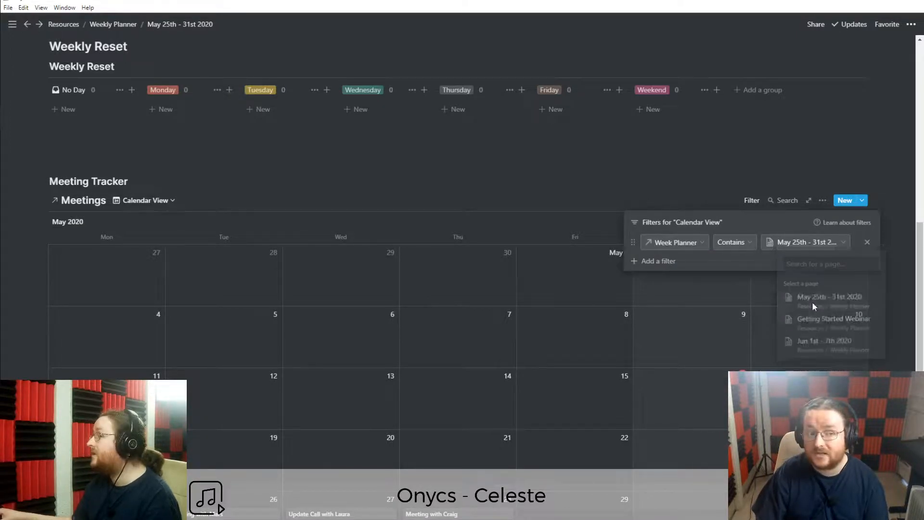
left_click(509, 177)
scroll(281, 326, "down", 2)
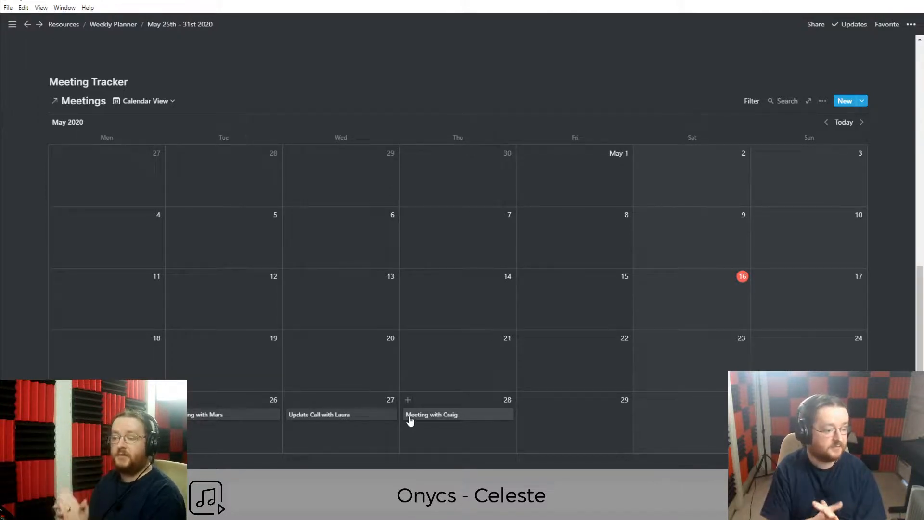
Switch Meetings to the Untitled gallery view and delete the Calendar View.
left_click(153, 101)
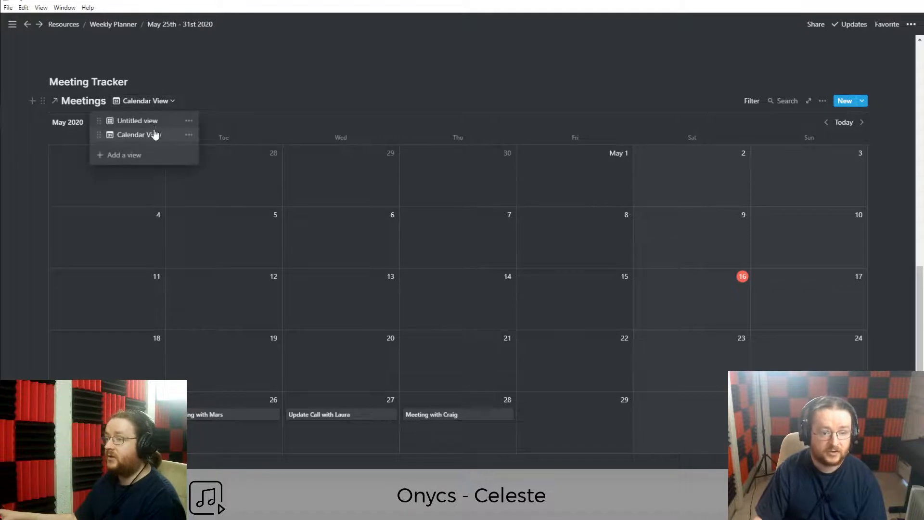
left_click(143, 126)
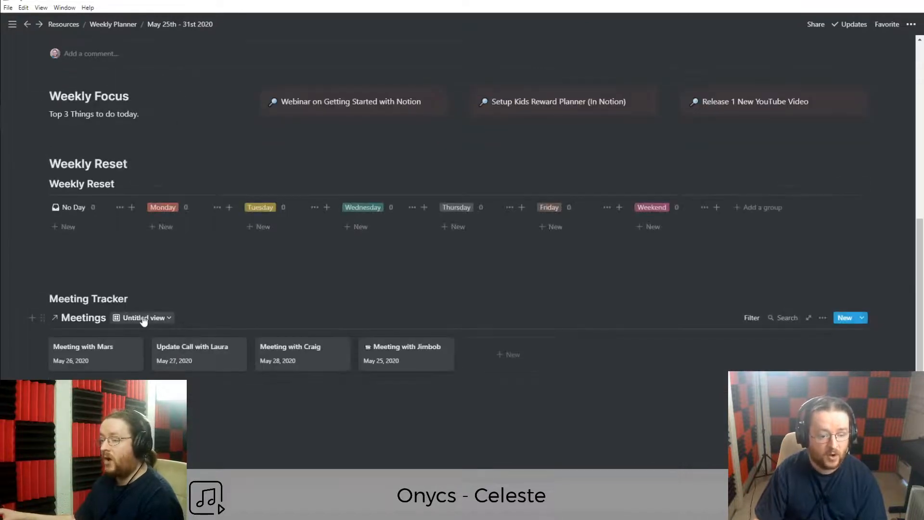
left_click(144, 318)
left_click(187, 351)
left_click(171, 337)
left_click(462, 285)
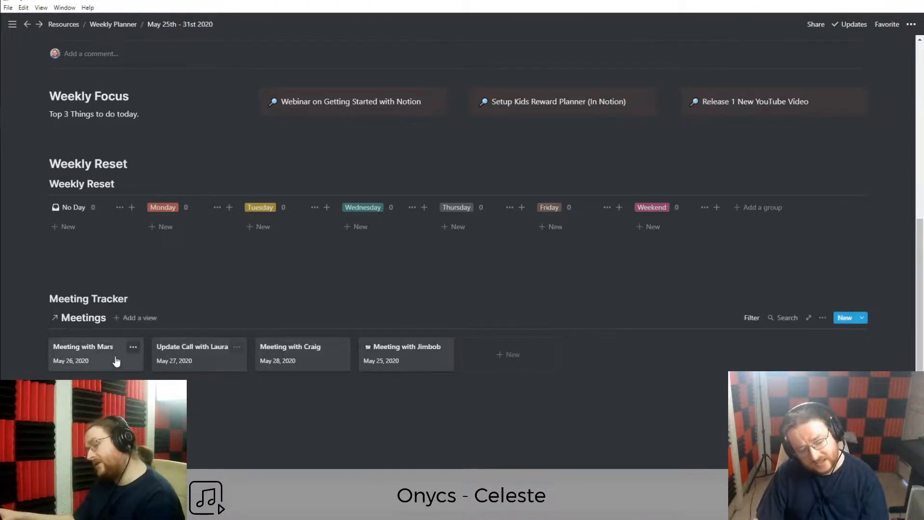
Select the Meeting Tracker heading and Meetings database blocks on the week page.
scroll(98, 364, "up", 6)
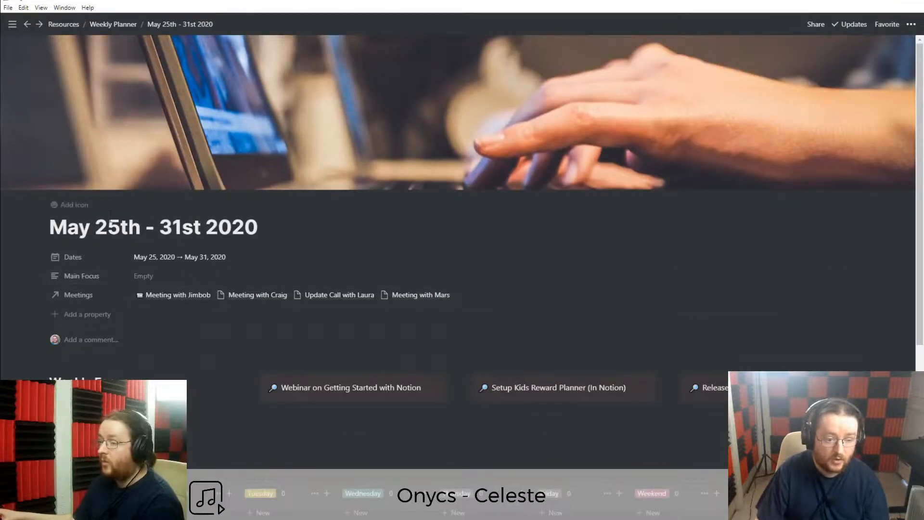
triple_click(150, 226)
left_click(154, 228)
scroll(217, 311, "down", 5)
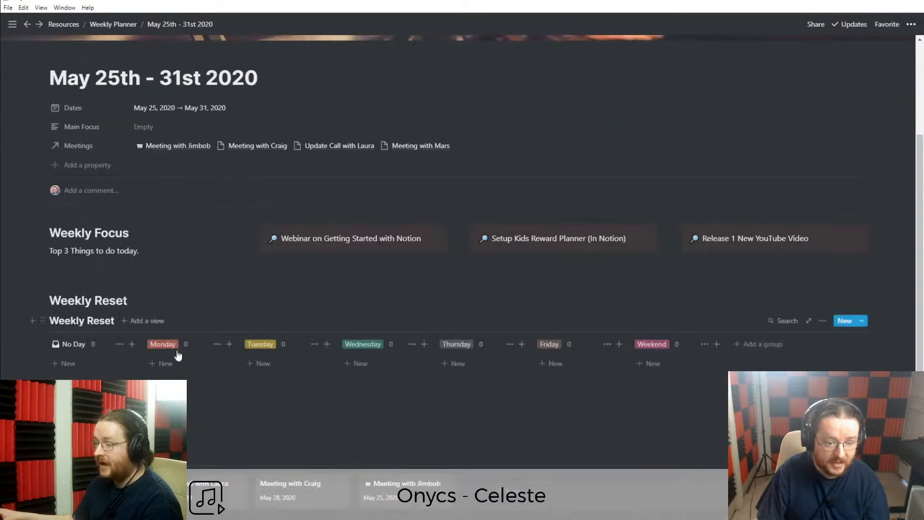
scroll(189, 409, "up", 2)
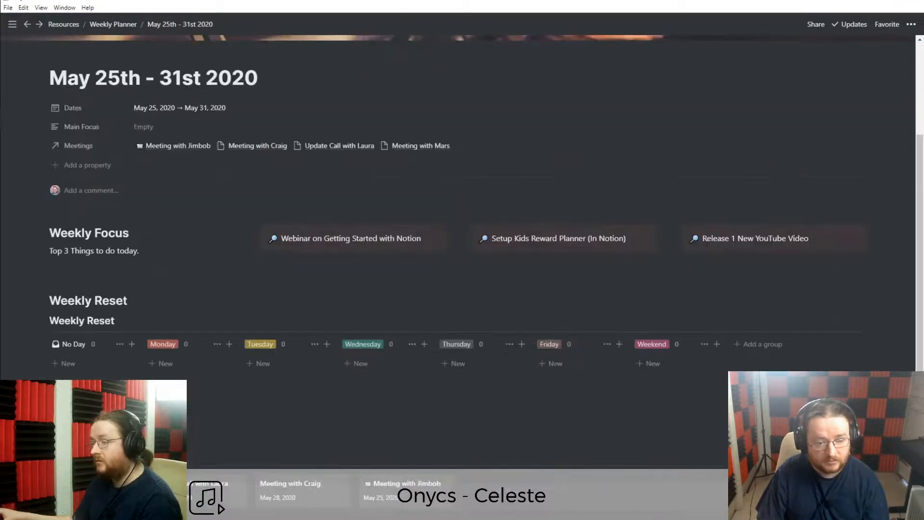
scroll(190, 409, "down", 1)
scroll(145, 385, "down", 1)
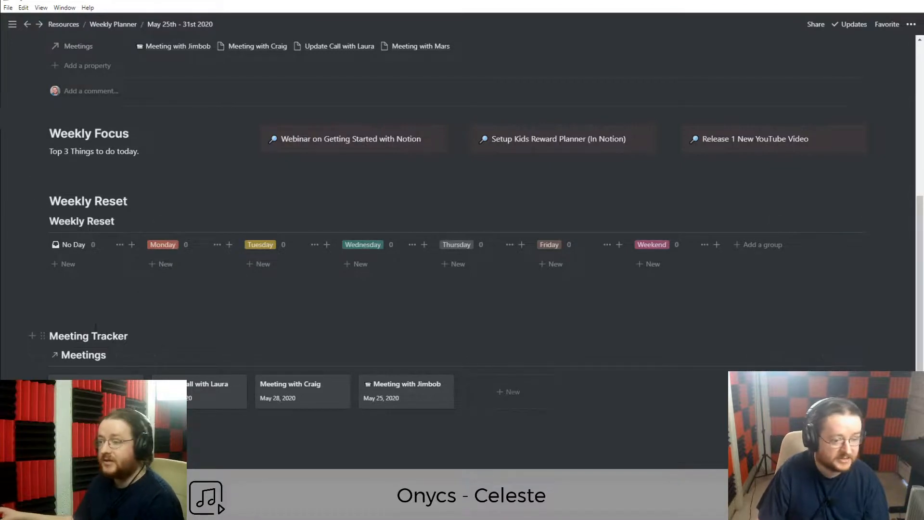
left_click_drag(49, 312, 112, 376)
left_click(115, 426)
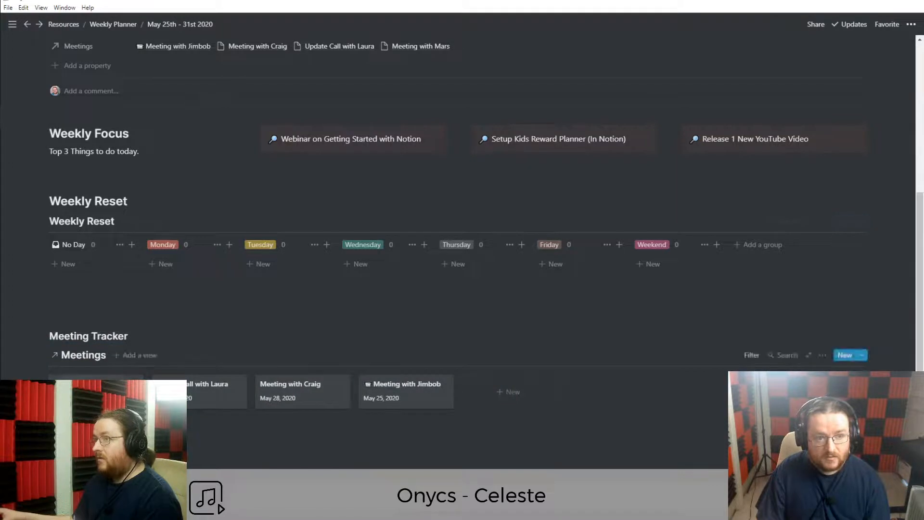
left_click_drag(116, 426, 111, 337)
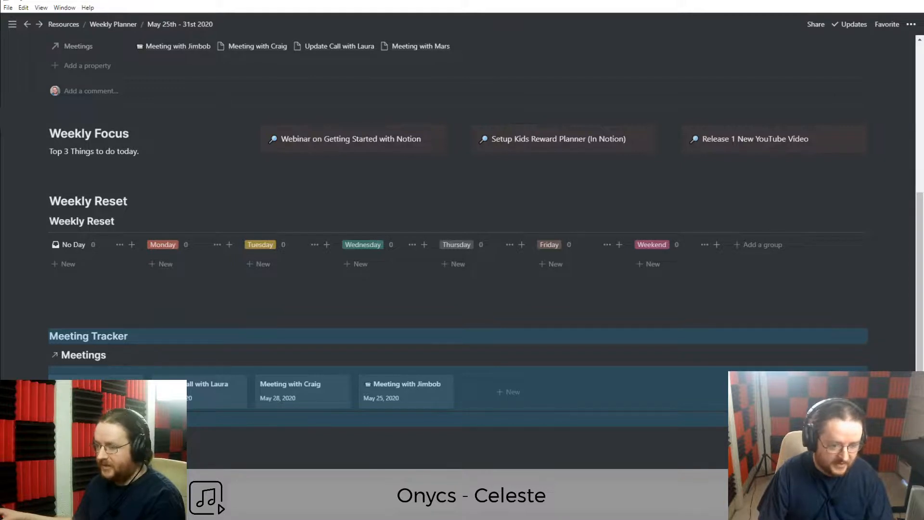
Return to the Weekly Planner and open the New Week template for editing as a full page.
left_click(117, 26)
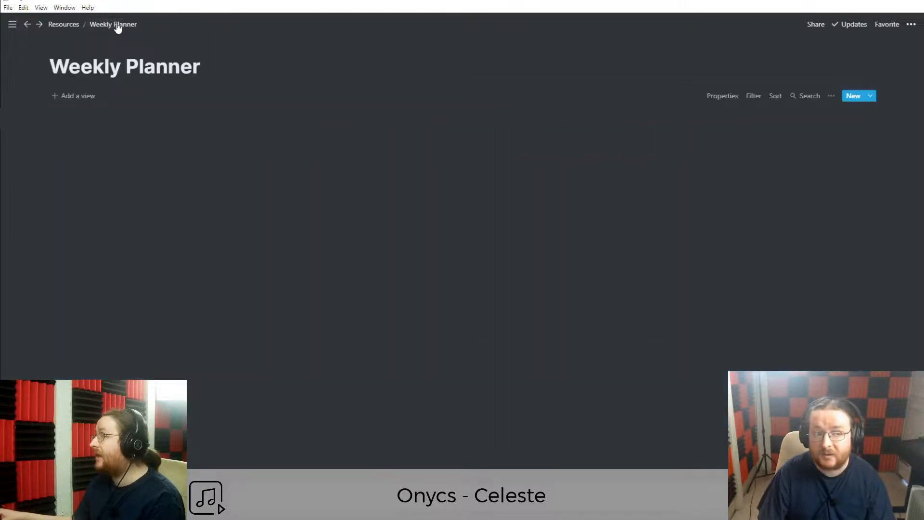
left_click(871, 99)
left_click(907, 117)
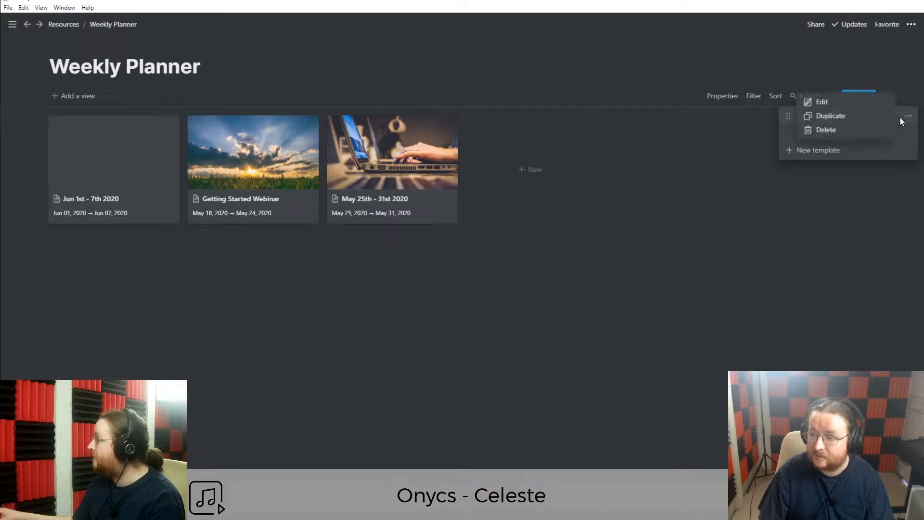
left_click(818, 104)
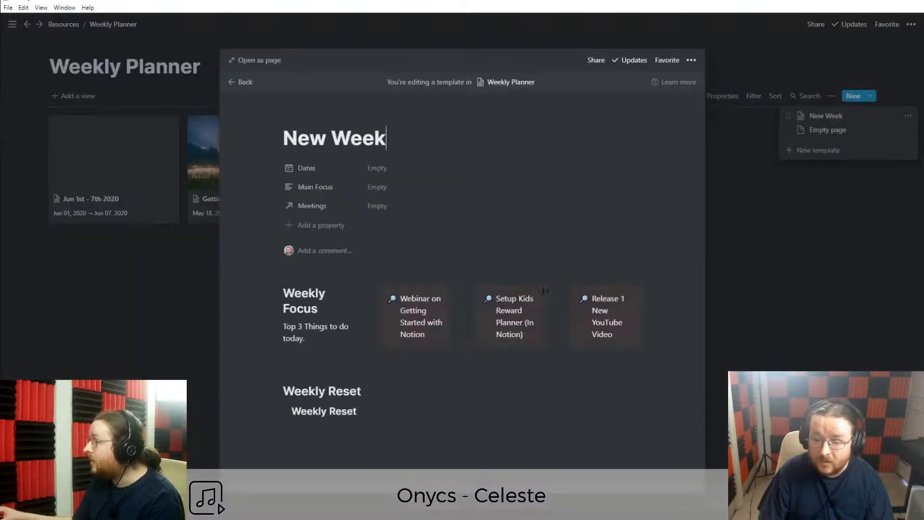
left_click(250, 61)
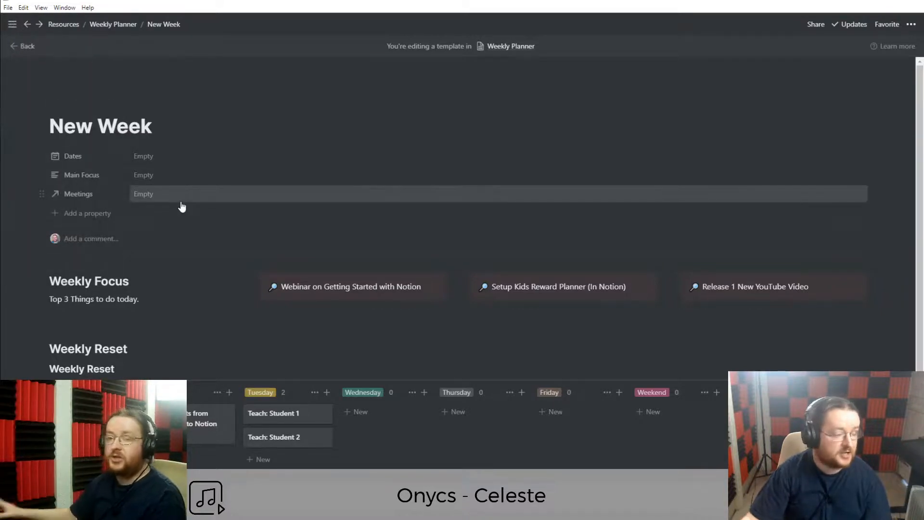
scroll(227, 318, "down", 2)
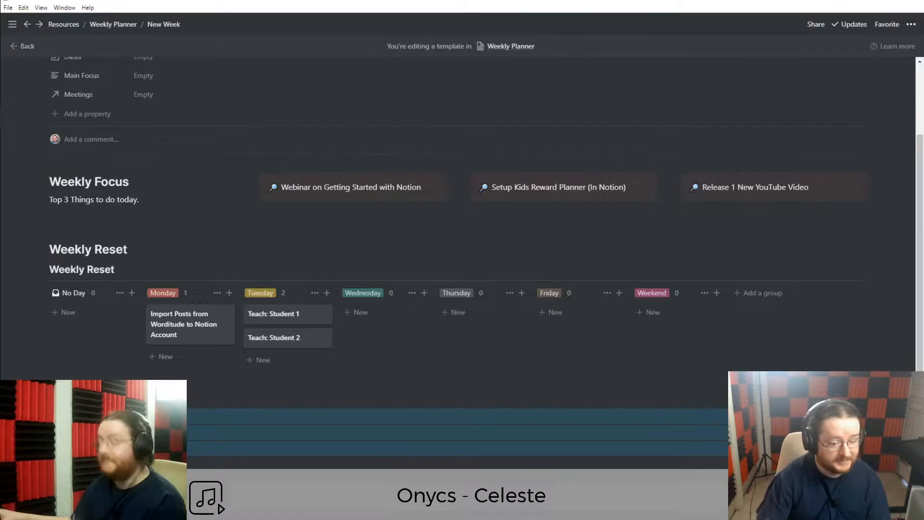
scroll(458, 216, "down", 2)
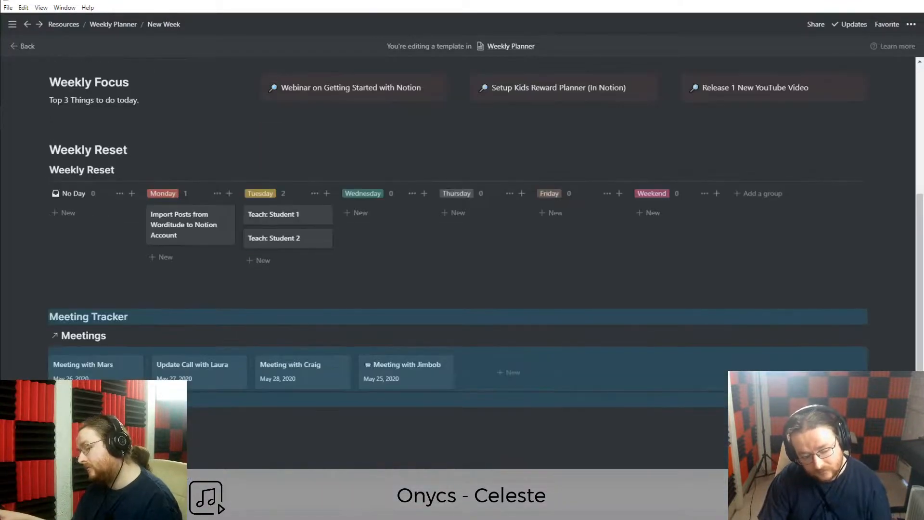
scroll(457, 216, "up", 2)
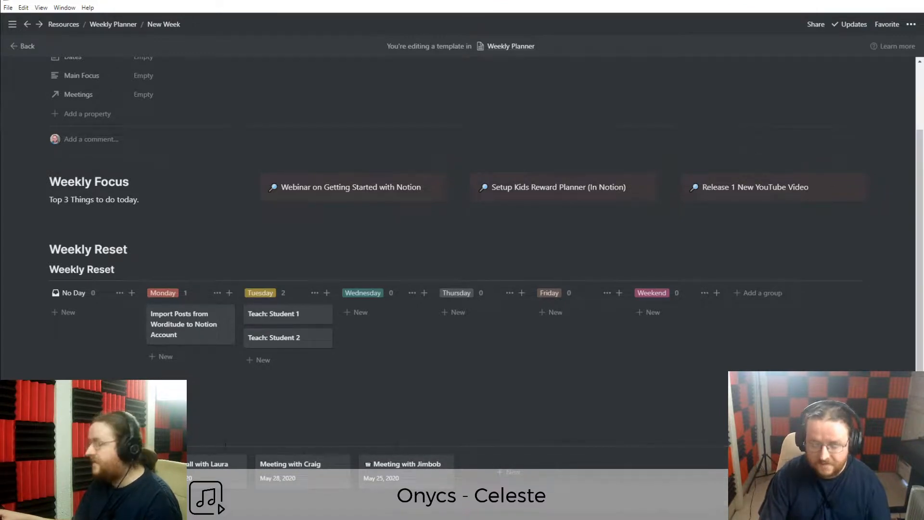
scroll(214, 442, "up", 2)
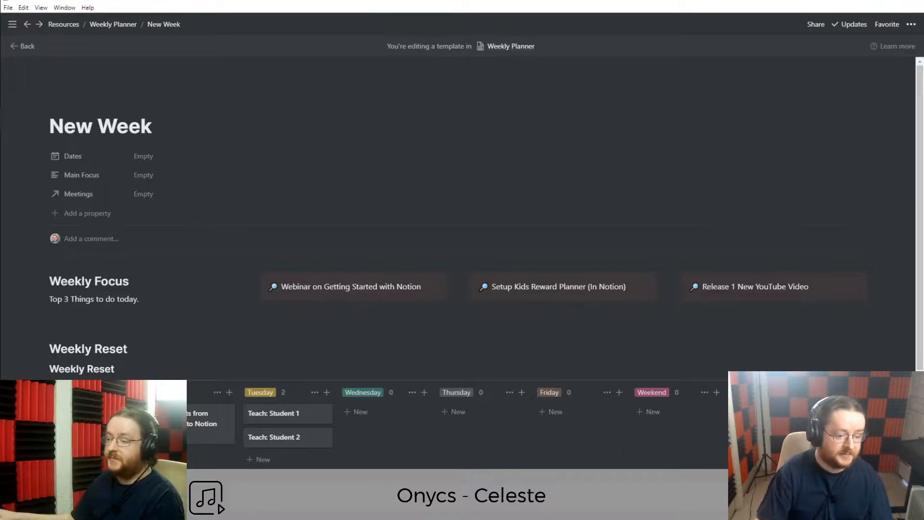
scroll(556, 444, "down", 5)
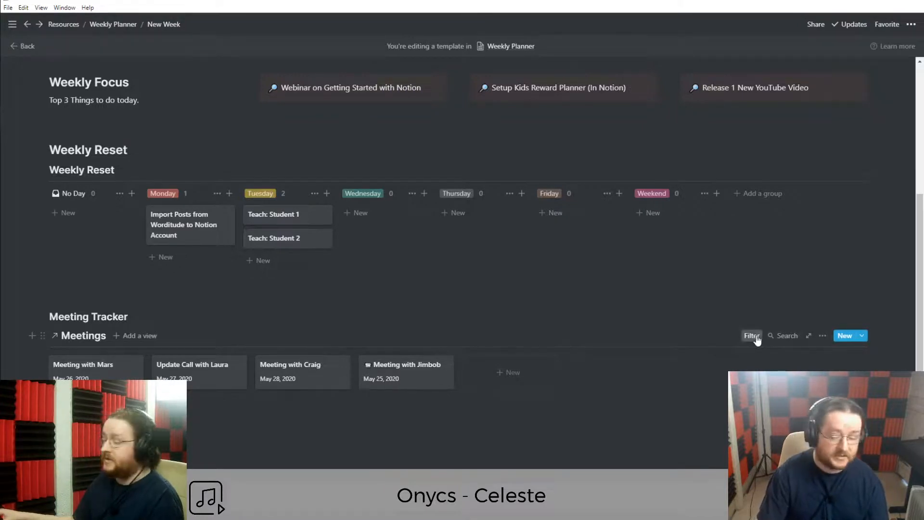
Filter the Meetings tracker to Week Planner contains New Week, leaving no cards, and recheck the rule.
left_click(756, 336)
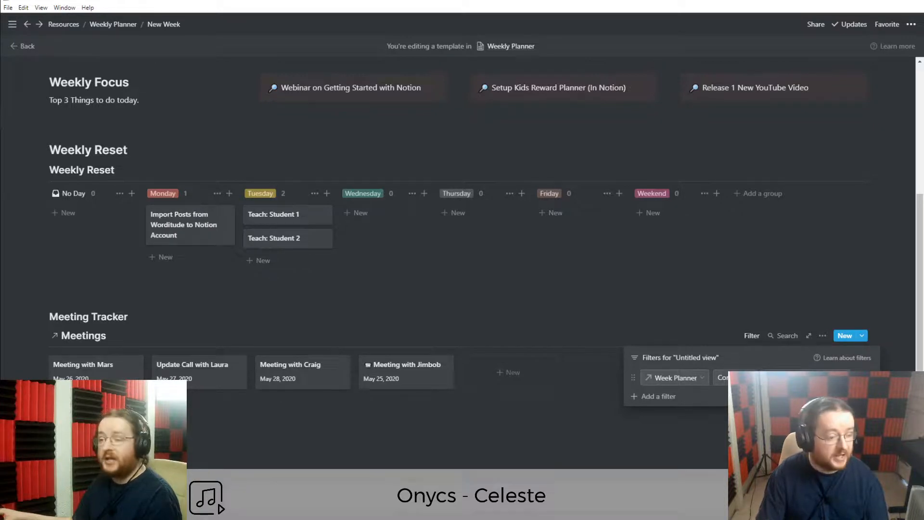
left_click(802, 414)
left_click(245, 427)
scroll(244, 427, "up", 4)
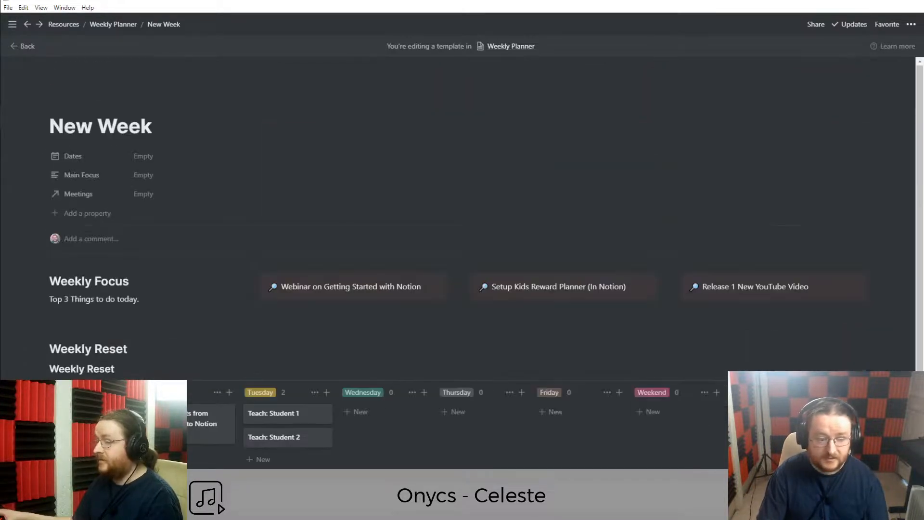
scroll(770, 318, "down", 4)
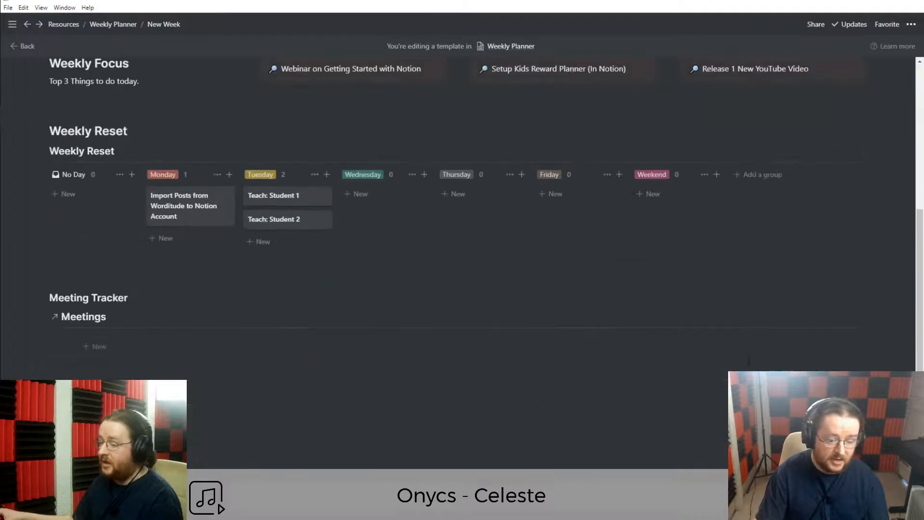
left_click(752, 317)
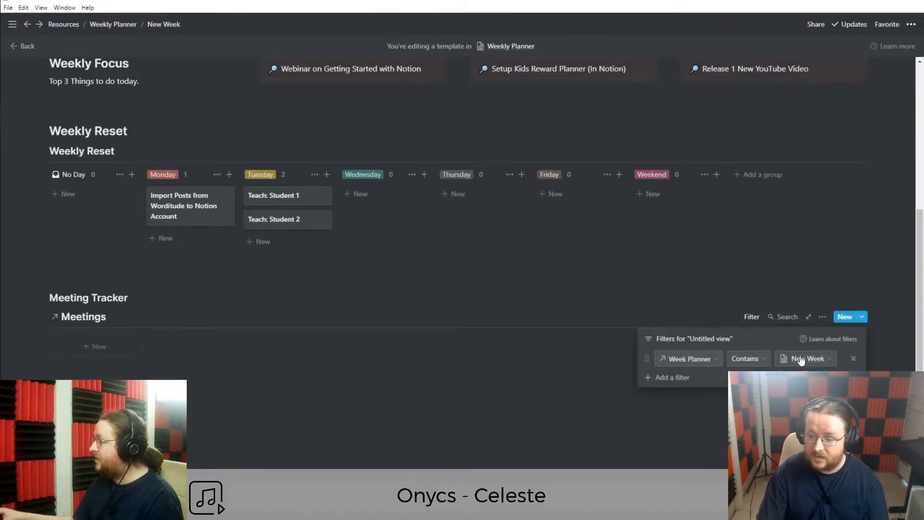
left_click(530, 409)
scroll(530, 409, "up", 2)
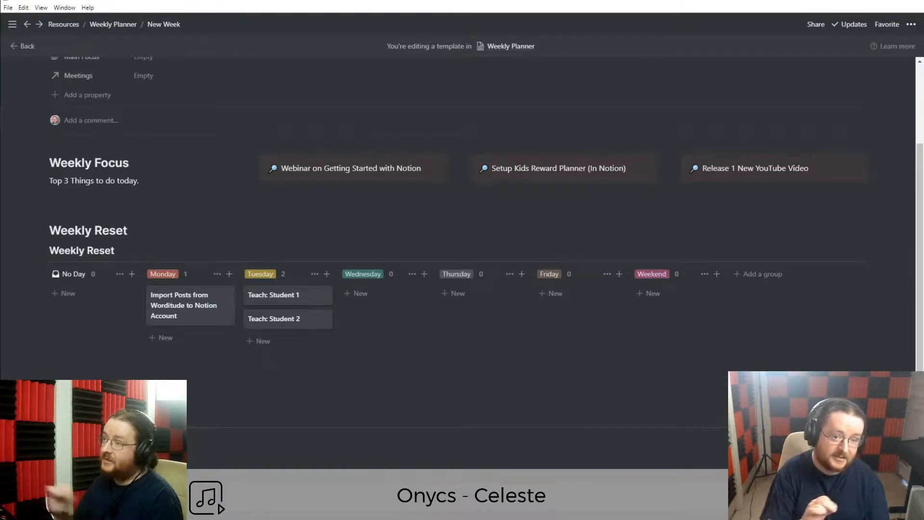
scroll(486, 265, "up", 2)
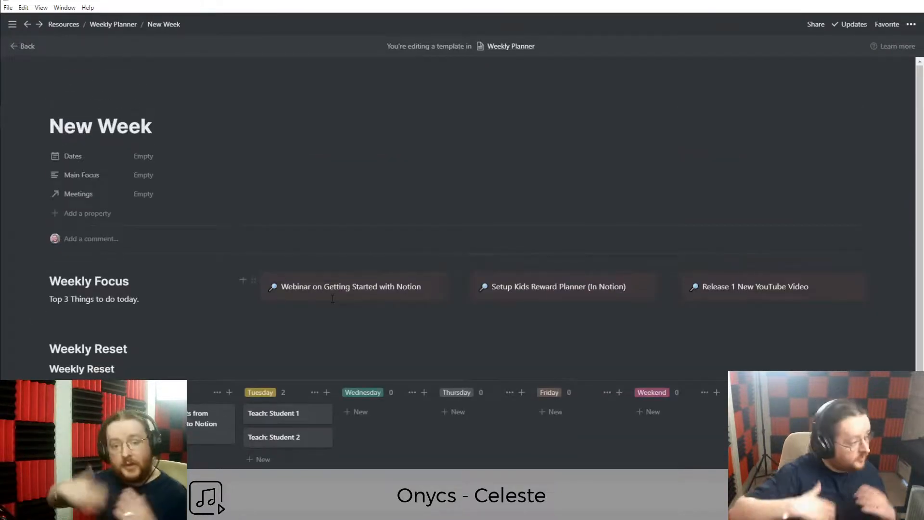
scroll(289, 337, "down", 2)
scroll(227, 366, "up", 1)
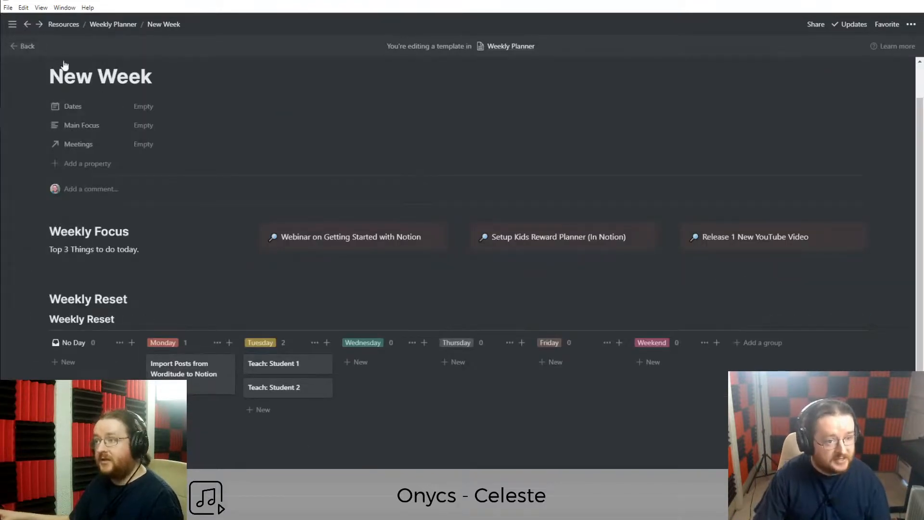
Exit template editing and open the May 25th - 31st 2020 week page.
left_click(27, 47)
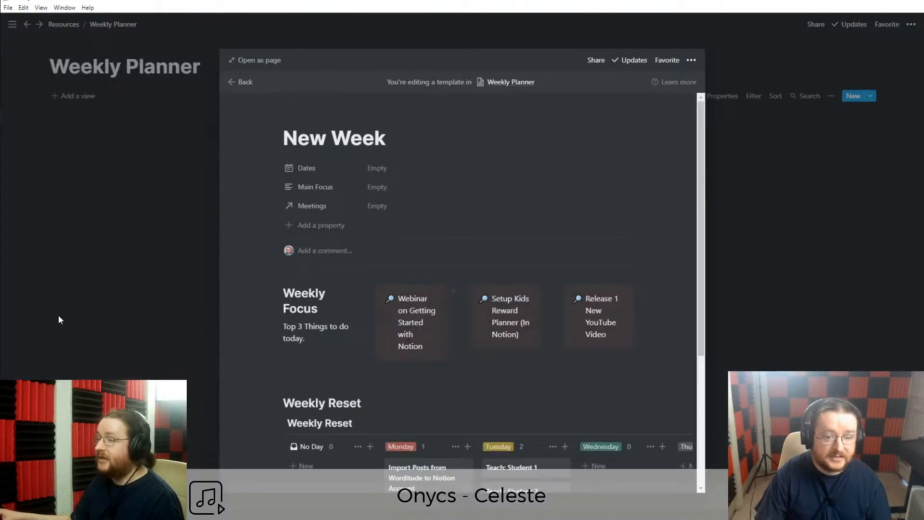
left_click(105, 304)
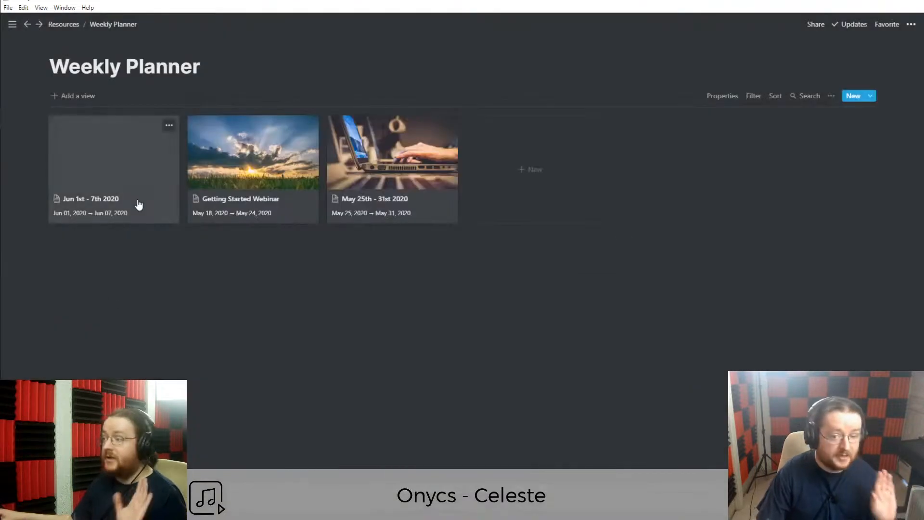
left_click(420, 201)
scroll(375, 396, "down", 6)
Delete all existing blocks from the week page.
left_click(447, 312)
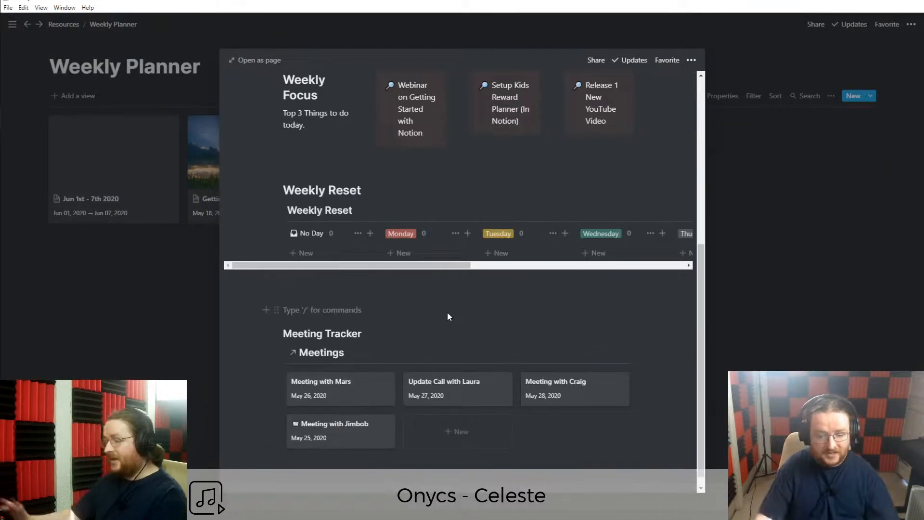
key("ctrl+a")
key("ctrl+a")
key("BackSpace")
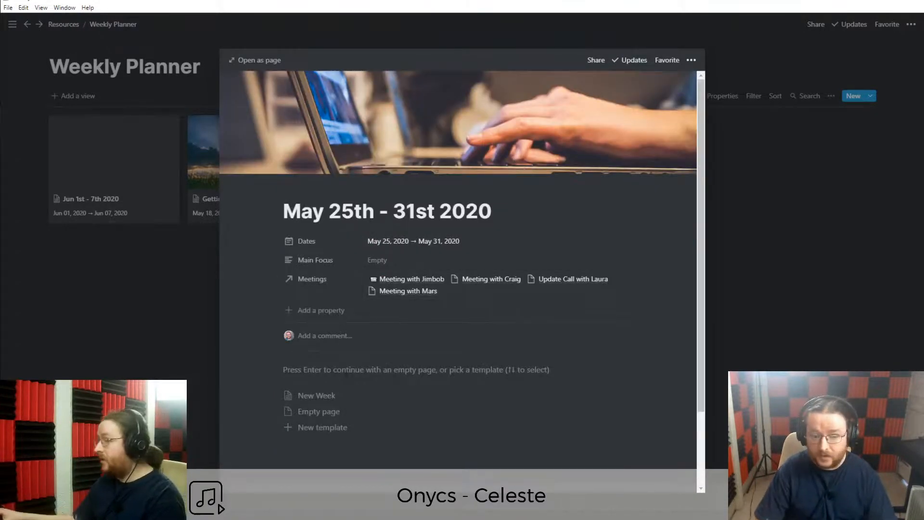
Open the week as a full page and apply the New Week template.
left_click(245, 60)
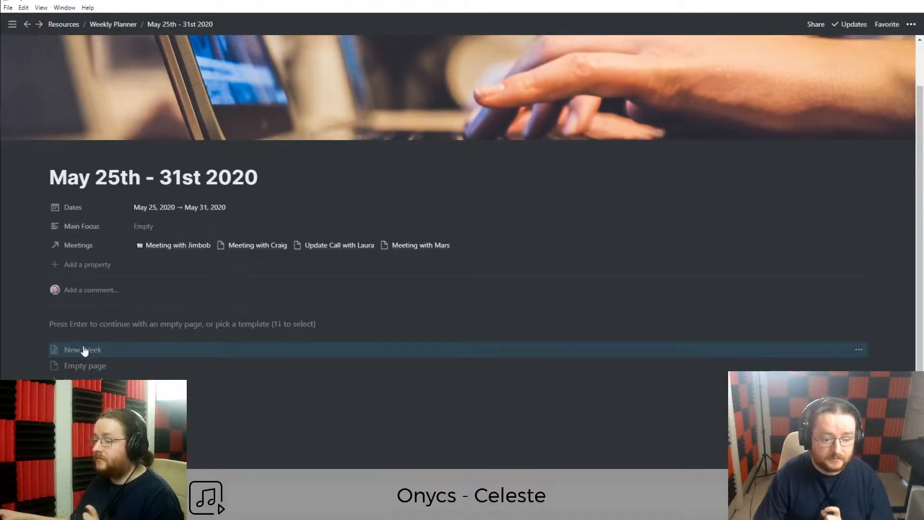
left_click(84, 350)
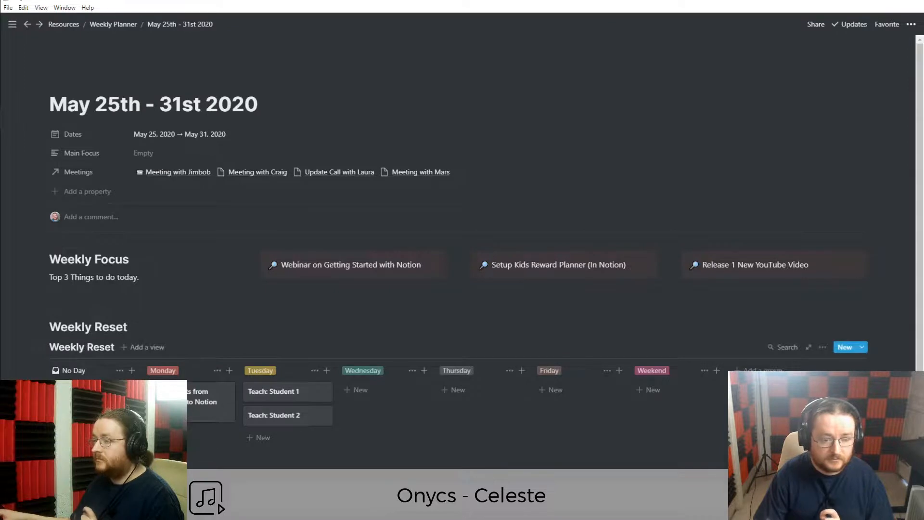
scroll(462, 226, "down", 4)
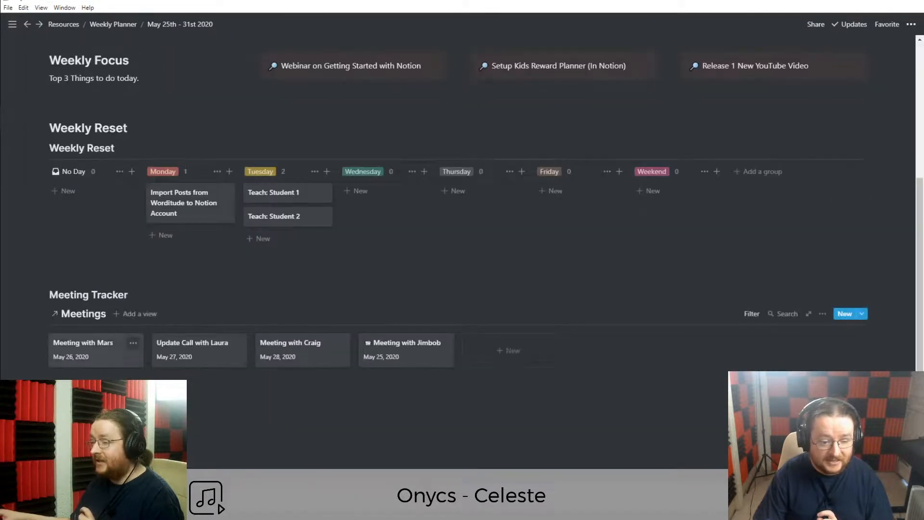
left_click(752, 313)
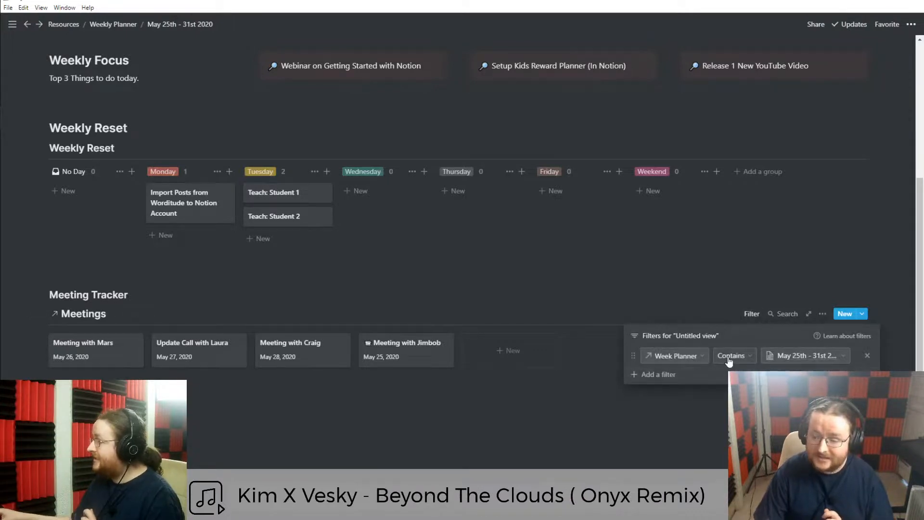
left_click(562, 470)
scroll(562, 470, "up", 4)
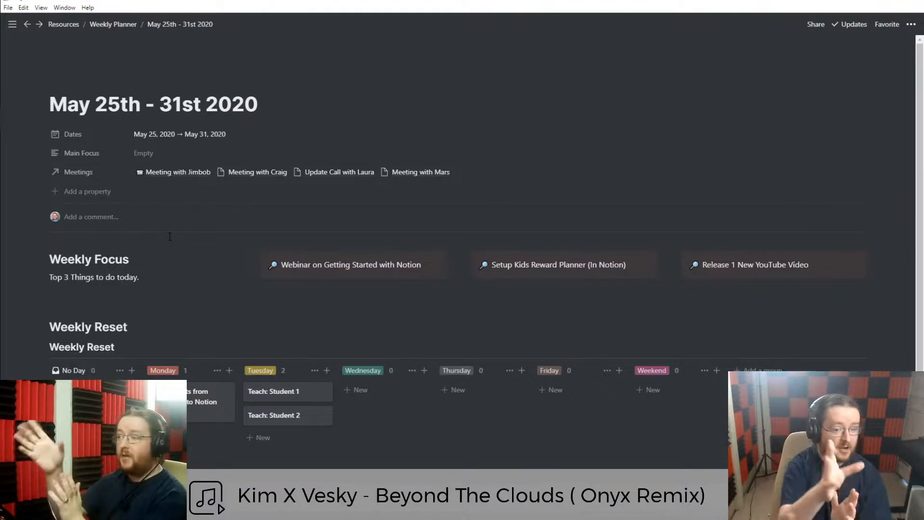
double_click(106, 112)
triple_click(105, 115)
left_click(160, 111)
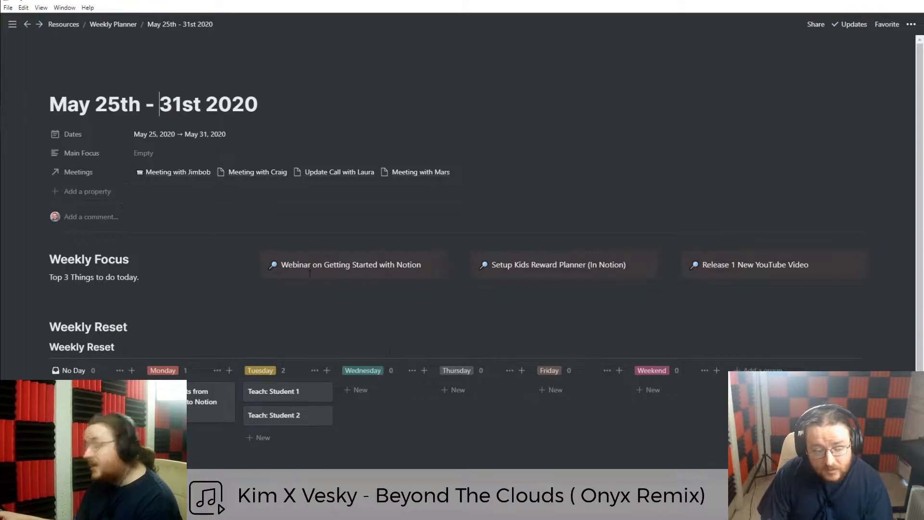
scroll(332, 403, "down", 1)
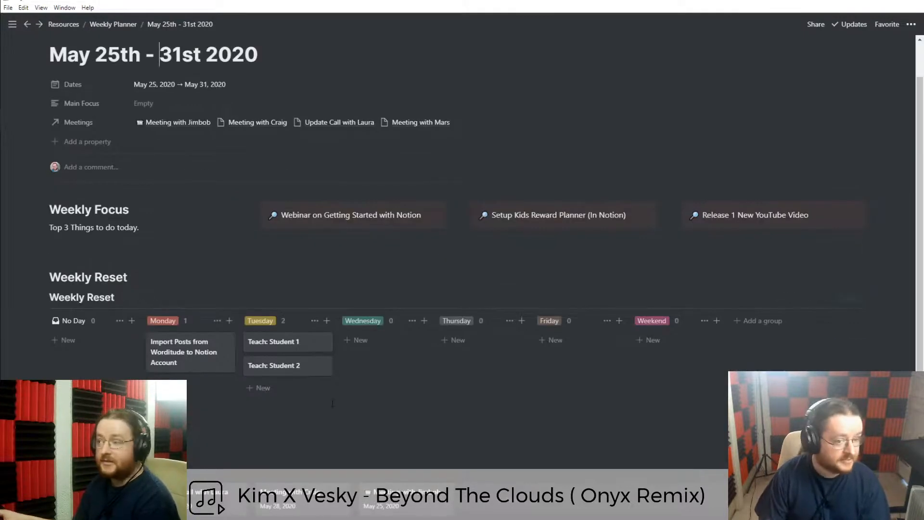
scroll(332, 404, "up", 1)
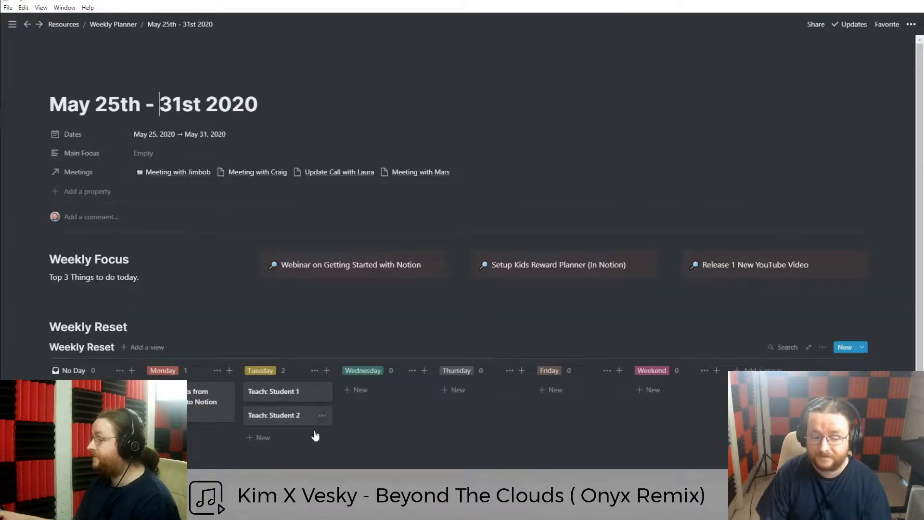
scroll(314, 428, "down", 4)
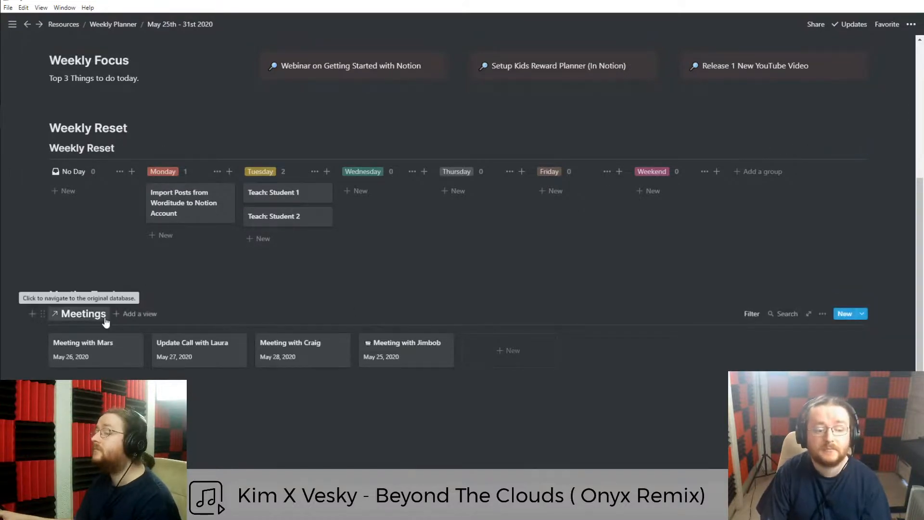
left_click(92, 359)
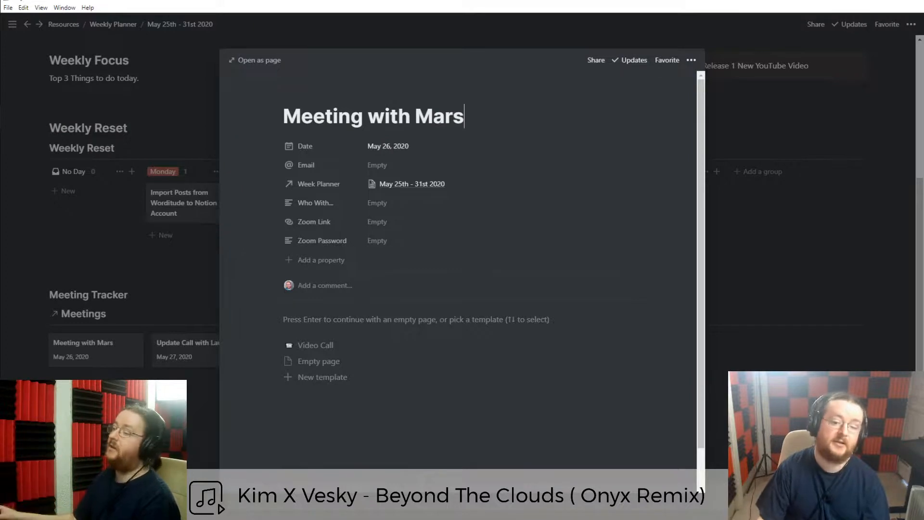
left_click(170, 403)
scroll(169, 403, "up", 1)
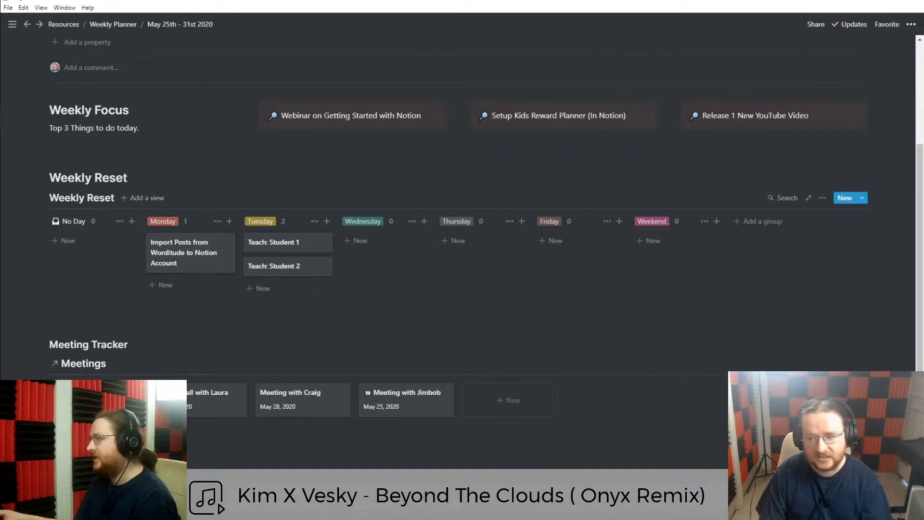
Add a Checkbox property named Done to the Import Posts task.
left_click(184, 260)
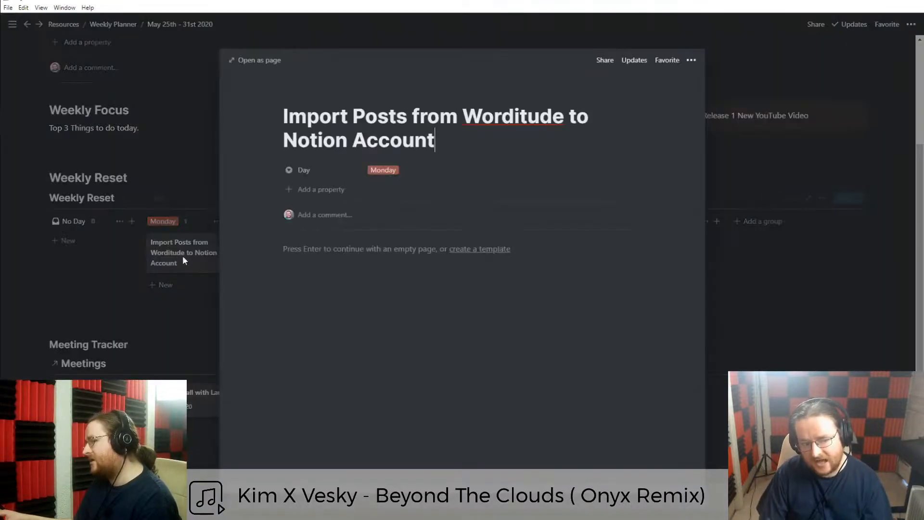
left_click(308, 190)
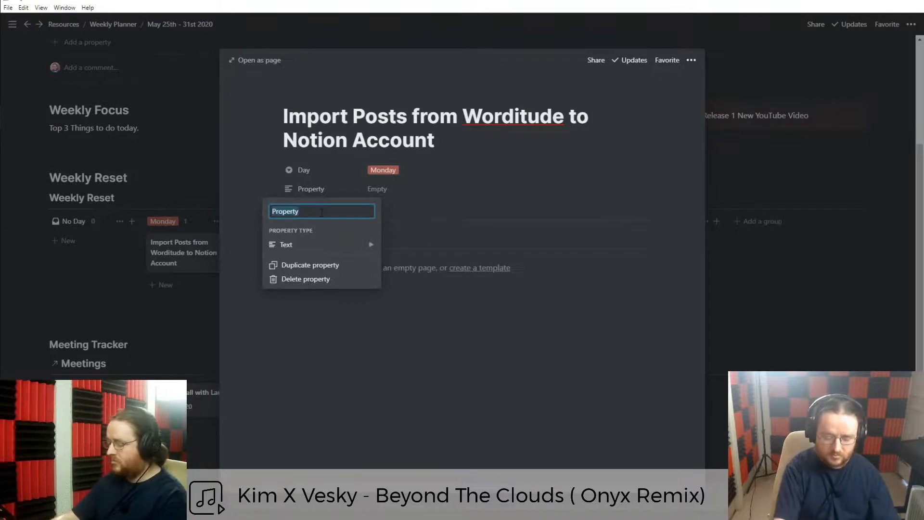
type("Done")
left_click(319, 247)
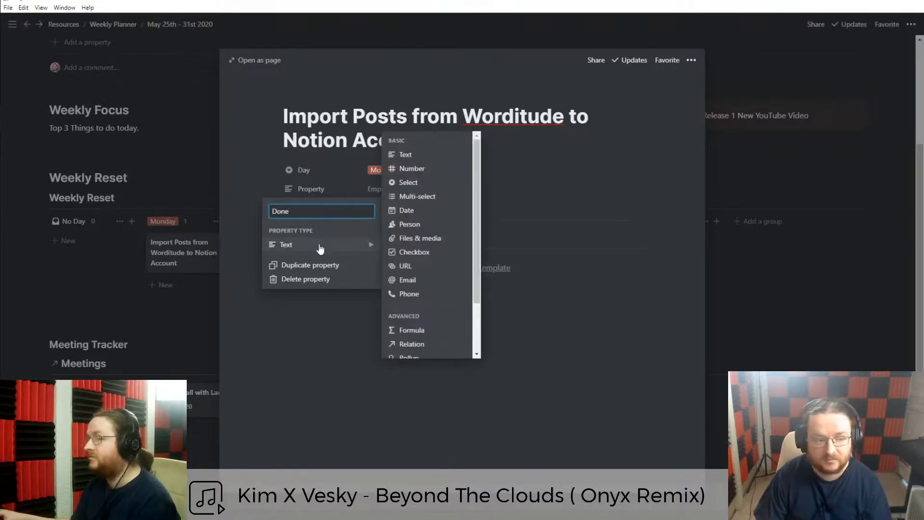
left_click(414, 252)
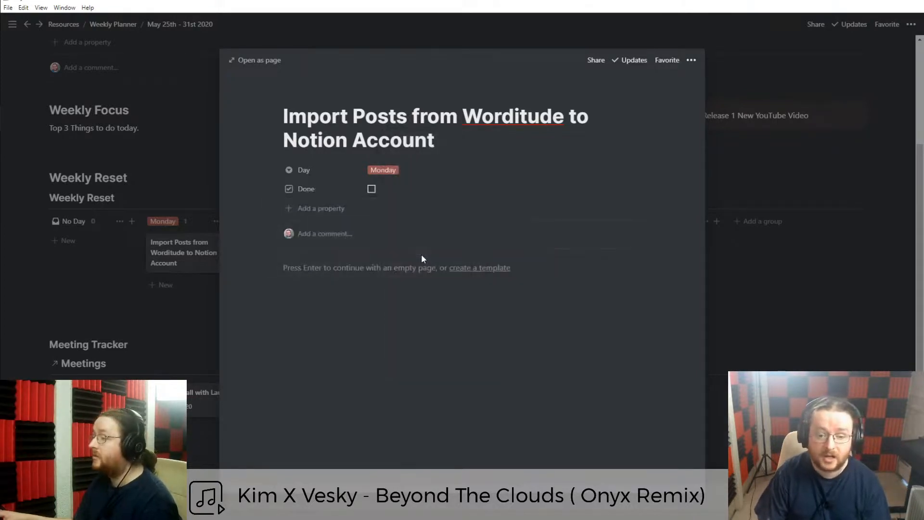
left_click(184, 315)
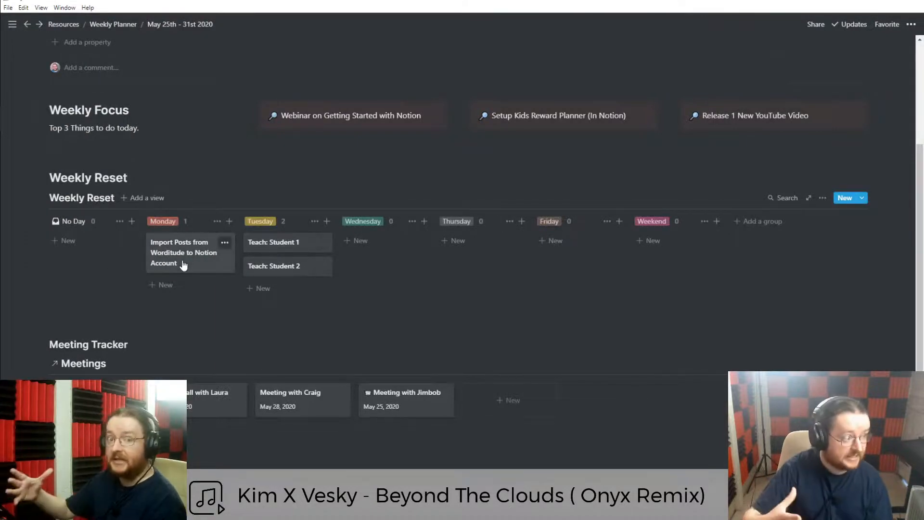
Show the Done checkbox on all board cards and tick Done for Import Posts.
left_click(822, 198)
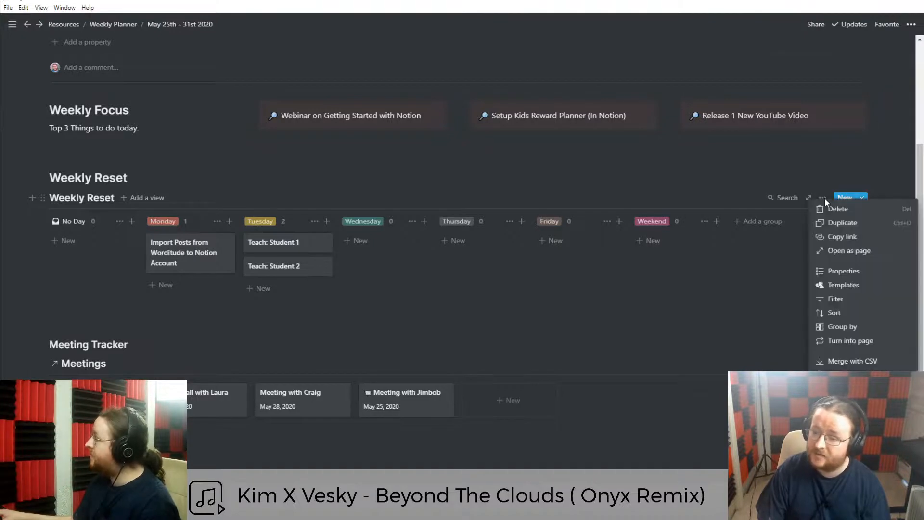
left_click(843, 271)
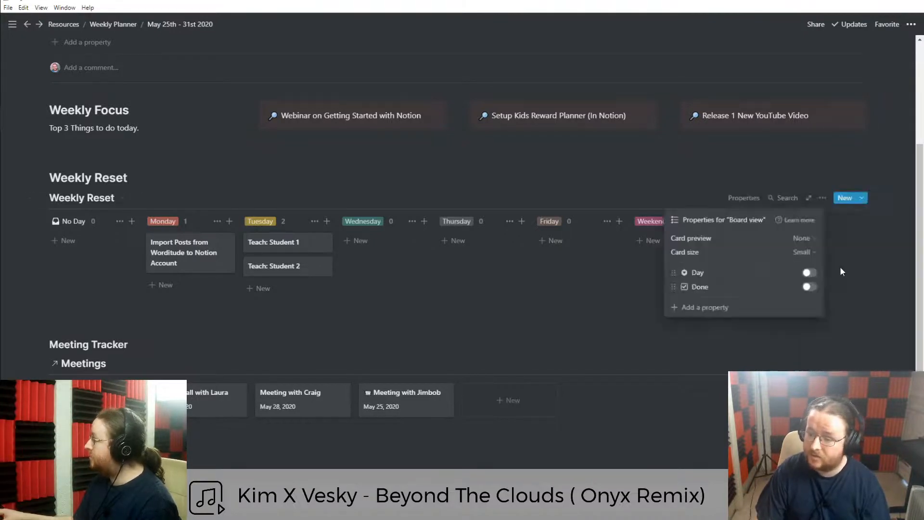
left_click(809, 287)
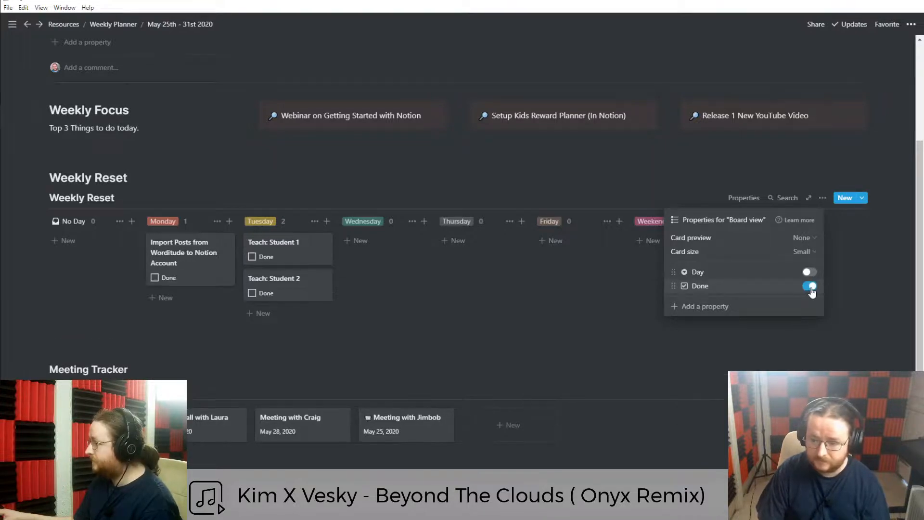
left_click(427, 374)
left_click(823, 198)
left_click(831, 270)
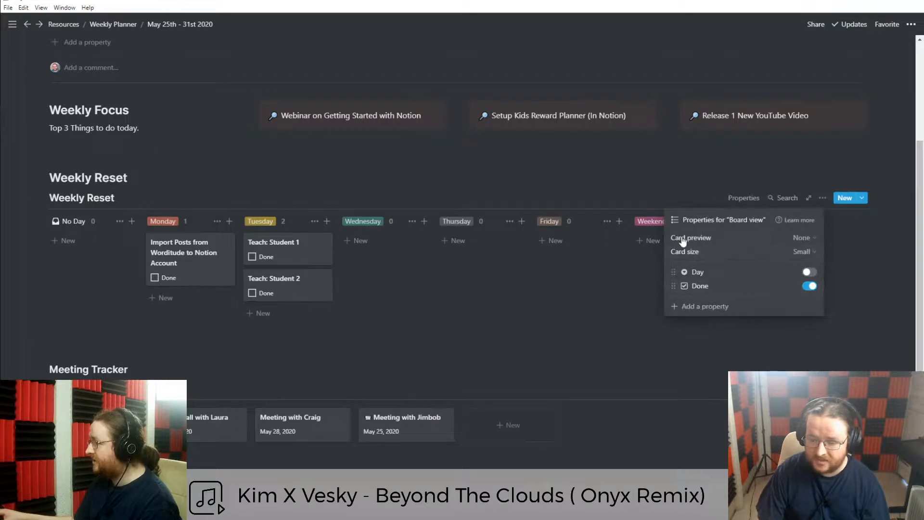
left_click(207, 349)
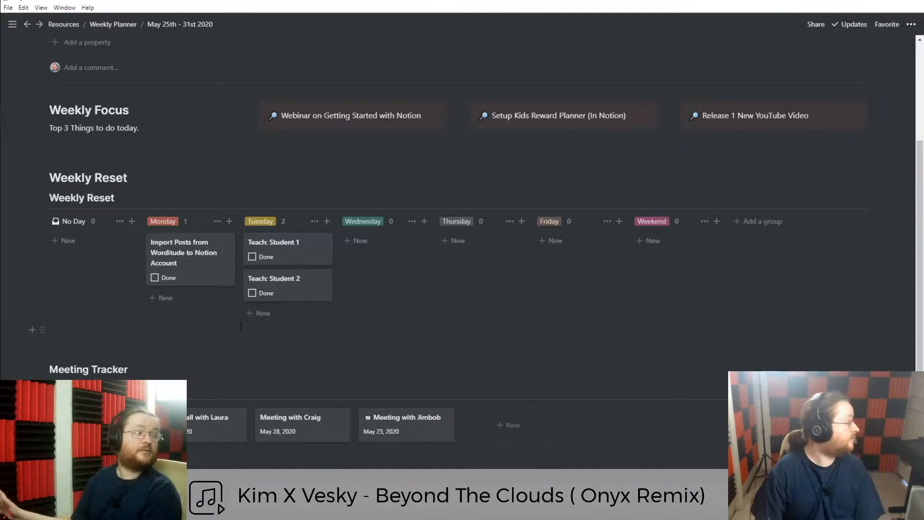
left_click(207, 346)
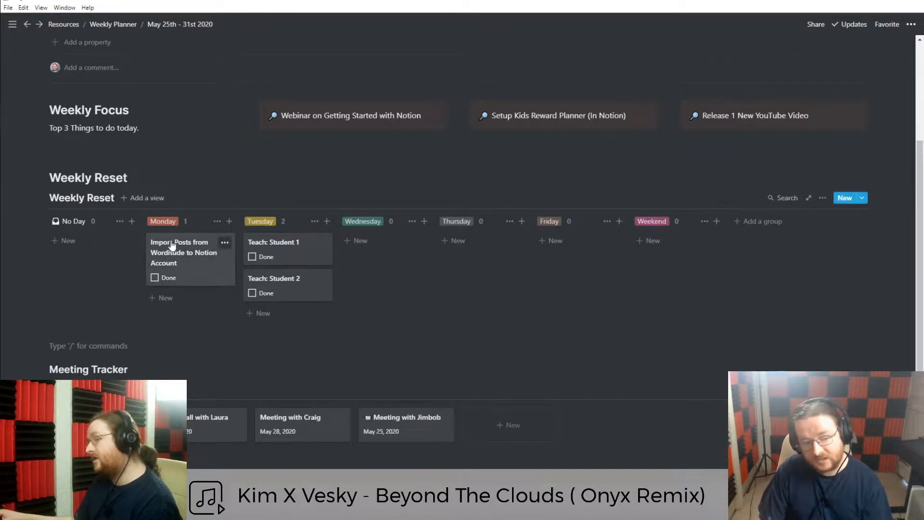
left_click(155, 278)
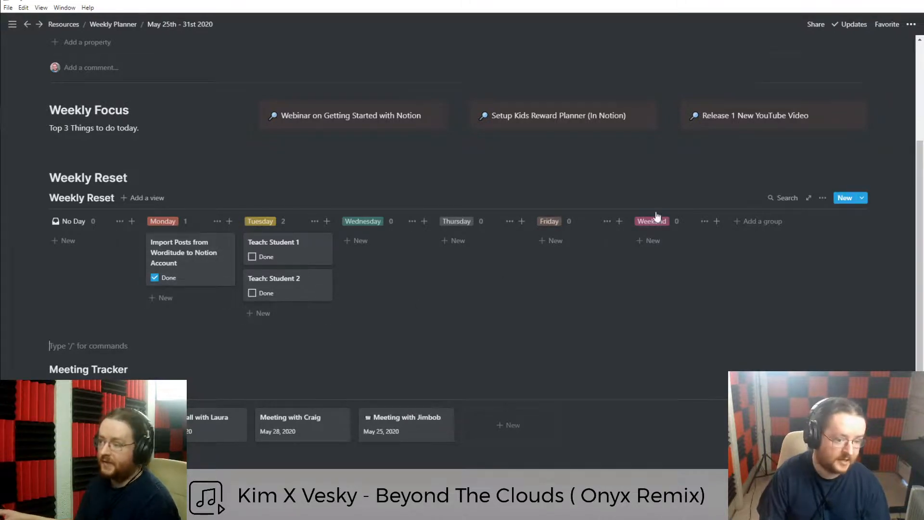
Filter the Weekly Reset board to show only tasks with Done unchecked.
left_click(822, 198)
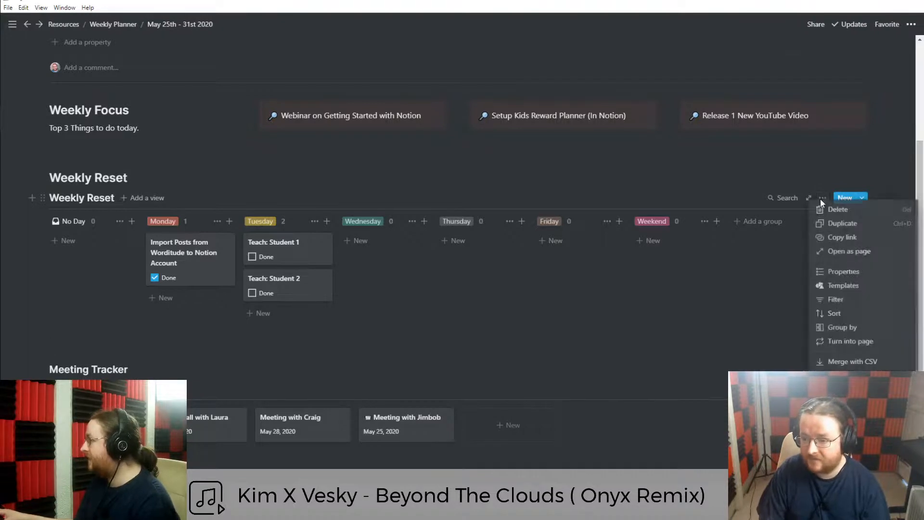
left_click(833, 301)
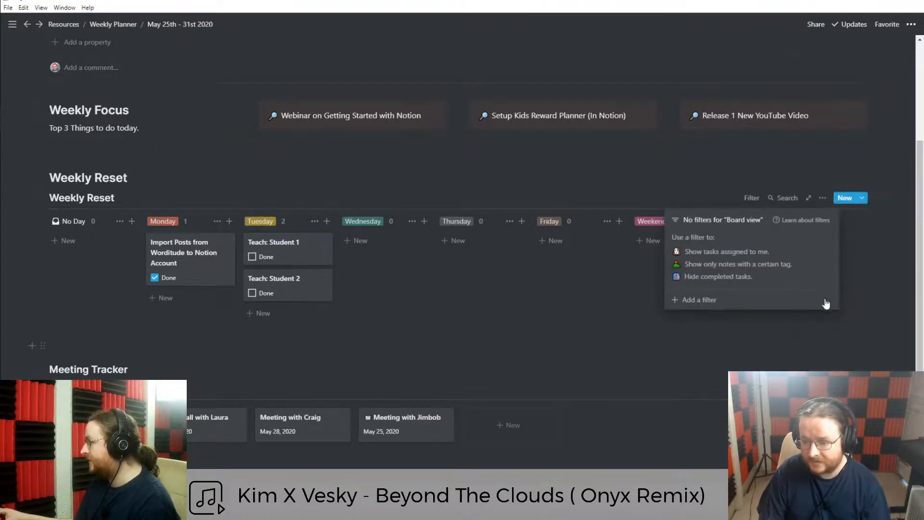
left_click(706, 301)
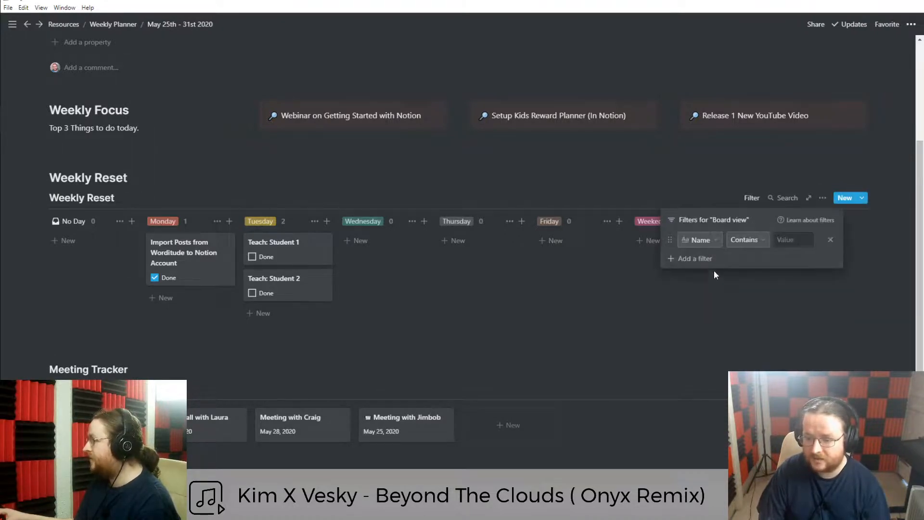
left_click(703, 239)
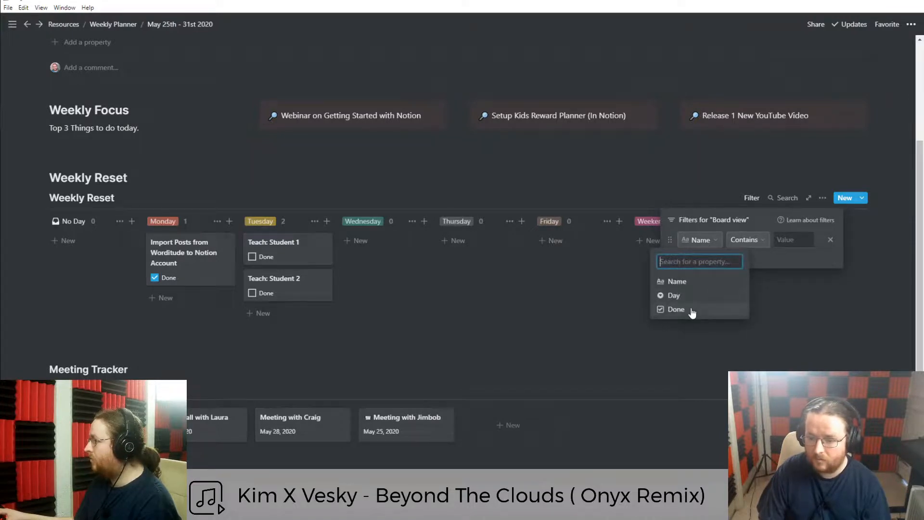
left_click(676, 310)
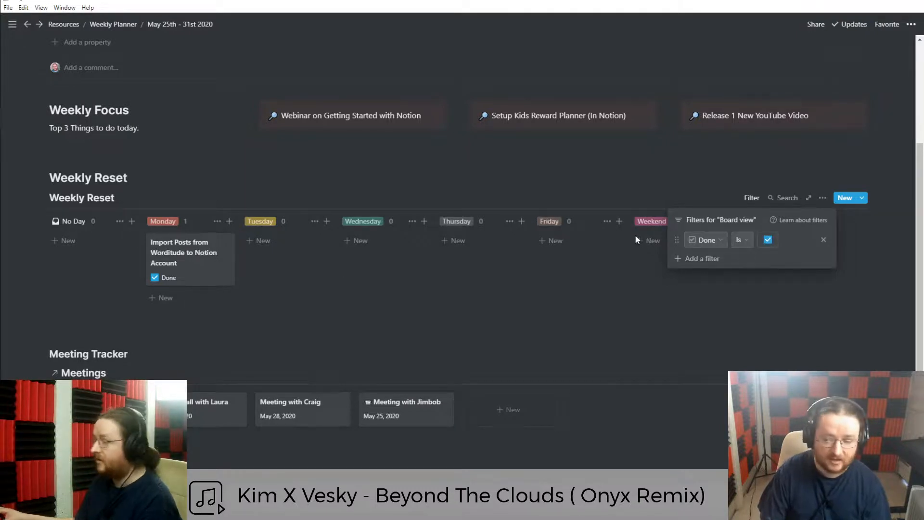
left_click(768, 240)
Mark Teach: Student 1 and Teach: Student 2 as done.
left_click(307, 347)
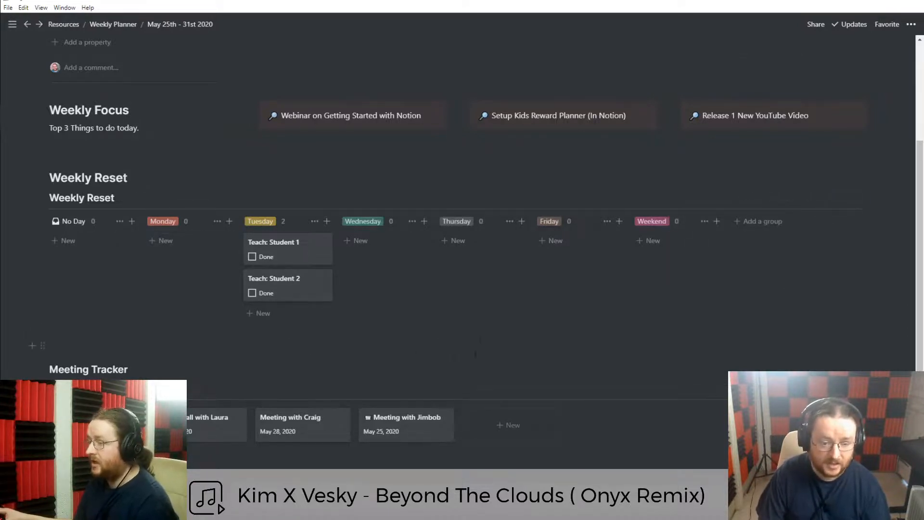
left_click(252, 258)
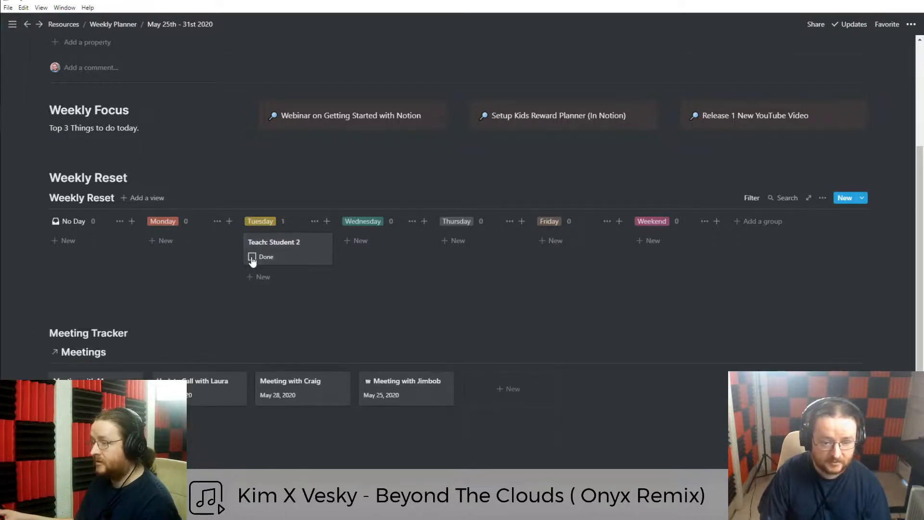
left_click(252, 257)
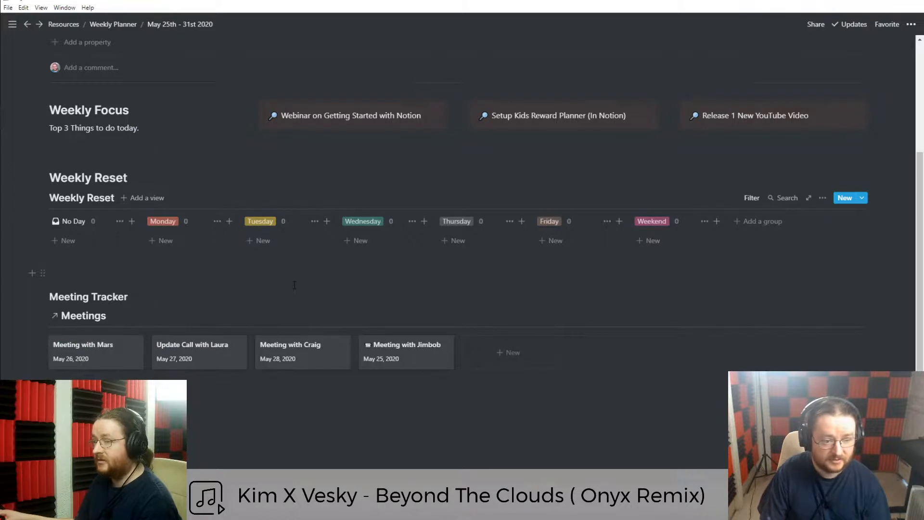
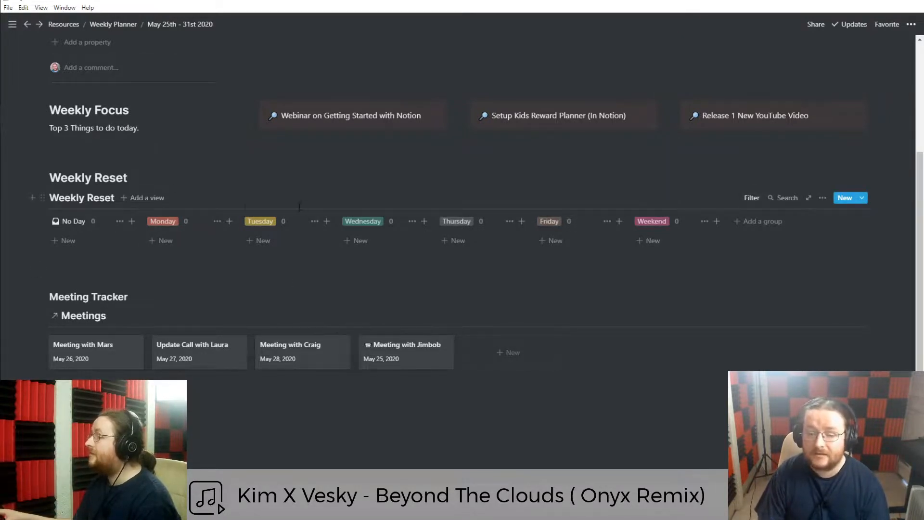
Add a new list view to the Weekly Reset database.
left_click(142, 199)
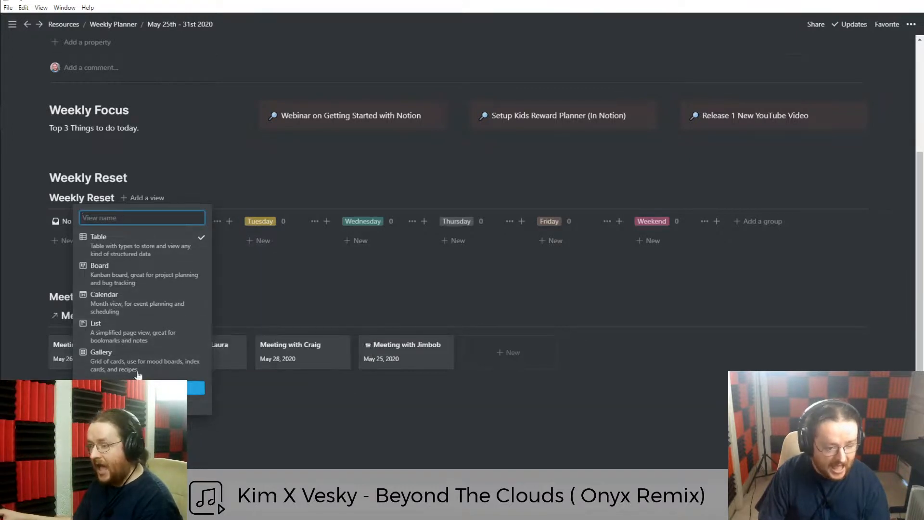
left_click(110, 337)
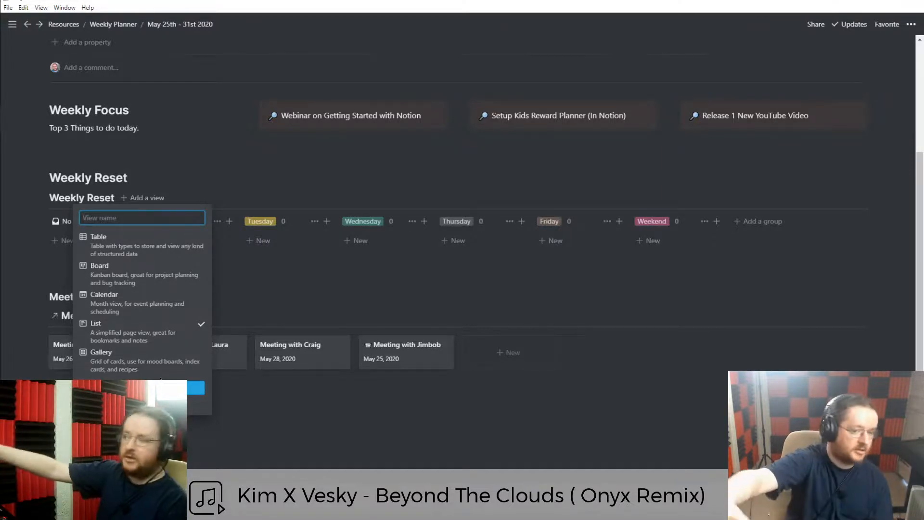
key("Return")
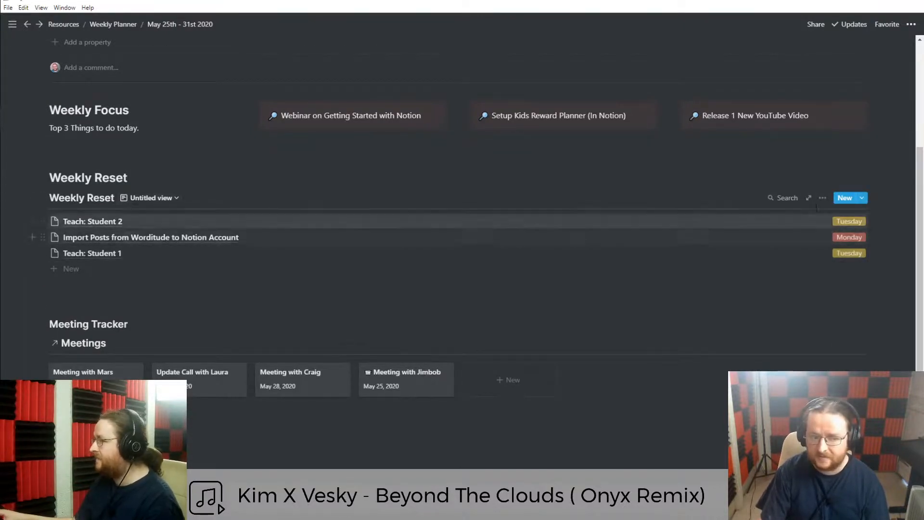
left_click(823, 198)
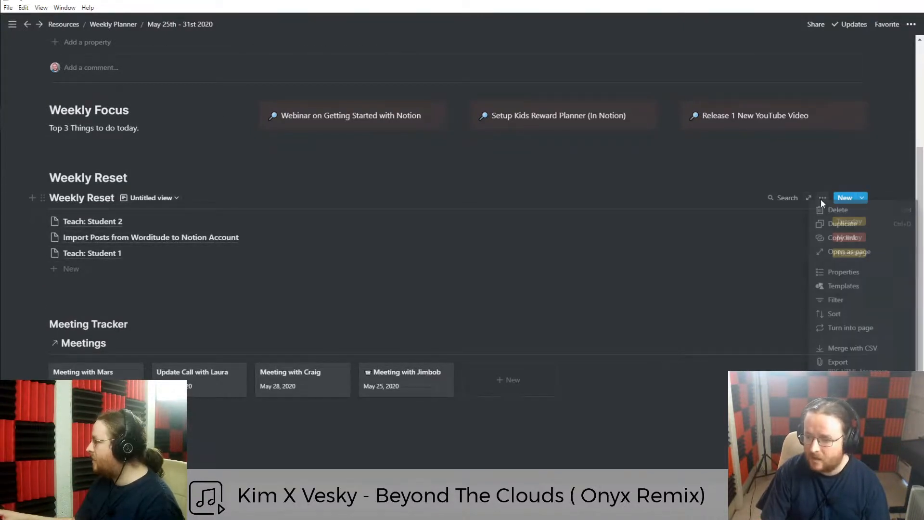
left_click(843, 272)
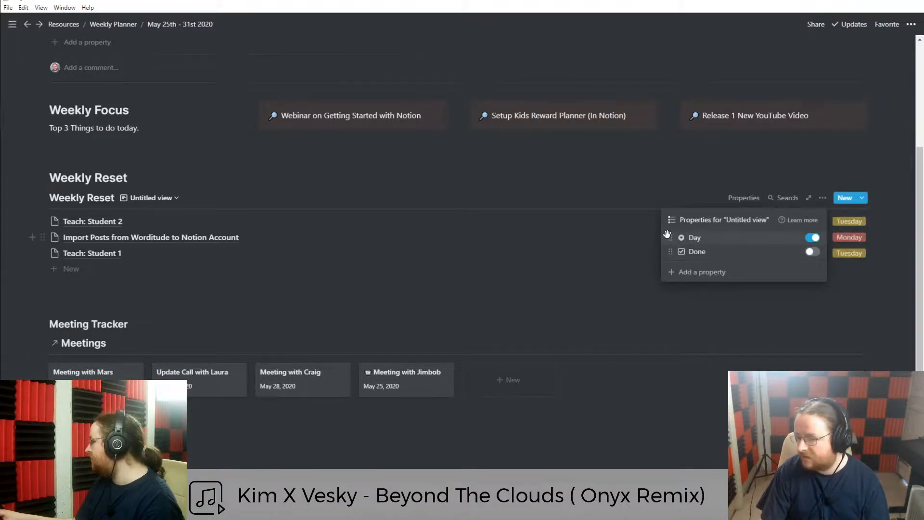
mouse_move(668, 234)
left_mouse_down()
mouse_move(671, 246)
mouse_move(671, 233)
left_mouse_up()
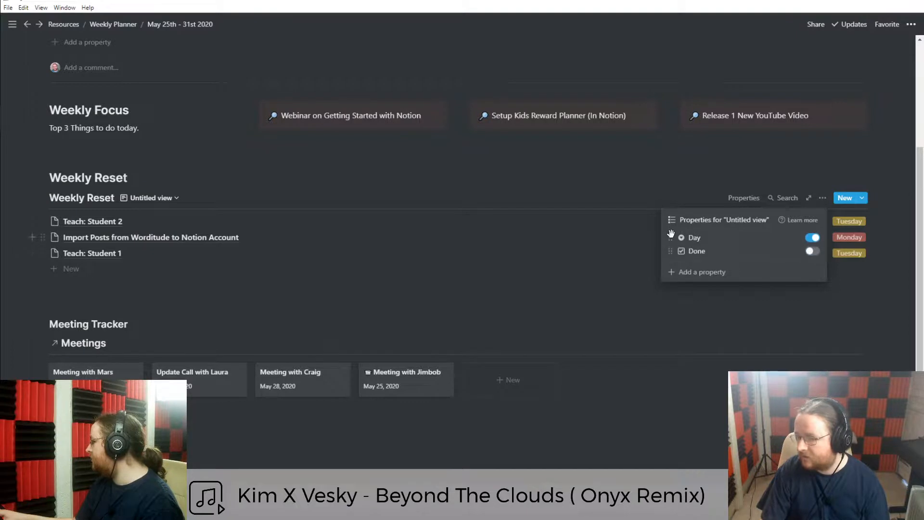
left_click(602, 286)
Filter the list view to show only tasks where Done is checked.
left_click(822, 198)
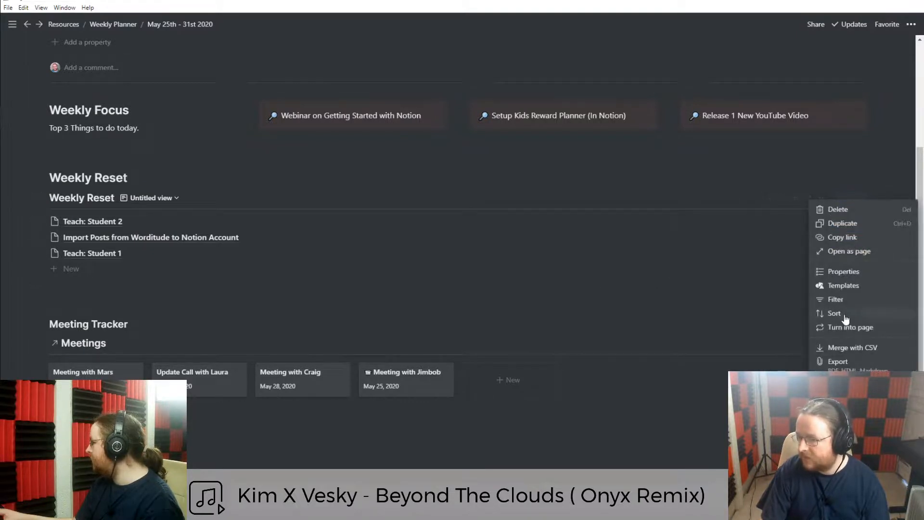
left_click(836, 300)
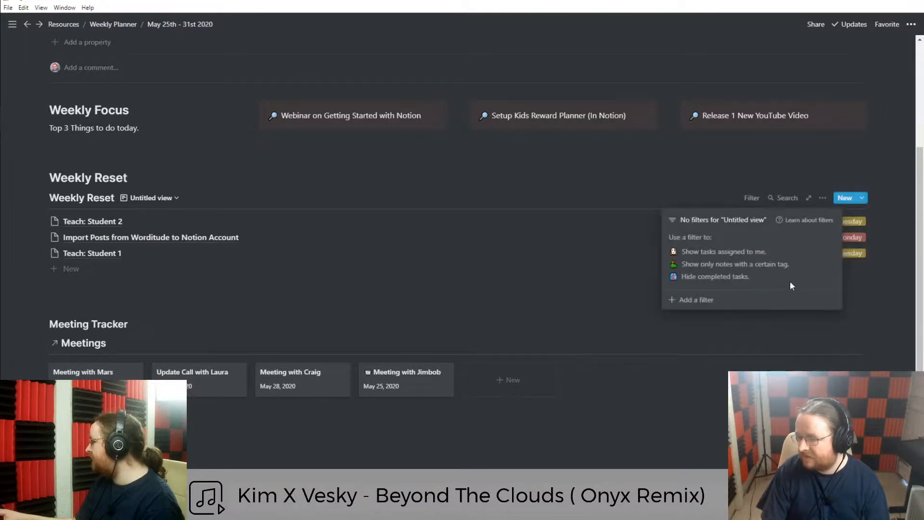
left_click(698, 301)
left_click(707, 240)
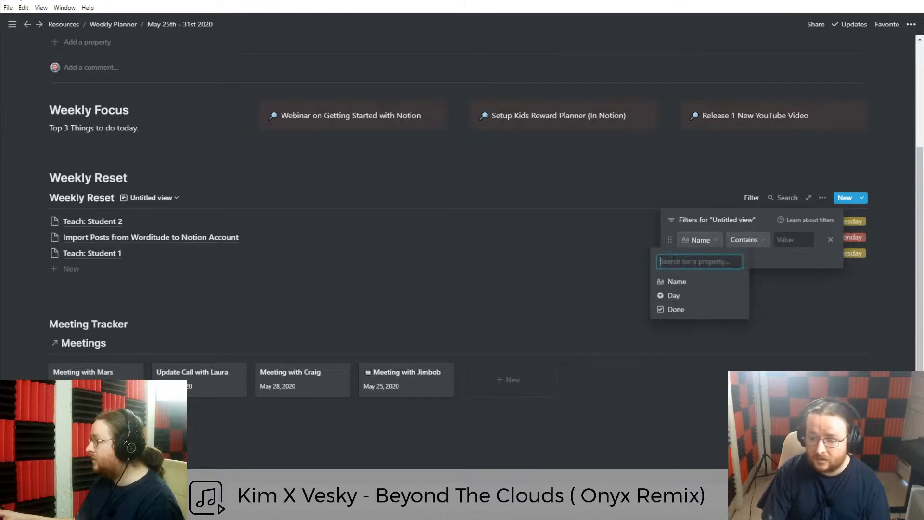
left_click(677, 309)
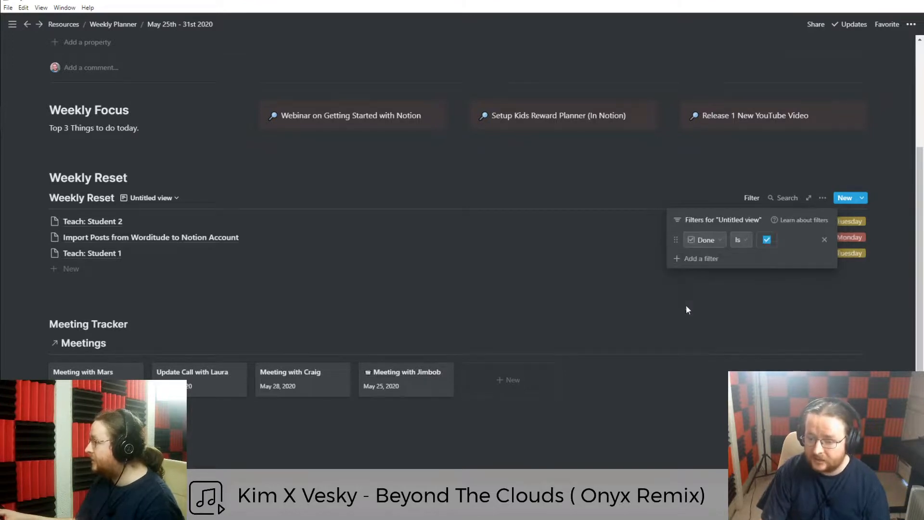
left_click(766, 240)
left_click(763, 240)
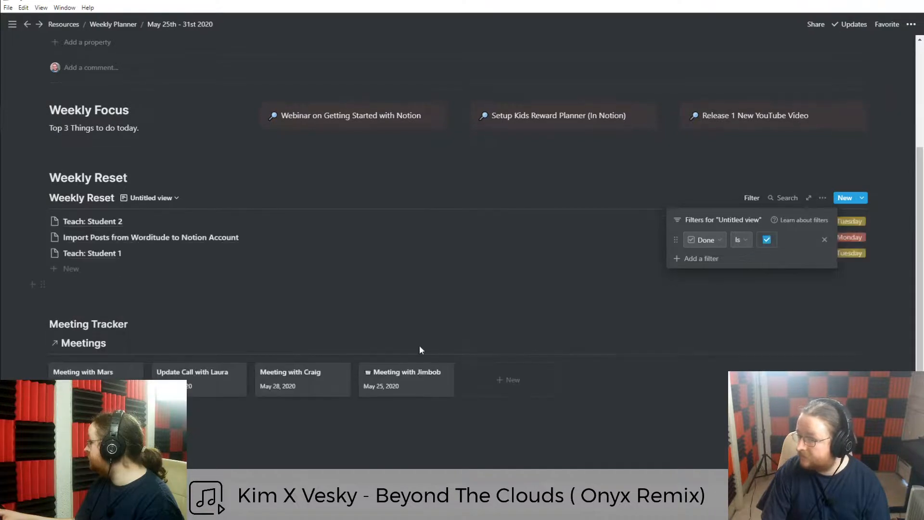
left_click(147, 310)
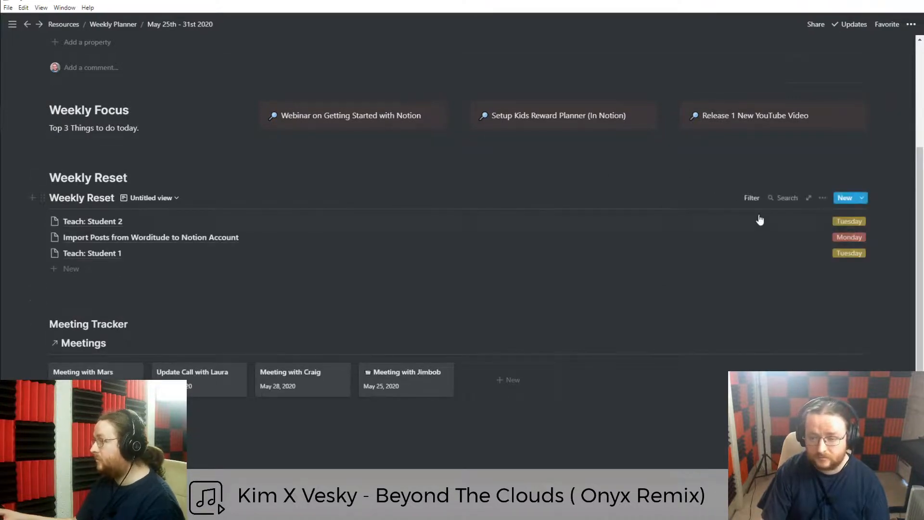
left_click(751, 199)
left_click(726, 309)
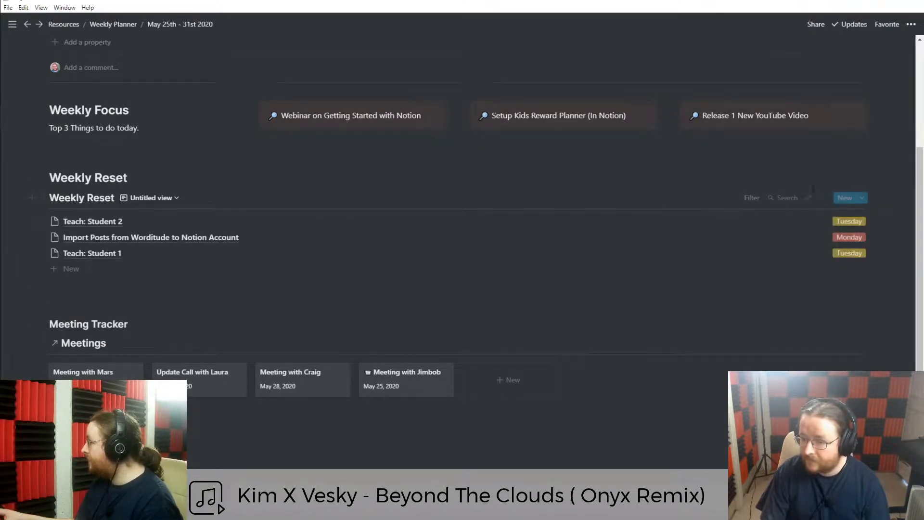
Hide the Day property in the list view's rows.
left_click(822, 198)
left_click(844, 273)
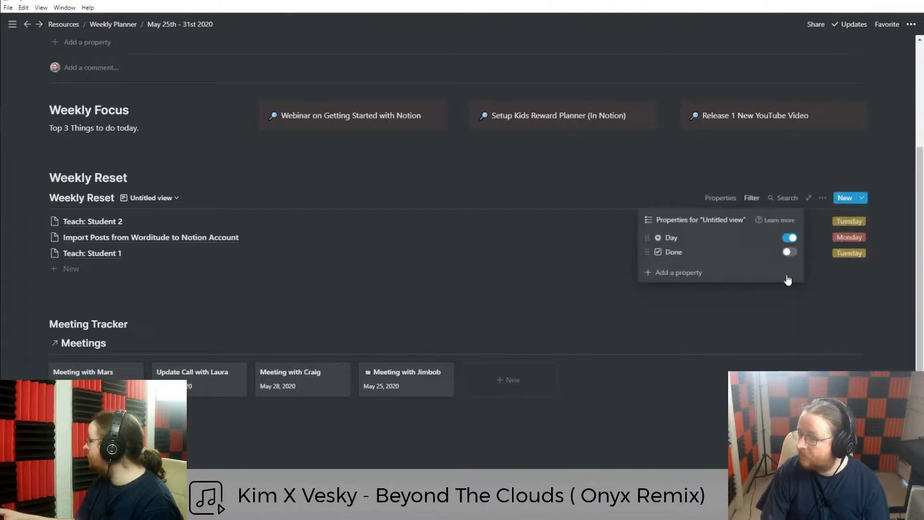
mouse_move(644, 237)
left_mouse_down()
mouse_move(644, 251)
mouse_move(645, 234)
left_mouse_up()
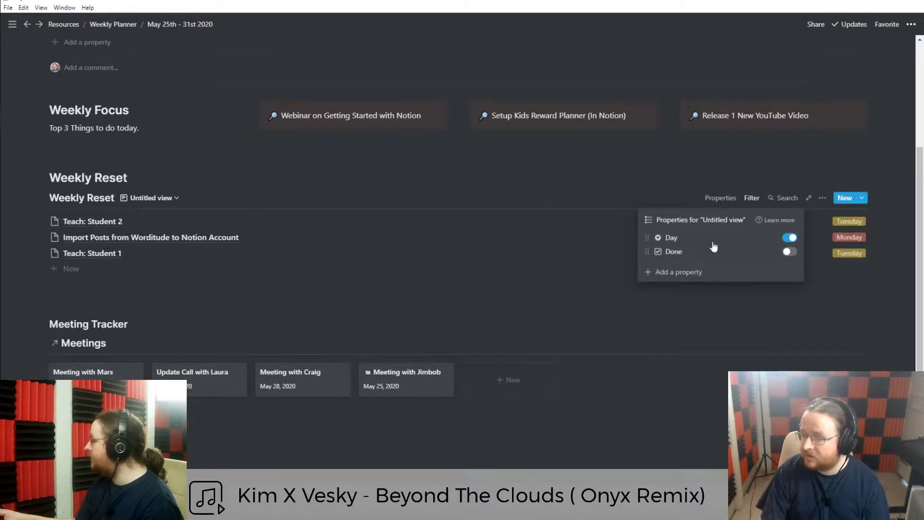
left_click(140, 314)
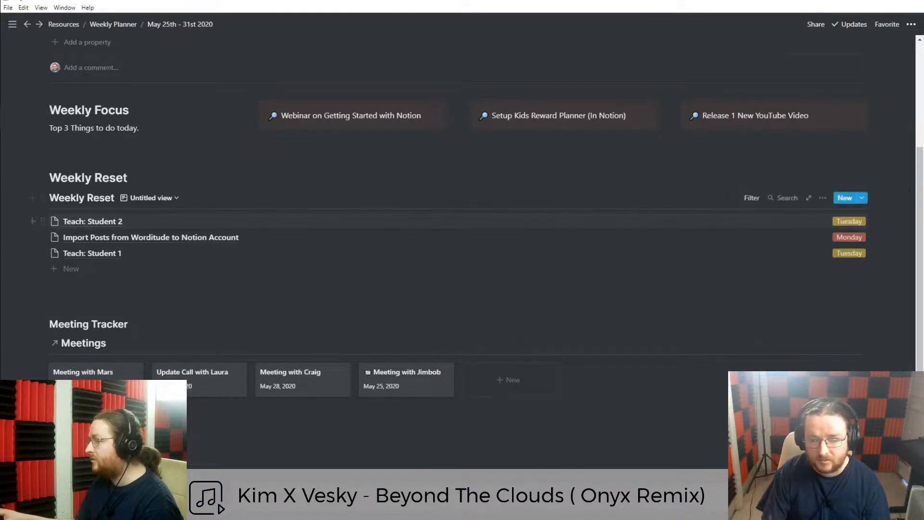
left_click(753, 199)
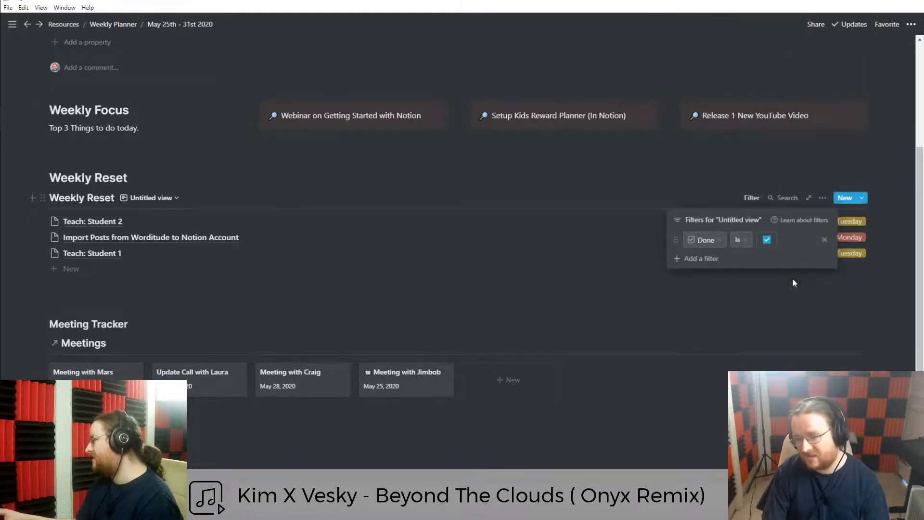
left_click(704, 201)
left_click(823, 198)
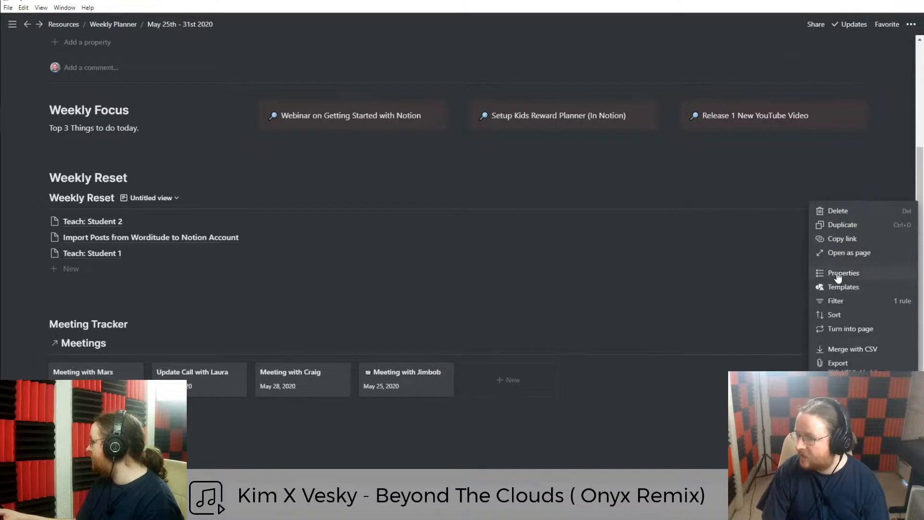
left_click(838, 274)
left_click(791, 241)
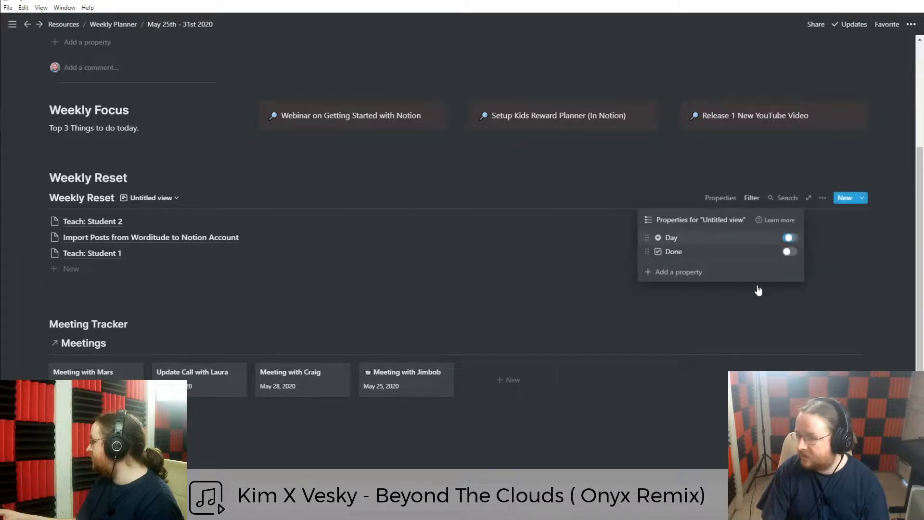
left_click(218, 286)
Rename the list view to 'Done Tasks'.
left_click(151, 198)
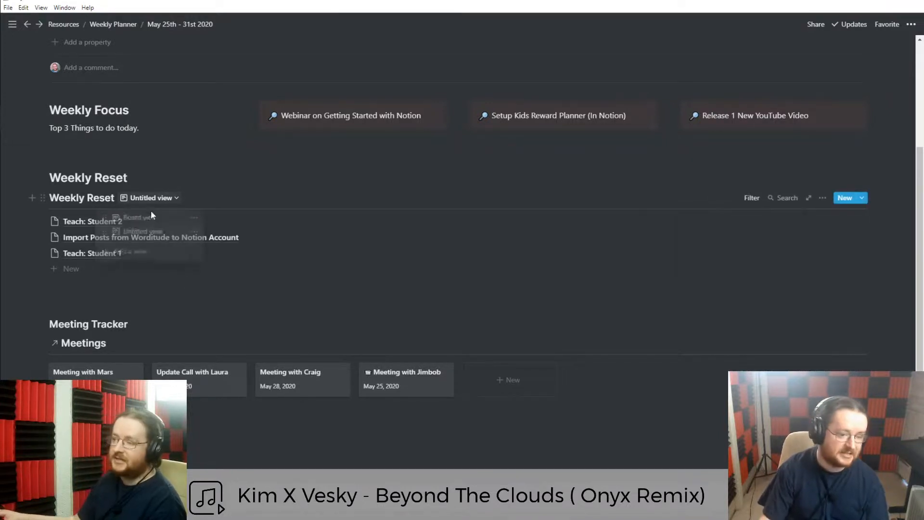
left_click(194, 232)
type("Done Tasks")
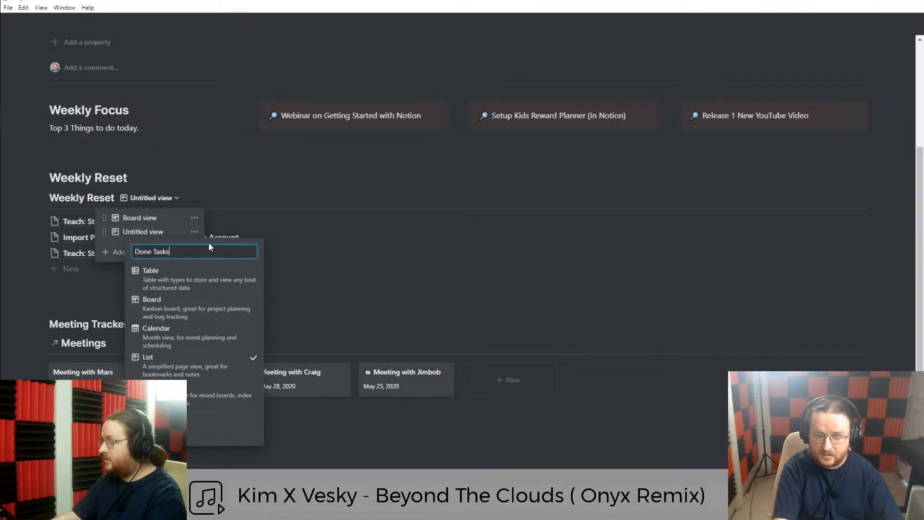
key("Return")
Rename the board view to 'Default View' and check both views.
left_click(194, 218)
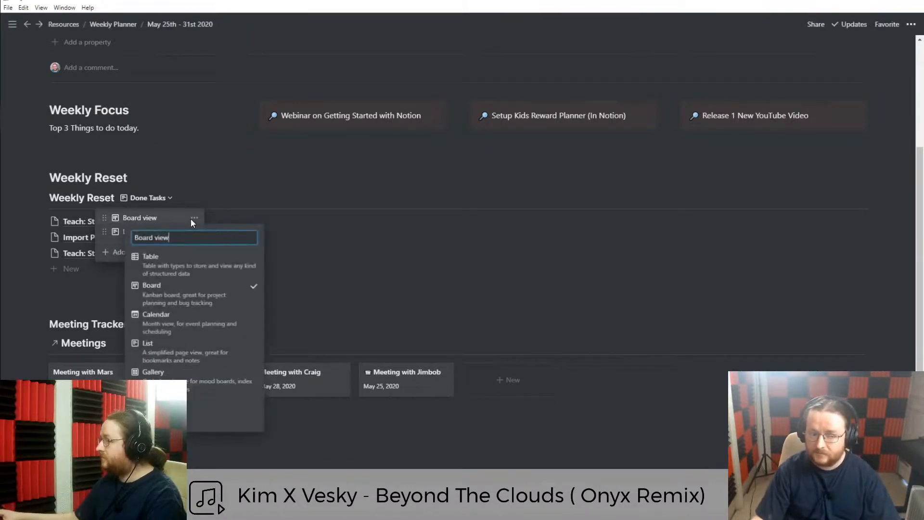
triple_click(195, 239)
type("In")
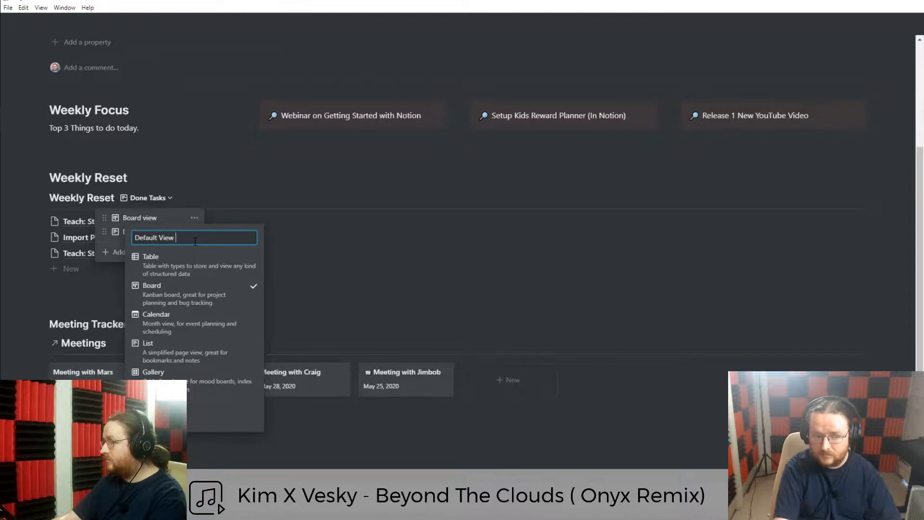
key("Return")
left_click(134, 217)
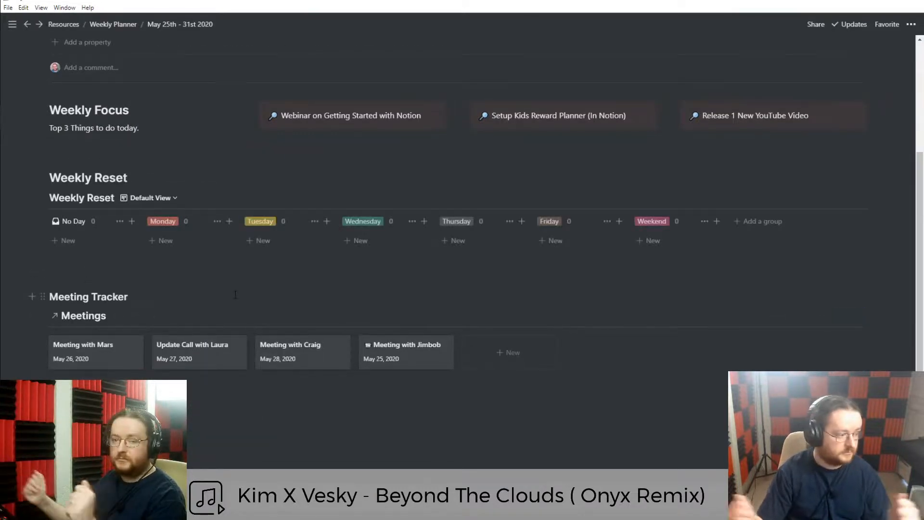
left_click(150, 198)
left_click(135, 236)
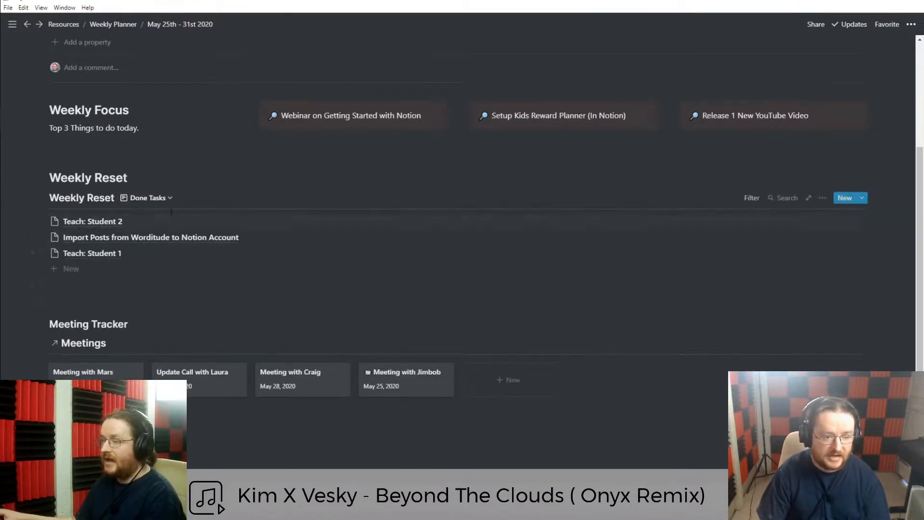
left_click(157, 199)
left_click(137, 216)
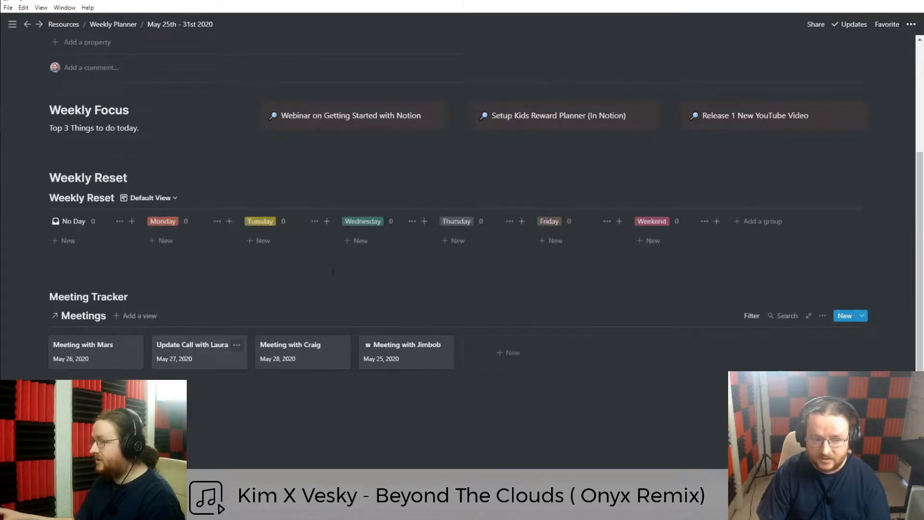
Go to the Control Room dashboard with the sidebar hidden.
scroll(219, 312, "up", 3)
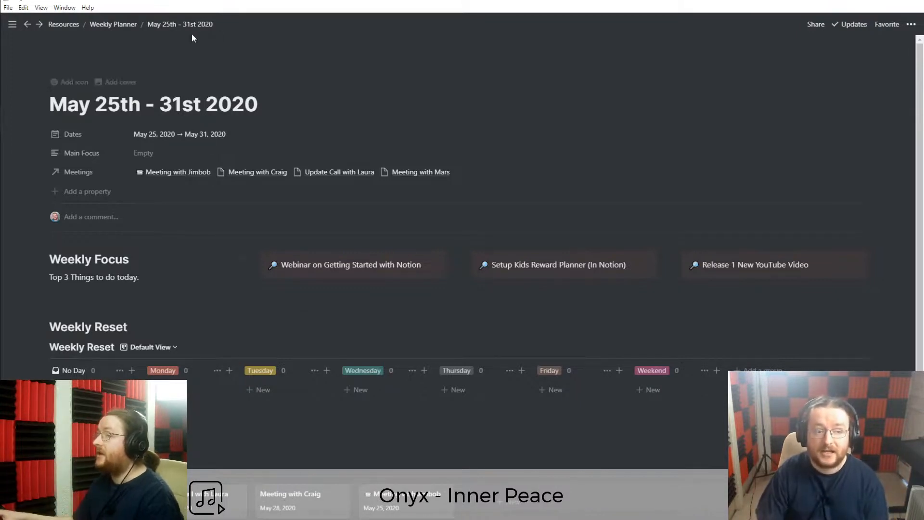
left_click(113, 24)
left_click(12, 24)
left_click(45, 109)
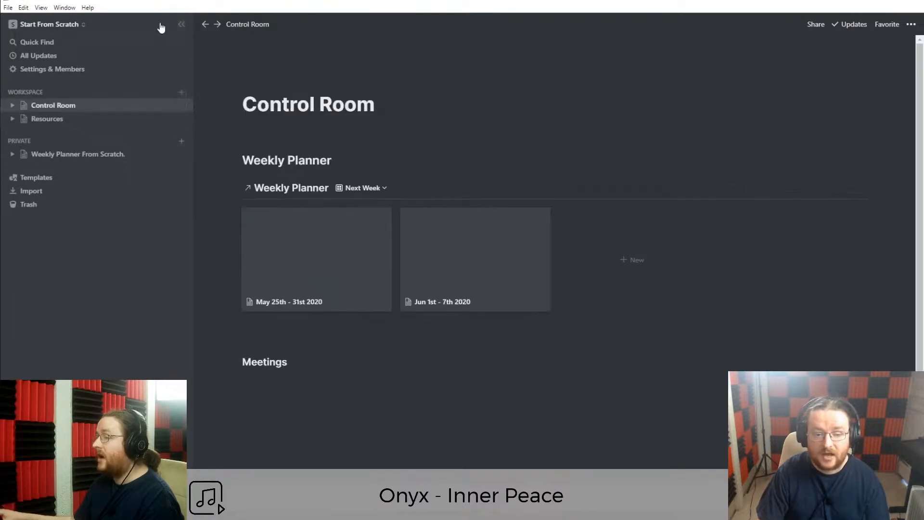
left_click(181, 25)
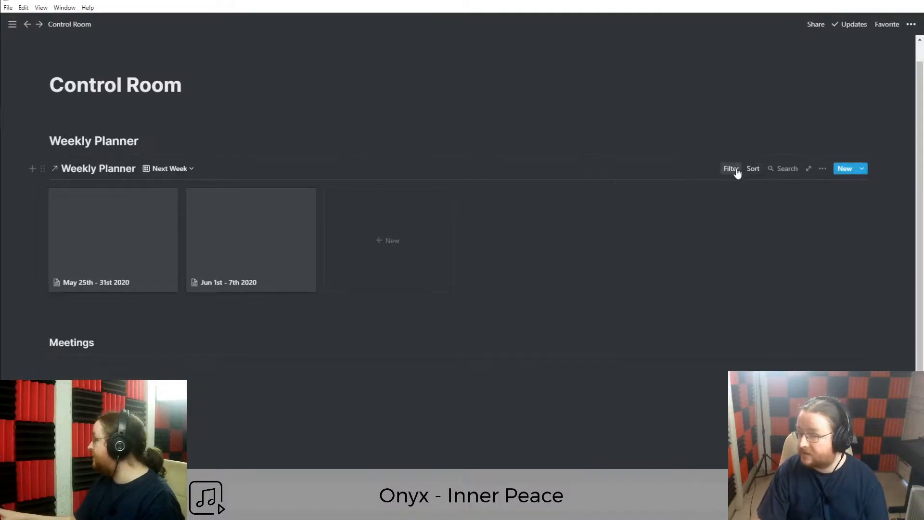
Review the Next Week gallery's filters and card properties.
left_click(732, 169)
left_click(756, 168)
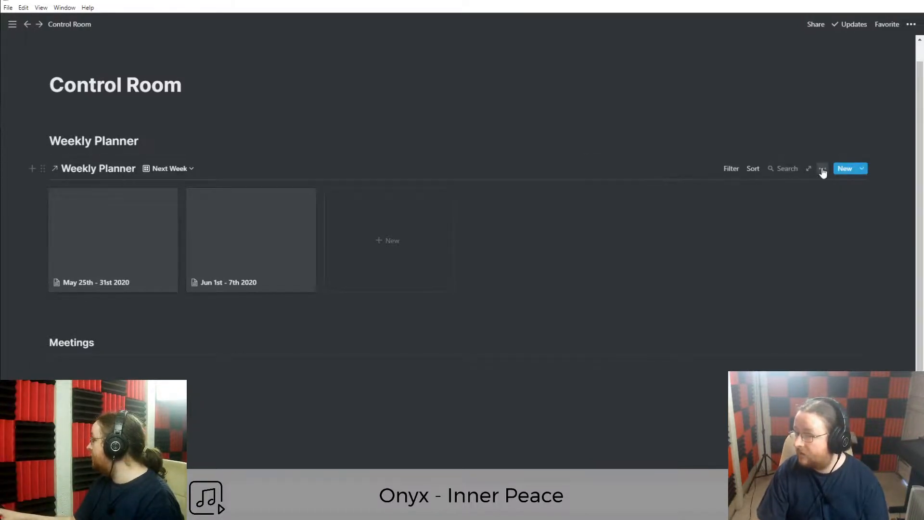
left_click(823, 170)
left_click(792, 241)
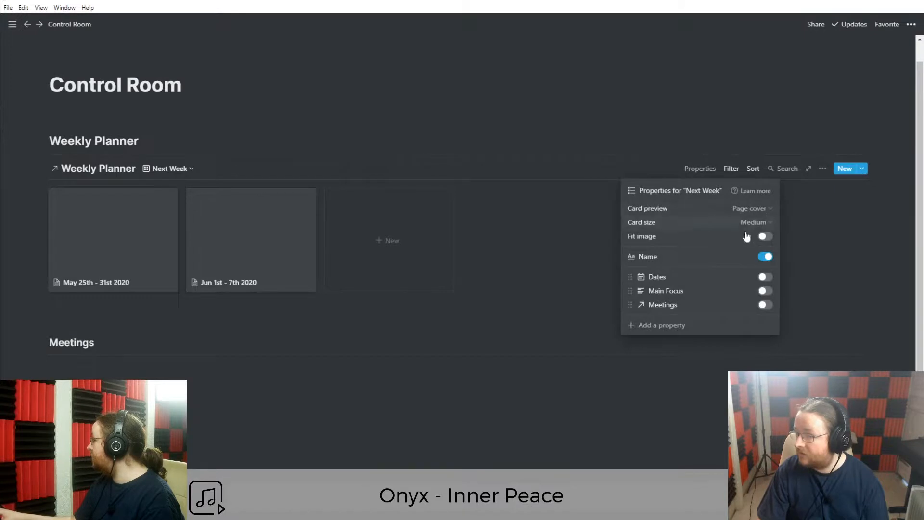
left_click(208, 327)
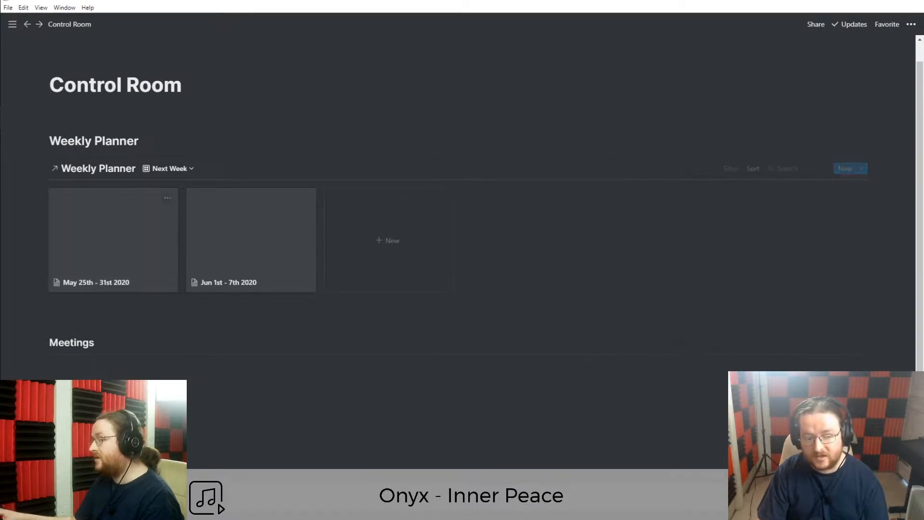
Add a cover image to the May 25th - 31st 2020 week page.
left_click(185, 281)
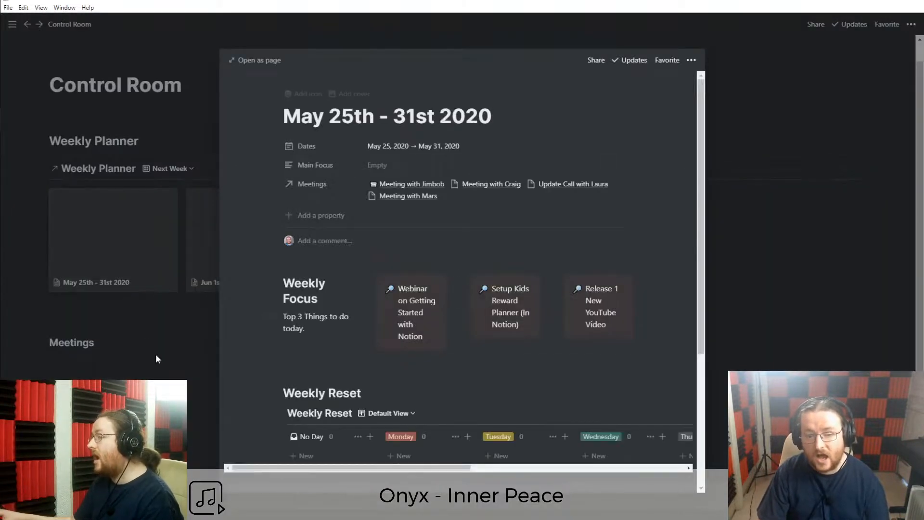
left_click(163, 258)
left_click(123, 249)
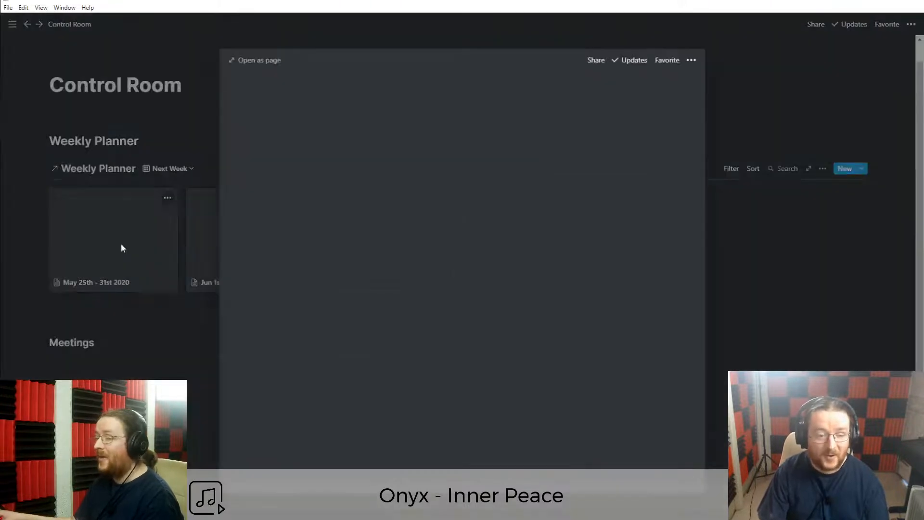
scroll(323, 313, "down", 3)
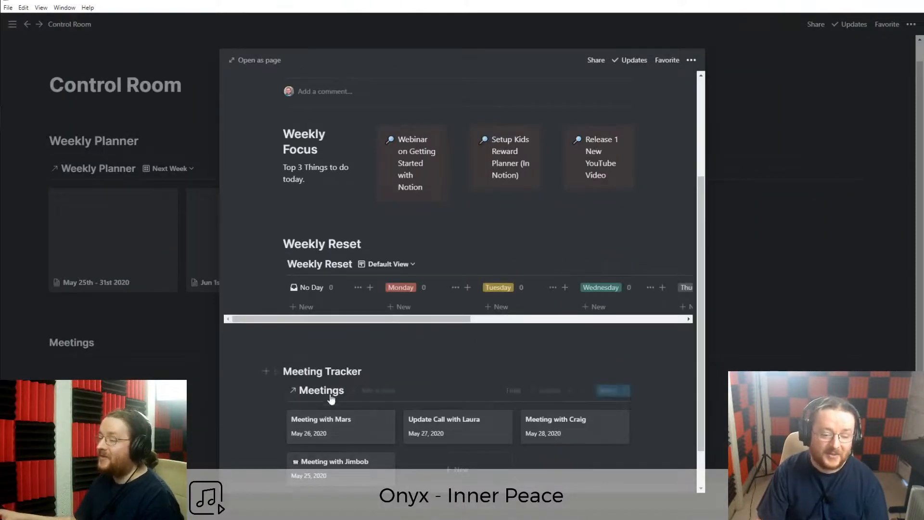
scroll(337, 385, "up", 3)
mouse_move(333, 98)
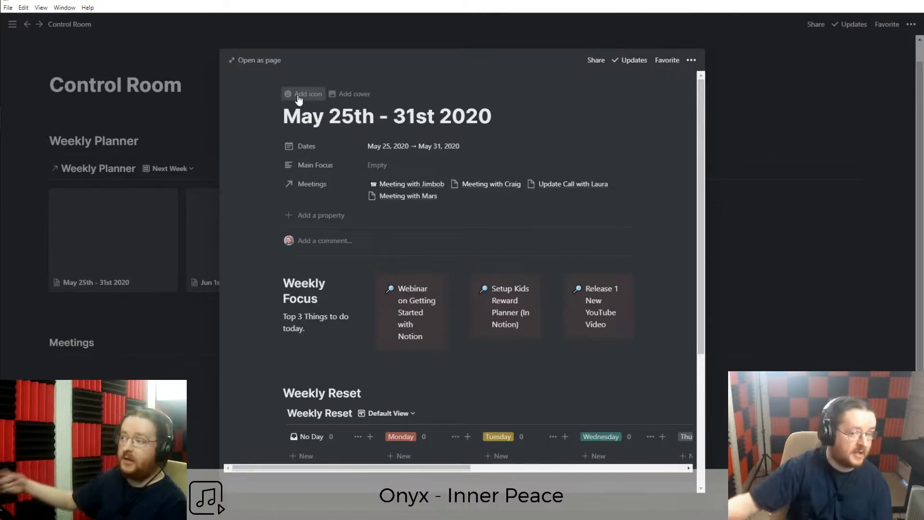
left_click(343, 95)
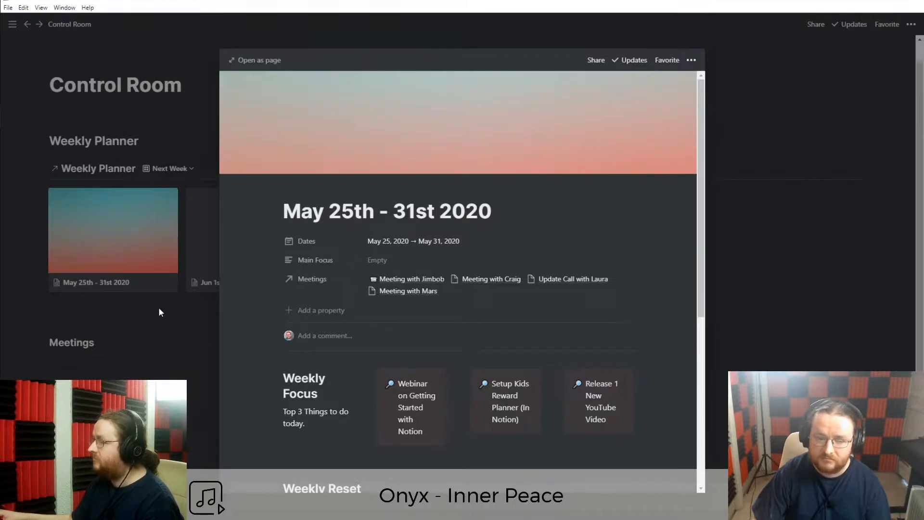
left_click(160, 312)
Add a cover image to the Jun 1st - 7th 2020 week page.
right_click(231, 241)
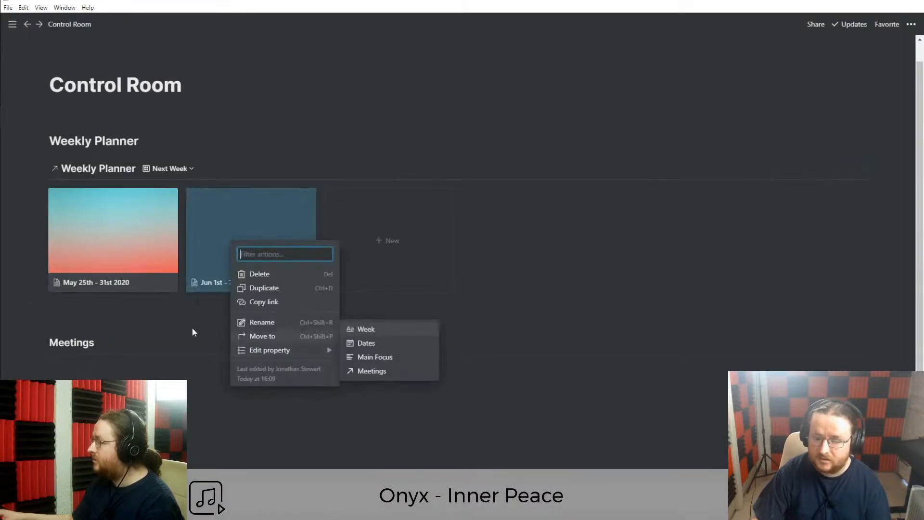
left_click(192, 327)
left_click(218, 244)
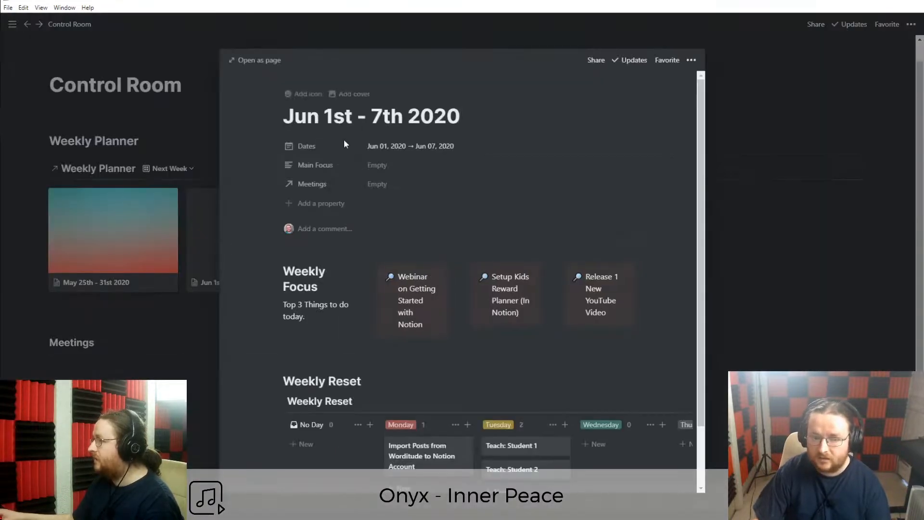
left_click(345, 94)
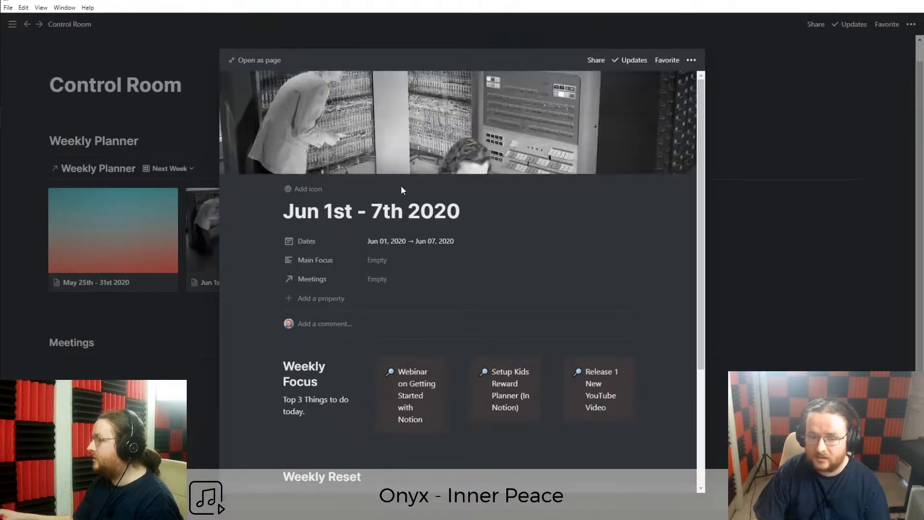
left_click(141, 323)
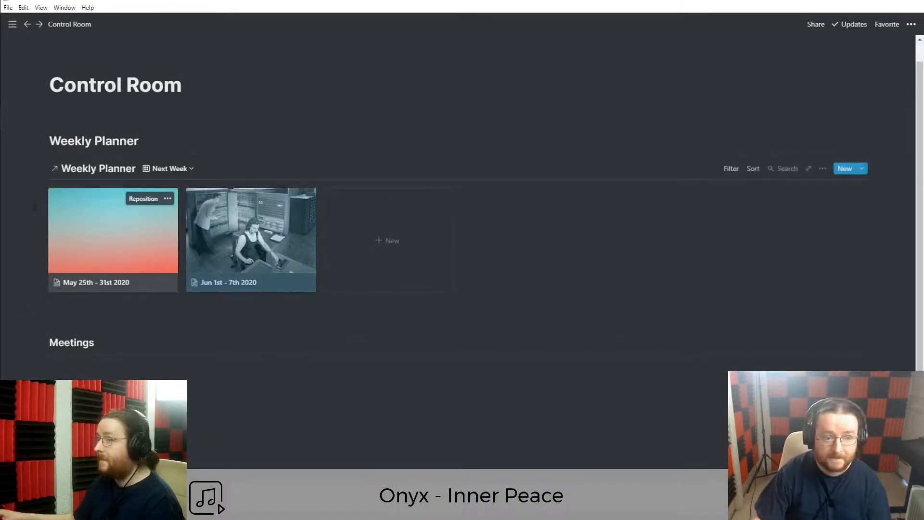
left_click(88, 371)
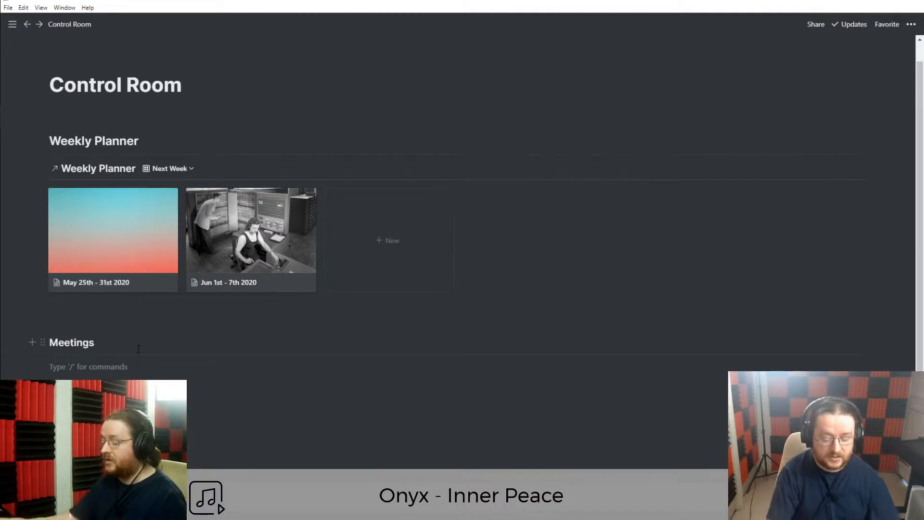
Insert a linked view of the Meetings database under the Meetings heading using /linked.
type("/linked")
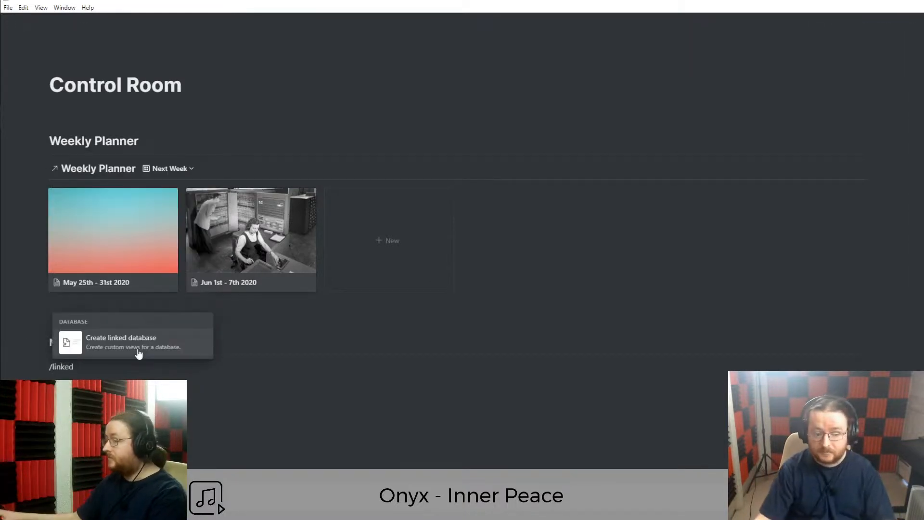
left_click(139, 354)
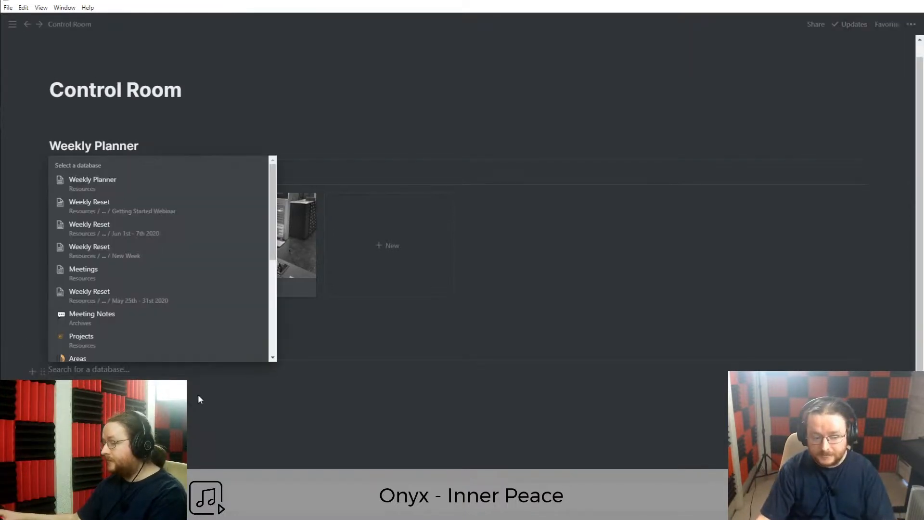
type("Meetings")
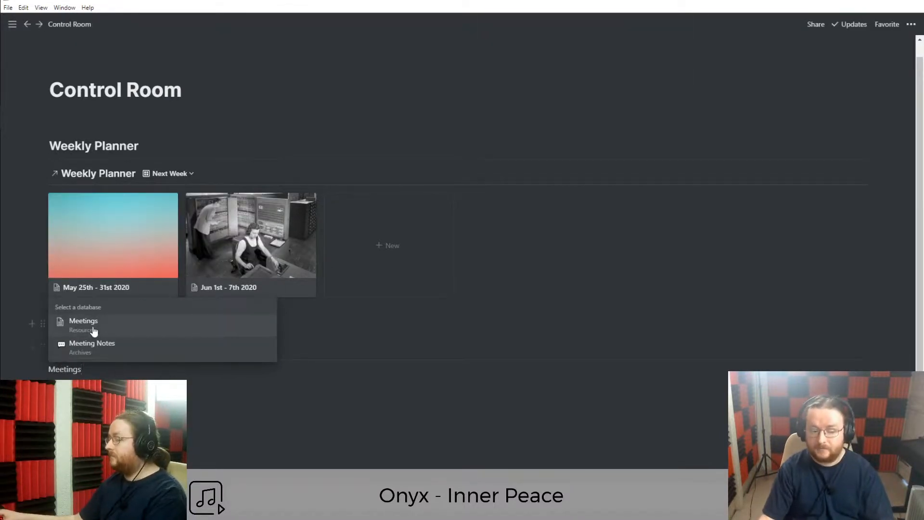
left_click(91, 332)
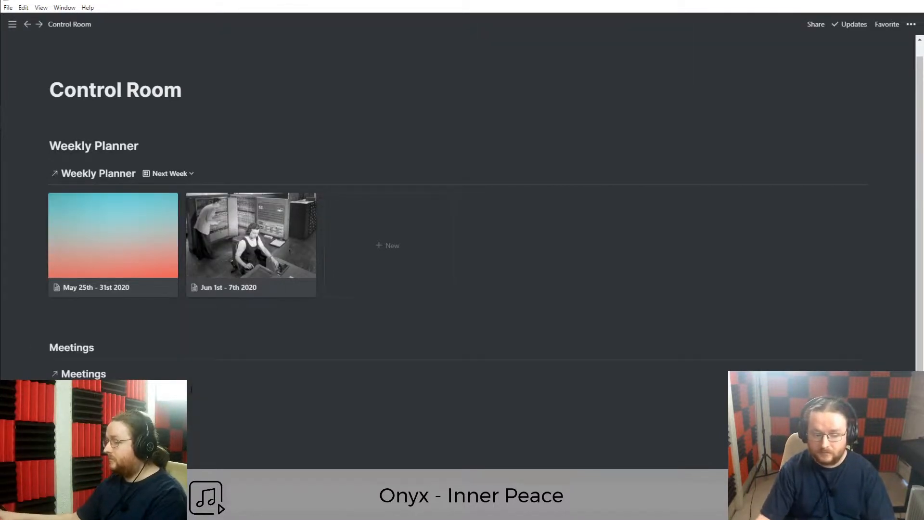
scroll(195, 405, "down", 1)
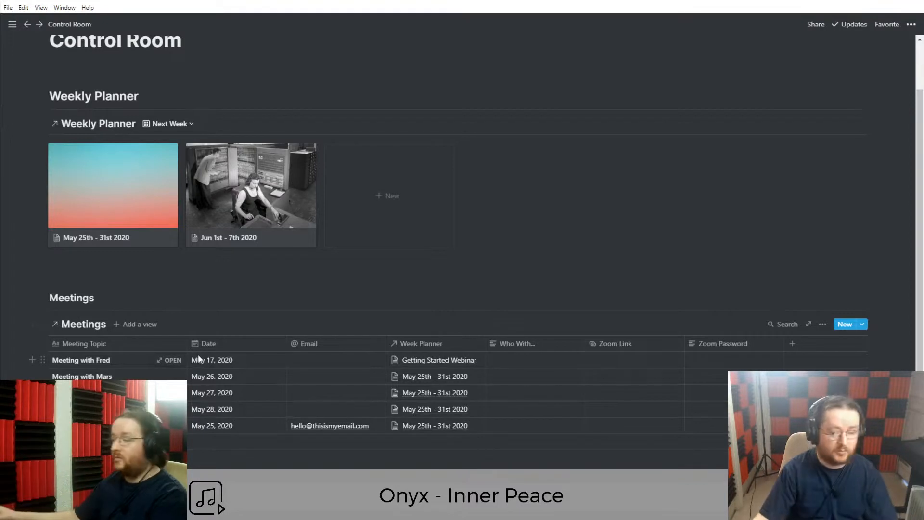
Add a calendar view named 'Calendar' to the linked Meetings database.
left_click(823, 324)
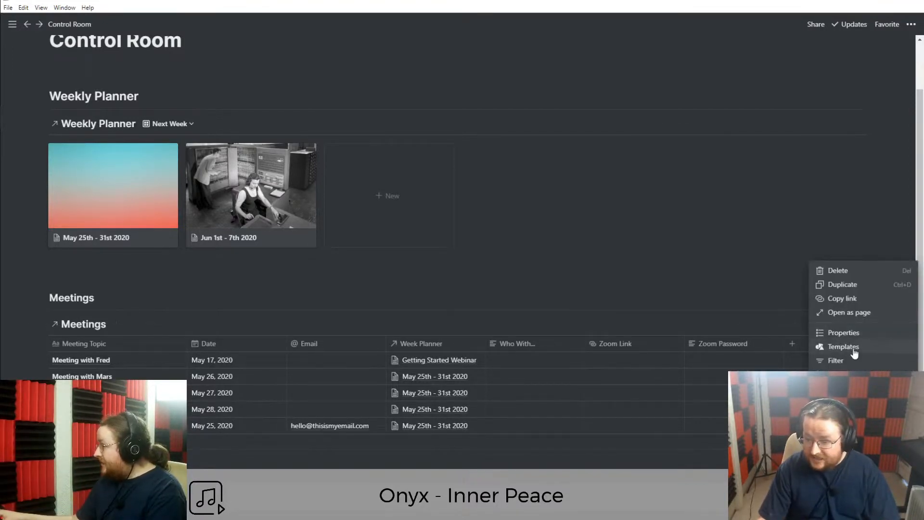
left_click(621, 309)
left_click(130, 325)
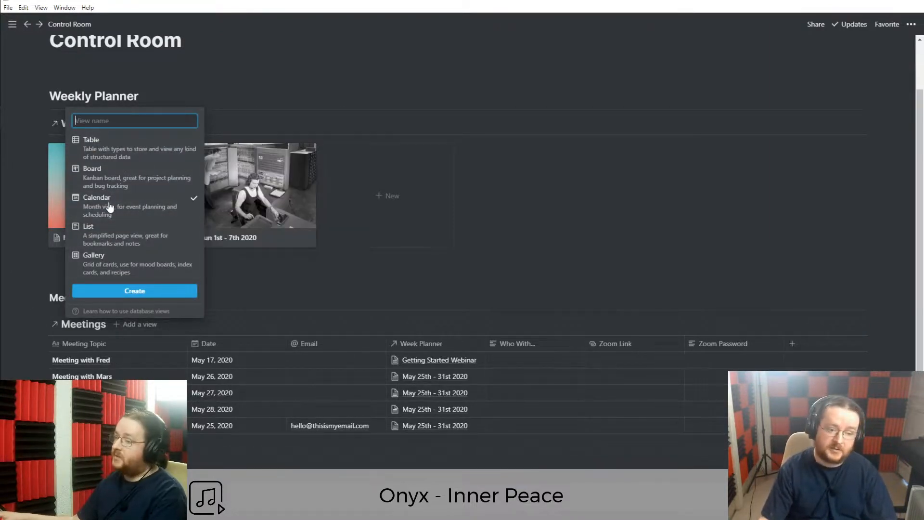
type("Calend")
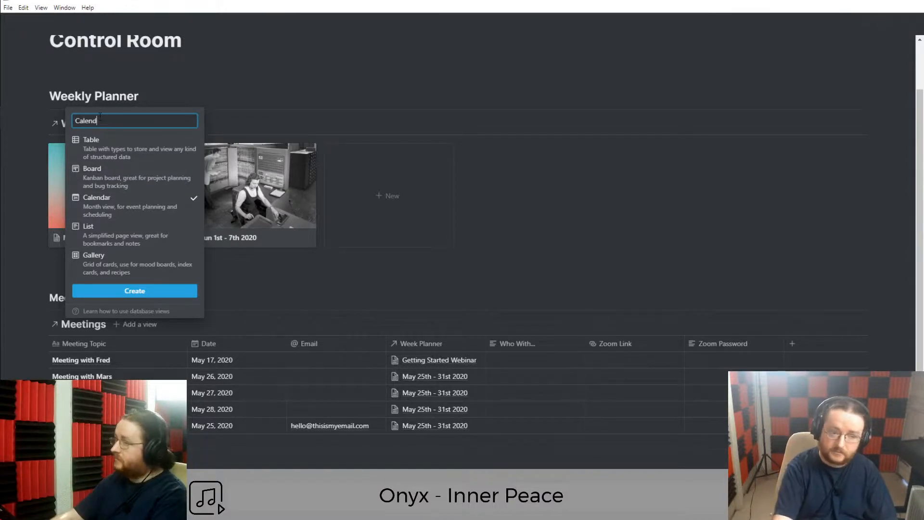
type("ar")
key("Return")
scroll(209, 390, "down", 5)
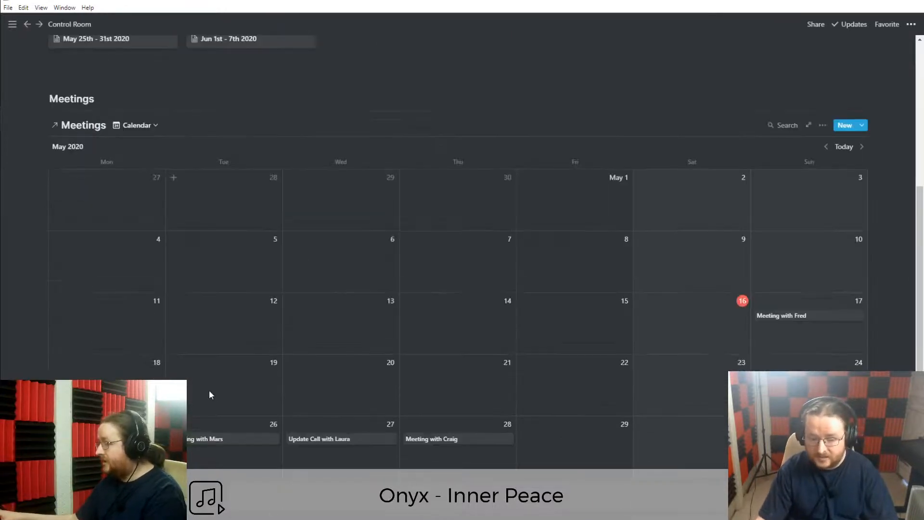
scroll(209, 351, "up", 1)
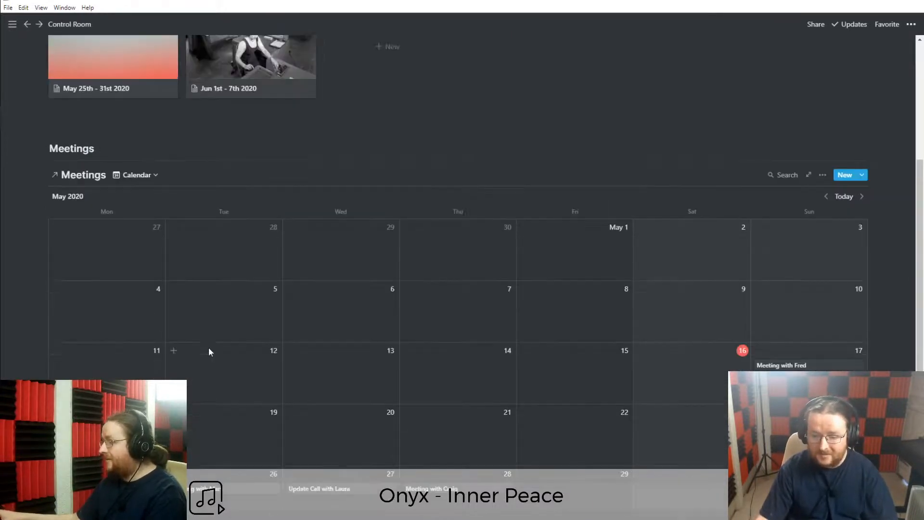
Delete the extra untitled Meetings view, leaving the May 2020 calendar.
left_click(141, 175)
left_click(180, 195)
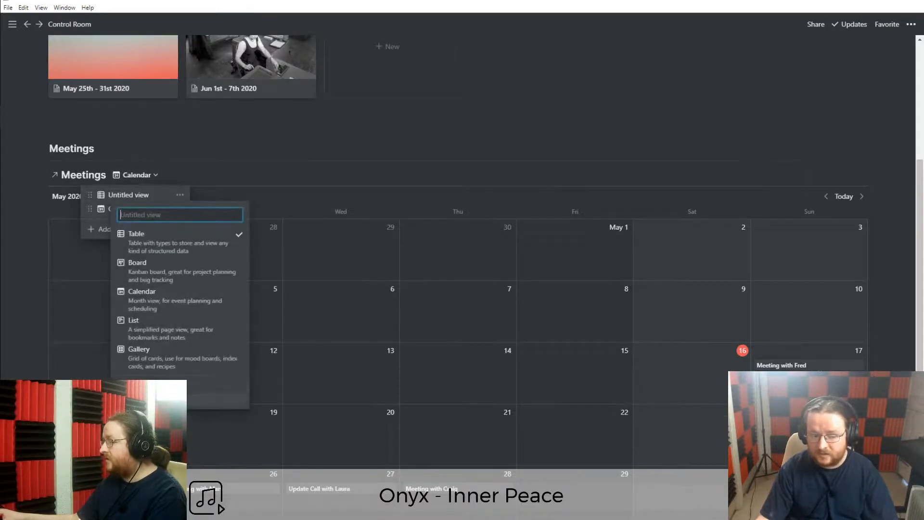
left_click(149, 400)
left_click(471, 286)
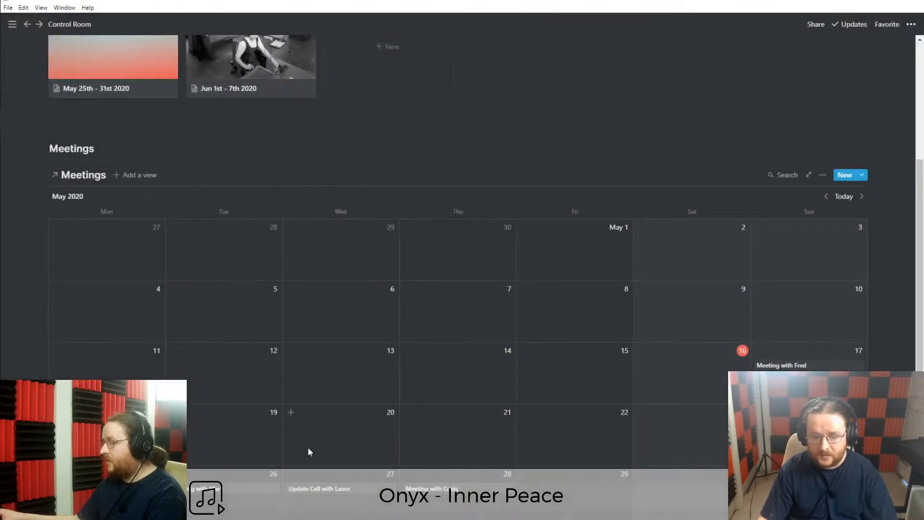
scroll(322, 446, "down", 1)
scroll(93, 238, "up", 1)
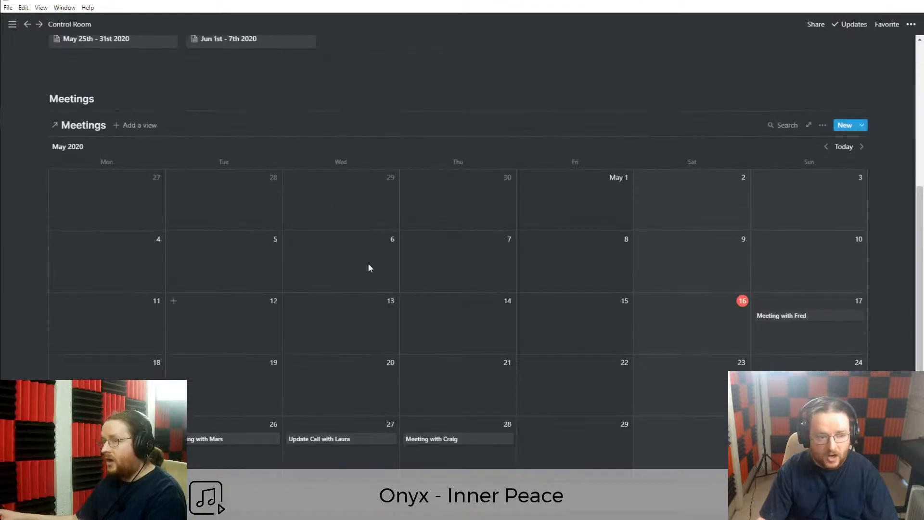
scroll(392, 420, "up", 5)
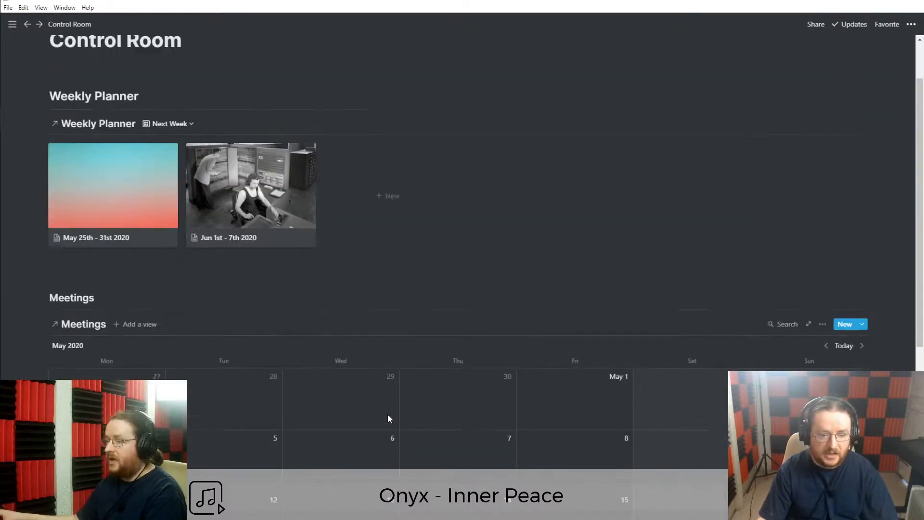
scroll(231, 378, "down", 2)
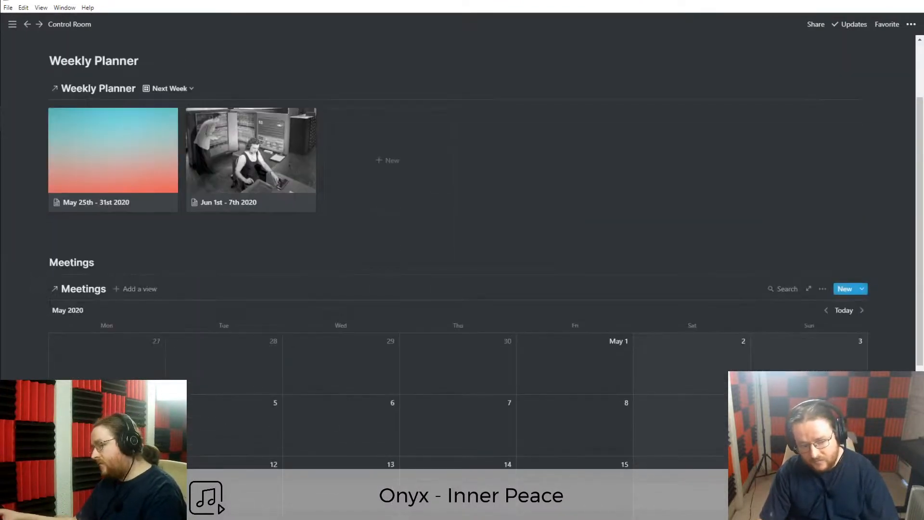
scroll(224, 434, "down", 2)
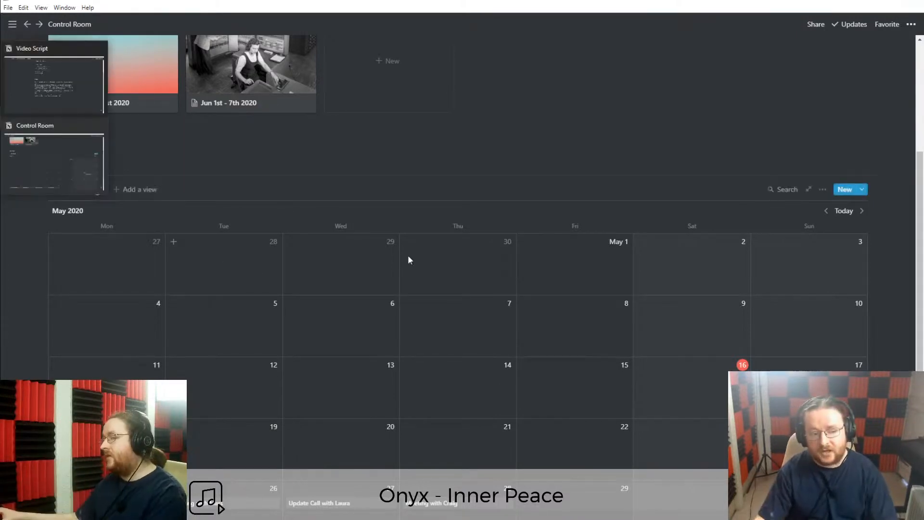
Turn the inline Meetings calendar into a page link and open it.
left_click(823, 191)
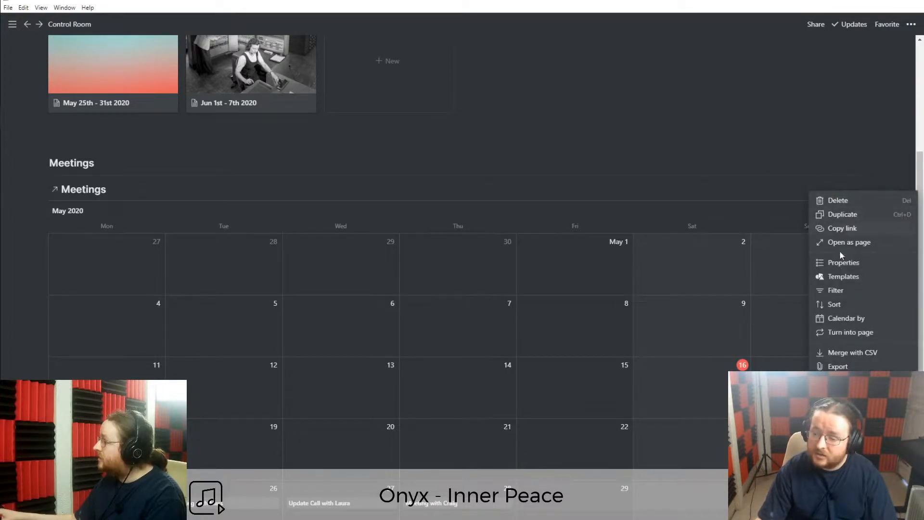
left_click(864, 333)
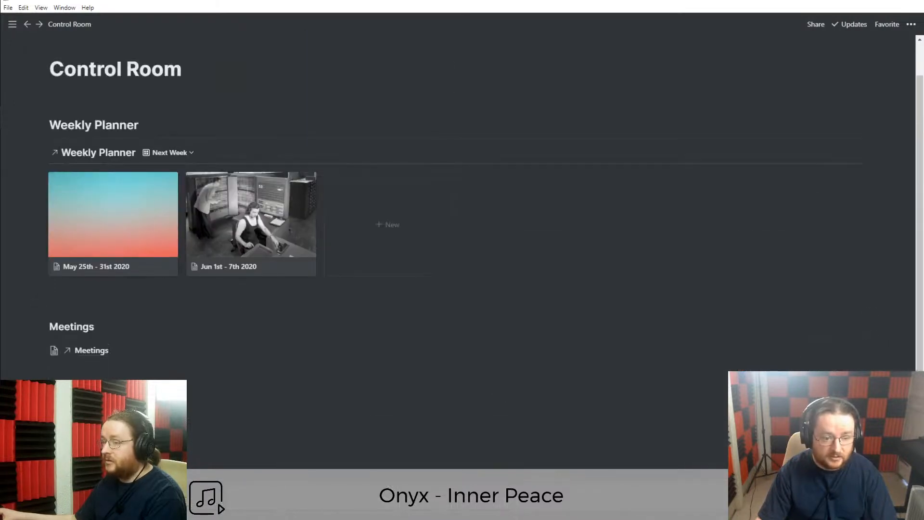
left_click(88, 353)
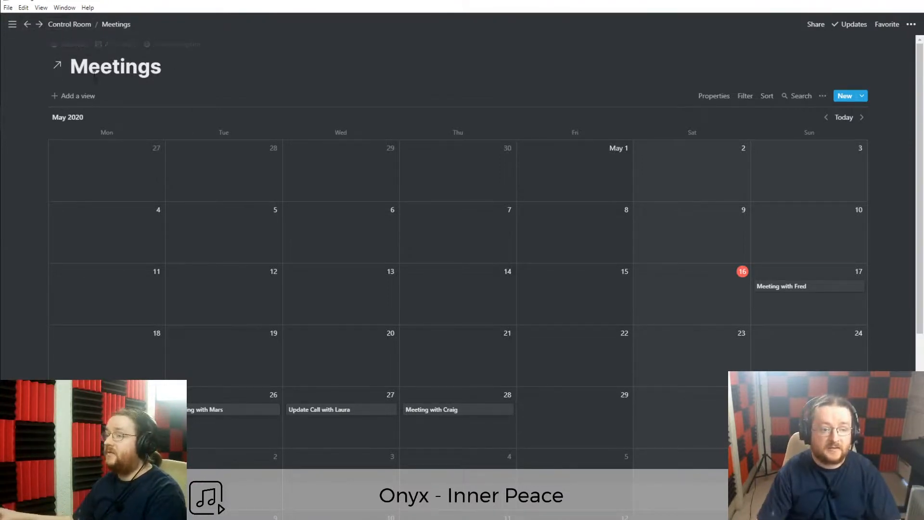
Visit the original Meetings source database, then return to Control Room.
left_click(59, 69)
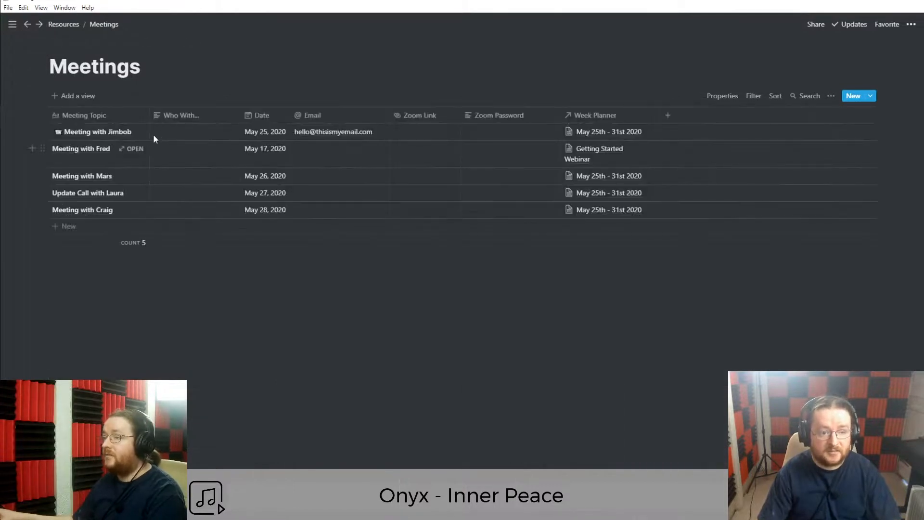
left_click(26, 26)
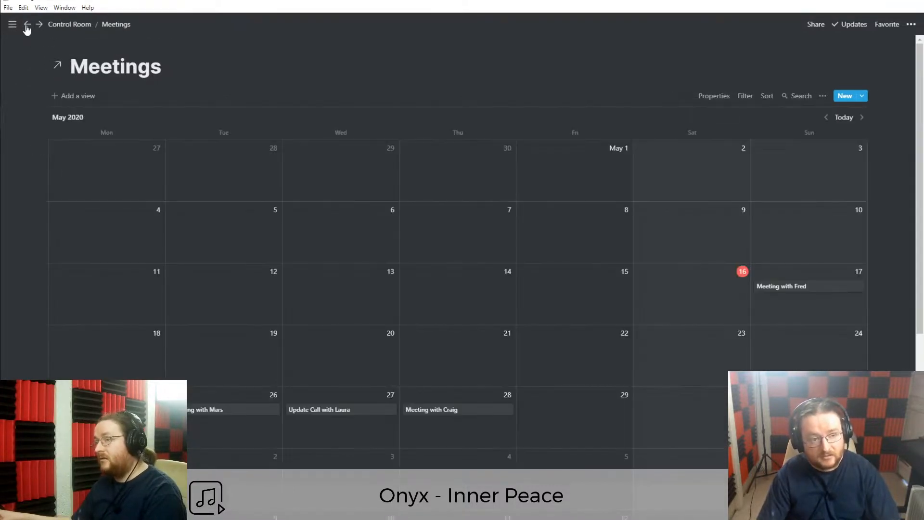
left_click(26, 27)
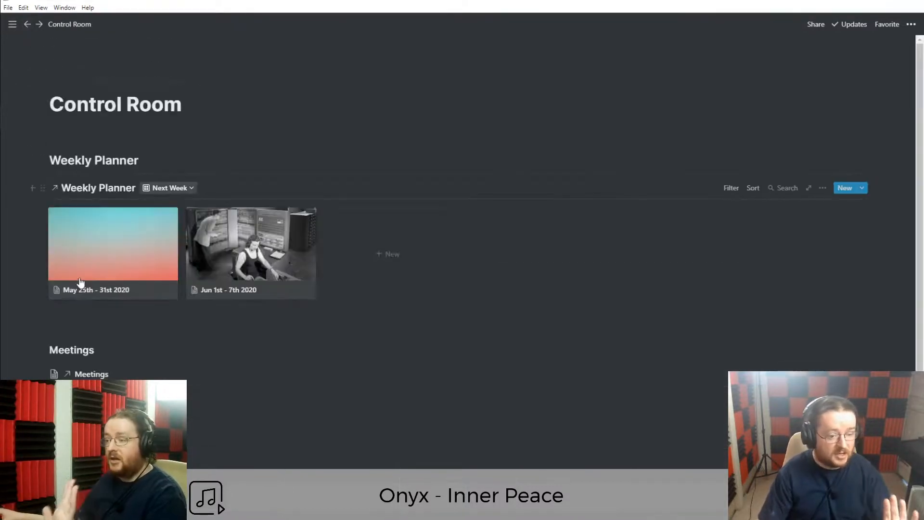
left_click(92, 374)
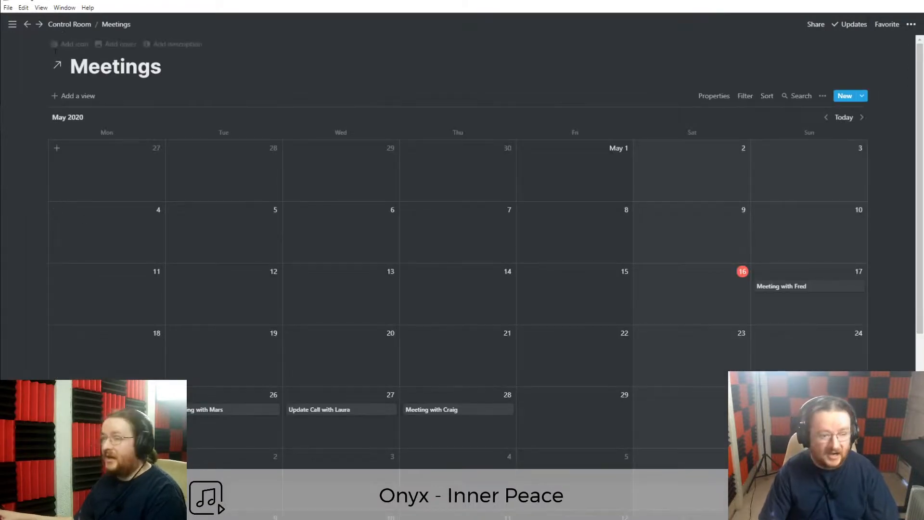
left_click(27, 25)
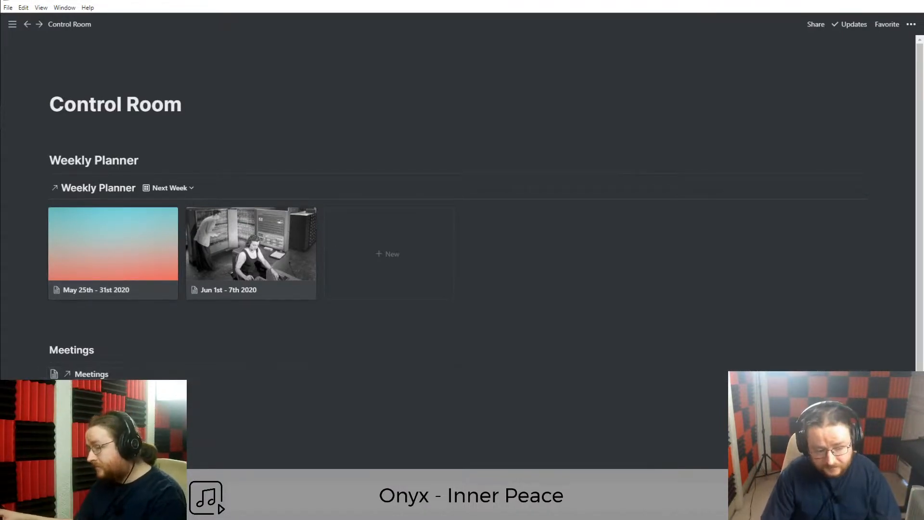
left_click(860, 374)
Restore the Meetings calendar inline and add a MEETINGS toggle block below the heading.
left_click(860, 405)
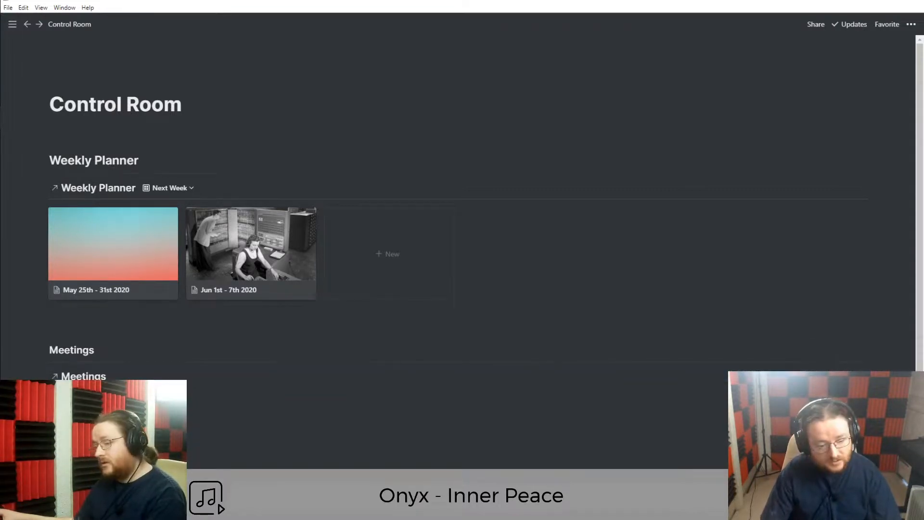
scroll(462, 240, "down", 3)
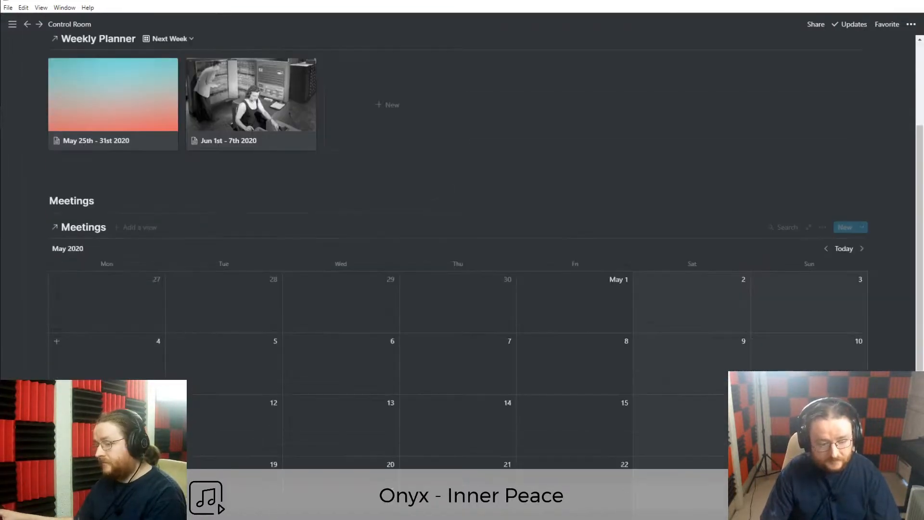
left_click(33, 212)
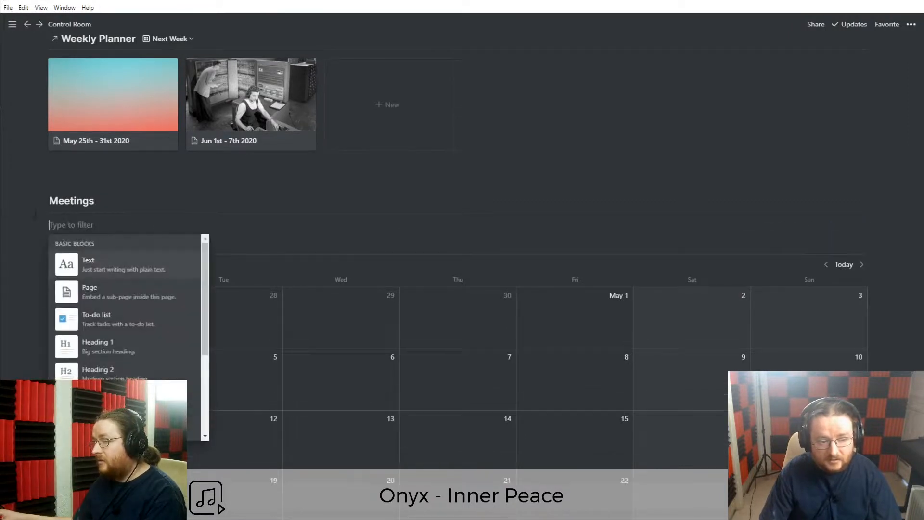
left_click(71, 225)
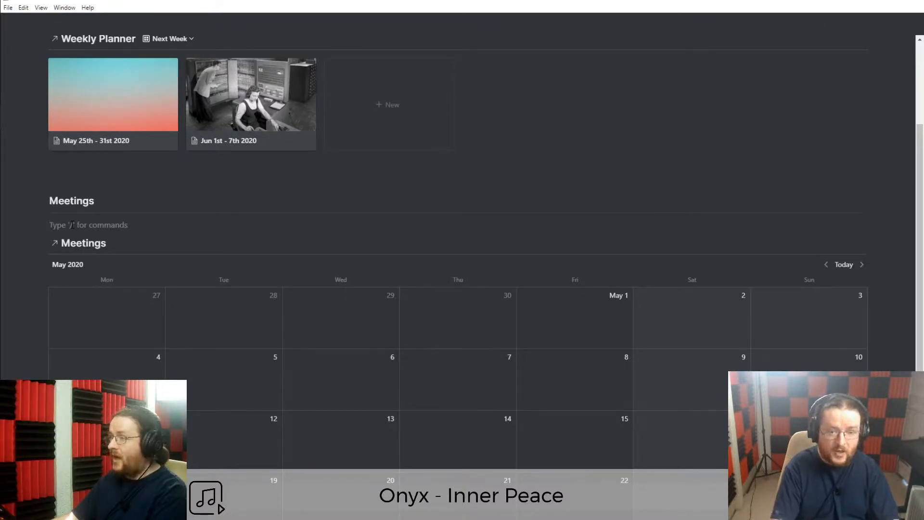
type(">")
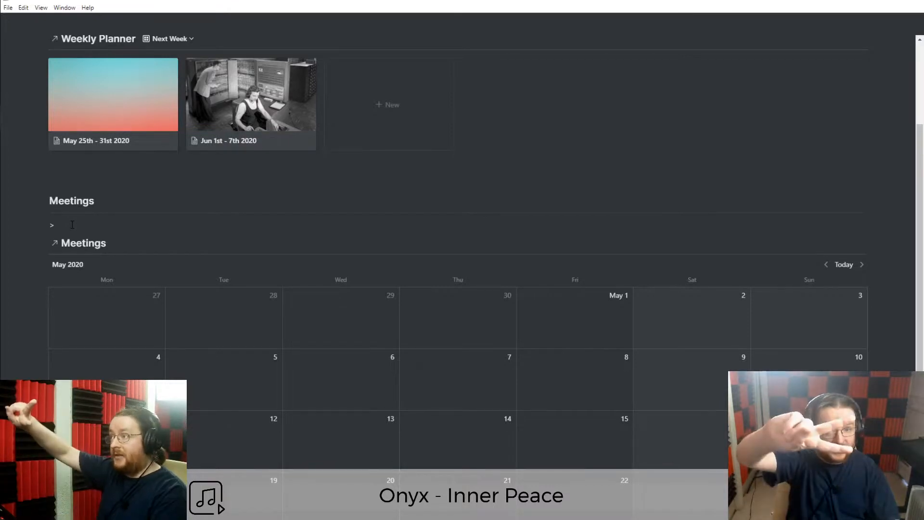
type(" d")
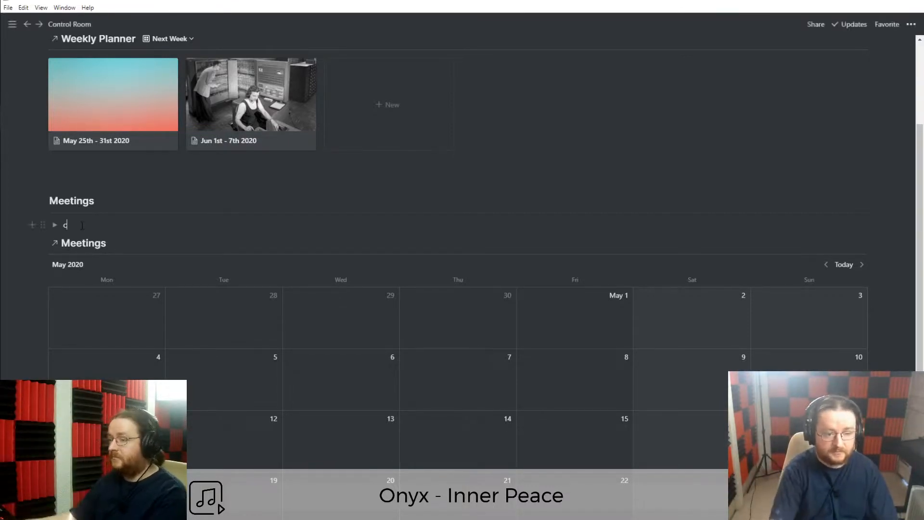
key("BackSpace")
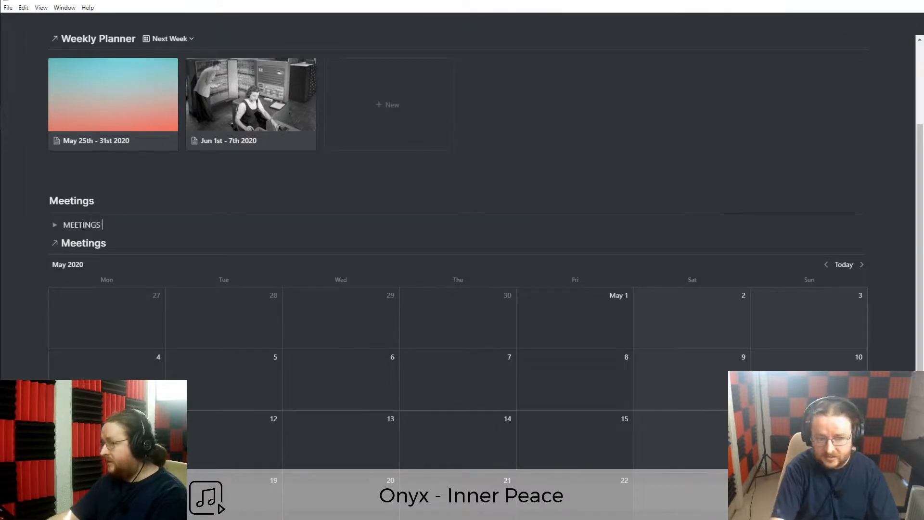
Move the Meetings calendar inside the MEETINGS toggle and collapse it.
double_click(82, 225)
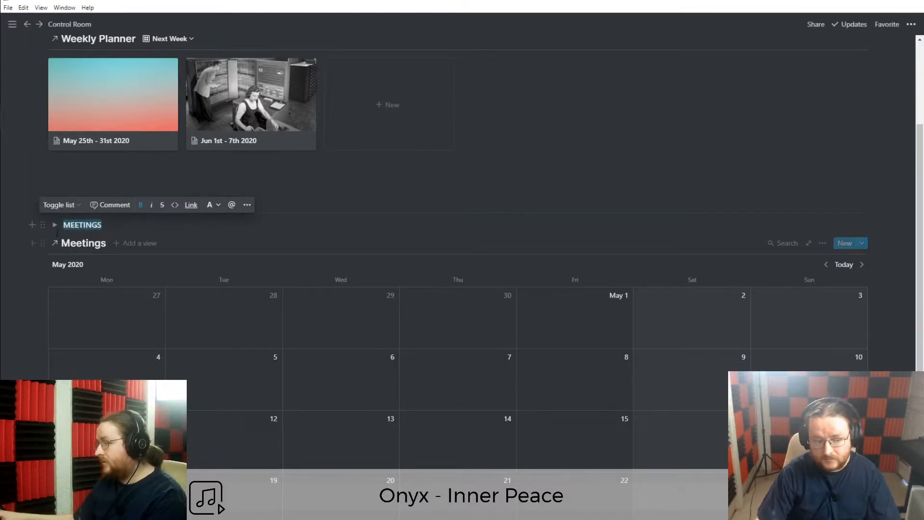
left_click(55, 226)
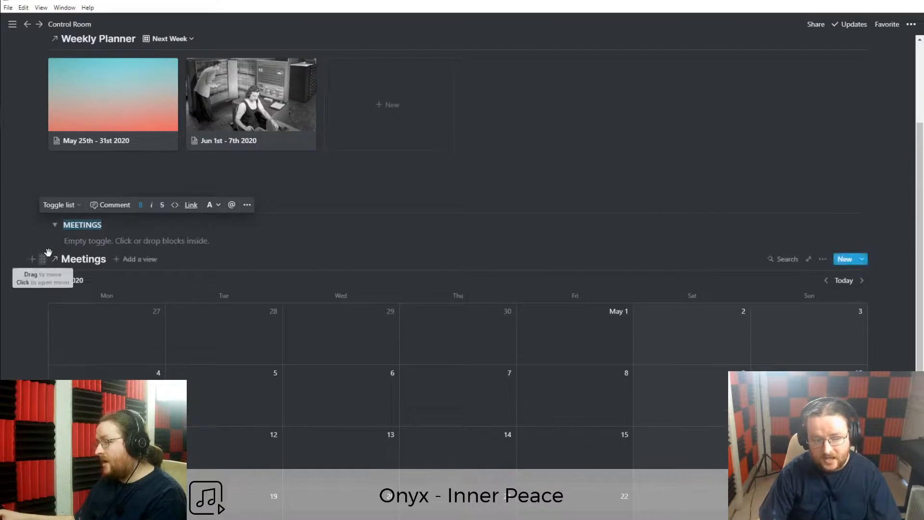
left_click(85, 242)
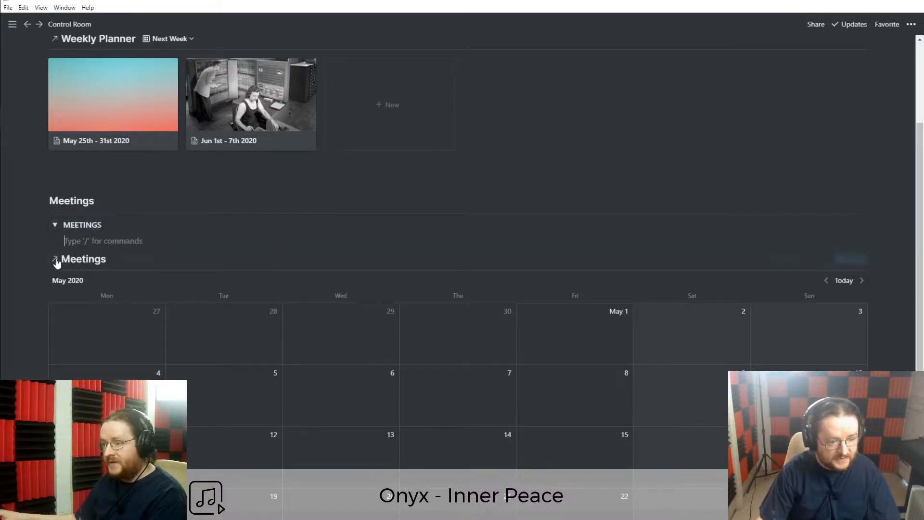
left_click_drag(44, 256, 76, 236)
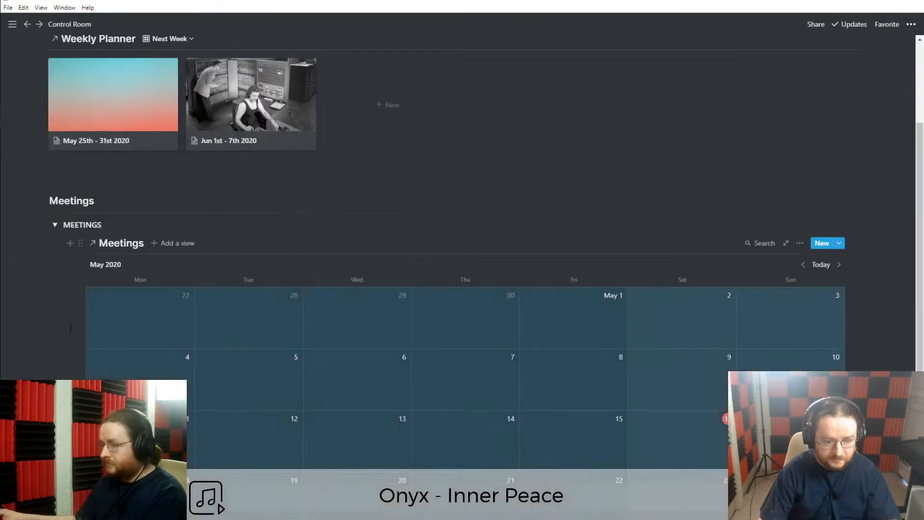
left_click(55, 227)
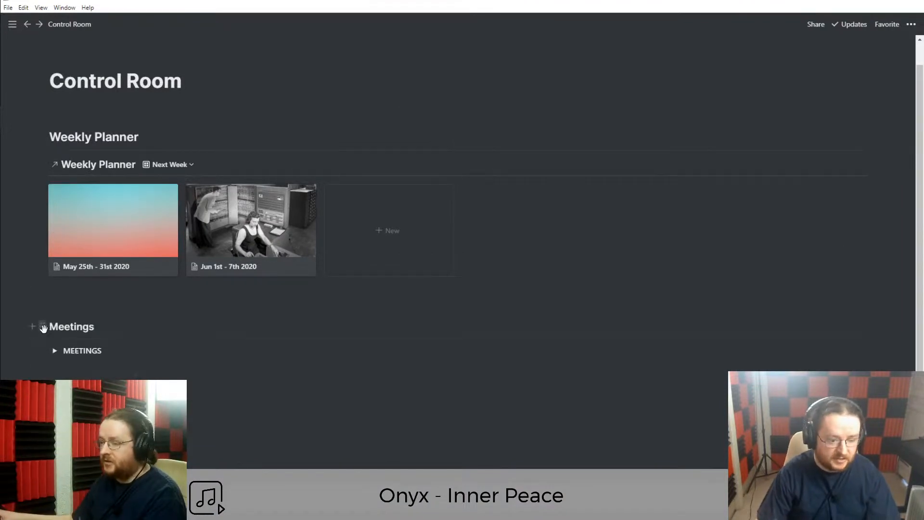
left_click(43, 328)
Delete the Meetings heading and divider so the MEETINGS toggle follows the gallery.
key("Delete")
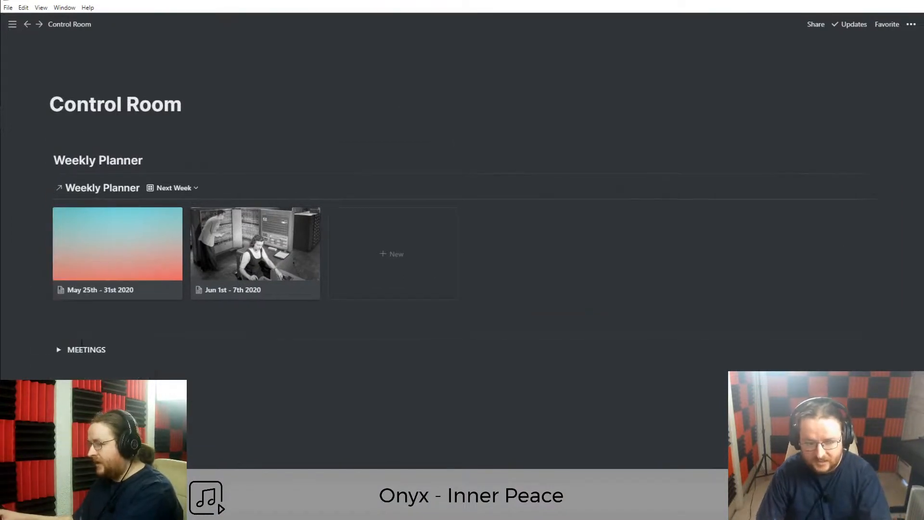
left_click(80, 338)
key("Delete")
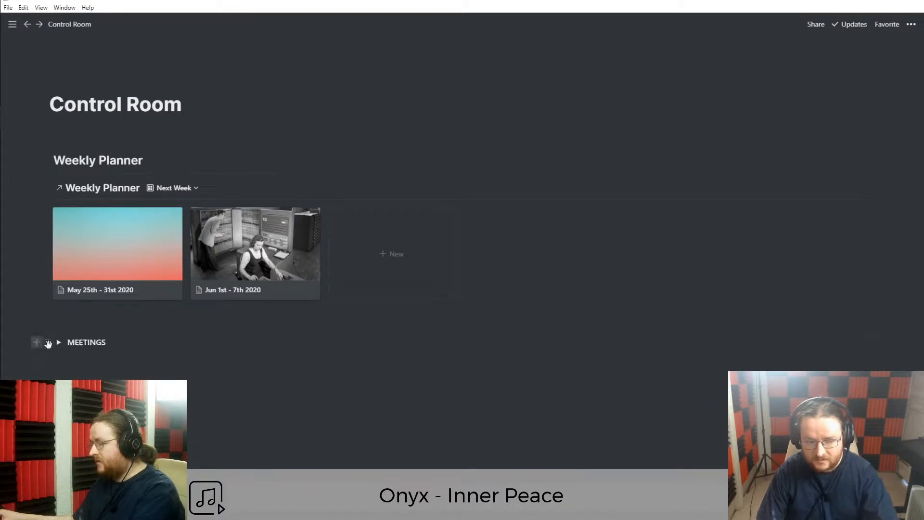
double_click(82, 342)
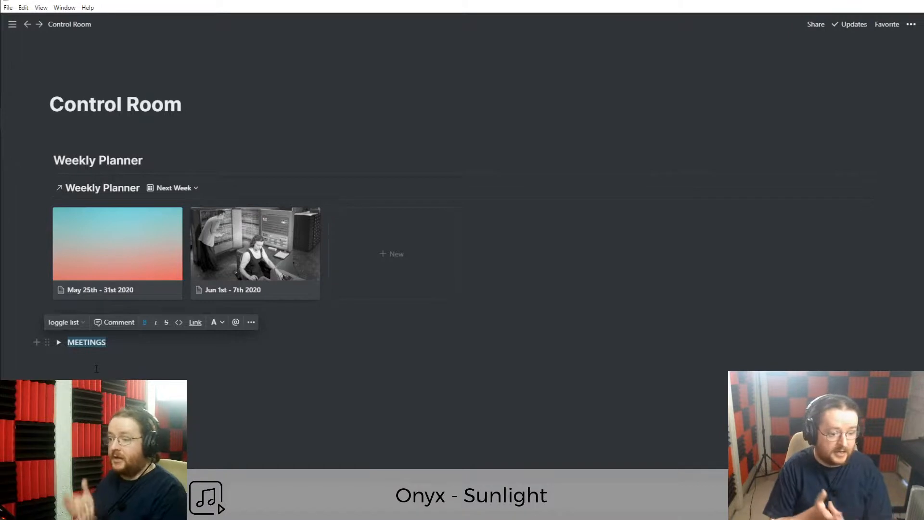
left_click(59, 342)
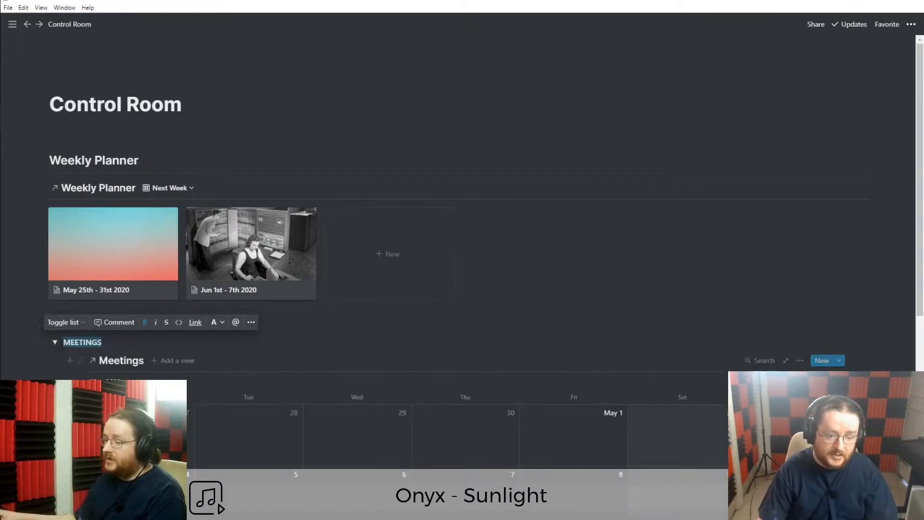
left_click(55, 342)
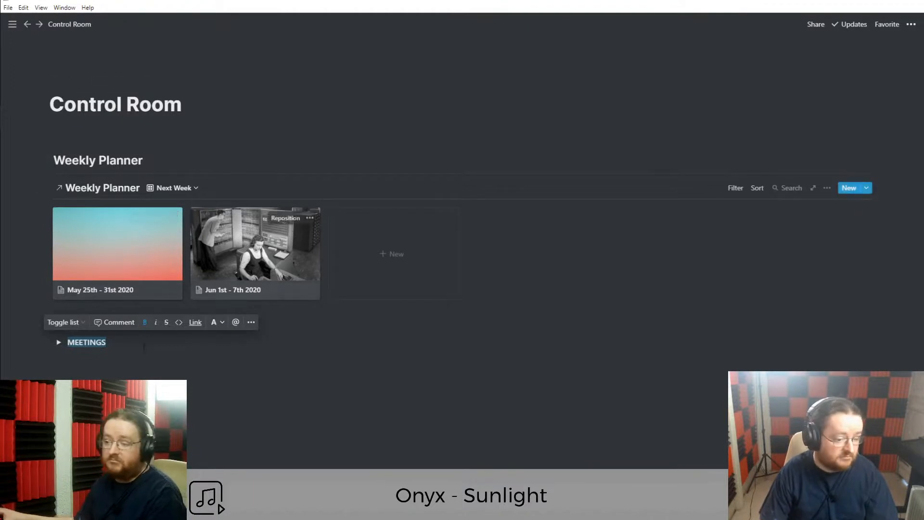
left_click(91, 350)
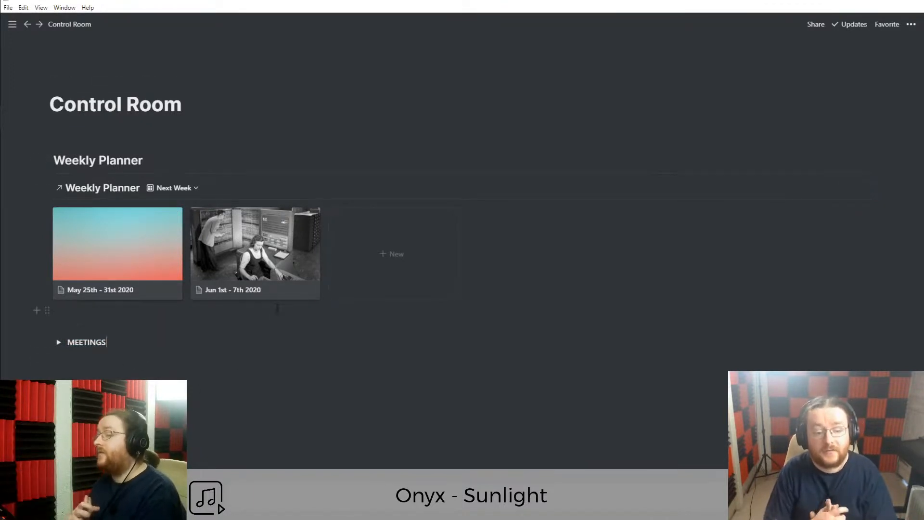
Dock the workspace sidebar open beside the Control Room page.
left_click(313, 146)
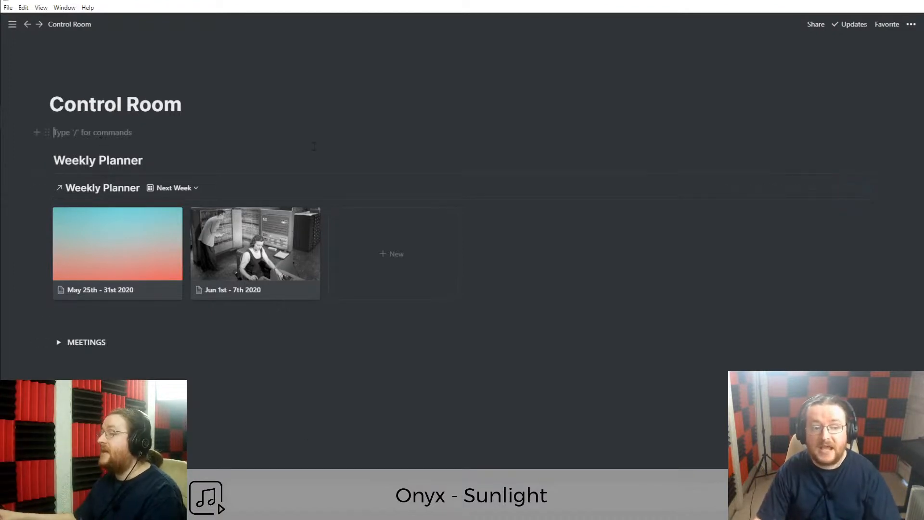
key("BackSpace")
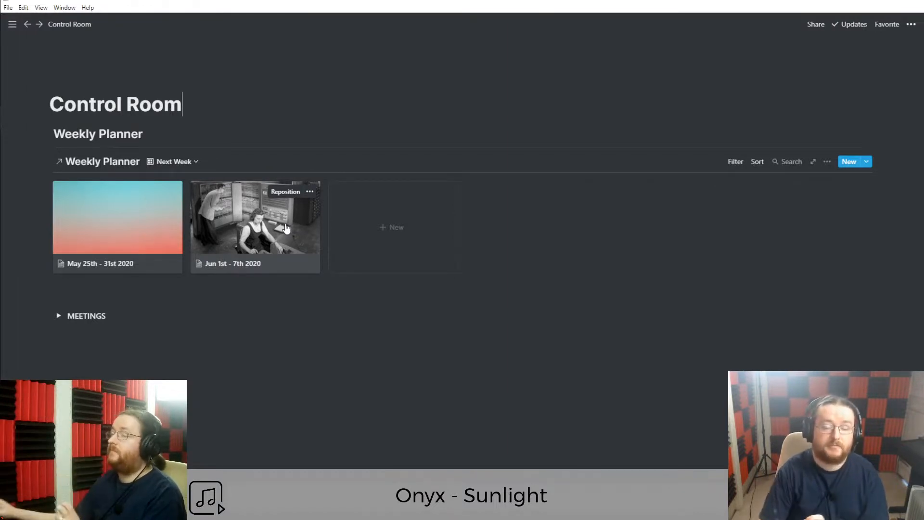
left_click(12, 24)
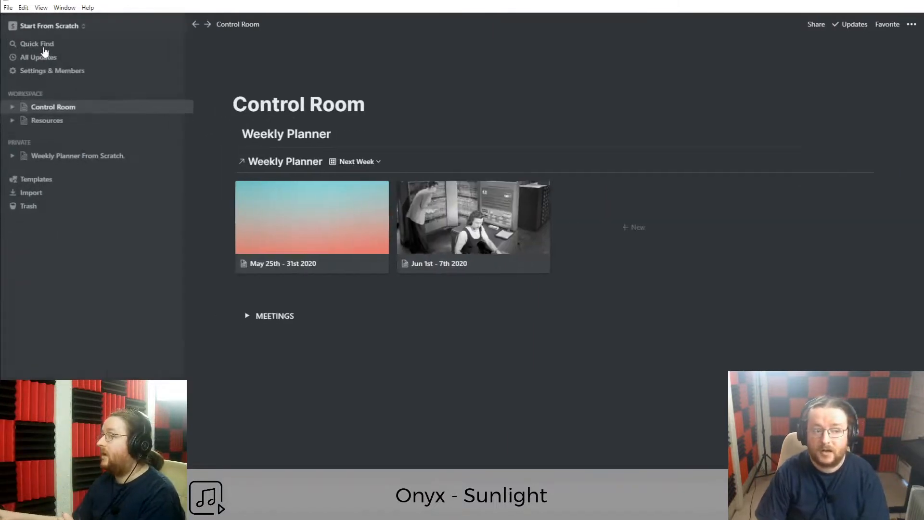
Switch to the other personal workspace and open its Control Room page with the sidebar collapsed.
left_click(63, 26)
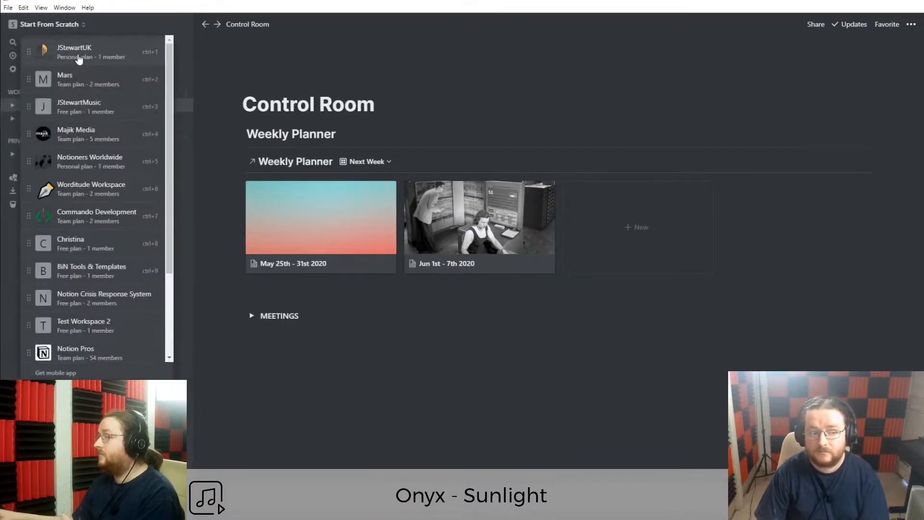
left_click(78, 53)
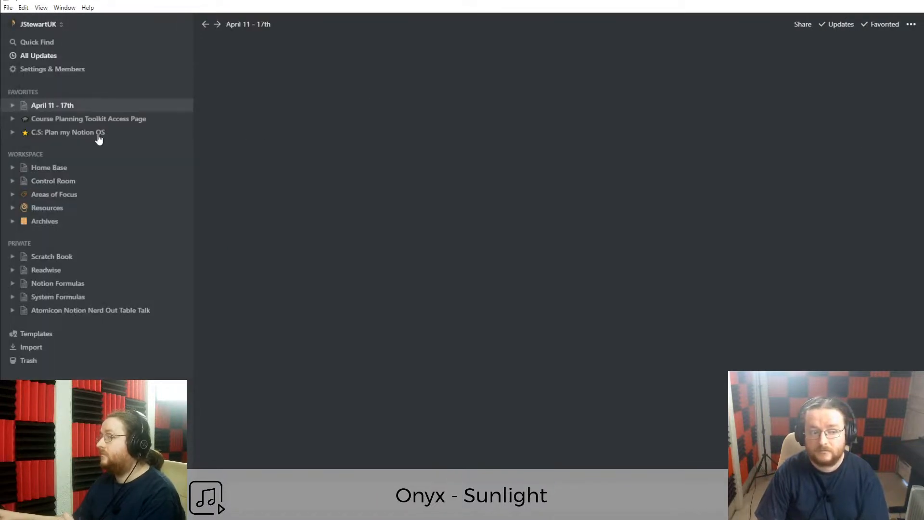
left_click(57, 182)
left_click(181, 24)
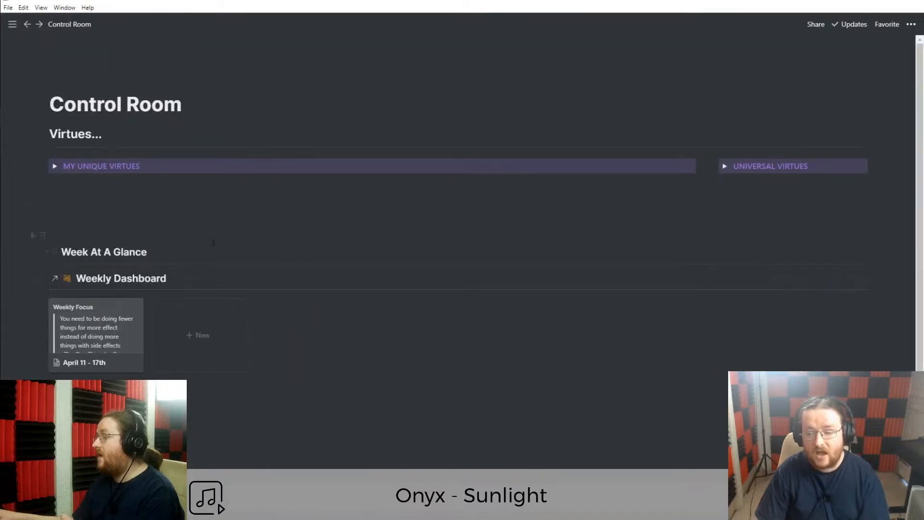
scroll(107, 286, "down", 1)
scroll(107, 285, "up", 1)
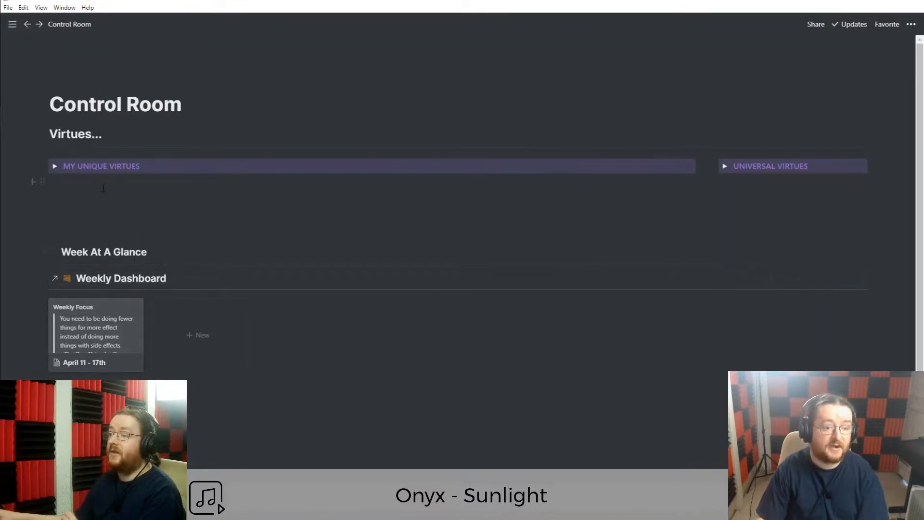
Open the Home Base page from the sidebar and look over its title.
mouse_move(16, 27)
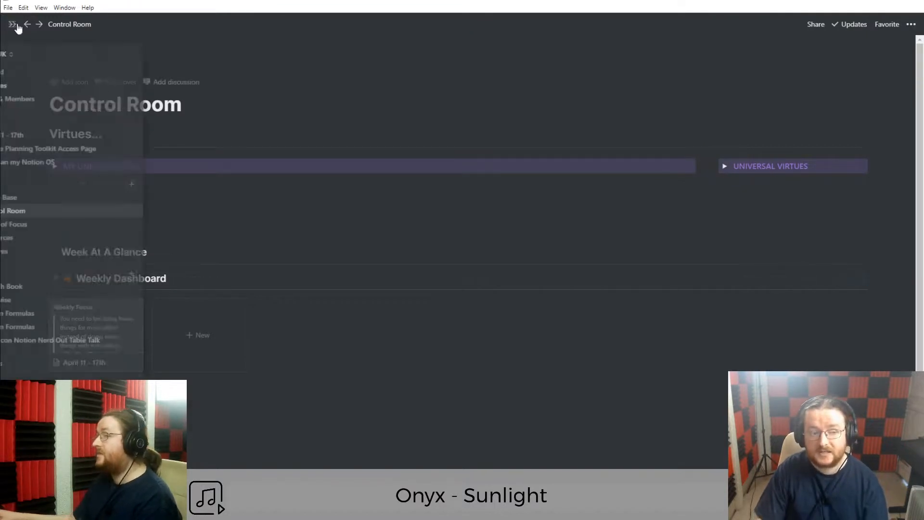
left_click(62, 199)
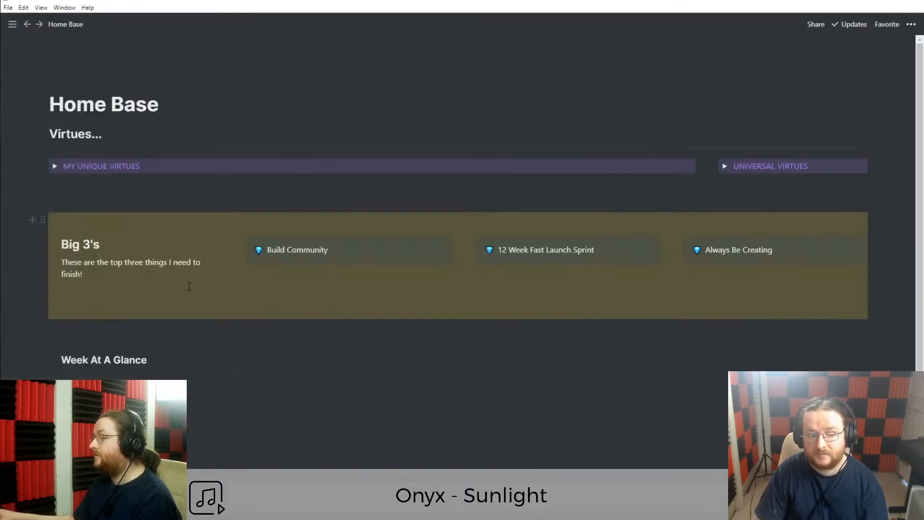
scroll(190, 288, "down", 1)
scroll(226, 288, "up", 1)
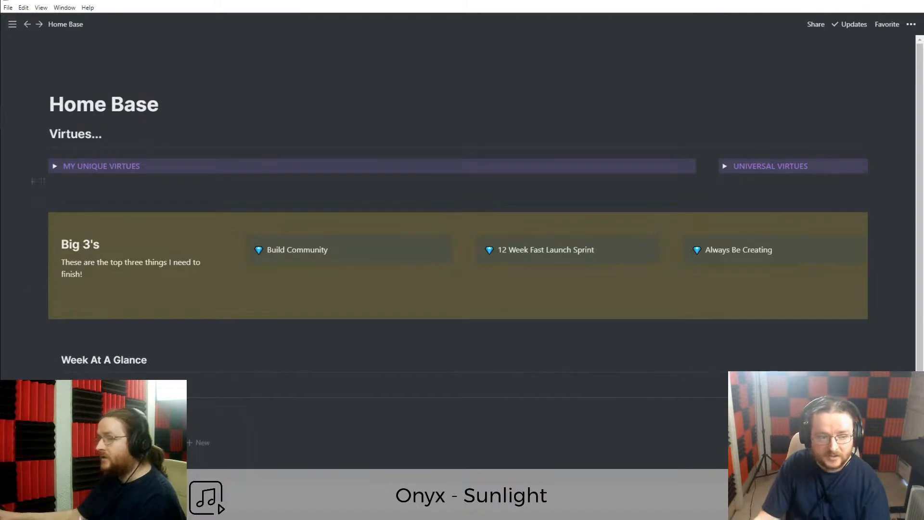
double_click(77, 107)
left_click(78, 107)
triple_click(124, 108)
double_click(97, 111)
triple_click(97, 111)
left_click(136, 105)
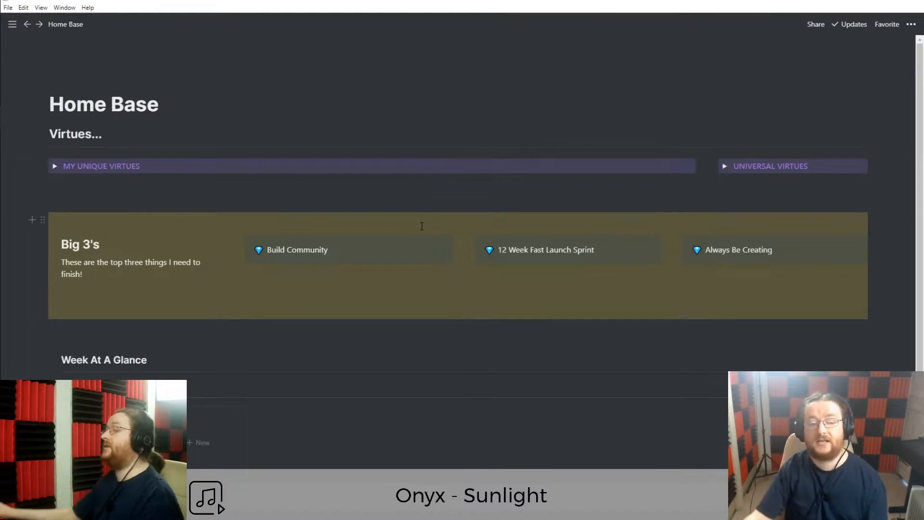
Expand and collapse the MY UNIQUE VIRTUES and UNIVERSAL VIRTUES toggles.
left_click(54, 167)
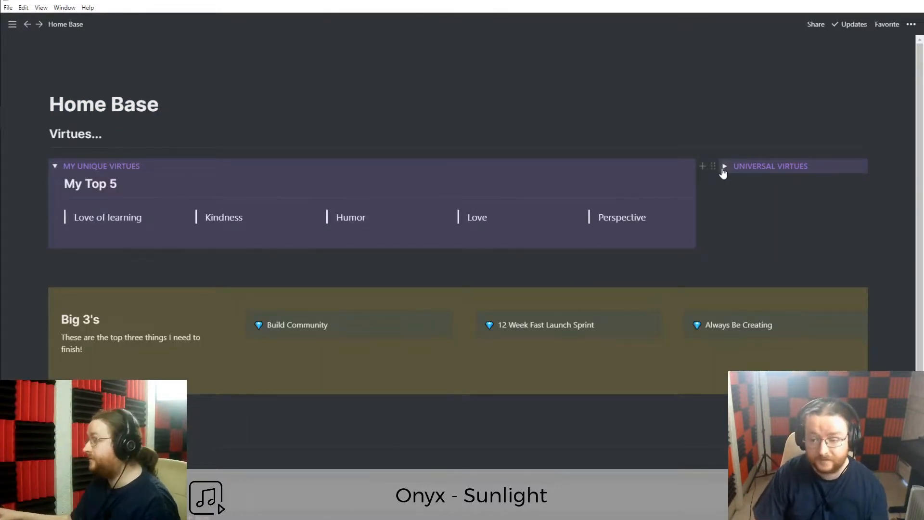
left_click(725, 166)
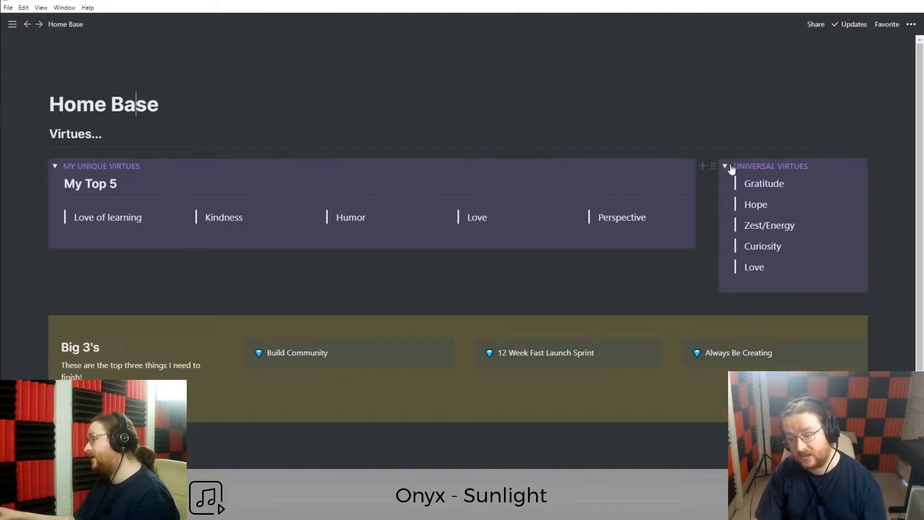
left_click(725, 167)
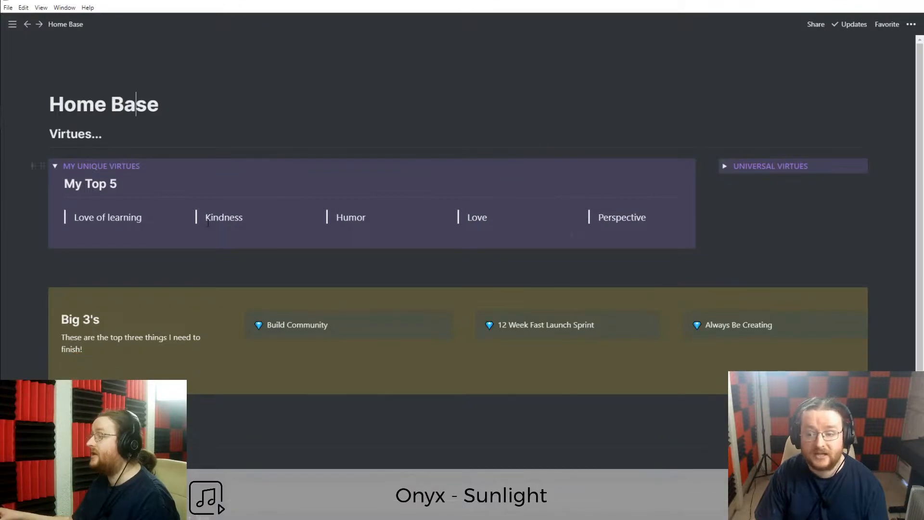
left_click(55, 167)
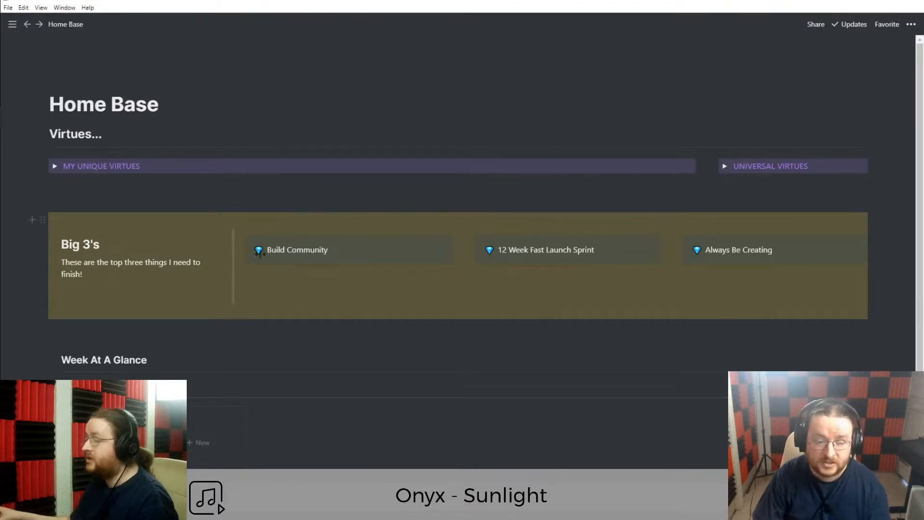
Highlight the Big 3's goals: Build Community, 12 Week Fast Launch Sprint, Always Be Creating.
triple_click(296, 247)
left_click(298, 249)
triple_click(304, 252)
left_click(303, 251)
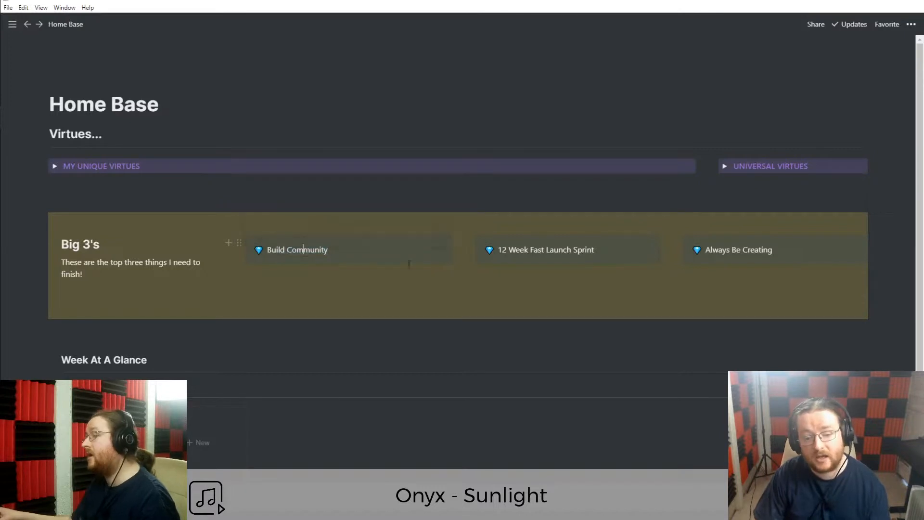
triple_click(525, 251)
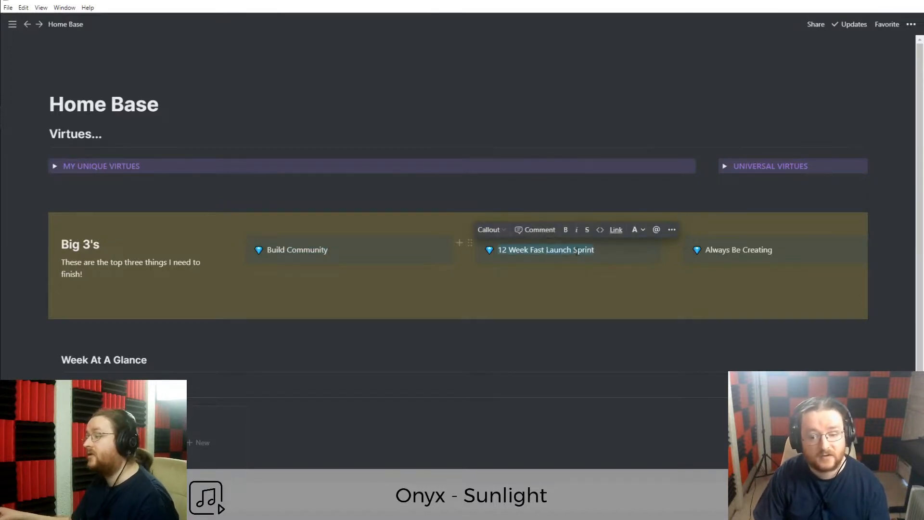
left_click(578, 250)
triple_click(738, 251)
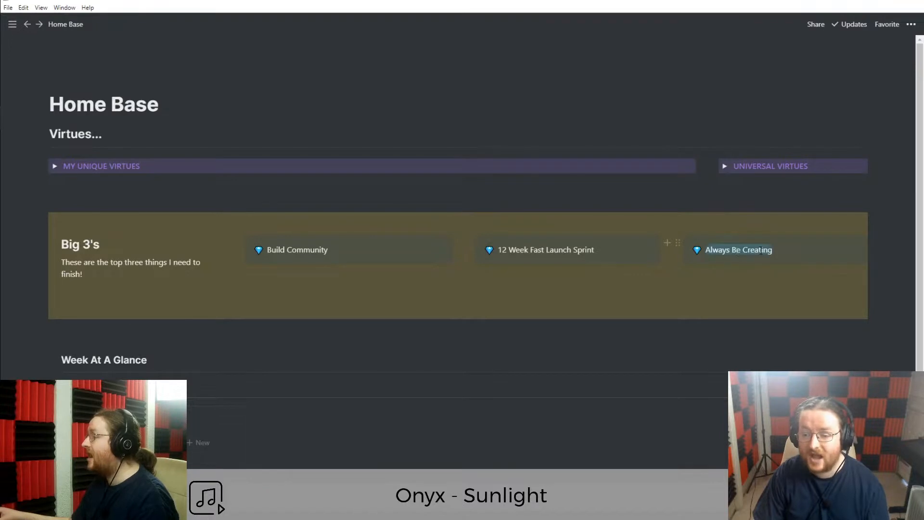
left_click(738, 251)
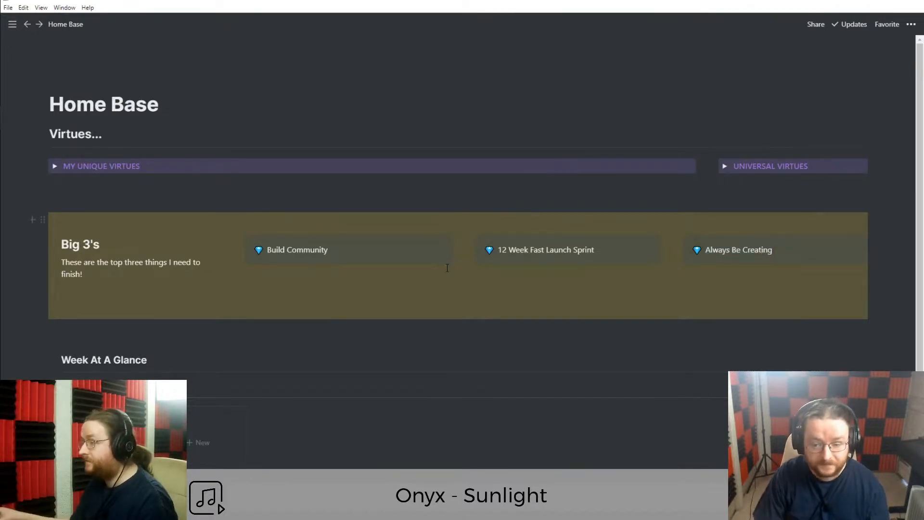
Scroll down to the Week At A Glance heading and its Weekly Dashboard.
scroll(301, 366, "down", 1)
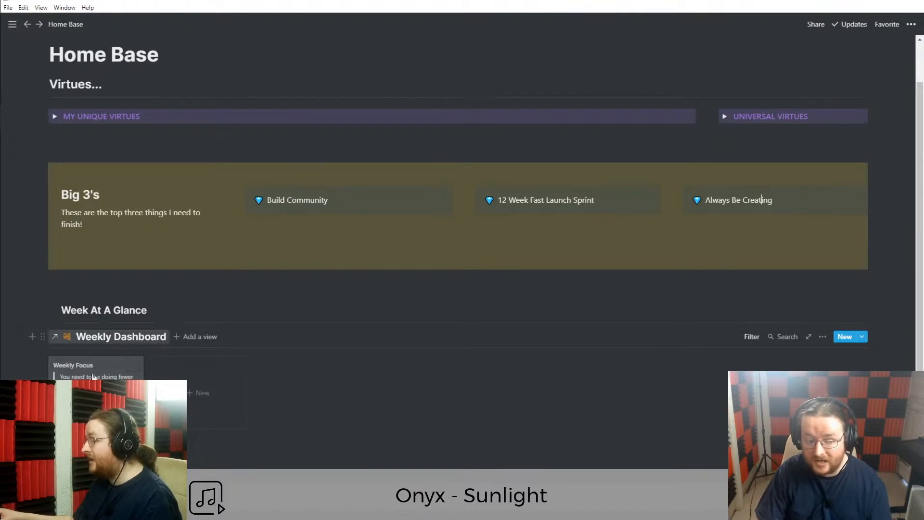
triple_click(99, 310)
left_click(100, 311)
scroll(145, 392, "down", 2)
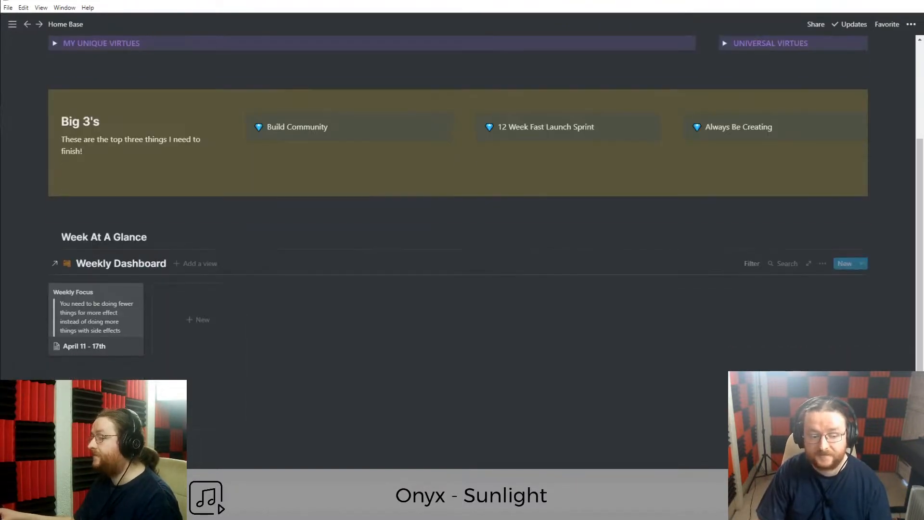
Open the April 11 - 17th weekly card as a full page.
left_click(93, 333)
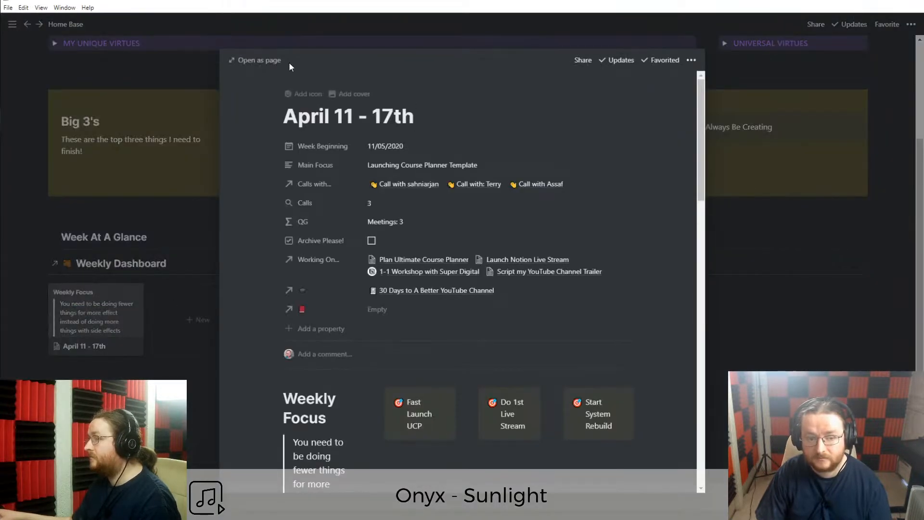
left_click(273, 61)
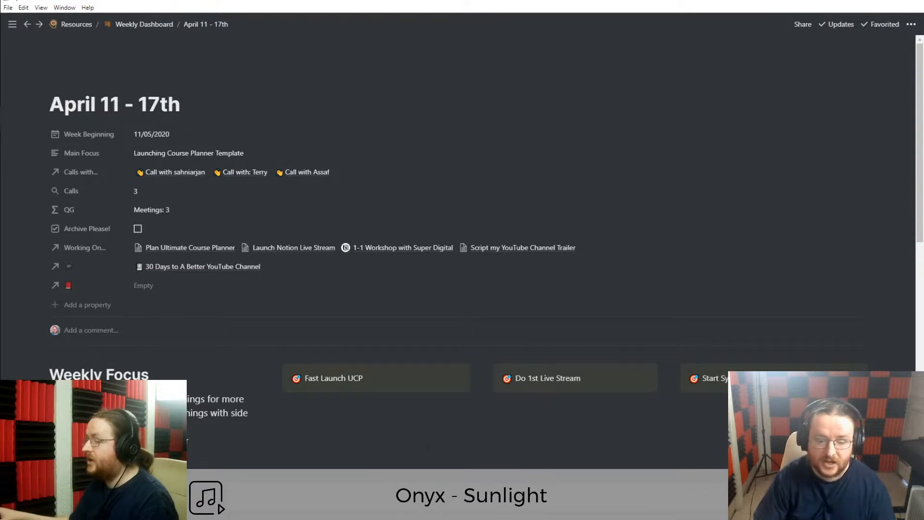
scroll(315, 403, "down", 2)
scroll(313, 406, "up", 2)
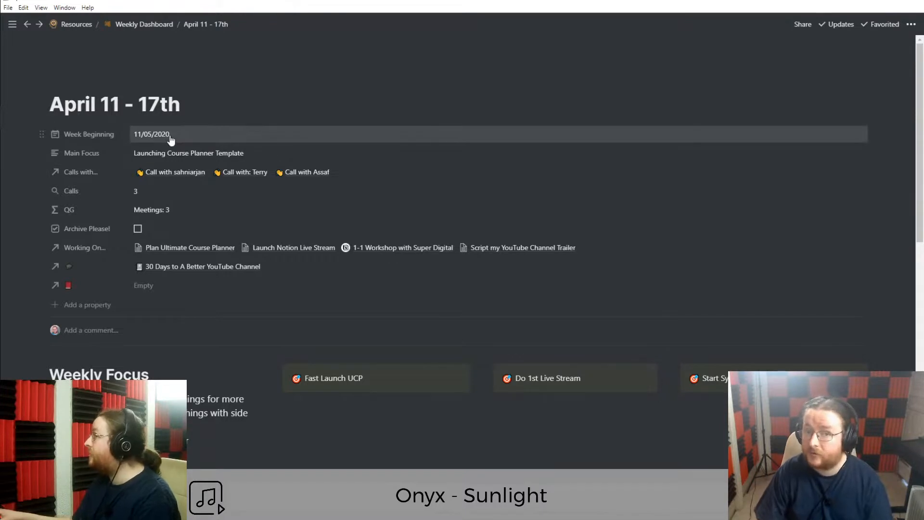
Inspect the Main Focus value 'Launching Course Planner Template' without changing it.
left_click(177, 156)
left_click_drag(245, 153, 133, 153)
left_click(208, 153)
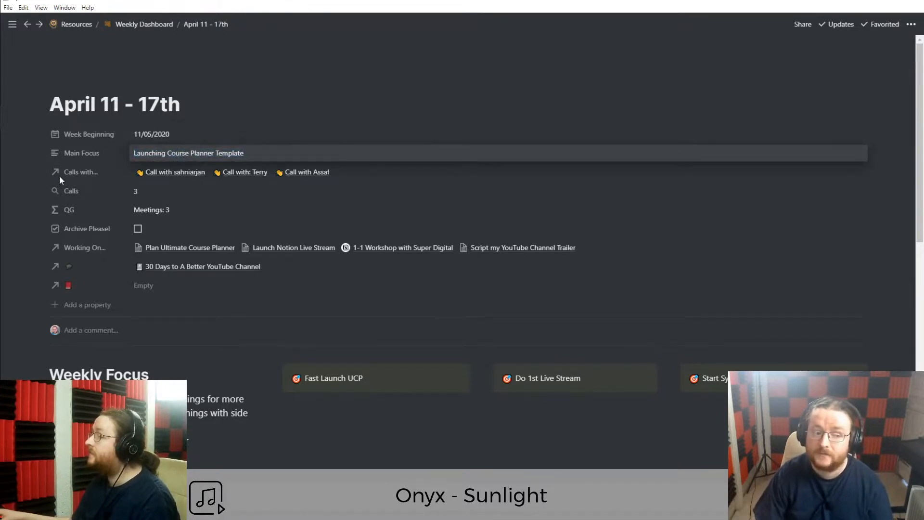
left_click(360, 171)
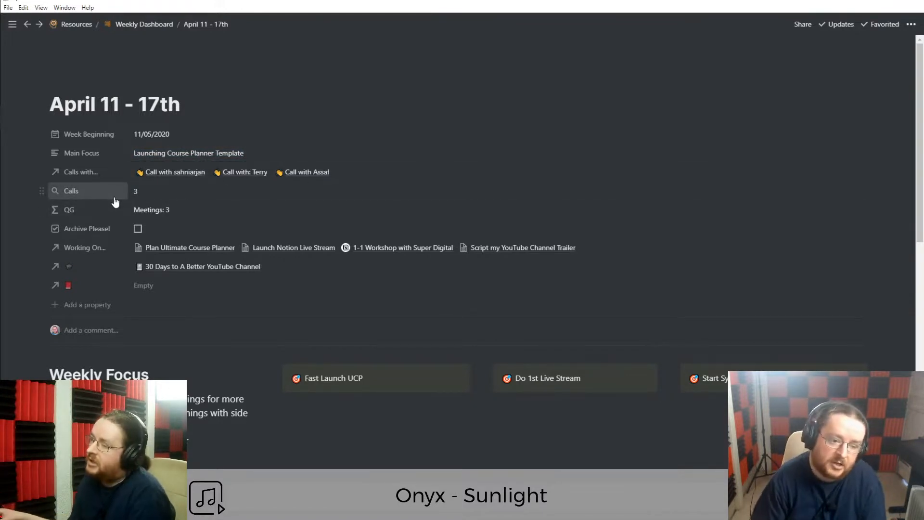
Review the Calls rollup's Property and Calculate options, keep Count all, and return to Weekly Dashboard.
left_click(68, 190)
mouse_move(66, 254)
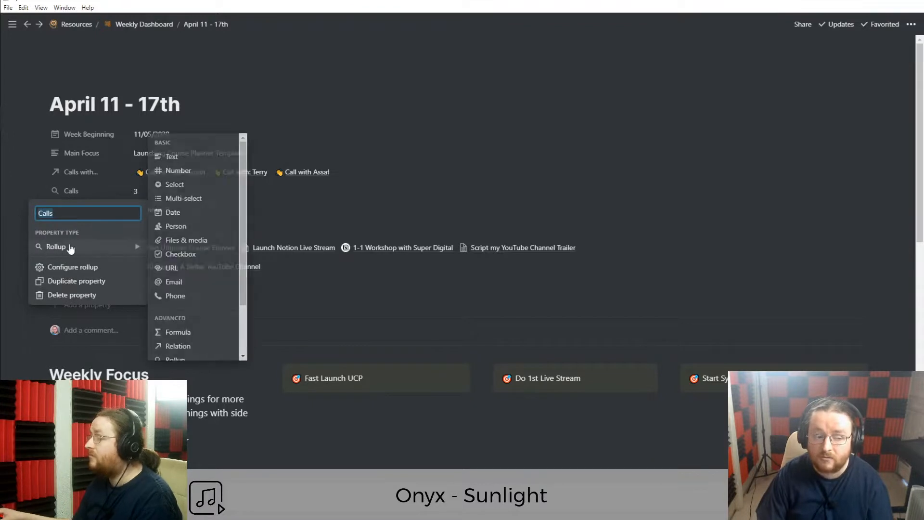
left_click(91, 190)
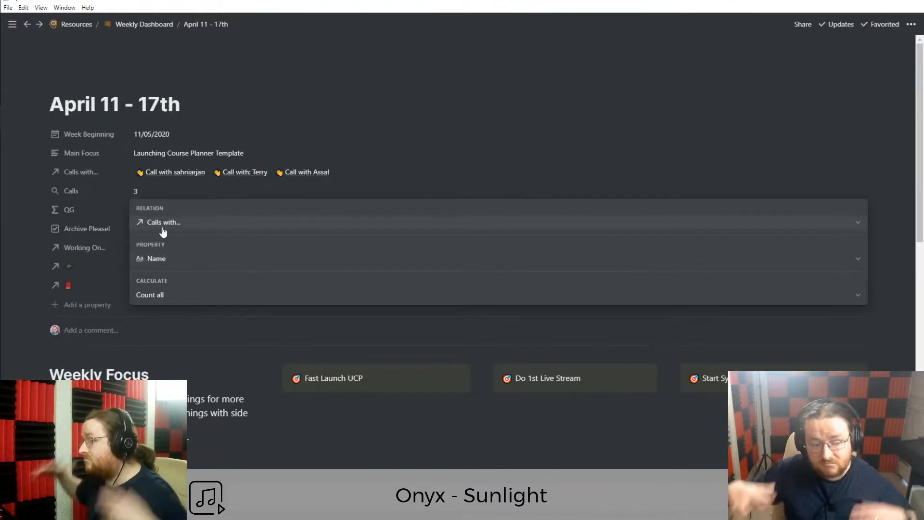
left_click(172, 260)
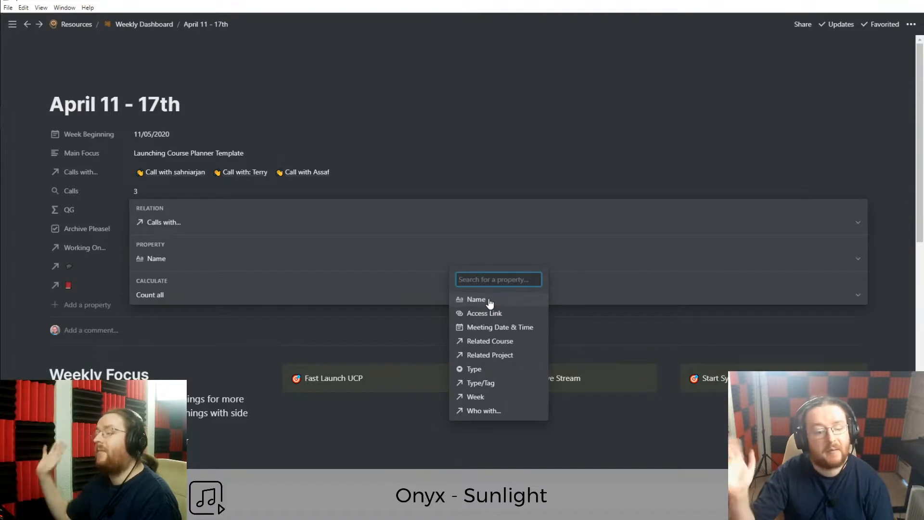
left_click(191, 267)
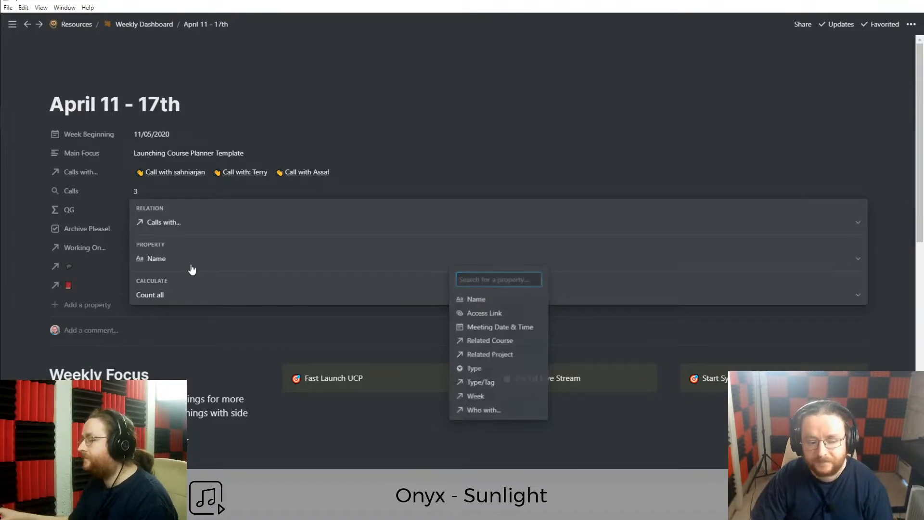
left_click(163, 298)
left_click(163, 295)
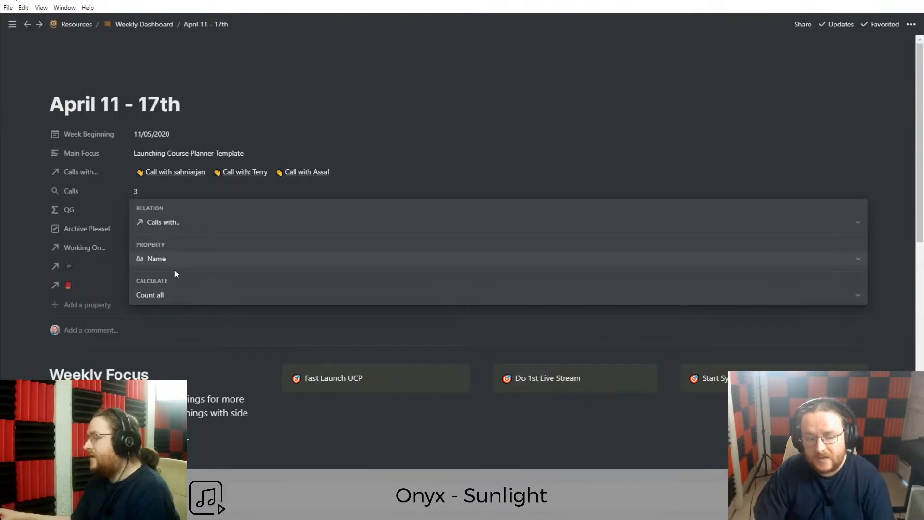
left_click(38, 210)
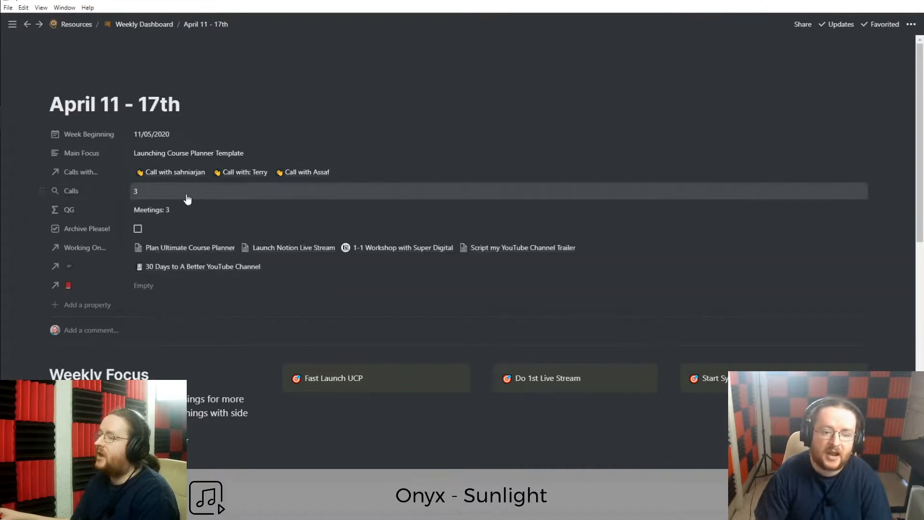
left_click(154, 25)
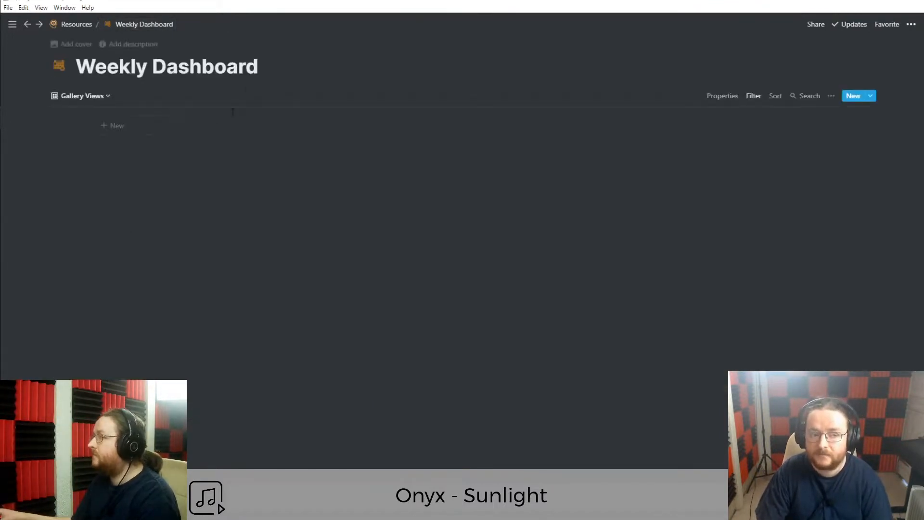
Navigate back and forward to return to the April 11 - 17th planner page.
left_click(27, 26)
left_click(27, 26)
left_click(39, 25)
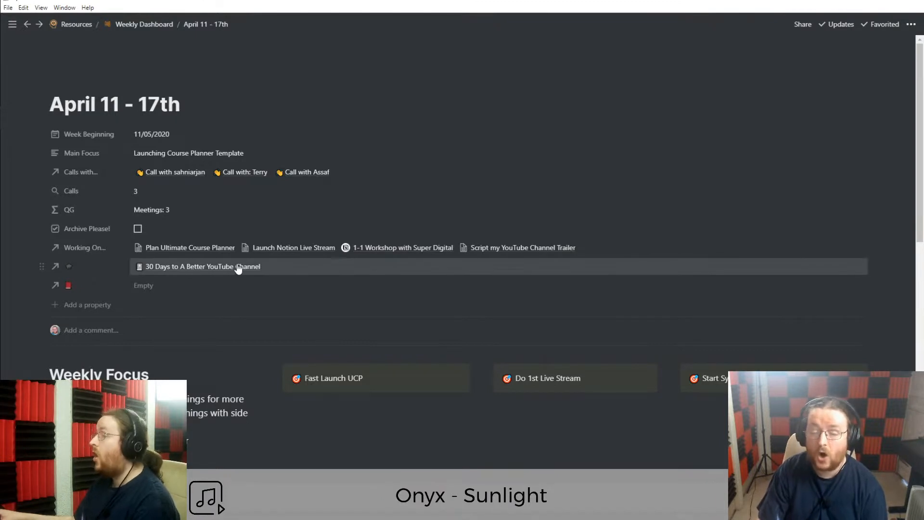
left_click(260, 267)
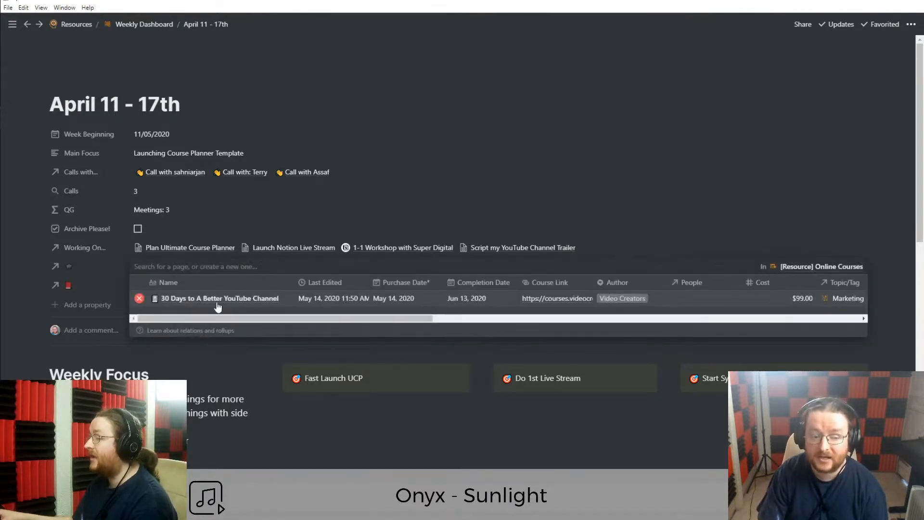
left_click(28, 267)
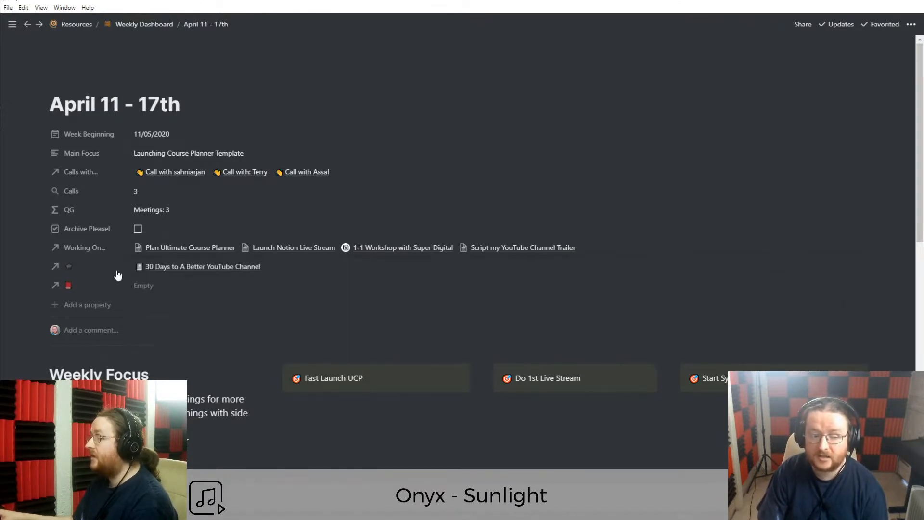
left_click(187, 270)
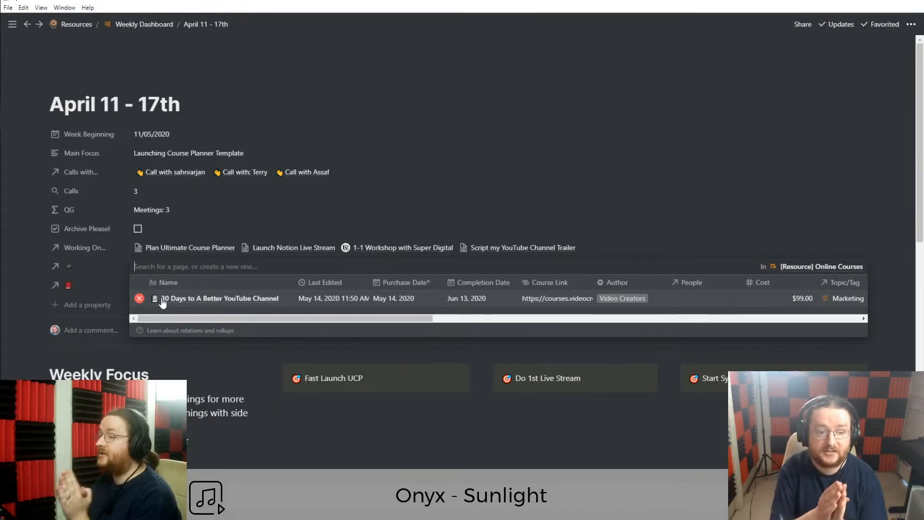
left_click(24, 273)
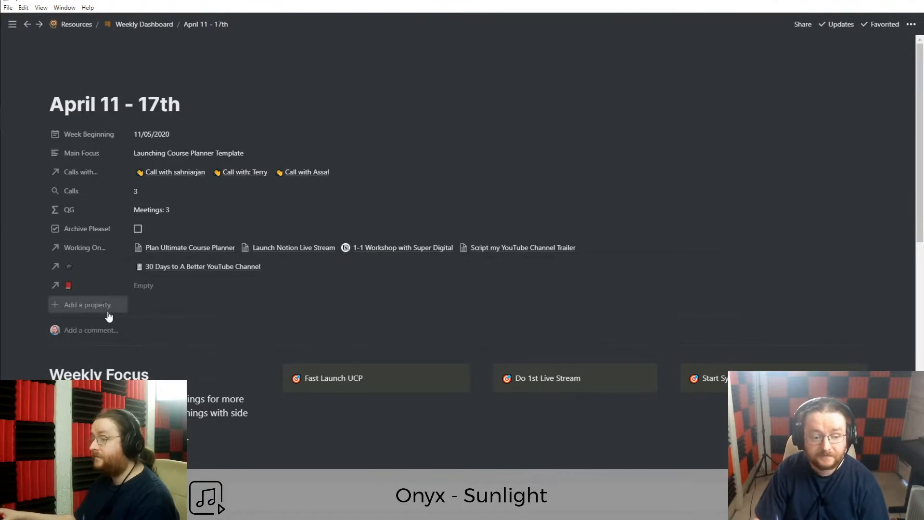
left_click(162, 291)
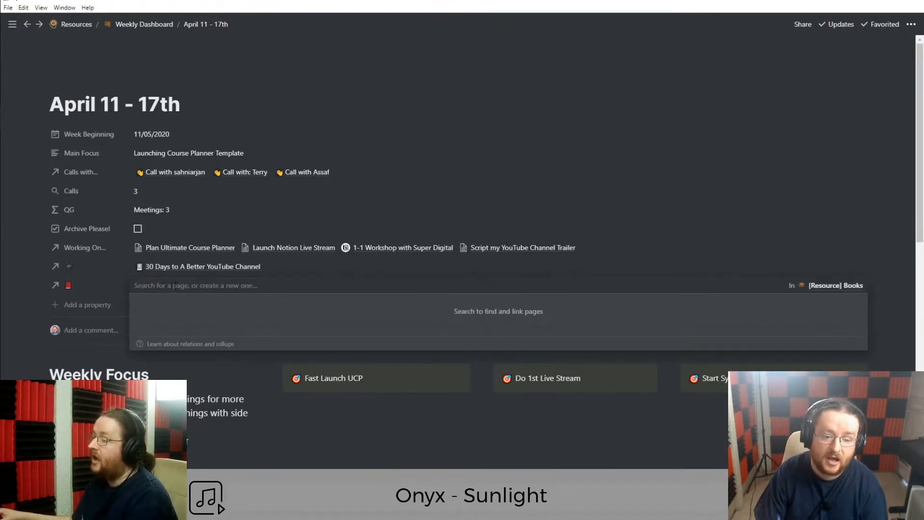
left_click(15, 292)
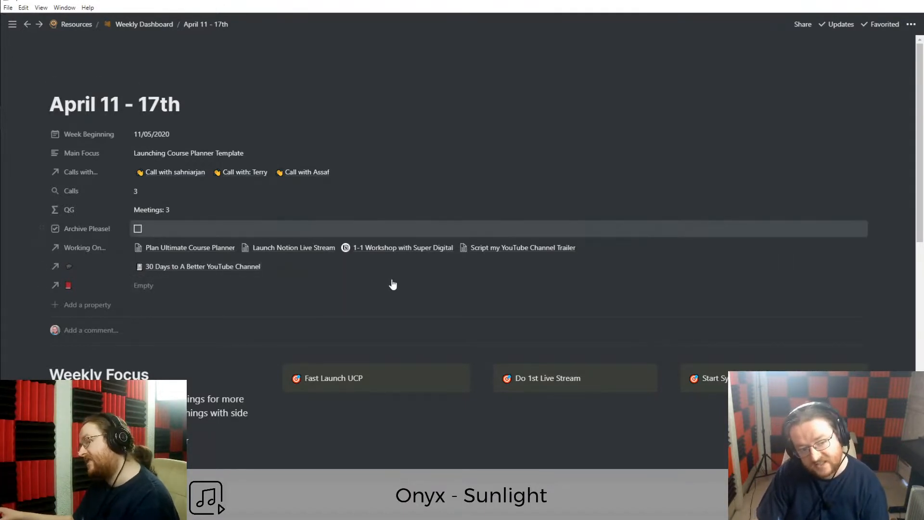
scroll(253, 334, "down", 2)
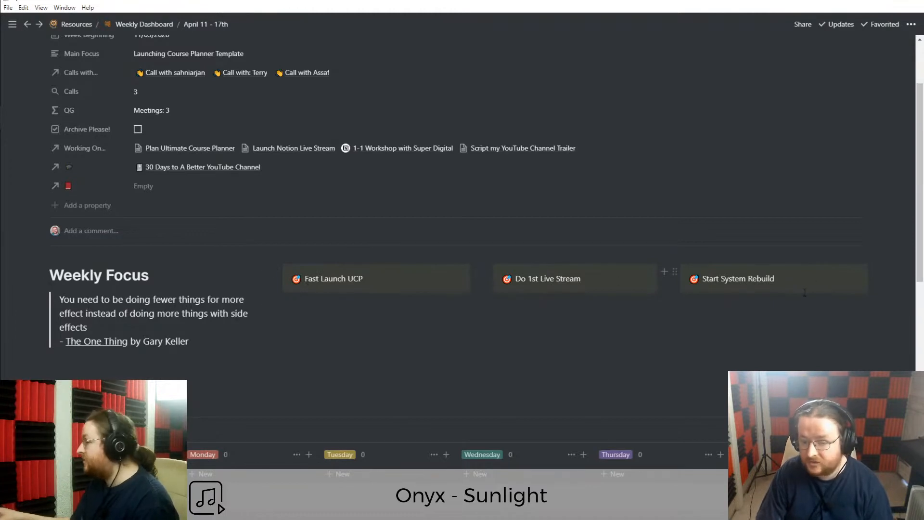
scroll(811, 288, "down", 2)
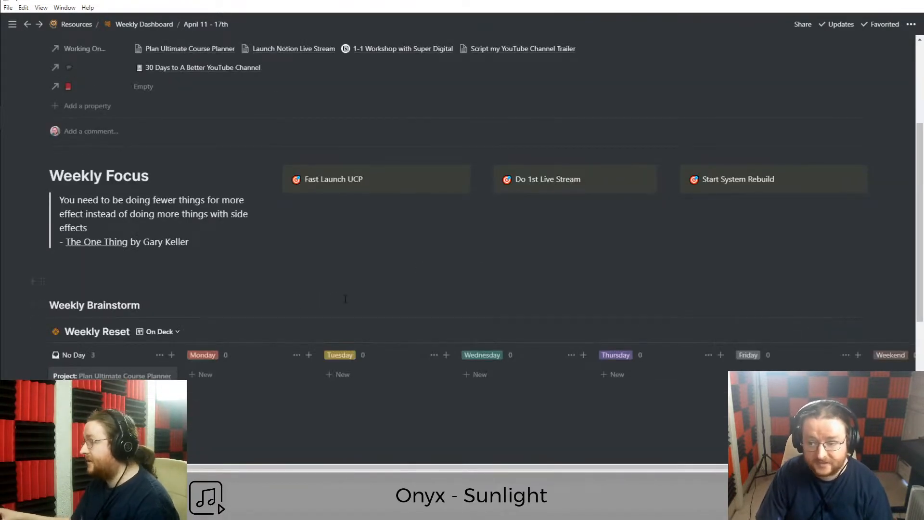
scroll(185, 282, "down", 2)
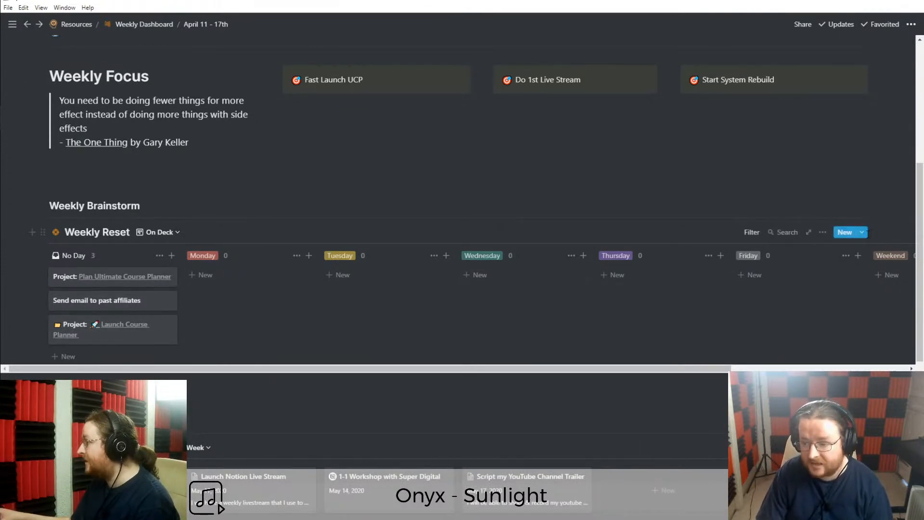
left_click(861, 233)
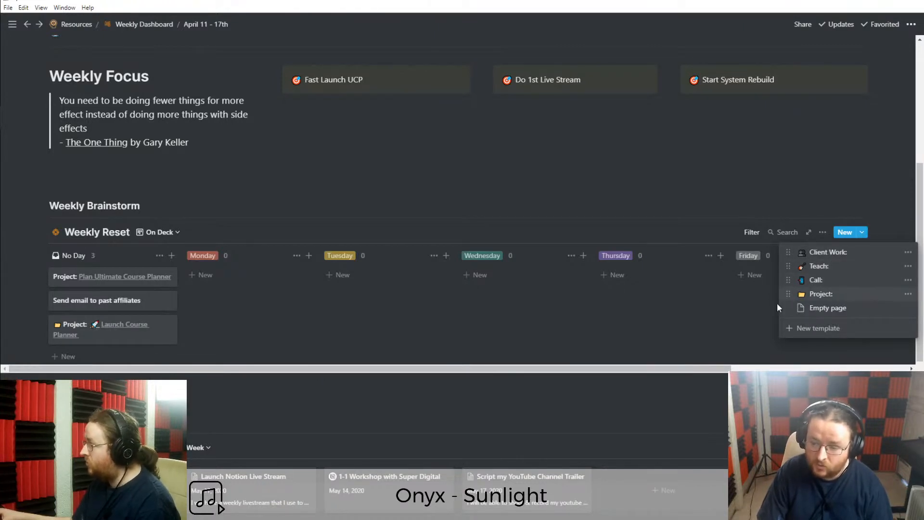
left_click(316, 350)
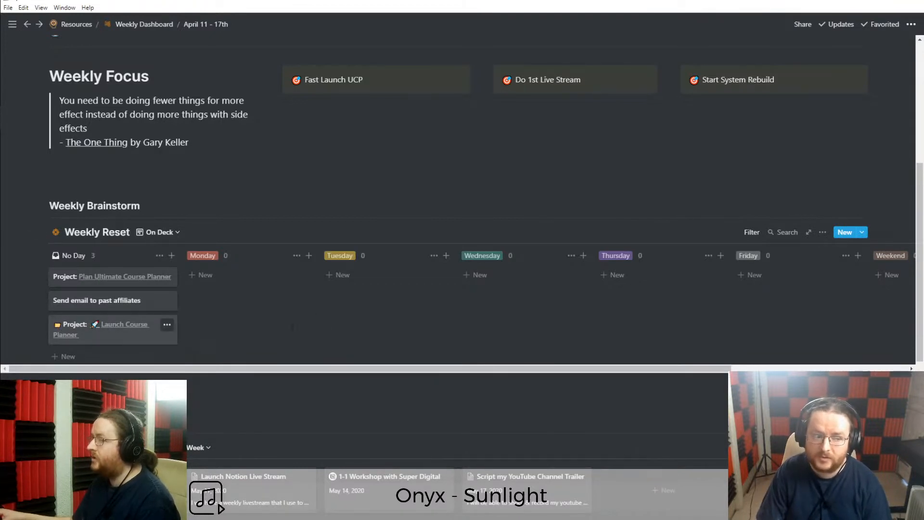
scroll(352, 320, "down", 4)
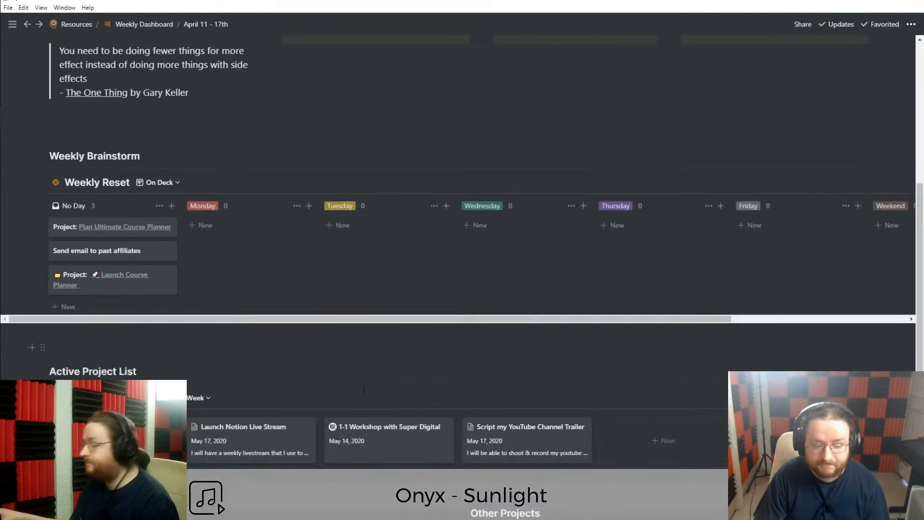
triple_click(100, 225)
left_click(100, 226)
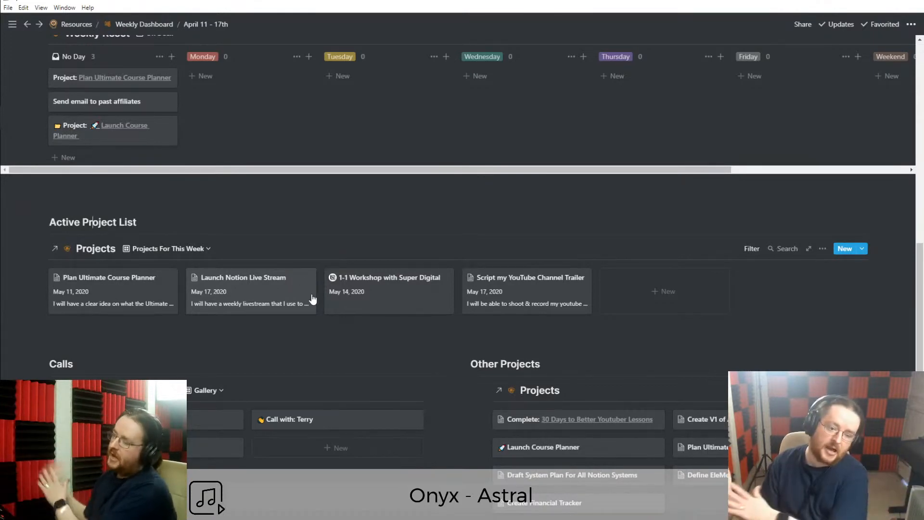
scroll(68, 274, "up", 10)
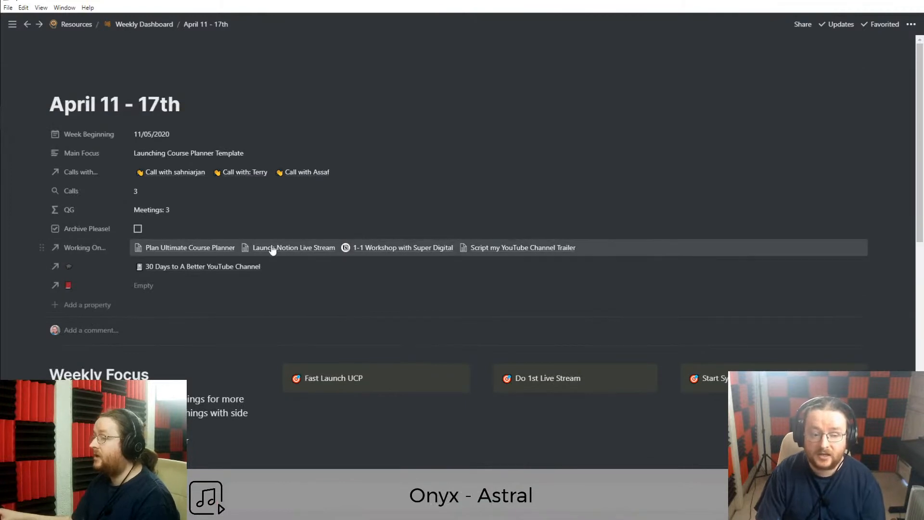
scroll(264, 343, "down", 7)
scroll(264, 343, "down", 3)
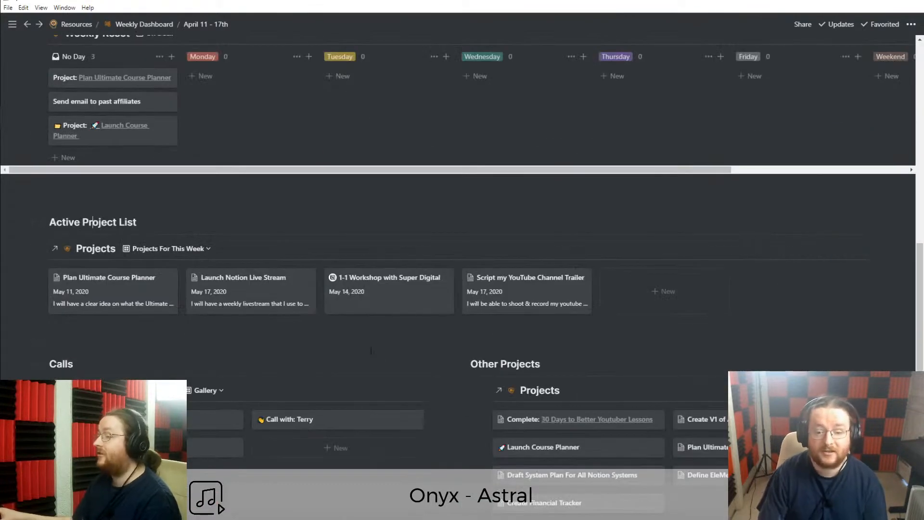
scroll(274, 326, "down", 2)
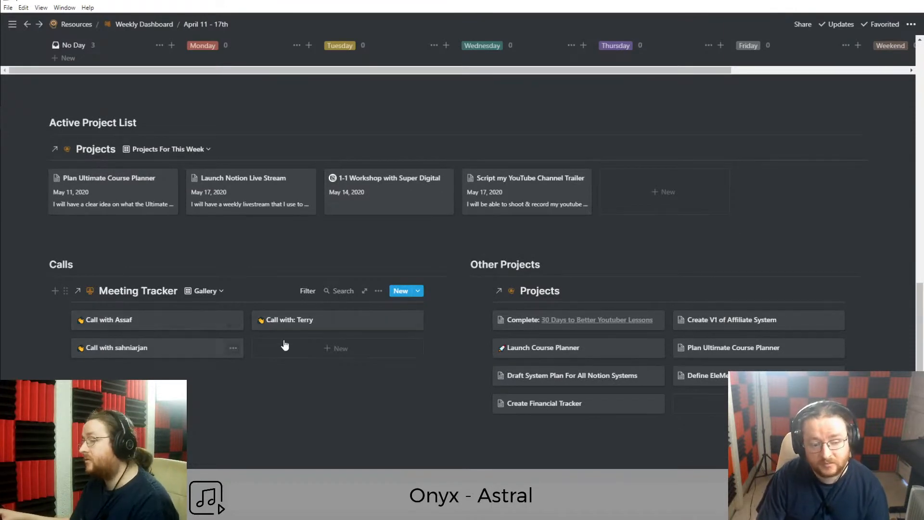
left_click(308, 292)
left_click(274, 428)
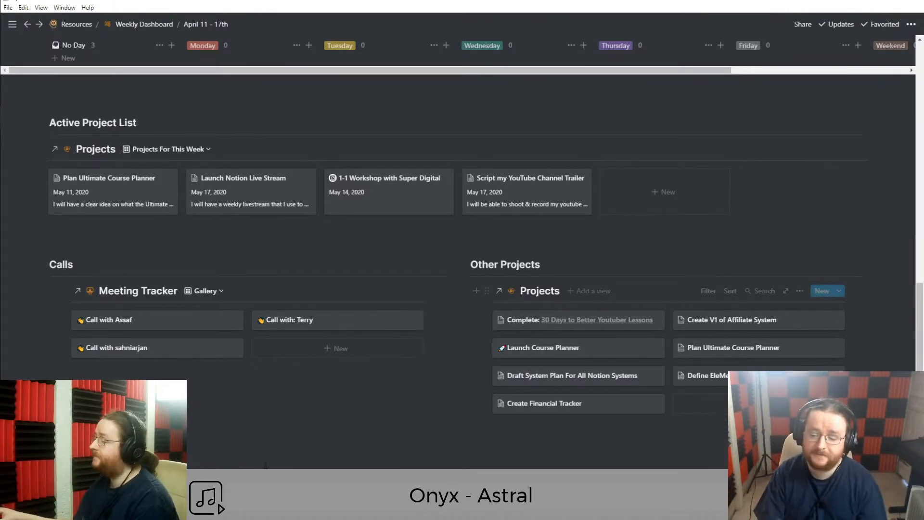
scroll(262, 463, "down", 2)
scroll(261, 463, "up", 10)
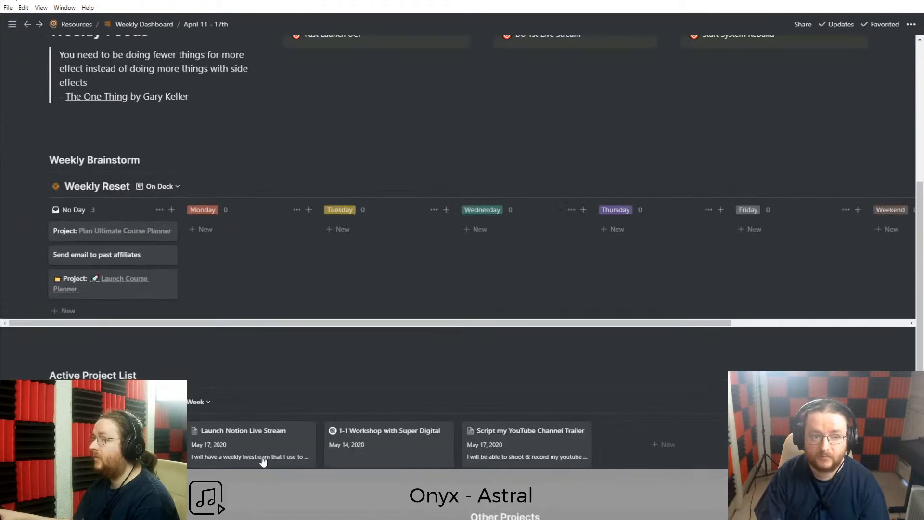
scroll(107, 369, "up", 4)
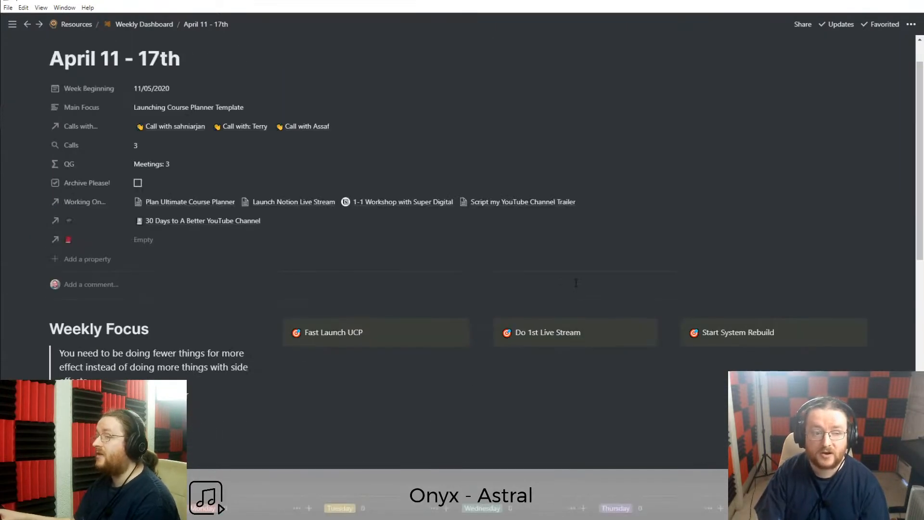